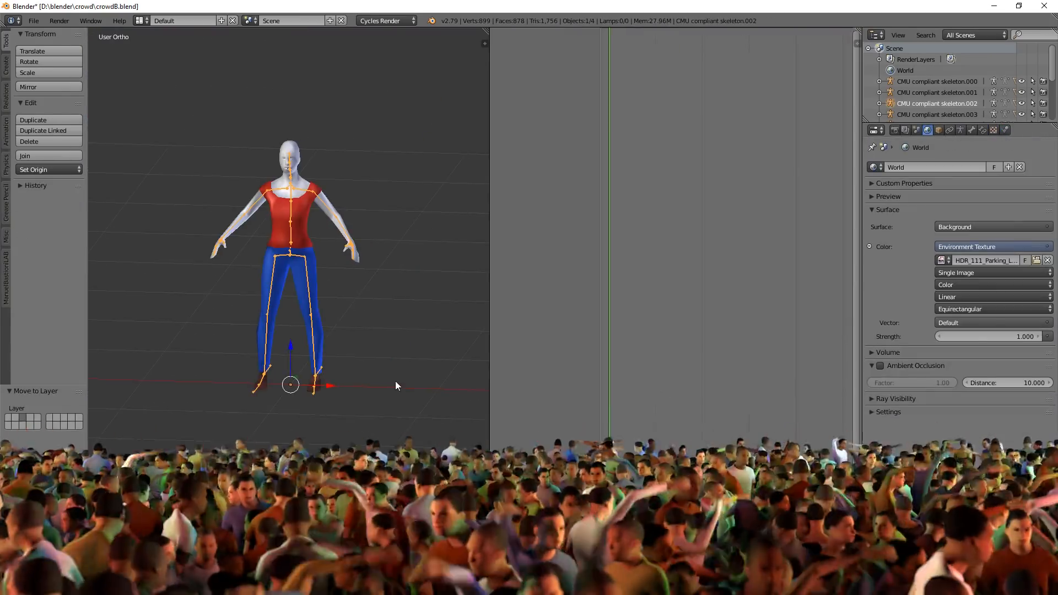
Insert keyframes for the pose of the character's skeleton.
key(i)
click(652, 250)
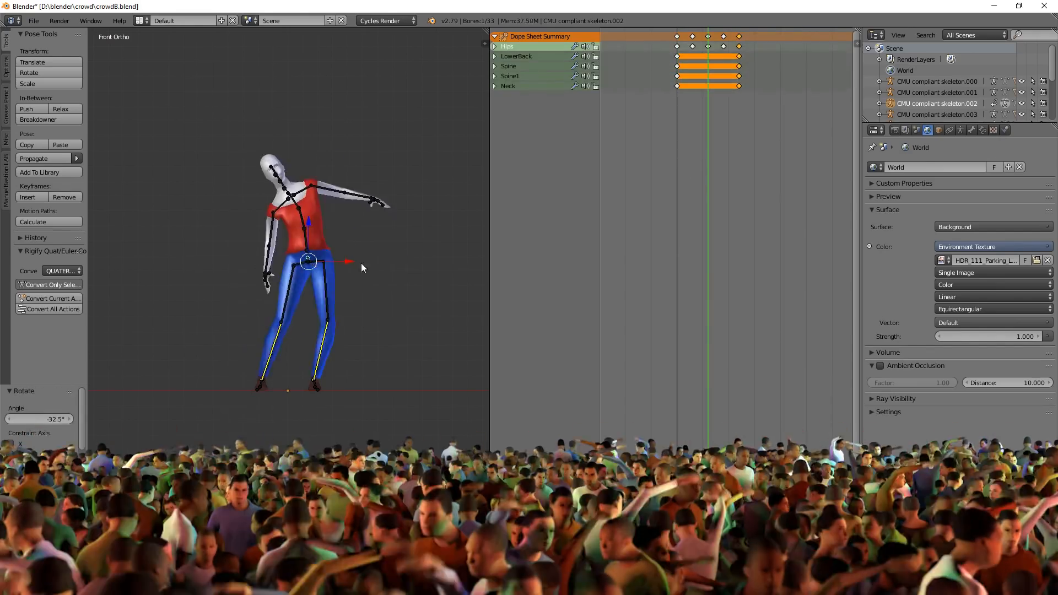
key(Escape)
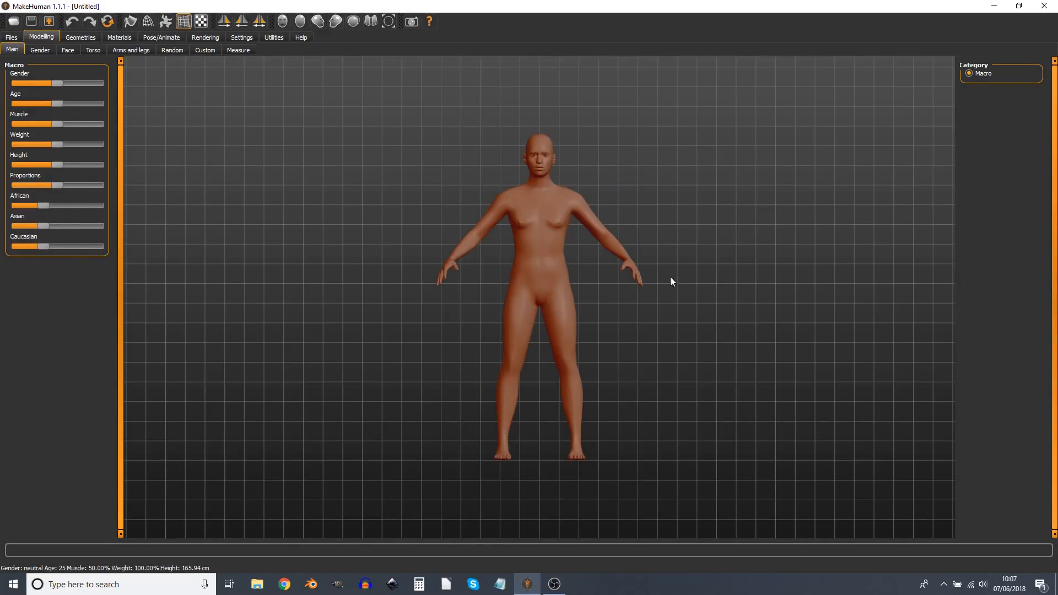
Switch to MakeHuman and make the character about 95% female with the Gender macro.
drag(613, 287, 710, 373)
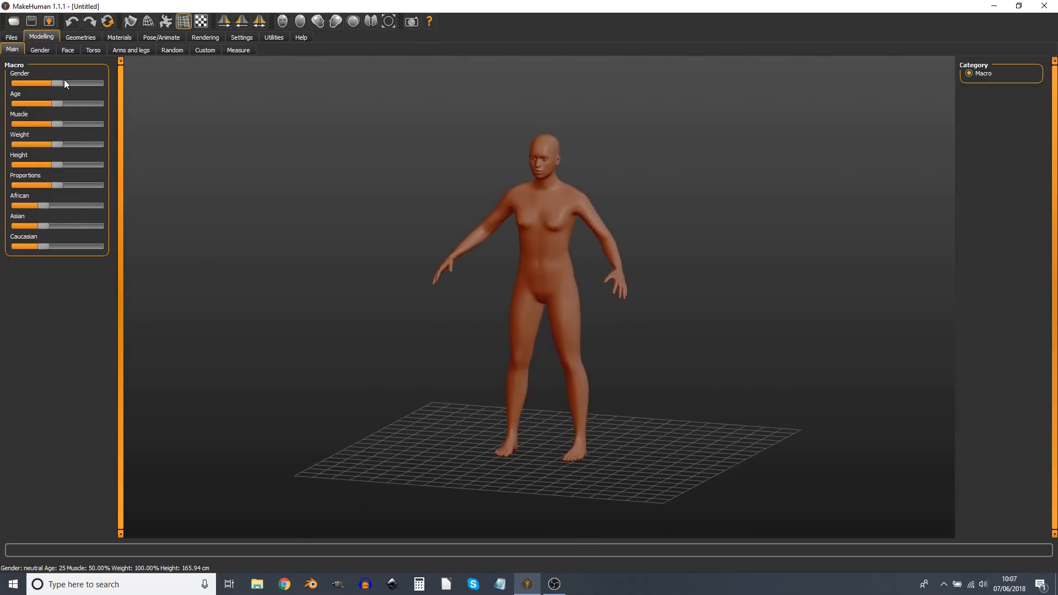
drag(64, 84, 2, 88)
drag(125, 80, 22, 84)
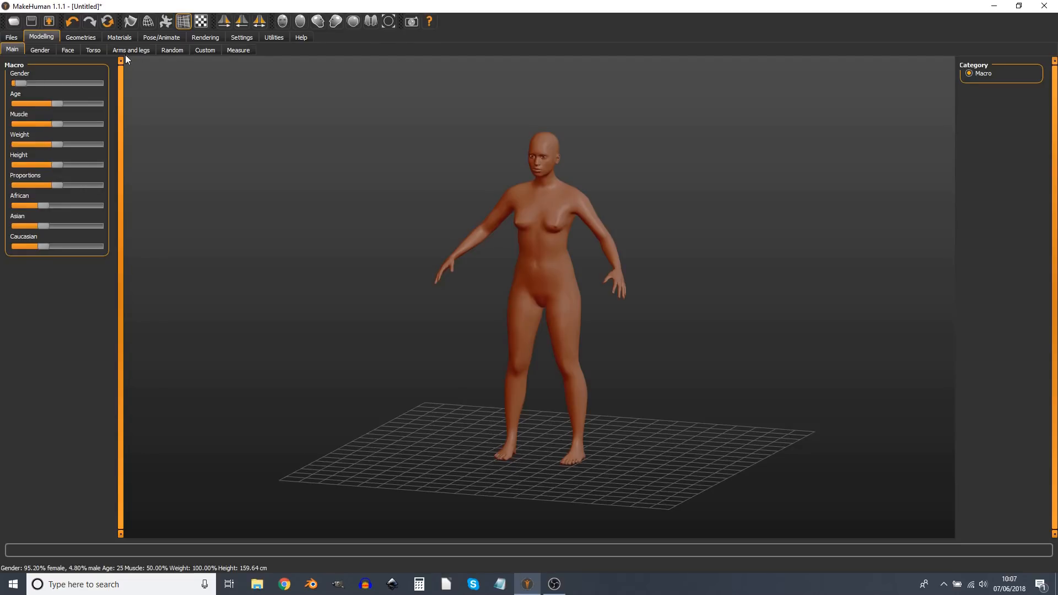
Filter the available body topologies by the Lowpoly tag.
click(84, 36)
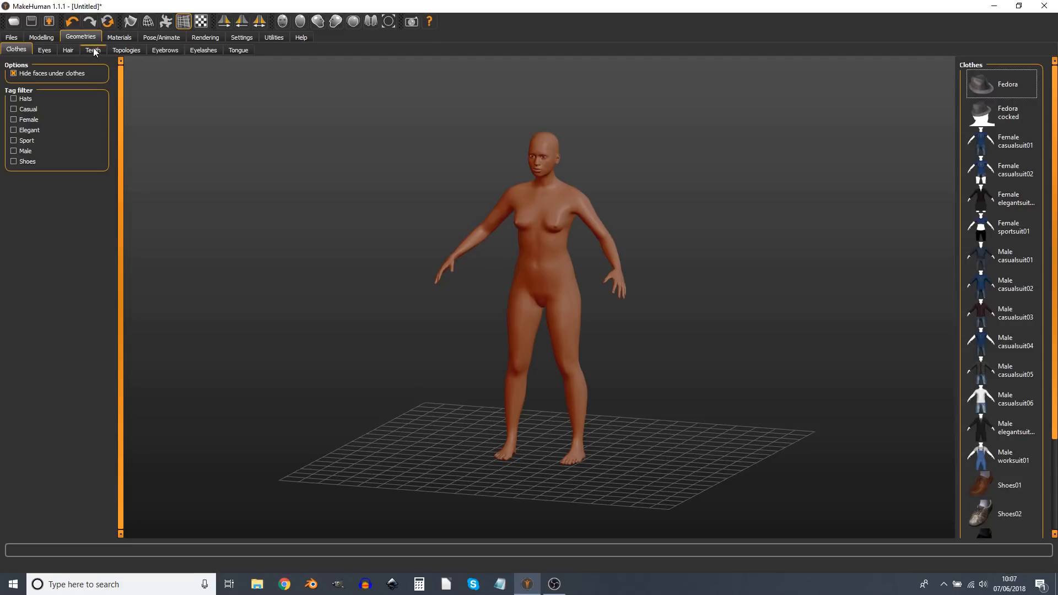
click(127, 49)
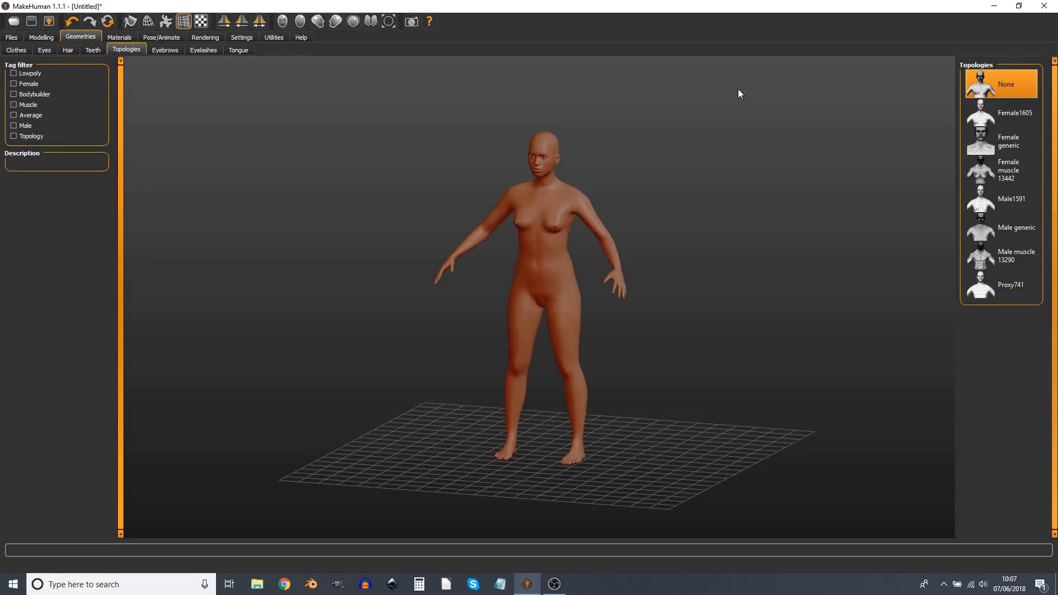
click(14, 73)
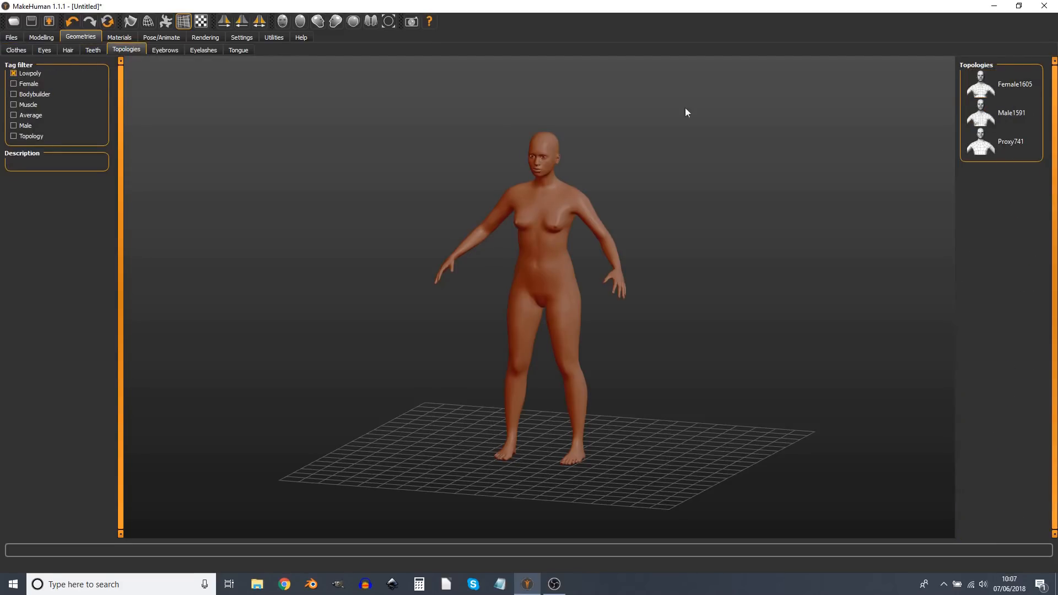
Try the Male1591 and Female1605 topologies on the character and compare them.
click(992, 116)
drag(488, 434, 584, 380)
click(999, 87)
click(1008, 118)
click(1005, 94)
click(999, 122)
click(1013, 82)
click(1016, 114)
mouse_move(505, 313)
mouse_down()
mouse_move(450, 308)
mouse_move(495, 320)
mouse_up()
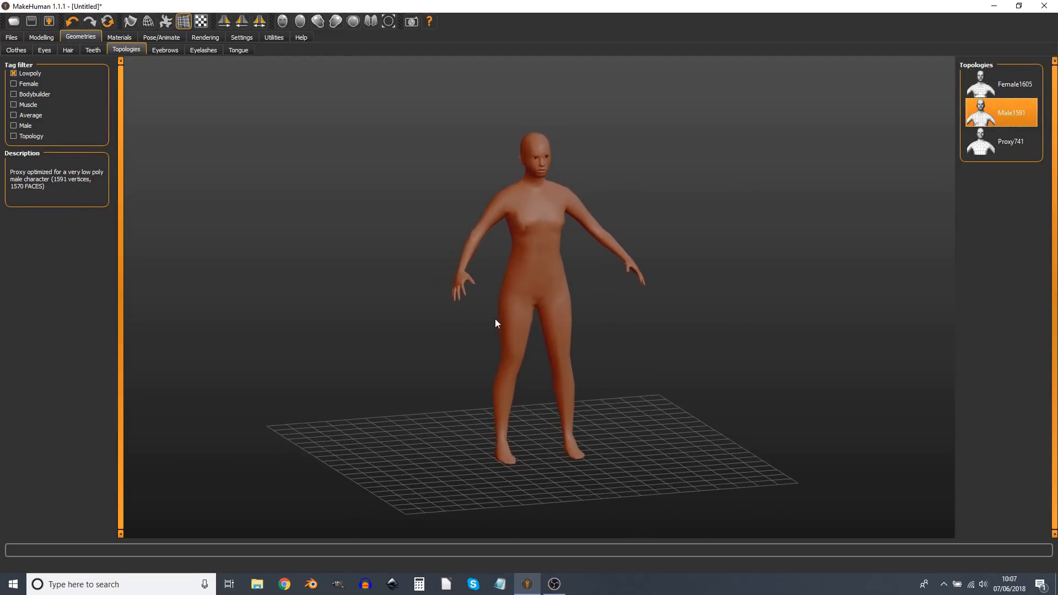
Apply the Proxy741 topology to the character and inspect the body from several angles.
click(986, 148)
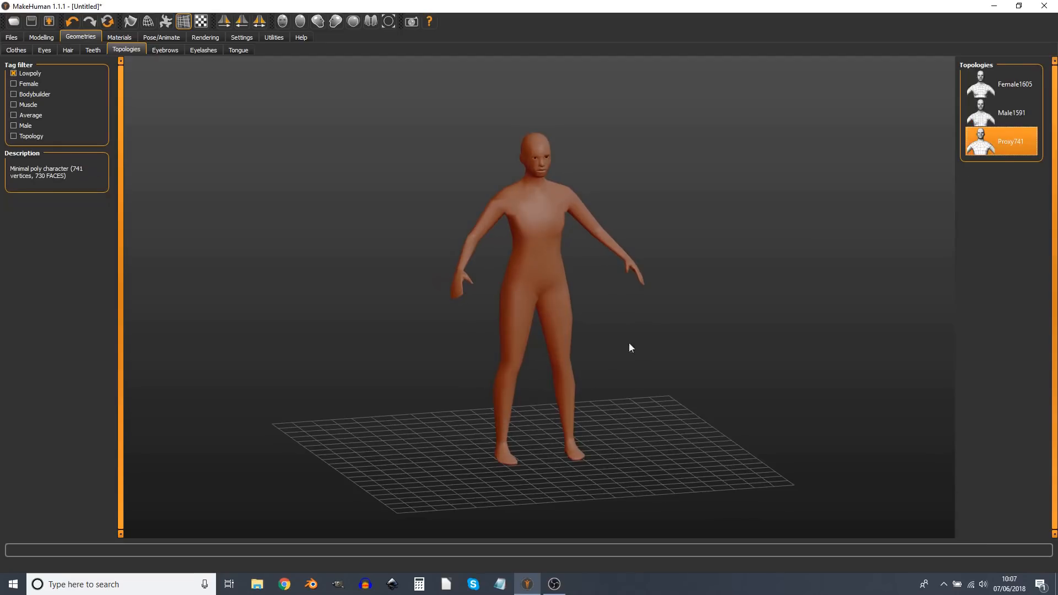
drag(588, 308, 457, 327)
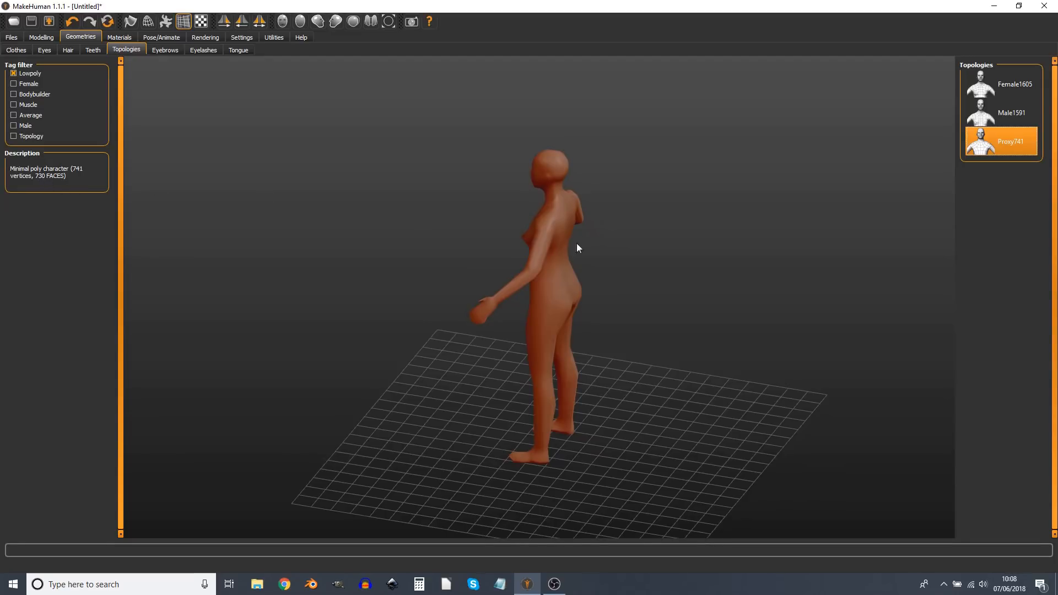
drag(523, 335, 606, 312)
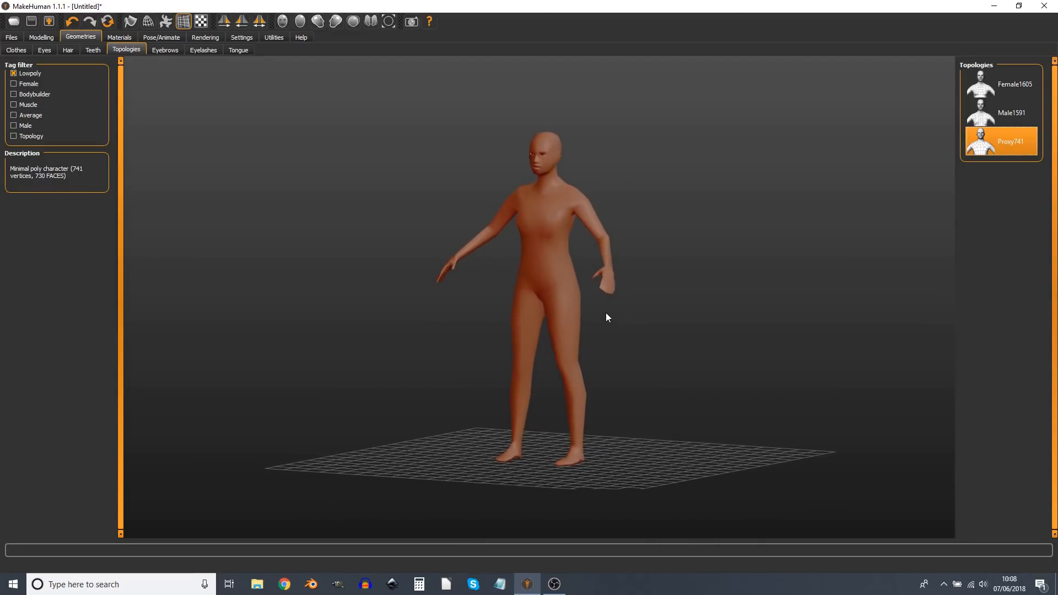
drag(649, 245, 493, 287)
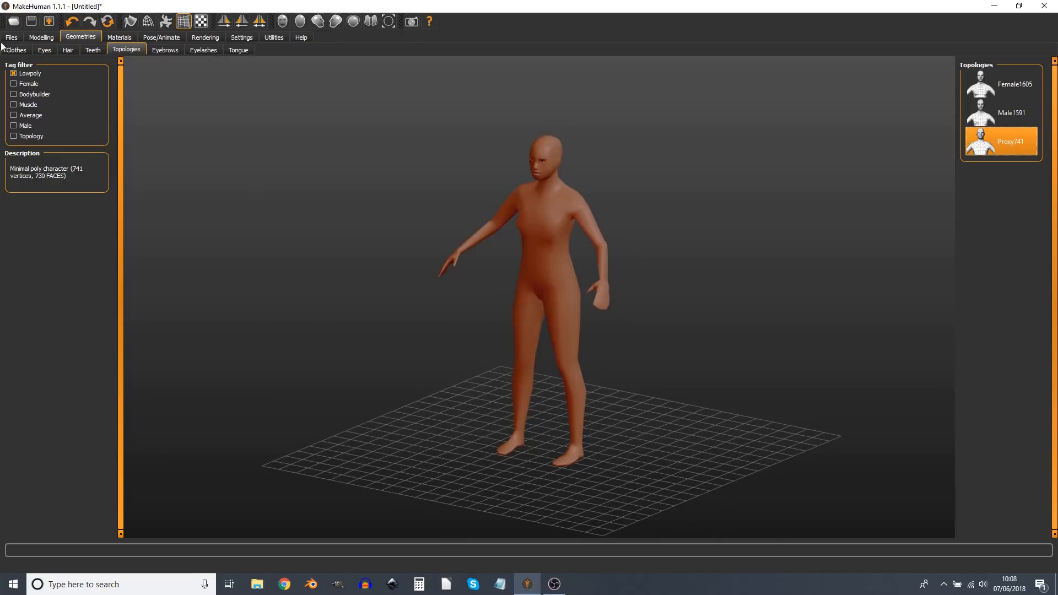
Give the character the Low-poly eyes.
click(51, 48)
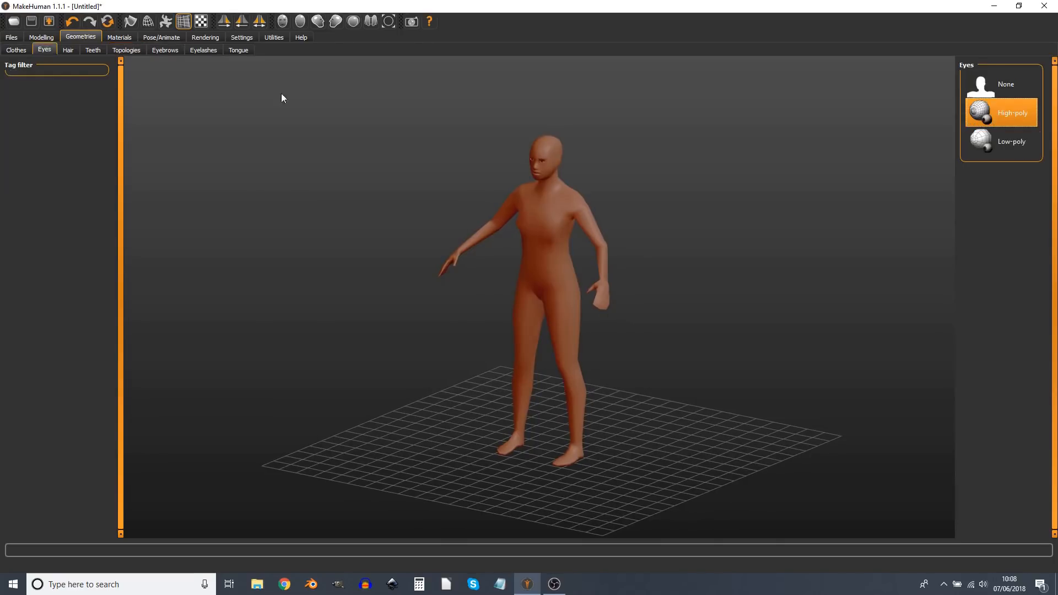
click(993, 150)
drag(496, 333, 600, 289)
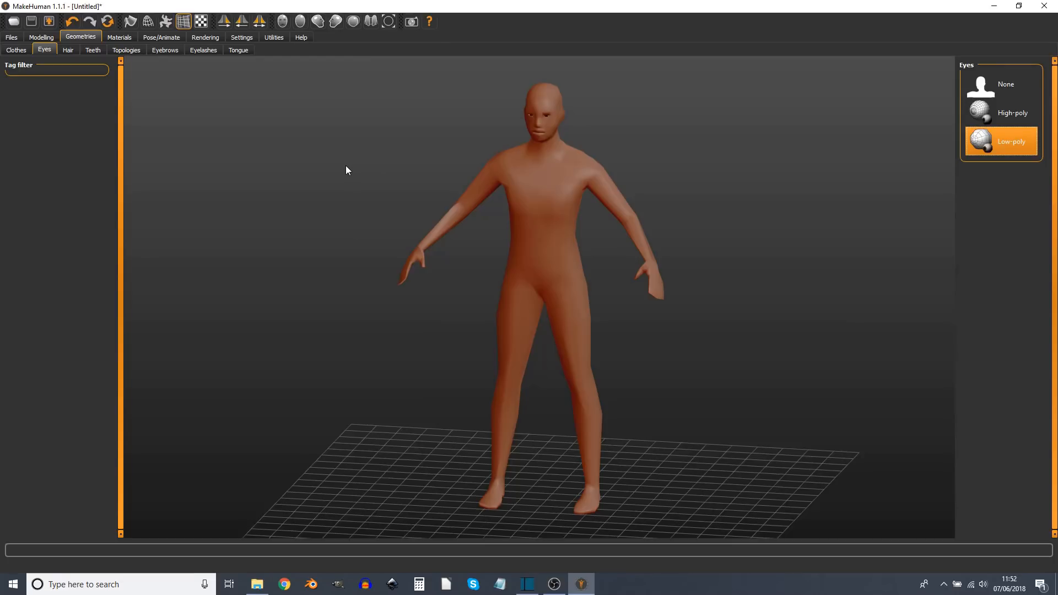
Filter the skeleton rigs by the Mocap tag and apply the Cmu mb rig to the character.
click(159, 38)
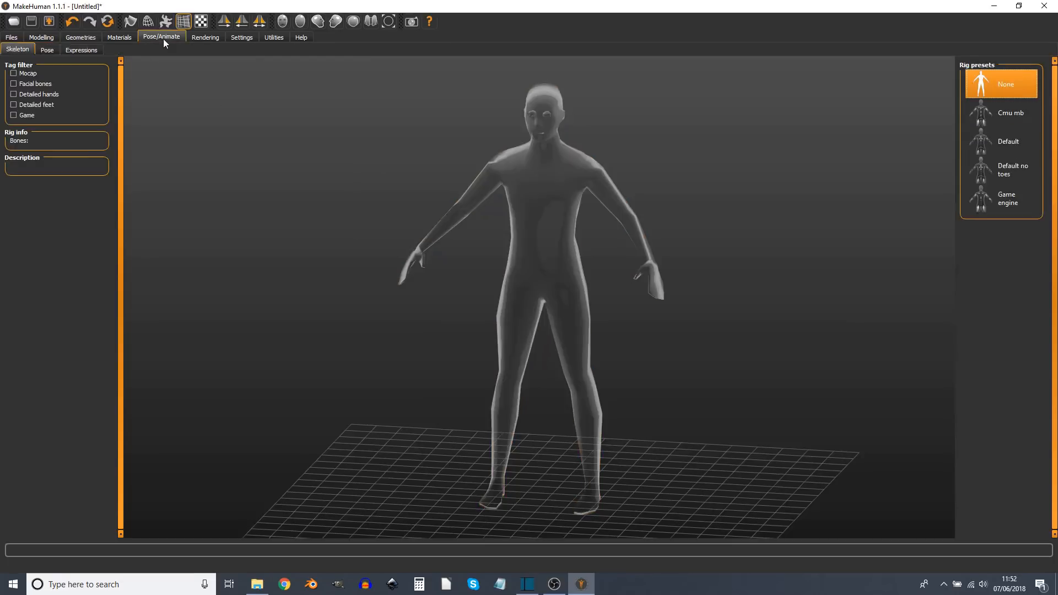
click(14, 73)
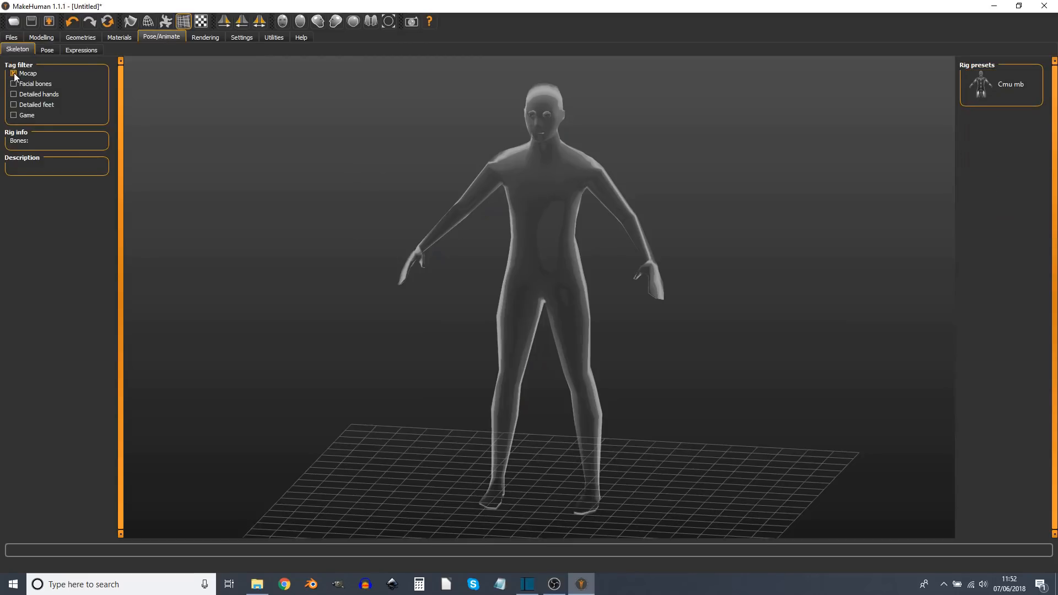
click(984, 81)
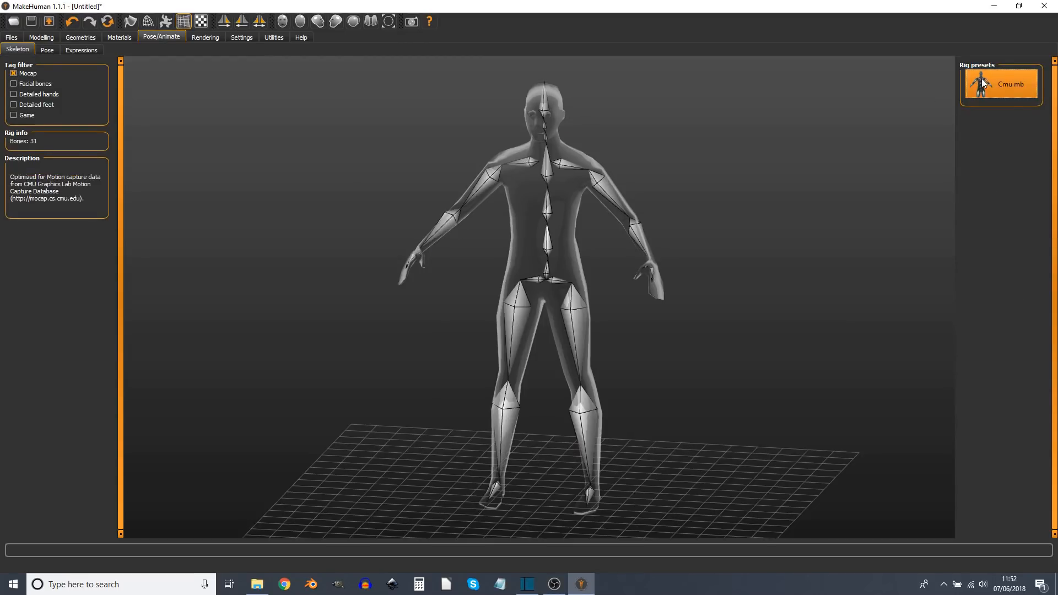
drag(493, 374, 485, 376)
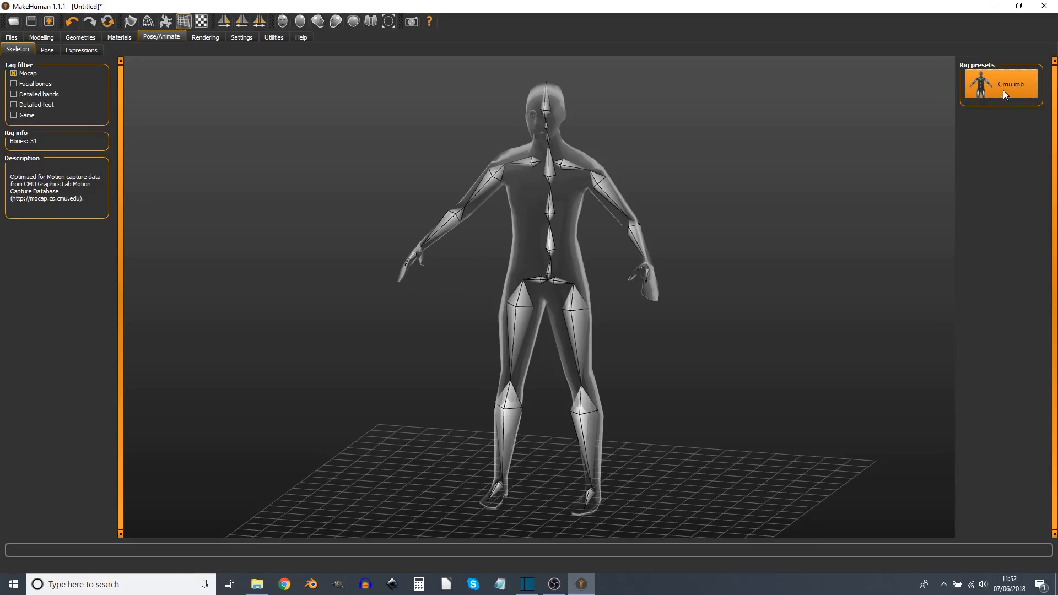
drag(587, 251, 307, 336)
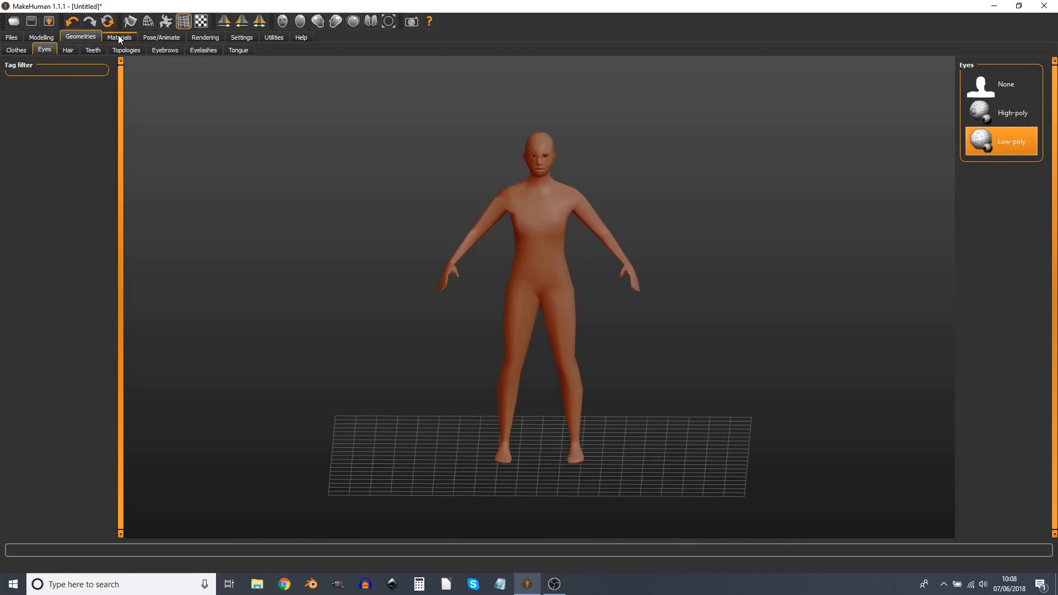
Try several skins on the character, including Middleage african female, Middleage caucasian female, Old african male and Old caucasian female.
click(119, 37)
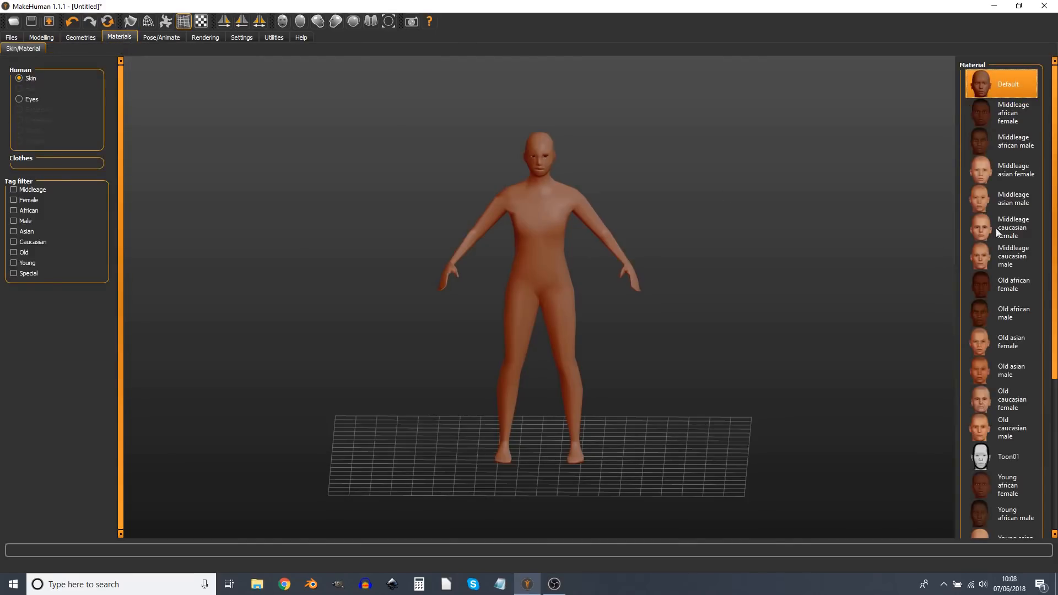
scroll(478, 355, up, 3)
click(996, 120)
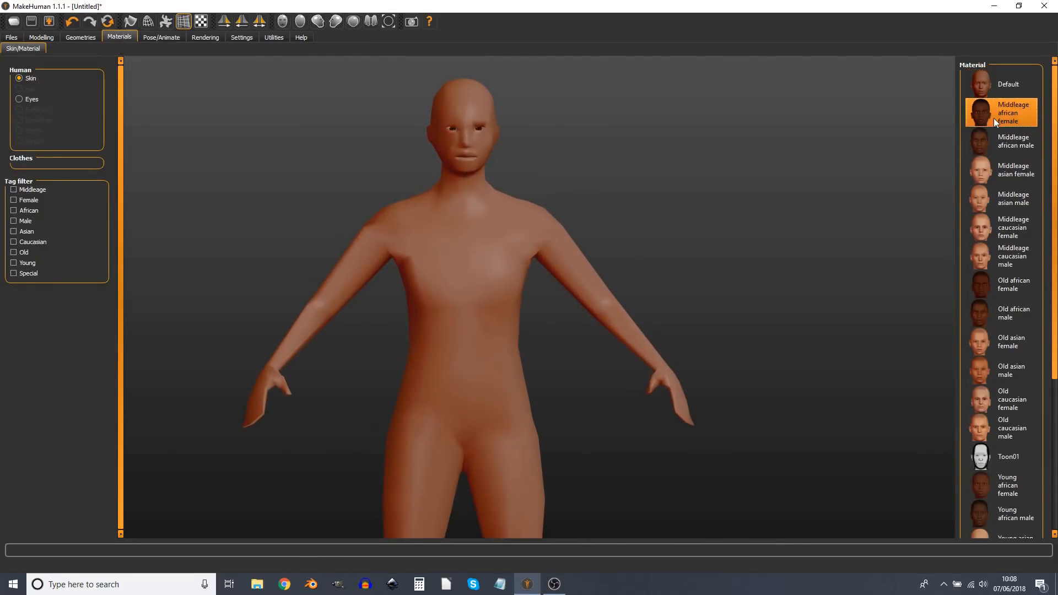
click(998, 145)
click(1000, 227)
click(995, 315)
click(1003, 408)
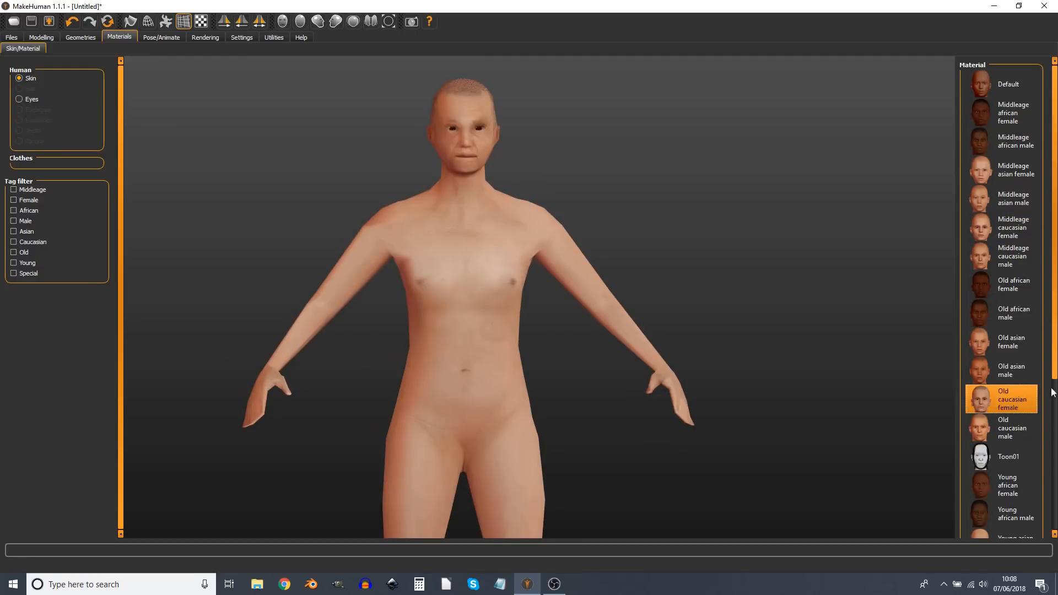
Apply the Young caucasian male special suit skin to the character.
click(1052, 508)
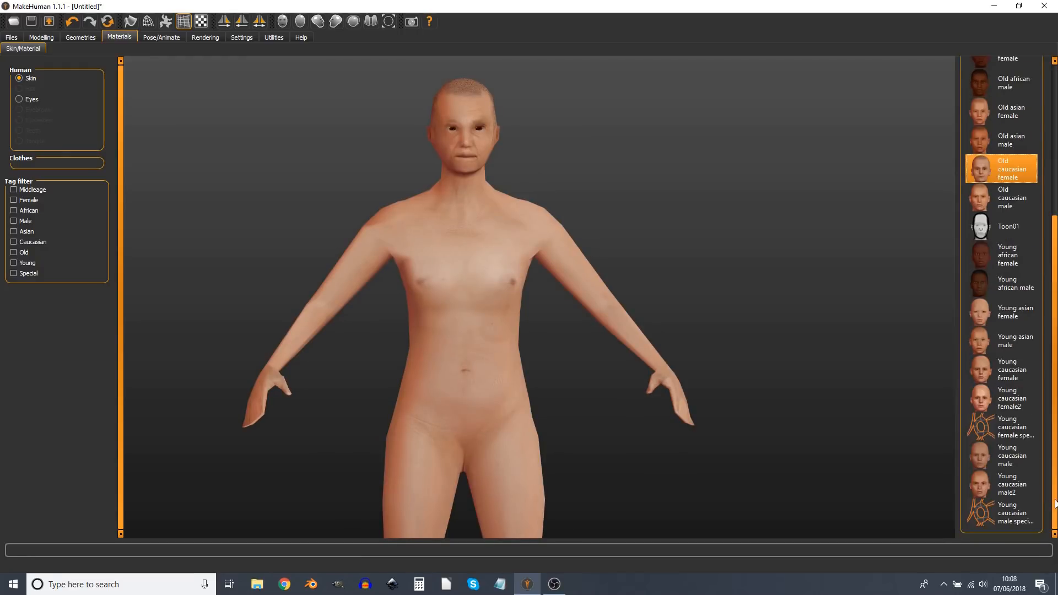
click(975, 520)
click(994, 512)
scroll(656, 411, down, 5)
drag(656, 411, 631, 409)
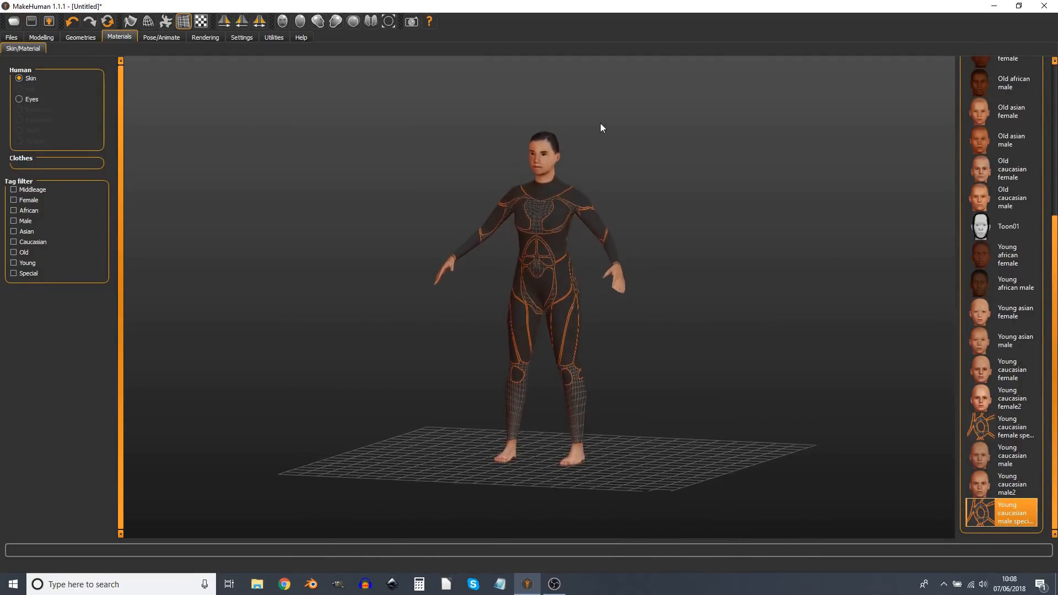
Examine the suit texture on the character's torso, hands and head up close.
scroll(612, 143, down, 6)
scroll(606, 146, up, 10)
drag(599, 147, 559, 200)
scroll(560, 200, up, 3)
scroll(513, 280, down, 3)
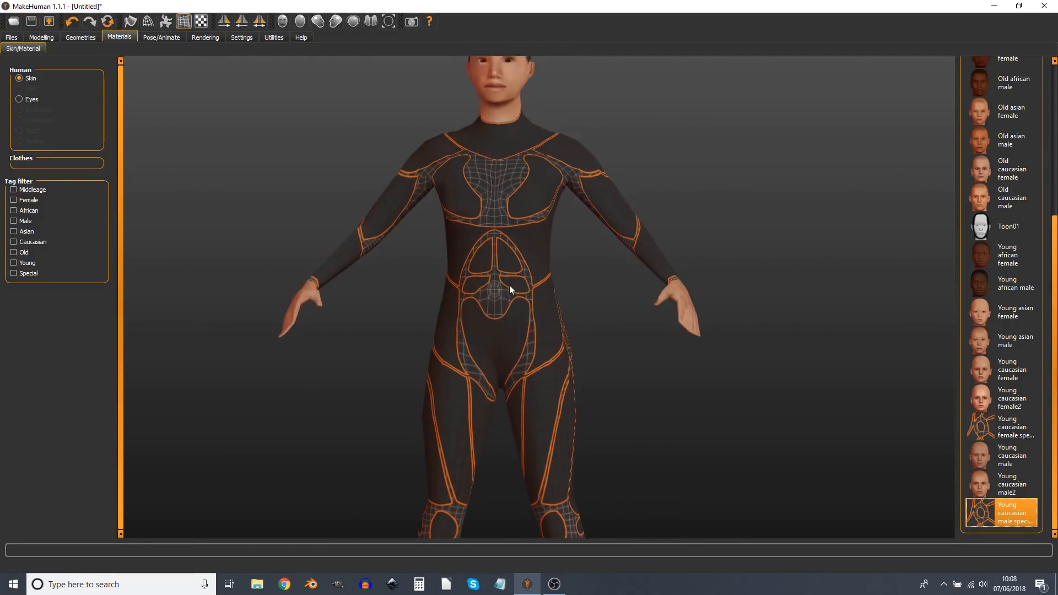
drag(475, 357, 495, 368)
scroll(558, 365, up, 2)
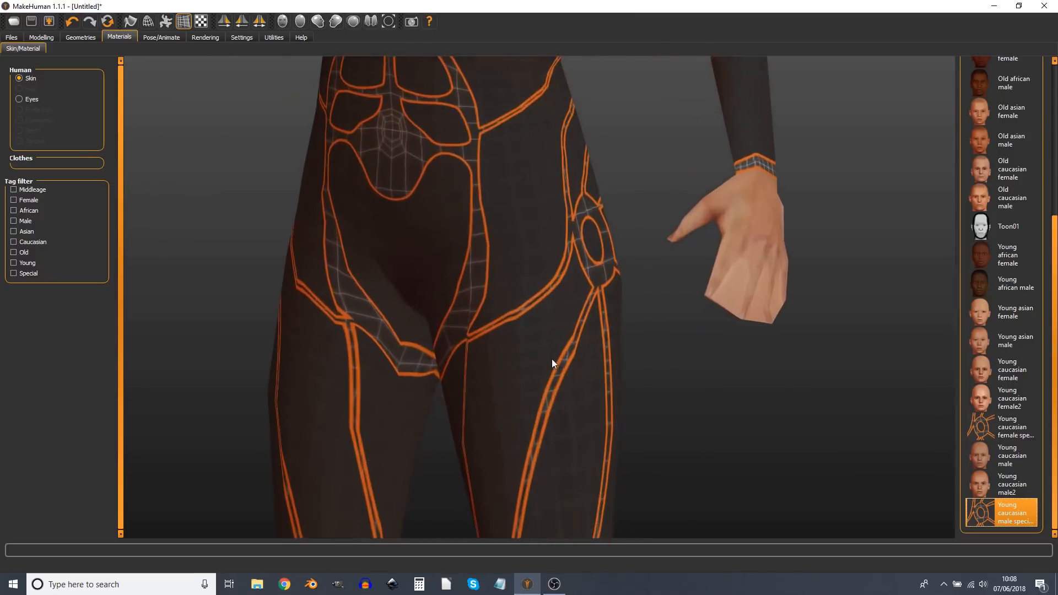
scroll(551, 359, down, 5)
drag(557, 364, 559, 422)
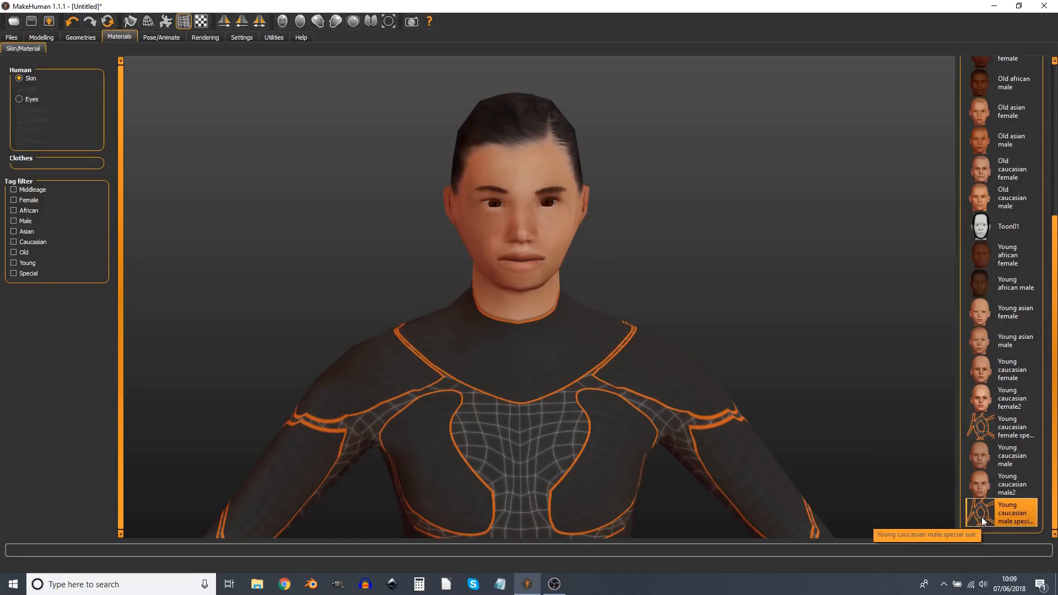
Compare the Young caucasian male2 skin with the Young caucasian male special suit on the character's head and chest.
click(980, 480)
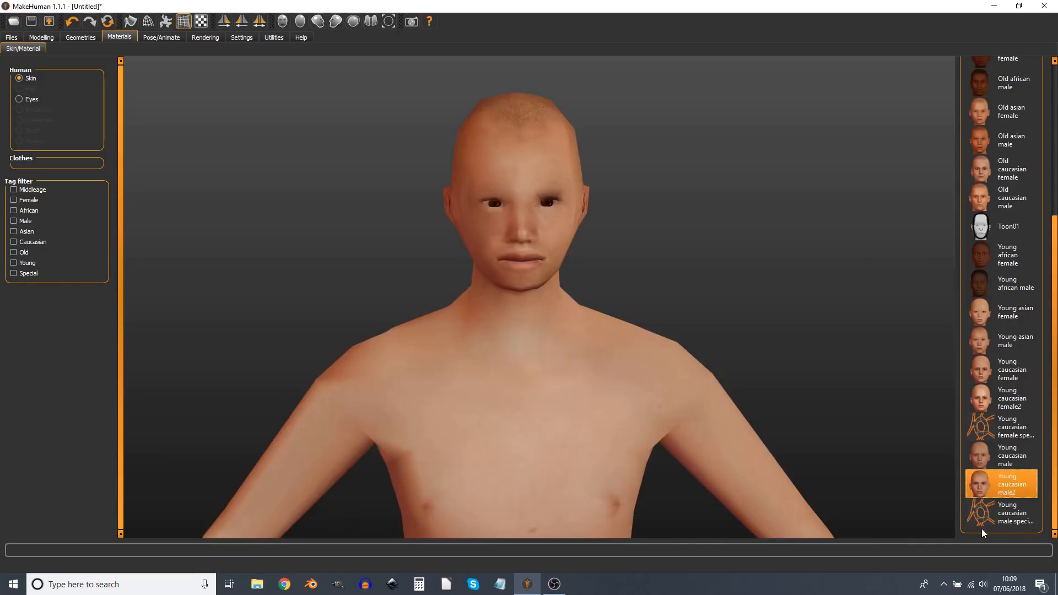
click(983, 505)
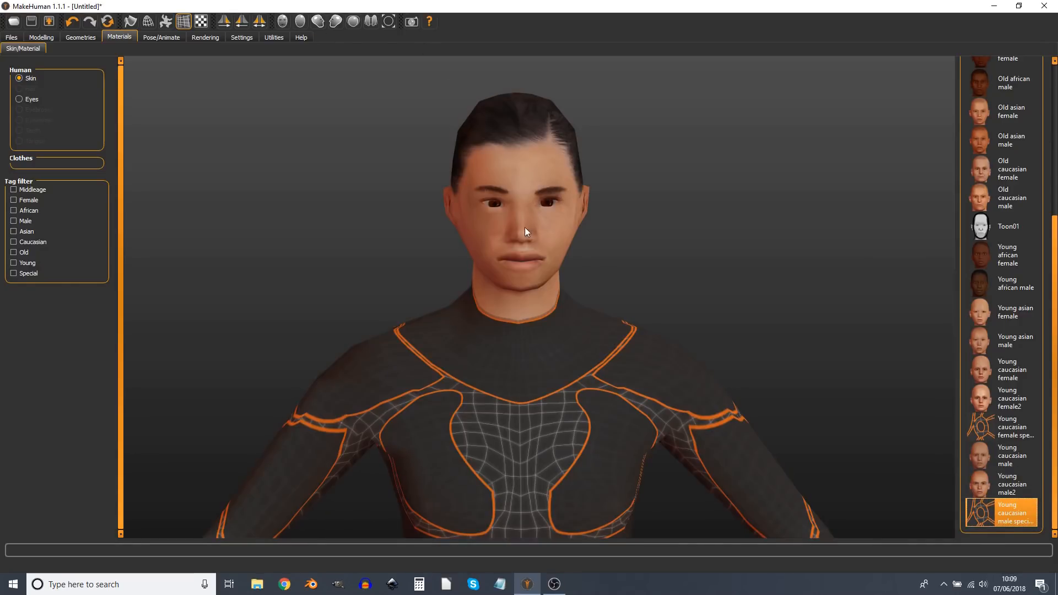
drag(502, 192, 466, 186)
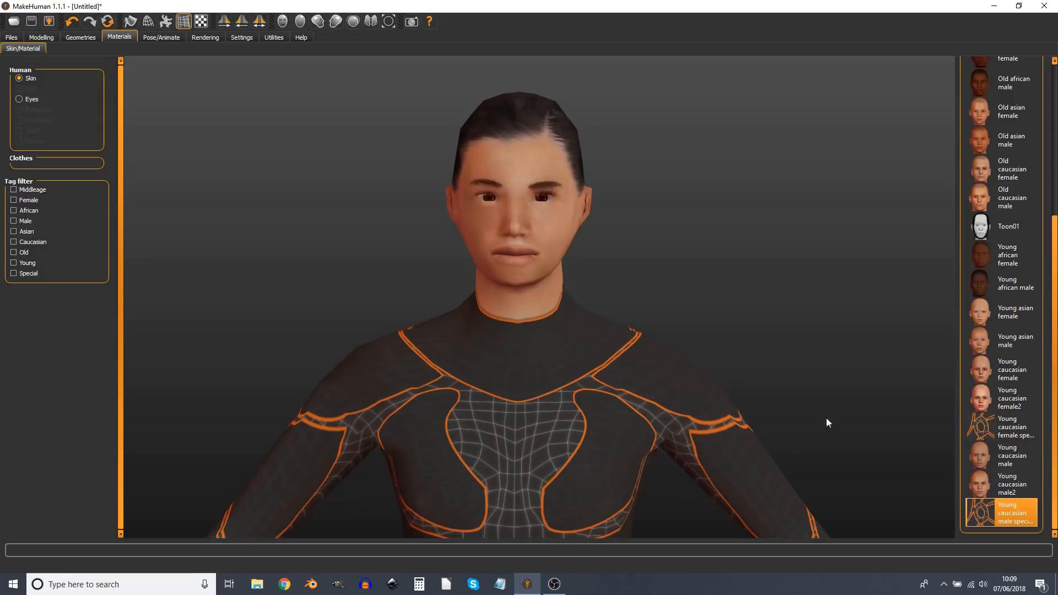
drag(572, 174, 537, 165)
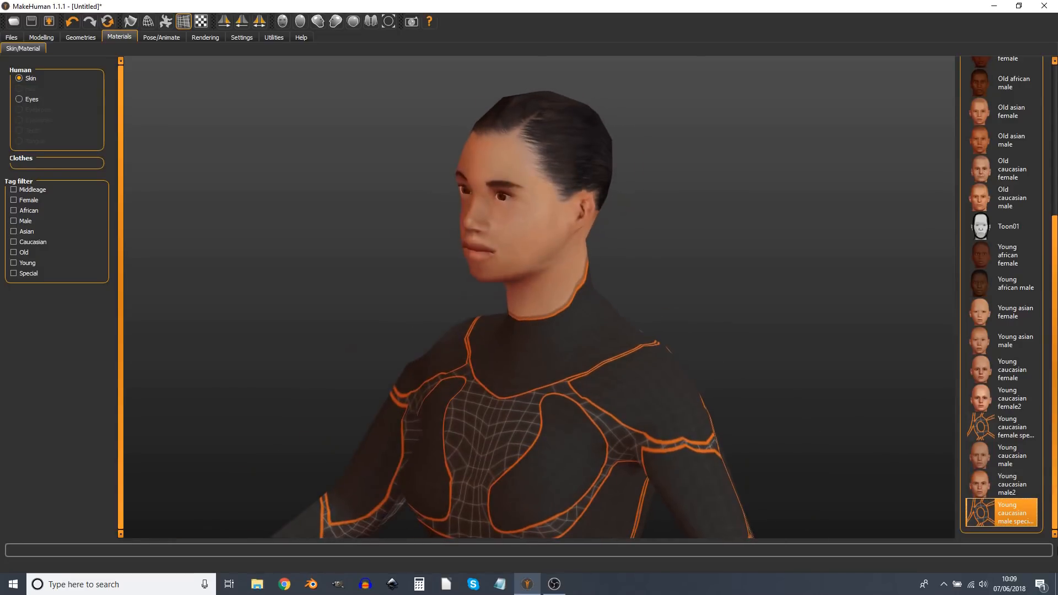
Apply the Young caucasian male2 skin and inspect it over the whole body.
click(985, 485)
drag(545, 441, 643, 436)
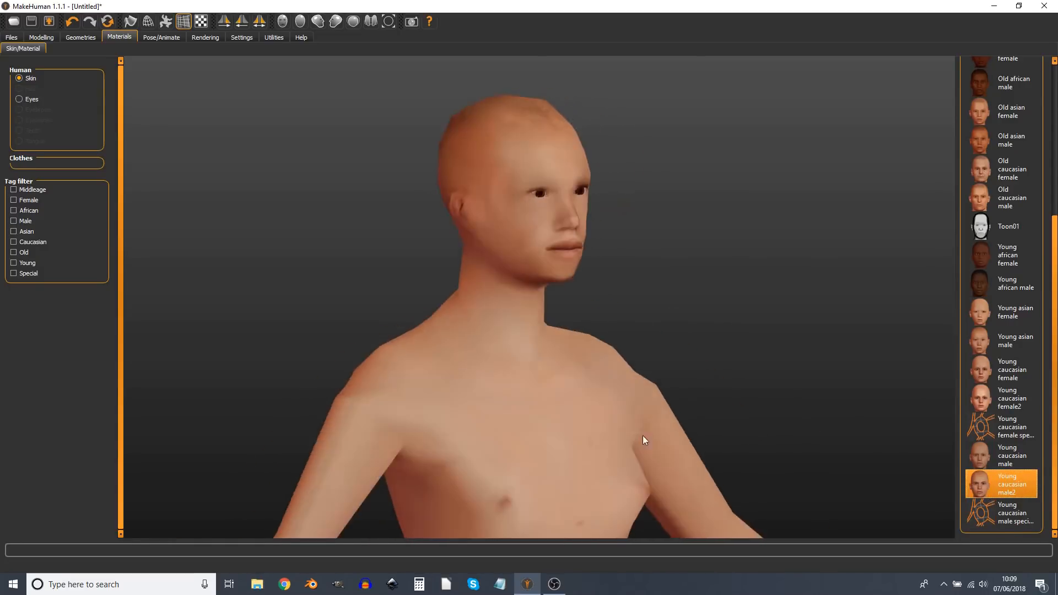
scroll(613, 441, up, 5)
scroll(613, 441, down, 5)
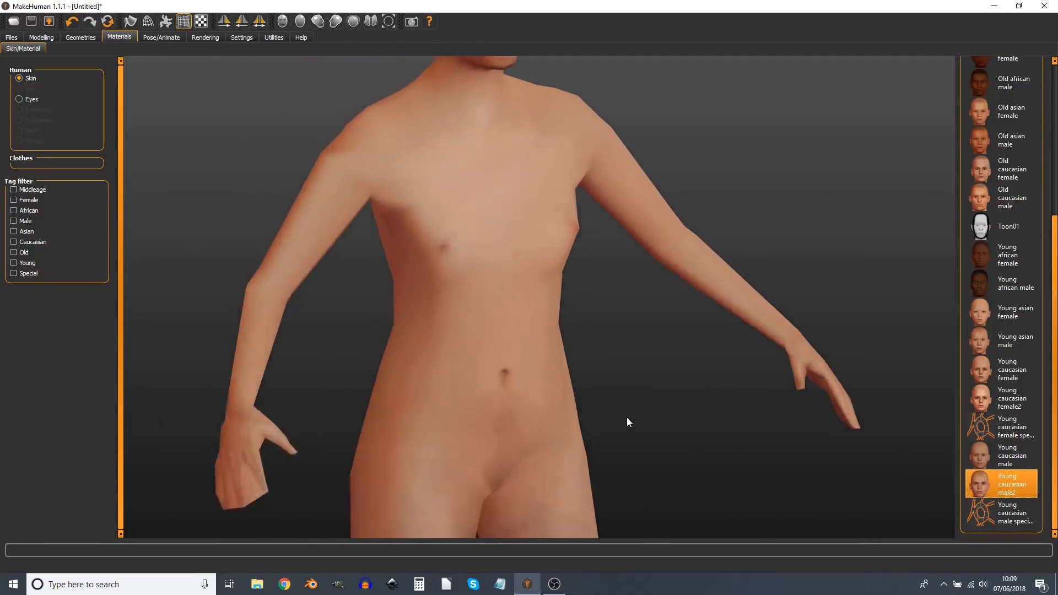
scroll(627, 420, down, 5)
drag(627, 420, 603, 437)
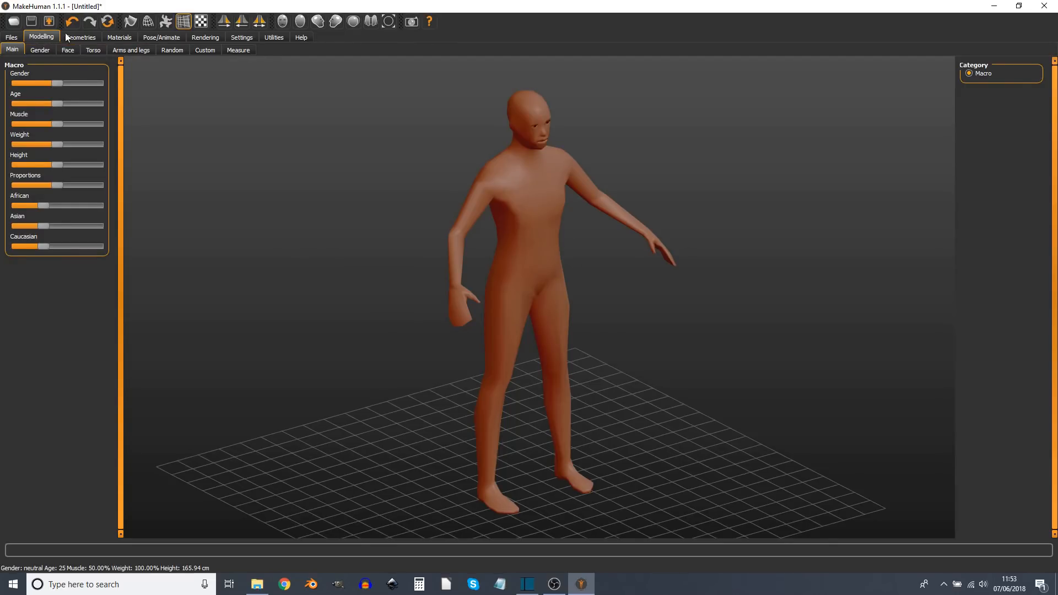
Generate a random character with the macro, face and body settings randomized, and view its shape.
click(170, 54)
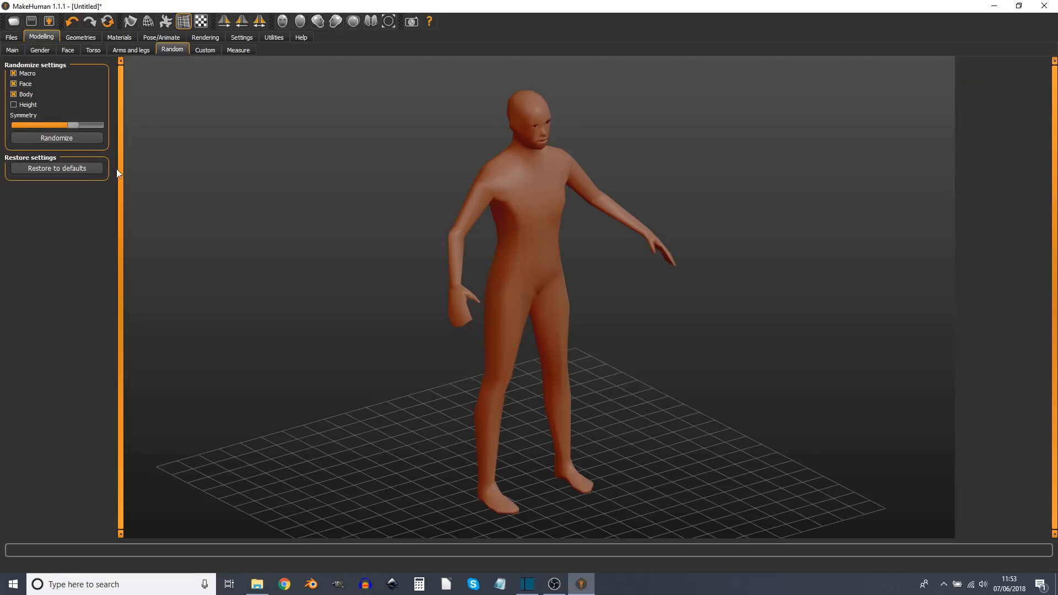
click(44, 137)
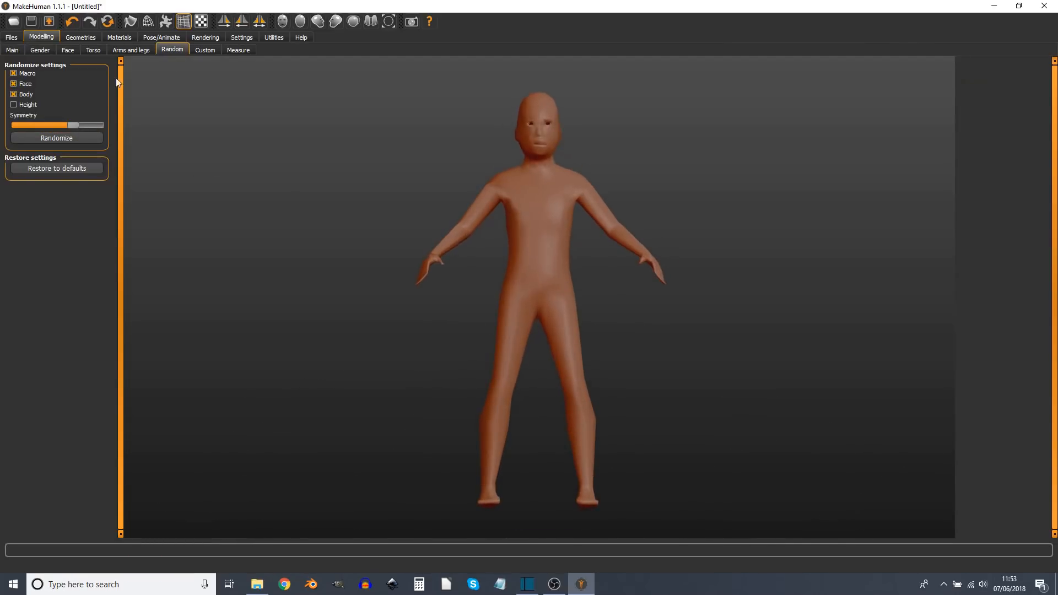
click(9, 39)
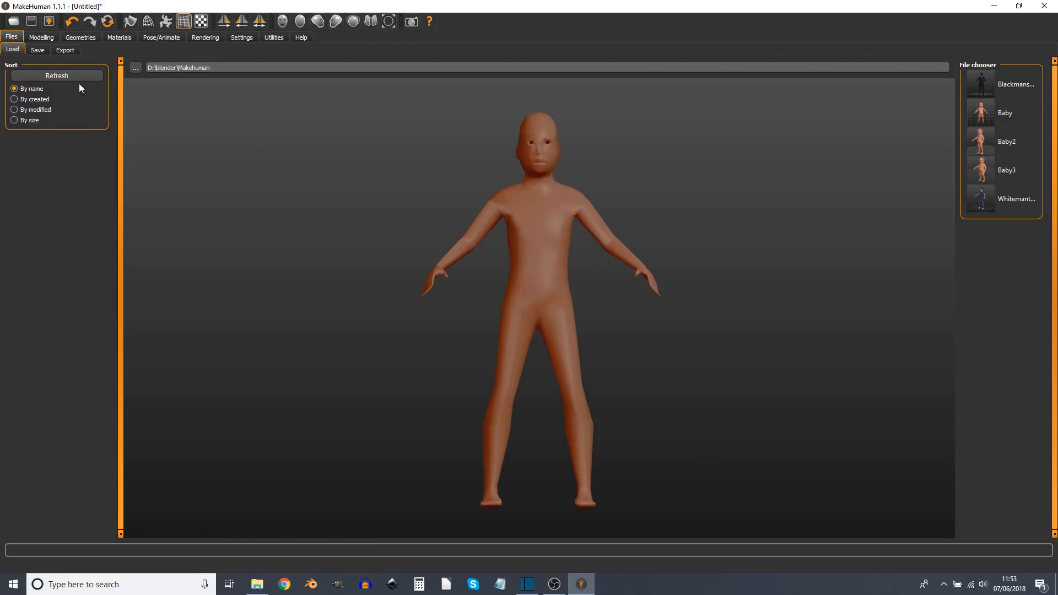
drag(460, 319, 494, 336)
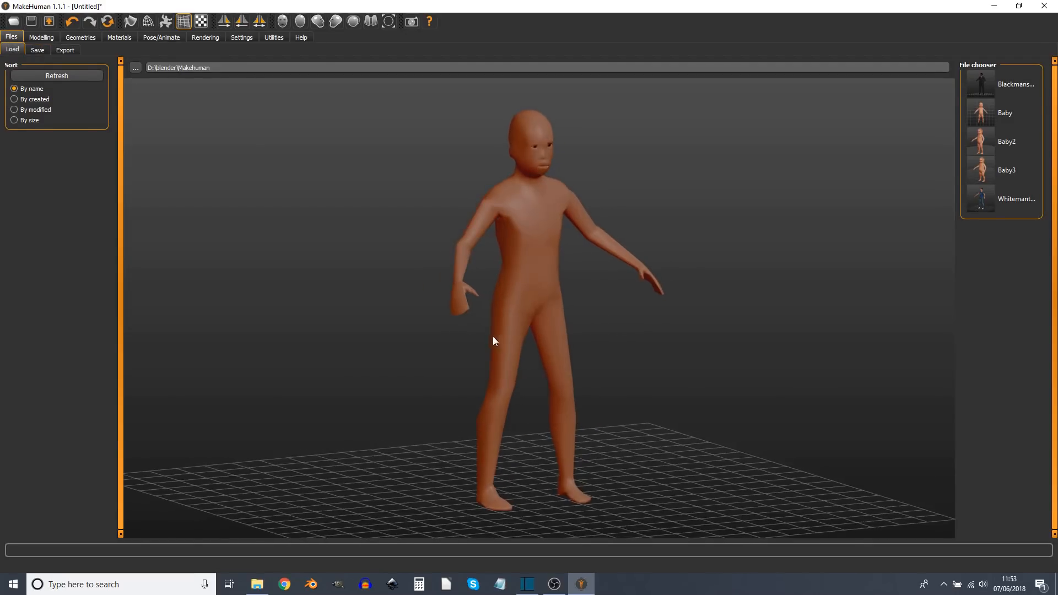
Raise the randomized character's age to 16 and view it from another angle.
click(45, 36)
click(12, 51)
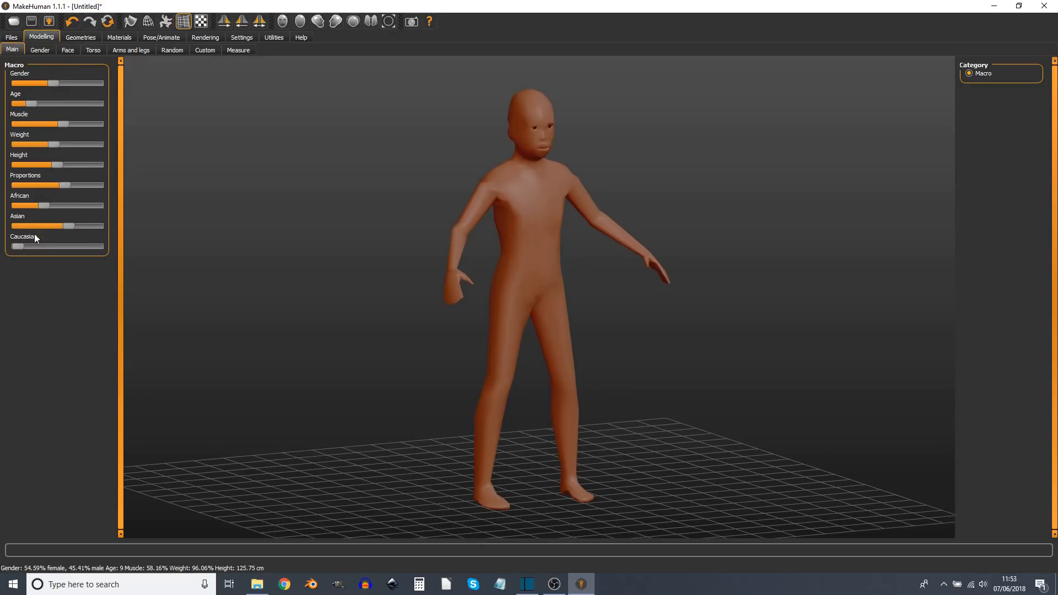
mouse_move(33, 103)
mouse_down()
mouse_move(57, 104)
mouse_move(41, 104)
mouse_up()
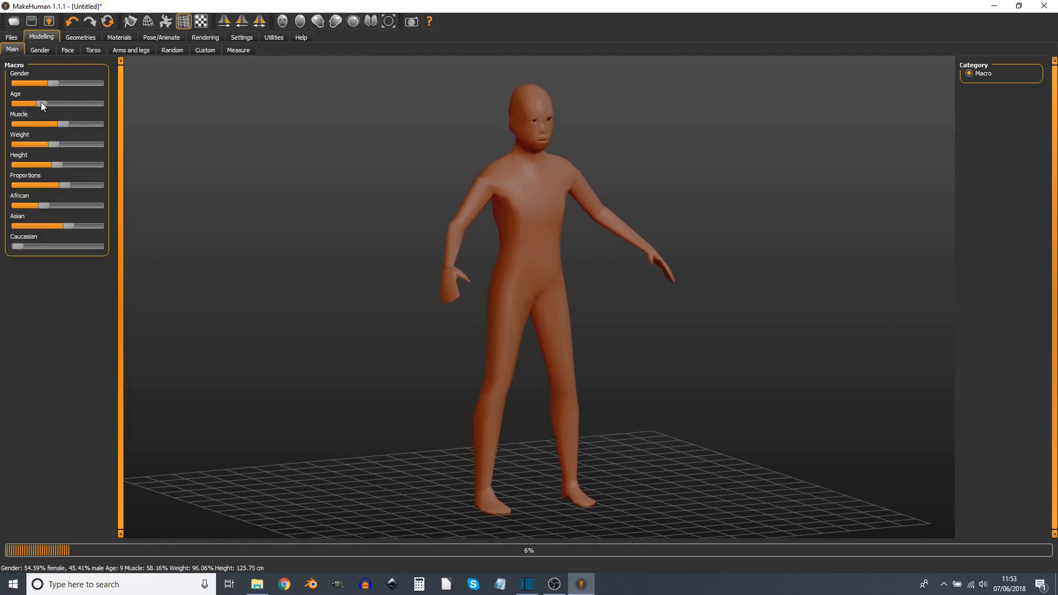
drag(463, 311, 395, 293)
Export the character as a binary Filmbox (fbx) mesh named 1 into the folder D:\blender\crowd\makehumanexport.
click(11, 37)
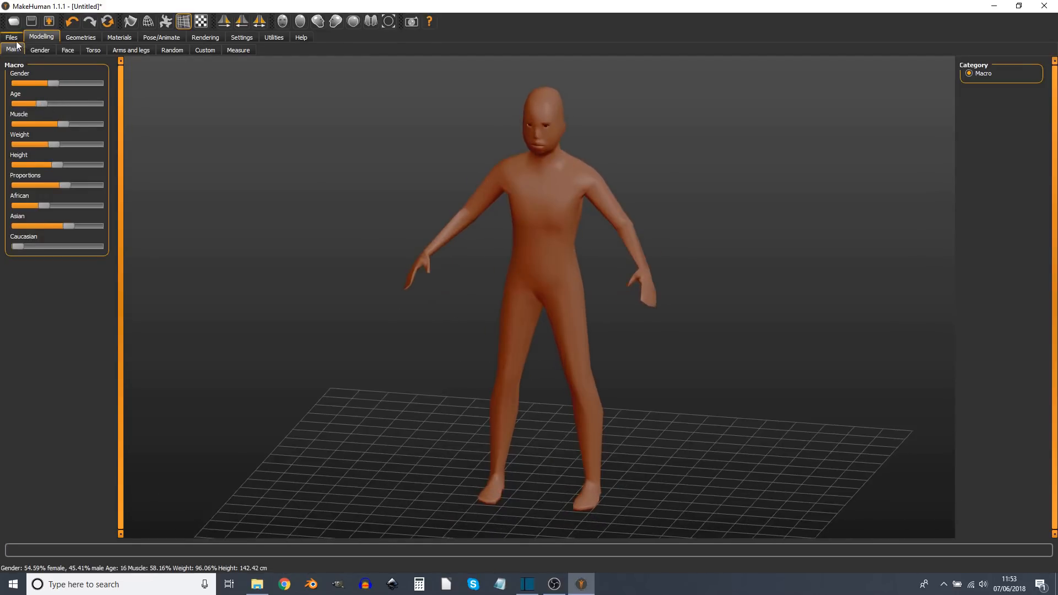
click(135, 68)
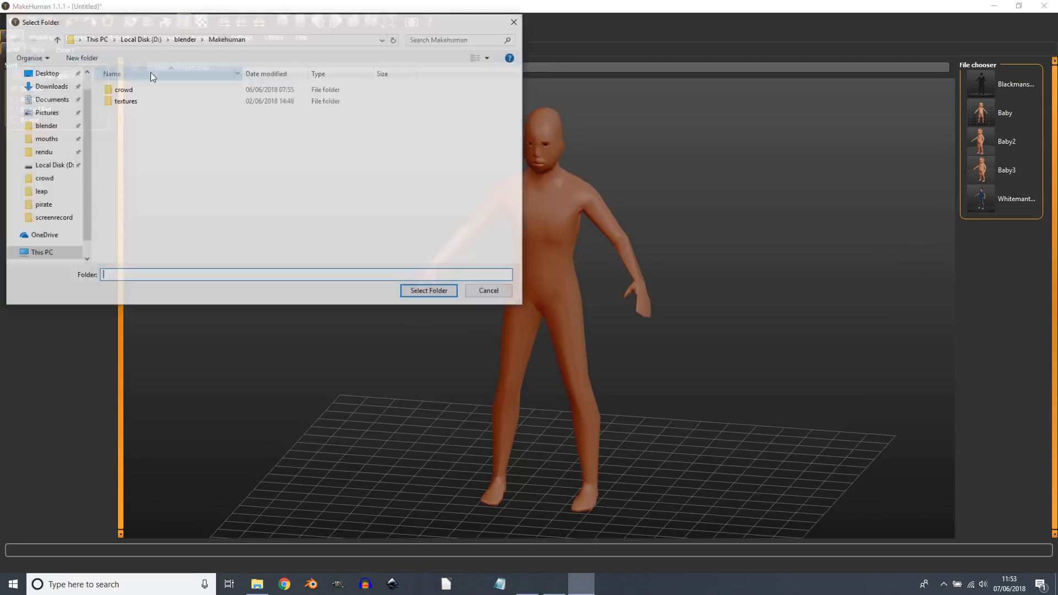
click(185, 39)
double_click(128, 135)
double_click(132, 100)
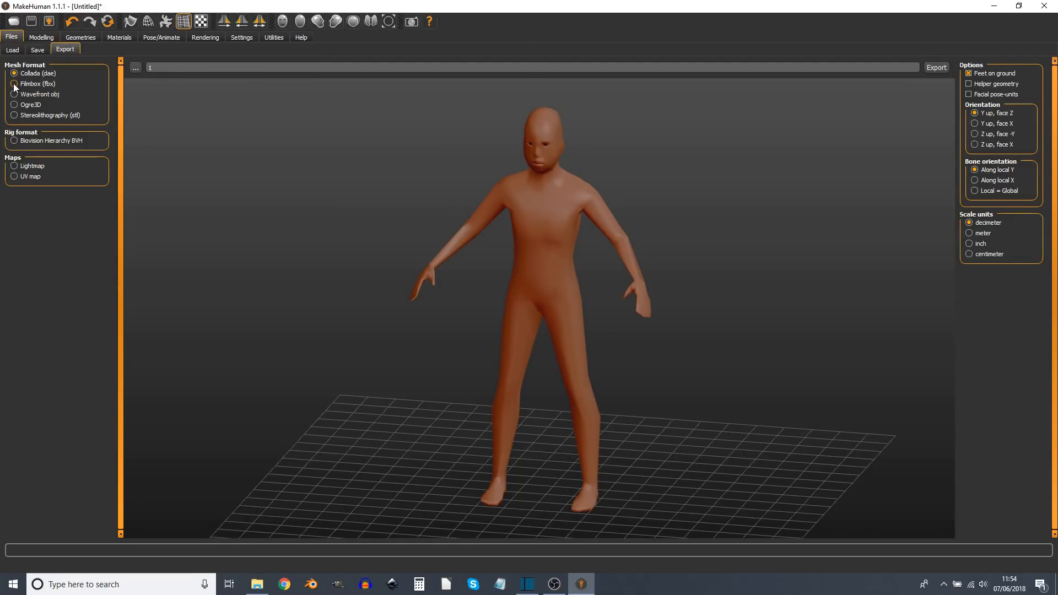
click(15, 85)
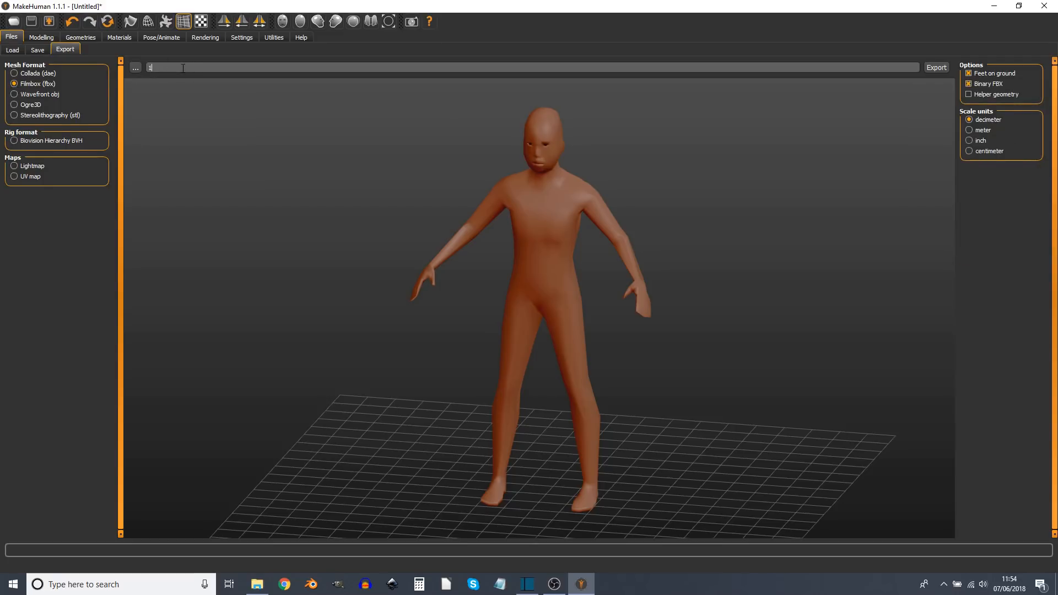
click(936, 68)
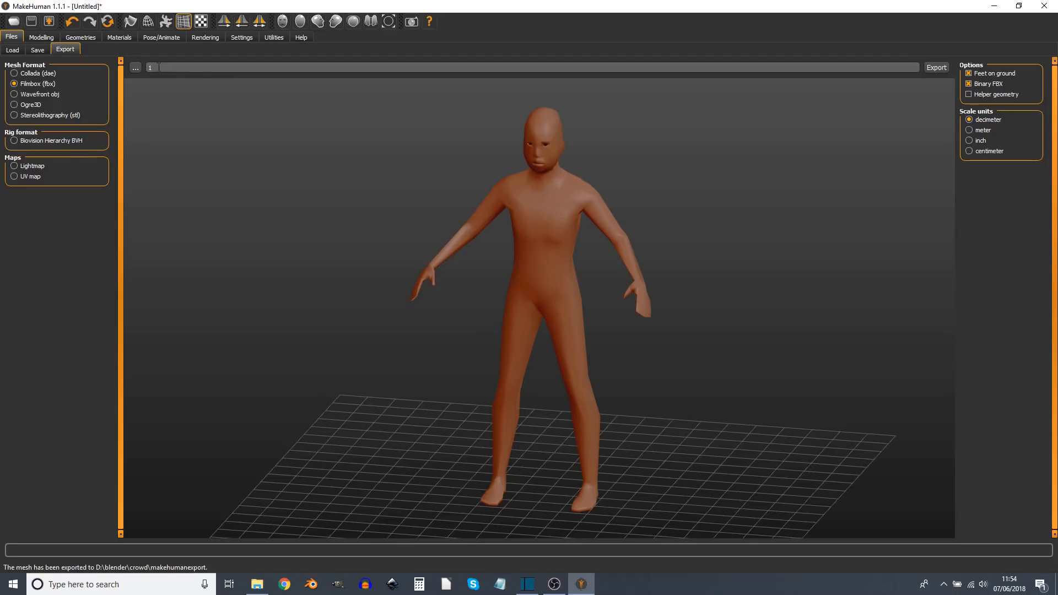
Randomize the character's macro, face and body settings to get a second crowd member.
click(80, 37)
click(41, 37)
click(172, 49)
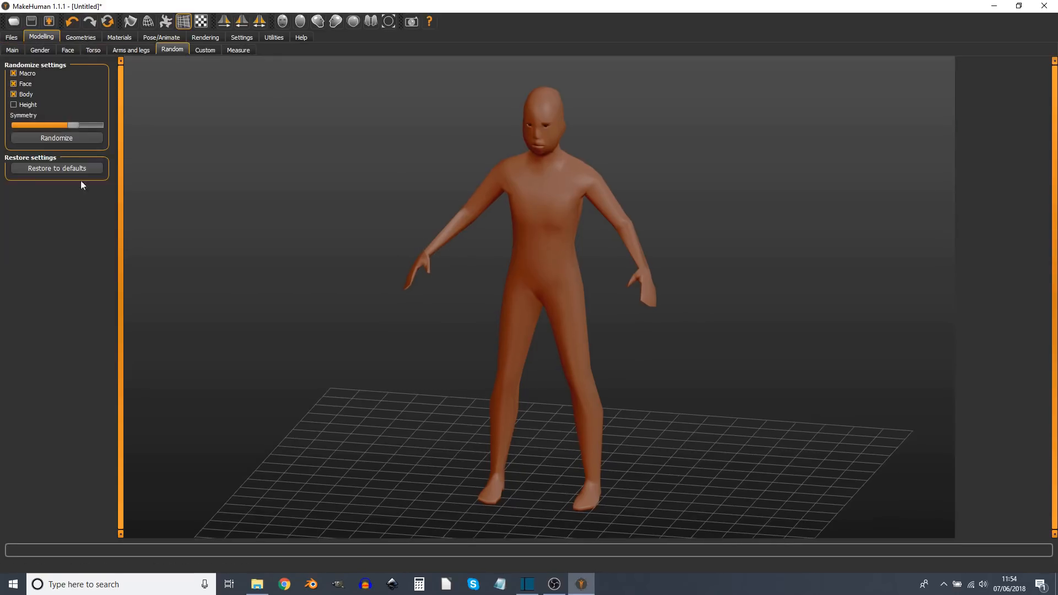
click(60, 138)
Raise the second character's age to slightly above the middle of its range and export it as FBX file 2.
click(11, 49)
click(64, 105)
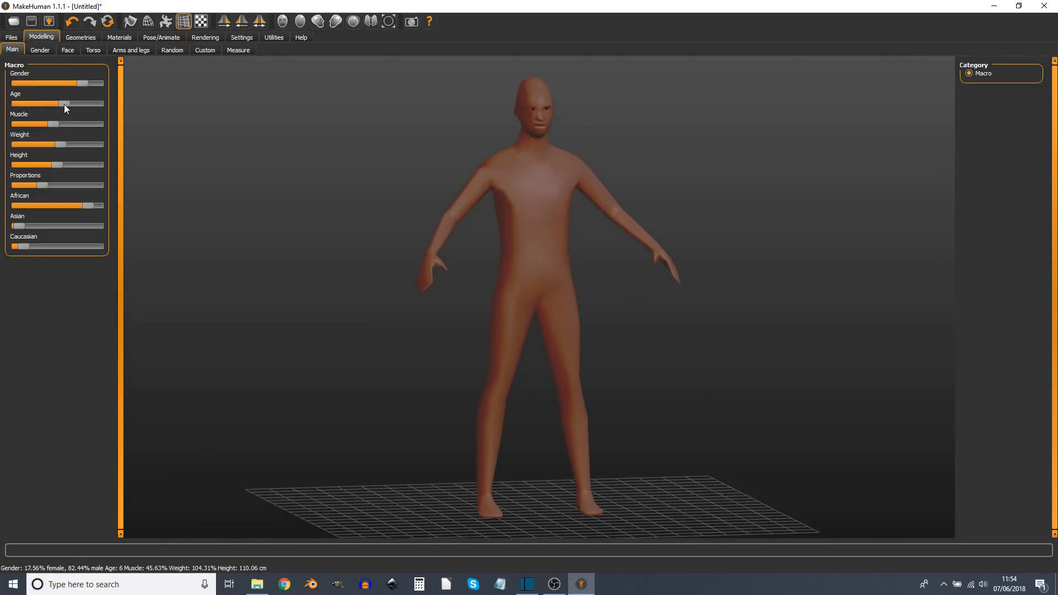
click(12, 37)
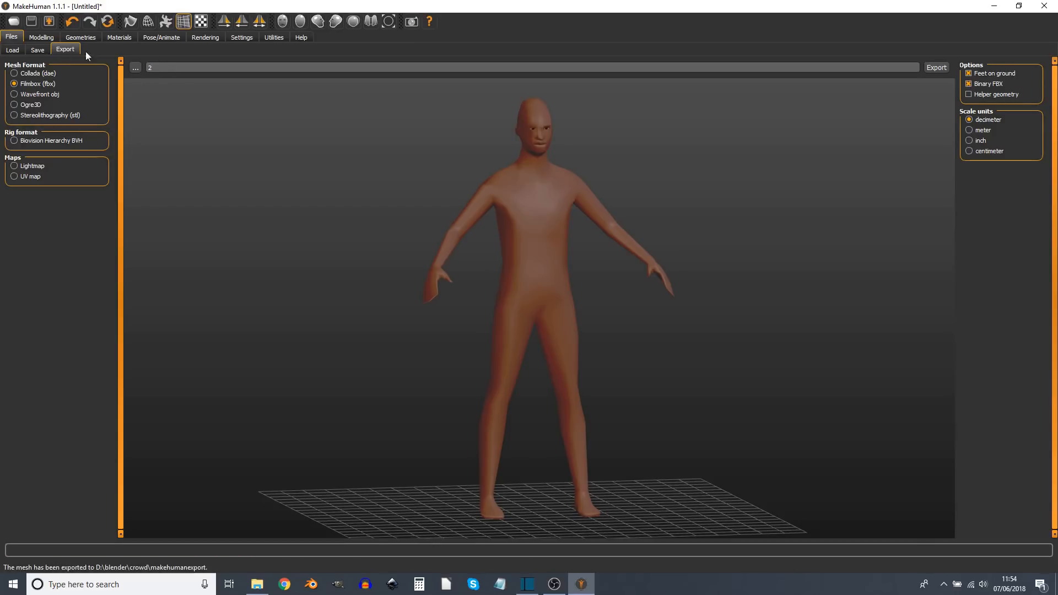
Randomize the character twice to get a third body shape and export it as FBX file 3.
click(80, 36)
click(41, 37)
click(172, 49)
click(63, 137)
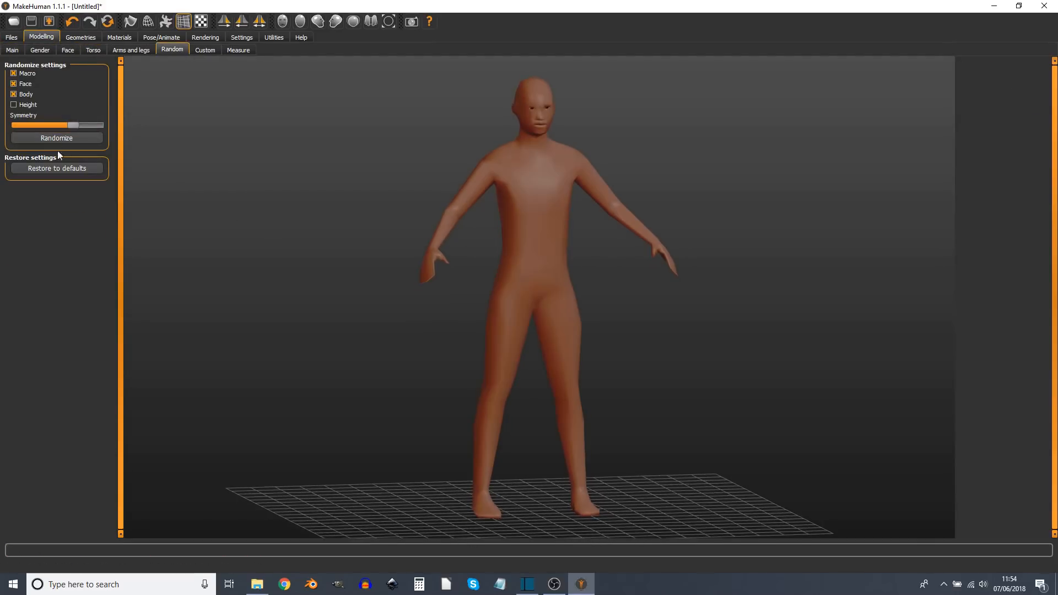
click(51, 140)
click(12, 49)
click(10, 37)
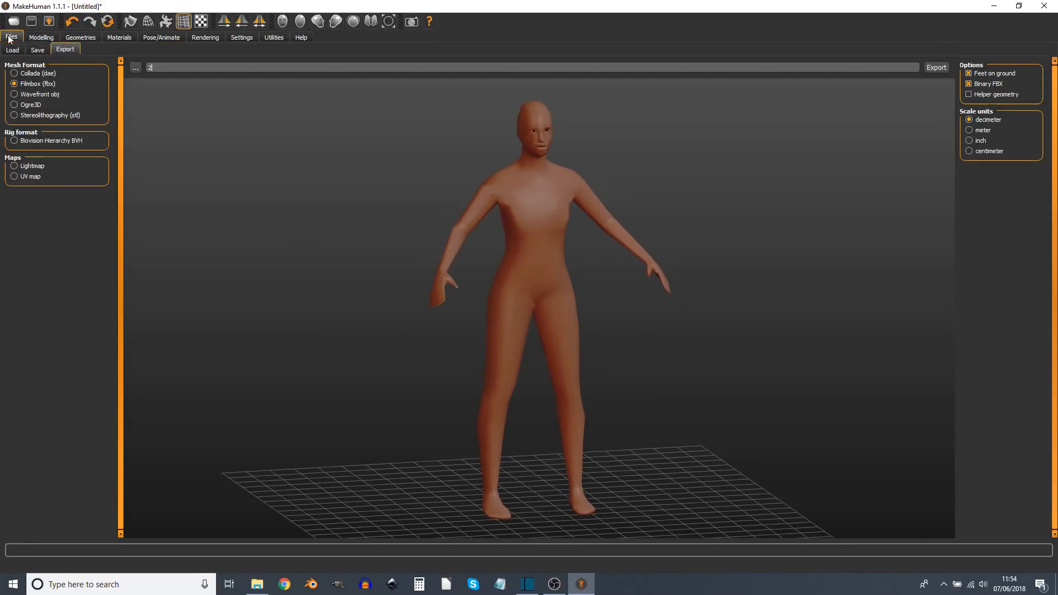
Generate a fourth random body shape with macro, face and body randomization.
click(41, 37)
click(163, 49)
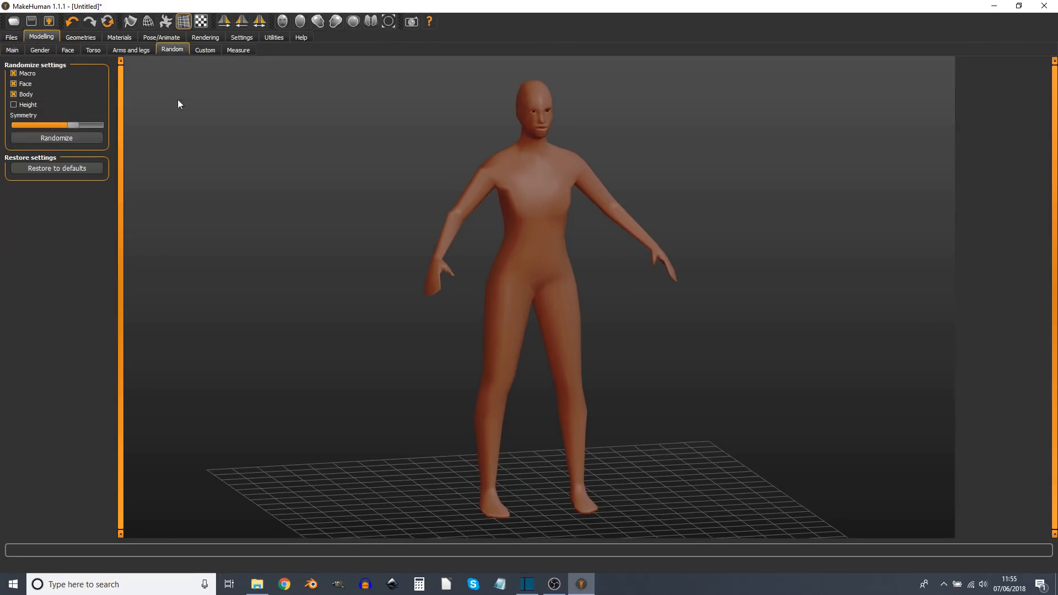
click(55, 139)
click(11, 36)
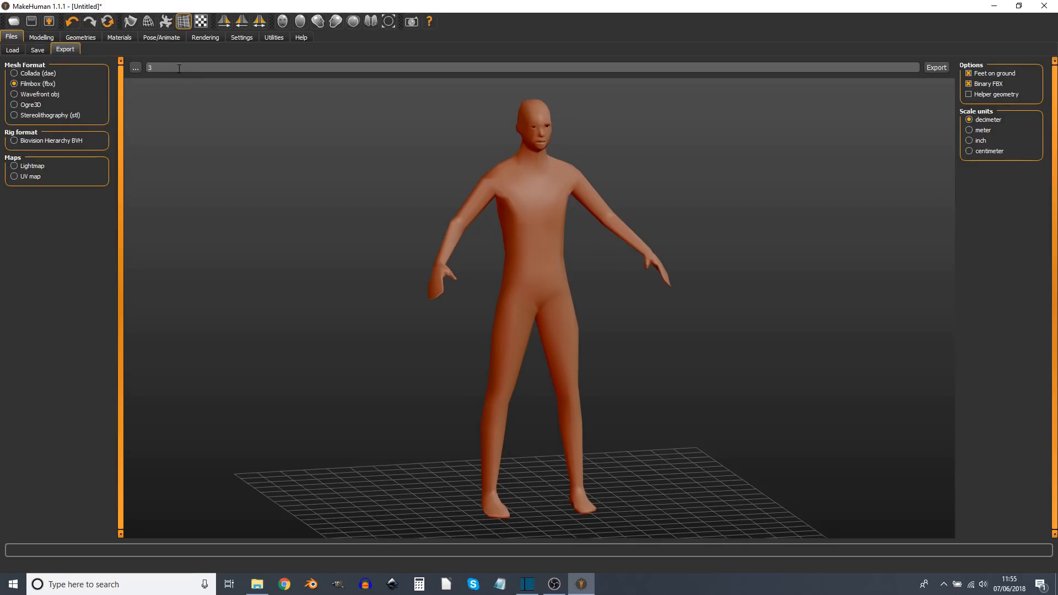
Apply the Young caucasian female special suit skin to the fourth character and export it as FBX file 4.
click(117, 38)
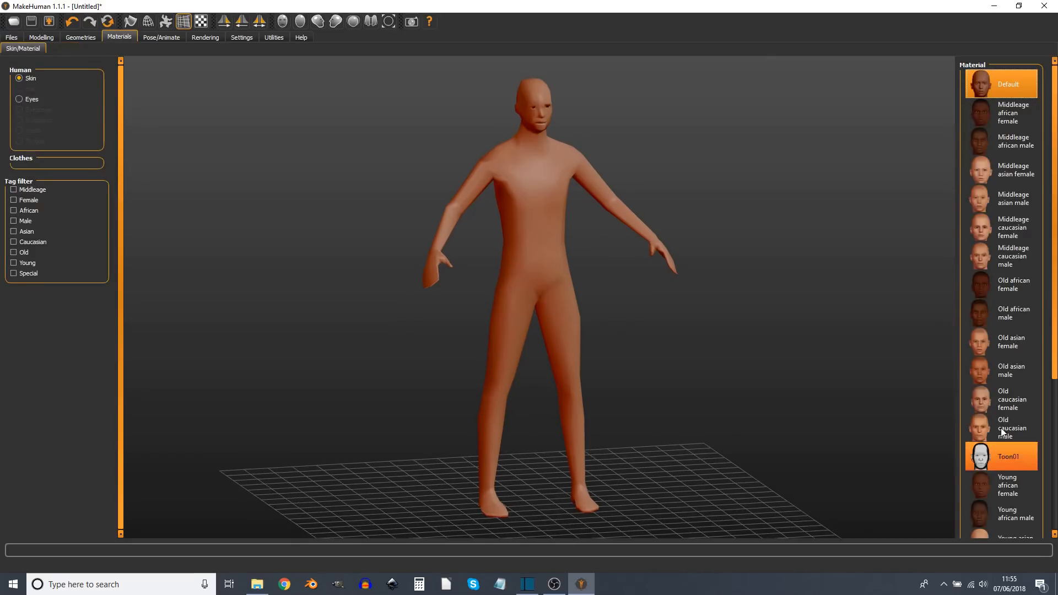
drag(1053, 258, 1048, 500)
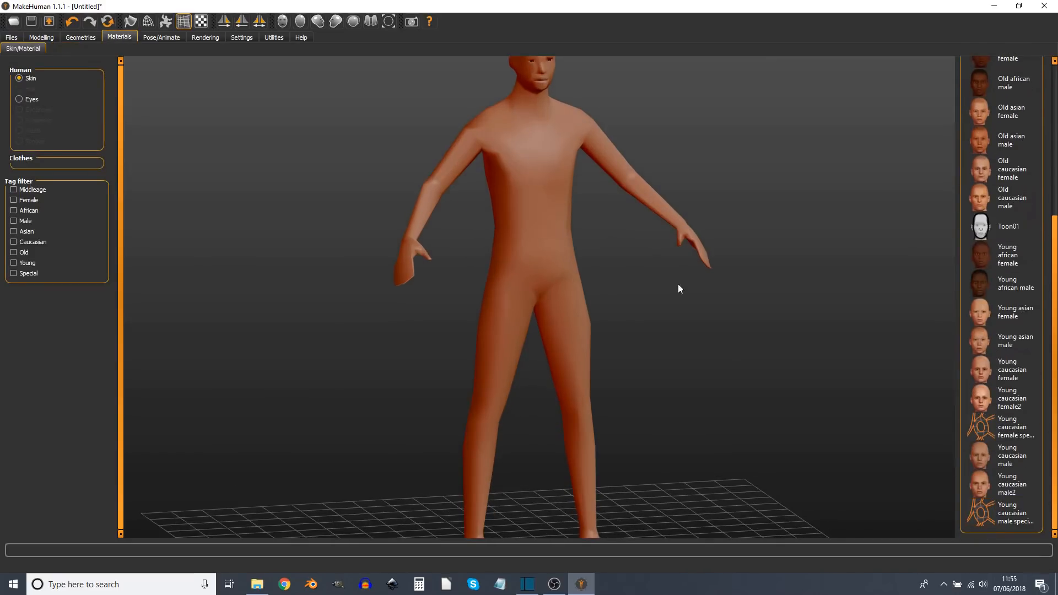
click(970, 431)
scroll(550, 250, up, 4)
scroll(552, 253, down, 5)
drag(566, 212, 3, 112)
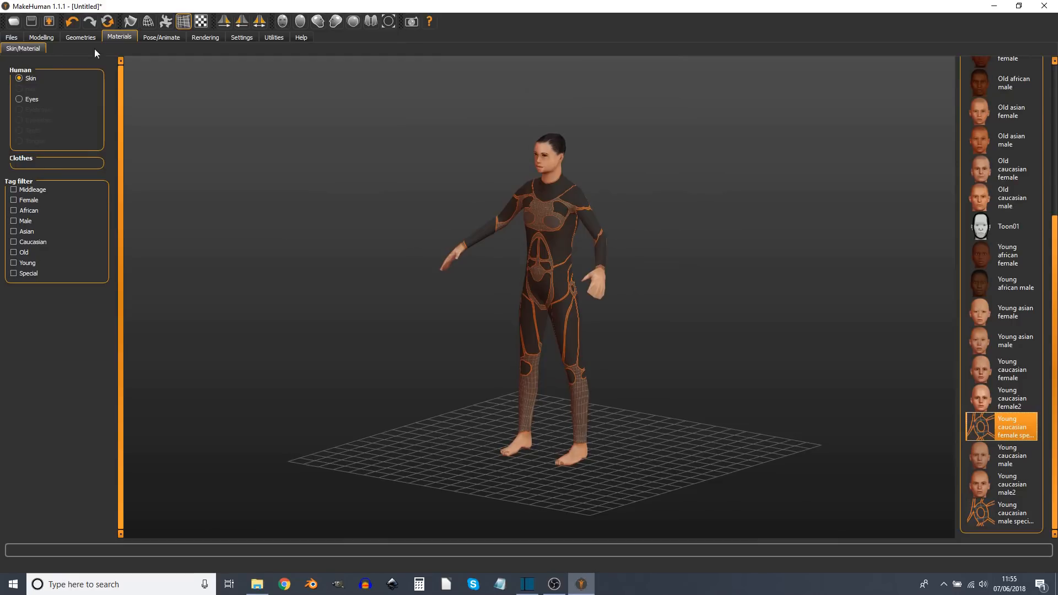
click(11, 37)
Randomize the suited character to get a fifth body shape.
click(81, 37)
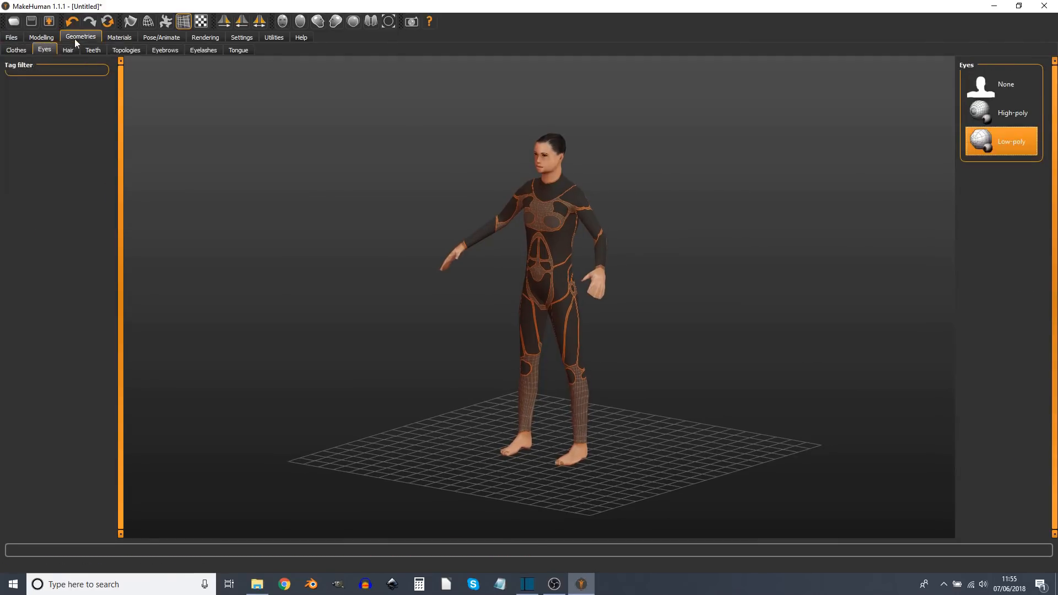
click(42, 37)
click(77, 138)
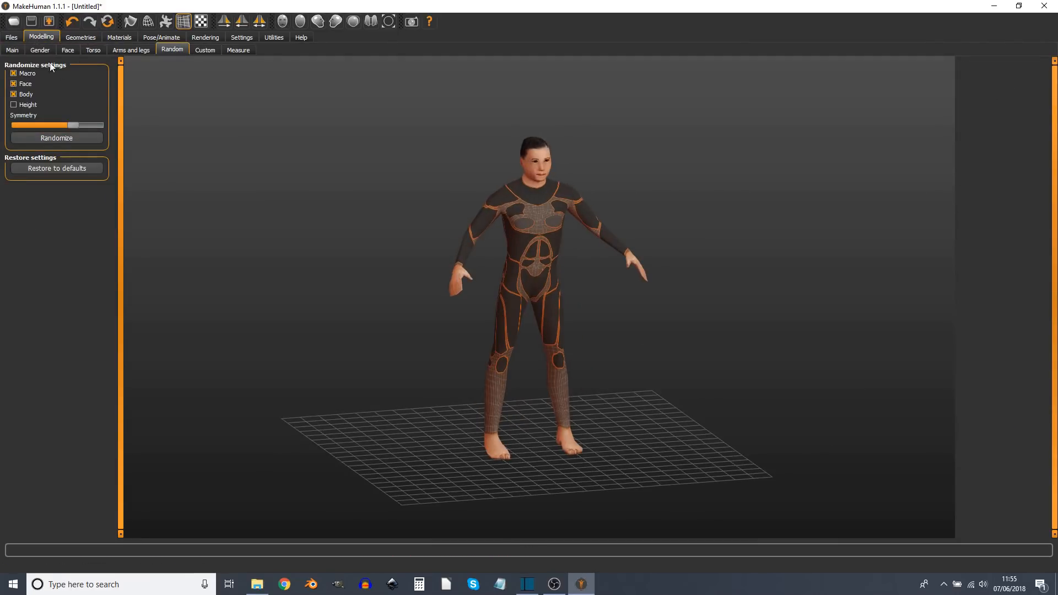
Compare the two Young caucasian female skins, apply Young caucasian female2, and export the character as FBX file 5.
click(81, 37)
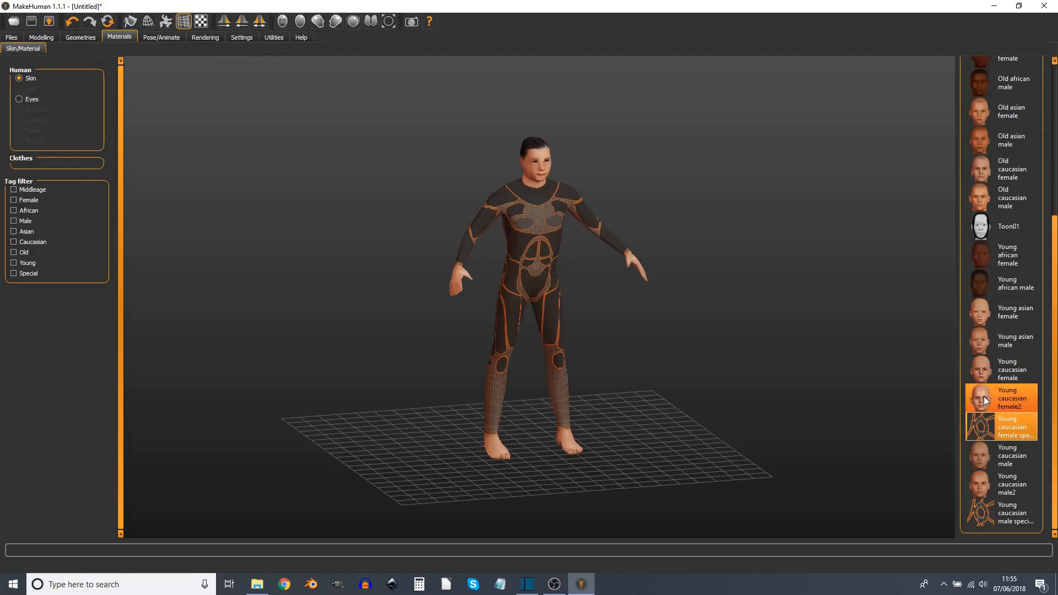
click(992, 397)
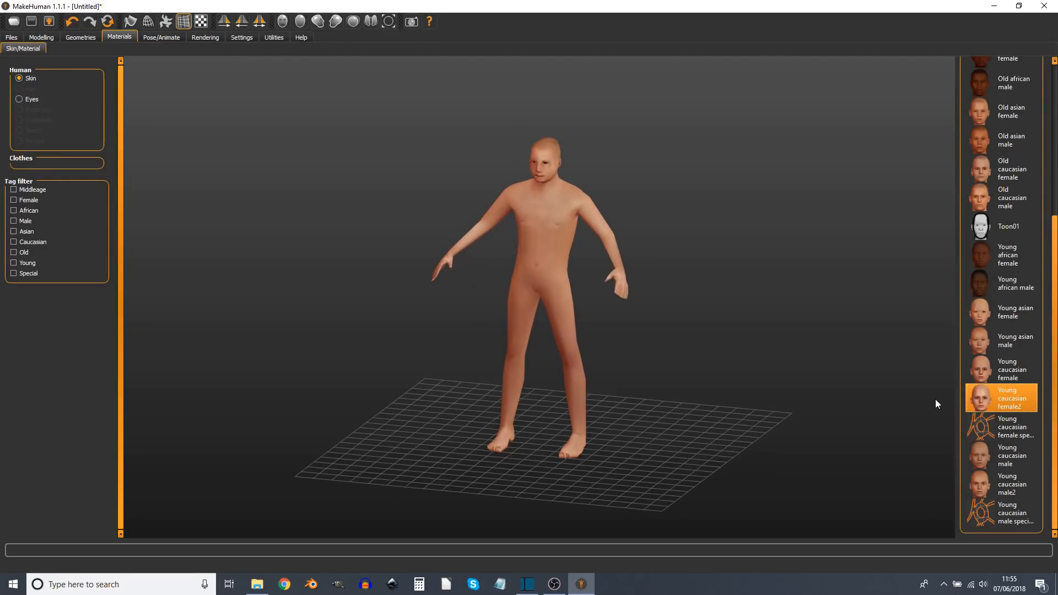
click(976, 420)
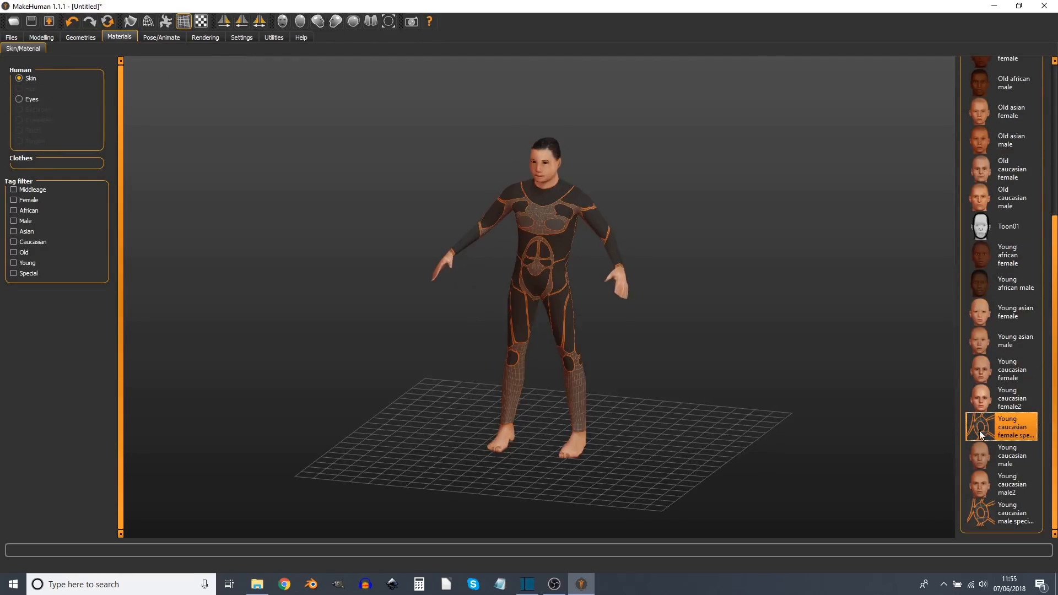
click(1007, 400)
click(11, 37)
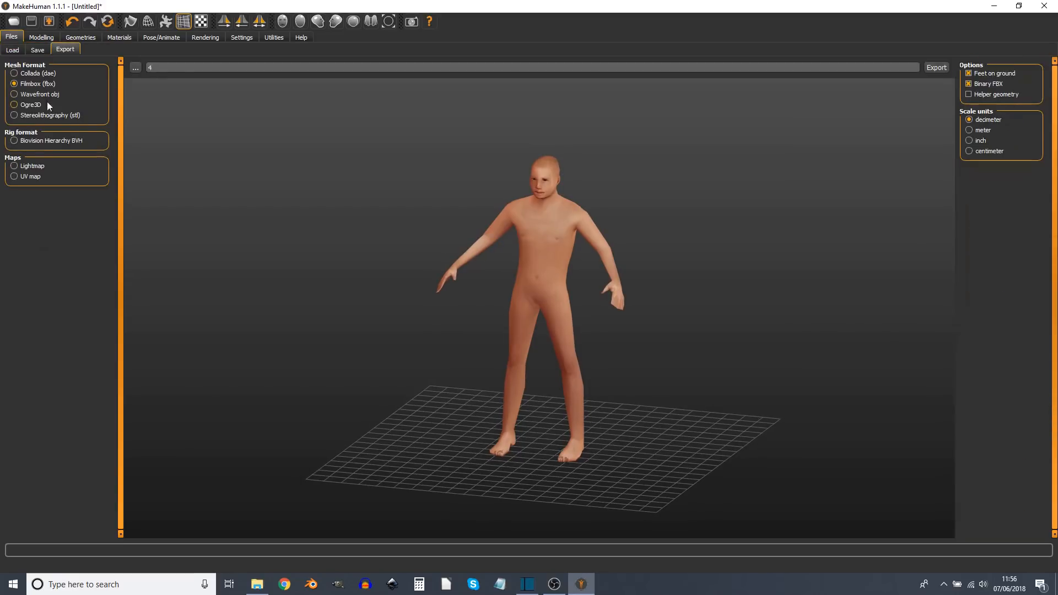
Randomize the character twice to get a sixth body shape and review its main and gender settings.
click(77, 37)
click(55, 37)
click(60, 138)
click(61, 138)
click(12, 38)
click(37, 38)
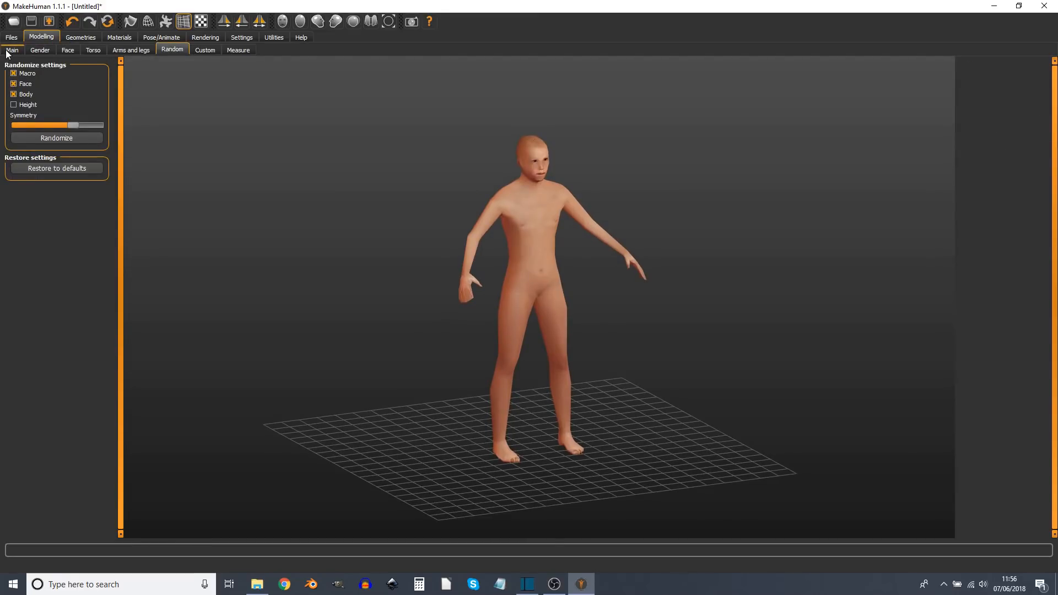
click(13, 53)
click(39, 51)
click(15, 38)
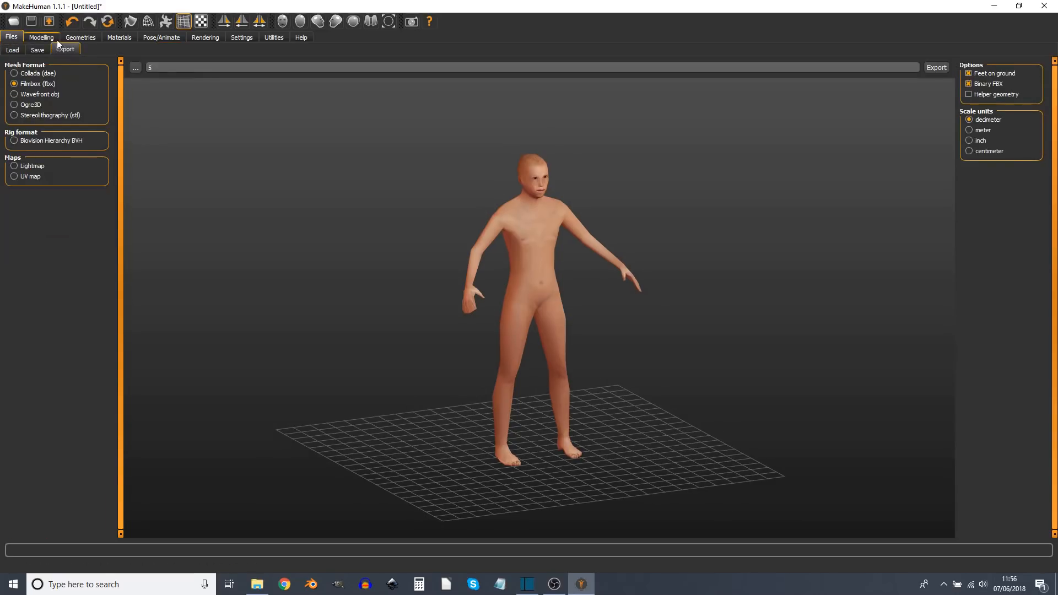
Apply the Young african male skin to the sixth character and export it as FBX file 6.
click(119, 38)
click(1002, 286)
click(12, 37)
Switch to File Explorer, check the exported files in crowd\makehumanexport and open its textures folder.
click(138, 68)
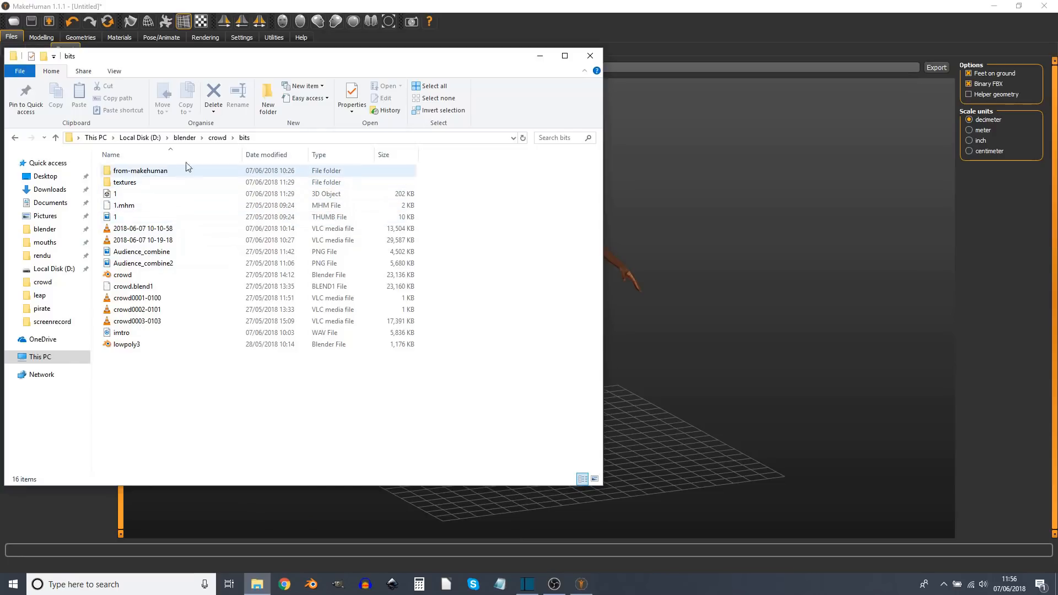
click(212, 138)
double_click(131, 182)
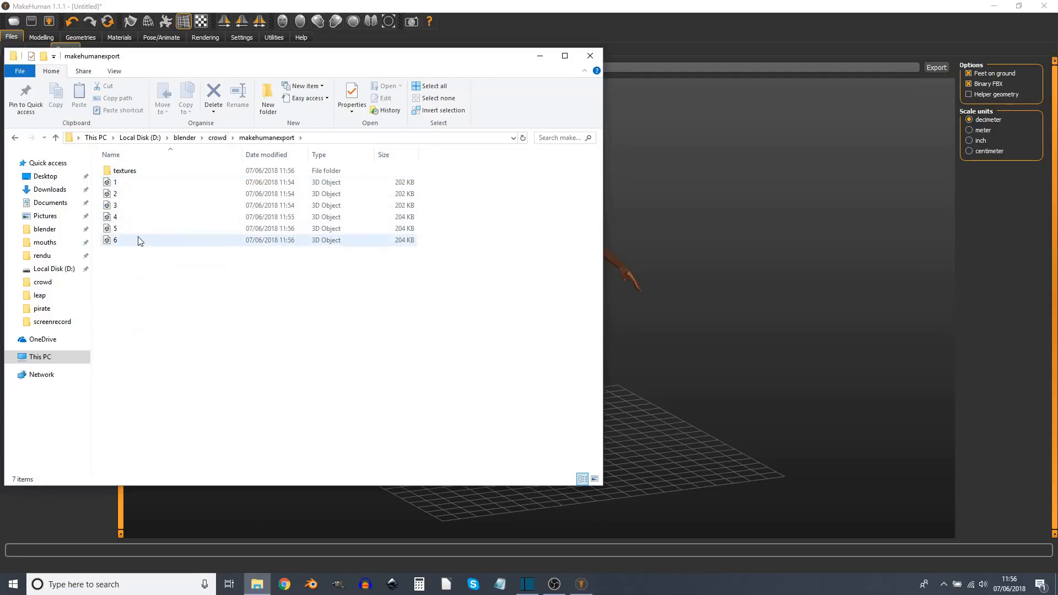
double_click(120, 171)
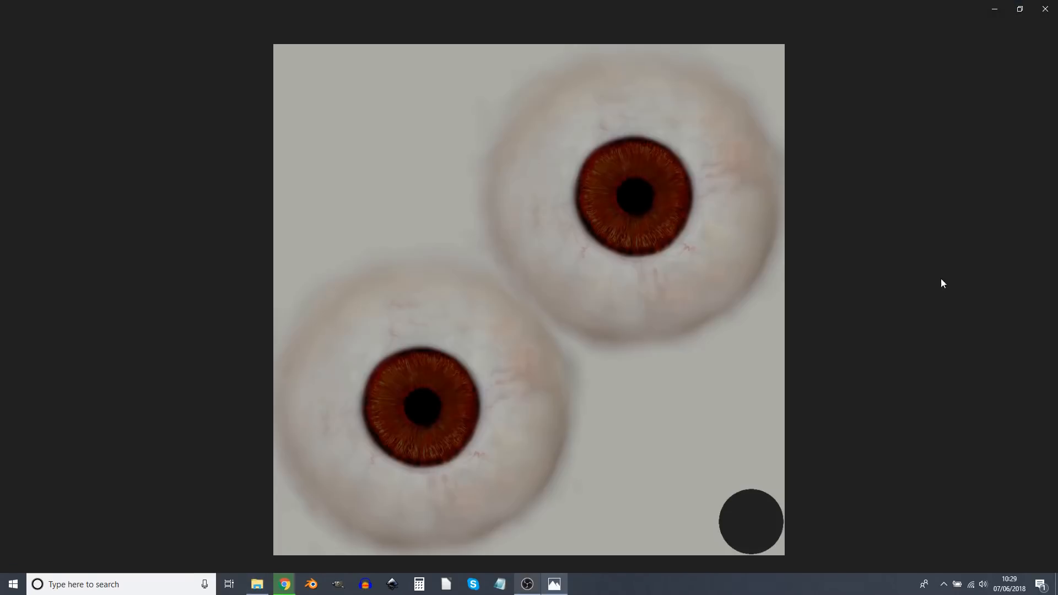
Page through the exported texture images to view the suit, dark-skinned male and light-skinned female skins.
click(1029, 310)
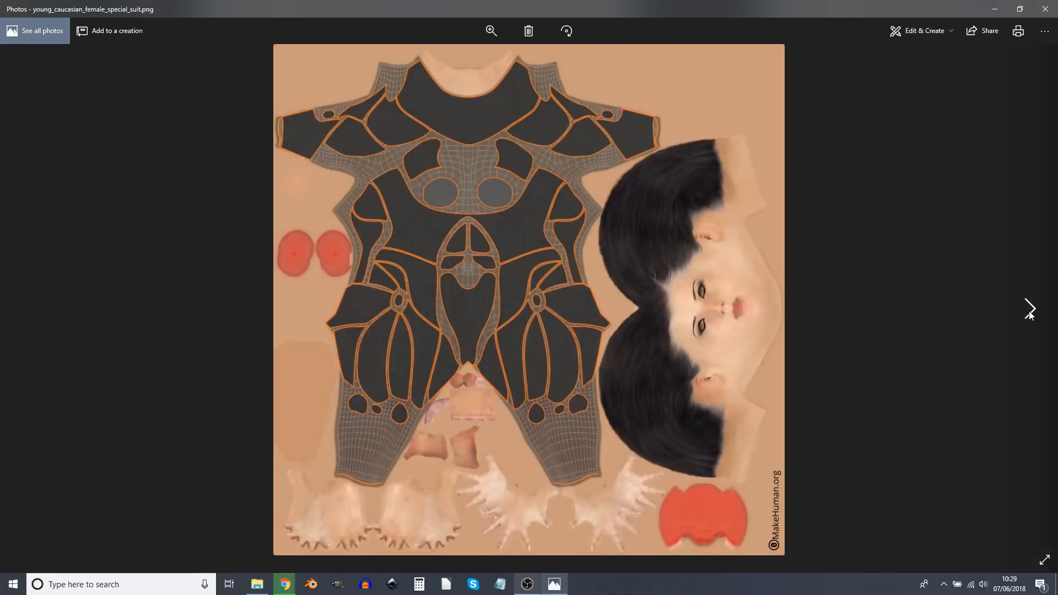
click(1029, 310)
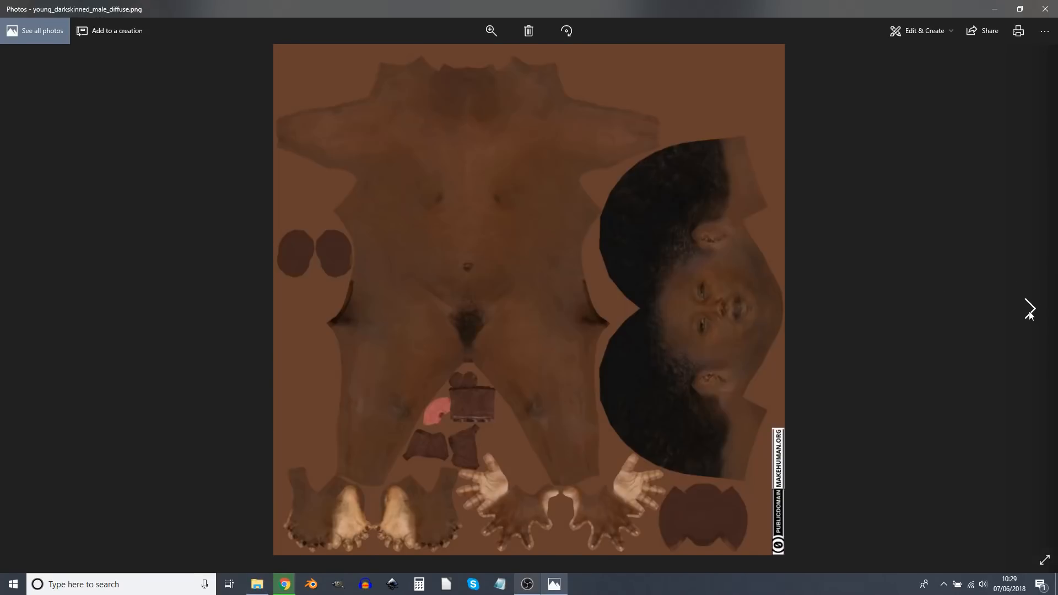
click(1029, 309)
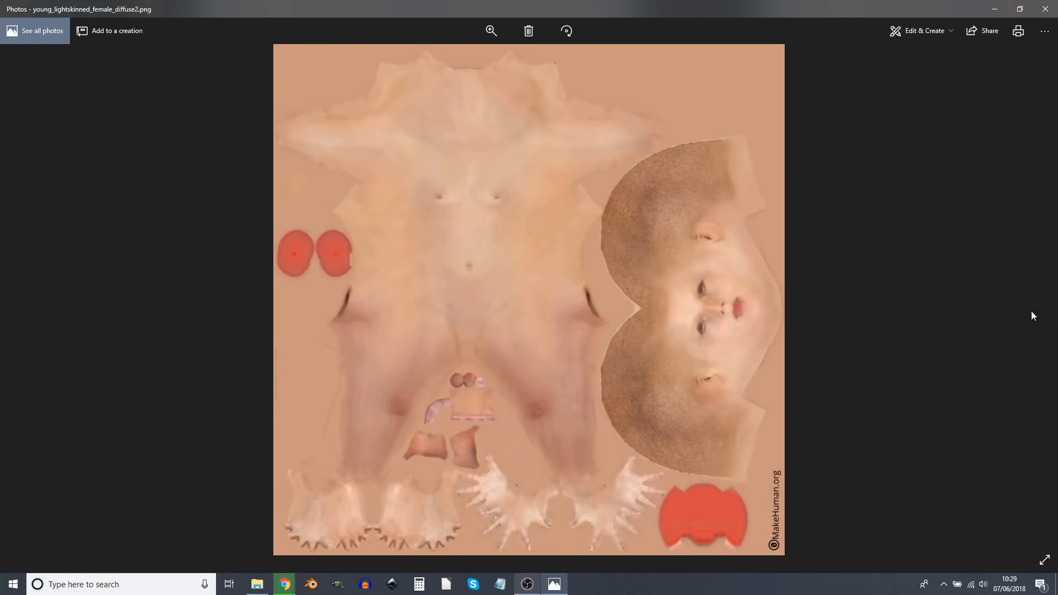
Close the image viewer and open the young_lightskinned_female_diffuse2 texture in GIMP.
click(1045, 9)
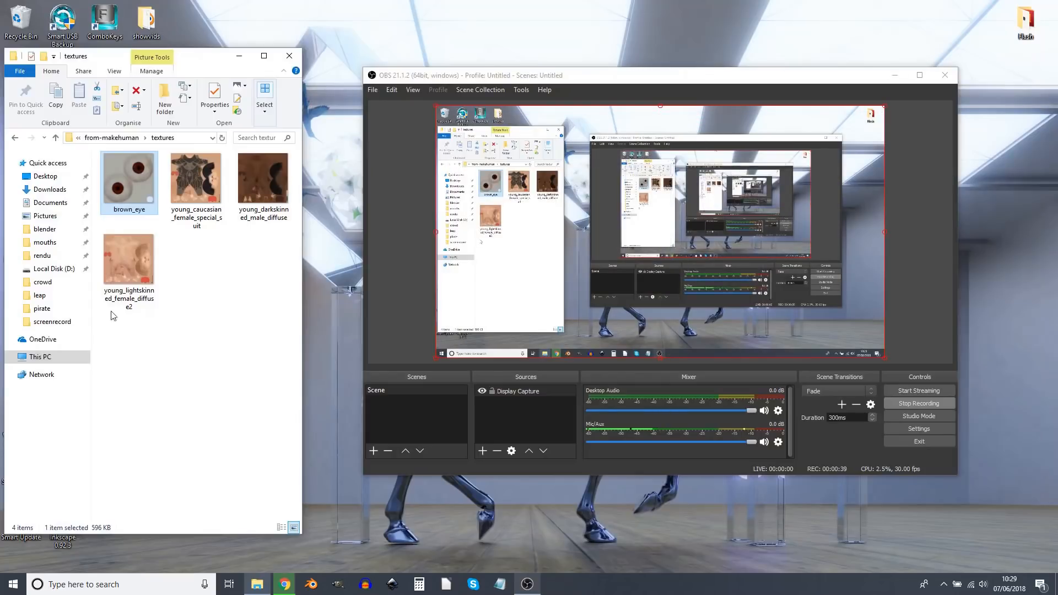
right_click(122, 256)
mouse_move(221, 417)
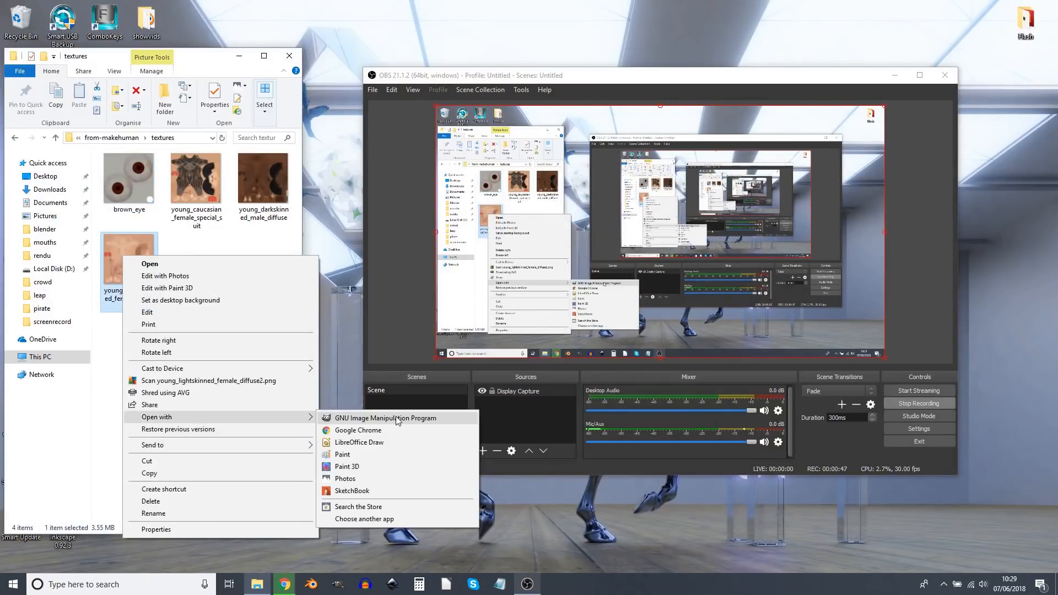
click(397, 418)
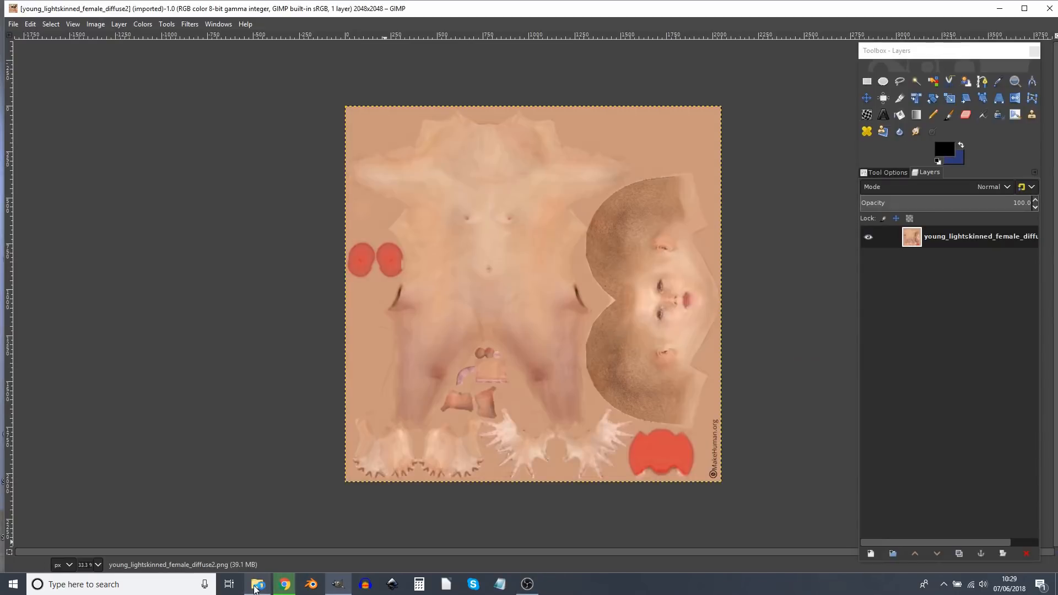
Add young_caucasian_female_special_suit from the textures folder as a layer above the light skin and give it an alpha channel.
click(257, 584)
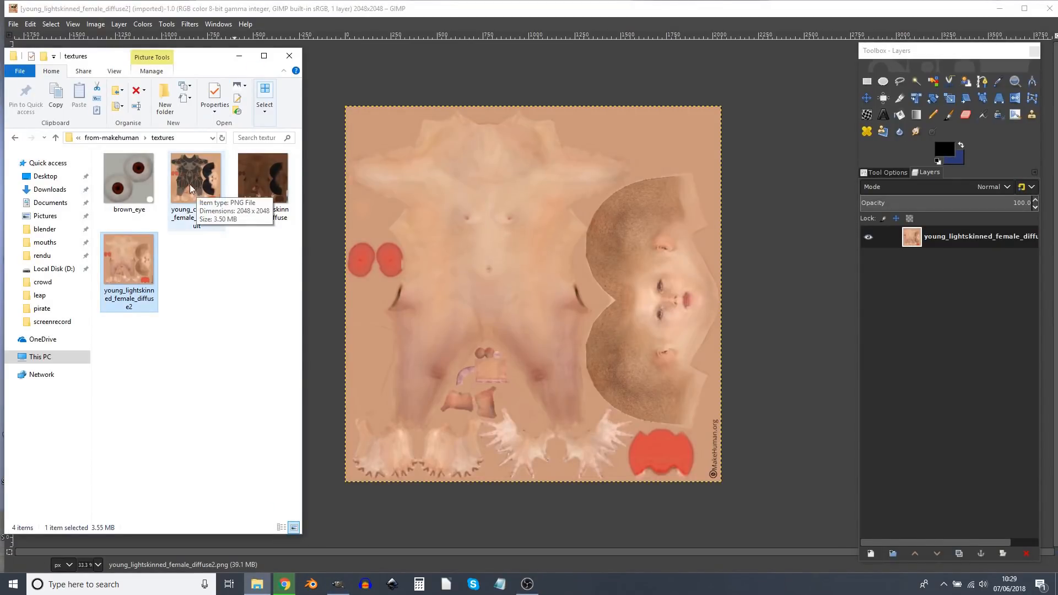
drag(193, 189, 582, 323)
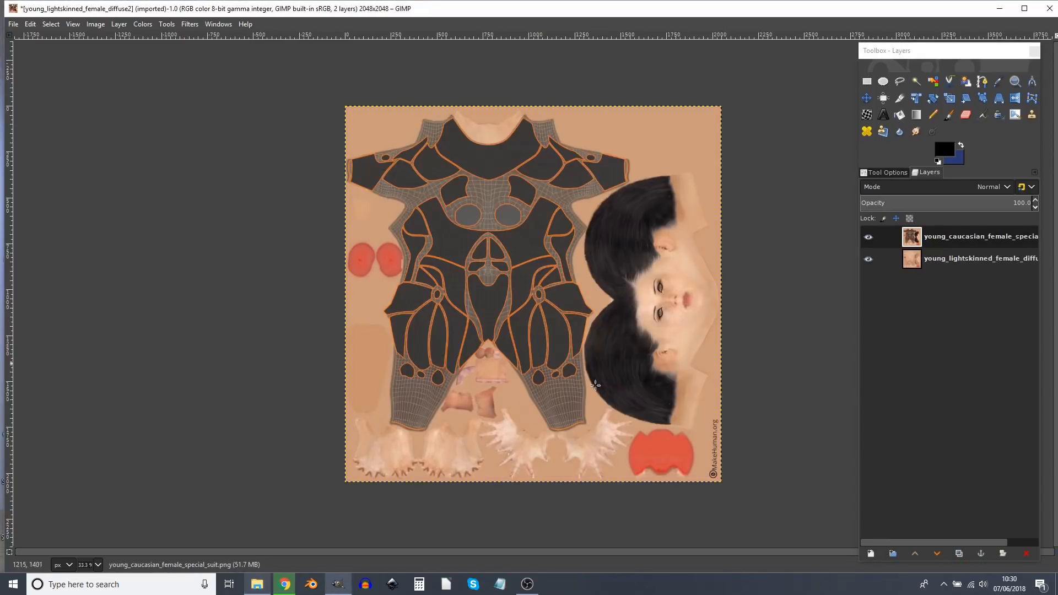
click(936, 235)
right_click(921, 236)
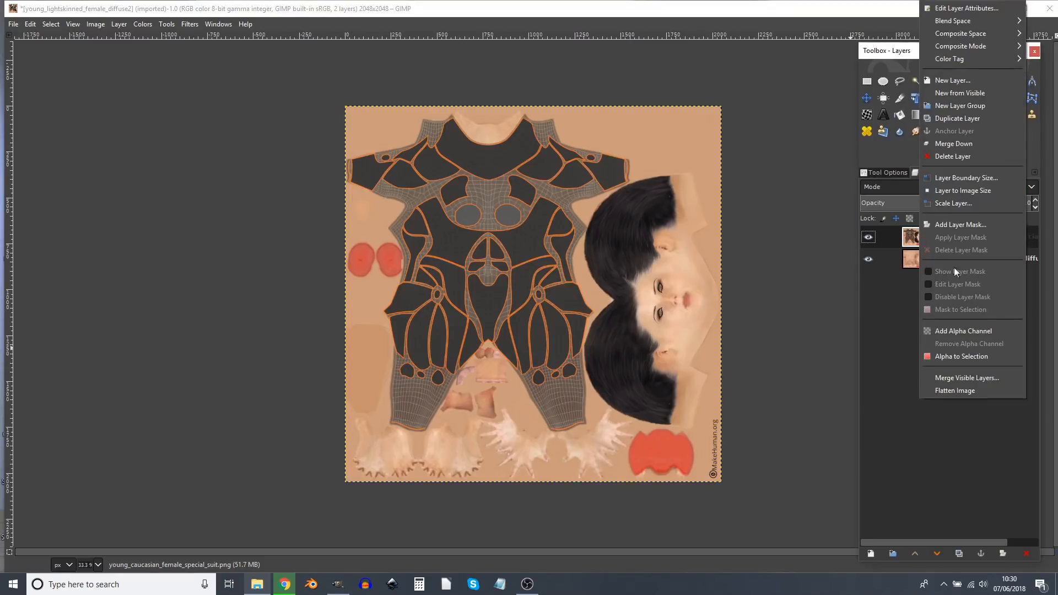
click(967, 332)
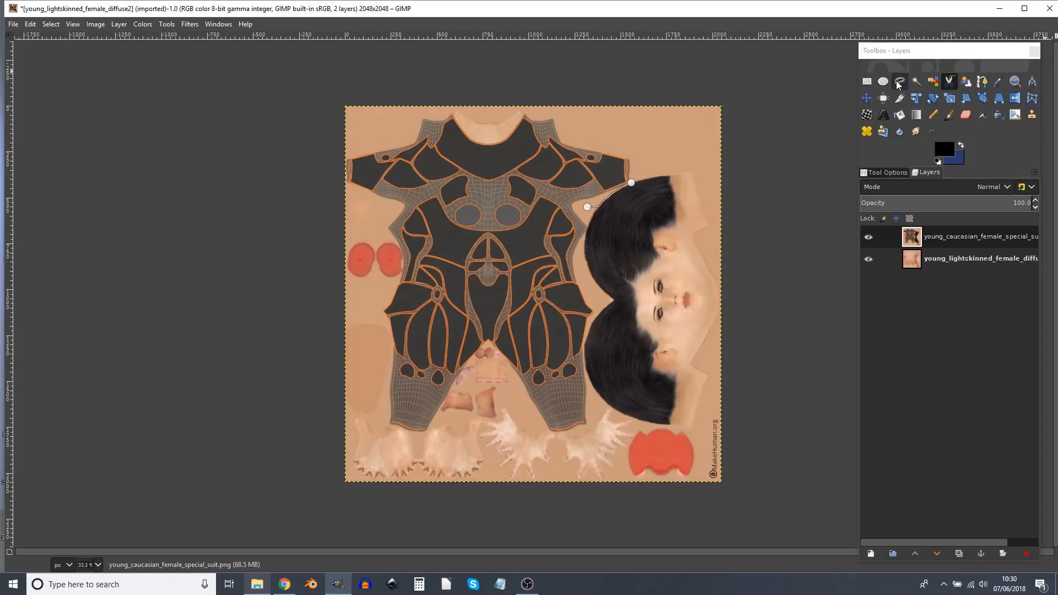
Outline the suited body on the special suit layer with the Free Select tool, delete that area and clear the selection.
click(899, 83)
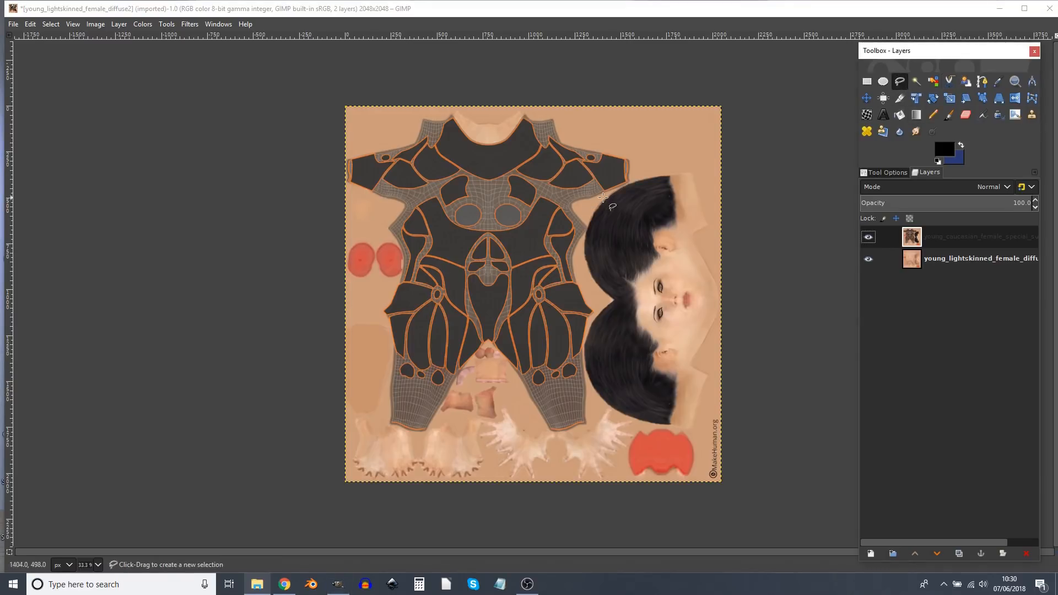
click(632, 182)
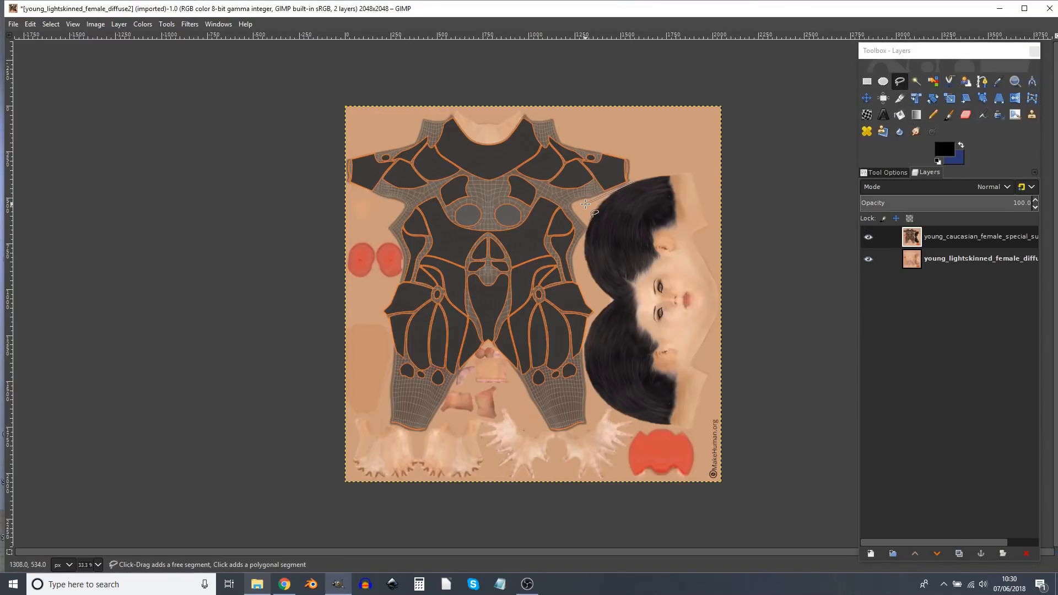
click(587, 228)
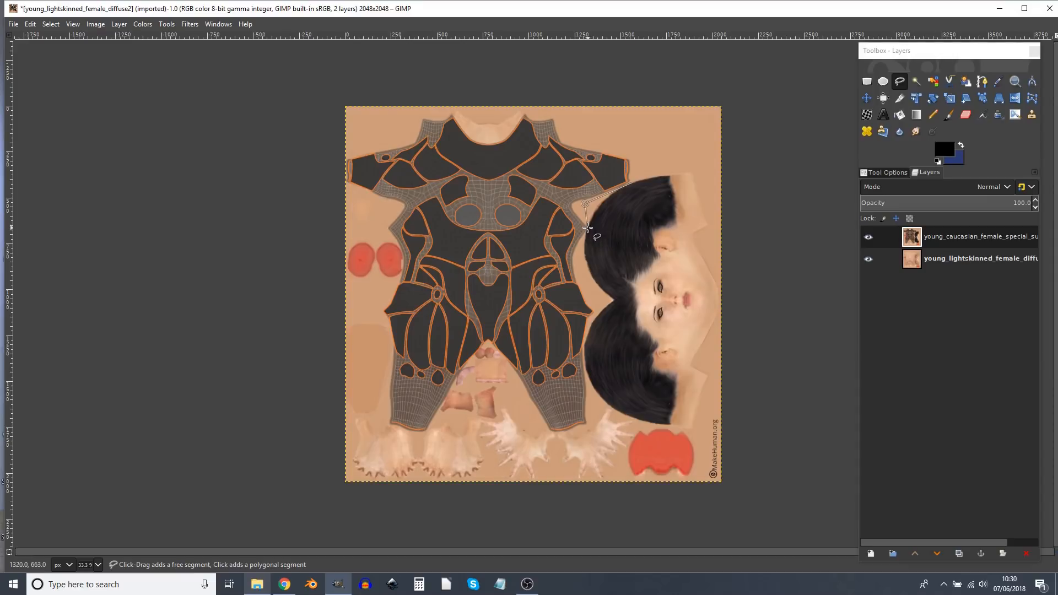
click(578, 261)
click(596, 311)
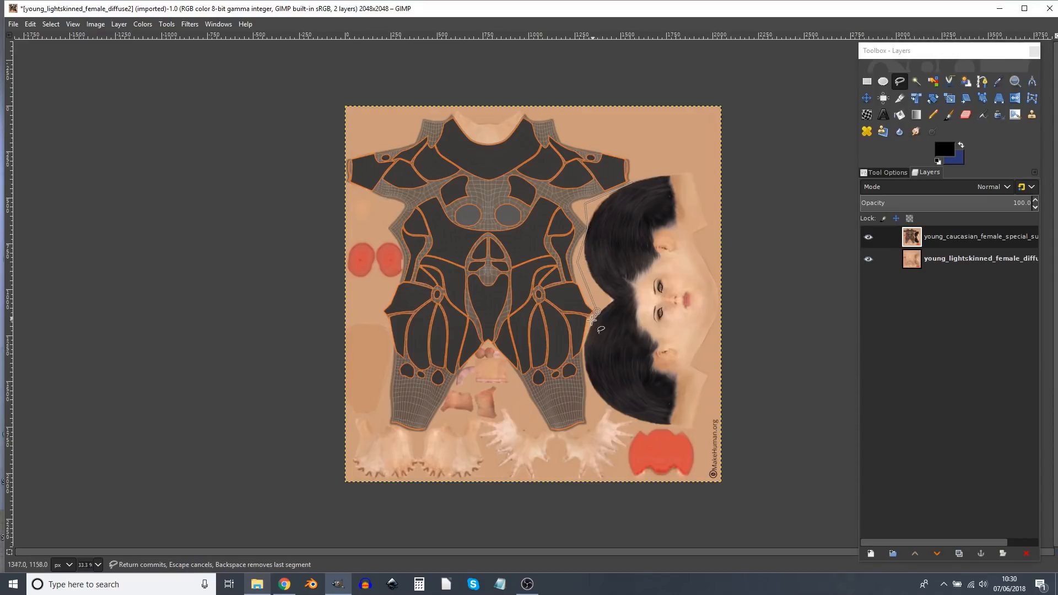
click(583, 349)
click(584, 373)
click(591, 413)
click(587, 427)
click(549, 431)
click(523, 391)
click(506, 362)
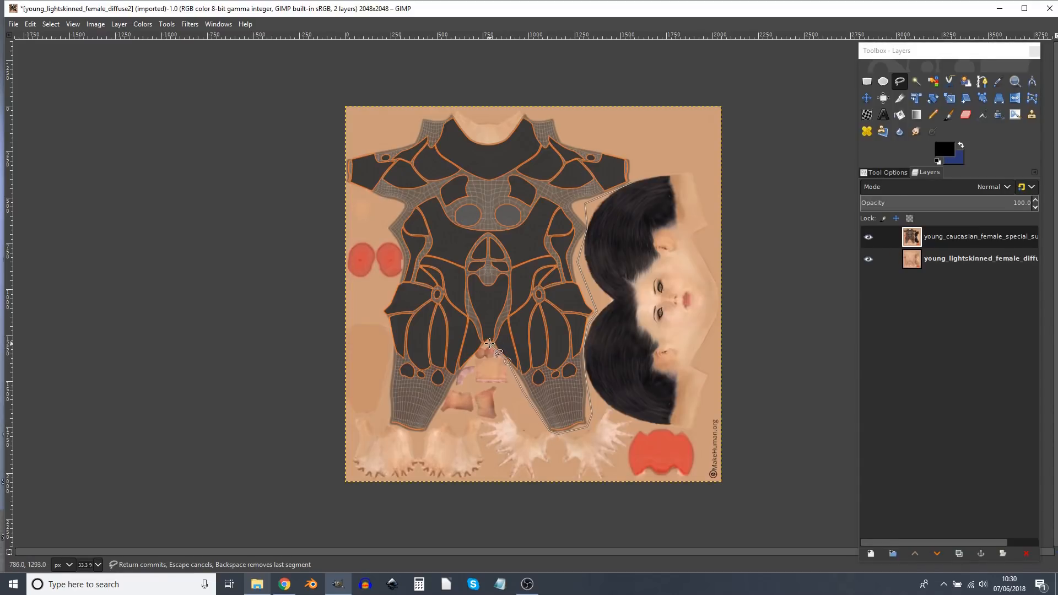
click(488, 343)
click(448, 393)
click(428, 430)
click(407, 434)
click(377, 426)
click(357, 266)
click(311, 163)
click(421, 63)
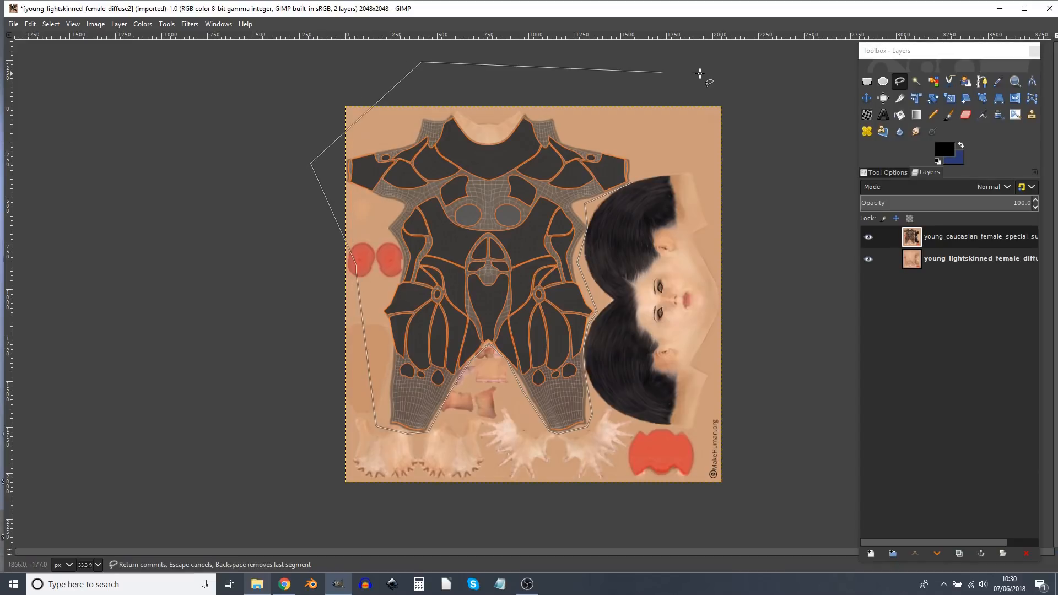
click(699, 73)
click(664, 146)
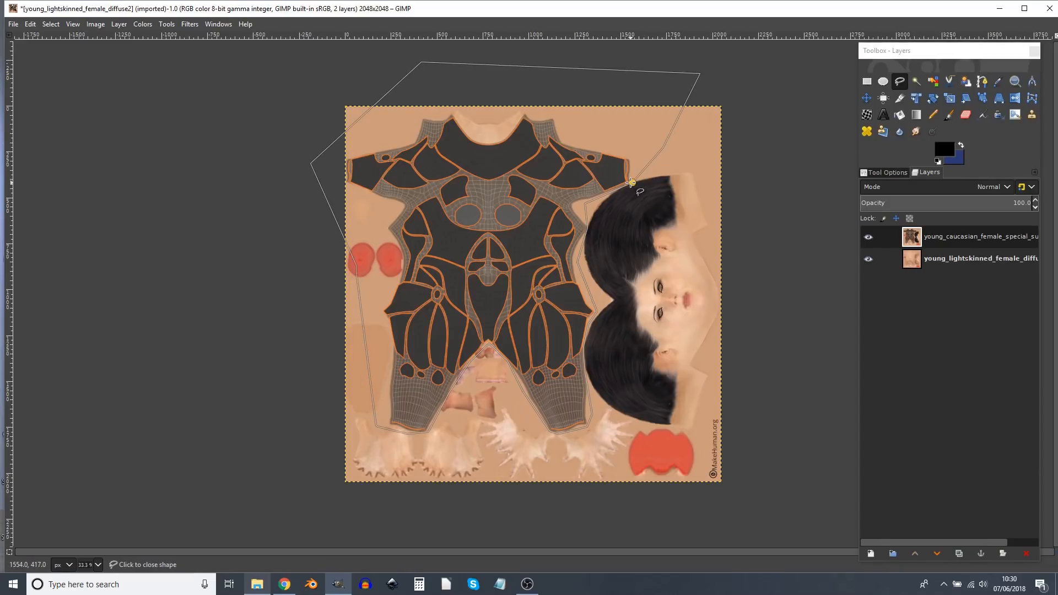
click(631, 183)
key(Return)
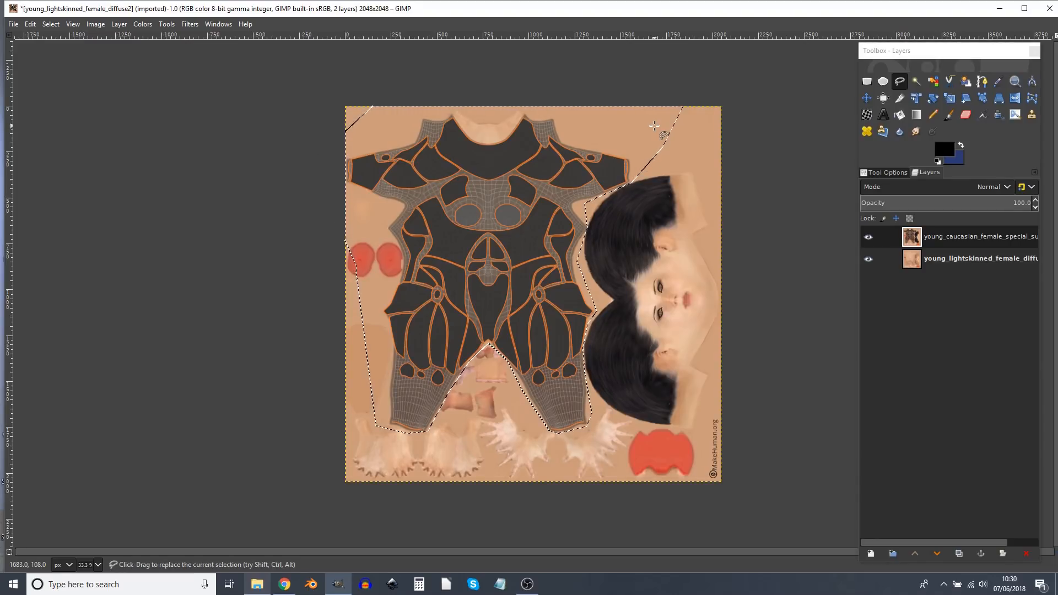
key(Delete)
key(ctrl+shift+a)
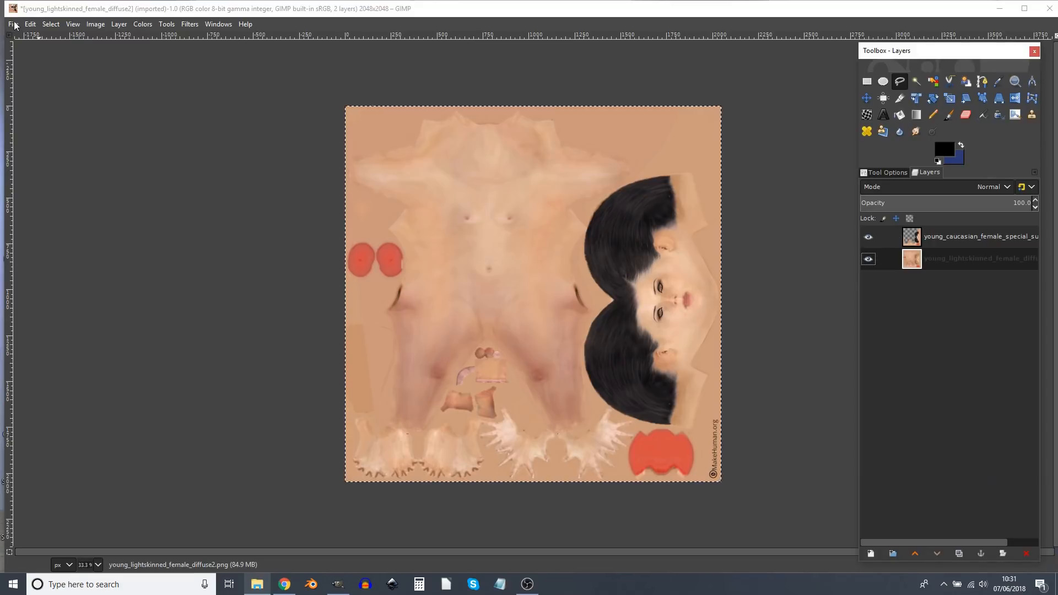
Export the combined light skin texture as whiteskin.png in the textures folder.
click(12, 25)
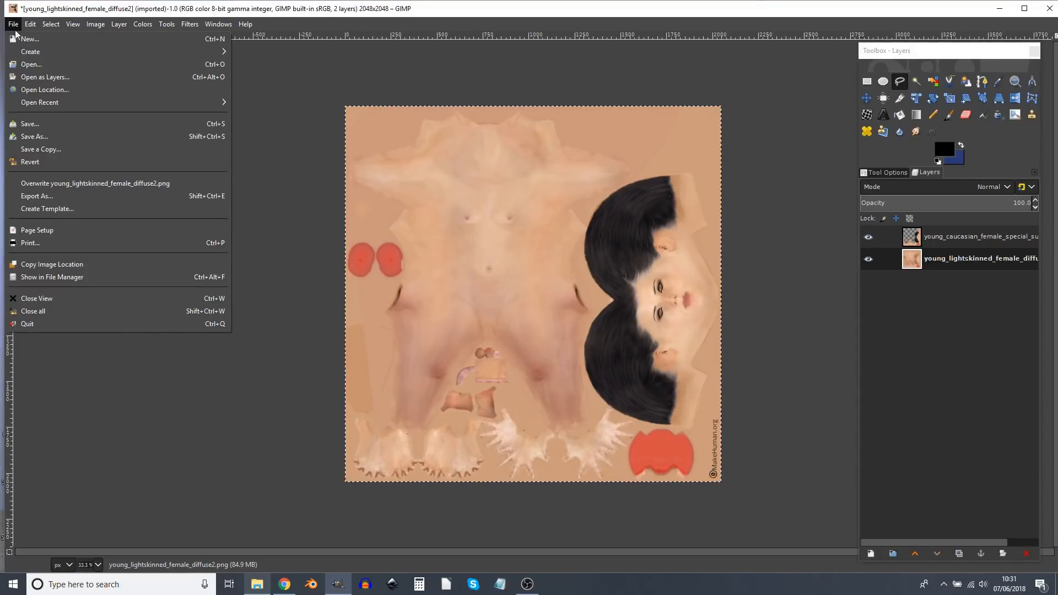
click(120, 193)
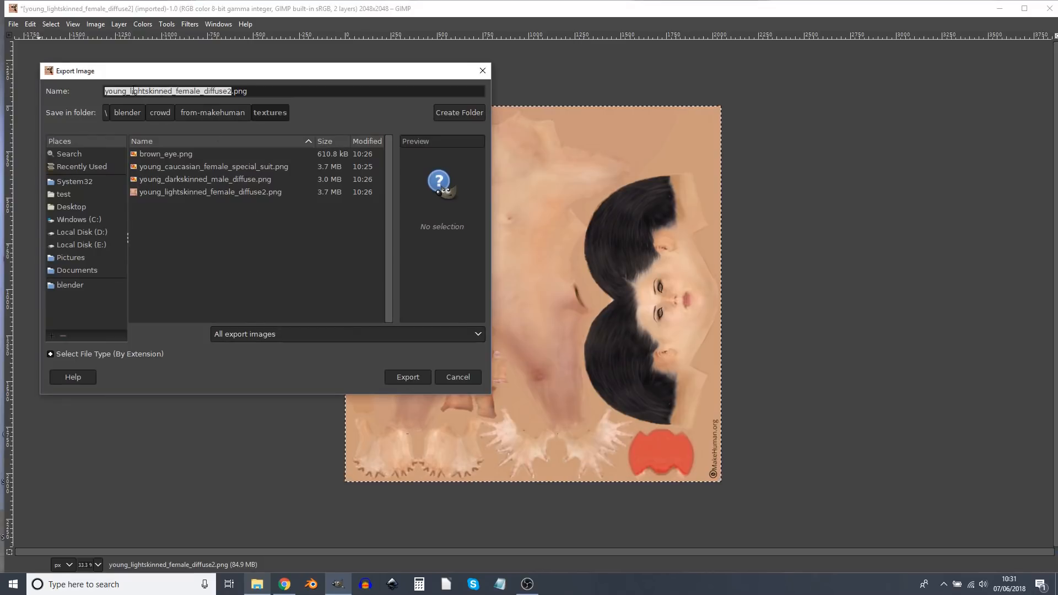
text(whites)
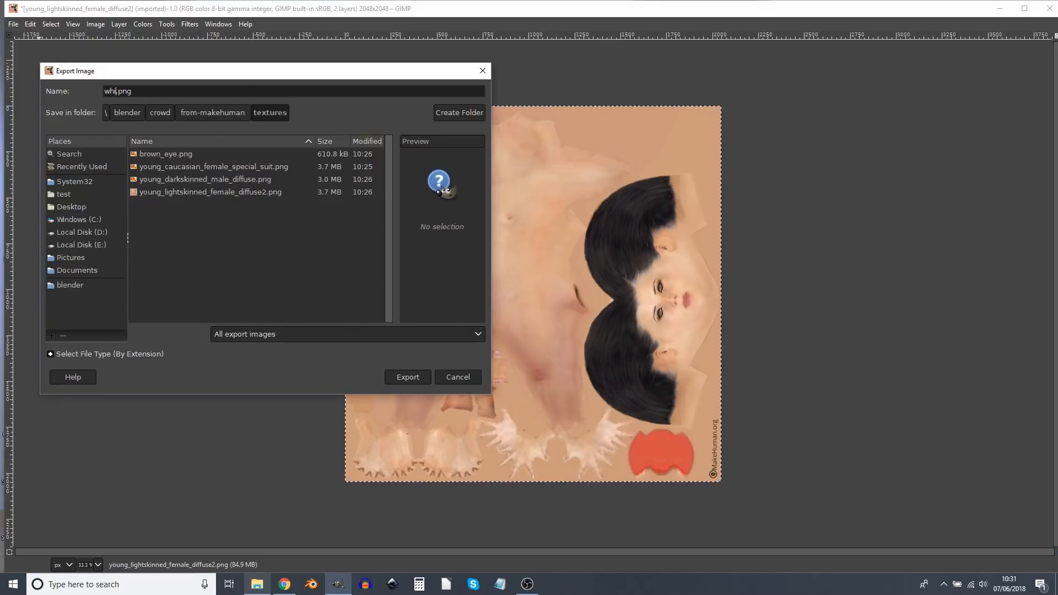
text(kin)
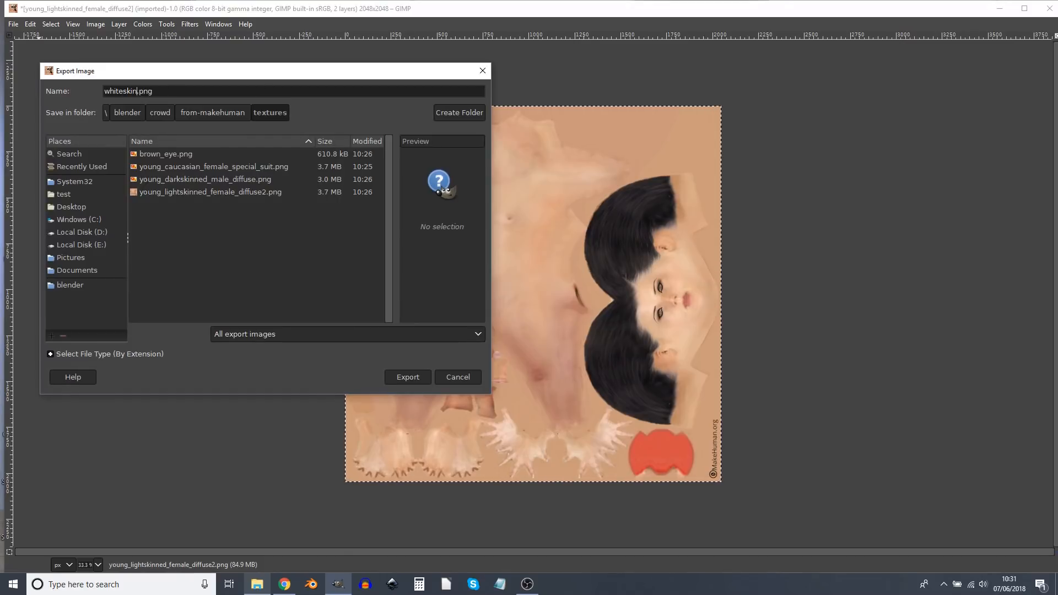
key(Return)
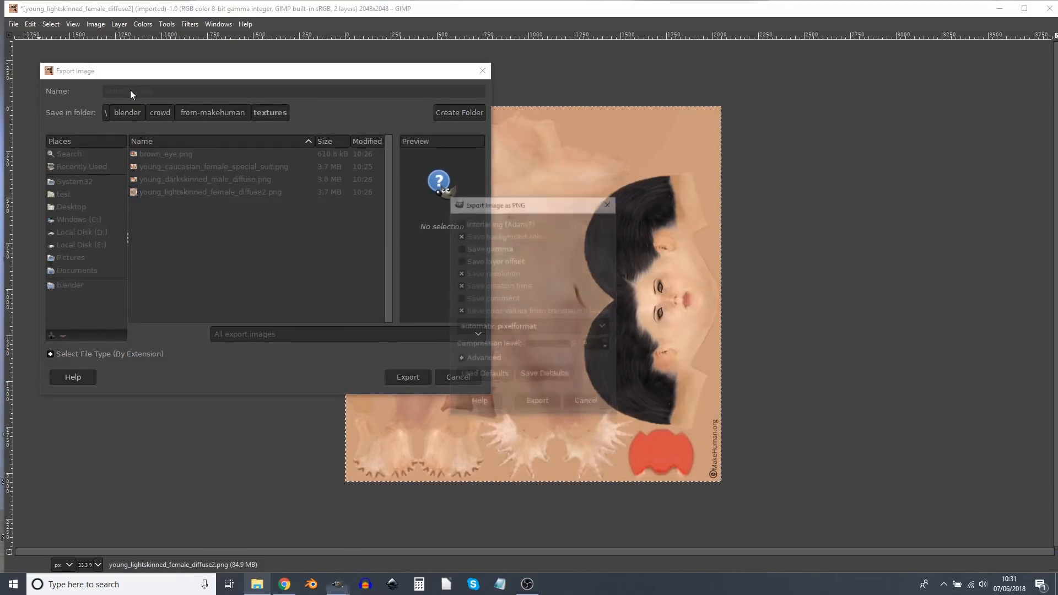
click(538, 402)
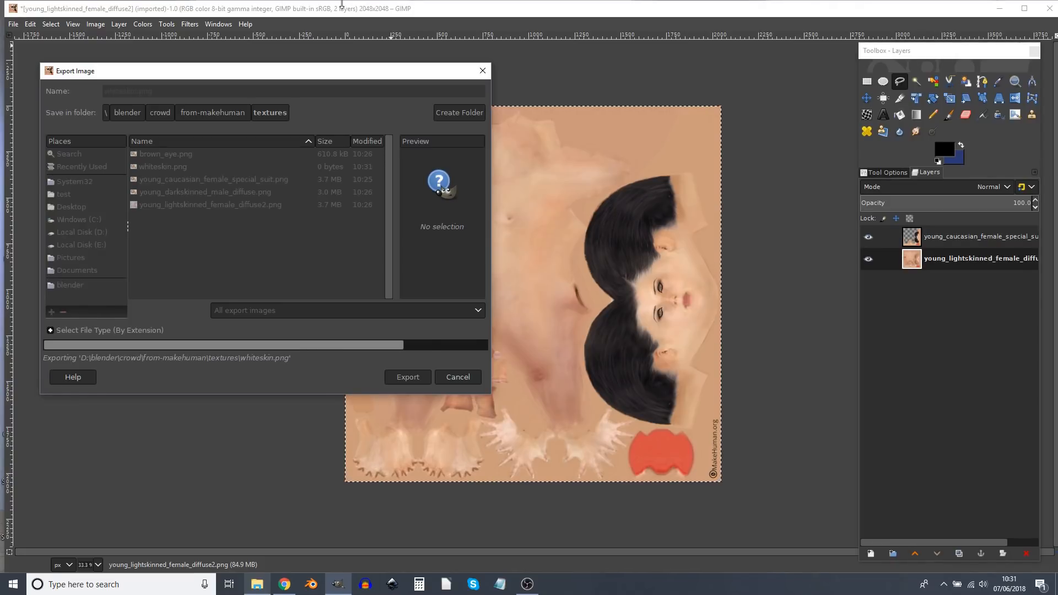
Delete the light-skinned base layer and add young_darkskinned_male_diffuse from the textures folder beneath the suit layer.
click(931, 238)
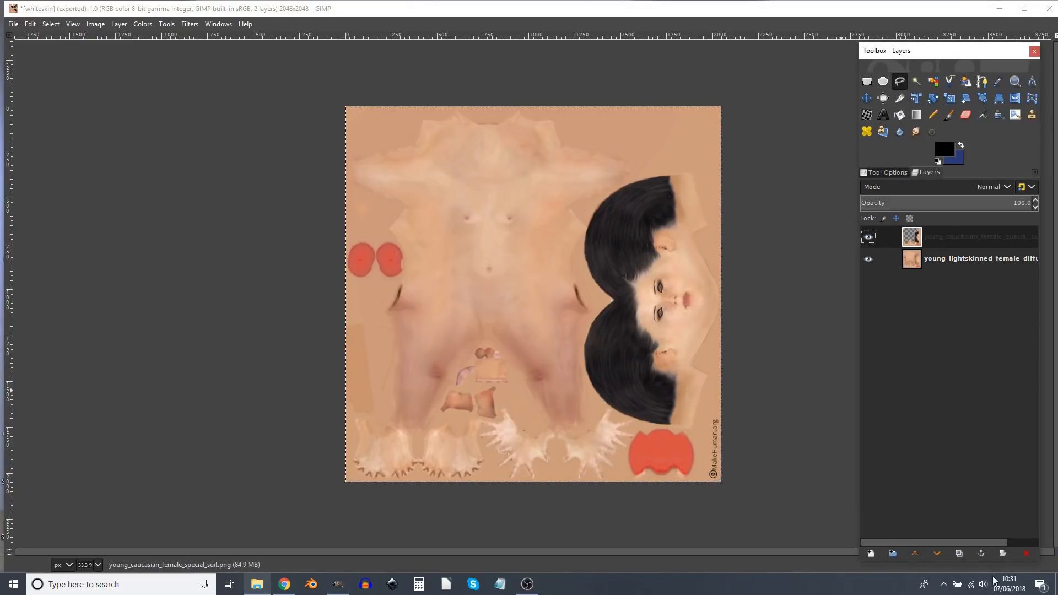
click(953, 260)
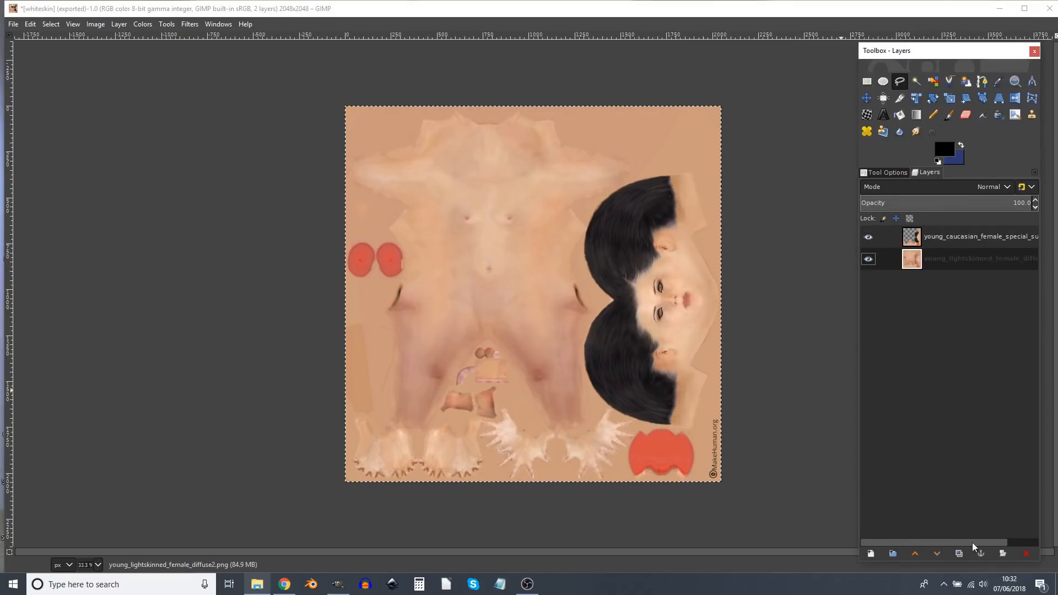
click(1027, 555)
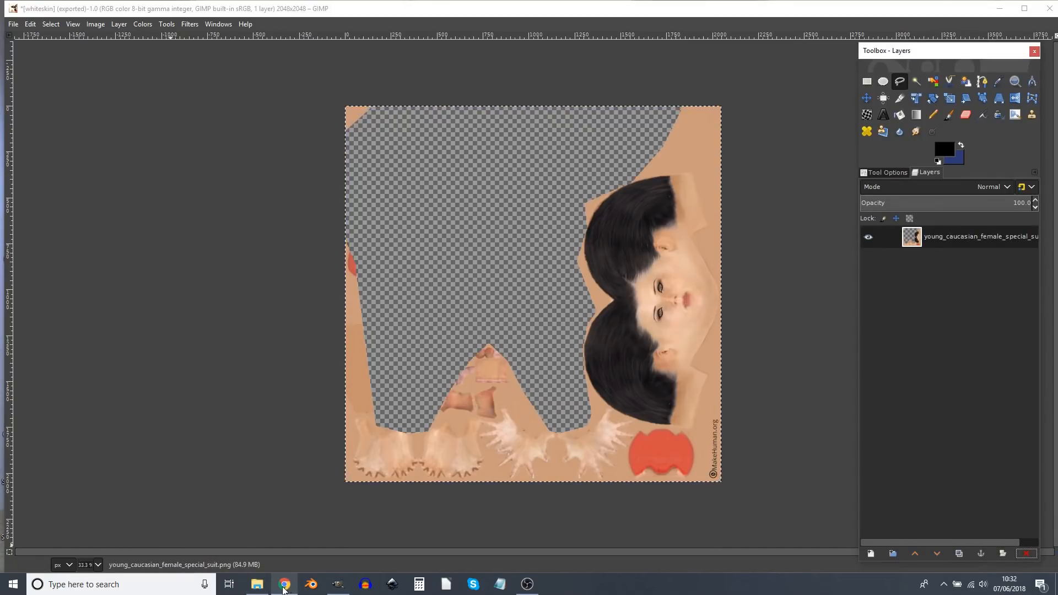
click(257, 584)
click(128, 267)
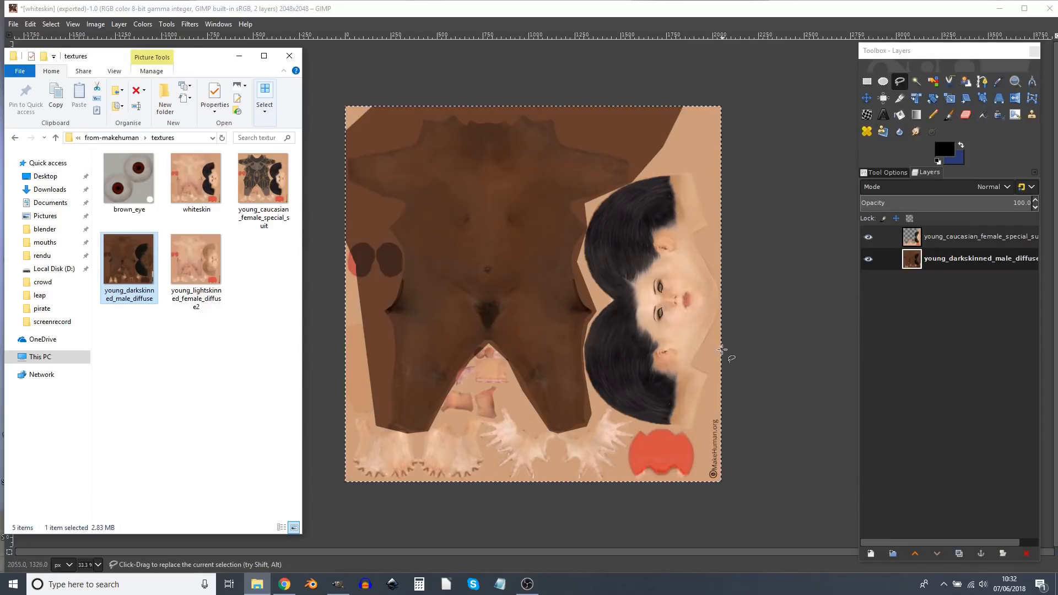
Outline both eyebrows in one freehand selection on the suit layer and remove everything outside it from that layer.
ctrl+scroll(726, 353, up, 2)
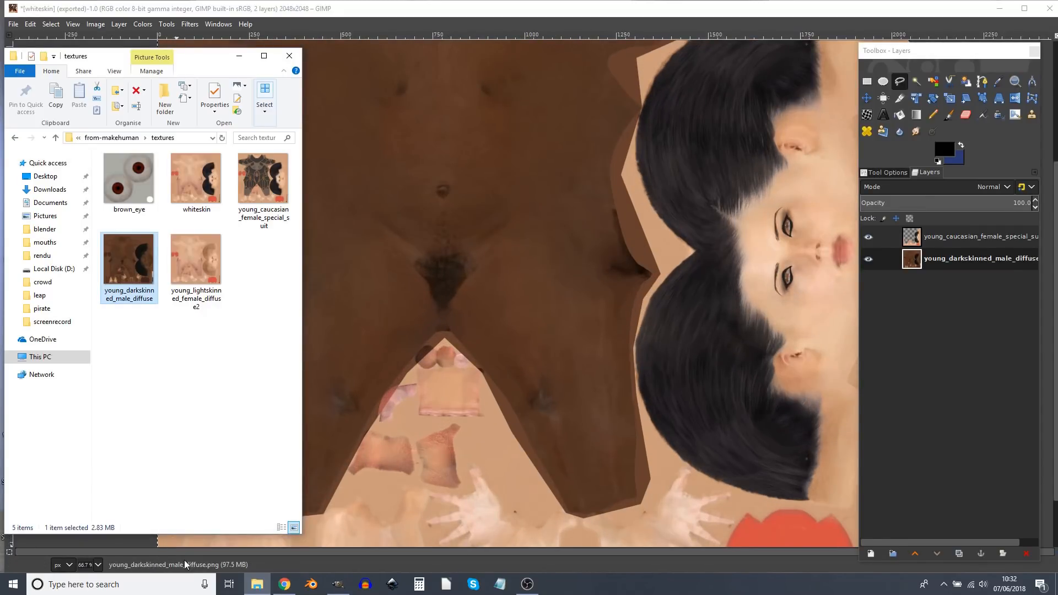
click(185, 562)
ctrl+scroll(794, 400, up, 3)
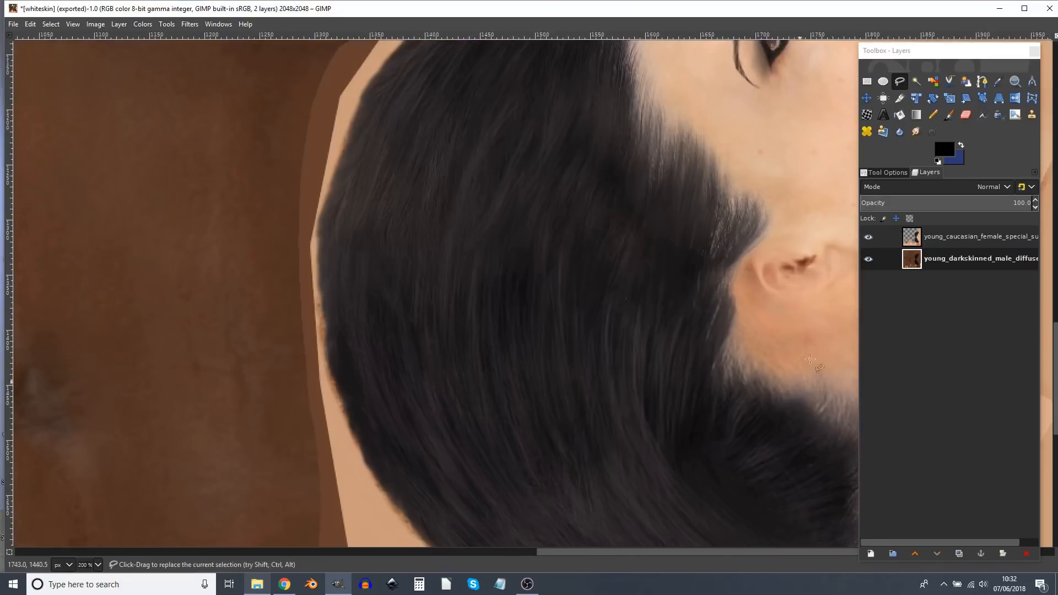
scroll(793, 322, up, 4)
scroll(792, 321, down, 1)
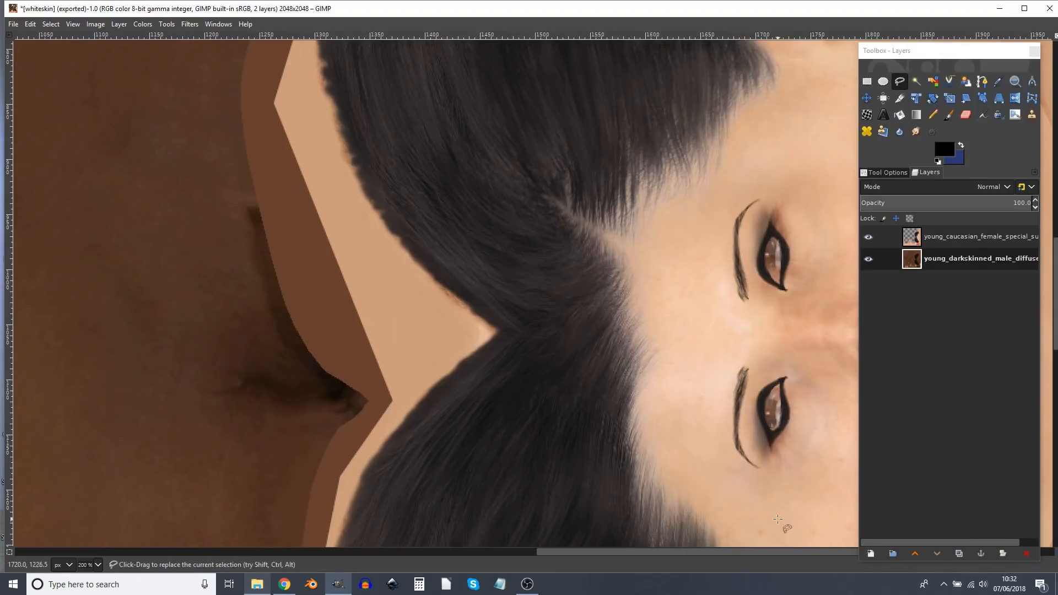
click(960, 237)
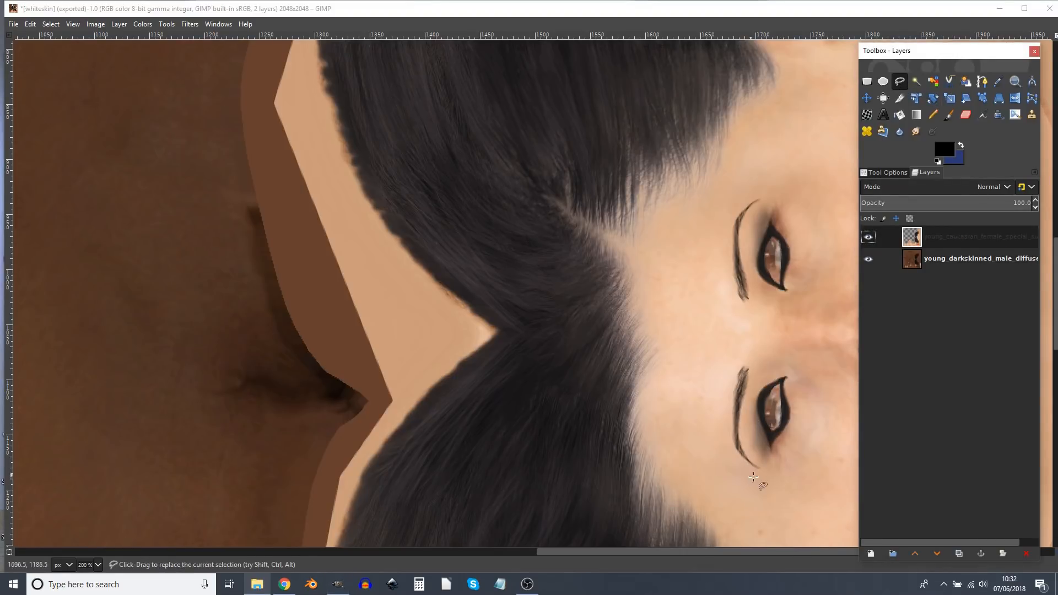
click(768, 478)
click(738, 475)
click(711, 439)
click(731, 336)
click(715, 224)
click(742, 172)
click(775, 176)
click(760, 209)
click(744, 237)
click(757, 302)
click(758, 361)
click(747, 428)
click(769, 477)
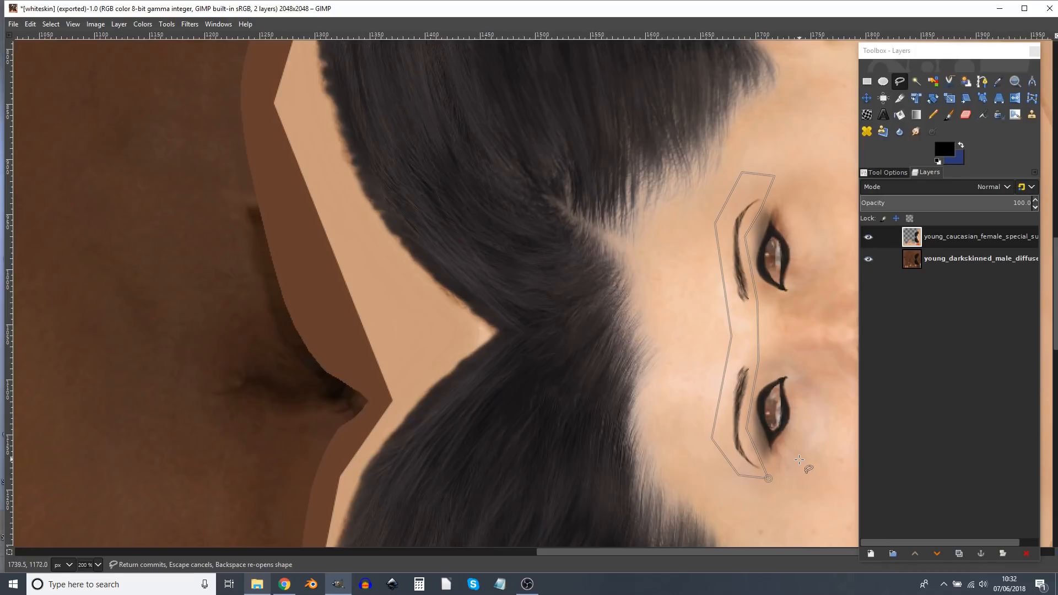
key(Return)
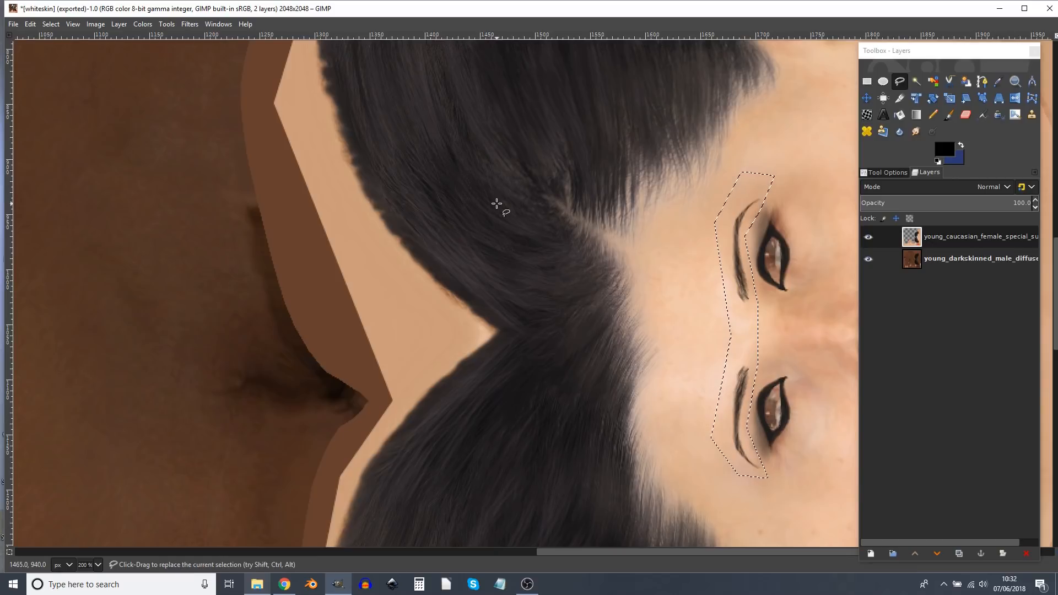
key(Delete)
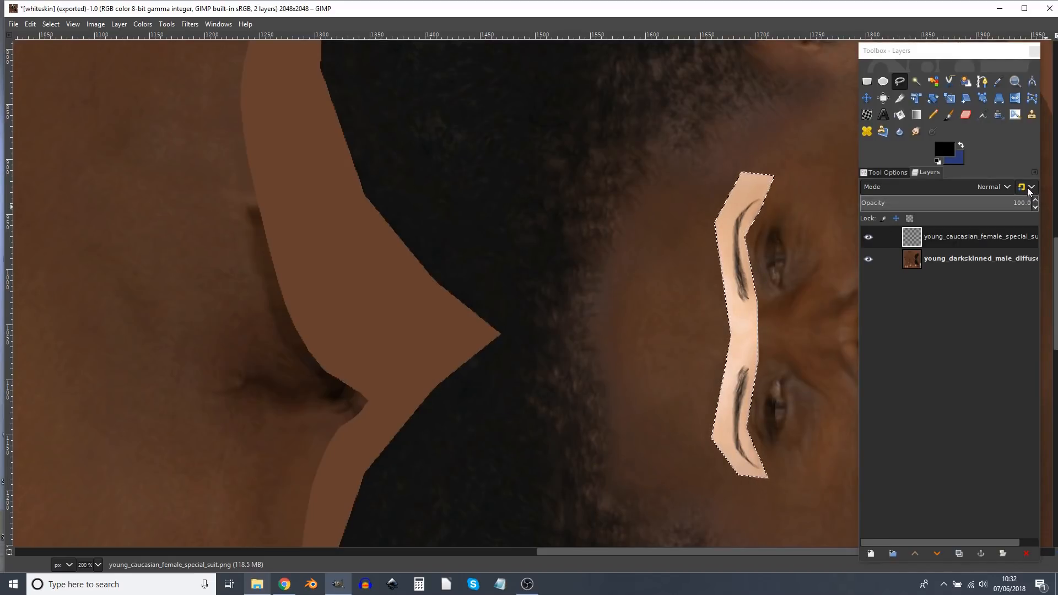
Set the eyebrow layer's blend mode to Darken only.
click(991, 188)
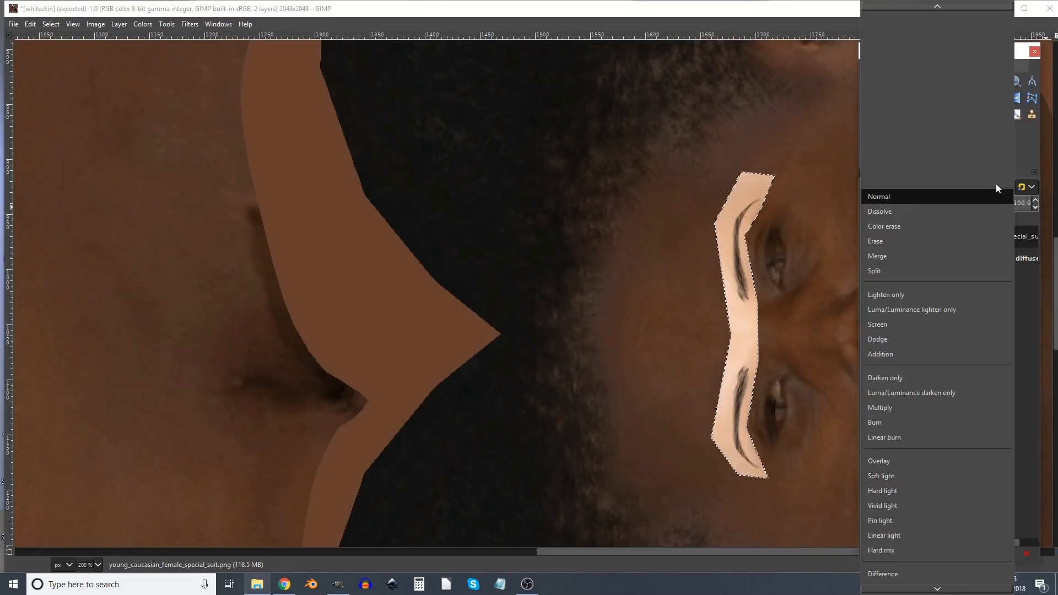
click(940, 383)
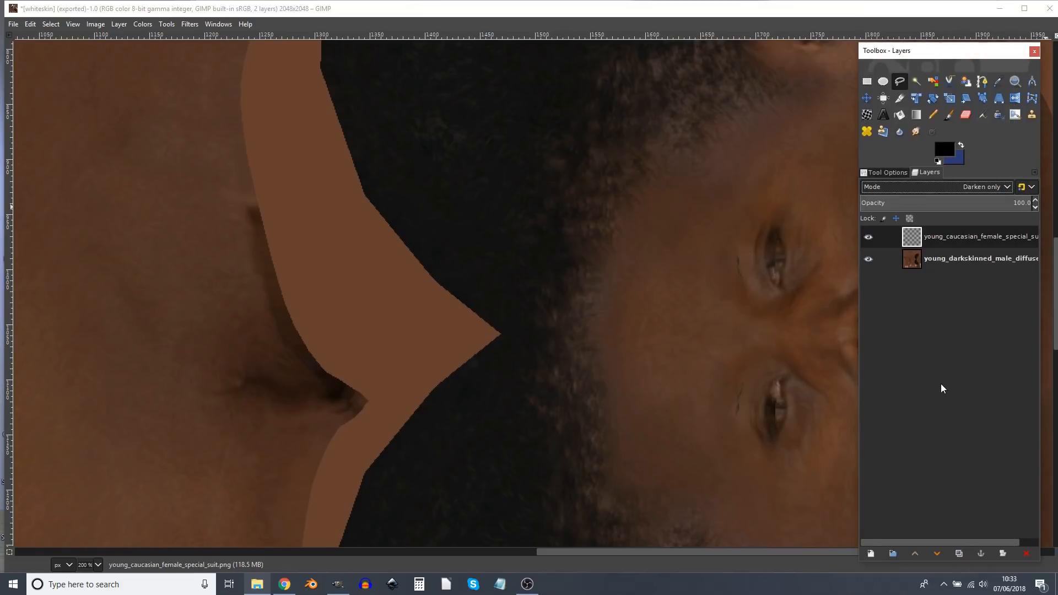
Change the eyebrow layer's blend mode to Multiply.
click(1008, 186)
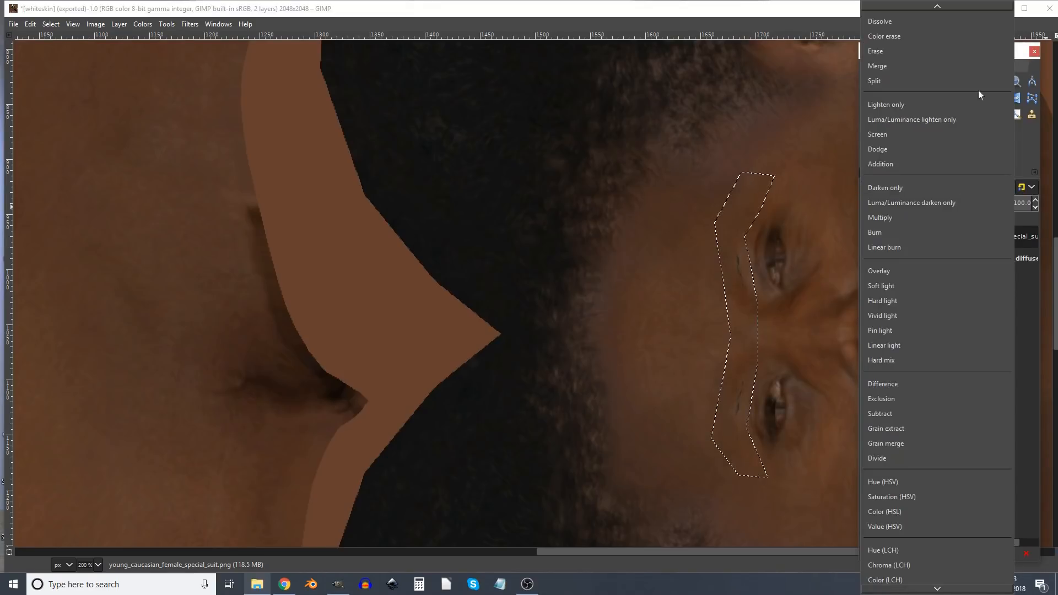
scroll(940, 539, down, 2)
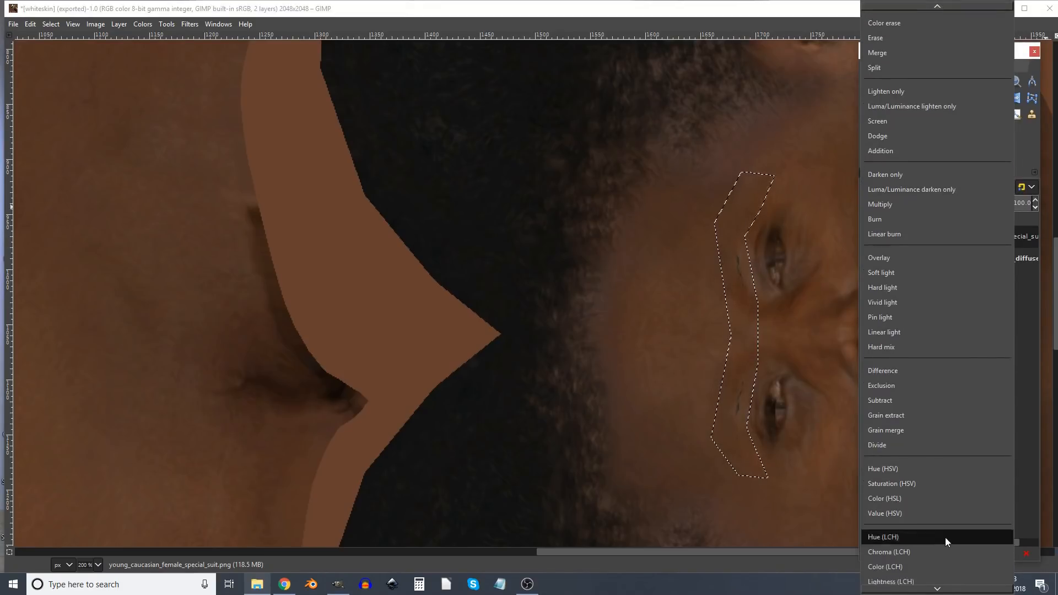
scroll(957, 253, up, 1)
click(921, 212)
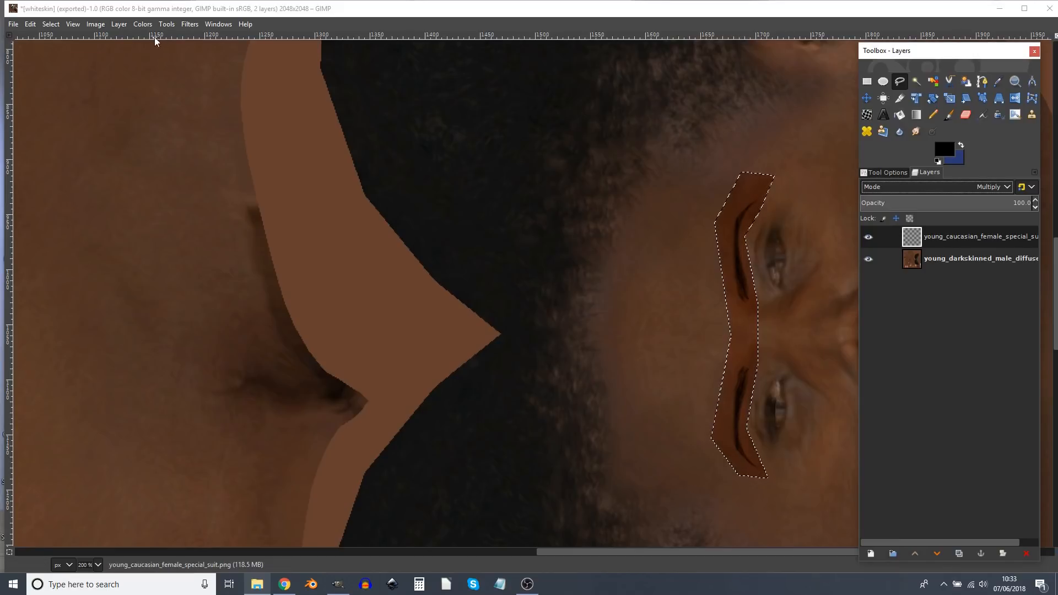
click(141, 24)
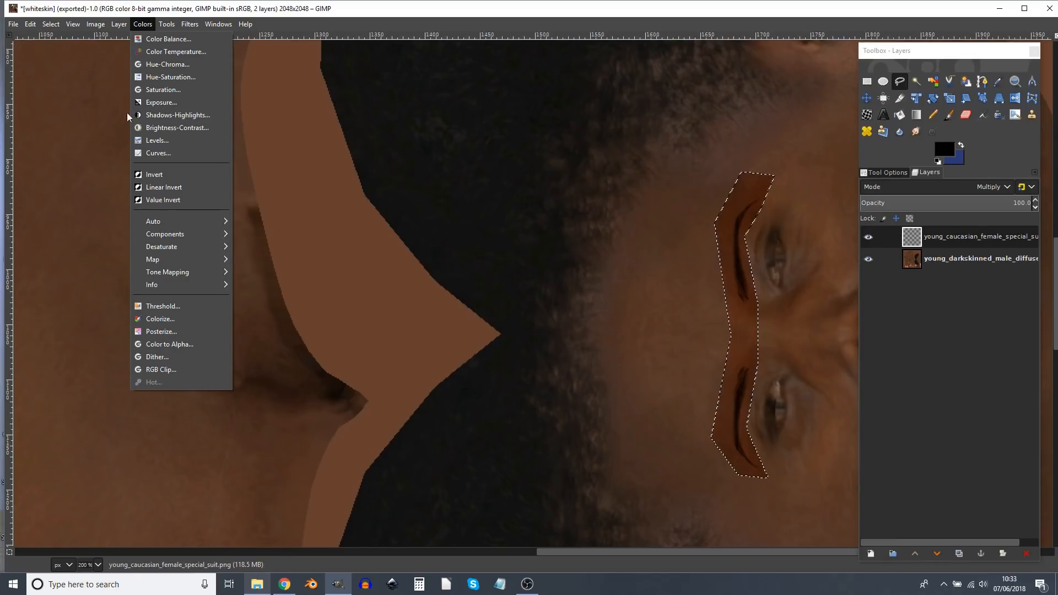
click(150, 154)
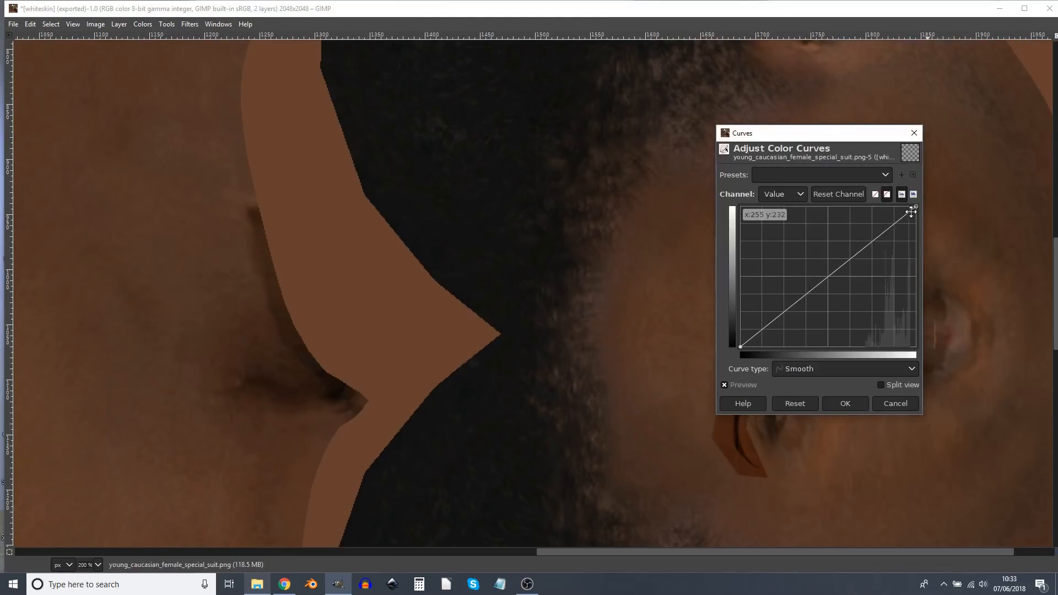
drag(839, 133, 322, 142)
drag(399, 218, 290, 215)
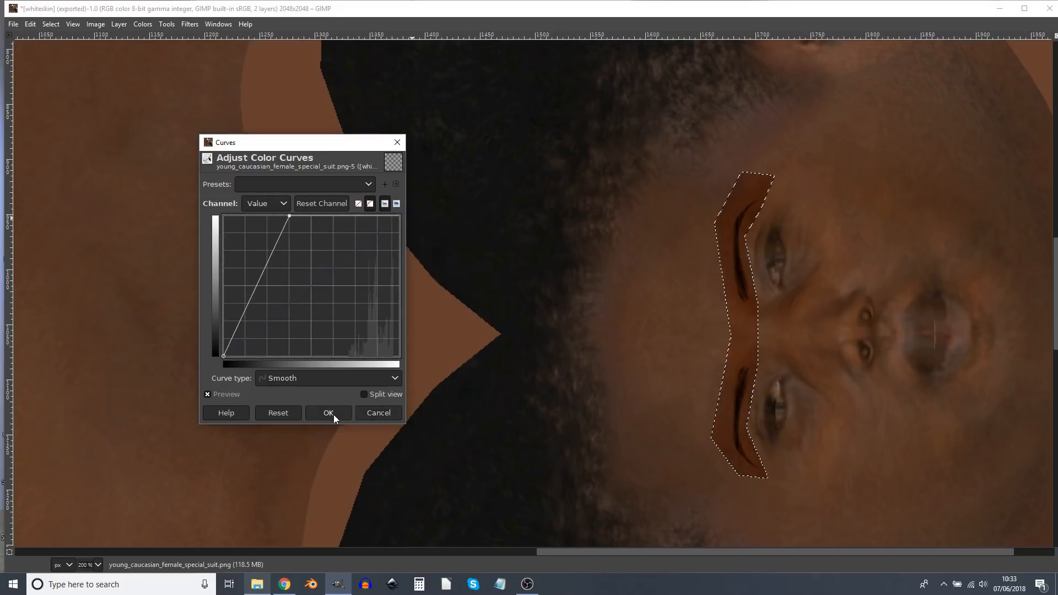
click(368, 415)
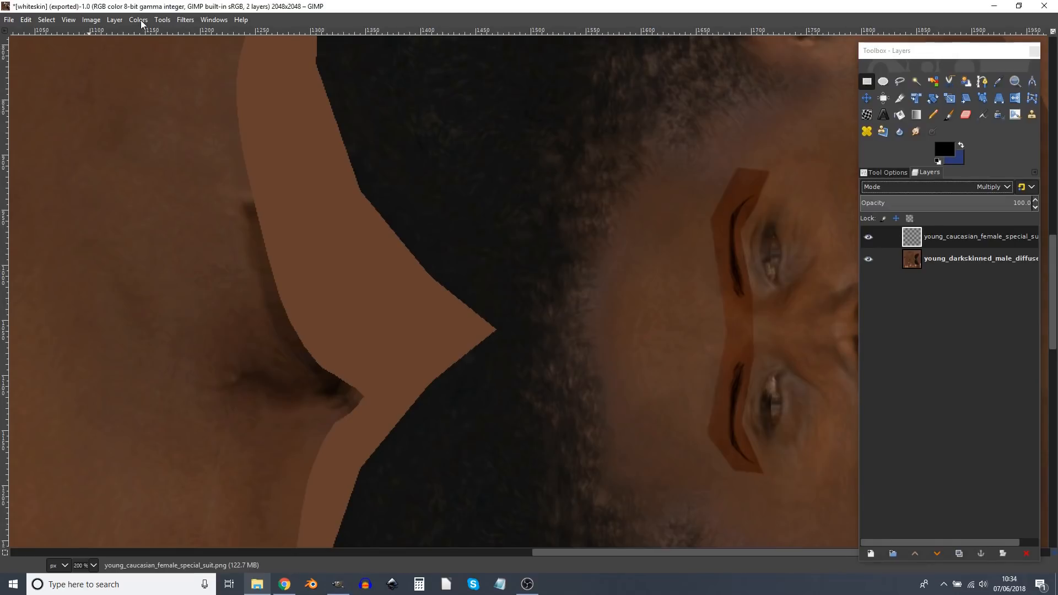
Brighten the eyebrow layer with Curves, moving the Value channel's white point to about 60% of the input range.
click(138, 20)
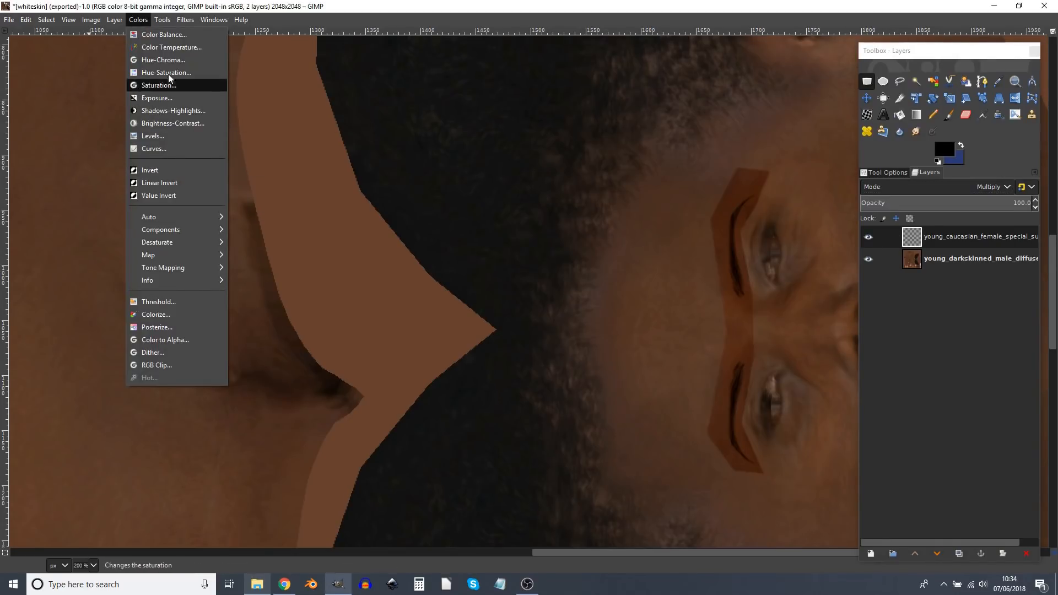
click(165, 149)
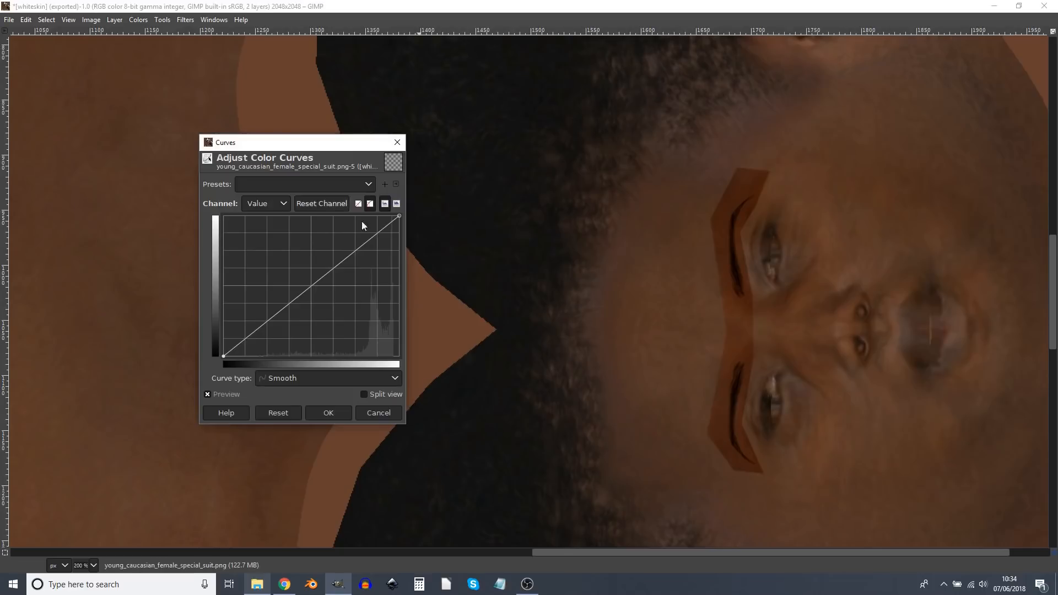
drag(399, 216, 328, 184)
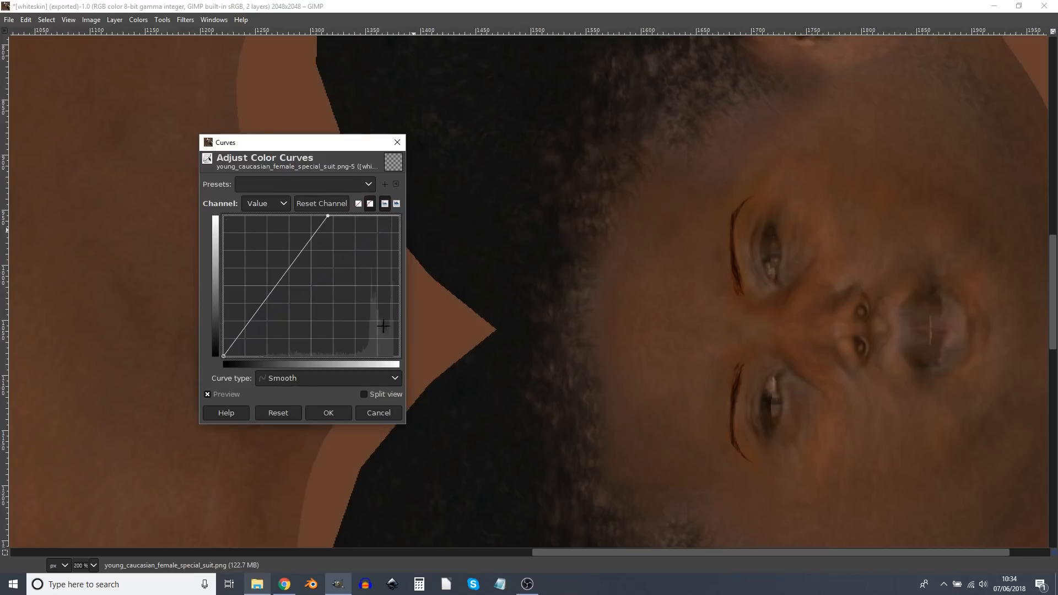
click(329, 413)
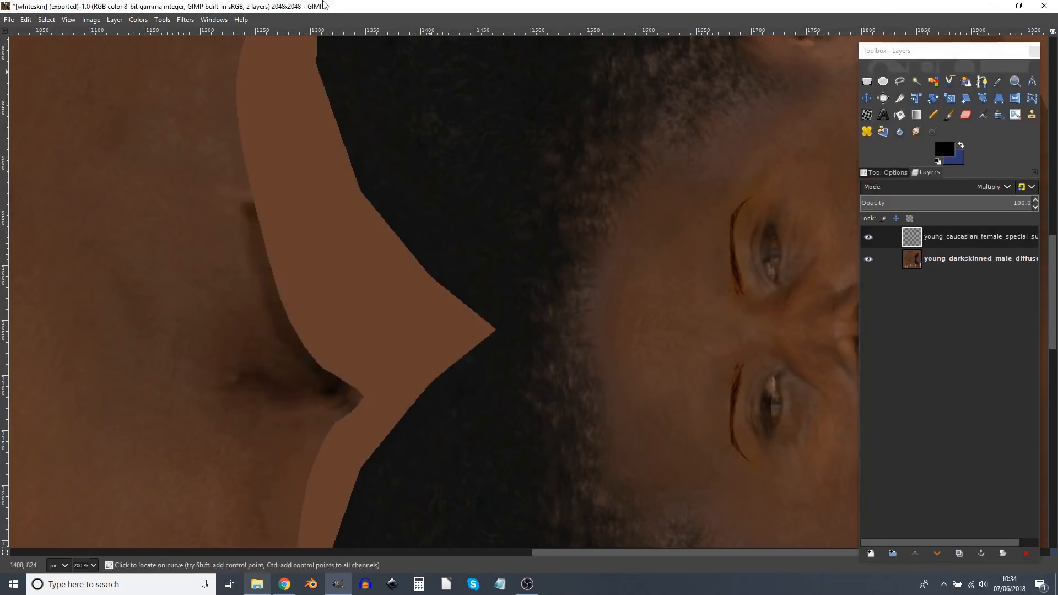
Reduce the eyebrow layer's saturation to -47 with Hue-Saturation.
click(123, 39)
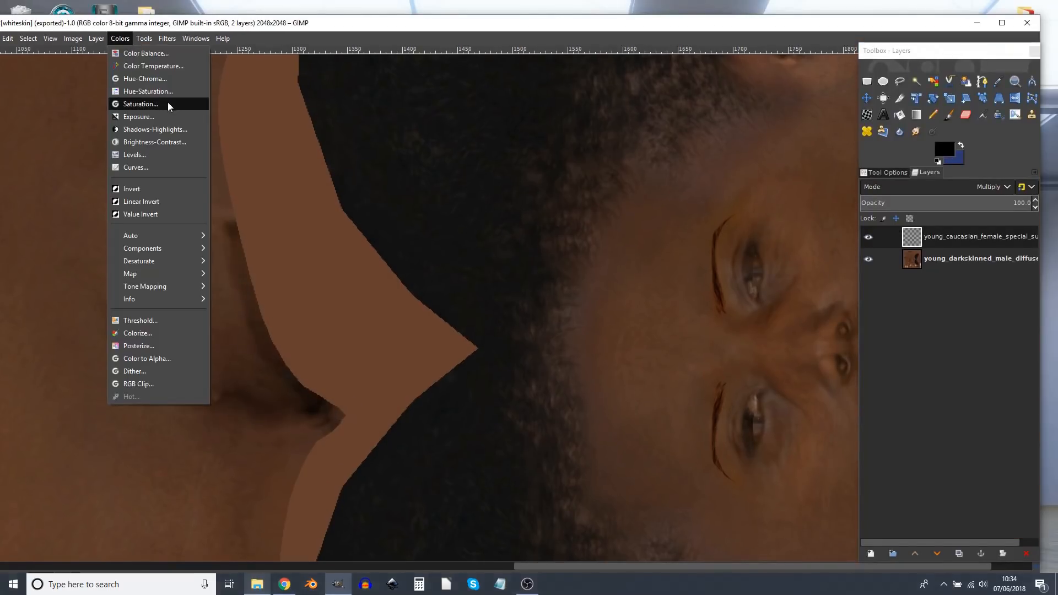
click(153, 91)
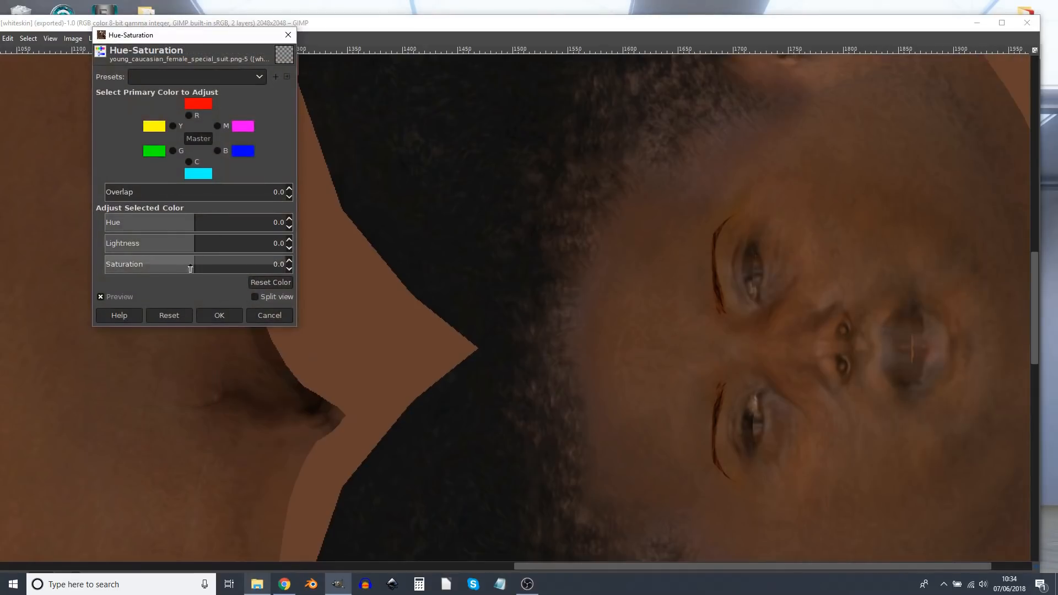
drag(194, 267, 75, 264)
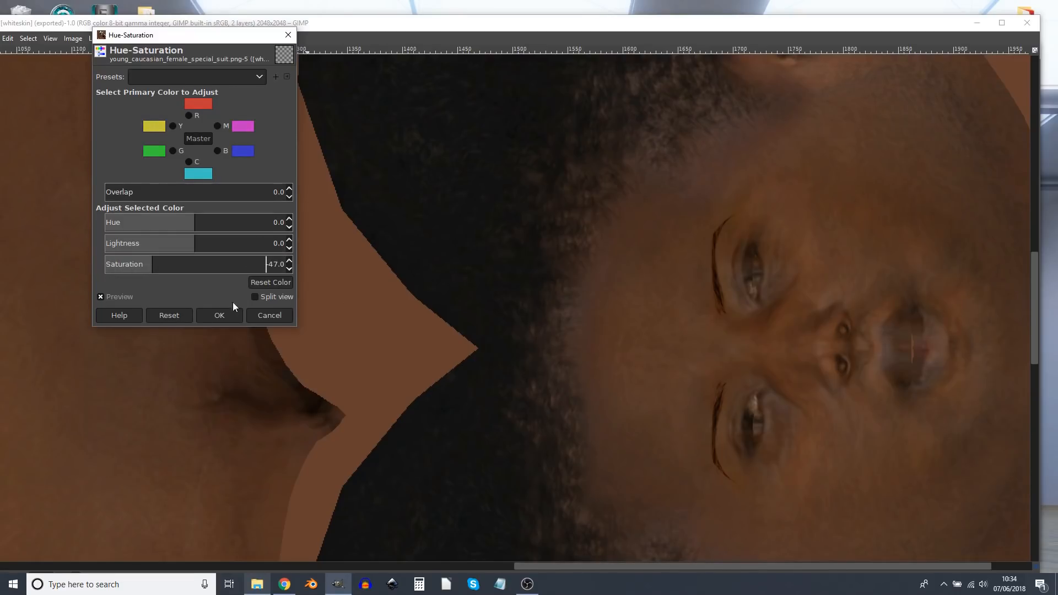
click(219, 316)
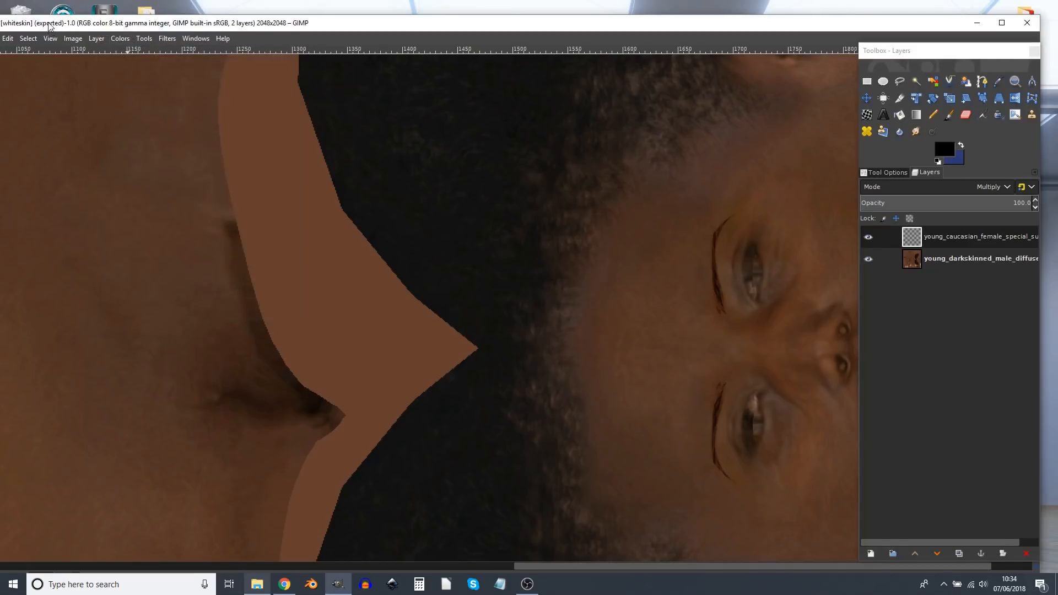
Export the combined dark skin texture as blackskin.png in the textures folder.
drag(49, 22, 287, 27)
click(246, 42)
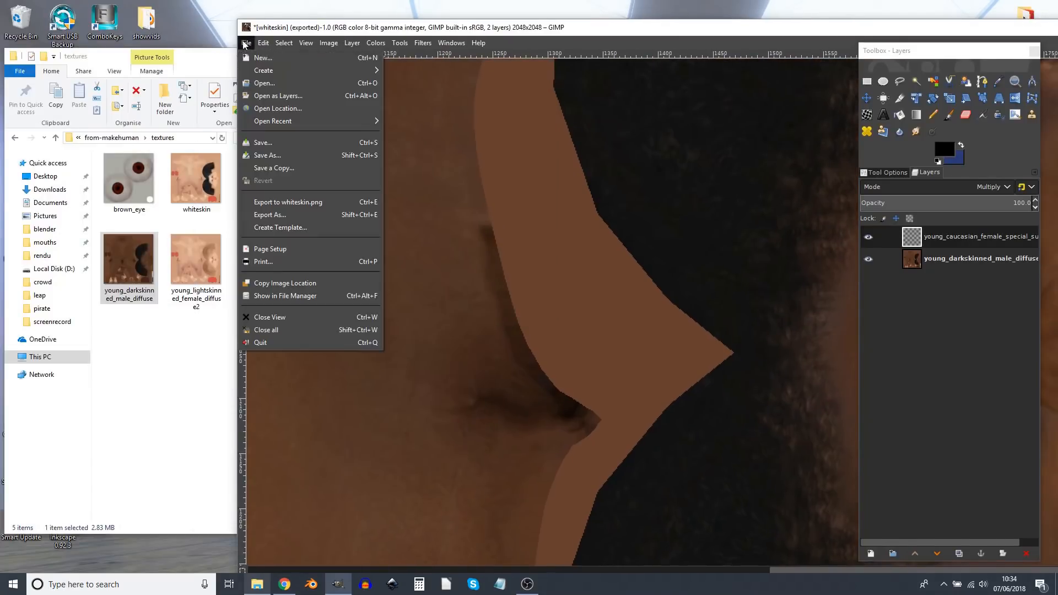
click(297, 216)
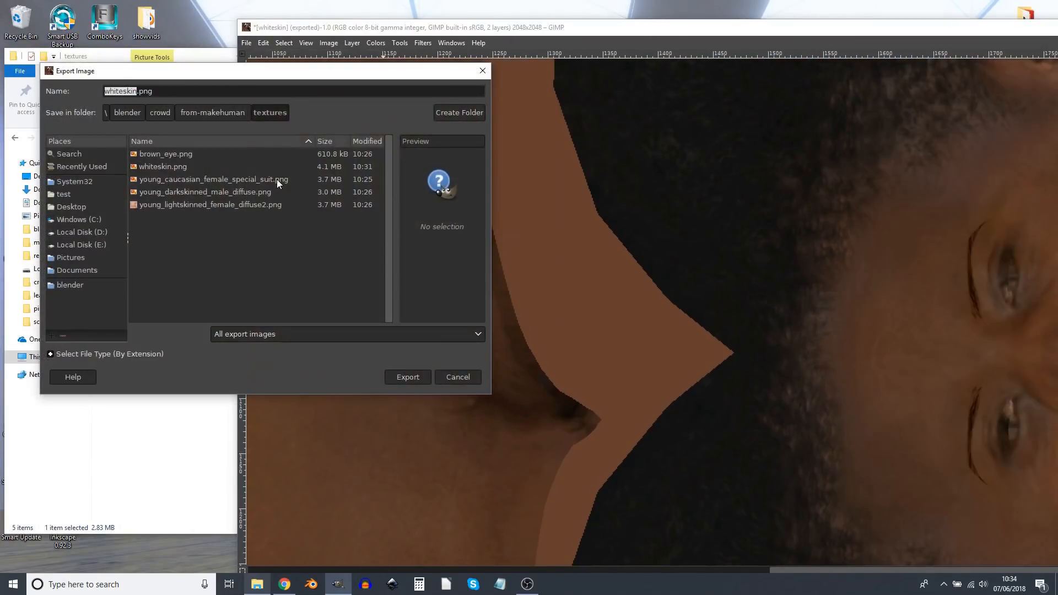
text(blackskin)
key(Return)
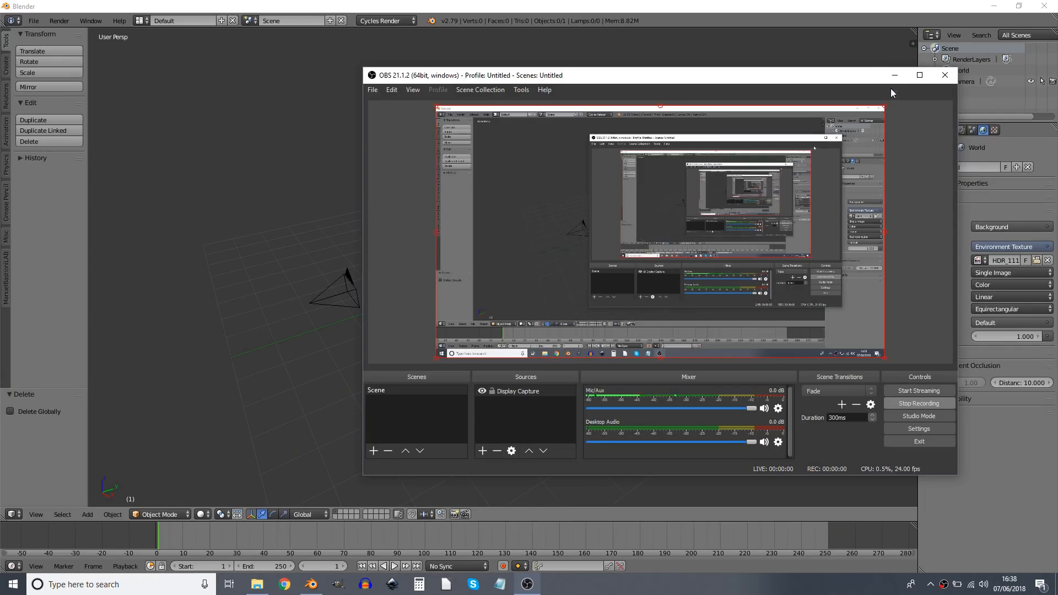
In Blender, import the character 4.fbx from the makehumanexport folder.
click(895, 76)
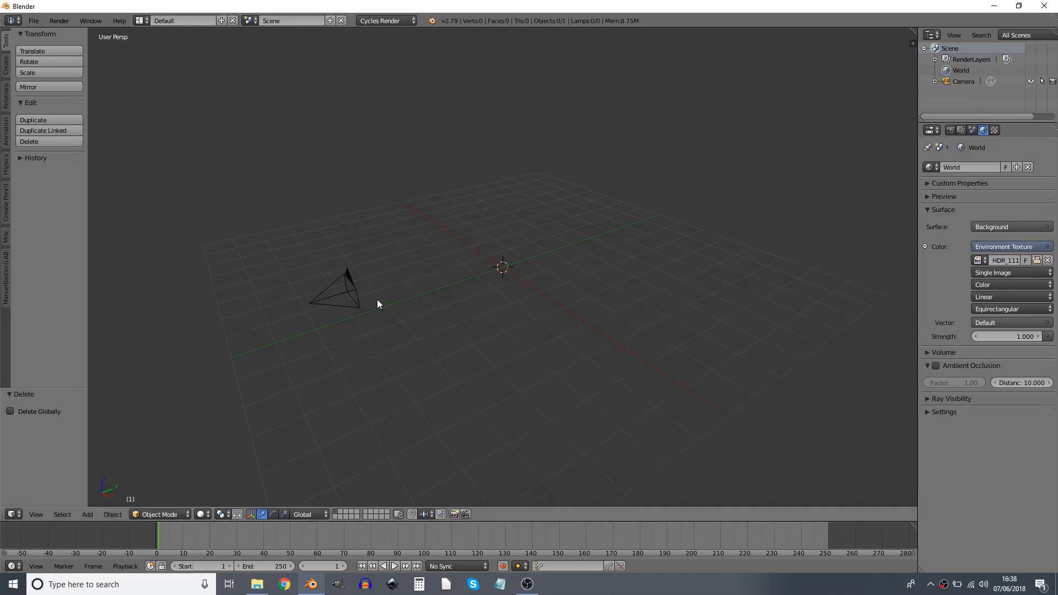
click(34, 20)
mouse_move(53, 231)
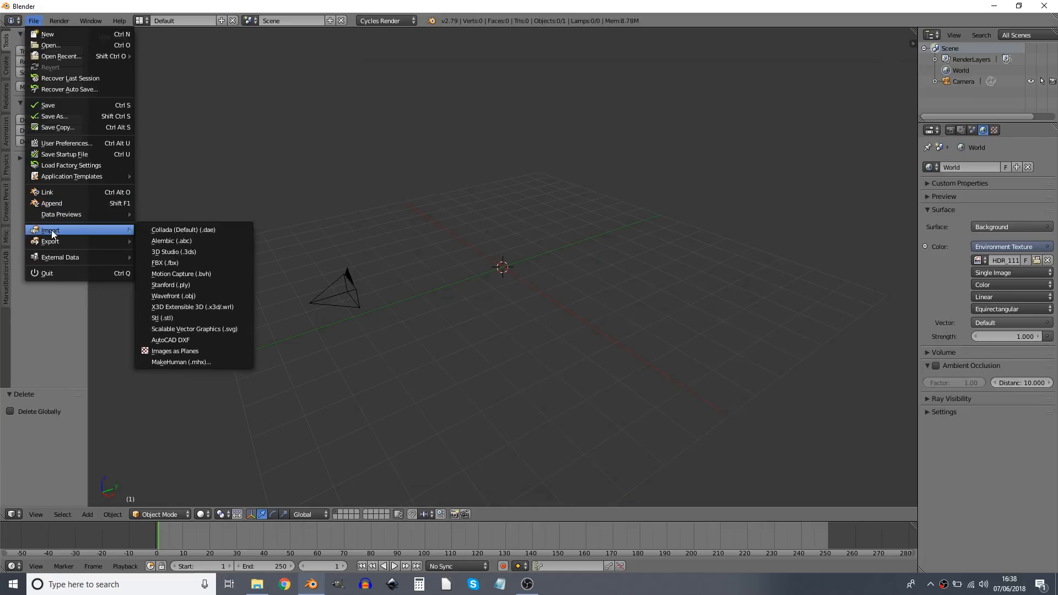
click(193, 265)
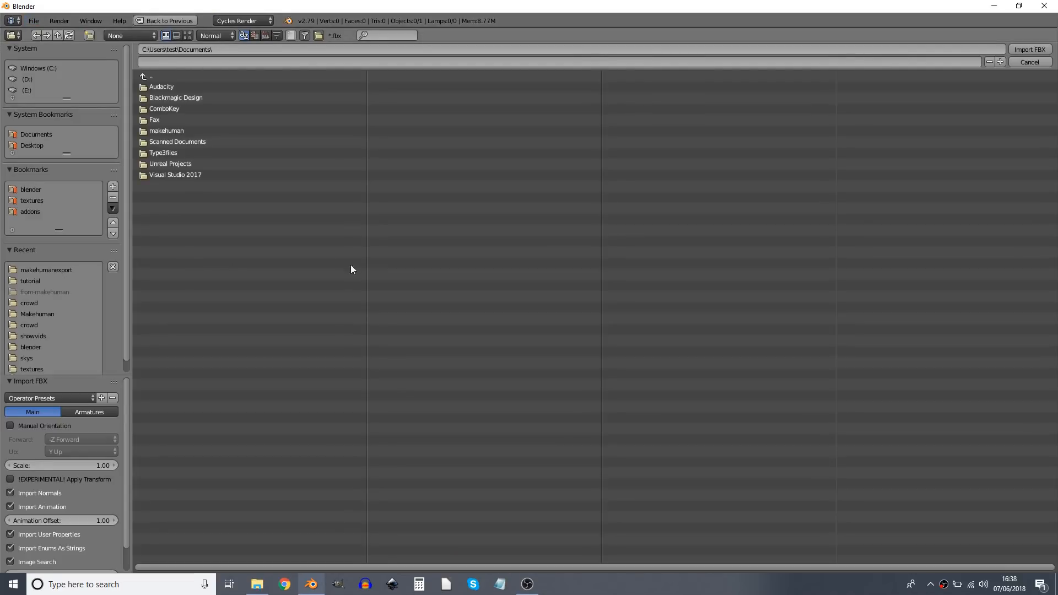
click(33, 269)
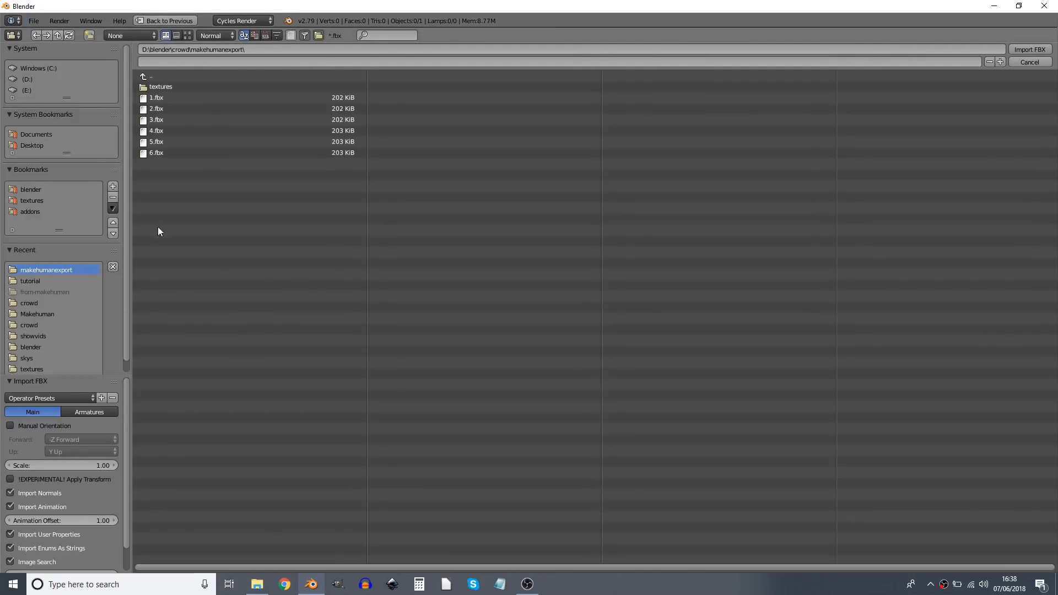
click(172, 130)
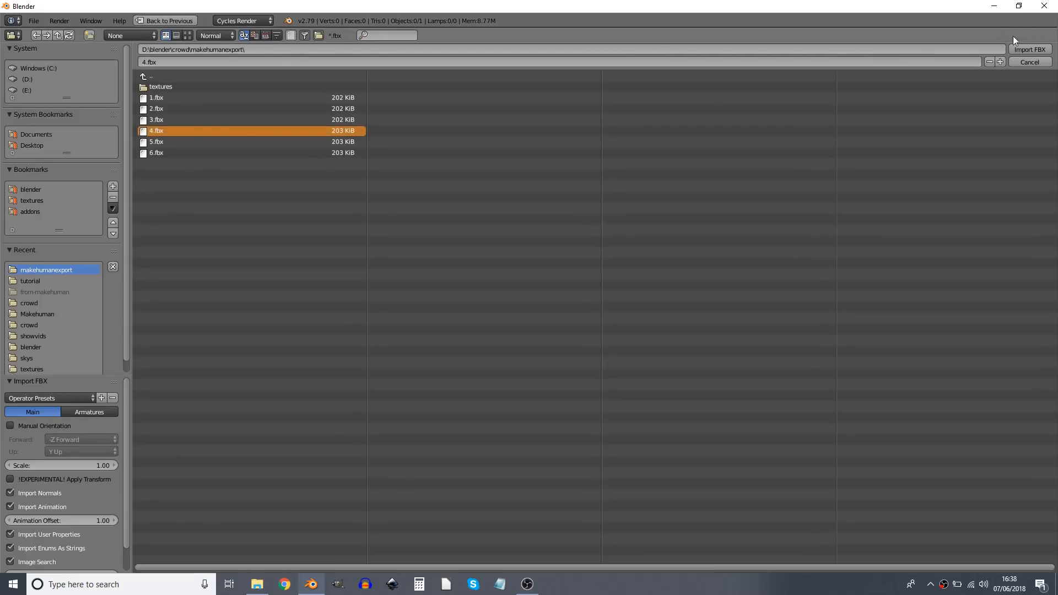
click(1027, 49)
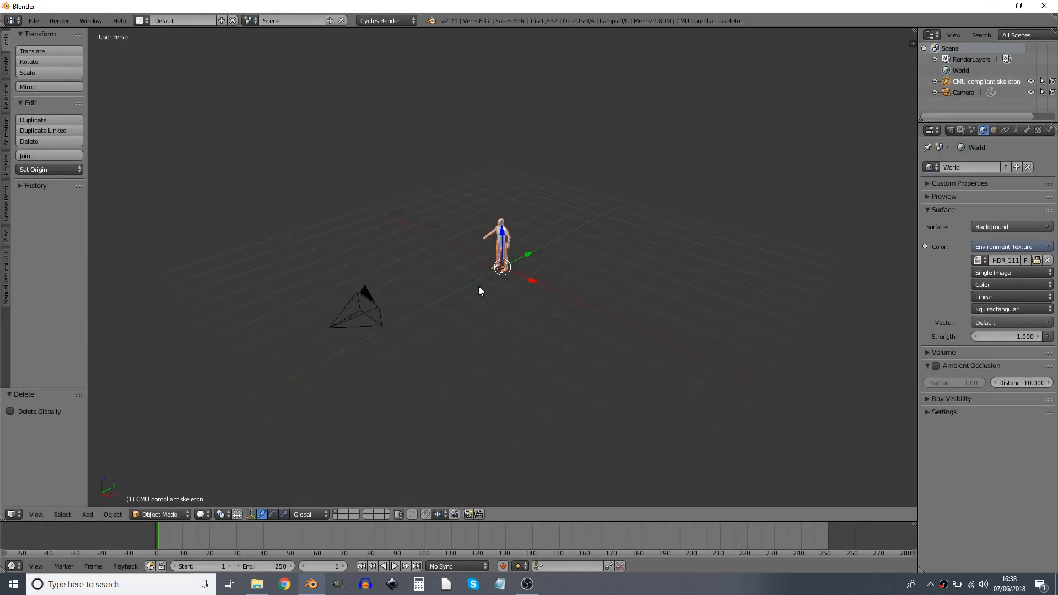
Display the imported character's armature as Stick bones with X-Ray enabled.
scroll(572, 266, up, 8)
shift+middle_drag(525, 225, 493, 338)
middle_drag(438, 368, 461, 303)
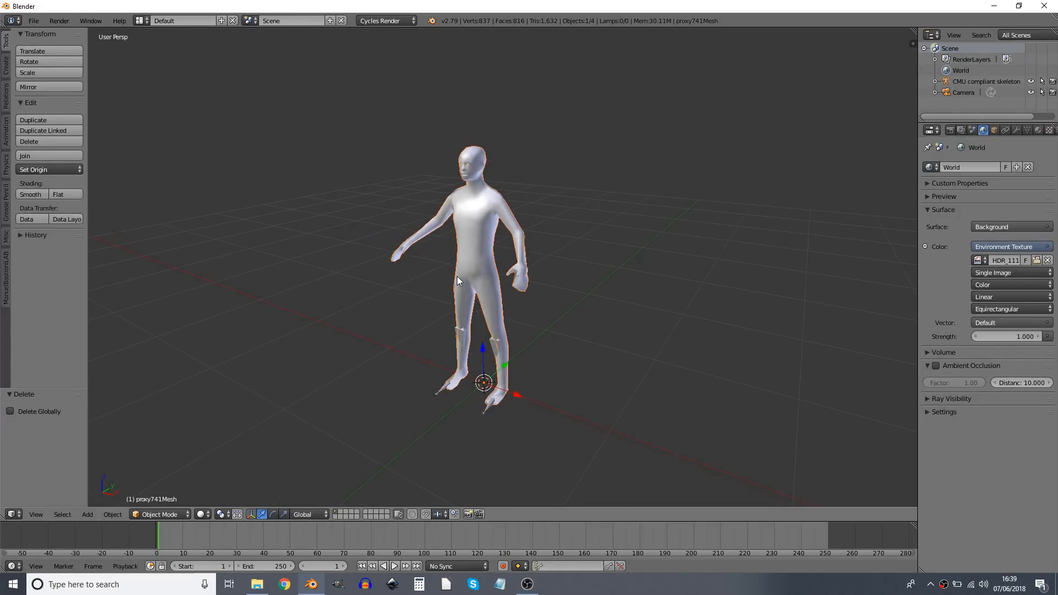
right_click(492, 346)
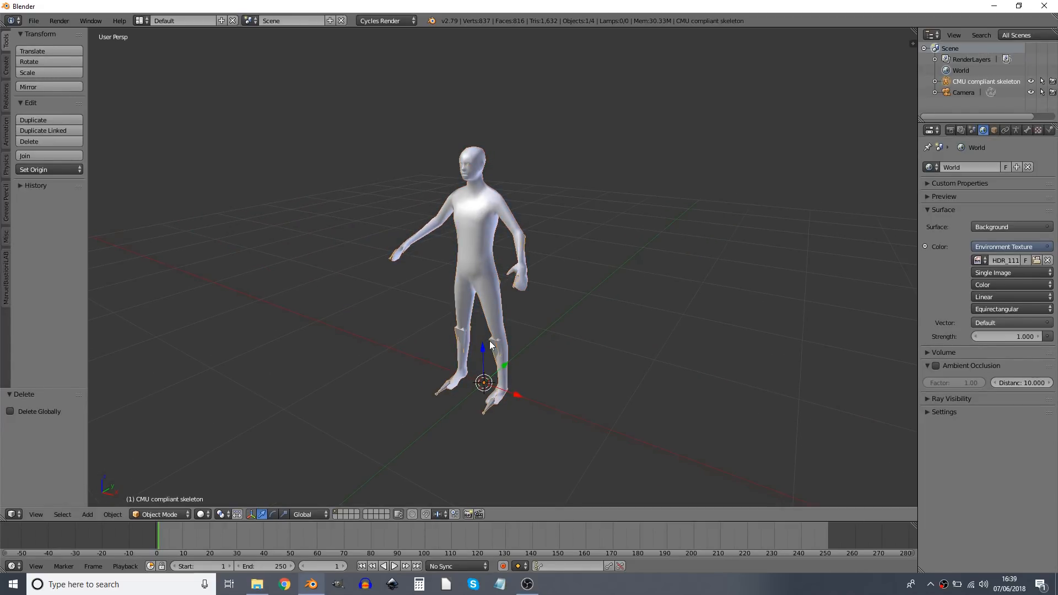
click(1016, 131)
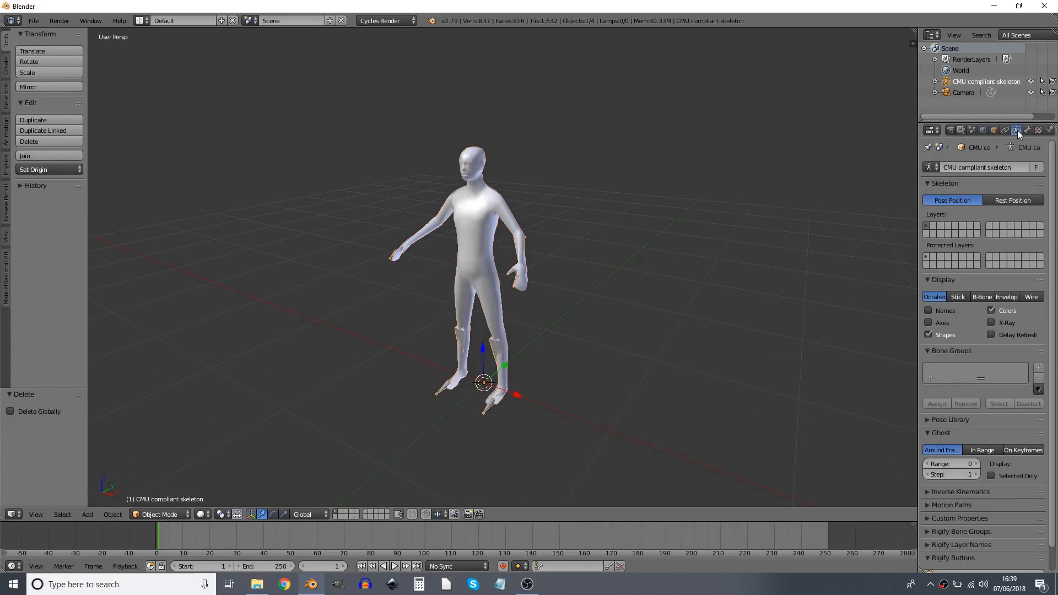
click(960, 296)
click(991, 322)
middle_drag(604, 313, 567, 313)
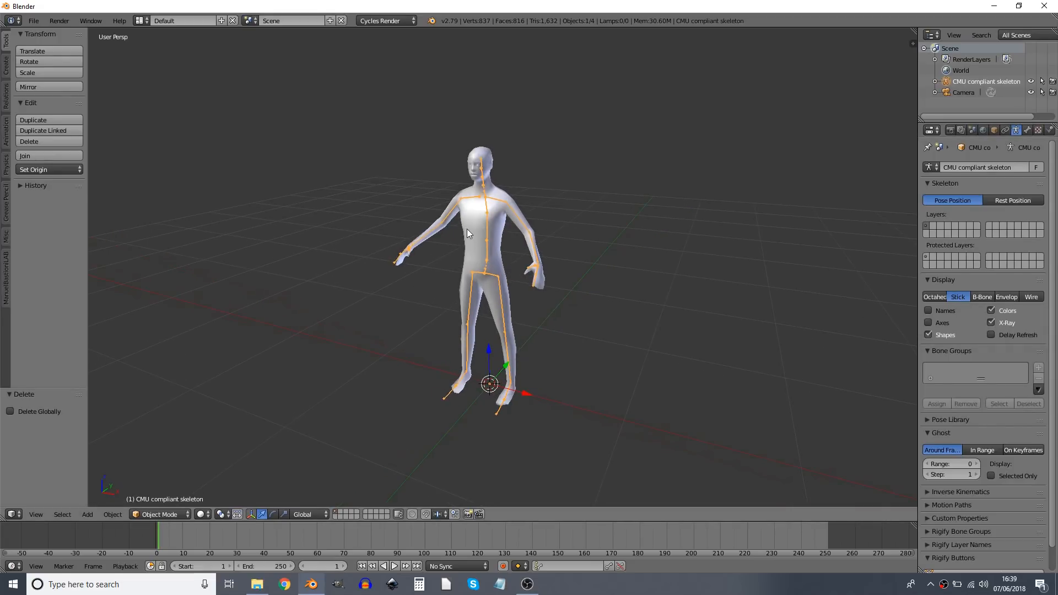
Select the character's body mesh and switch the viewport to Rendered shading to inspect its skin and suit texture.
right_click(476, 245)
click(201, 514)
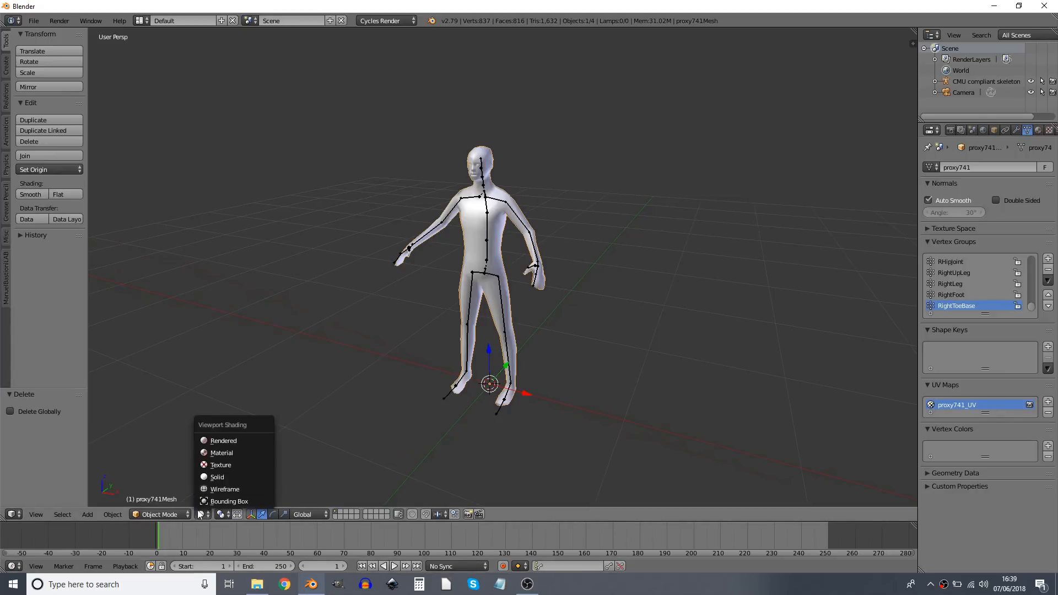
click(215, 441)
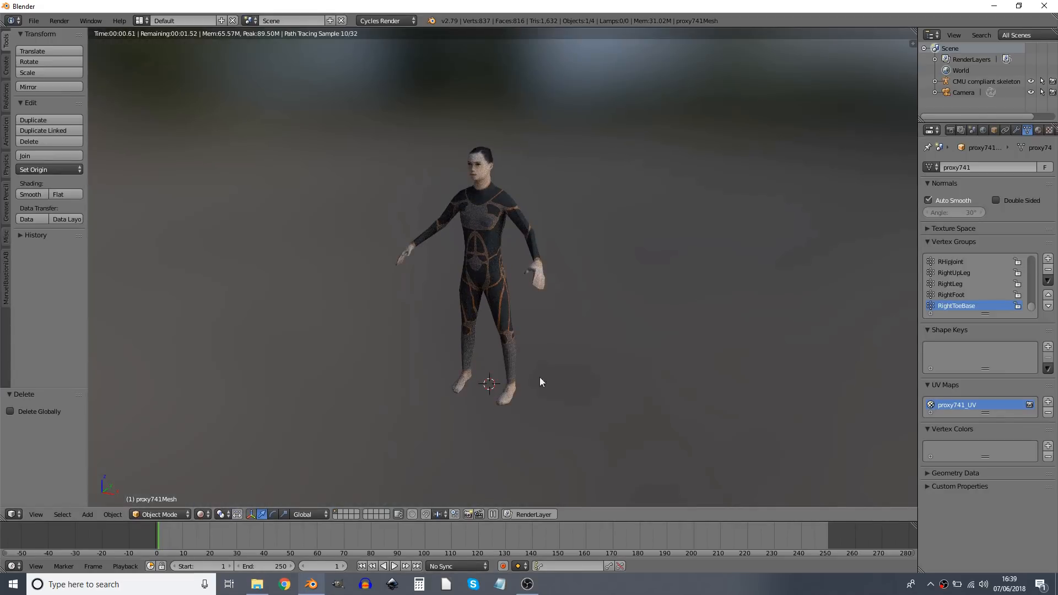
middle_drag(507, 259, 283, 280)
scroll(288, 275, down, 3)
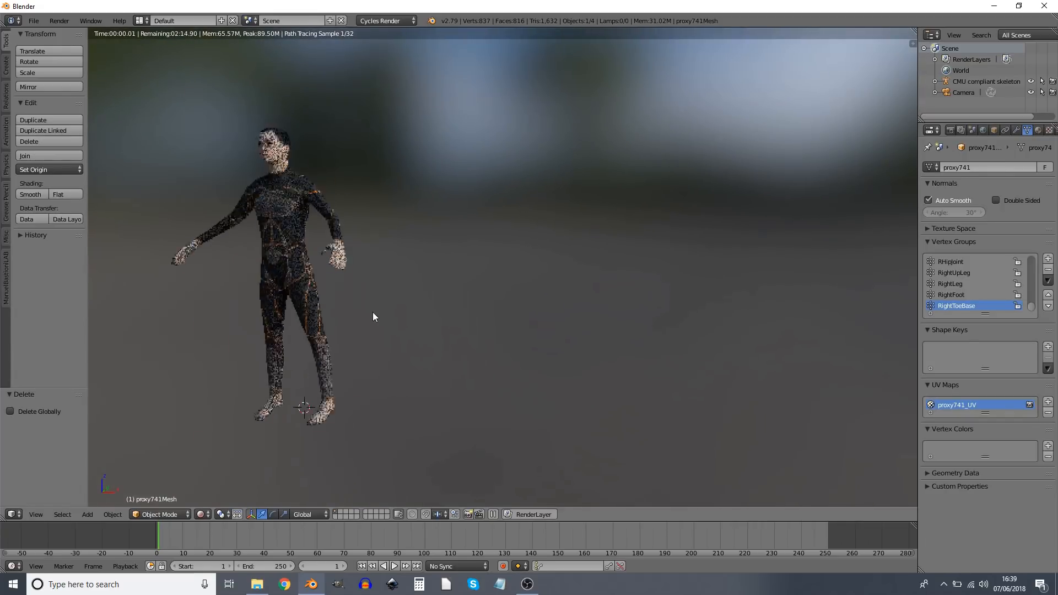
scroll(373, 312, up, 3)
middle_drag(318, 301, 318, 304)
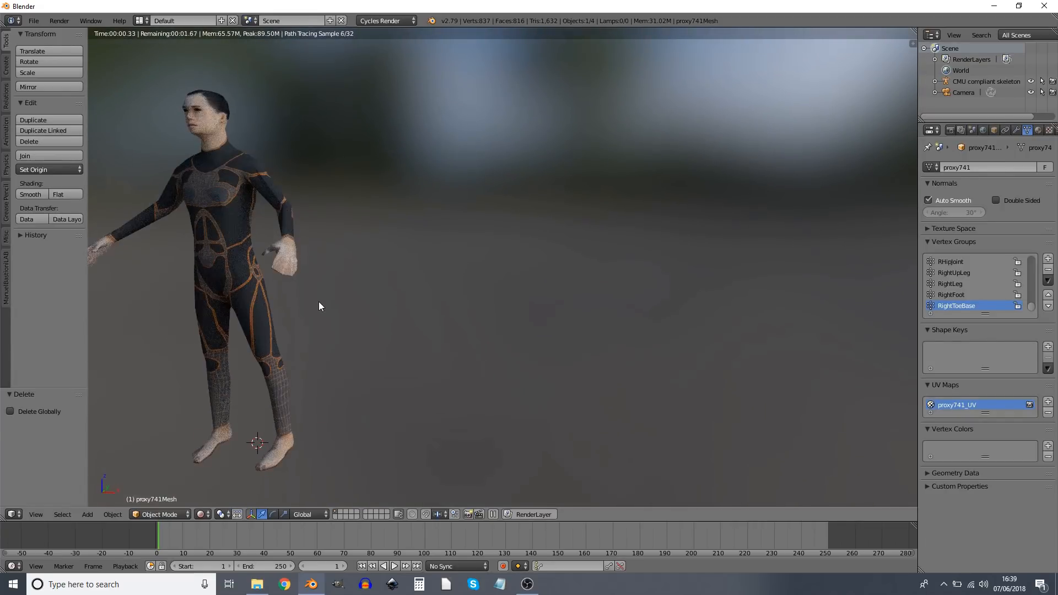
Split off a second area as a node editor for the proxy741 material and delete its Bump/Map mix node.
drag(913, 43, 313, 187)
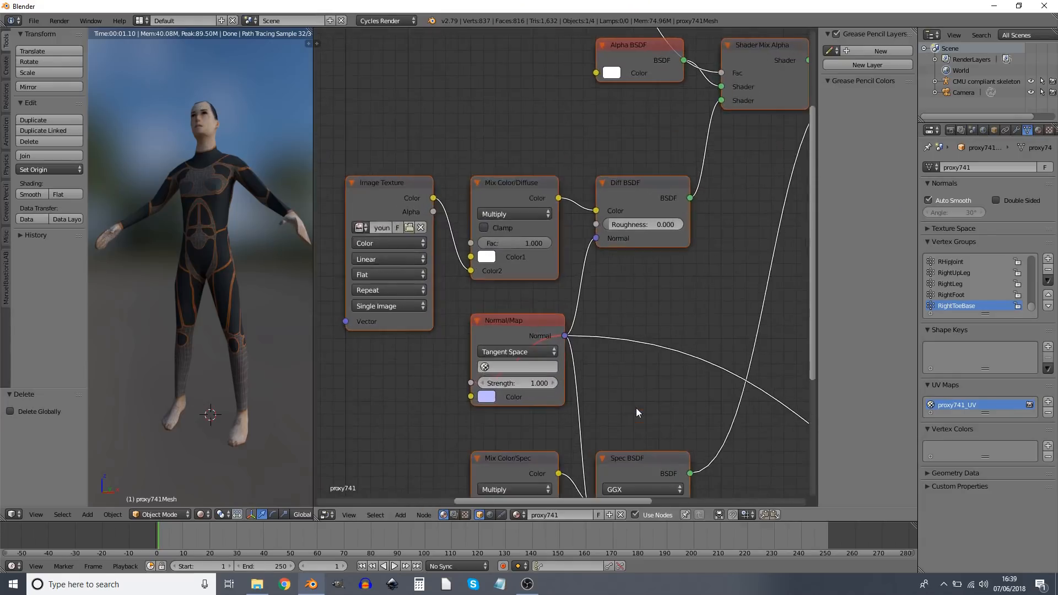
scroll(650, 386, down, 4)
middle_drag(672, 380, 558, 394)
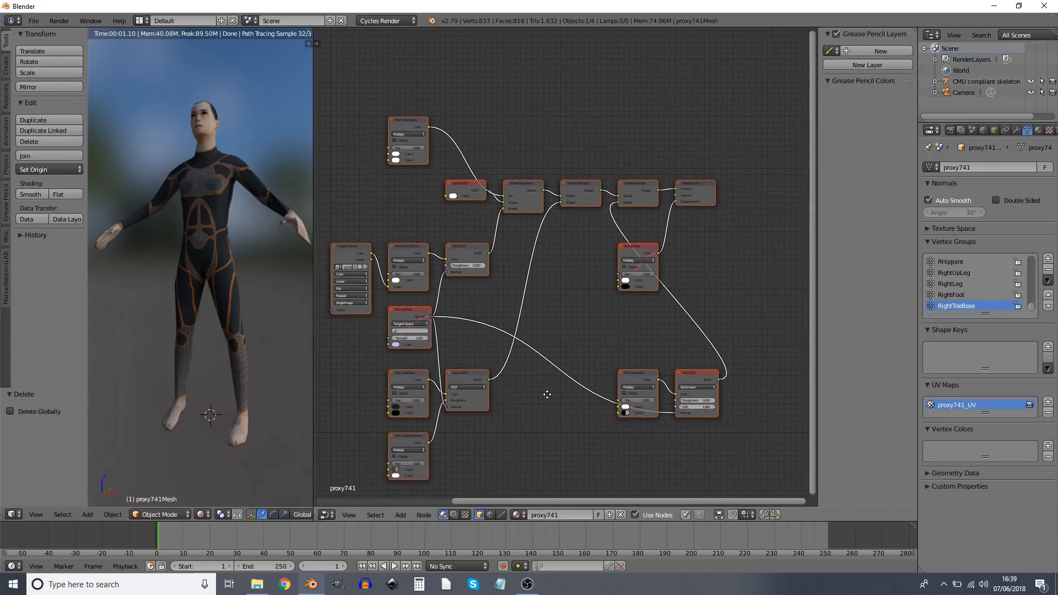
scroll(556, 397, up, 1)
right_click(657, 248)
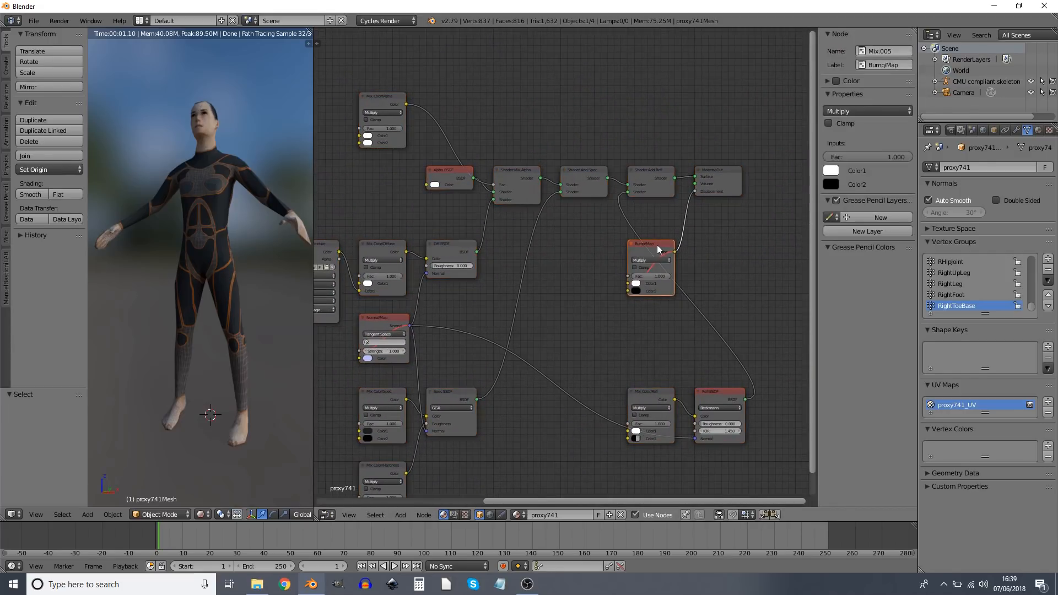
key(x)
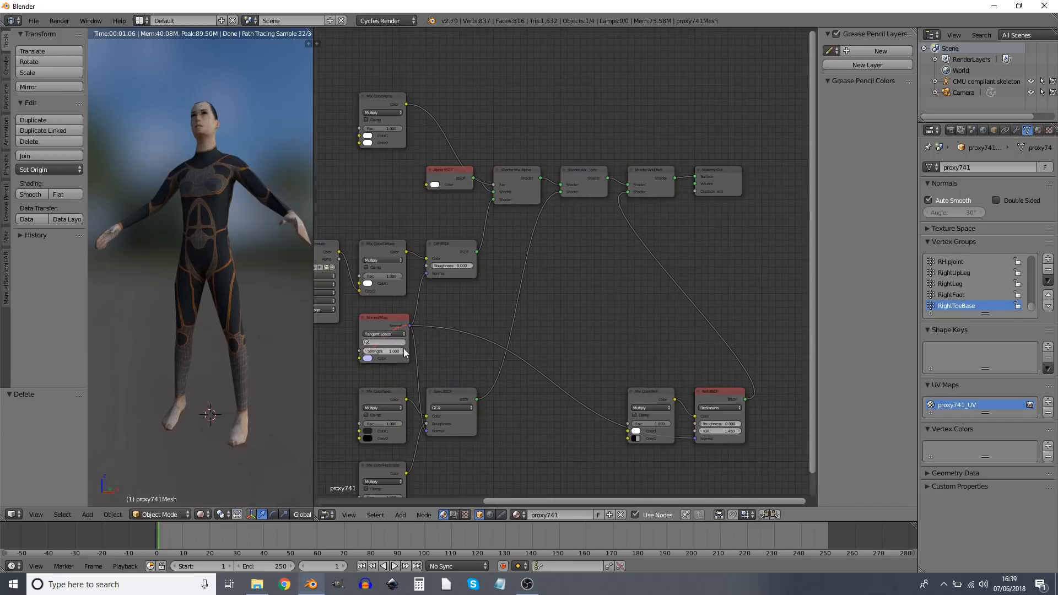
Pull the Mix Color/Refl node away from the normal link and delete the Normal/Map node.
middle_drag(475, 301, 526, 271)
middle_drag(660, 344, 613, 330)
right_drag(646, 349, 620, 300)
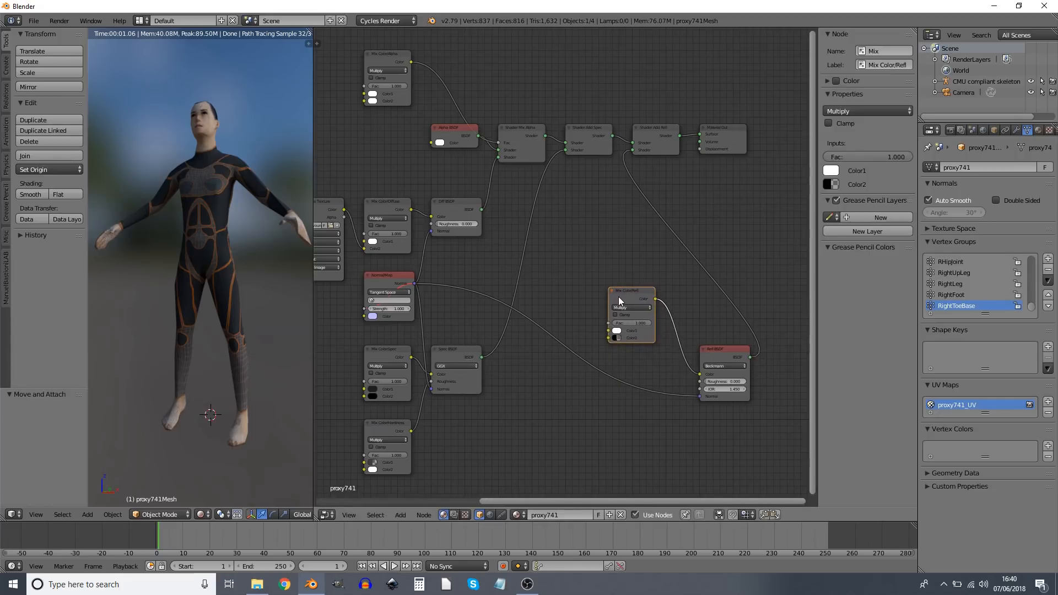
right_click(392, 286)
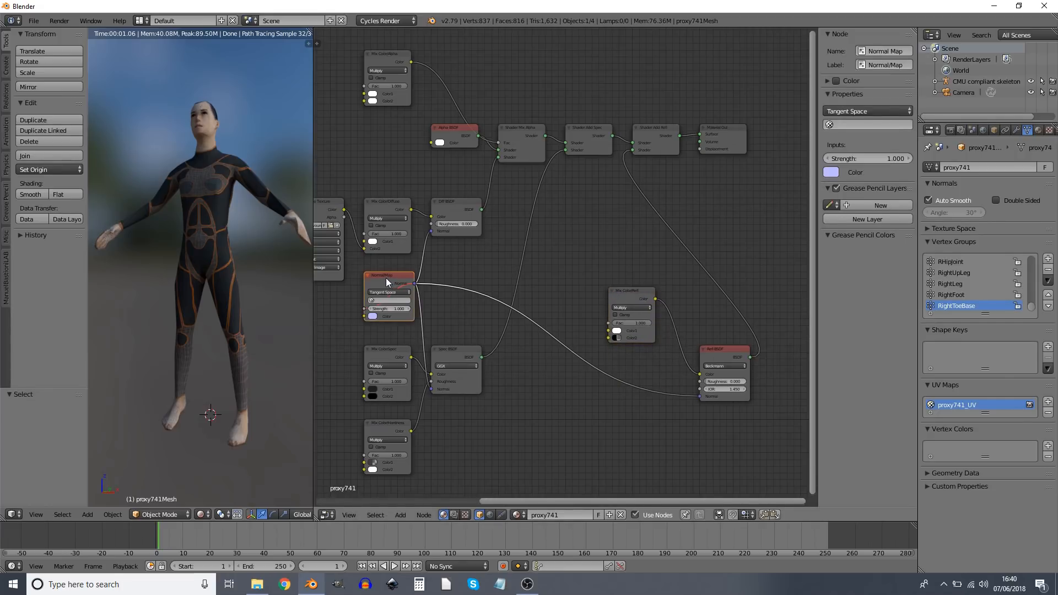
key(x)
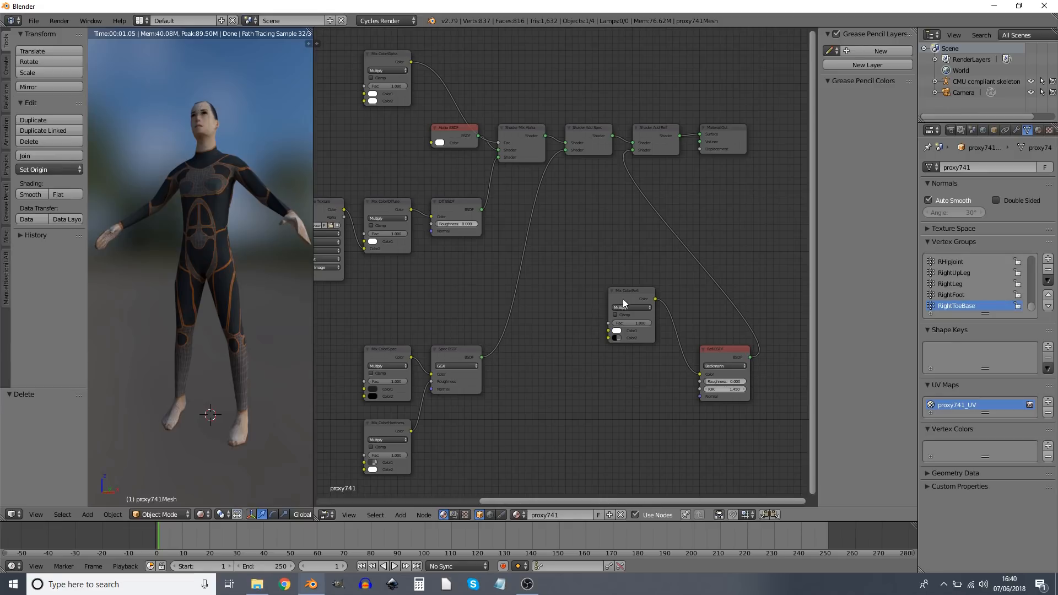
Delete the Mix Color/Refl, Refl BSDF and reflection add shader nodes, and link the specular add shader to the material output's Surface.
click(620, 300)
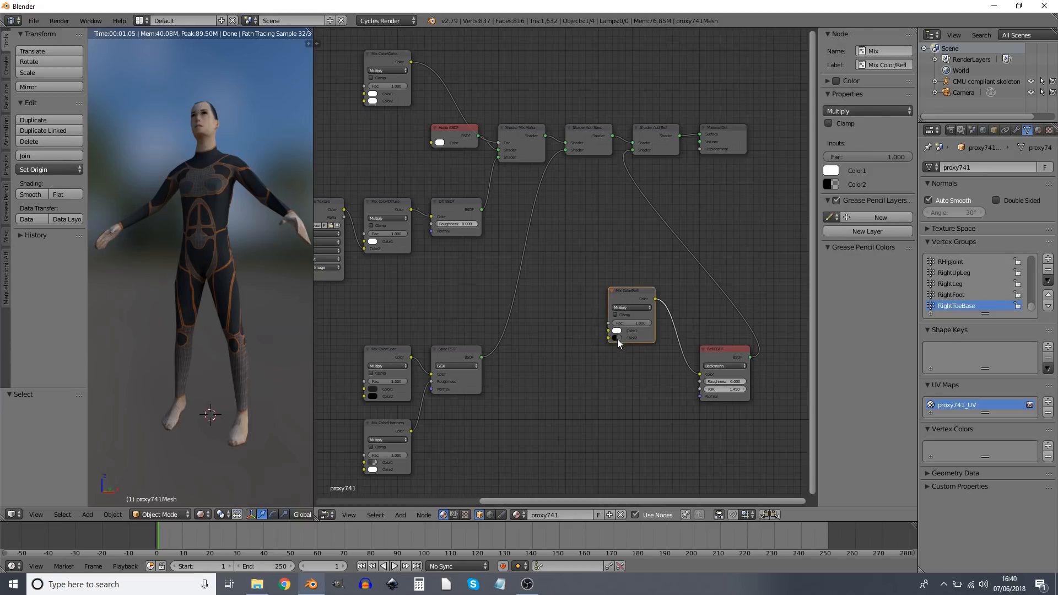
click(616, 338)
key(x)
click(729, 356)
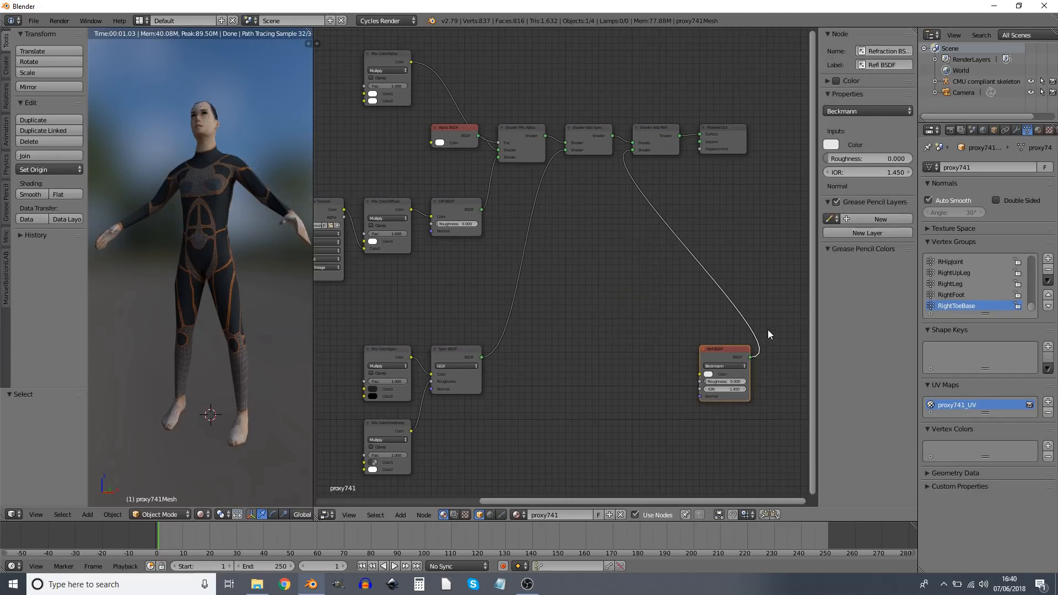
key(x)
click(650, 128)
key(x)
drag(610, 136, 699, 134)
middle_drag(592, 372, 618, 360)
Delete the Spec BSDF, its two color mix nodes and the specular add shader, and link Shader Mix Alpha to the output's Surface.
click(476, 341)
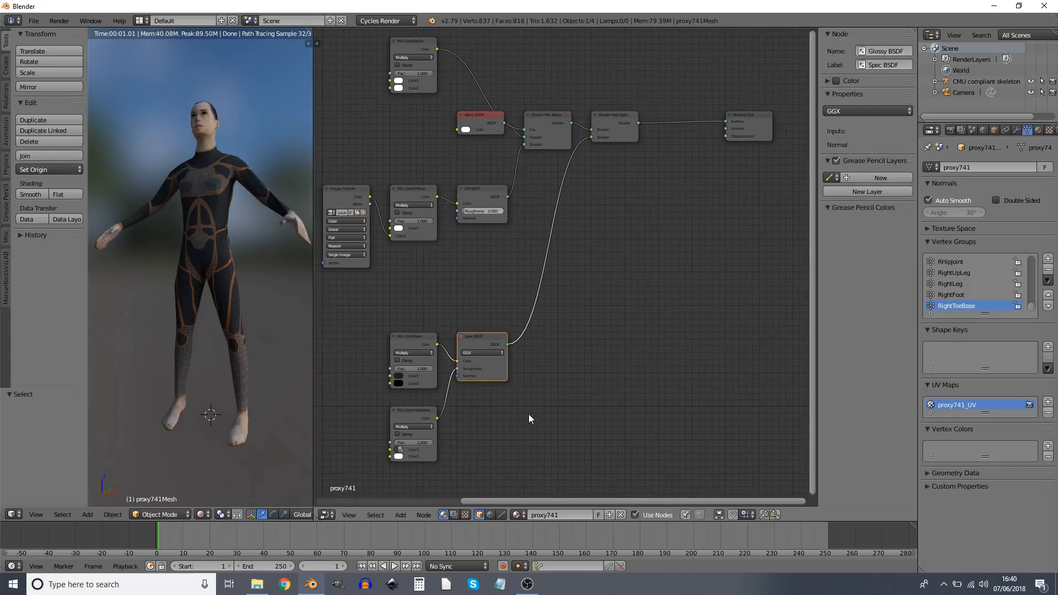
click(413, 338)
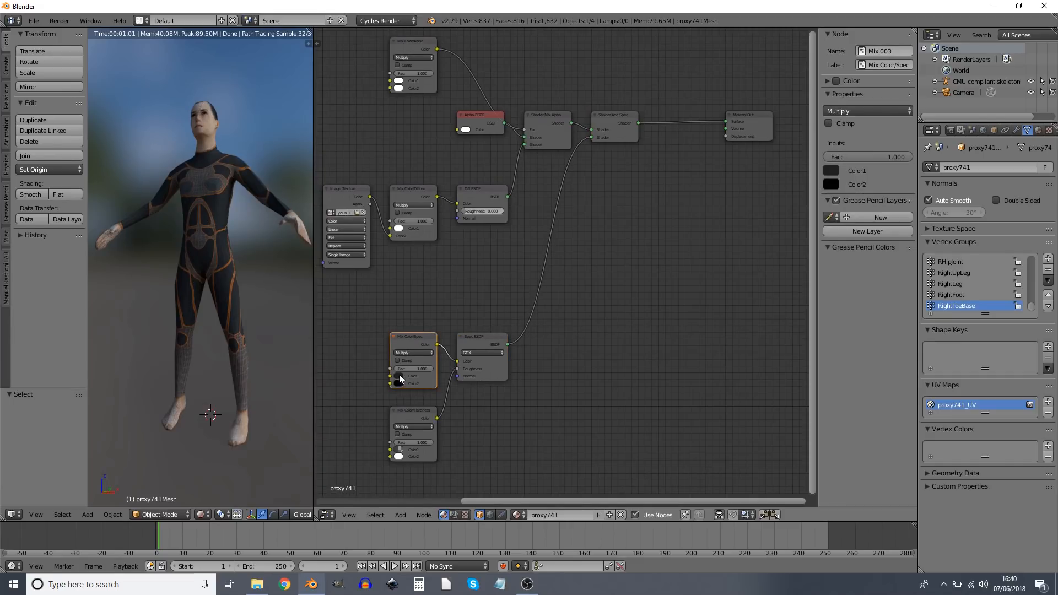
click(398, 376)
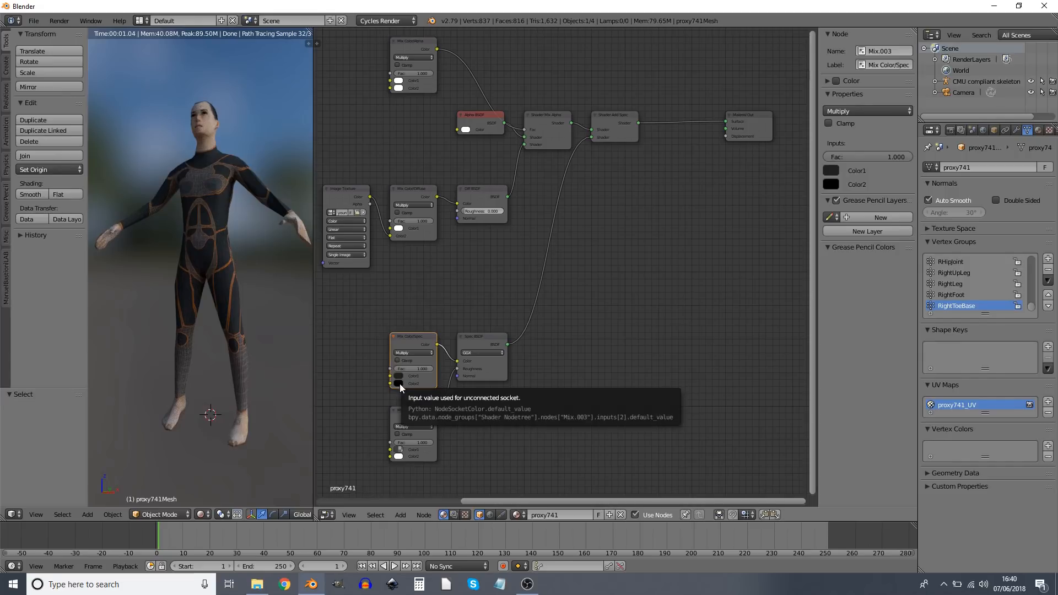
click(485, 336)
right_click(412, 350)
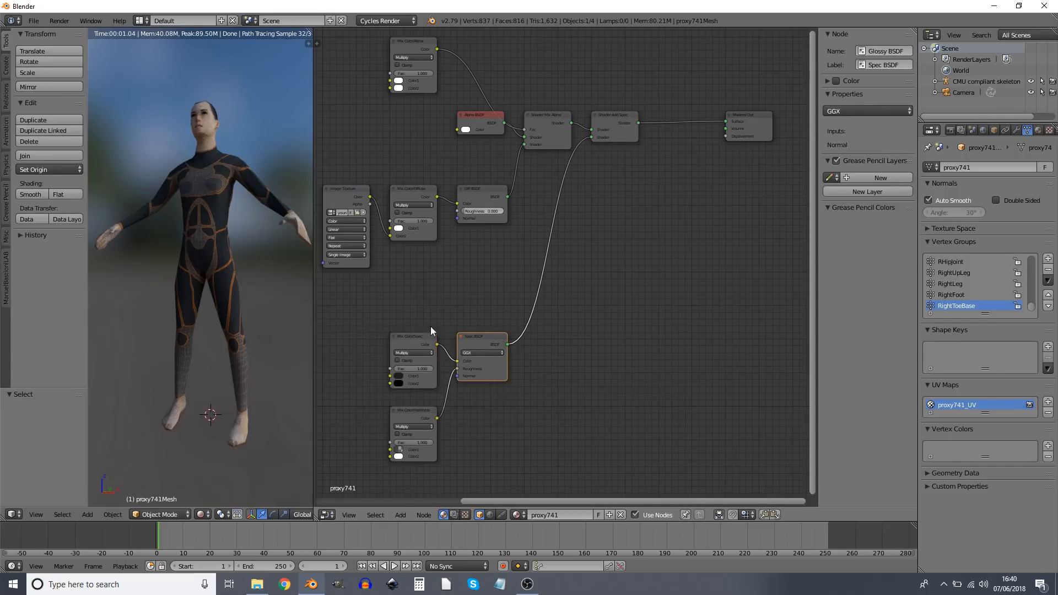
shift+click(413, 338)
shift+click(412, 416)
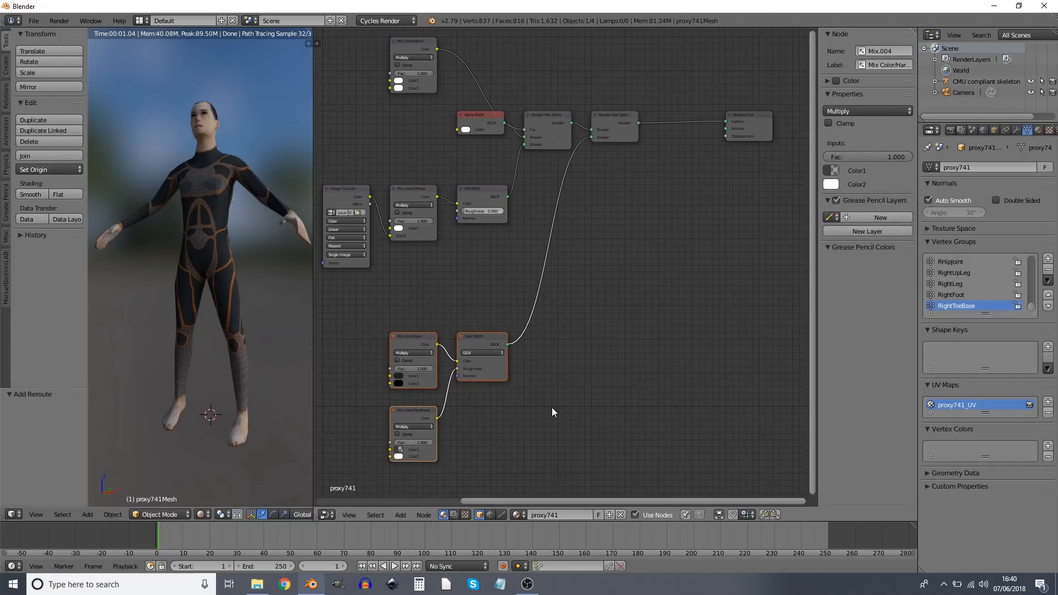
key(Delete)
click(619, 114)
key(Delete)
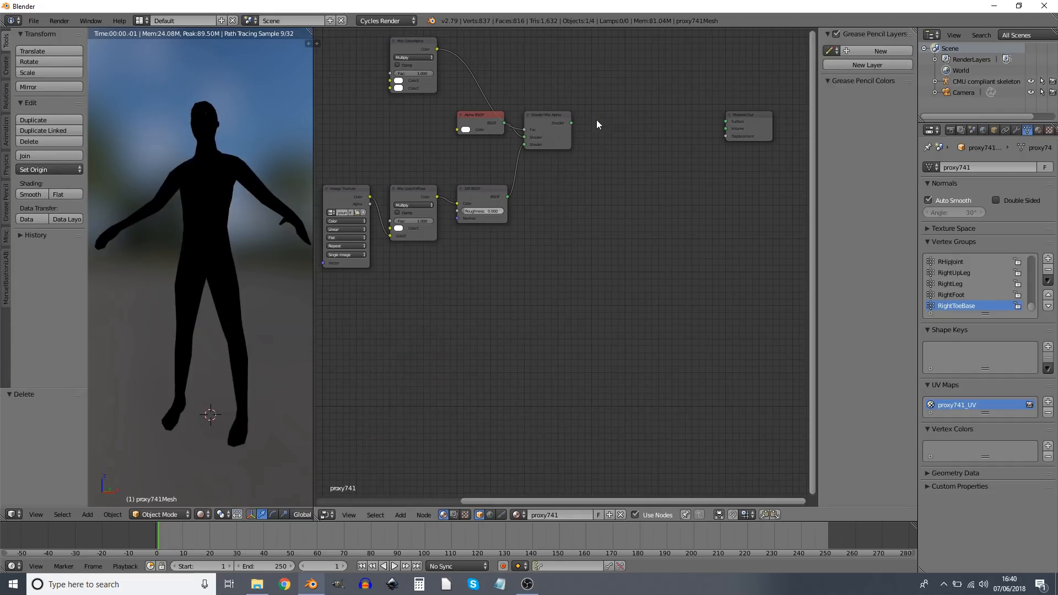
drag(571, 123, 725, 121)
Reposition the Alpha BSDF and Diff BSDF nodes so their links into Shader Mix Alpha can be told apart.
middle_drag(577, 219, 606, 238)
scroll(588, 275, up, 2)
middle_drag(535, 258, 618, 276)
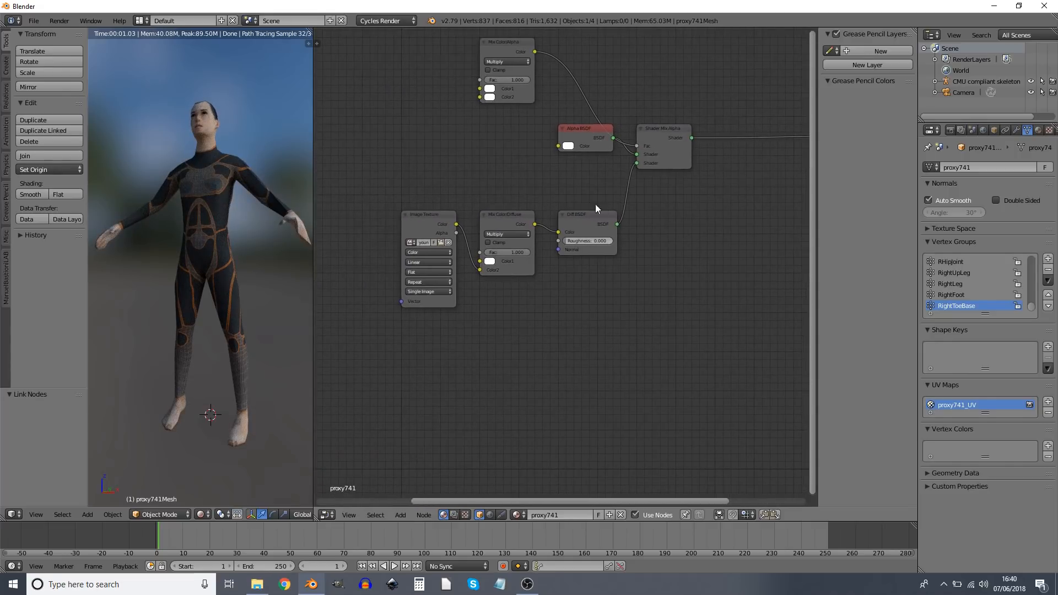
drag(579, 137, 556, 157)
drag(583, 213, 584, 208)
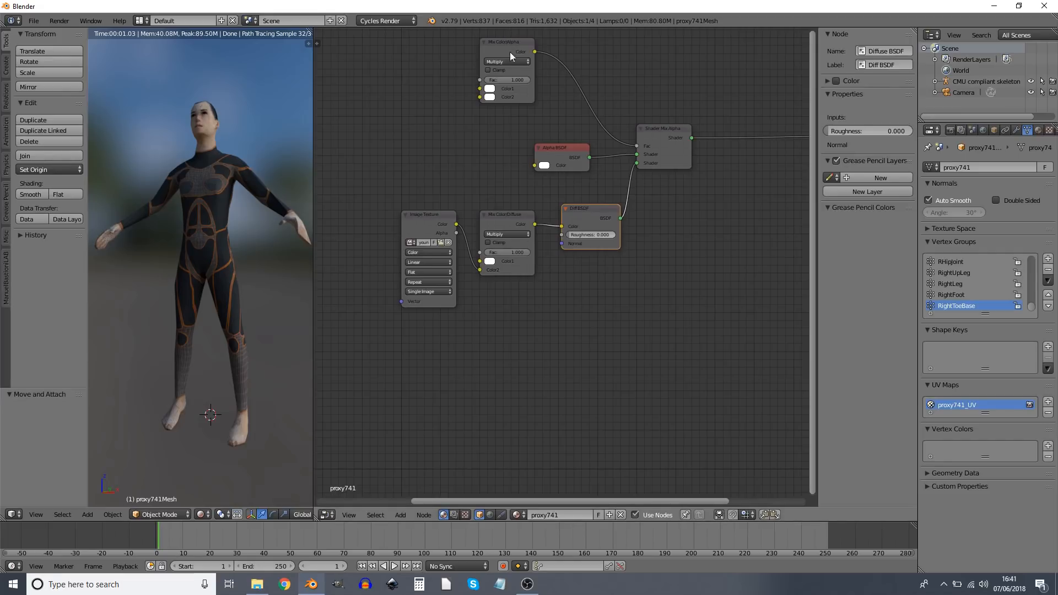
click(489, 89)
middle_drag(656, 153, 526, 181)
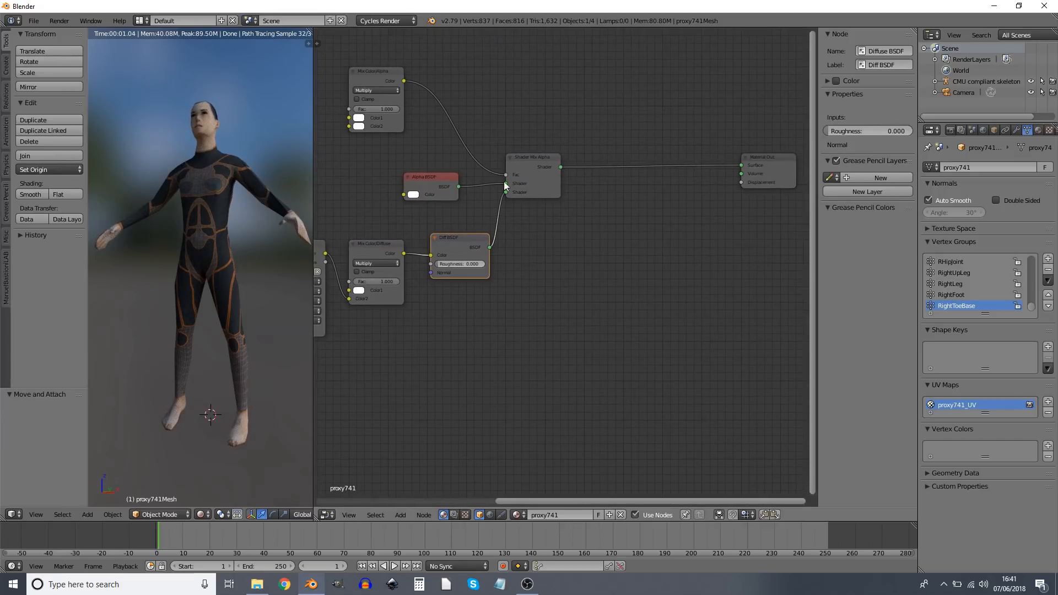
Delete the Alpha BSDF, Mix Color/Alpha and Shader Mix Alpha nodes, and link Diff BSDF to the material output's Surface.
middle_drag(413, 251, 518, 247)
scroll(573, 225, down, 3)
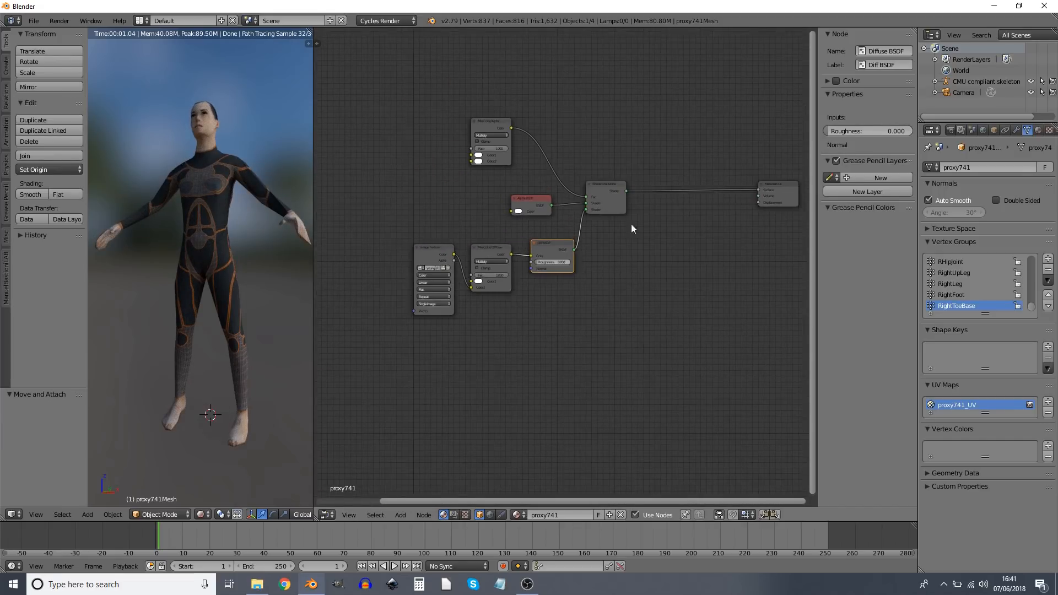
middle_drag(638, 229, 595, 217)
click(489, 189)
shift+click(468, 130)
shift+click(575, 177)
key(x)
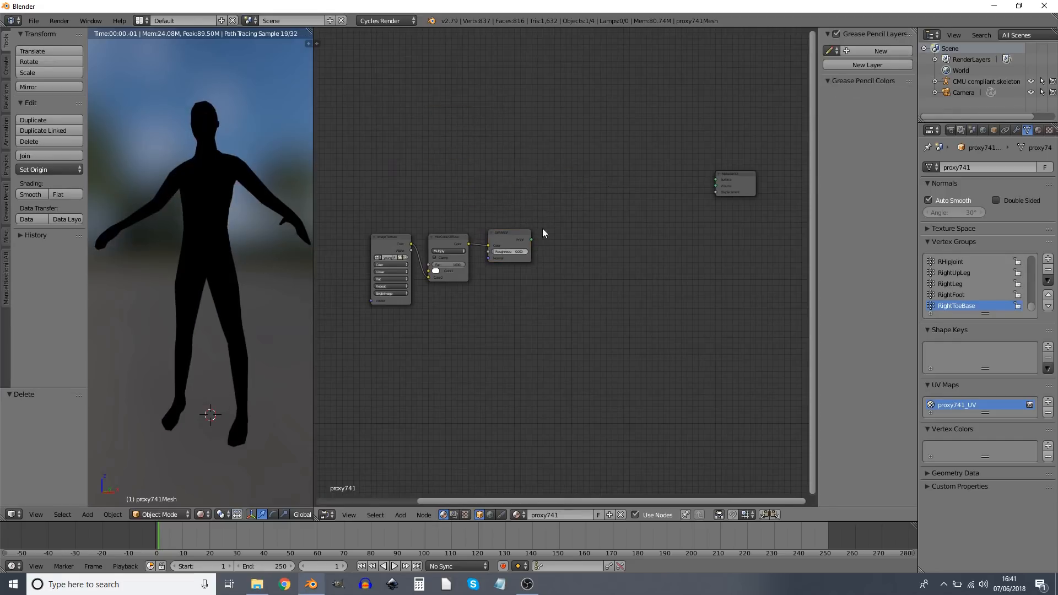
drag(532, 239, 716, 180)
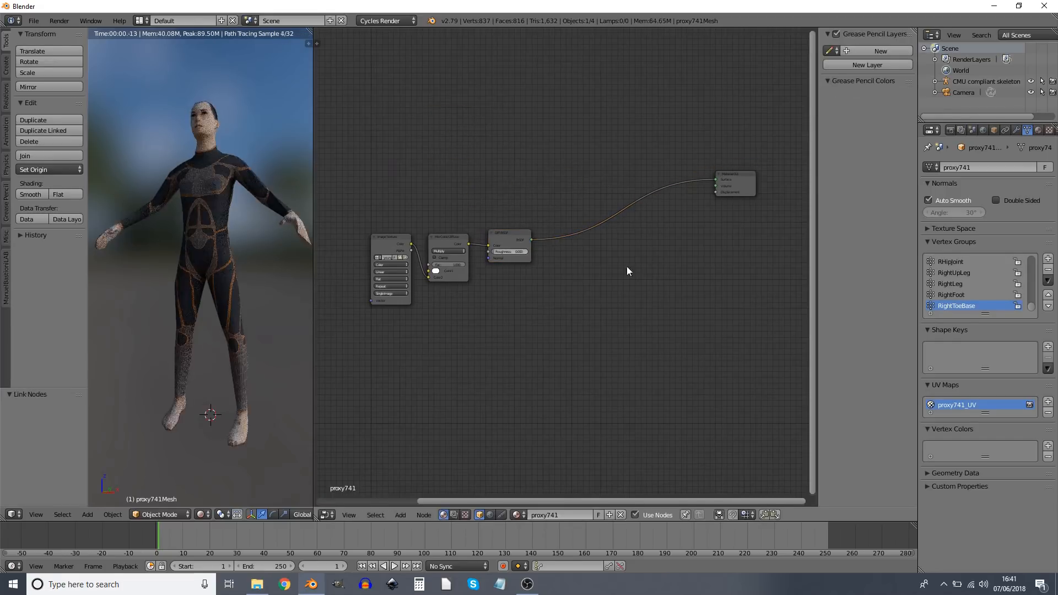
Move the Material Out node close to the Diff BSDF node.
middle_drag(626, 275, 642, 269)
drag(748, 169, 626, 223)
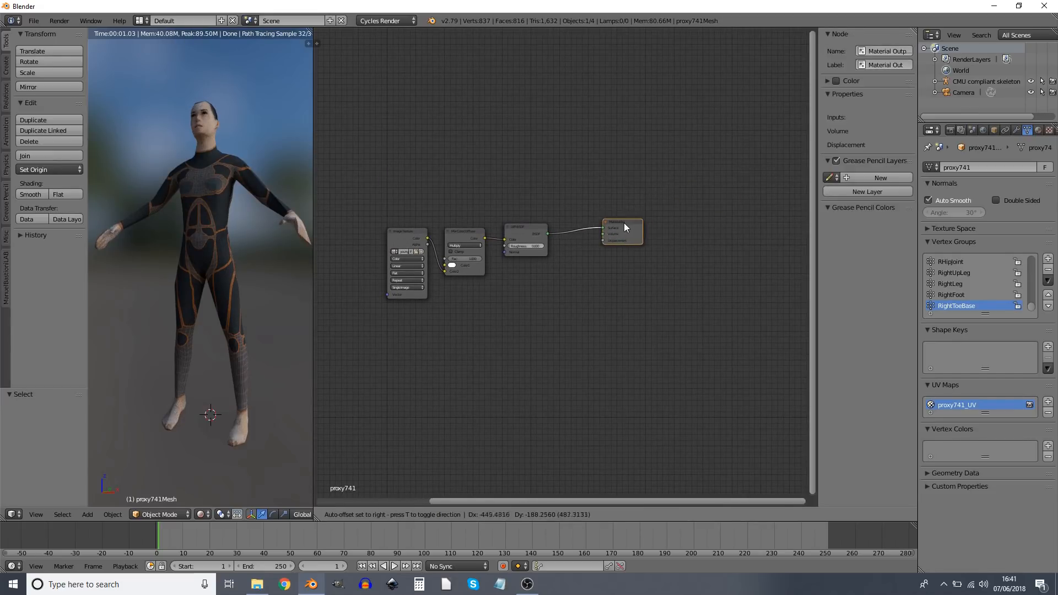
key(Home)
scroll(528, 274, up, 2)
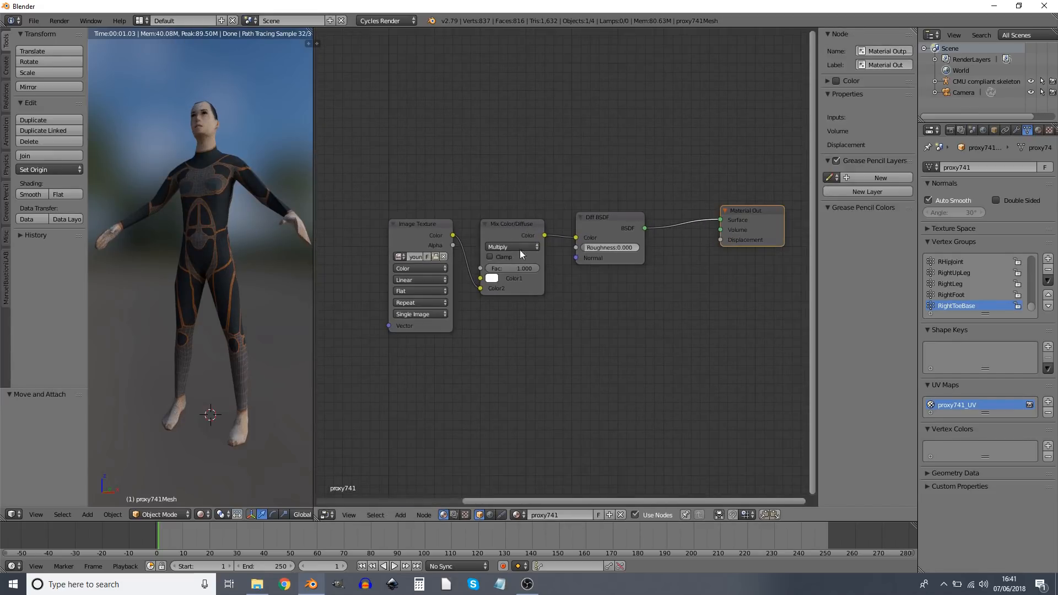
Link the Image Texture color straight to Diff BSDF, removing the Mix Color/Diffuse node between them.
click(509, 223)
drag(452, 235, 575, 238)
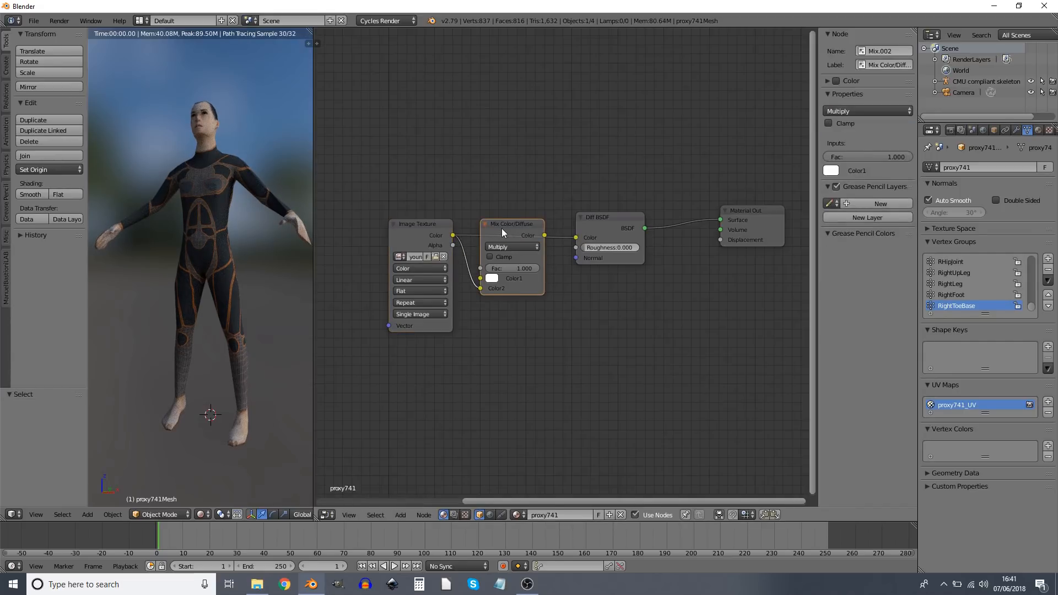
key(x)
drag(410, 222, 474, 228)
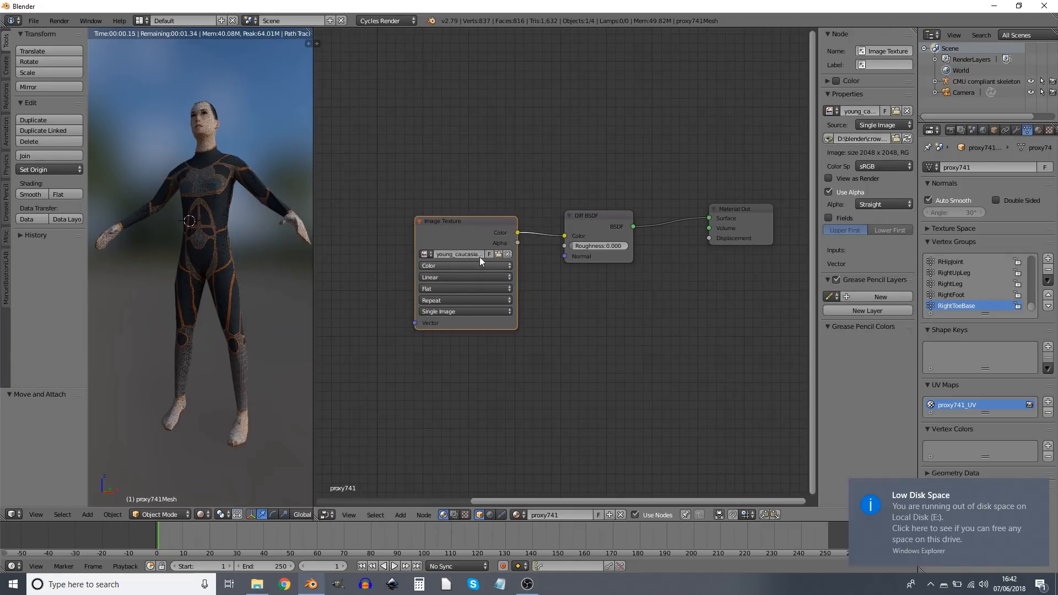
Load whiteskin.png from the makehumanexport textures folder into the Image Texture node.
click(189, 221)
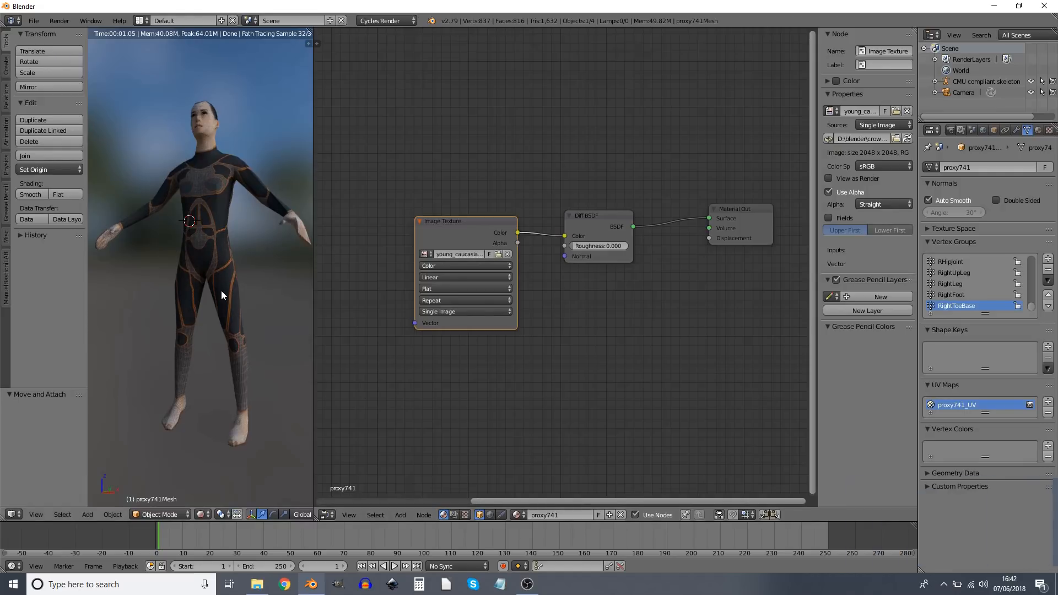
click(497, 253)
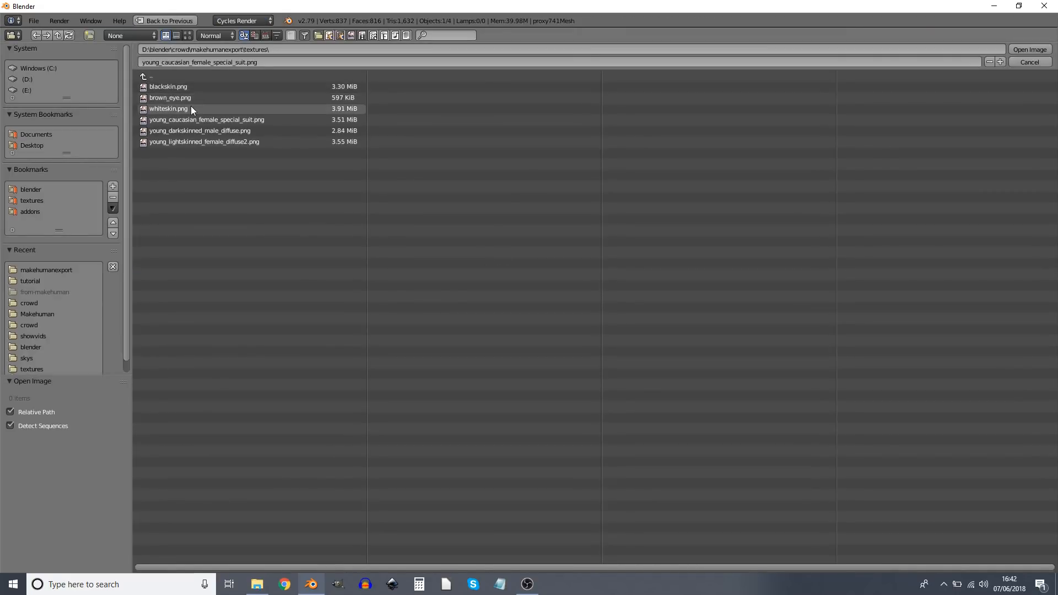
click(187, 108)
click(1023, 49)
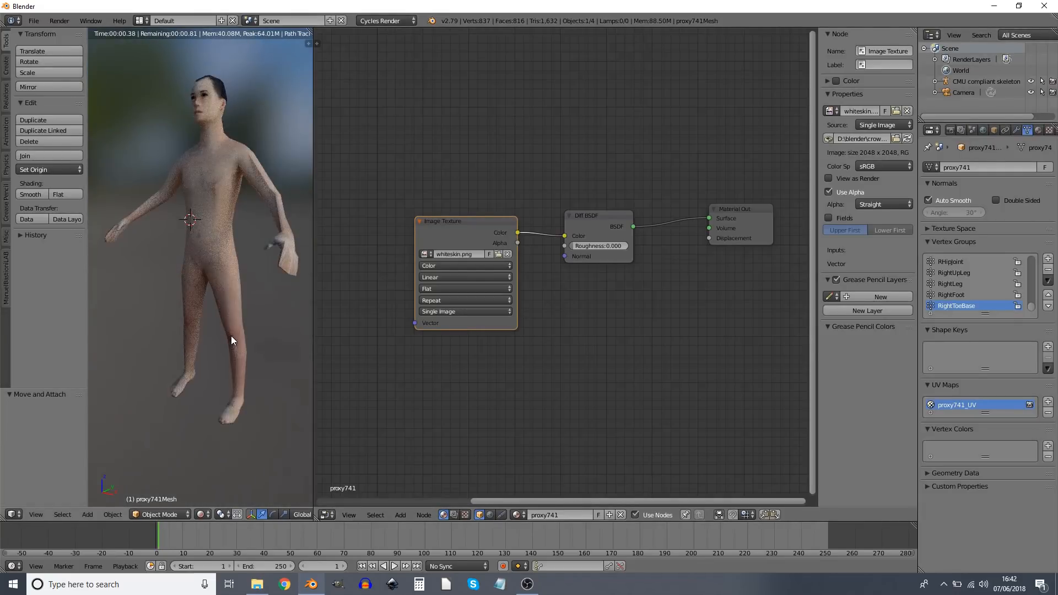
Check the new skin on the whole character in the 3D view and switch its shading to Solid.
mouse_move(280, 225)
middle_down()
mouse_move(233, 236)
mouse_move(270, 230)
middle_up()
scroll(235, 262, down, 7)
middle_drag(233, 265, 249, 279)
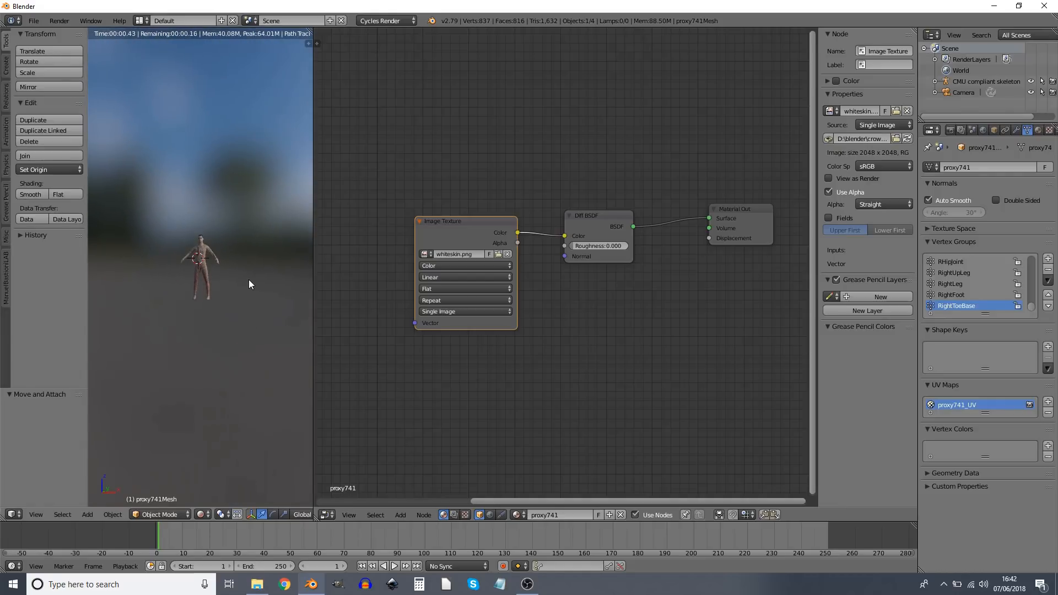
scroll(245, 275, up, 5)
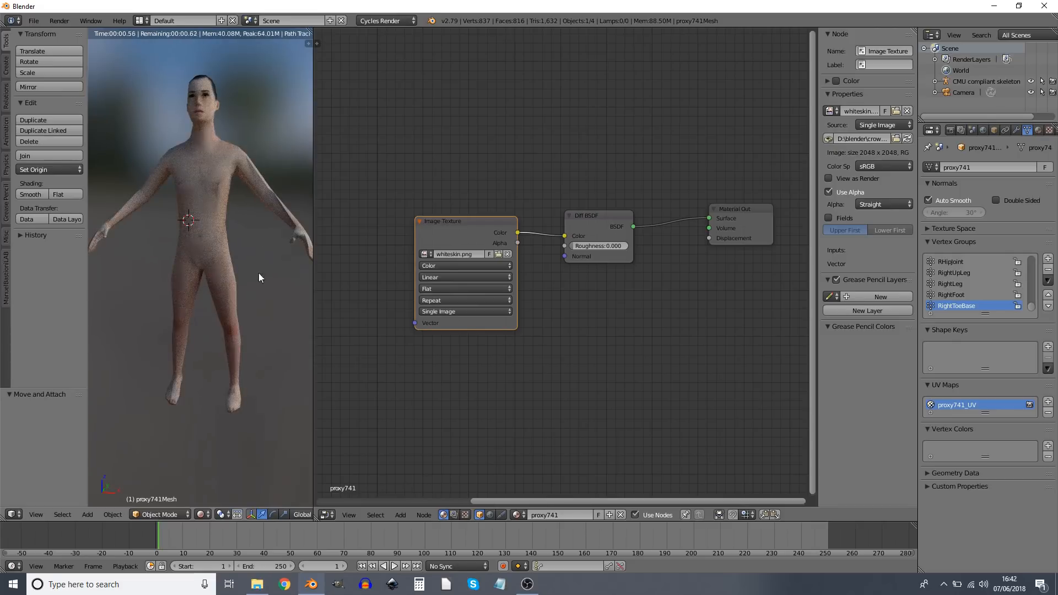
click(203, 515)
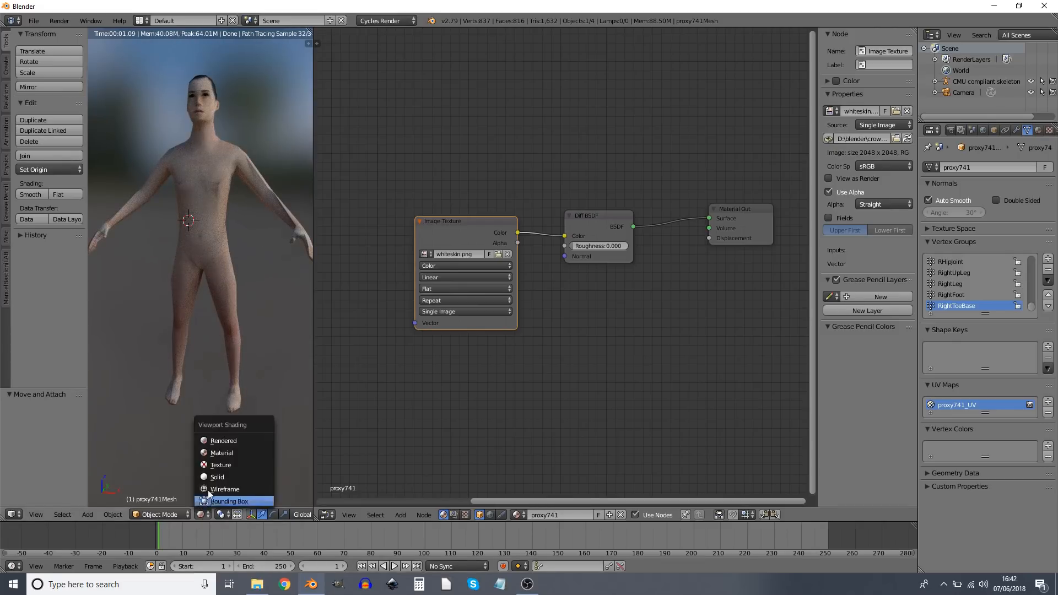
click(207, 481)
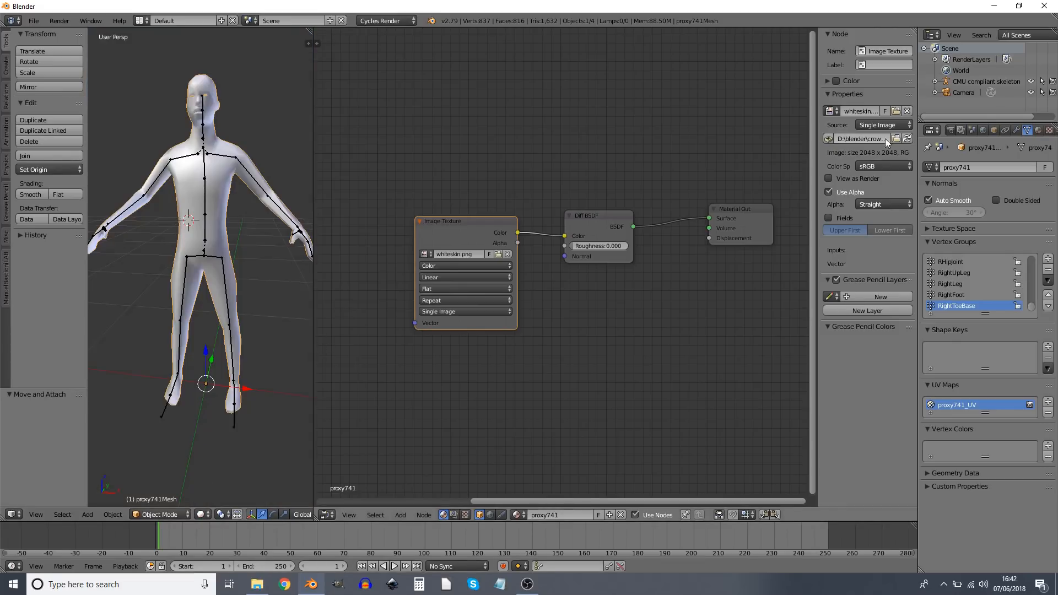
Rename the character's material to WHITESKIN and add a second, empty material slot to the mesh.
click(1038, 130)
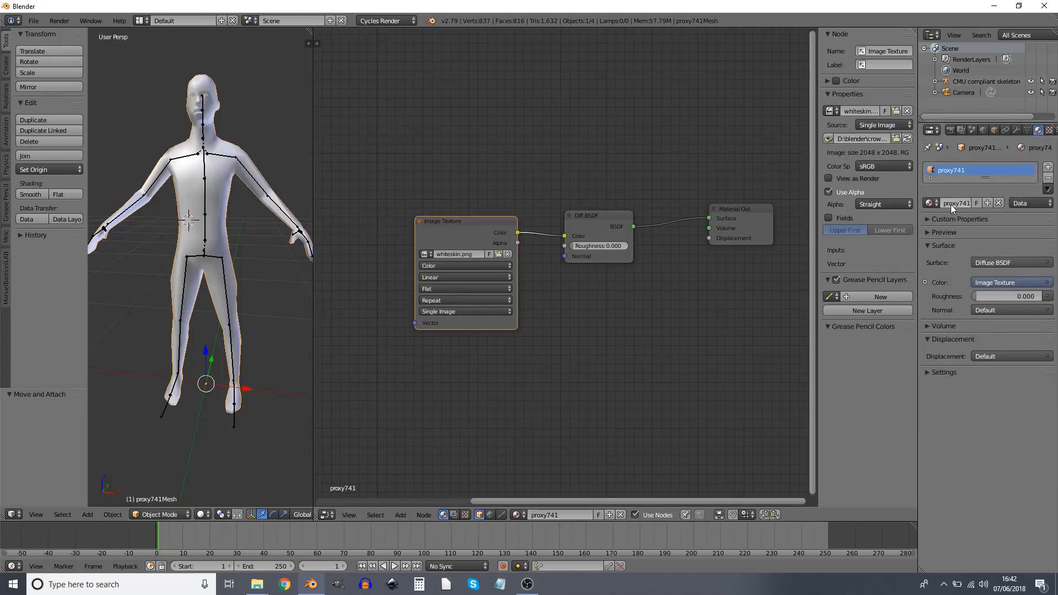
text(WhITESKIN)
key(Return)
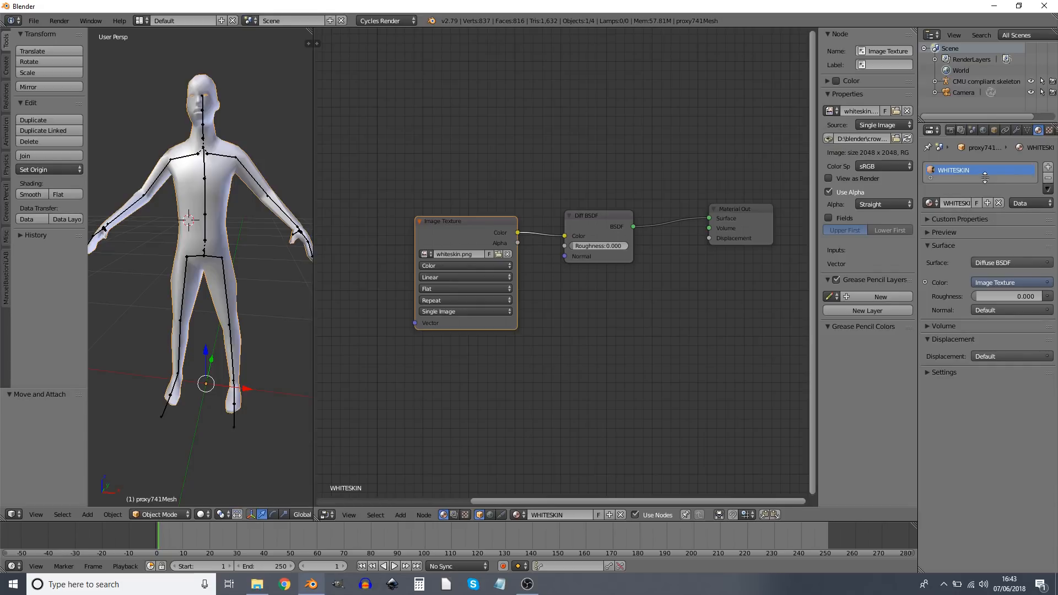
drag(985, 178, 986, 244)
click(1048, 166)
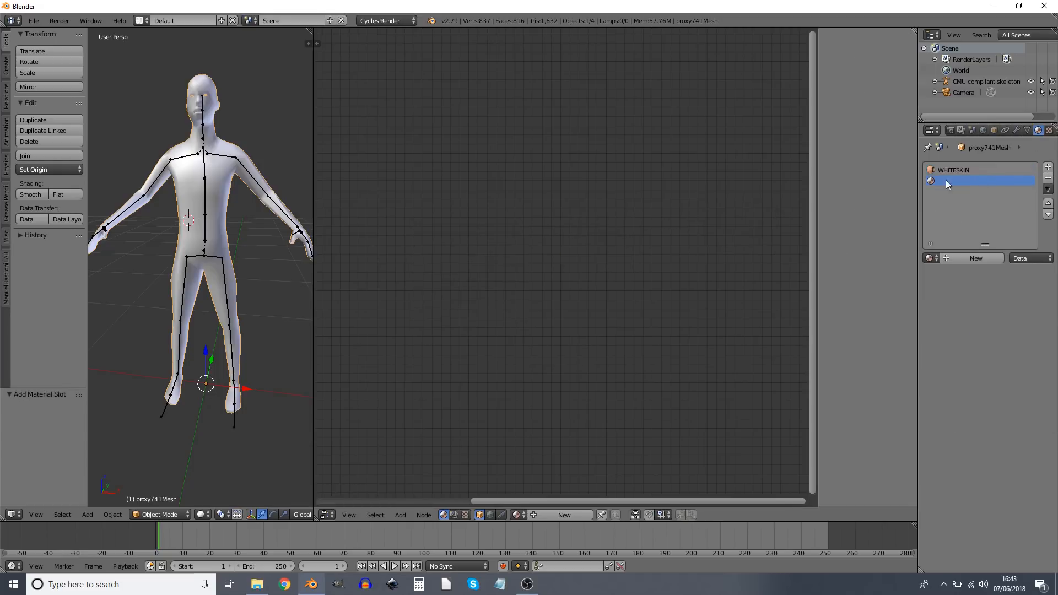
Create a material named top in the empty slot, and add another slot with a new material named troos.
click(957, 258)
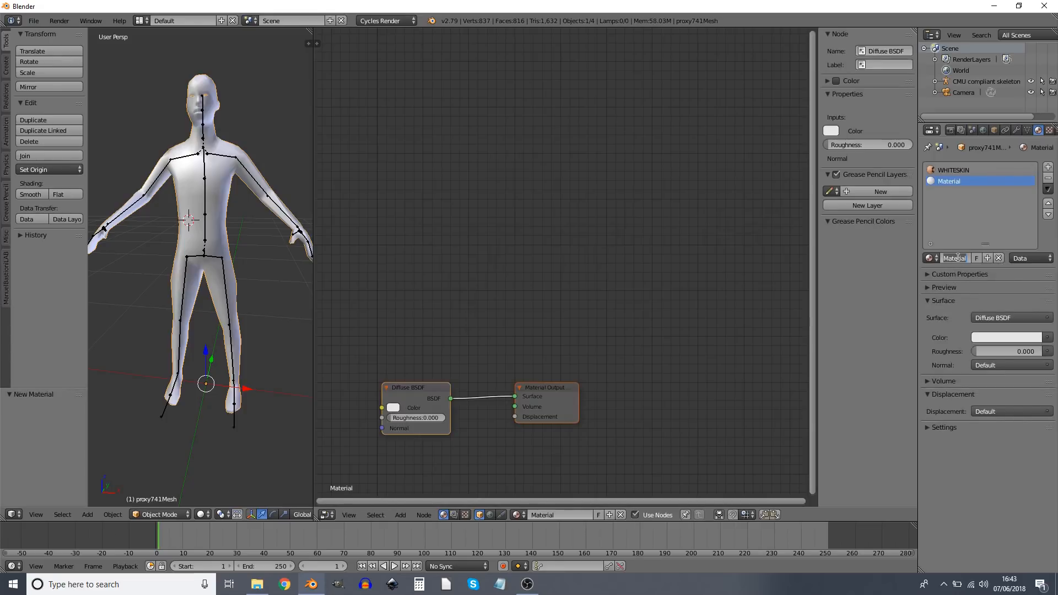
text(top)
key(Return)
click(1048, 167)
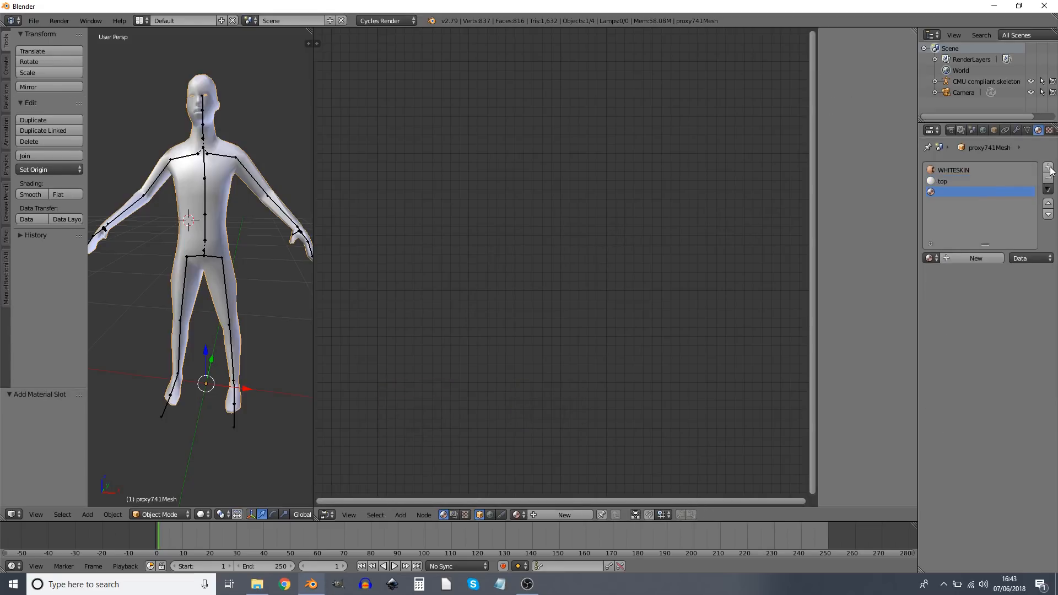
click(977, 259)
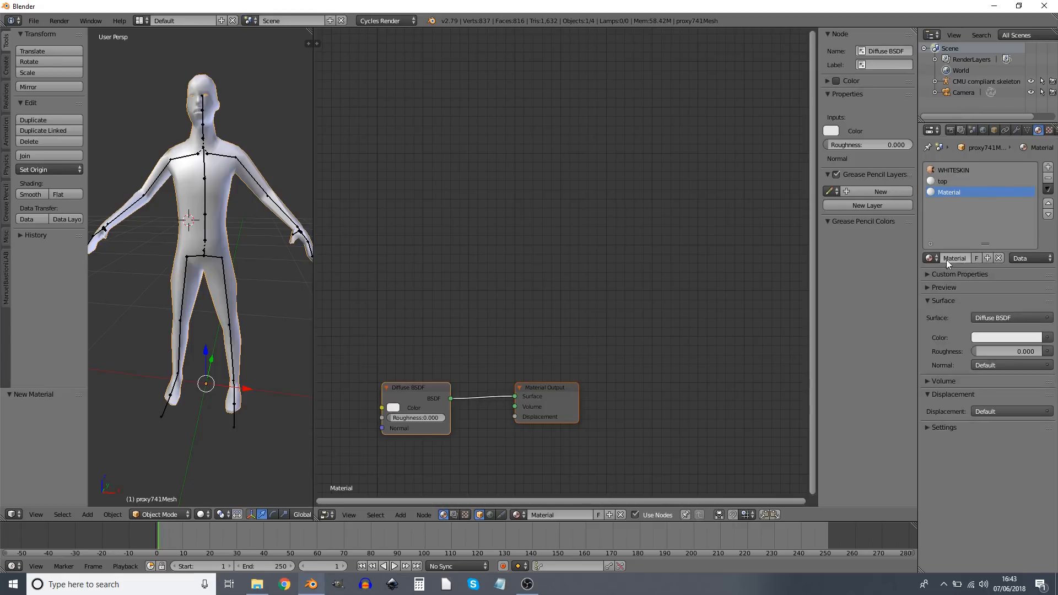
key(BackSpace)
text(troos)
key(Return)
Add a fourth material slot with a new material named shues.
click(1048, 166)
click(971, 255)
text(sh)
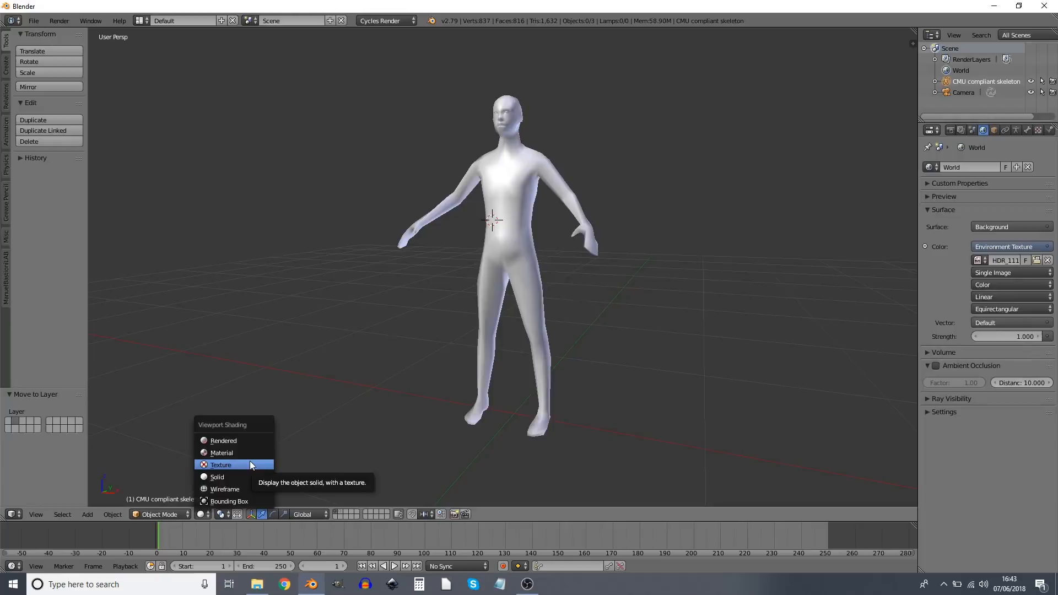
Inspect the body mesh's orientation in Edit Mode from several angles, and return to Object Mode.
click(250, 465)
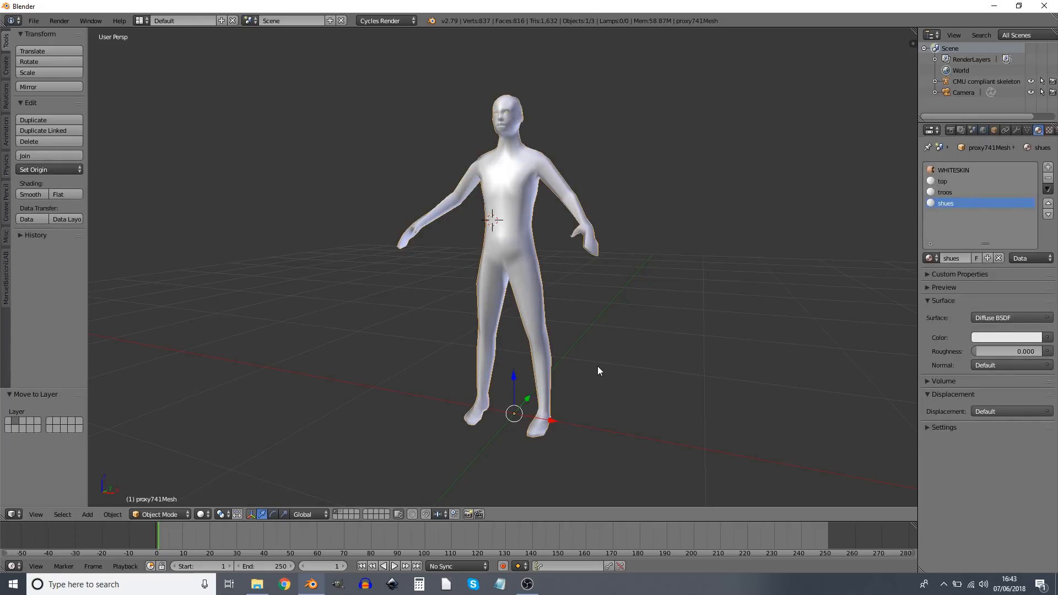
key(Tab)
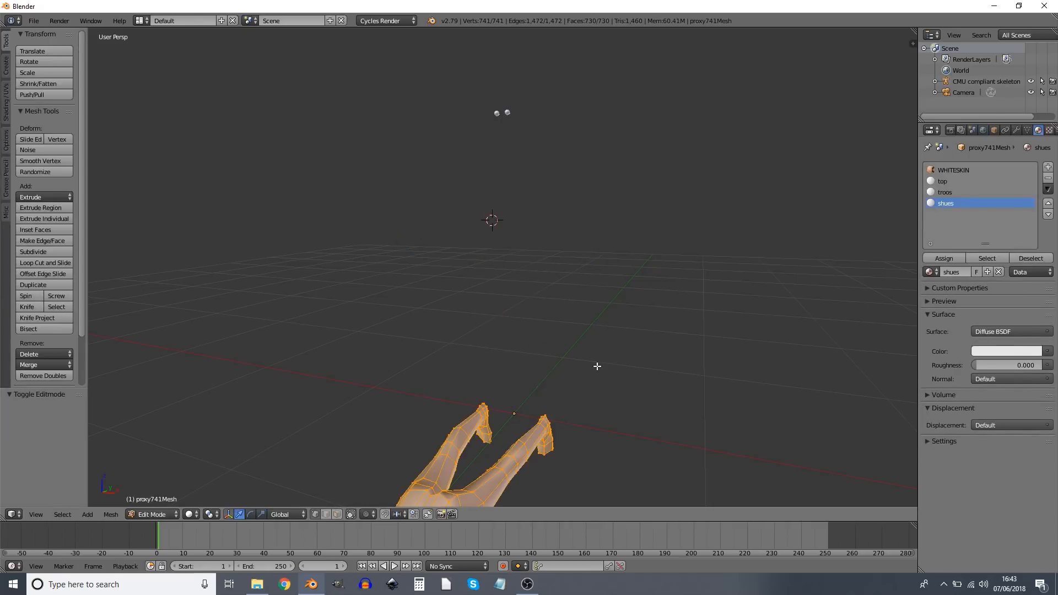
middle_drag(610, 428, 513, 389)
shift+middle_drag(460, 415, 594, 289)
middle_drag(593, 289, 670, 292)
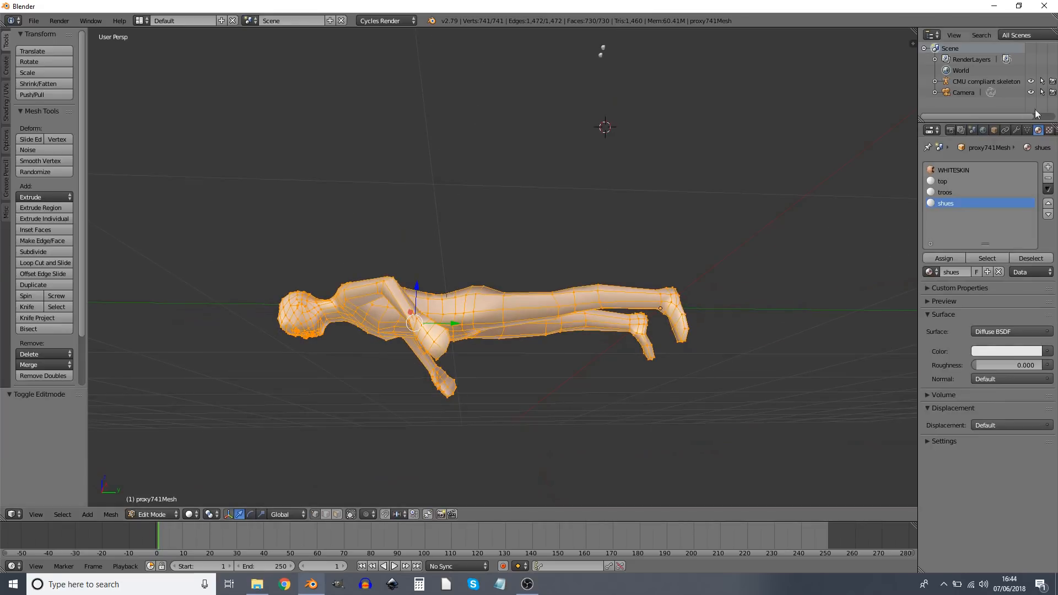
key(Tab)
scroll(606, 322, down, 5)
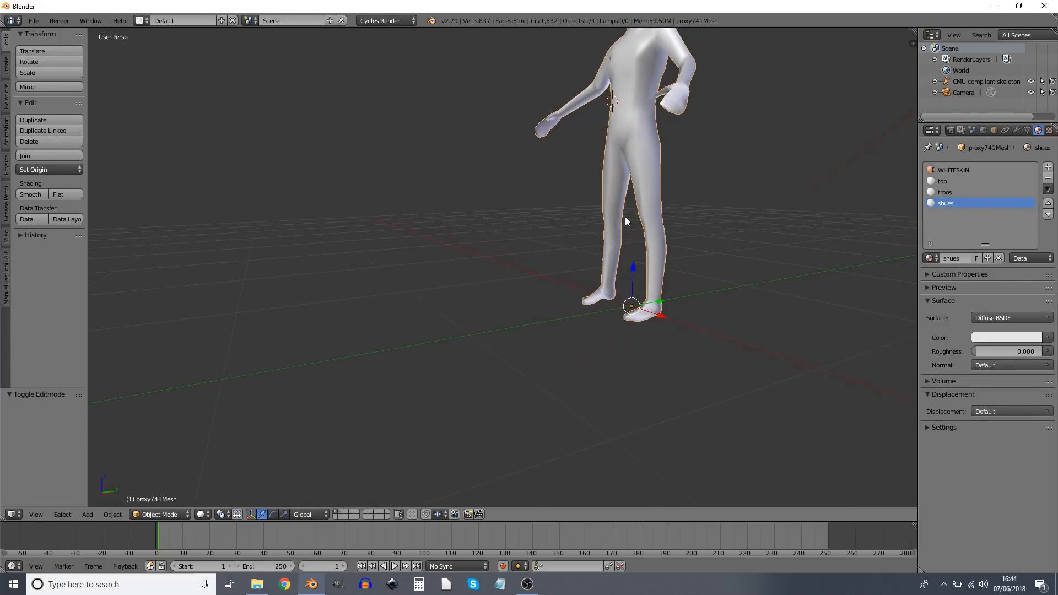
Show only the skeleton's layer and clear the armature's object rotation.
click(346, 513)
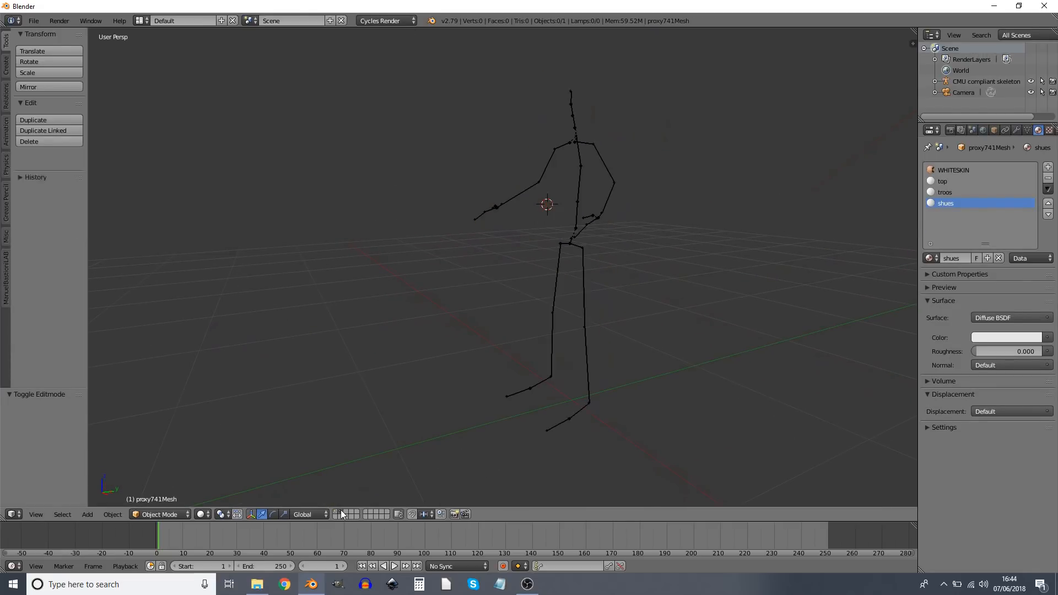
key(a)
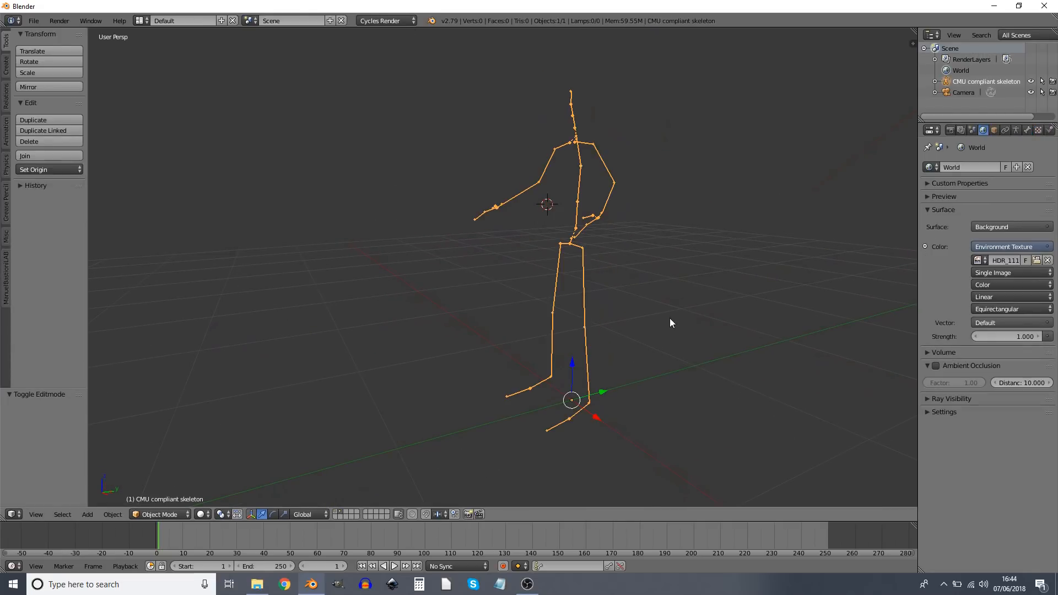
key(alt+r)
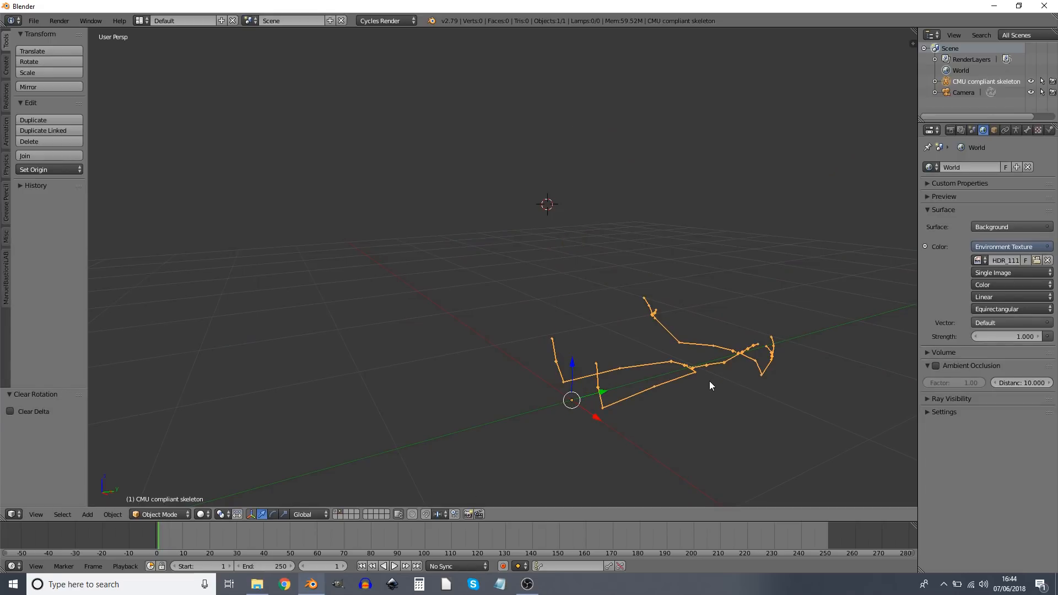
Put the skeleton in Pose Mode and clear the rotation and location of all its bones.
key(Tab)
click(164, 514)
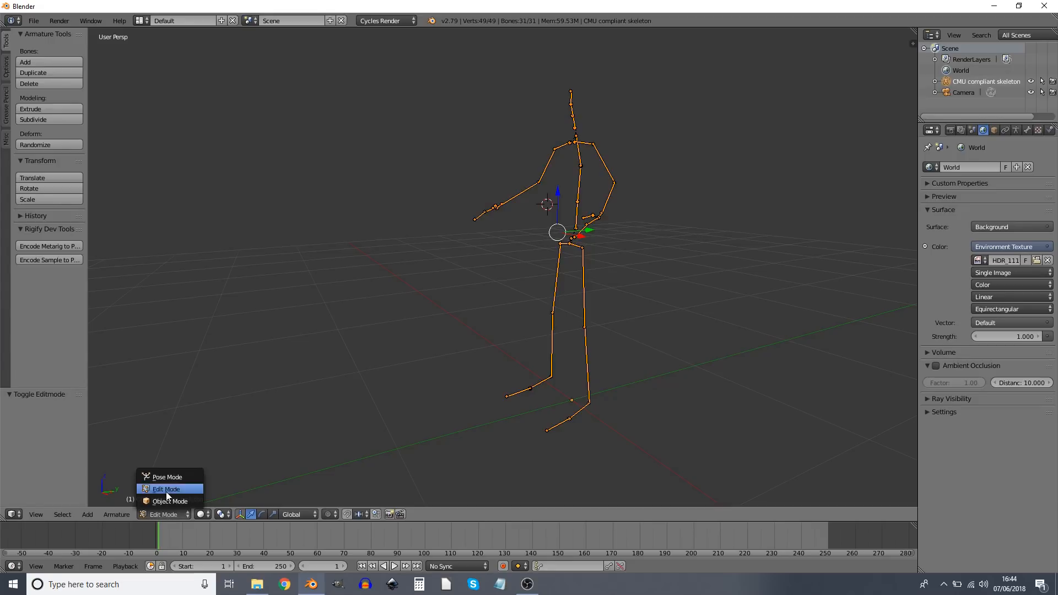
click(166, 490)
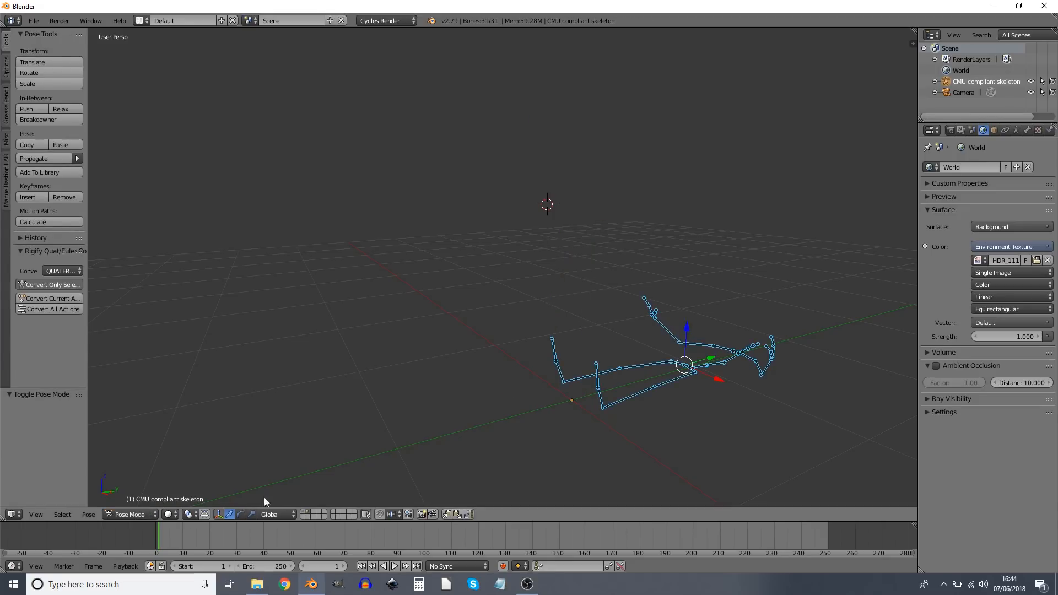
key(a)
key(a)
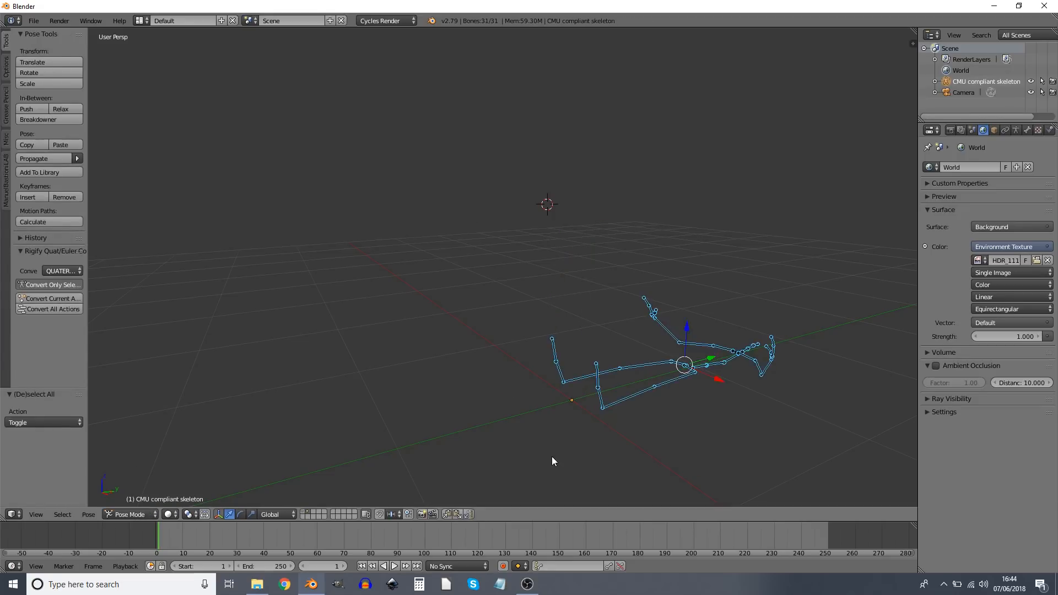
key(alt+r)
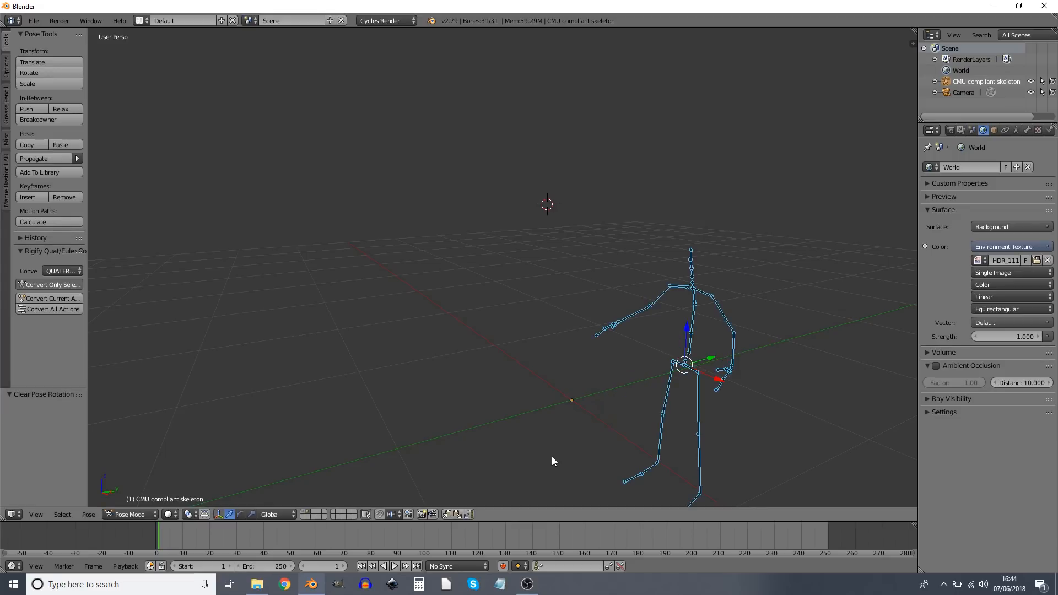
key(alt+g)
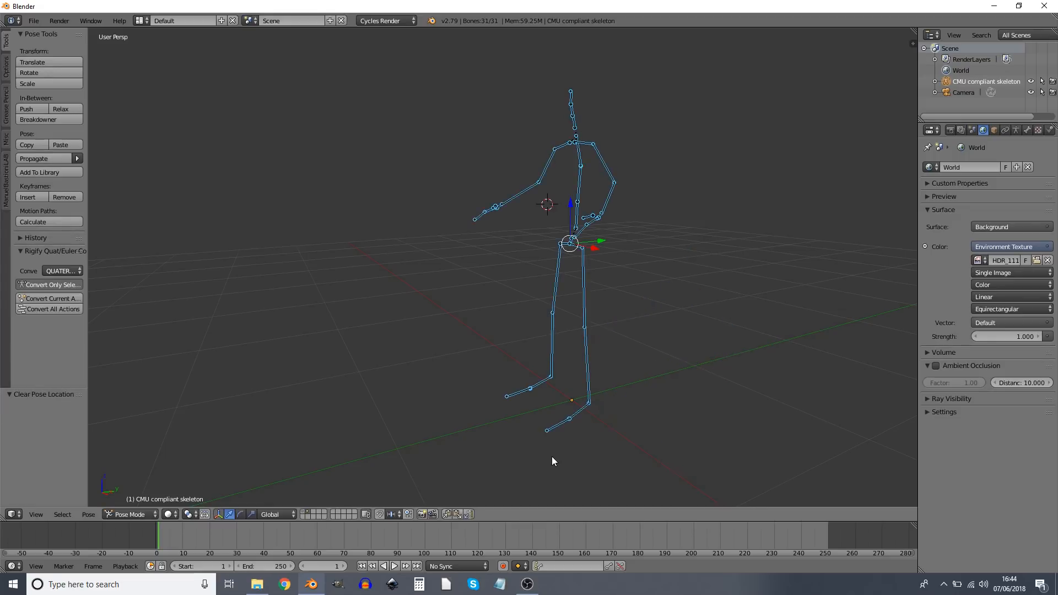
Show the body mesh's layer again and open the mesh in Edit Mode, viewed from the front.
middle_drag(622, 444, 492, 457)
click(304, 514)
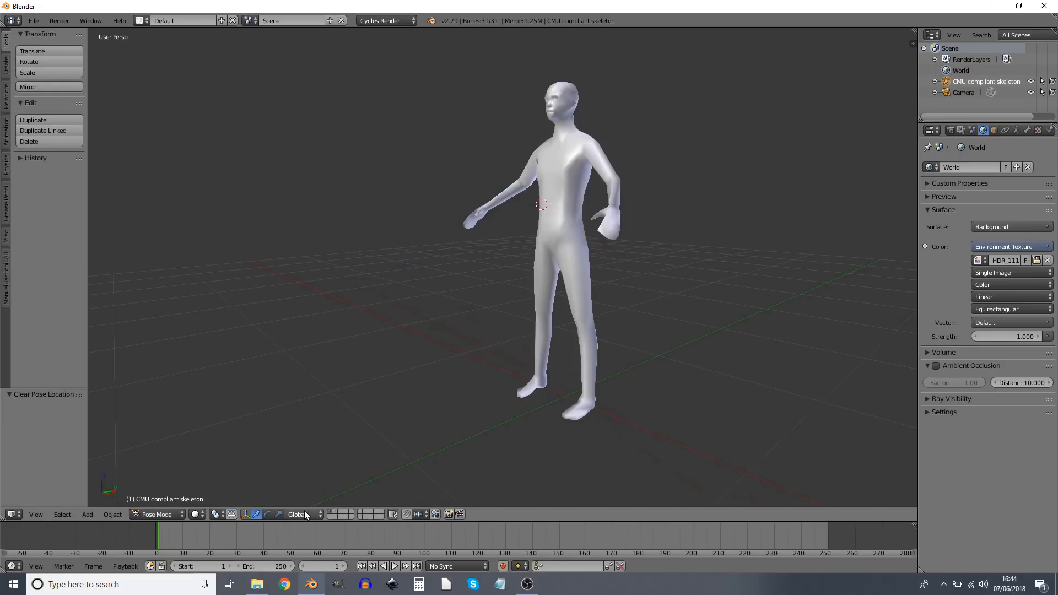
right_click(530, 342)
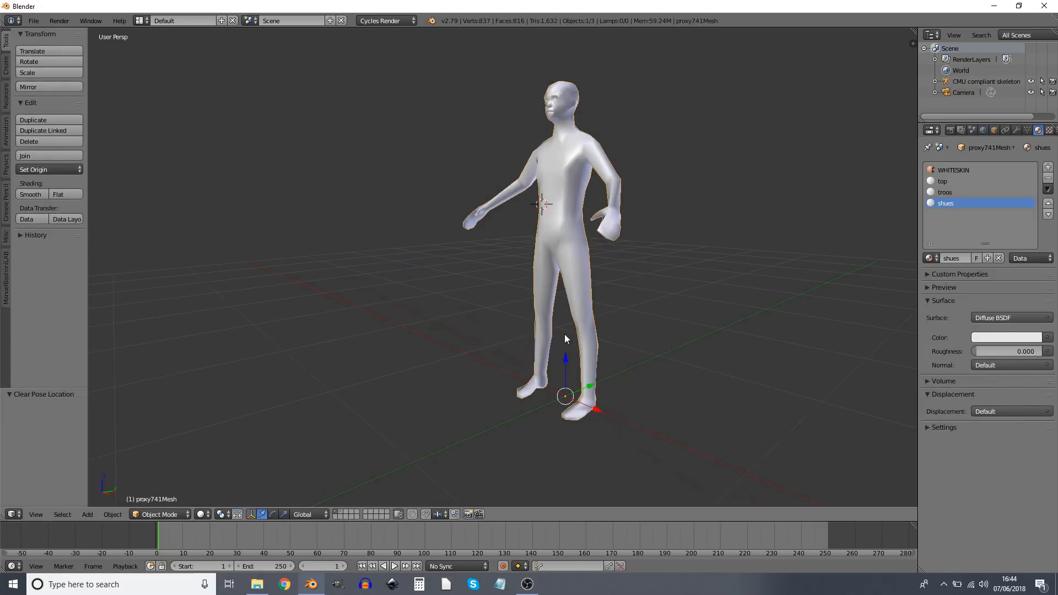
key(Tab)
middle_drag(587, 188, 494, 339)
scroll(557, 293, up, 2)
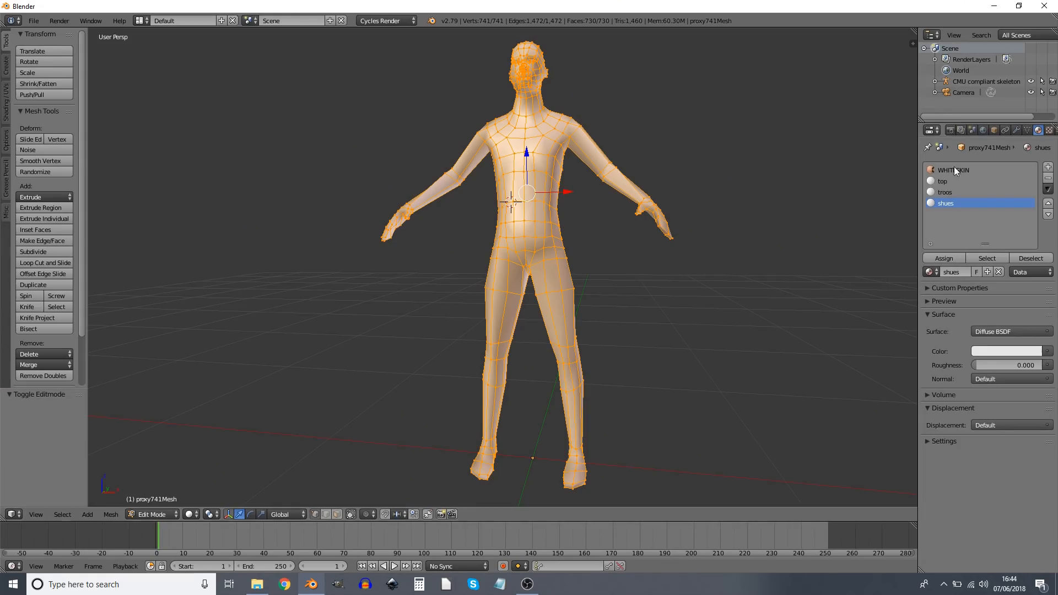
Color the top material red (R 0.800, G 0.024, B 0.024) and copy that color to its viewport color.
click(970, 180)
click(1008, 351)
click(982, 263)
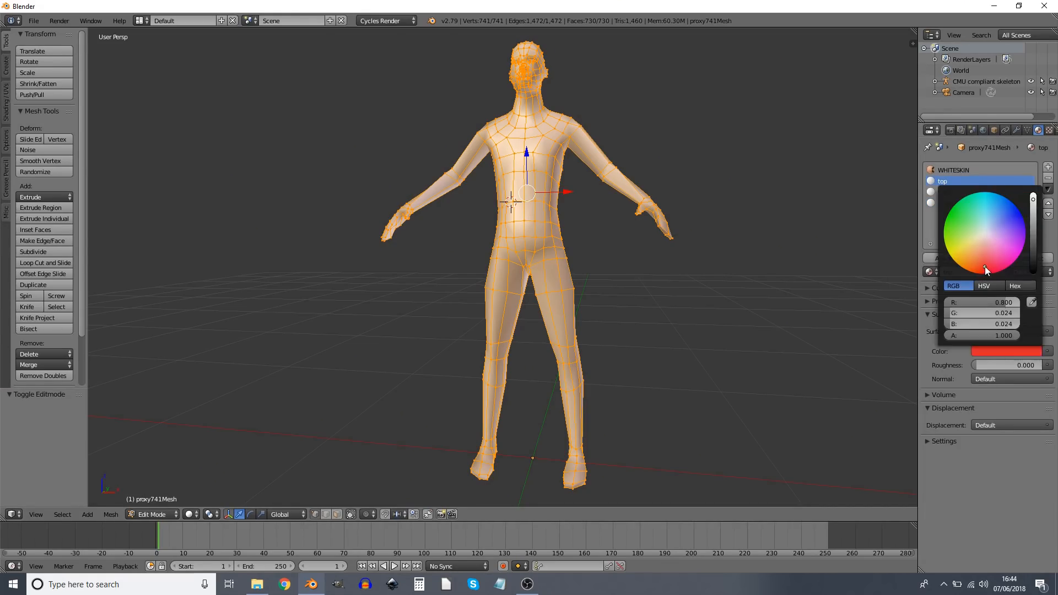
click(951, 441)
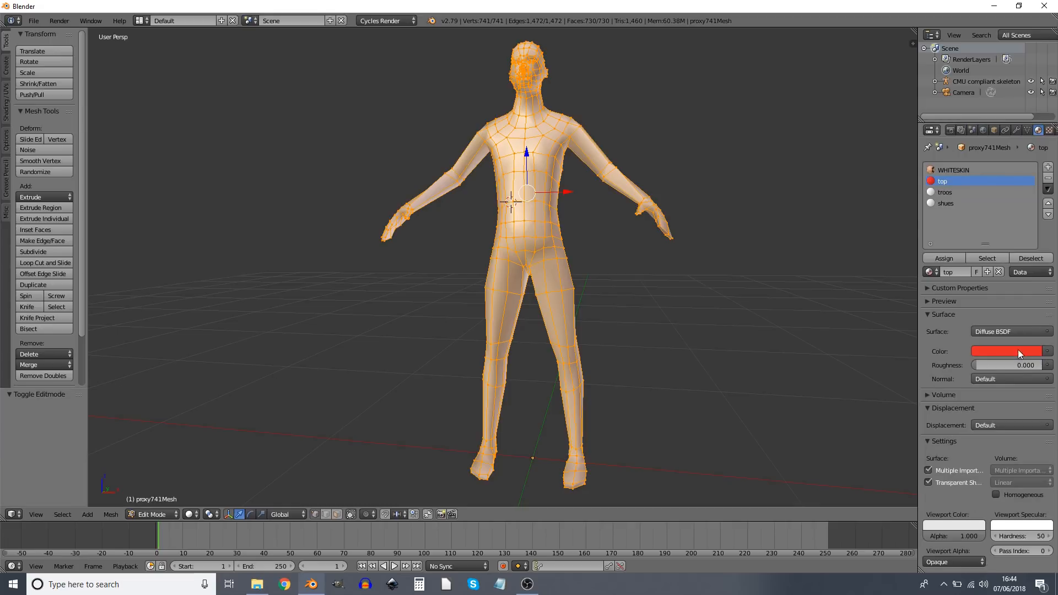
key(ctrl+c)
key(ctrl+v)
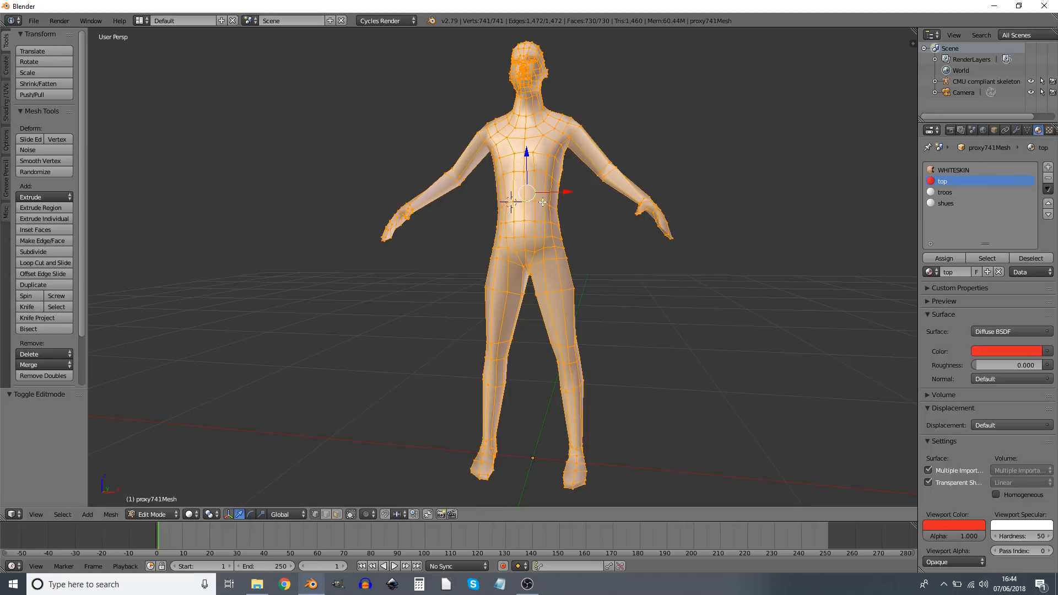
Set the troos material's surface color to blue.
click(944, 193)
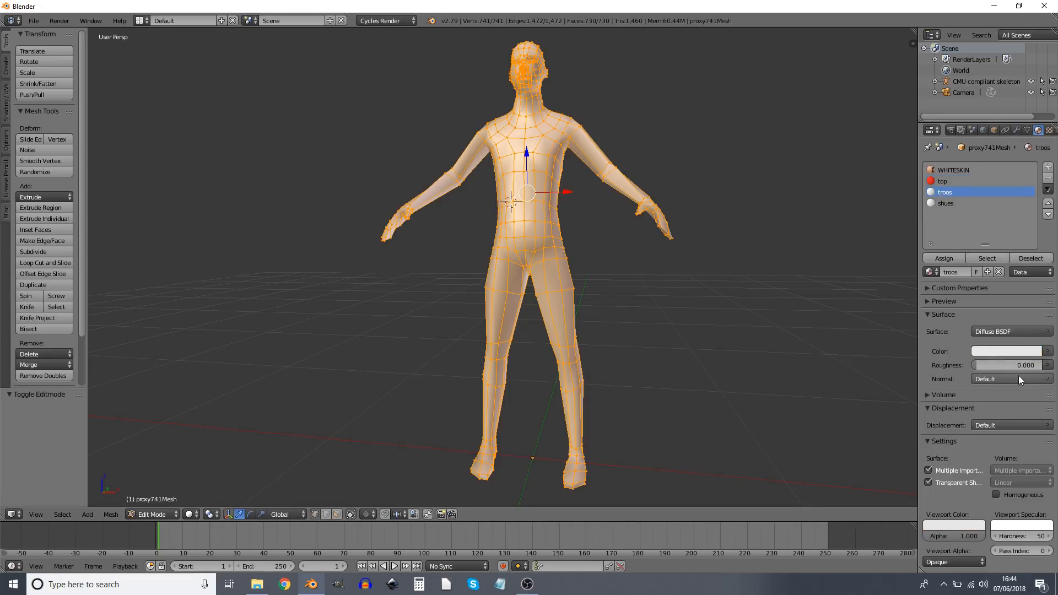
click(1004, 354)
click(1009, 219)
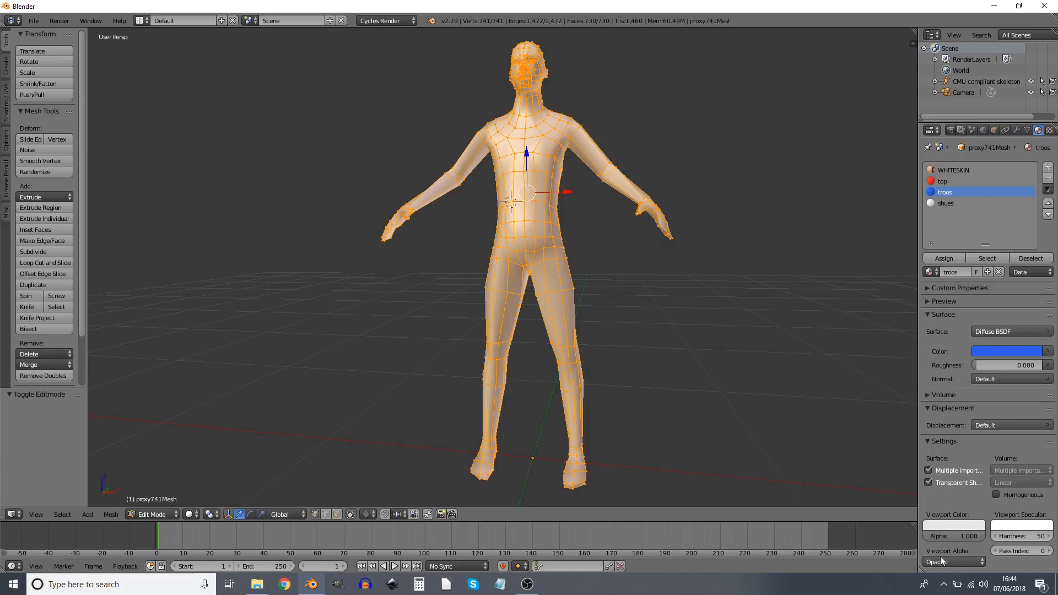
Set the shues material's surface color to dark brown and copy it to the viewport color.
click(948, 205)
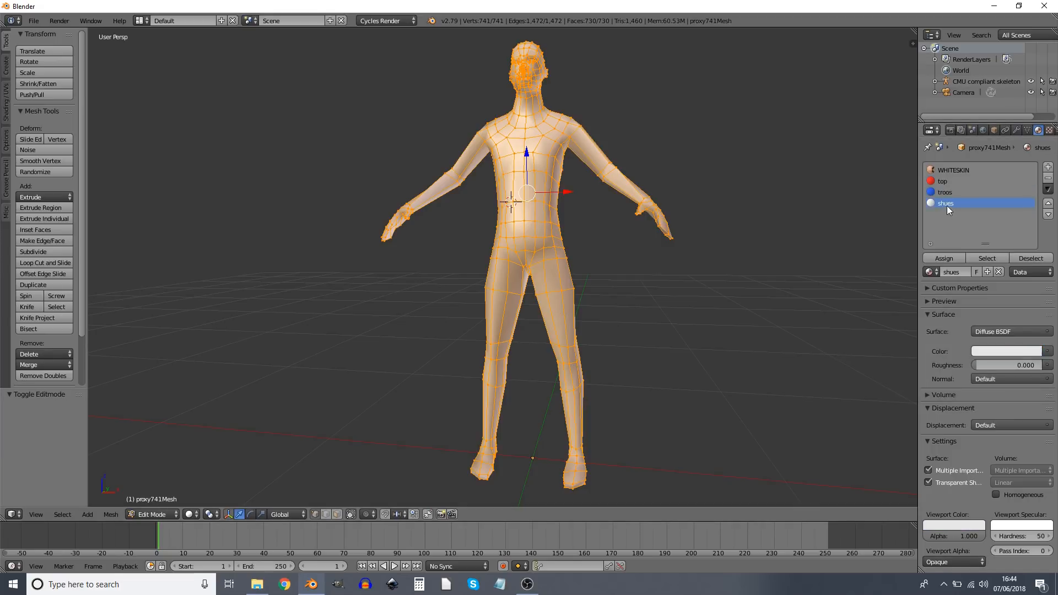
click(1012, 352)
click(1033, 245)
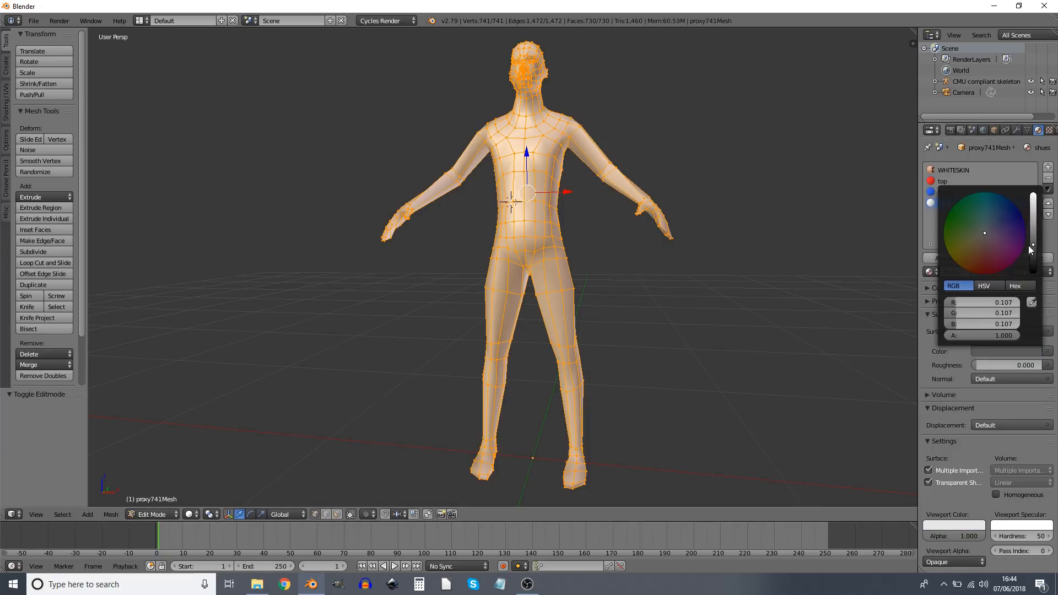
drag(998, 250, 981, 253)
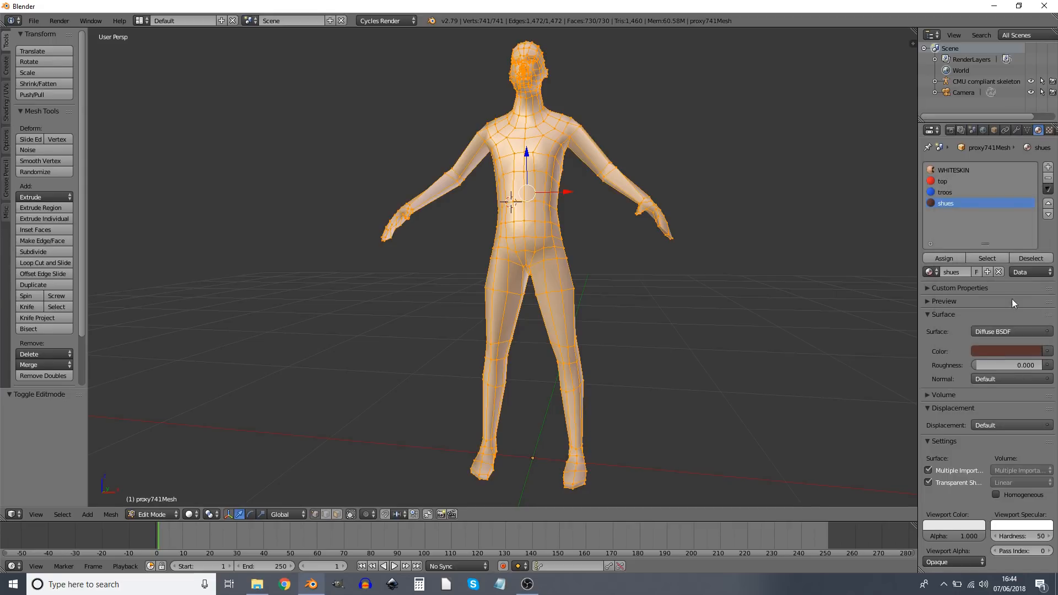
key(ctrl+c)
key(ctrl+v)
Switch to the front orthographic view and move the camera blocking the character to the second layer.
middle_drag(583, 288, 539, 333)
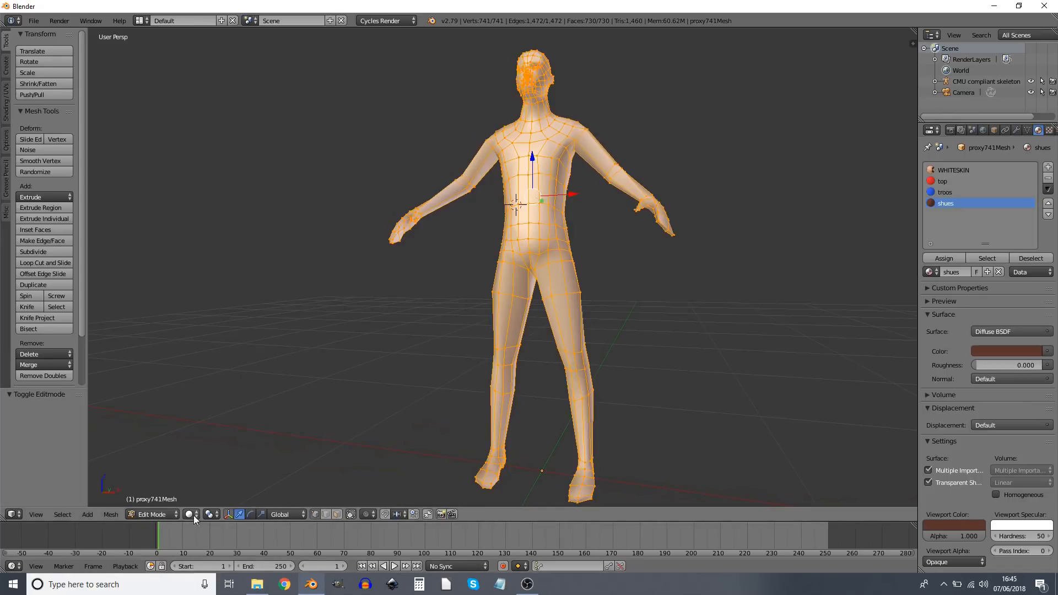
key(Tab)
key(Tab)
key(KP_1)
key(KP_5)
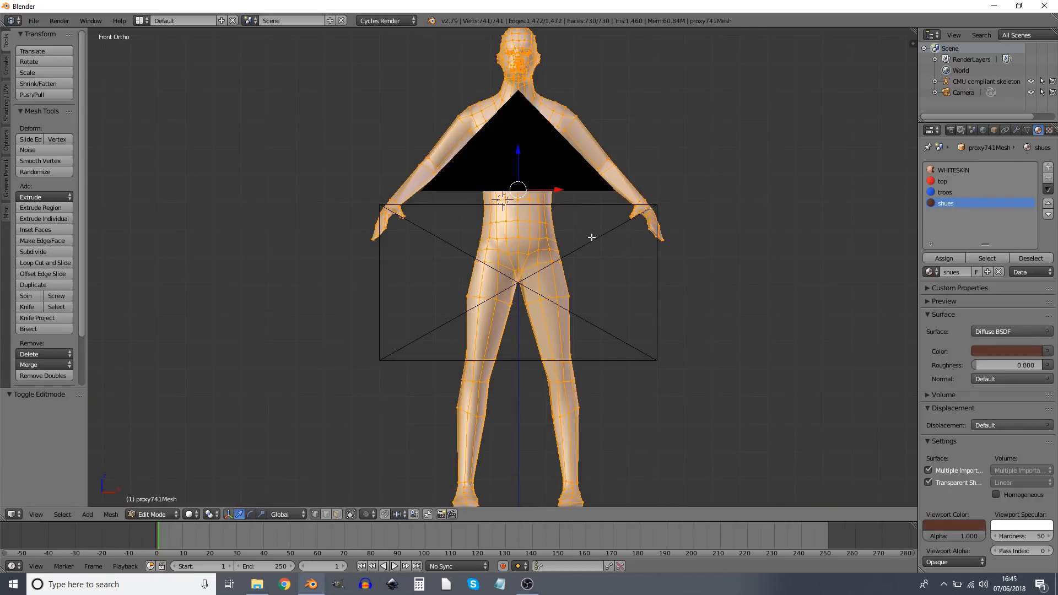
scroll(630, 264, down, 2)
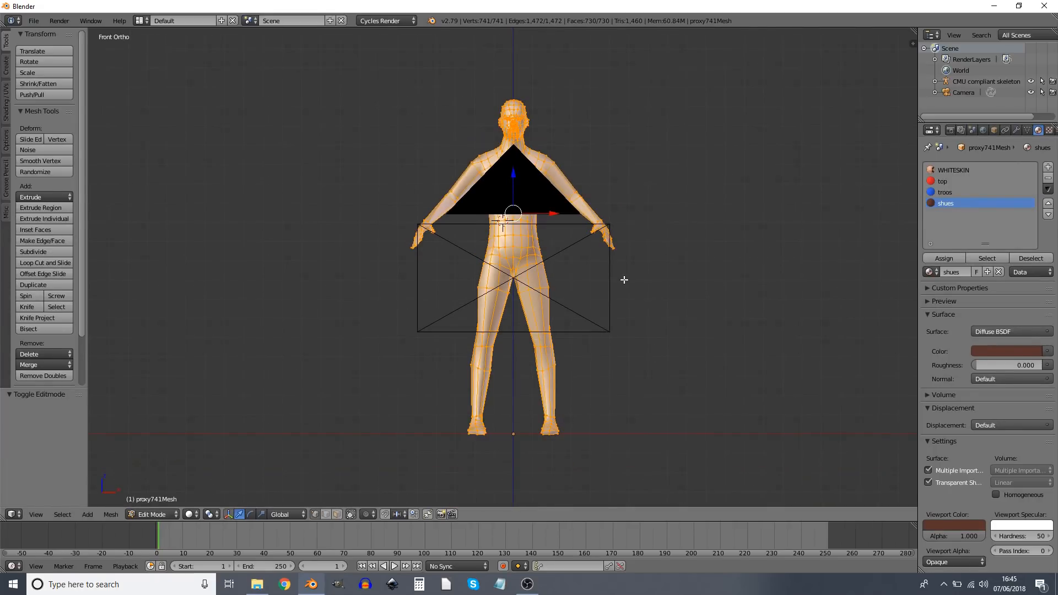
key(Tab)
right_click(512, 181)
key(m)
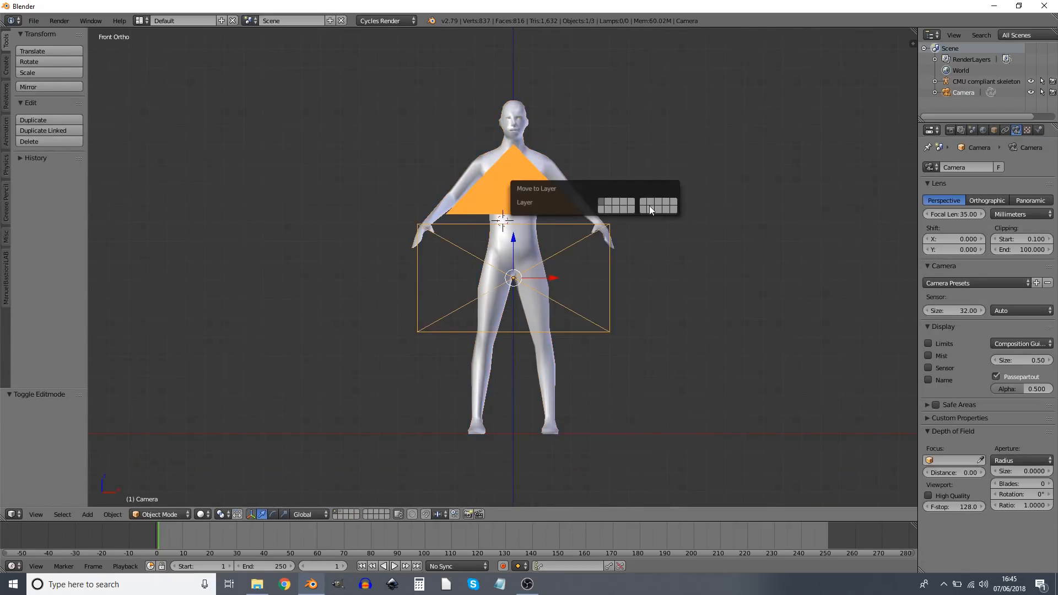
click(609, 203)
Open the body mesh in Edit Mode and deselect all of its geometry.
right_click(553, 255)
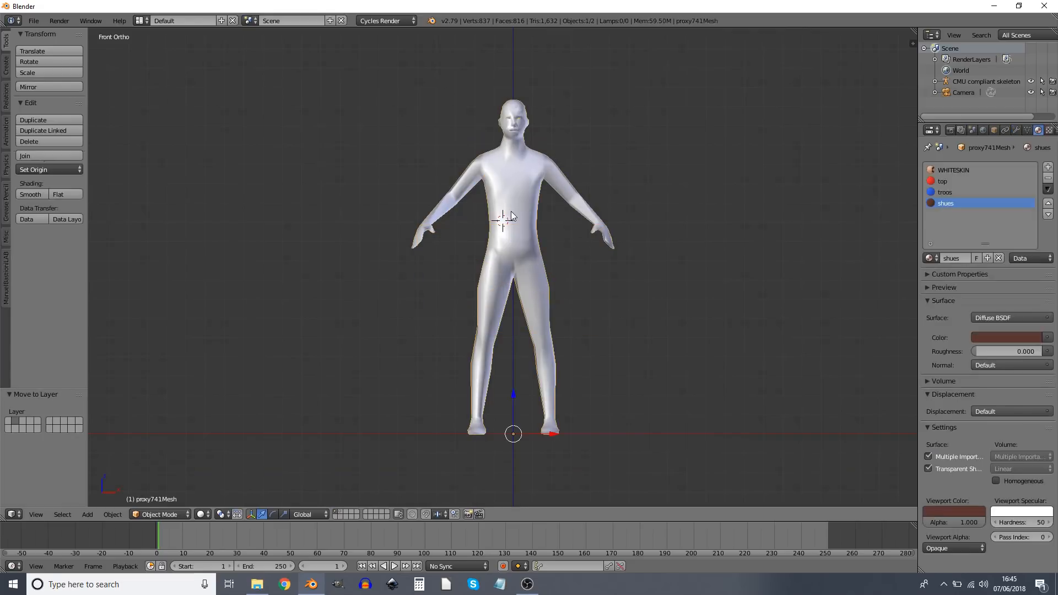
key(Tab)
scroll(555, 256, up, 2)
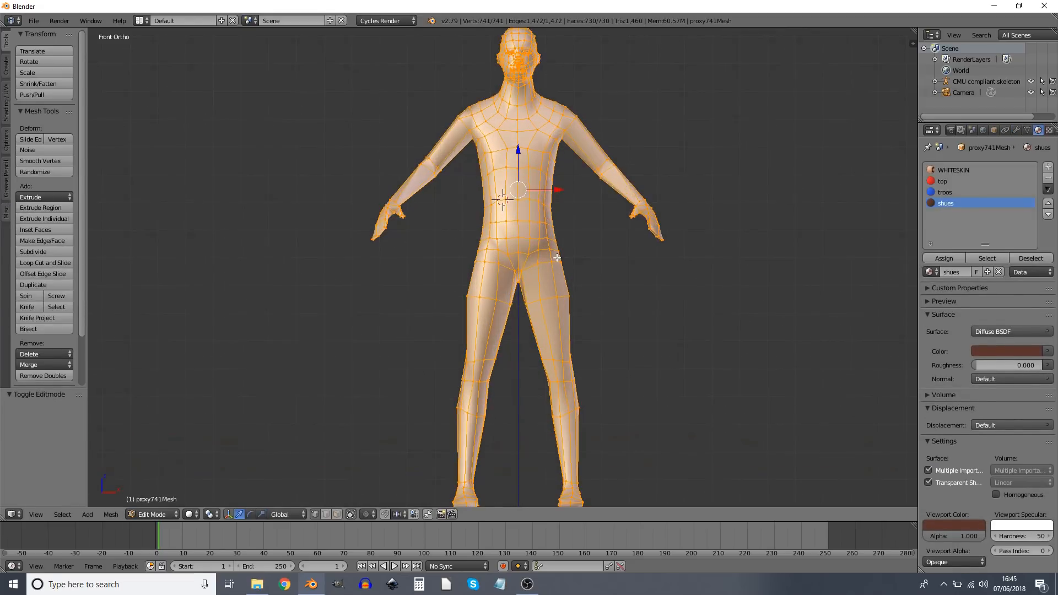
scroll(557, 257, down, 1)
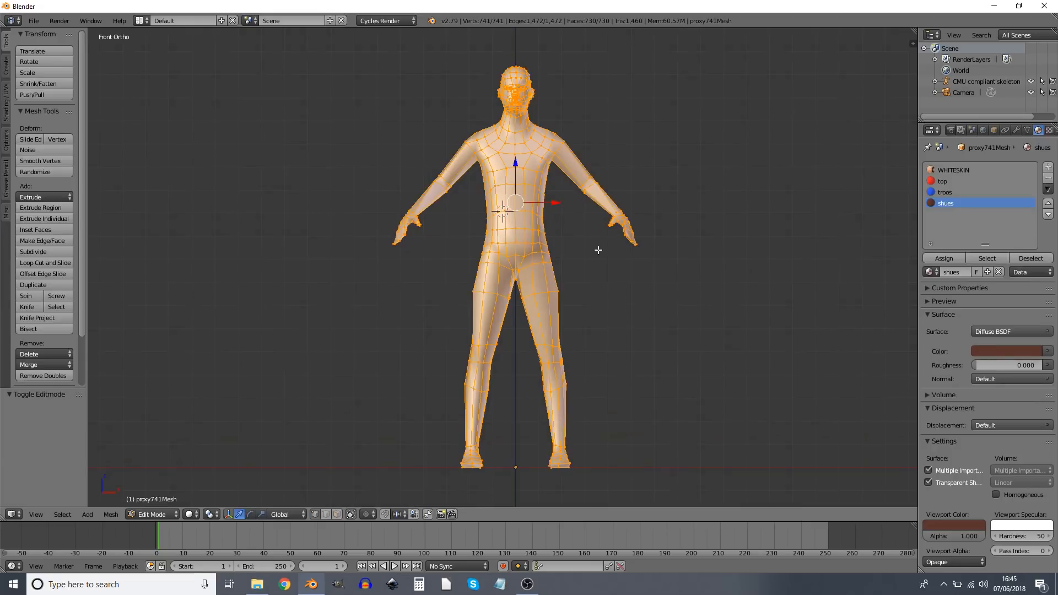
key(Tab)
key(Tab)
key(a)
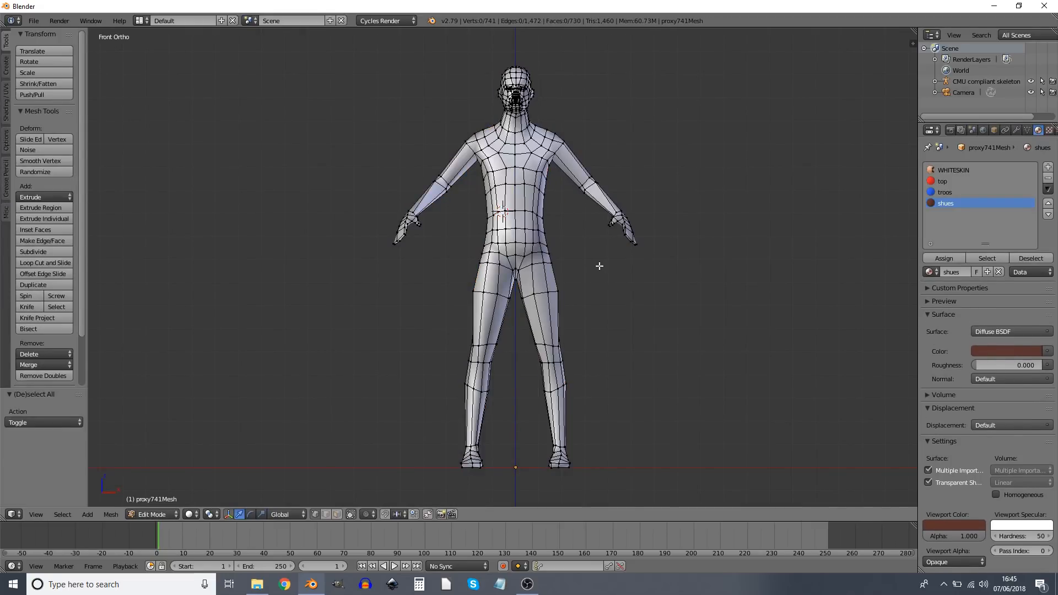
Add a loop cut around the character's left forearm, slide it down to the wrist and fatten it by -0.114 as a sleeve cuff.
key(ctrl+r)
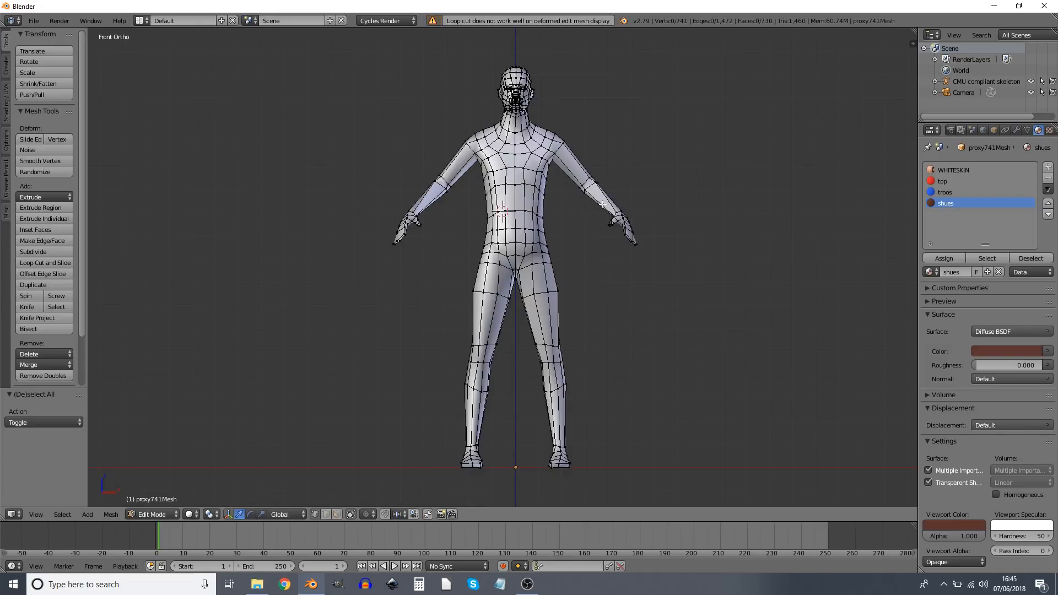
key(a)
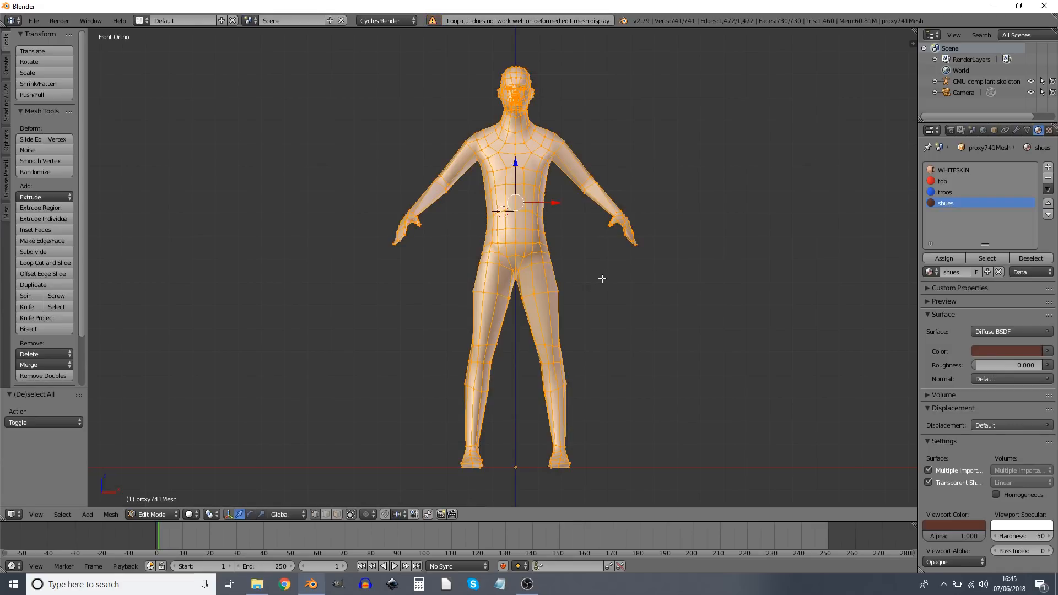
key(ctrl+r)
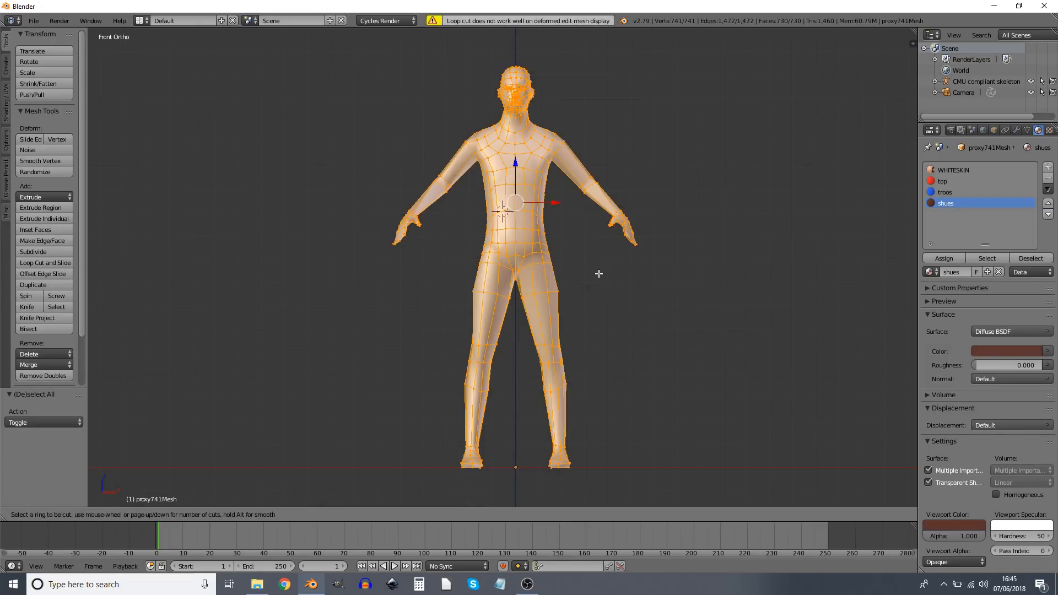
click(604, 200)
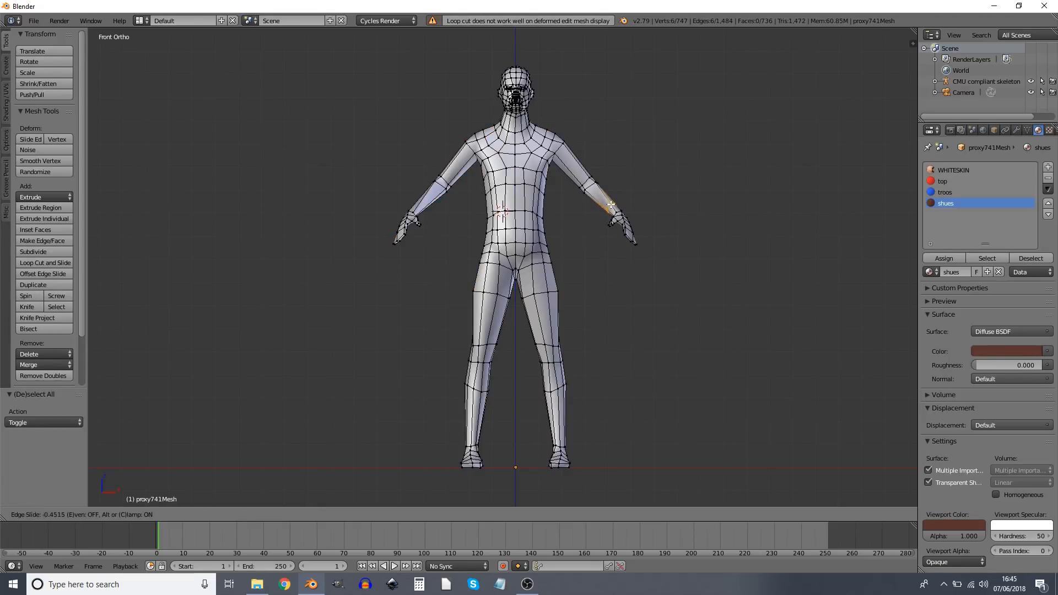
click(632, 229)
key(shift+Up)
key(shift+Up)
key(shift+Up)
key(shift+Up)
key(shift+Up)
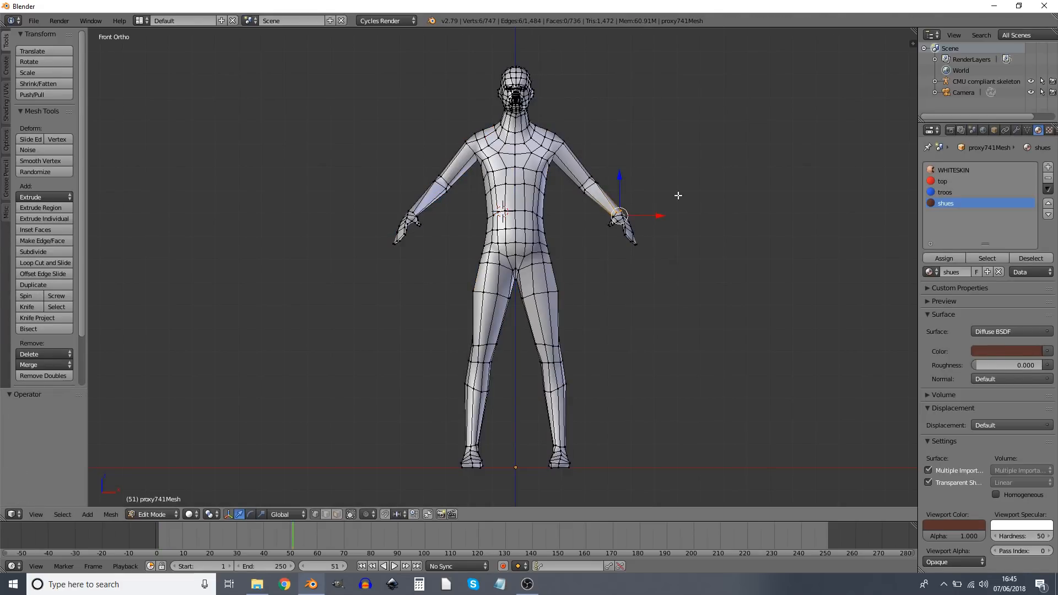
key(alt+s)
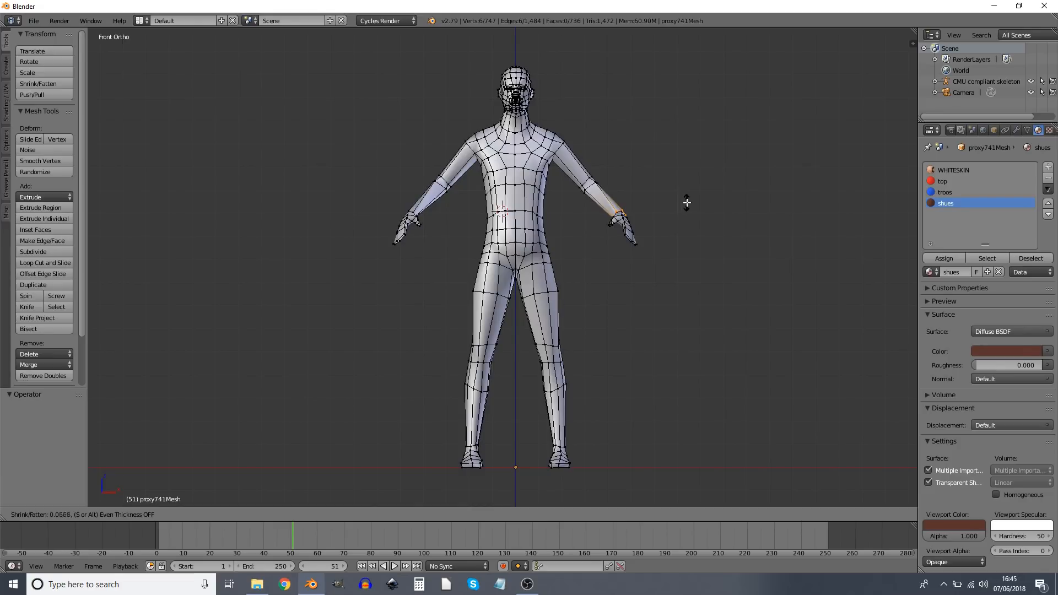
click(691, 211)
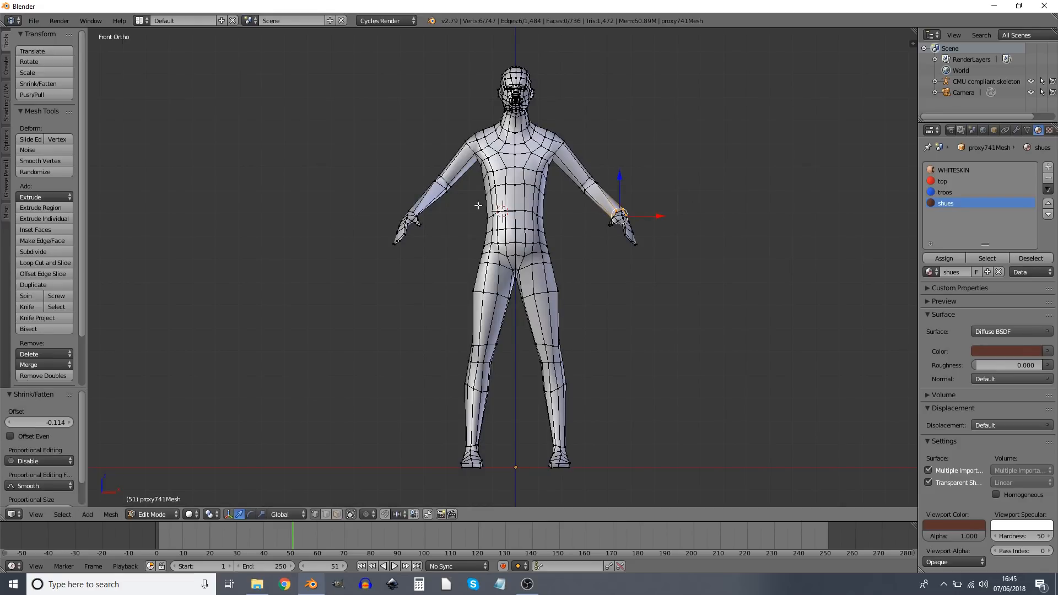
Add a loop cut around the right forearm, slide it to the wrist and fatten it into a matching sleeve cuff.
key(ctrl+r)
click(428, 201)
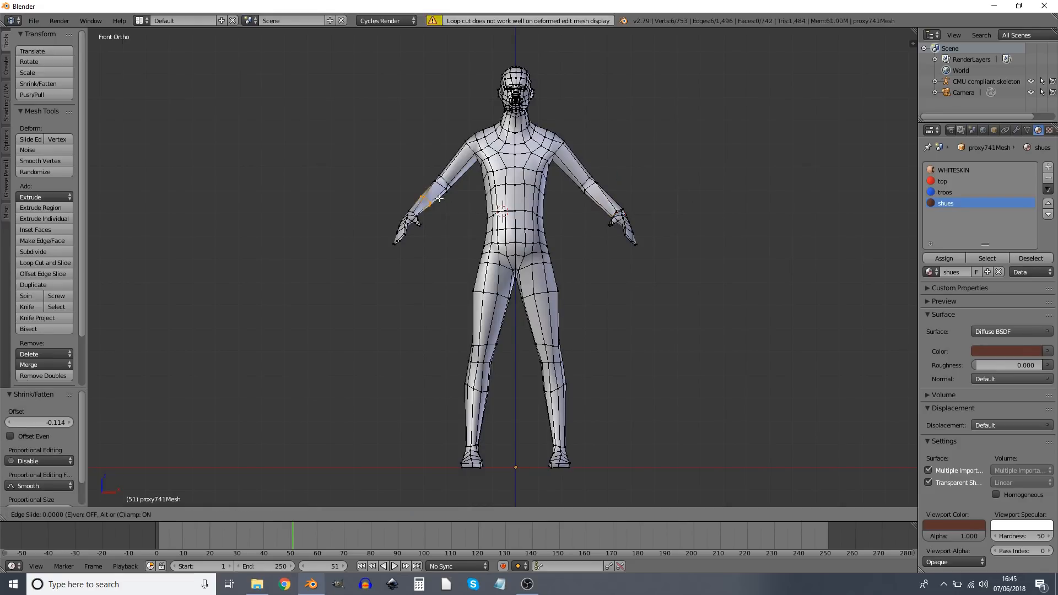
click(435, 228)
key(alt+s)
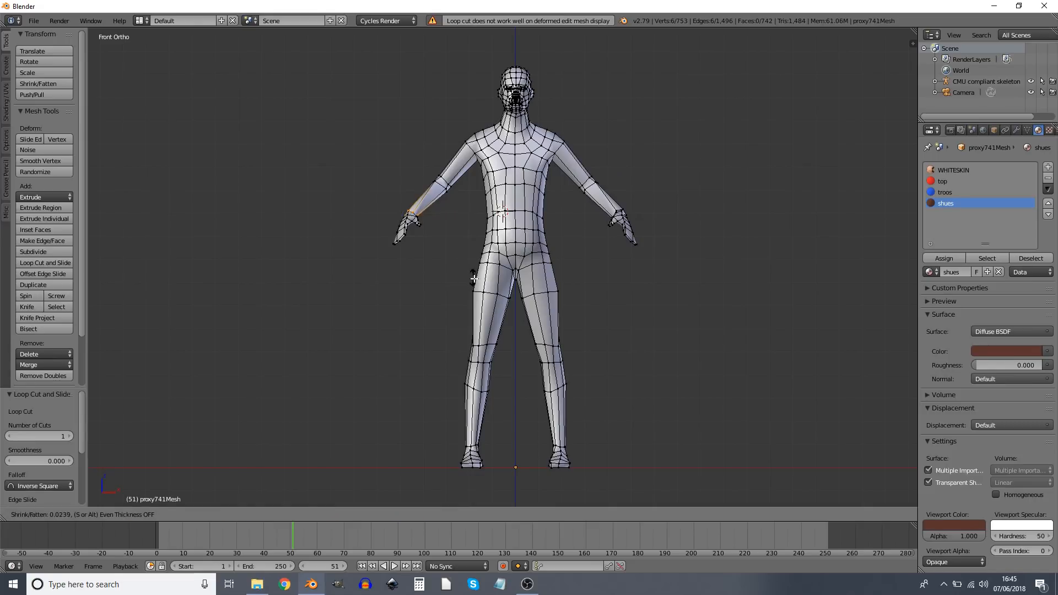
click(486, 285)
Add a loop cut around the neck, fatten it into a collar, smooth its vertices and check the shape in Object Mode.
scroll(546, 165, up, 1)
key(ctrl+r)
click(529, 92)
click(530, 99)
key(alt+s)
click(573, 138)
click(40, 161)
key(Tab)
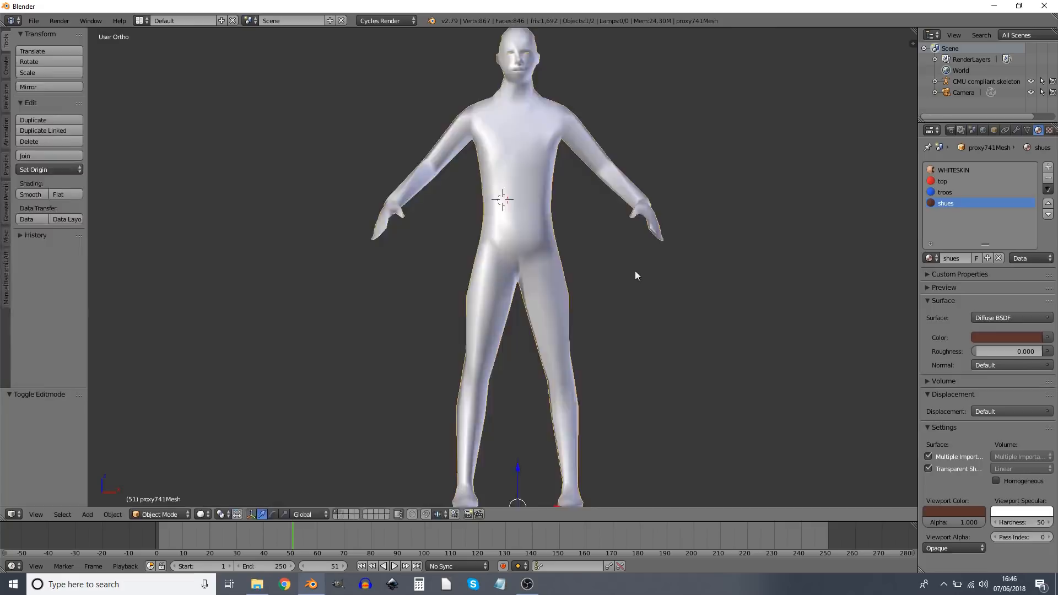
Add a loop cut around the body's waist in Edit Mode and fatten it to form the hem of the top.
key(Tab)
scroll(636, 270, down, 1)
key(ctrl+r)
click(542, 239)
click(543, 242)
key(alt+s)
click(566, 424)
Add a loop cut around the left lower leg, slide it to the ankle and fatten and move it as a trouser cuff.
key(ctrl+r)
click(586, 413)
click(609, 446)
key(alt+s)
click(754, 470)
drag(557, 408, 557, 406)
click(601, 452)
Add a loop cut at the right ankle, fatten it, move it down and scale it to form the second trouser cuff.
key(ctrl+r)
click(492, 423)
click(499, 447)
key(alt+s)
click(630, 466)
drag(513, 447, 515, 447)
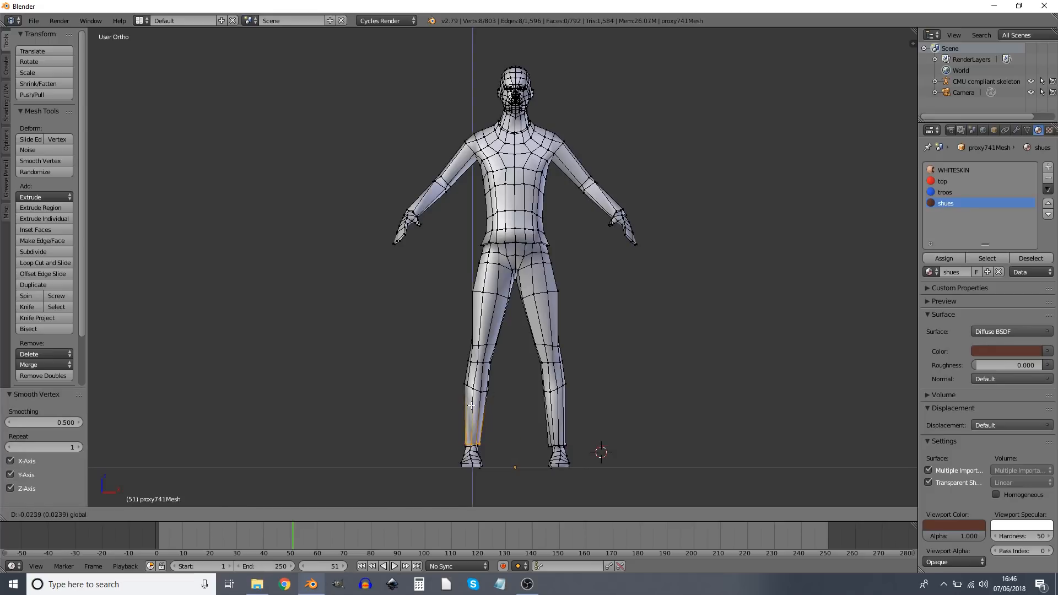
key(s)
click(619, 438)
Switch to face selection and select the face loops around the waist, mid-torso, collar and both elbows.
key(ctrl+Tab)
key(3)
alt+right_click(527, 212)
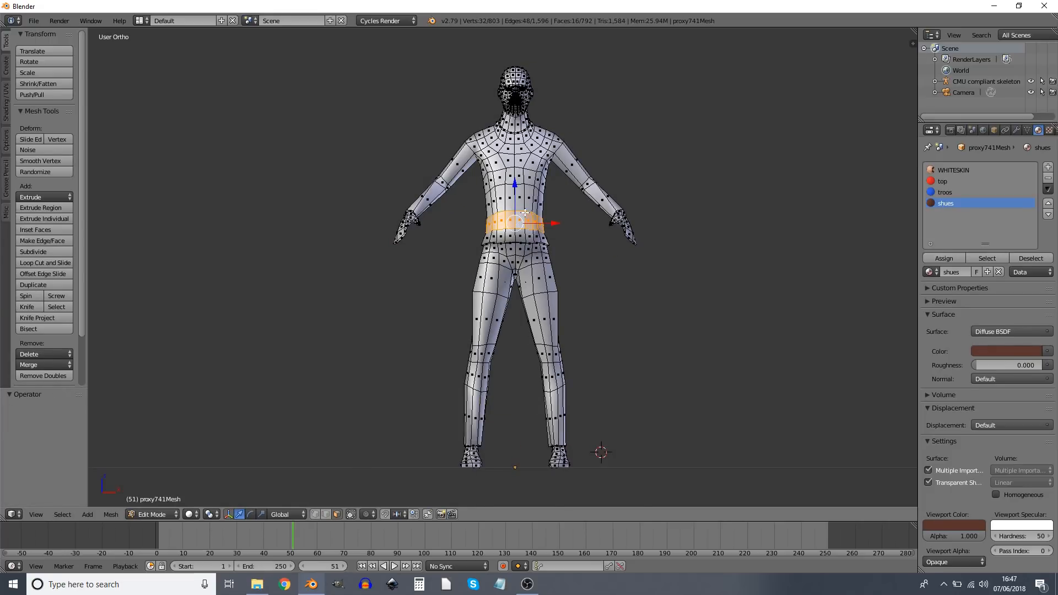
alt+shift+right_click(526, 144)
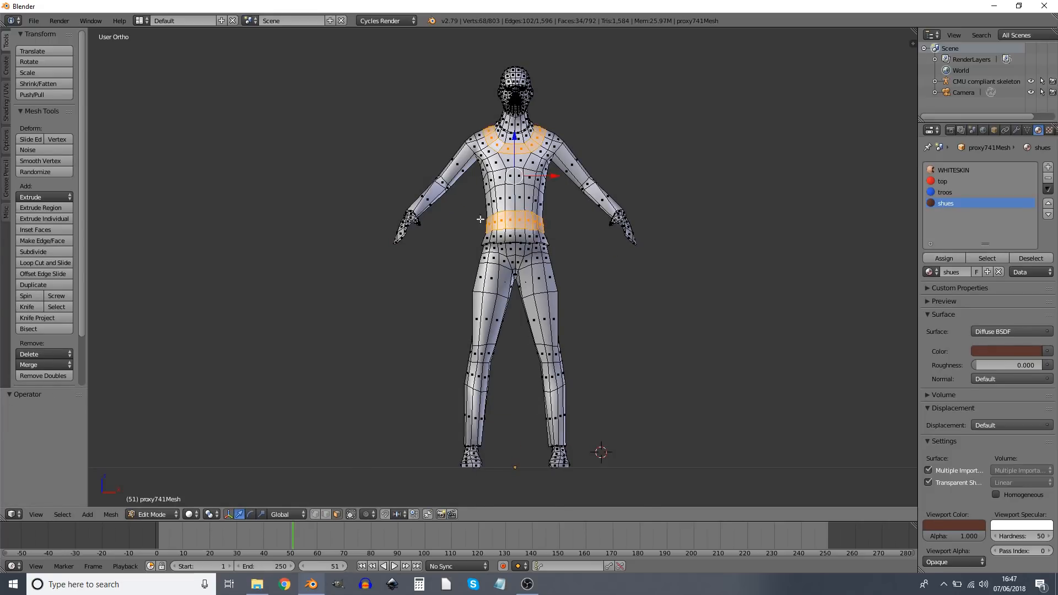
alt+shift+right_click(445, 186)
key(ctrl+z)
alt+shift+right_click(448, 187)
alt+shift+right_click(599, 189)
key(ctrl+z)
alt+shift+right_click(585, 188)
alt+shift+right_click(539, 179)
key(ctrl+z)
alt+shift+right_click(534, 179)
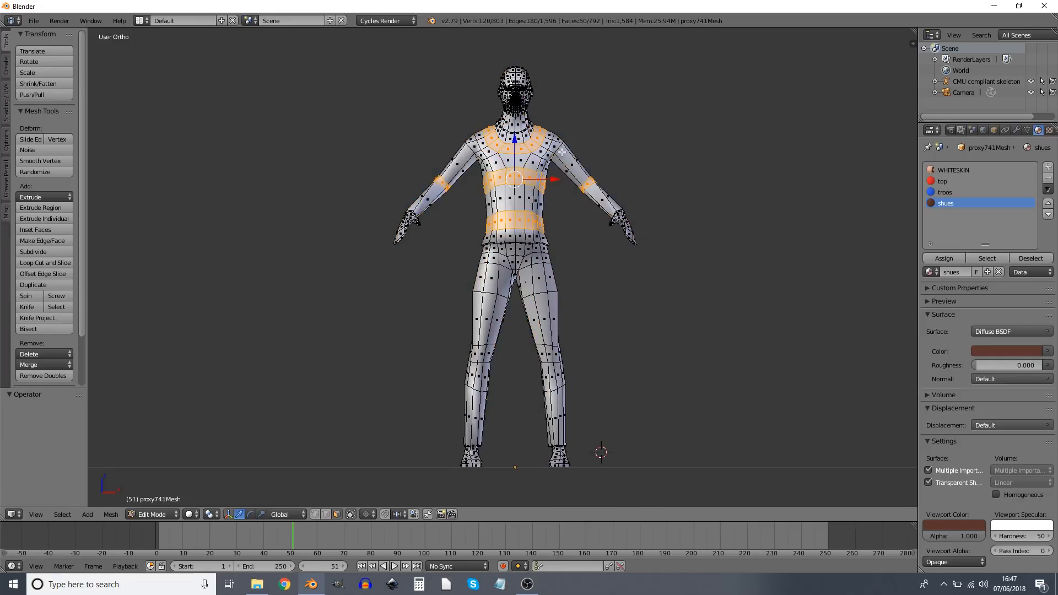
Add the faces of both upper arms and the upper torso, front and back, to the selection.
alt+shift+right_click(569, 167)
alt+shift+right_click(458, 165)
middle_drag(607, 177, 400, 168)
alt+shift+right_click(481, 174)
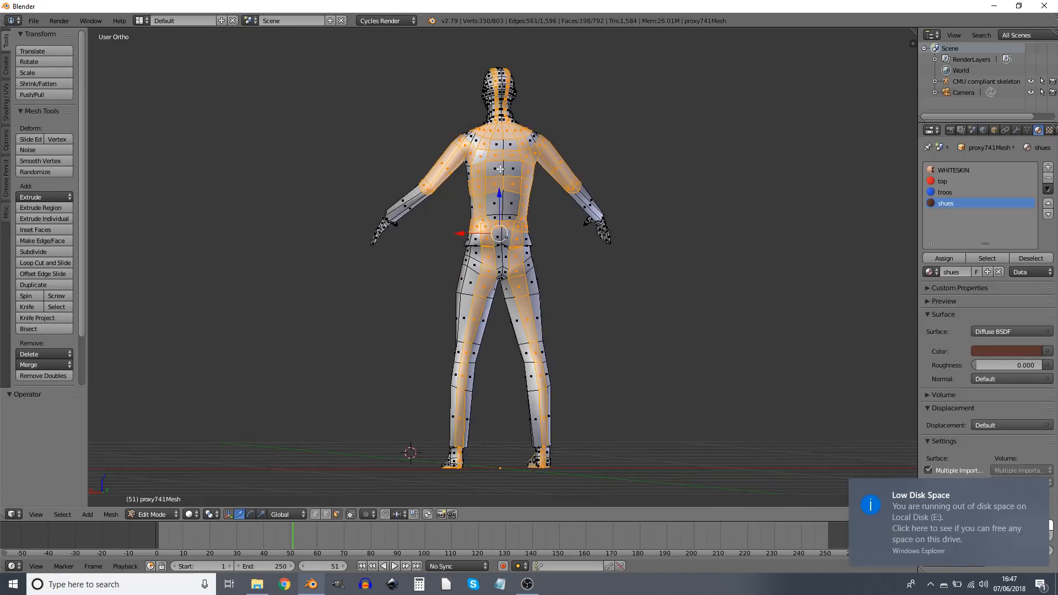
key(ctrl+z)
alt+shift+right_click(484, 168)
middle_drag(484, 168, 734, 204)
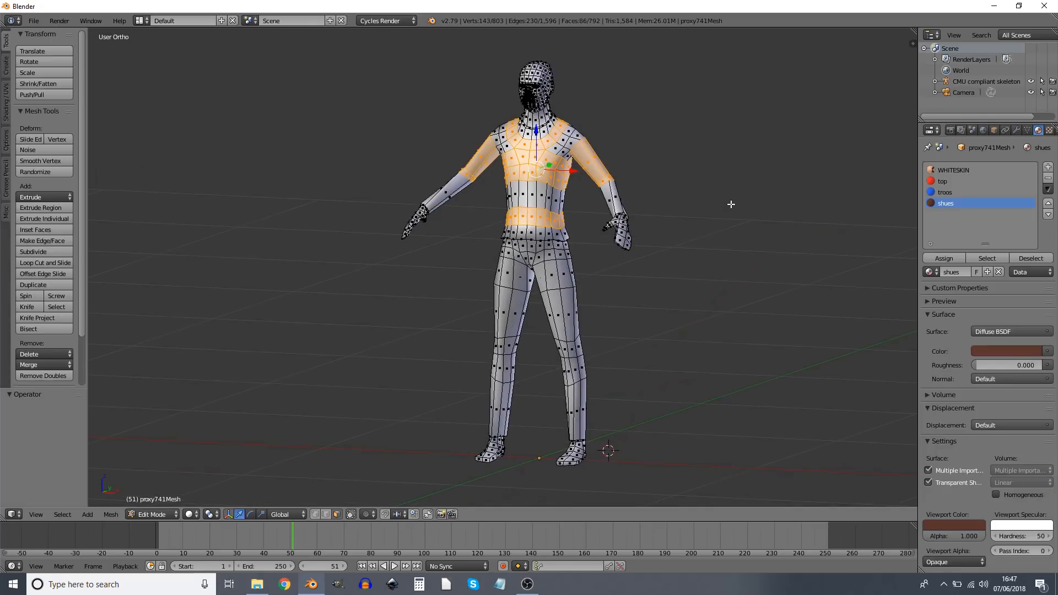
Grow the selection twice to cover the whole shirt, assign the top material to it and check it in Object Mode.
key(ctrl+KP_Add)
key(ctrl+KP_Add)
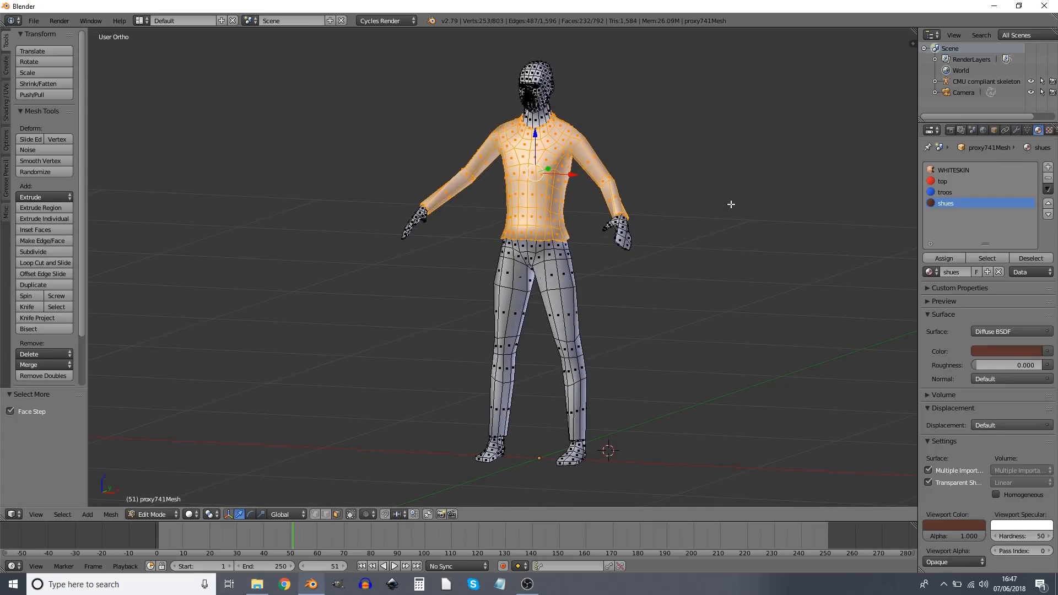
click(942, 181)
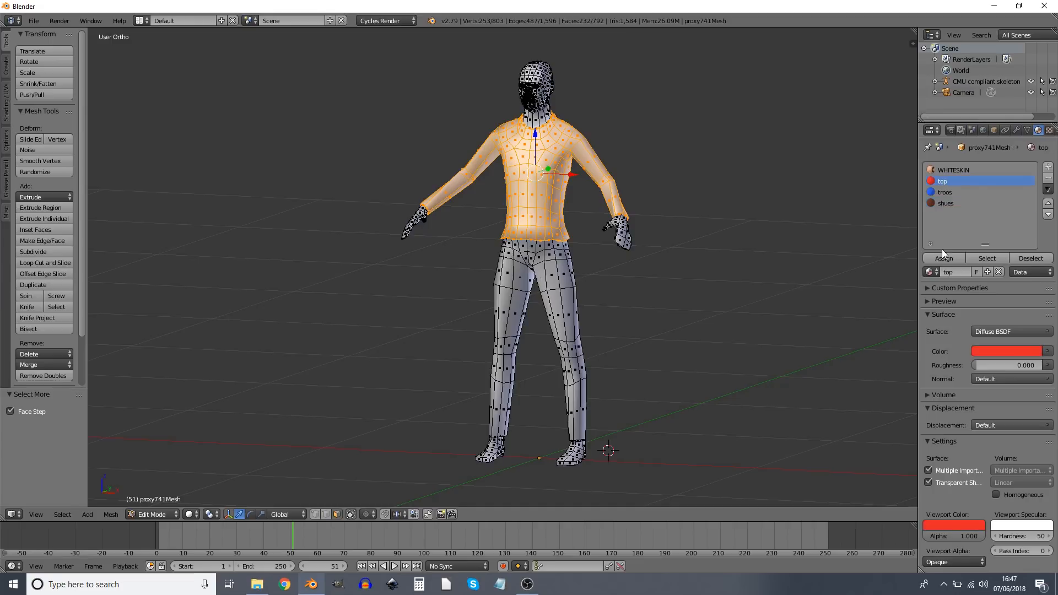
click(943, 258)
key(Tab)
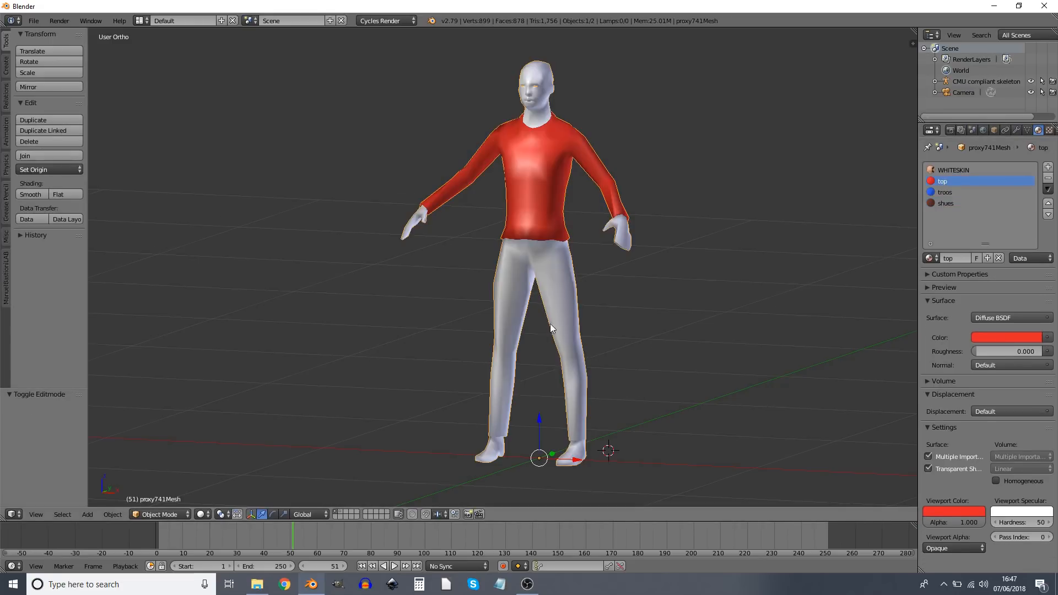
Deselect the shirt in Edit Mode and select faces on the thighs and lower legs of both trouser legs.
mouse_move(550, 323)
shift+middle_down()
mouse_move(506, 269)
mouse_move(517, 288)
shift+middle_up()
key(Tab)
scroll(517, 288, up, 3)
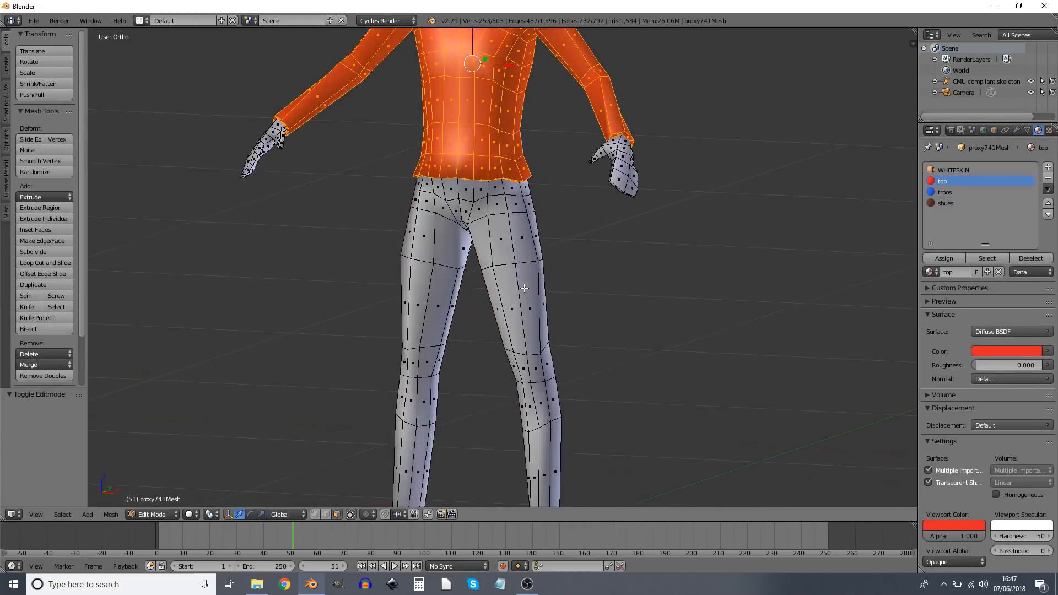
scroll(516, 288, down, 2)
key(a)
right_click(503, 249)
shift+right_click(455, 248)
shift+right_click(519, 371)
alt+shift+right_click(445, 363)
Grow the leg selection twice and assign the troos material to it.
key(ctrl+KP_Add)
key(ctrl+KP_Add)
click(945, 193)
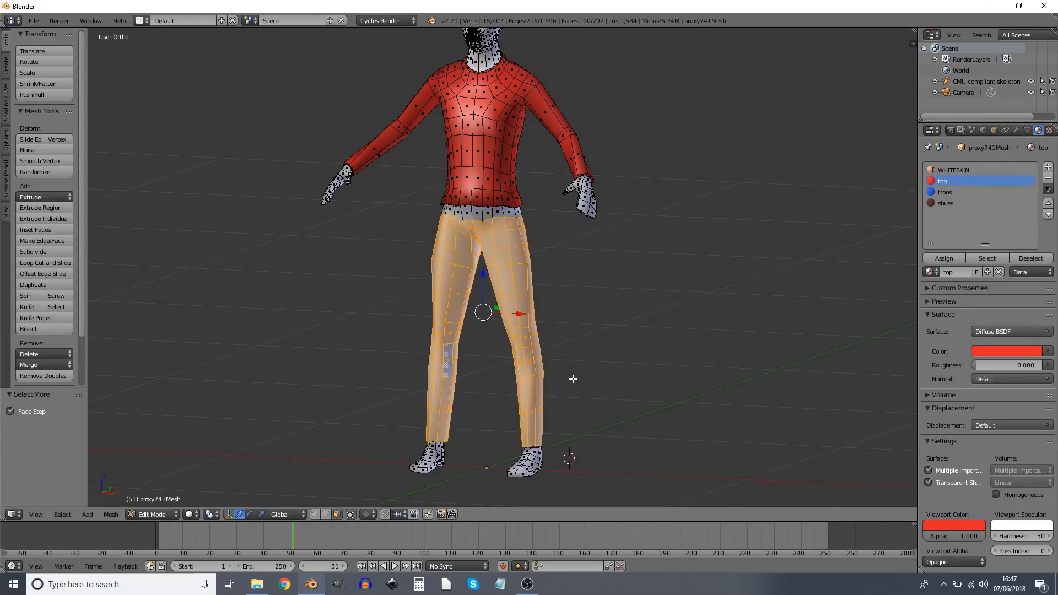
click(951, 258)
Select all faces of both feet, including the soles, assign the shues material and return to Object Mode.
middle_drag(418, 411, 344, 378)
shift+middle_drag(697, 440, 673, 297)
scroll(665, 301, up, 4)
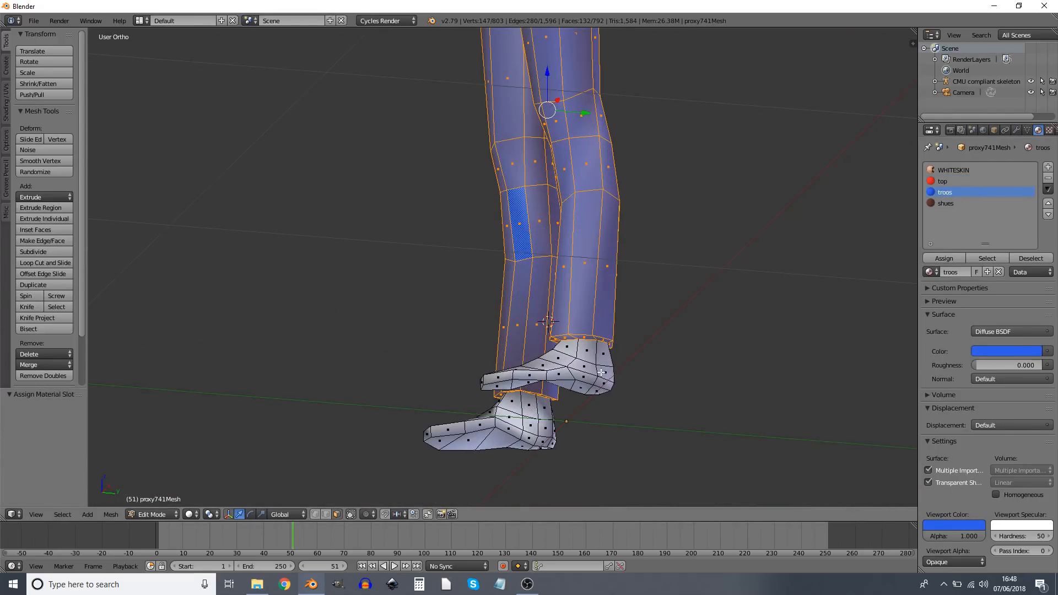
key(a)
alt+right_click(585, 355)
alt+shift+right_click(528, 412)
key(ctrl+KP_Add)
key(ctrl+KP_Add)
middle_drag(573, 419, 669, 331)
click(946, 203)
click(954, 259)
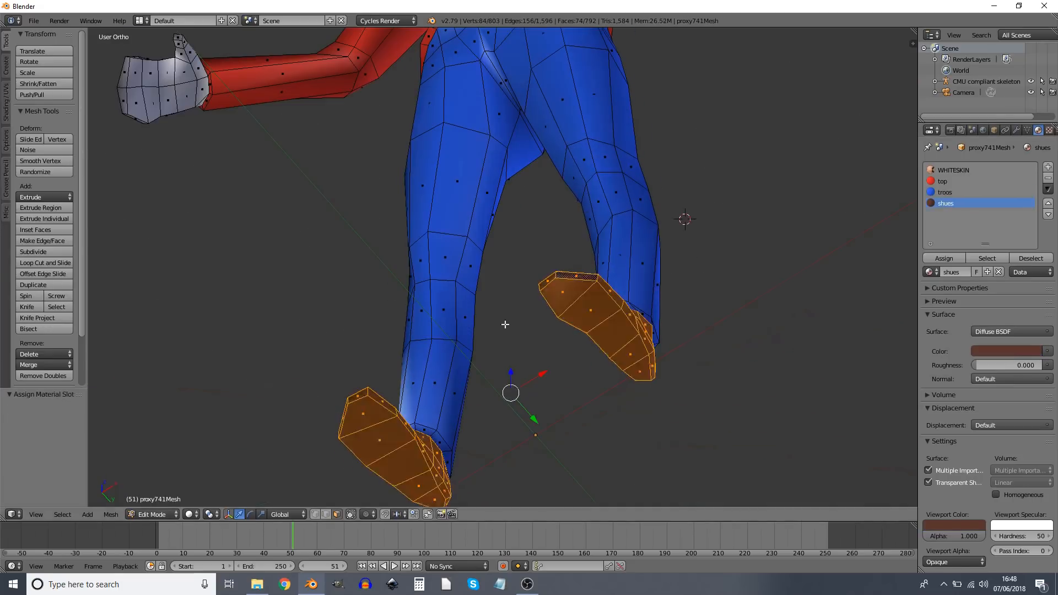
key(Tab)
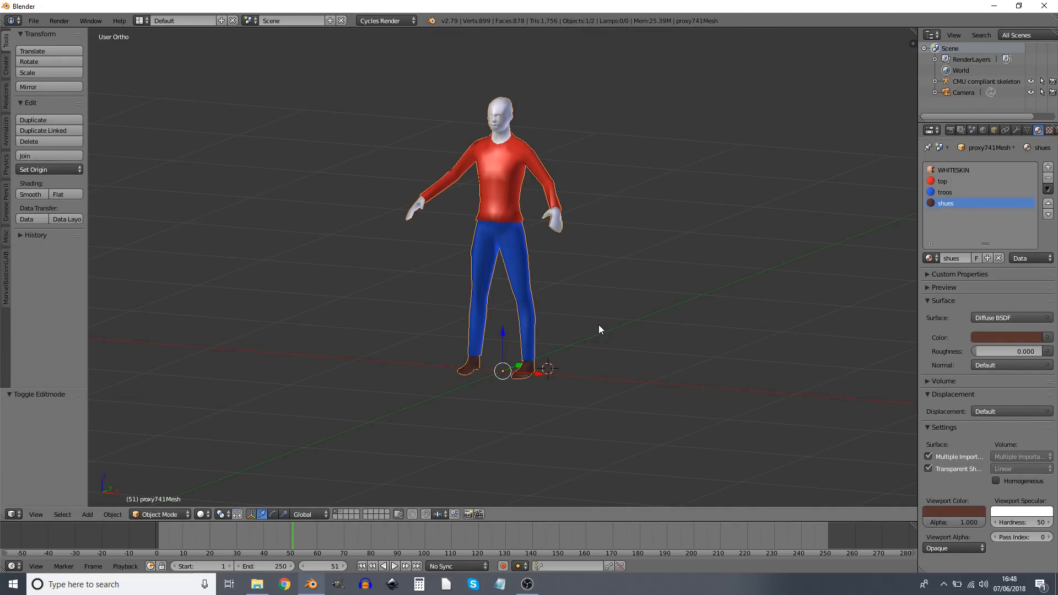
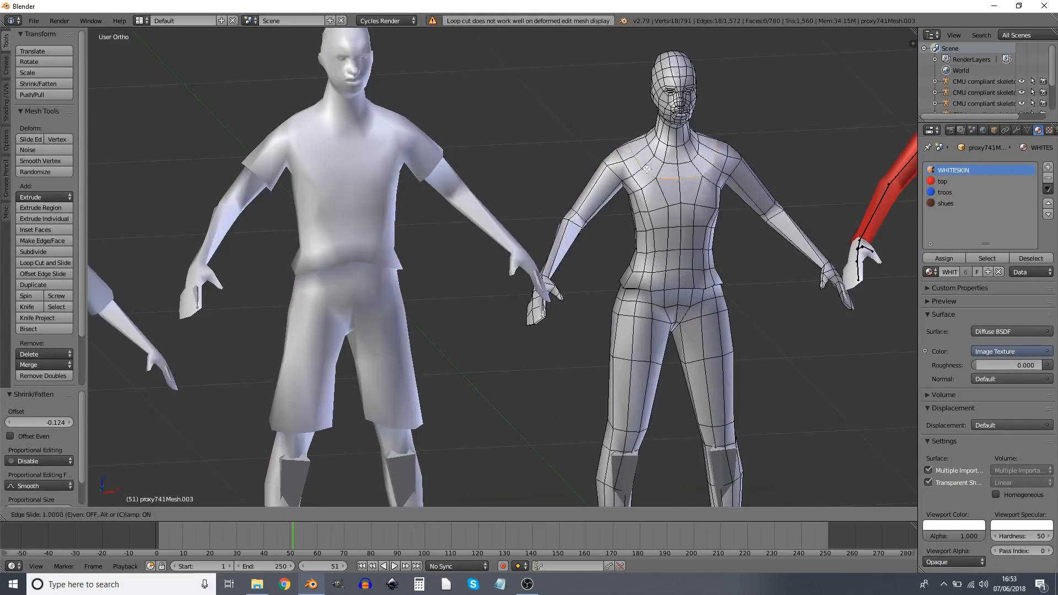
Place a loop cut around the base of the neck on the unclothed character's mesh and save the file.
click(646, 169)
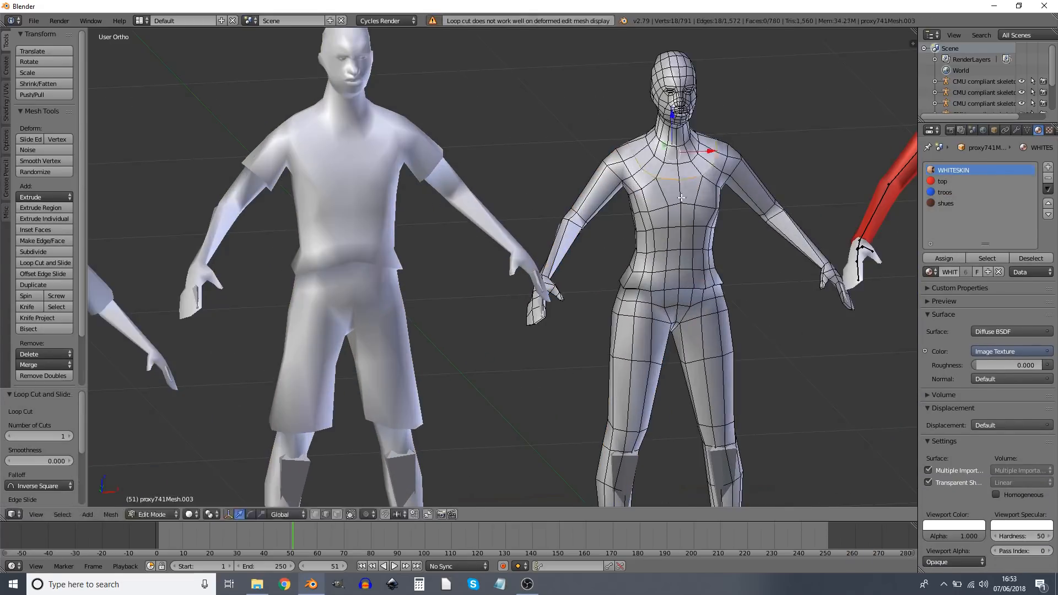
key(ctrl+r)
key(ctrl+s)
click(1018, 62)
key(ctrl+shift+s)
click(198, 76)
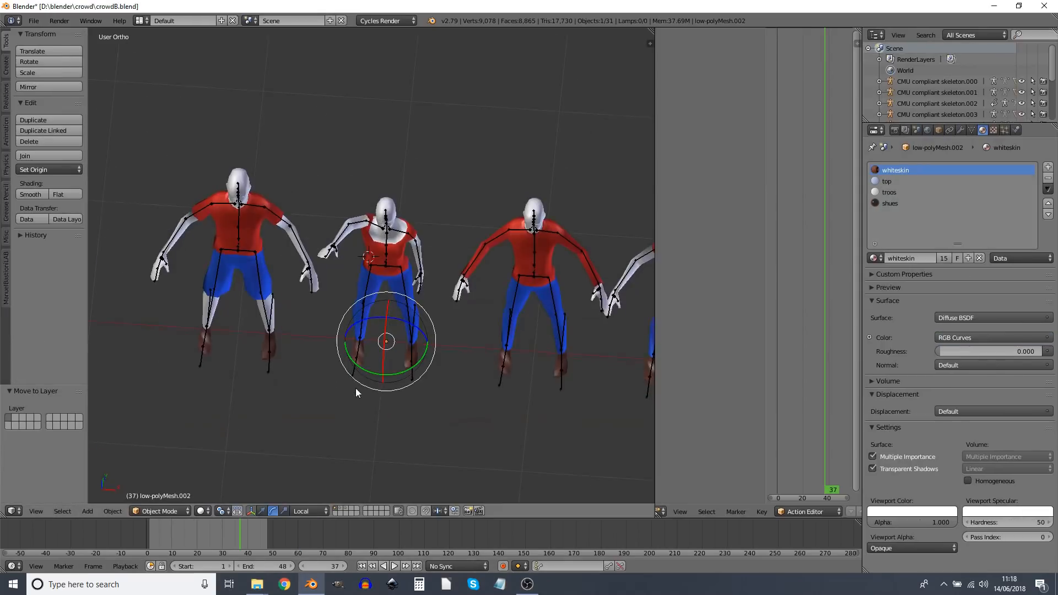
Switch the viewport to wireframe shading with the short-sleeved character's head and eyes in close view.
scroll(383, 359, down, 3)
scroll(381, 359, up, 3)
scroll(402, 342, up, 5)
scroll(172, 240, up, 3)
shift+middle_drag(188, 194, 398, 304)
click(202, 511)
click(225, 486)
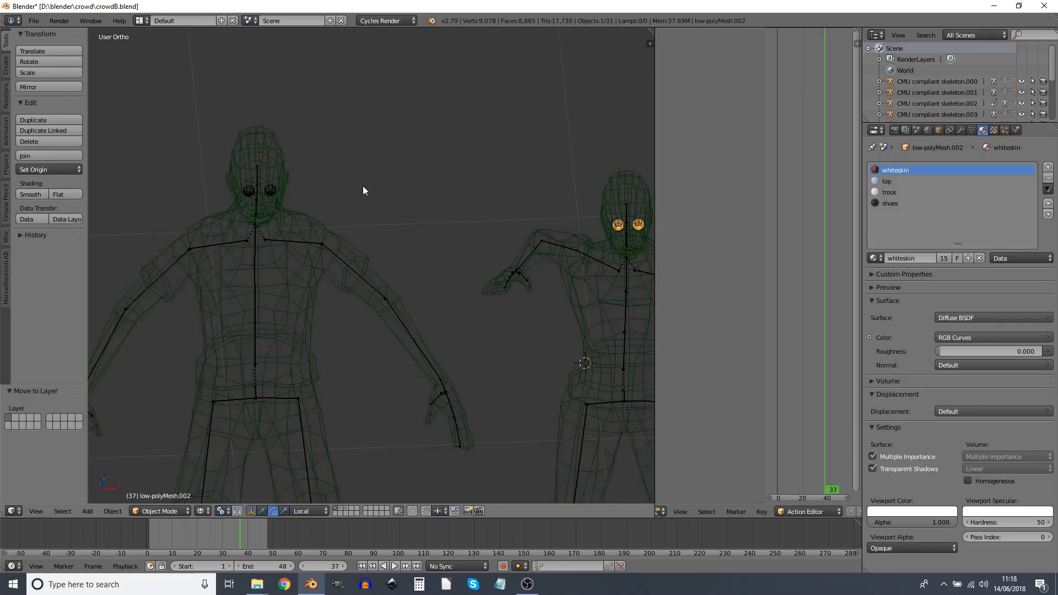
Select the short-sleeved character's eyes and its body mesh proxy741Mesh.001, and join them into one object.
right_click(274, 192)
right_click(273, 190)
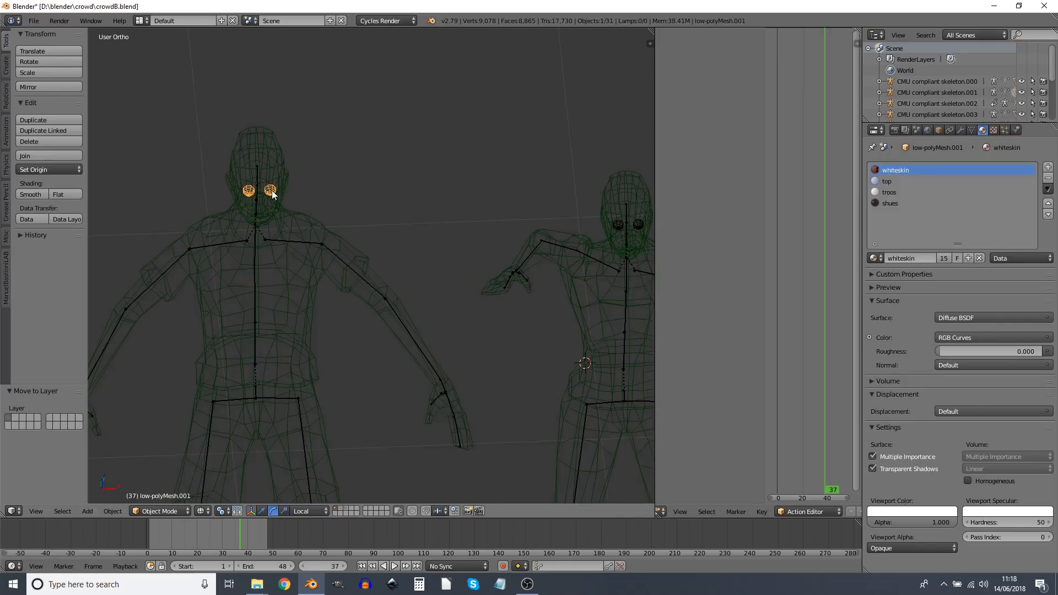
shift+right_click(270, 148)
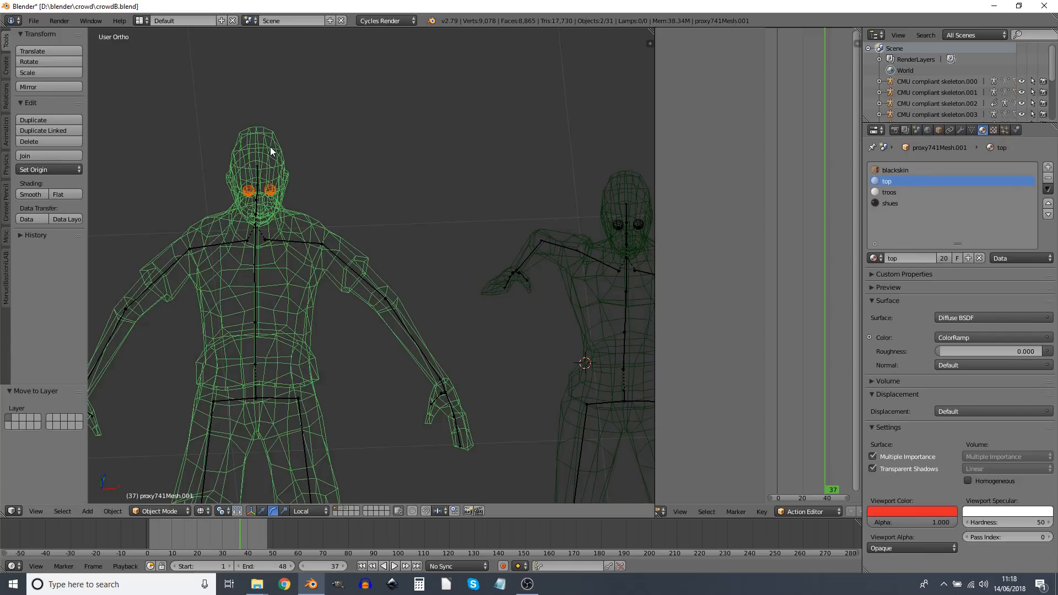
key(ctrl+j)
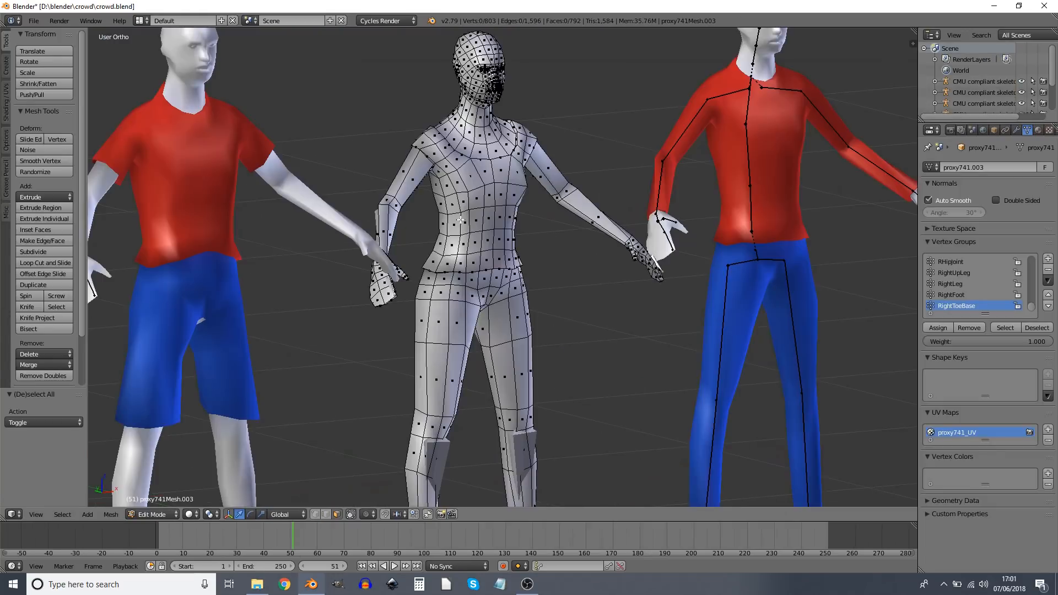
Select the faces on the front torso and middle of the back of the unclothed character for its top.
mouse_move(472, 225)
mouse_down()
mouse_move(474, 242)
mouse_move(443, 243)
mouse_move(463, 194)
mouse_move(444, 176)
mouse_move(482, 205)
mouse_move(495, 247)
mouse_move(508, 244)
mouse_move(493, 188)
mouse_up()
right_click(680, 354)
middle_drag(637, 307, 418, 304)
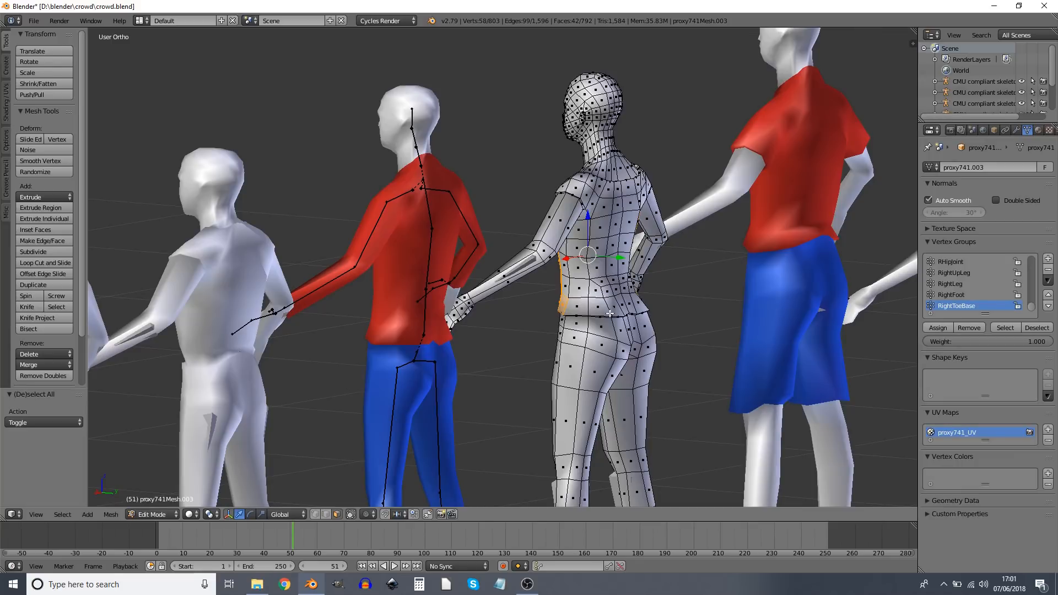
mouse_move(590, 287)
mouse_down()
mouse_move(576, 292)
mouse_move(617, 289)
mouse_move(603, 240)
mouse_move(594, 251)
mouse_up()
drag(608, 211, 584, 178)
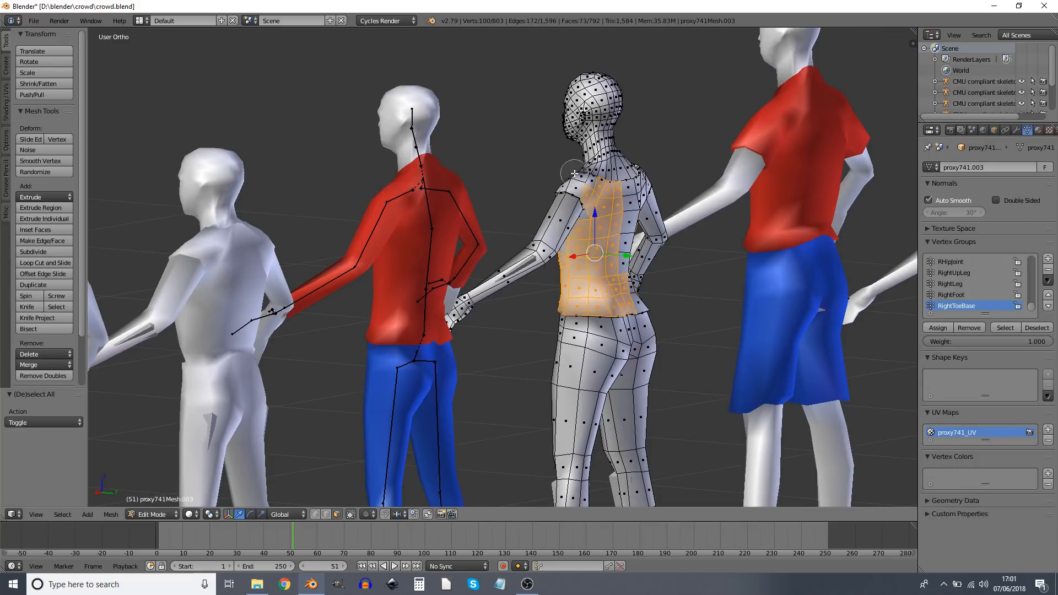
mouse_move(632, 211)
mouse_down()
mouse_move(642, 190)
mouse_move(616, 255)
mouse_up()
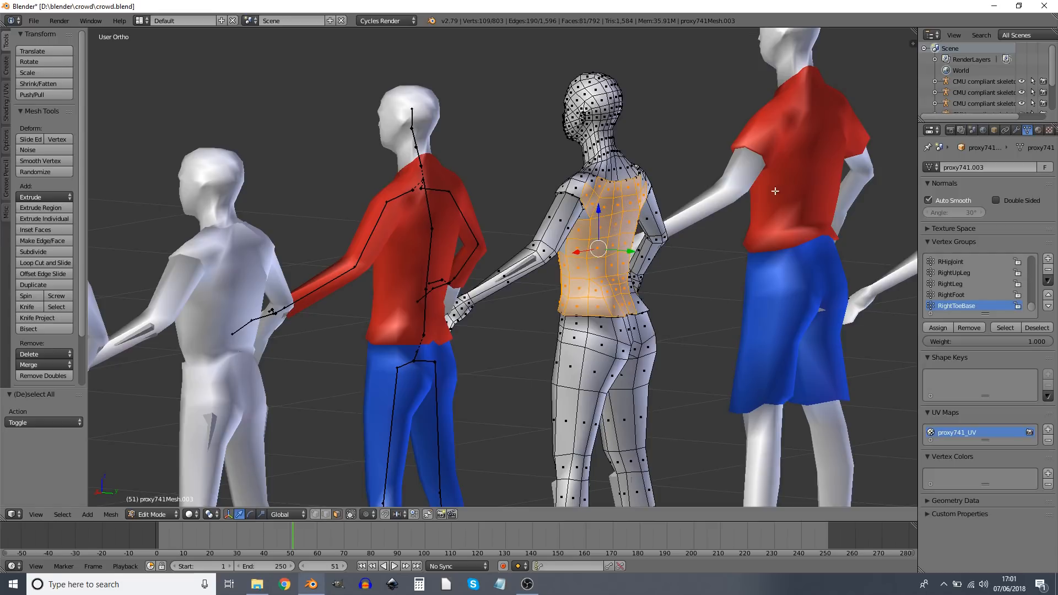
click(527, 583)
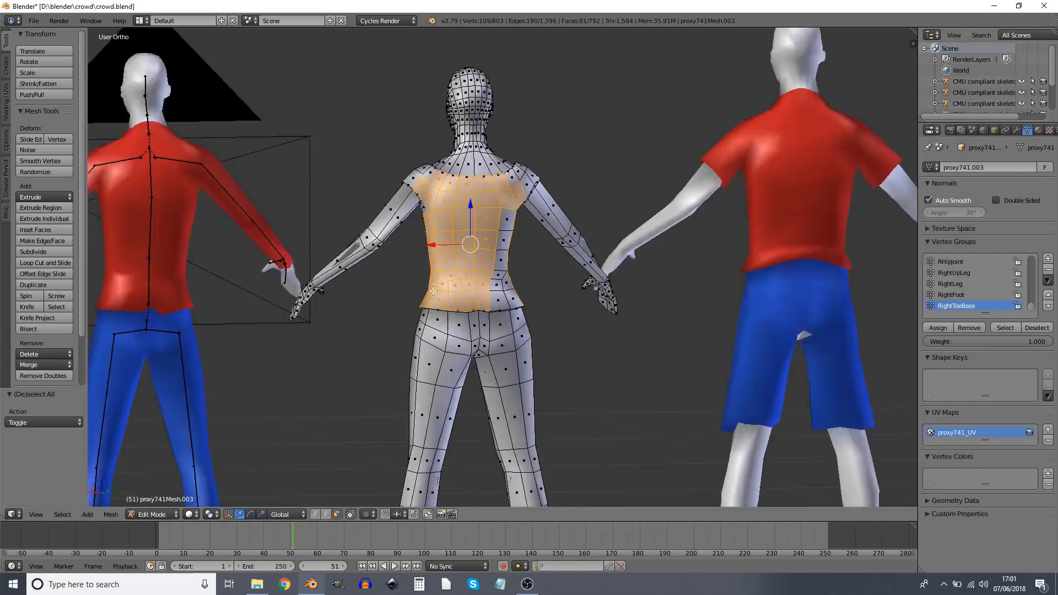
Add the shoulders, cap sleeves and remaining torso side faces to the selection, and grow it by one ring to fill out the top.
scroll(504, 265, up, 2)
key(c)
drag(504, 269, 533, 135)
mouse_move(401, 148)
middle_down()
mouse_move(448, 158)
mouse_move(455, 115)
middle_up()
key(c)
drag(503, 135, 506, 113)
middle_drag(504, 127, 623, 166)
key(c)
drag(741, 182, 796, 116)
middle_drag(541, 174, 617, 179)
middle_drag(781, 339, 633, 325)
key(c)
click(623, 248)
middle_drag(556, 298, 632, 323)
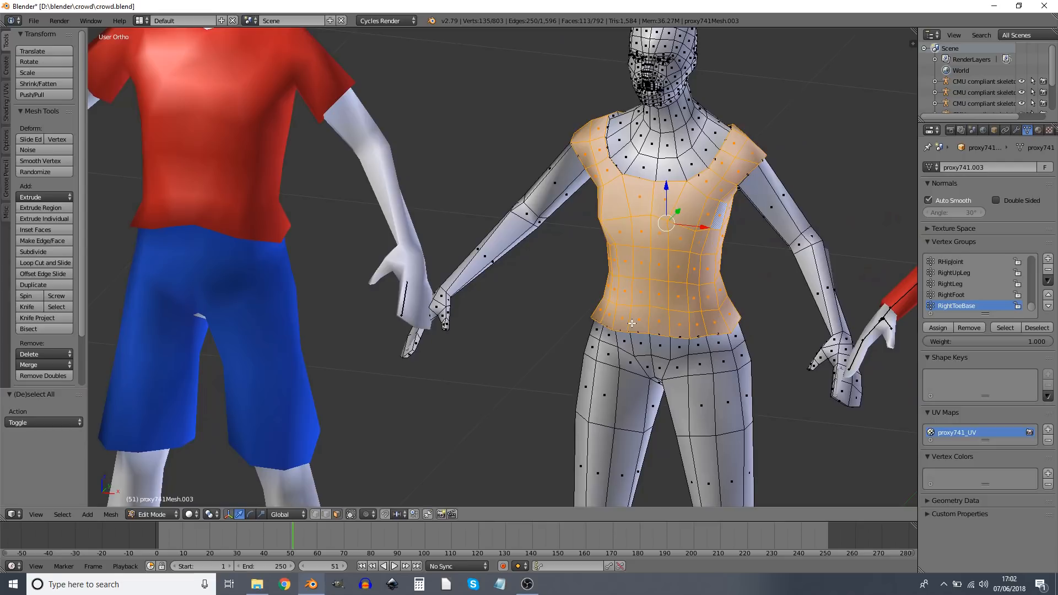
key(ctrl+KP_Add)
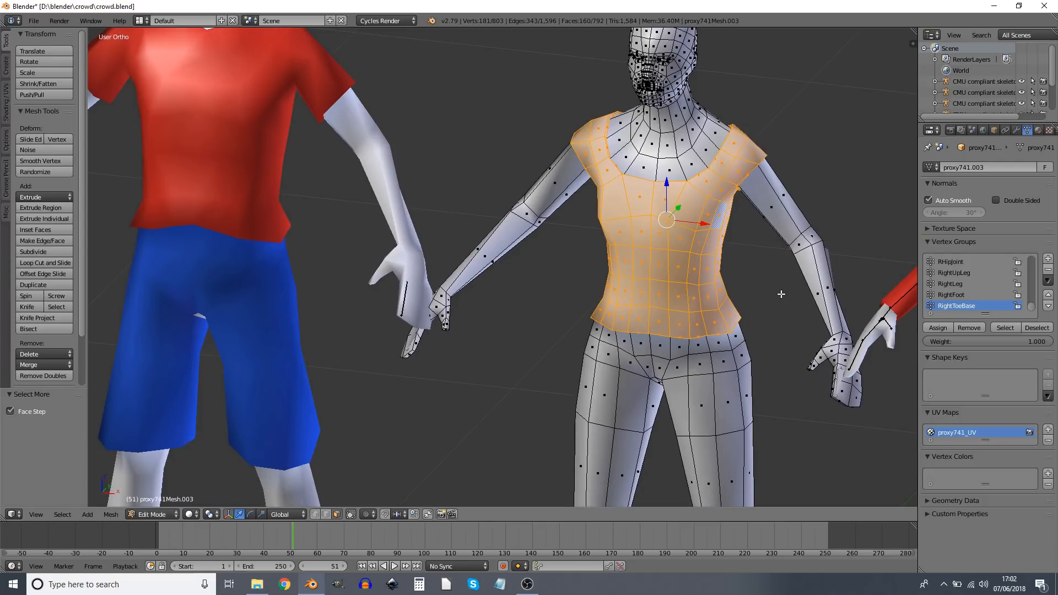
Grow the face selection by three more rings and shrink it back by three.
key(ctrl+KP_Add)
key(ctrl+KP_Add)
key(ctrl+KP_Add)
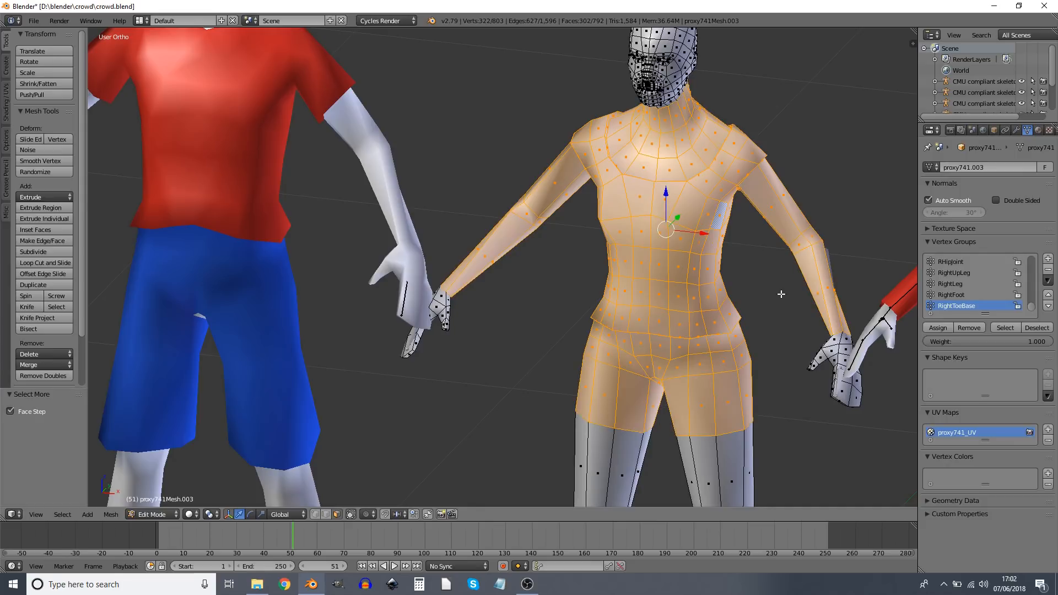
key(ctrl+KP_Subtract)
key(ctrl+KP_Subtract)
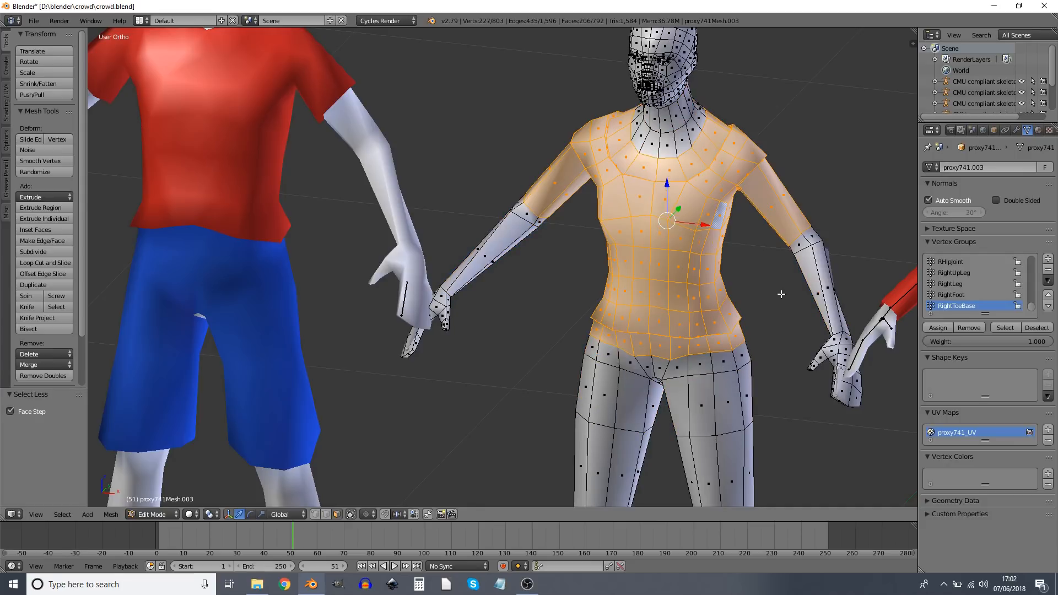
key(ctrl+KP_Subtract)
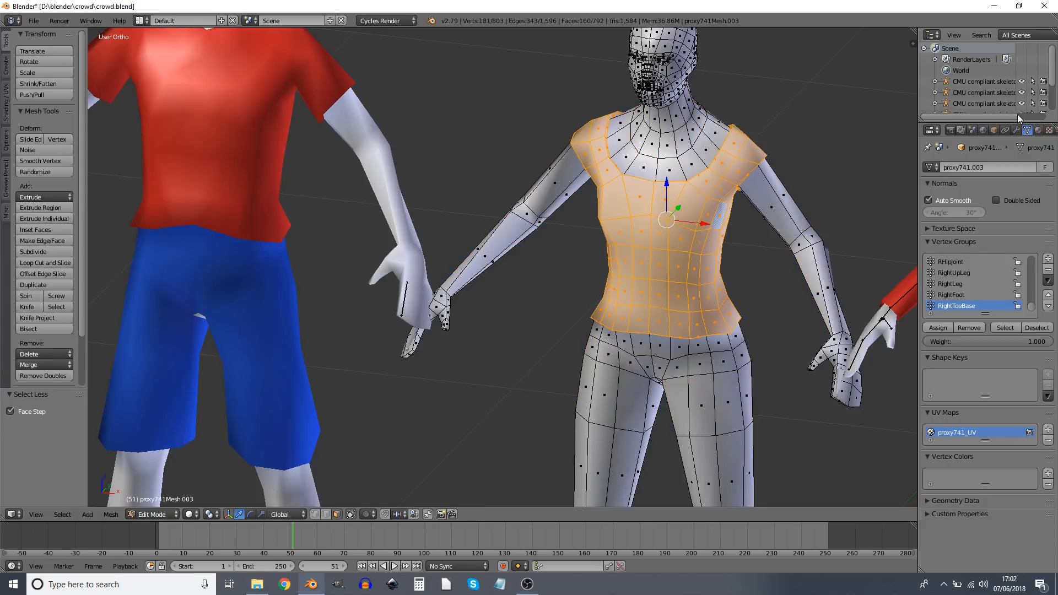
Assign the top material to the selected torso and shoulder faces.
click(1037, 130)
click(943, 181)
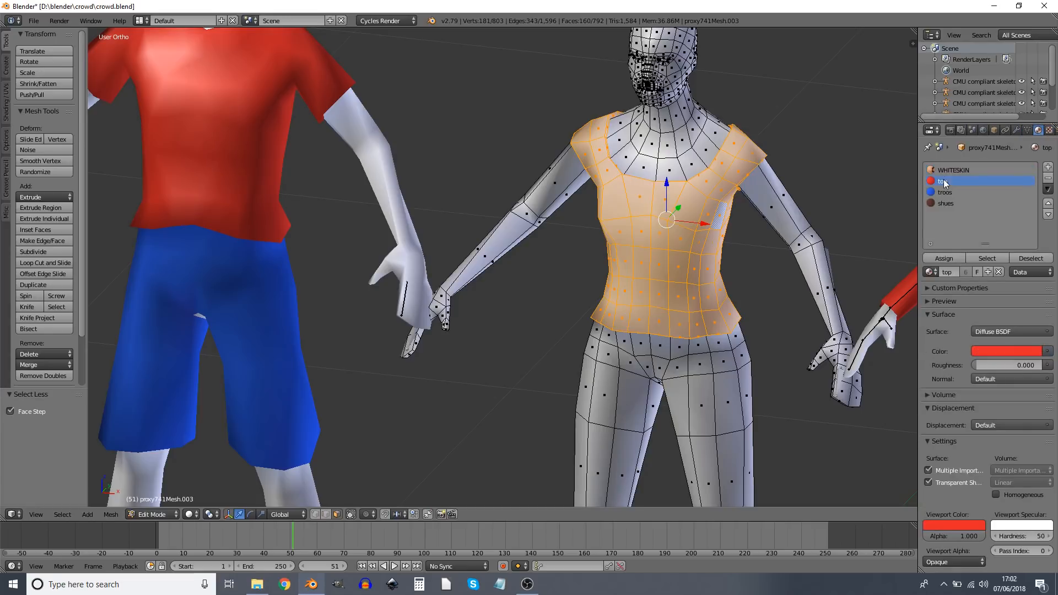
click(944, 258)
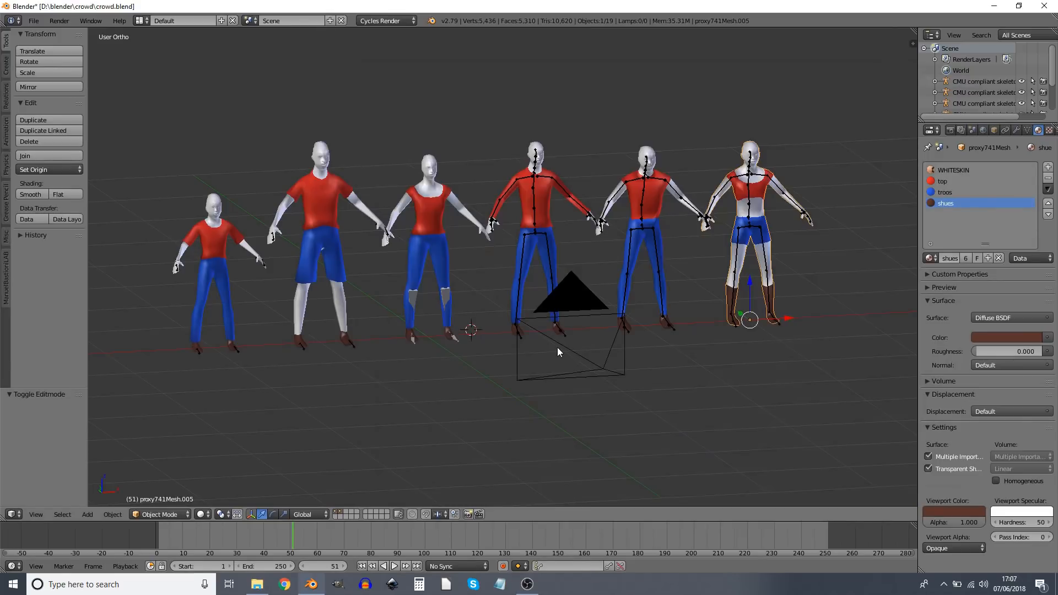
Display the armatures of the shorts-wearing and scoop-neck characters as Stick with X-Ray enabled, and deselect all bones.
right_click(449, 298)
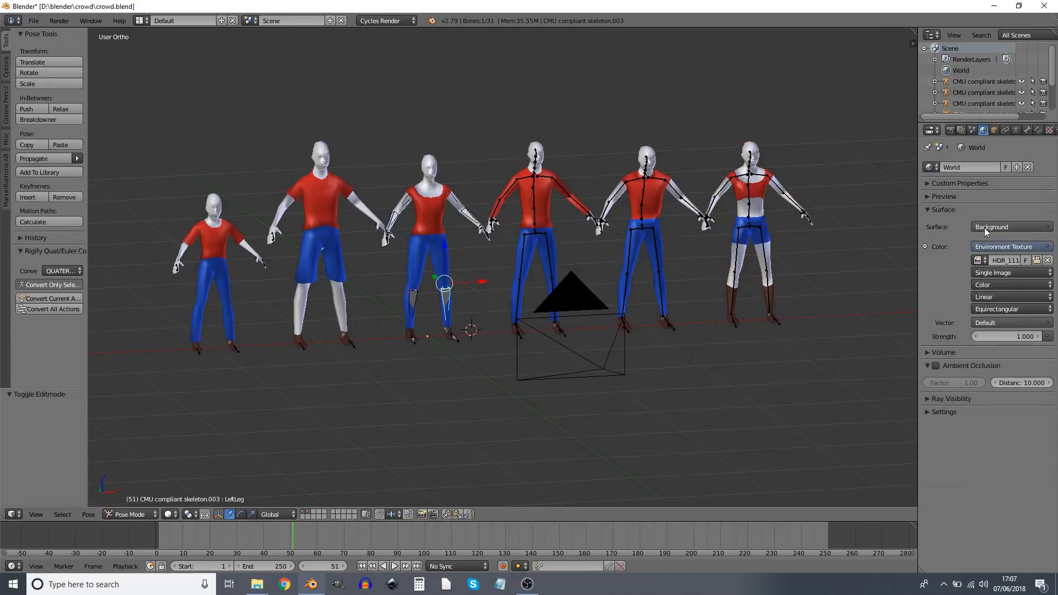
click(1016, 130)
click(991, 323)
click(959, 297)
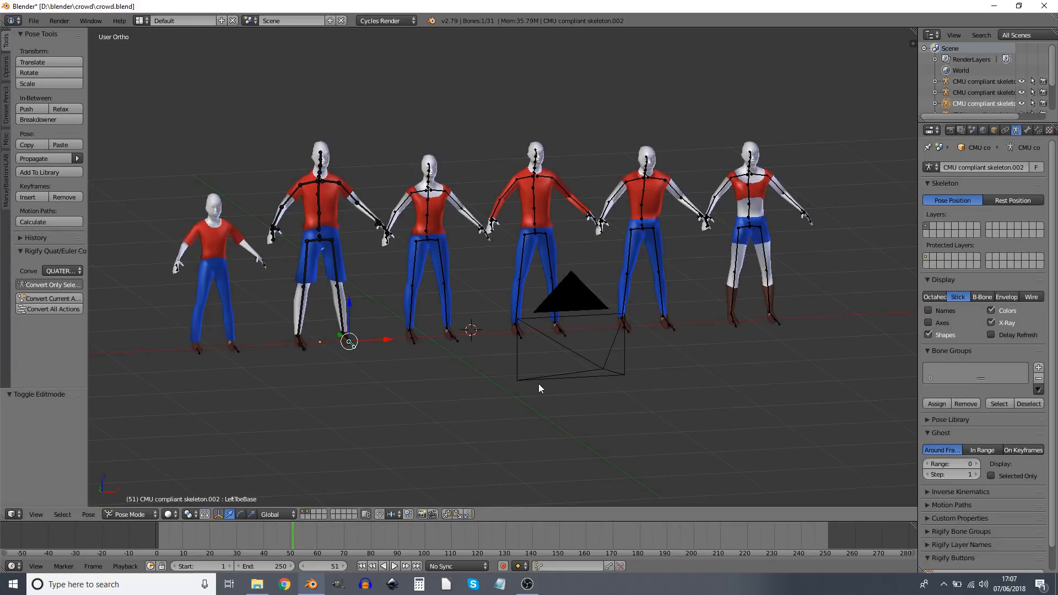
key(a)
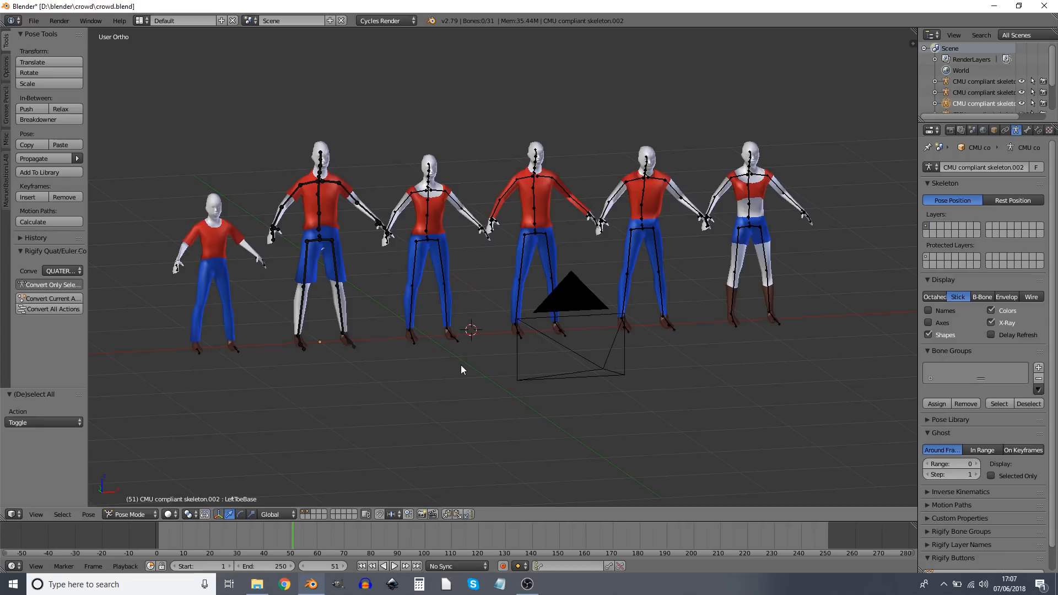
Set the viewport to Rendered shading and split it to show a Node Editor beside the characters.
click(168, 514)
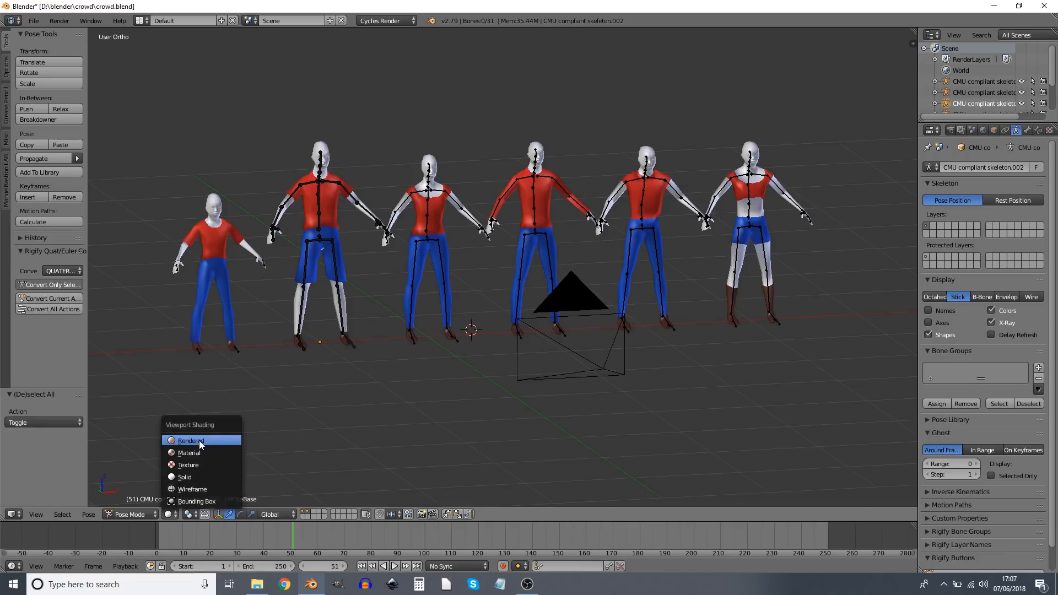
click(199, 441)
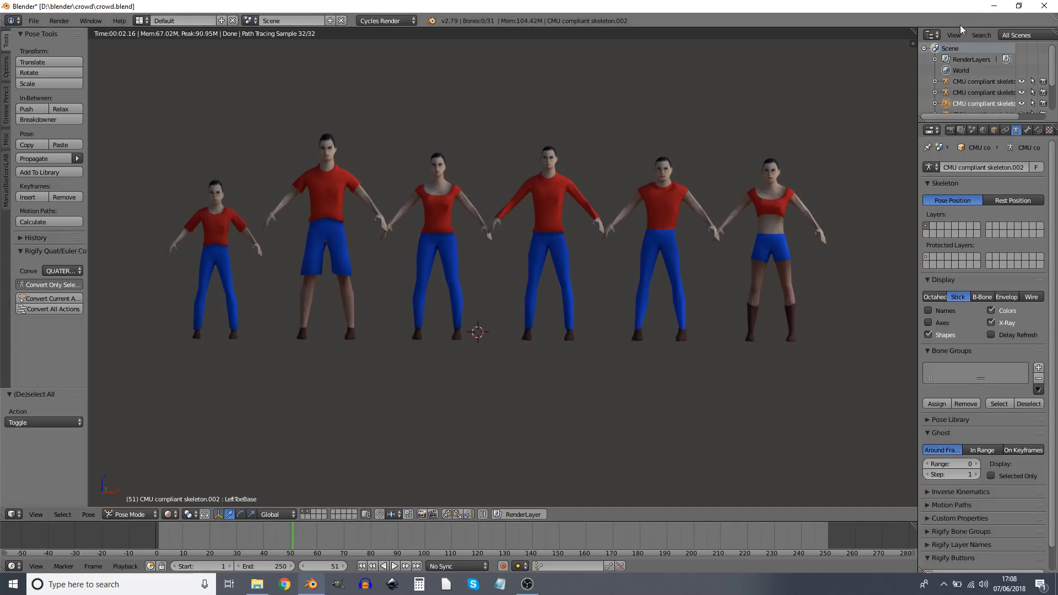
drag(912, 43, 476, 54)
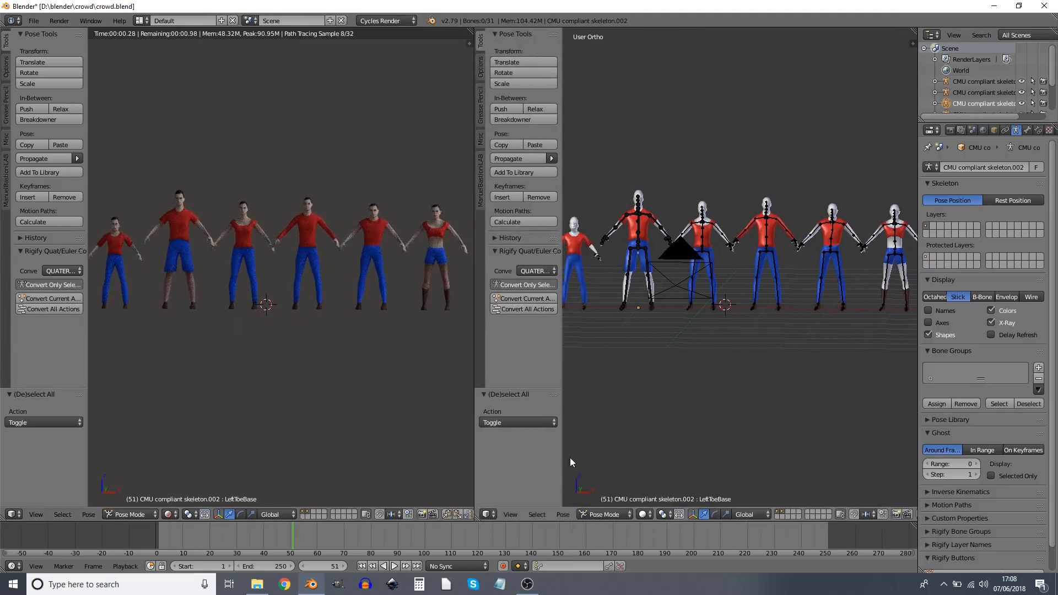
click(487, 514)
click(512, 391)
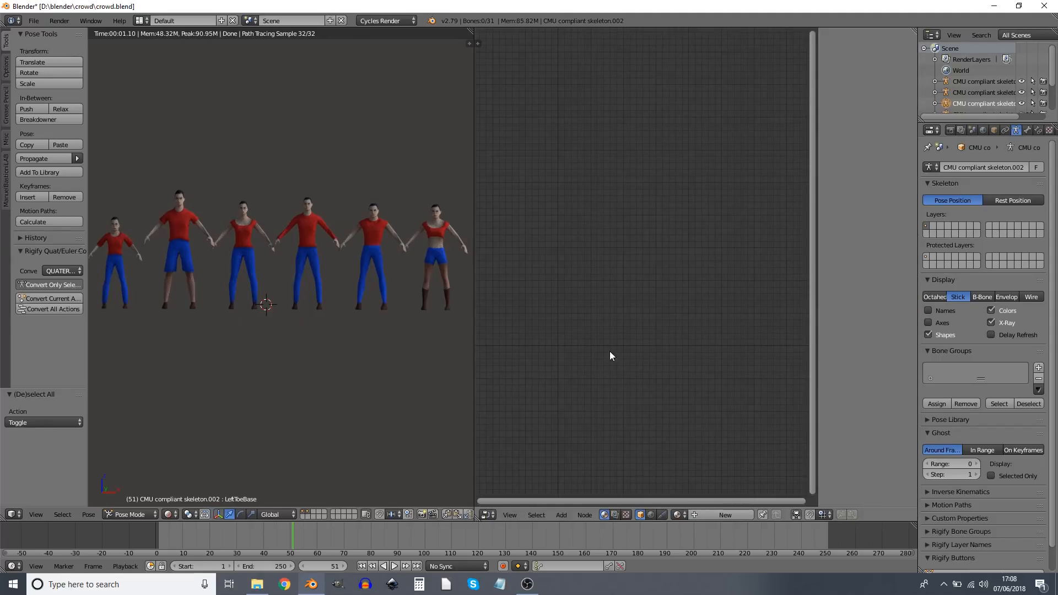
Add an Object Info node to the WHITESKIN material of the crop-top character and place it below the Image Texture node.
right_click(438, 222)
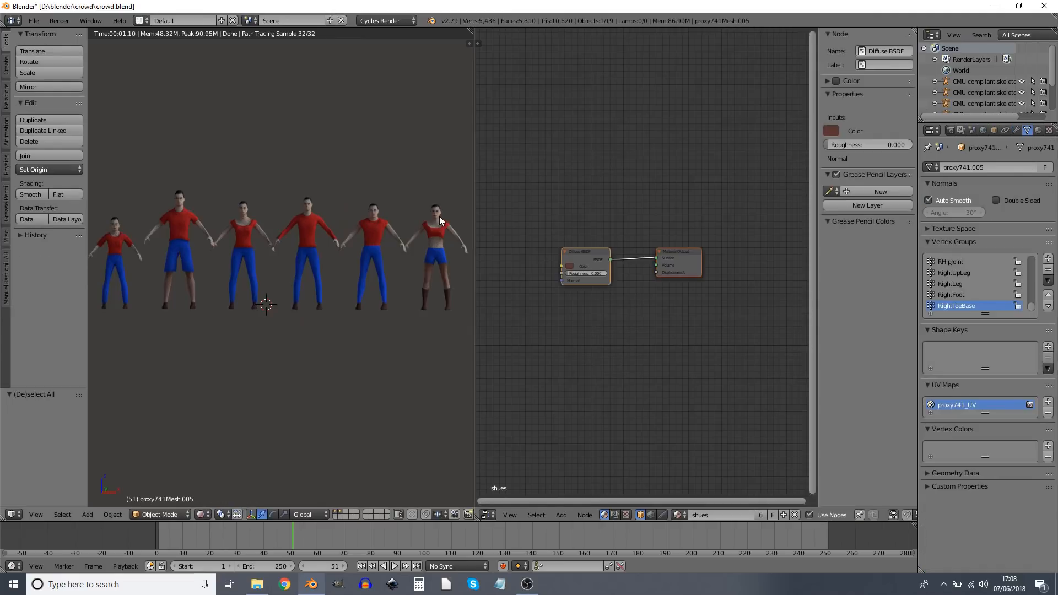
middle_drag(759, 345, 784, 314)
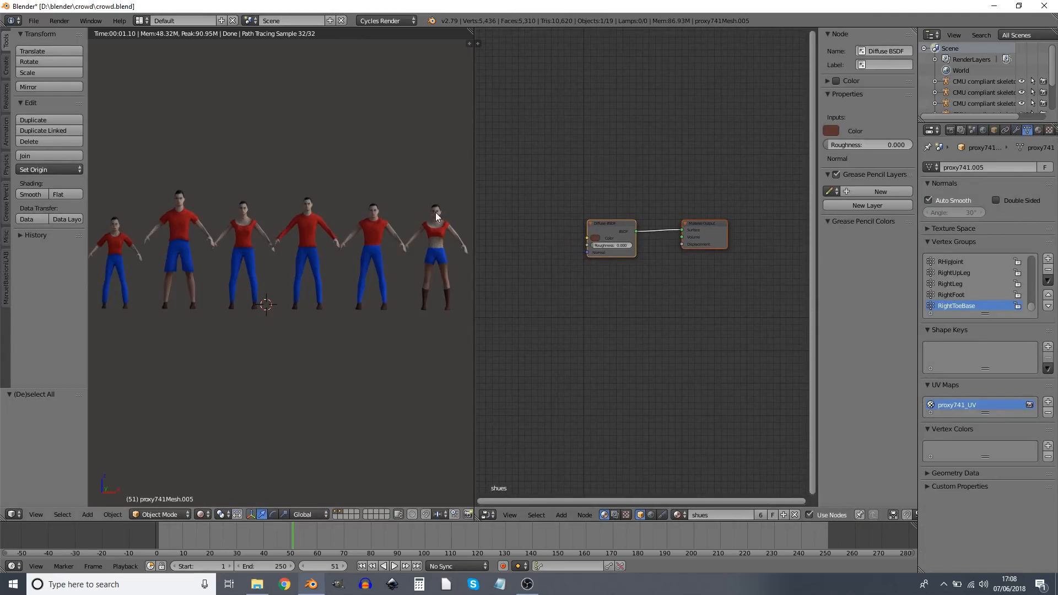
click(1037, 130)
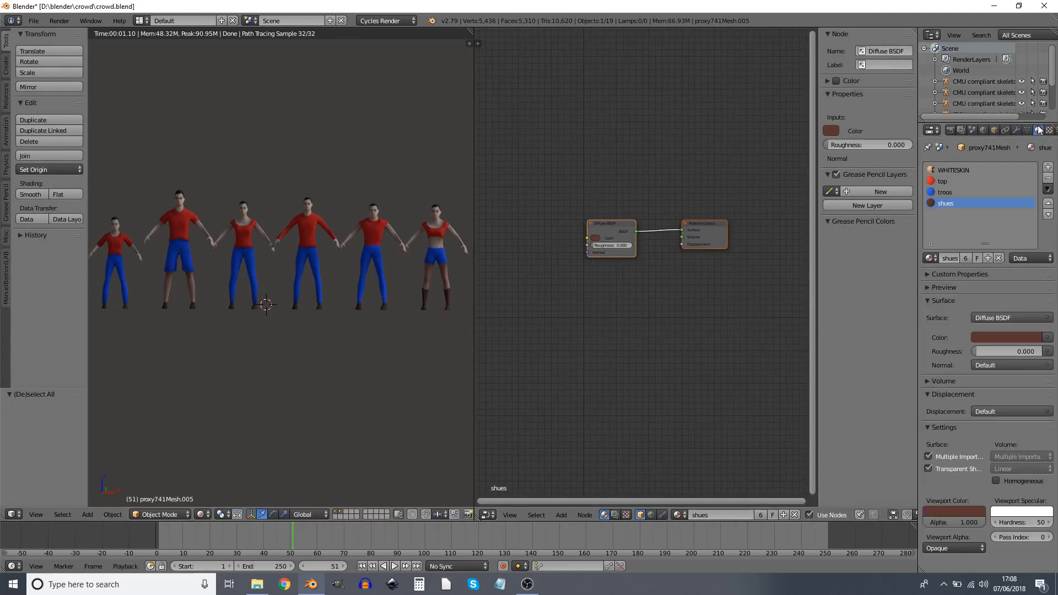
click(946, 170)
middle_drag(595, 220, 626, 252)
key(shift+a)
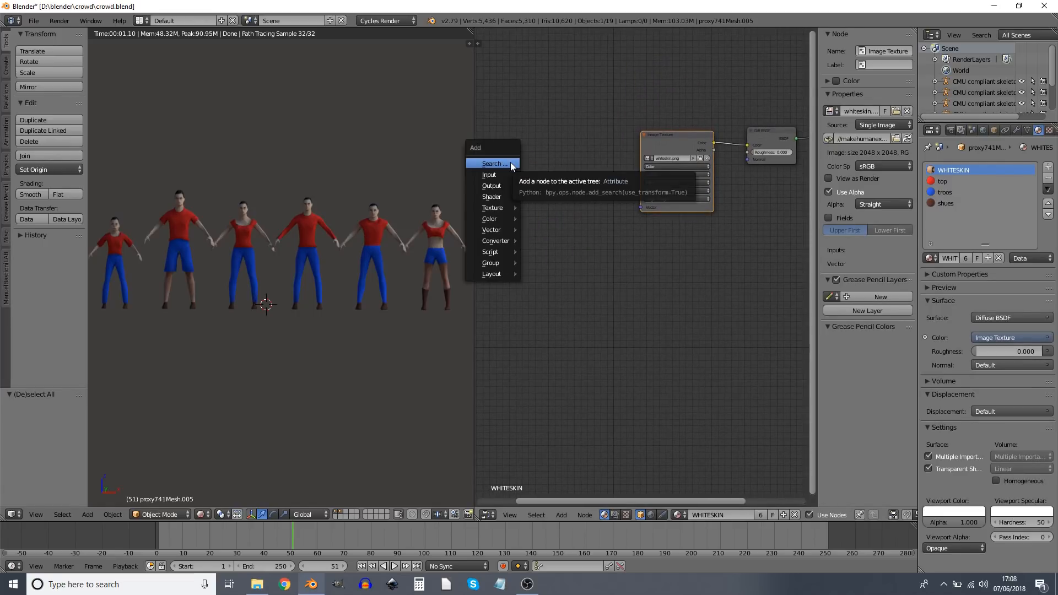
click(510, 163)
text(obj)
key(Return)
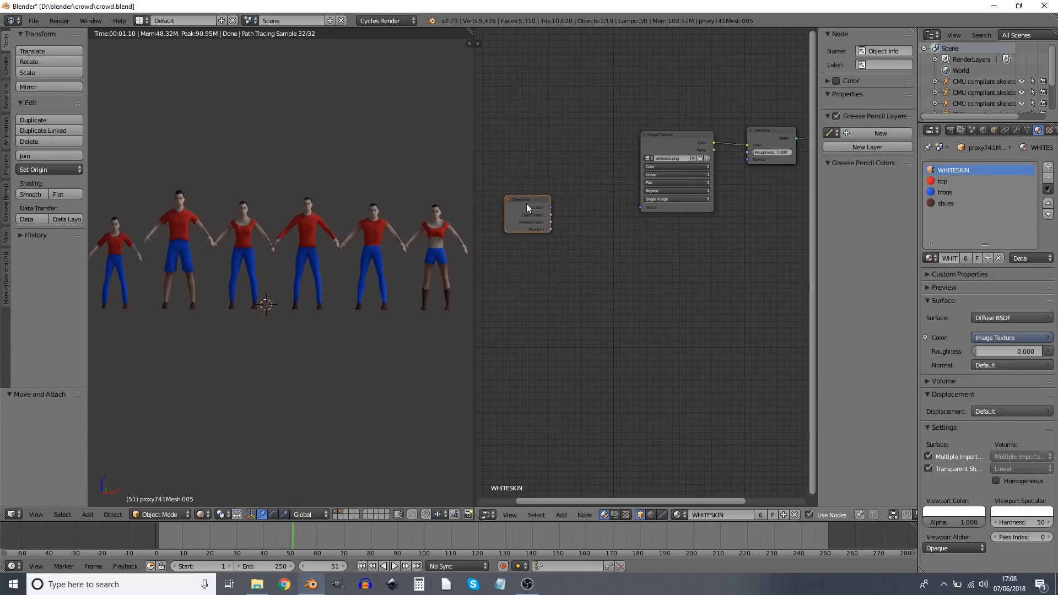
drag(536, 212, 534, 247)
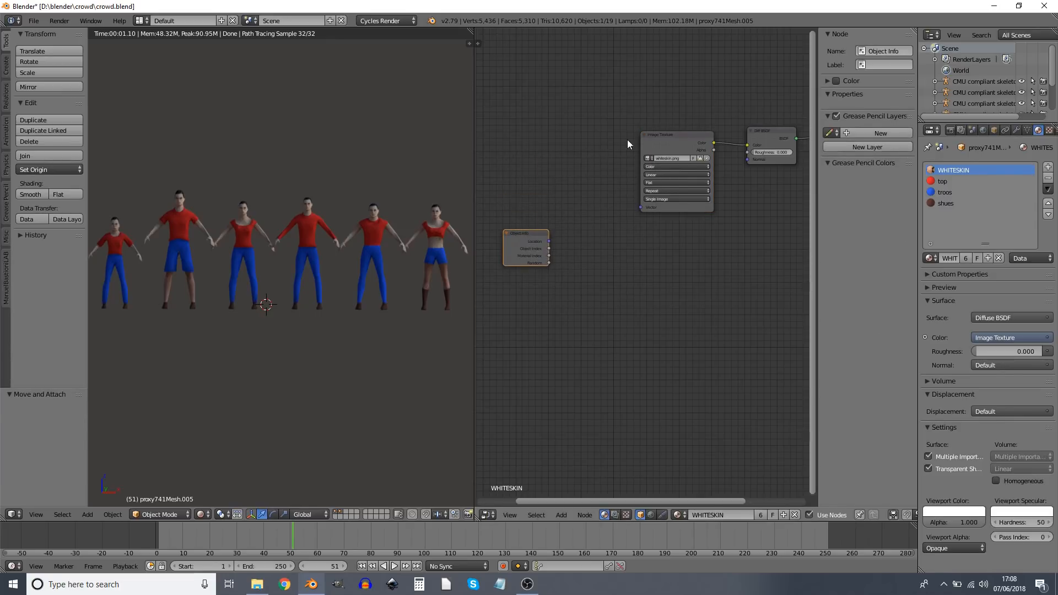
Make room beside the Image Texture node and insert an RGB Curves node between it and the Diffuse BSDF.
drag(658, 138, 557, 108)
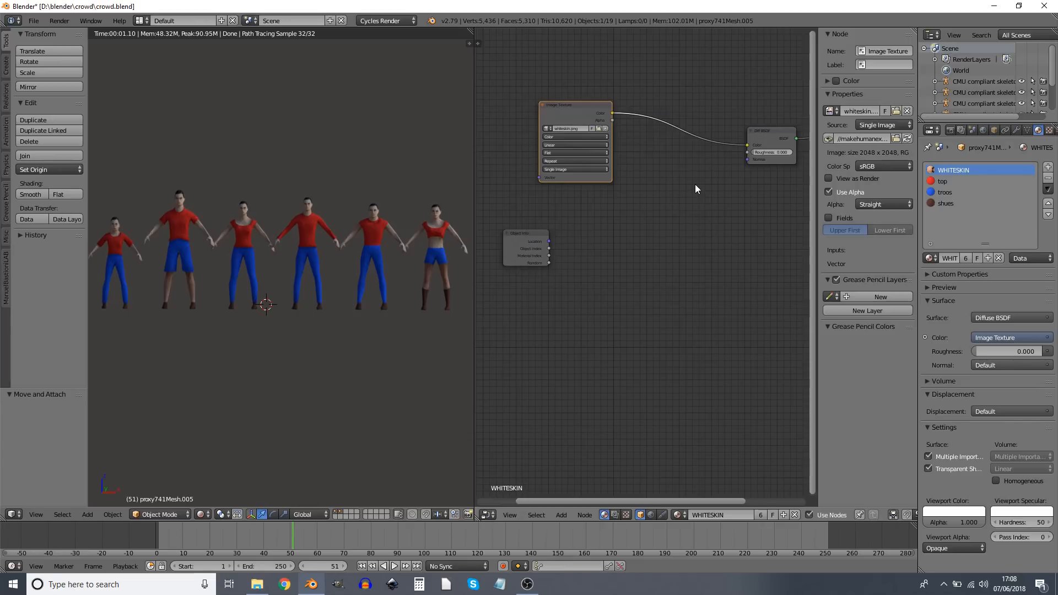
key(shift+a)
mouse_move(687, 239)
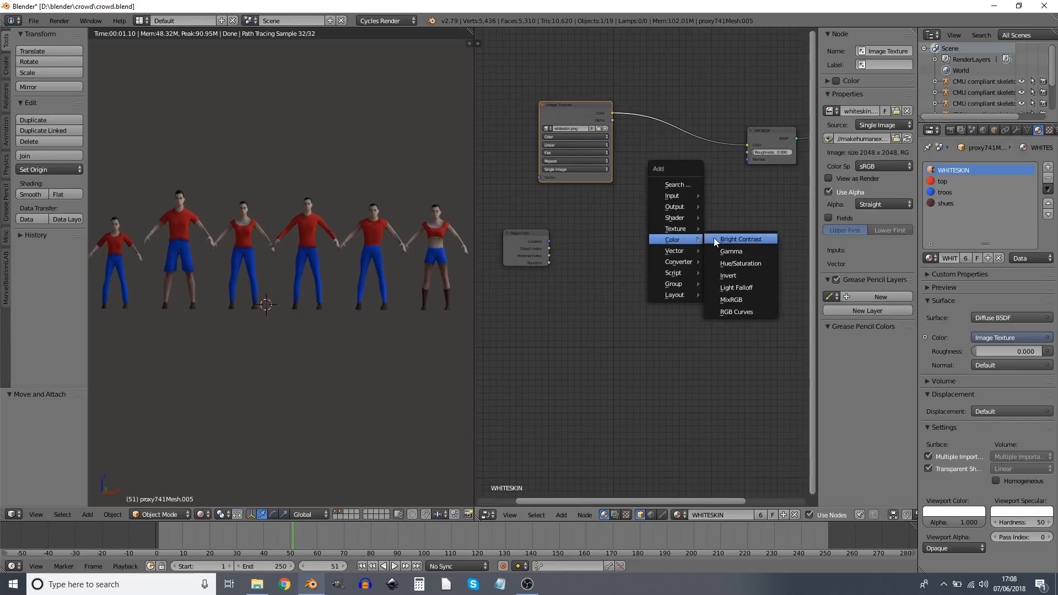
click(736, 312)
click(646, 108)
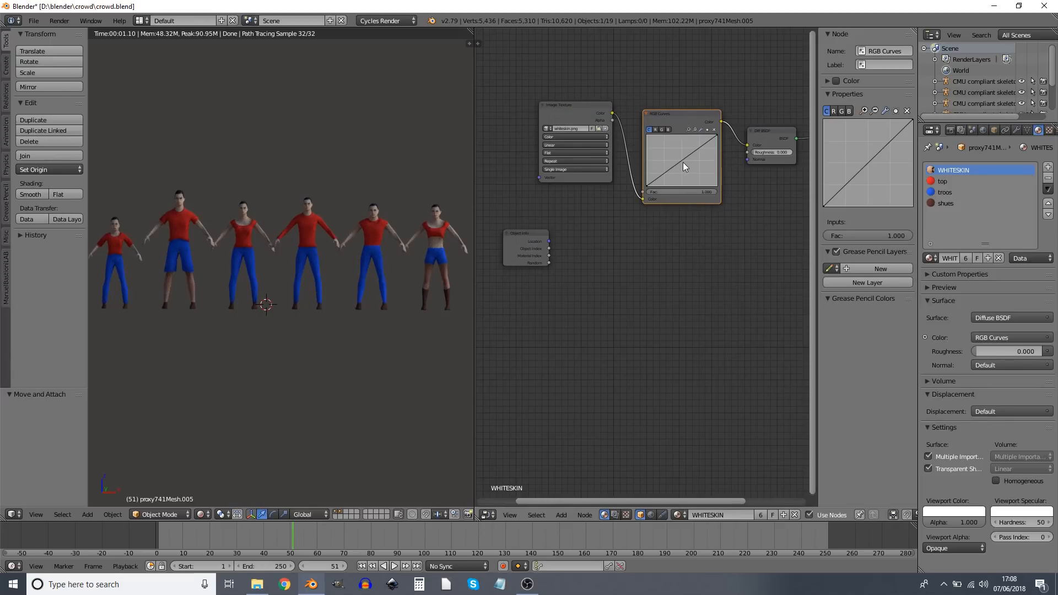
Darken the skin by pulling the RGB curve down to a point at about X 0.82, Y 0.27, and tidy the node layout.
drag(682, 161, 703, 173)
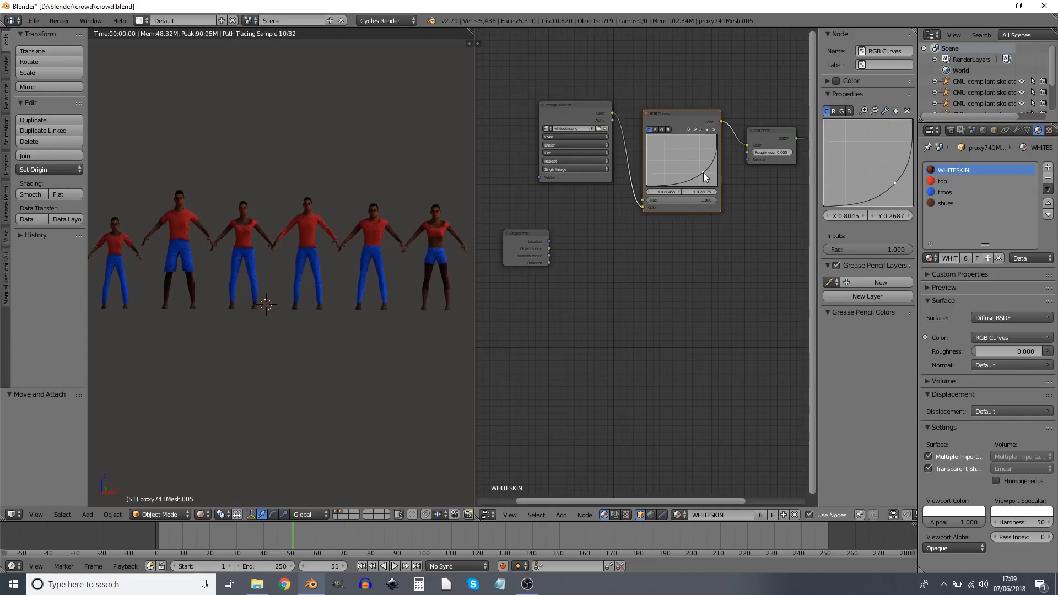
drag(703, 173, 706, 173)
scroll(405, 296, up, 1)
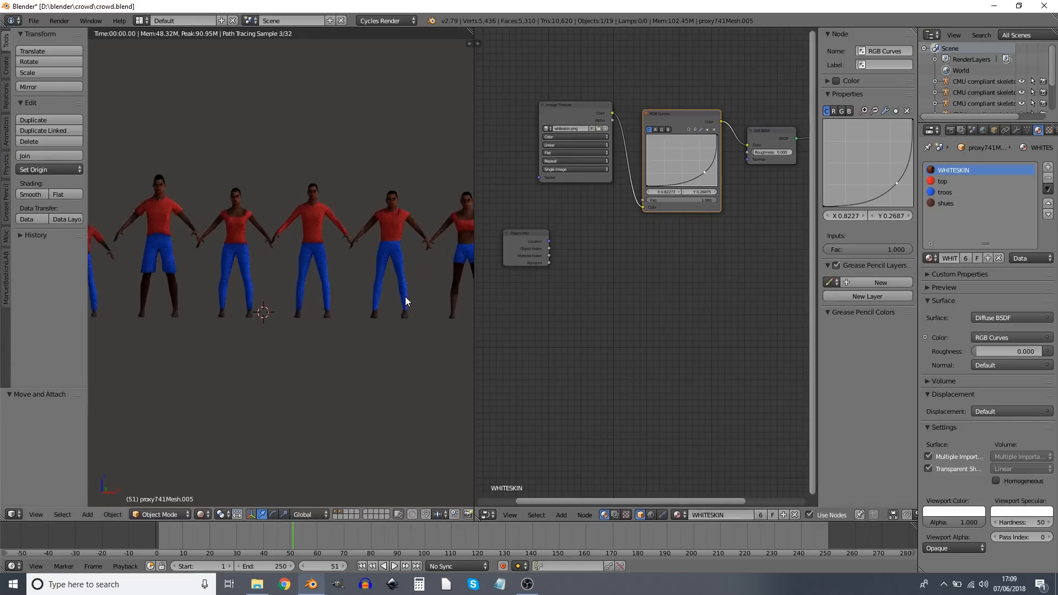
scroll(405, 296, down, 1)
drag(539, 255, 558, 293)
drag(625, 204, 642, 199)
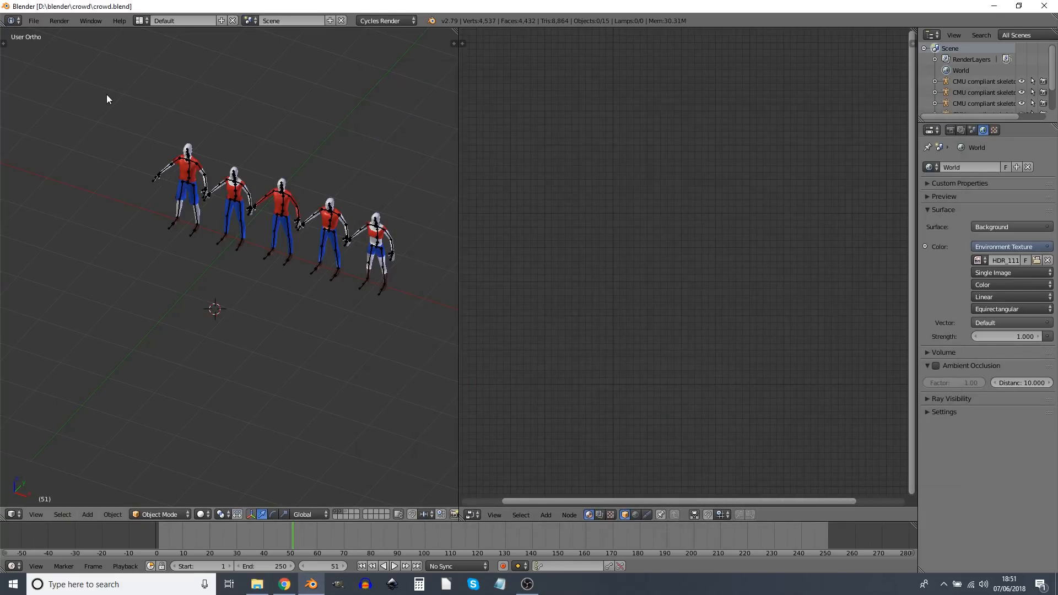
Duplicate the row of five rigged characters in -1 steps along global Y to form five rows, and show the crowd in Rendered shading.
key(b)
drag(98, 79, 434, 348)
key(shift+d)
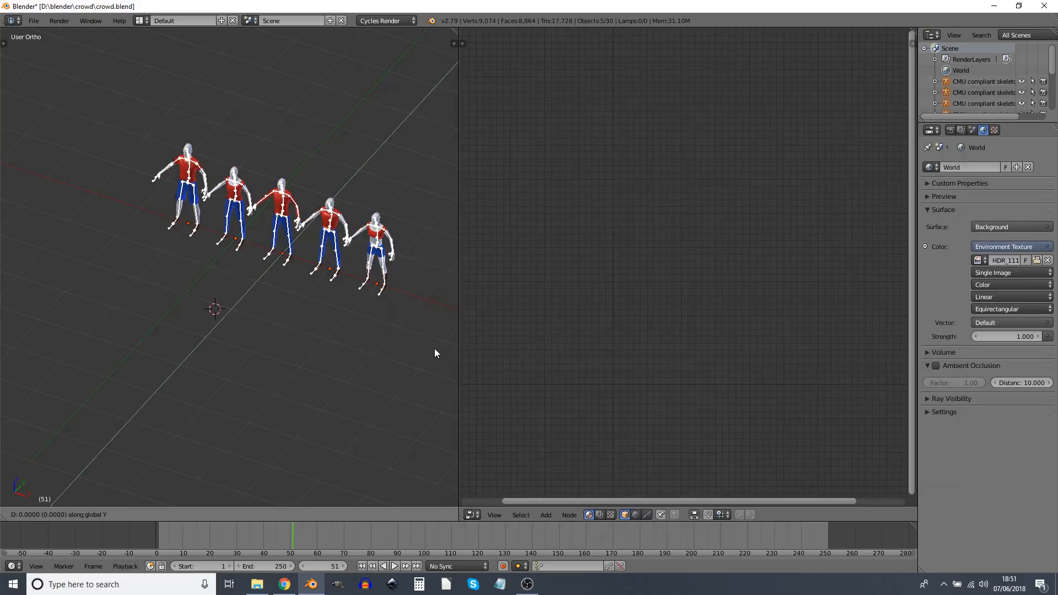
click(411, 376)
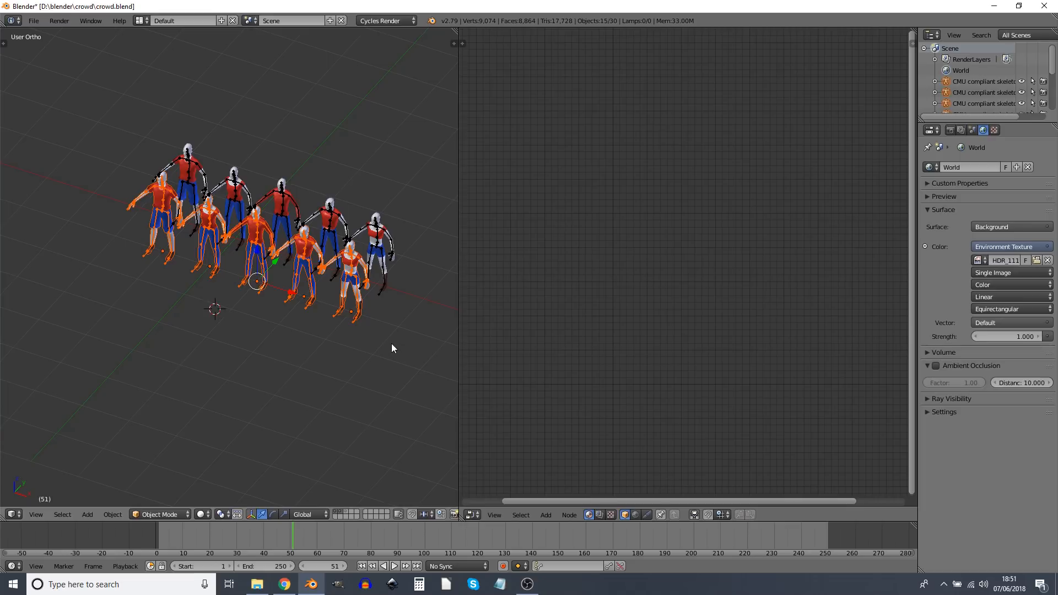
key(shift+d)
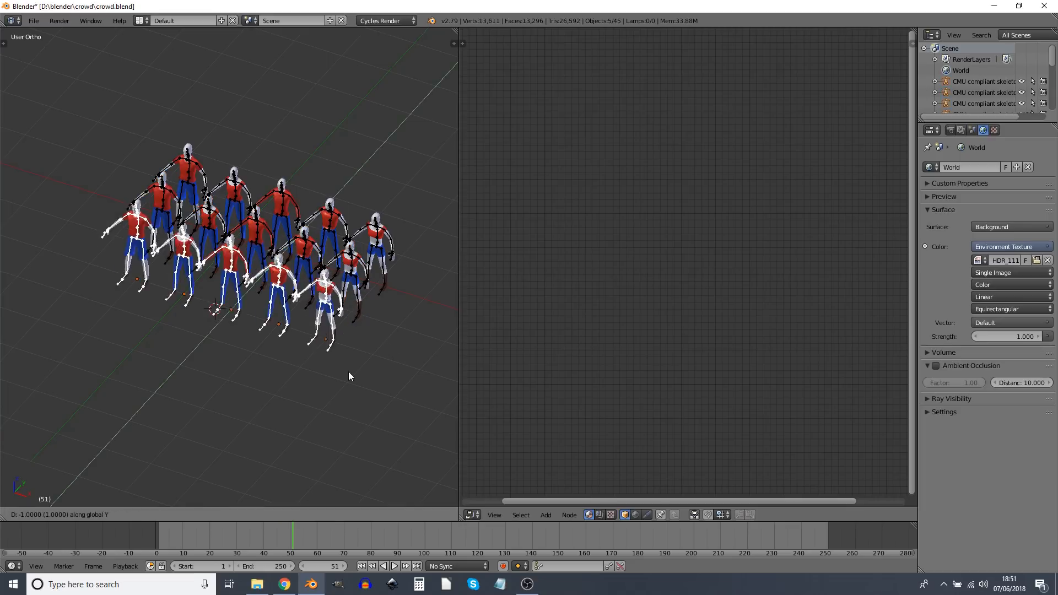
click(330, 400)
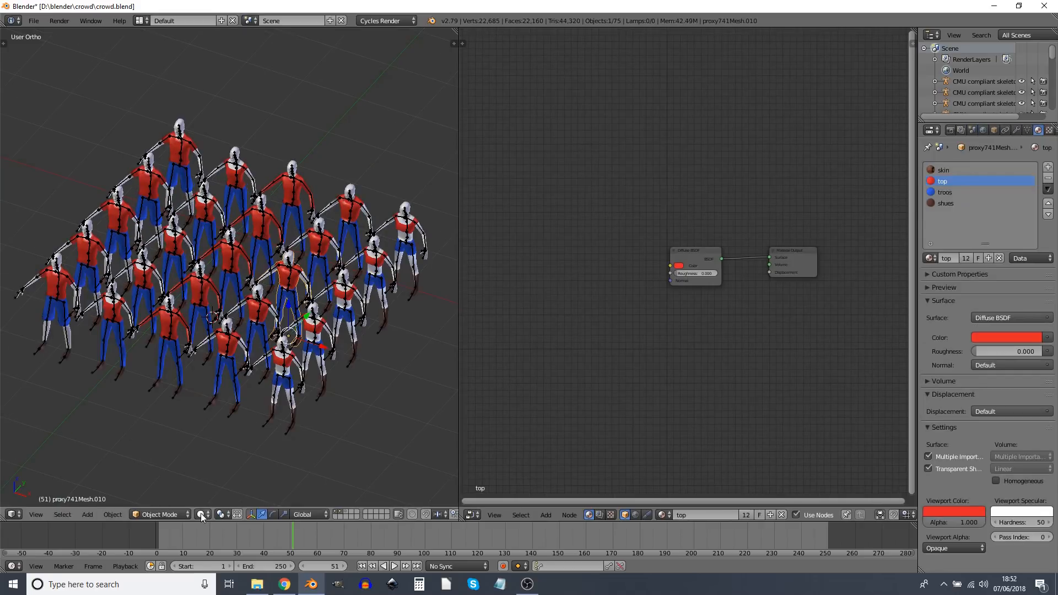
click(202, 514)
click(230, 441)
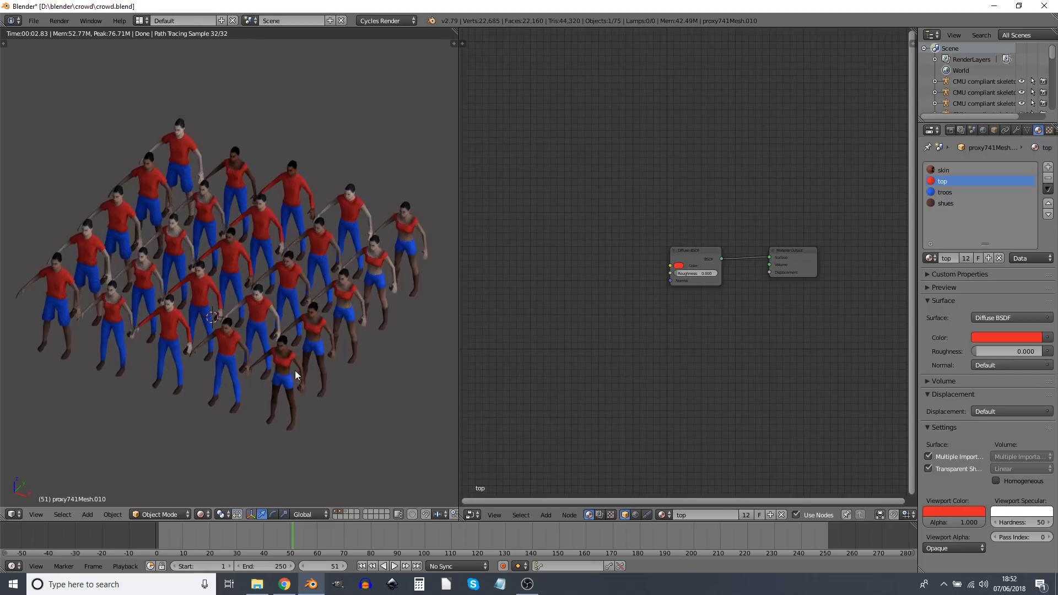
Add an Object Info node to the top material, placing it ahead of the Diffuse BSDF node.
scroll(719, 350, up, 1)
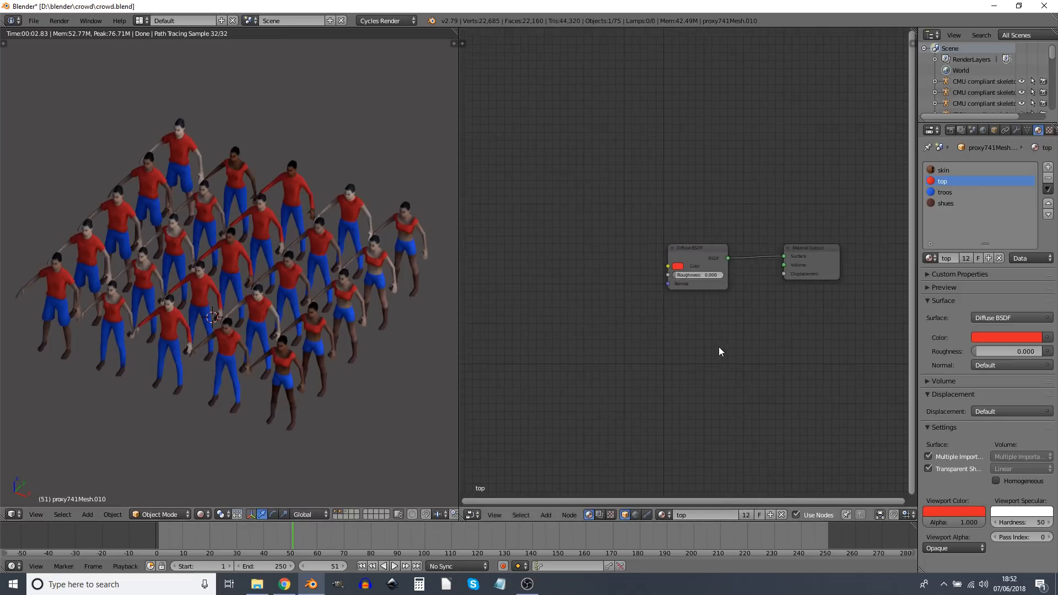
scroll(722, 346, up, 1)
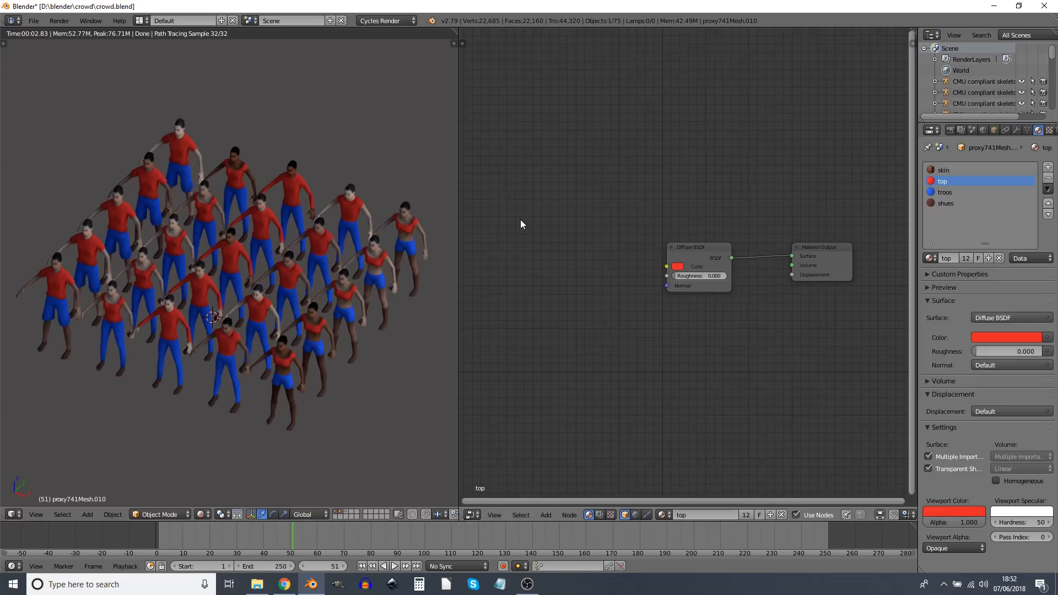
key(shift+a)
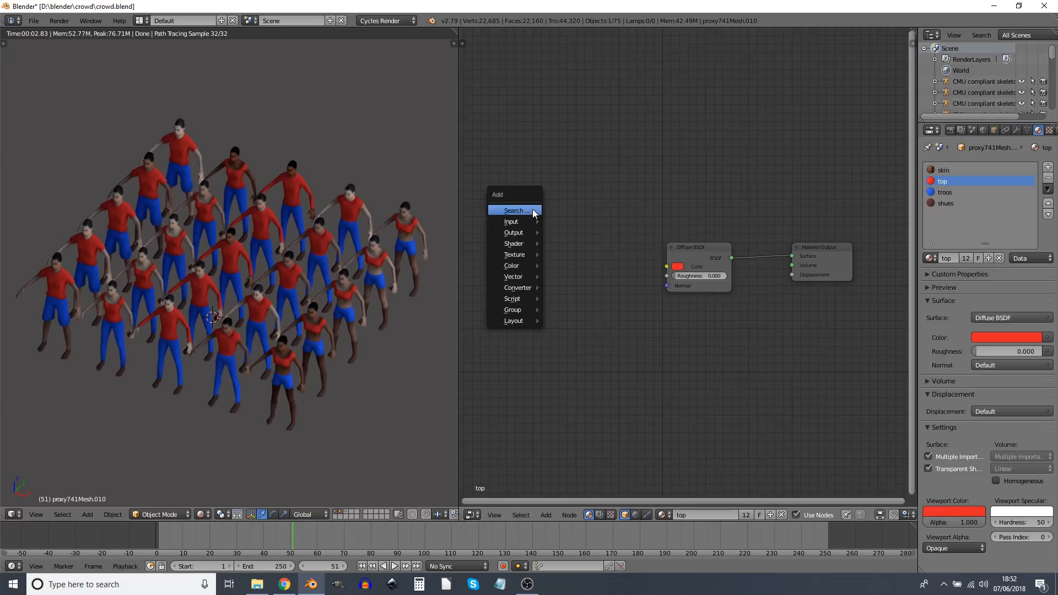
click(531, 210)
text(obj)
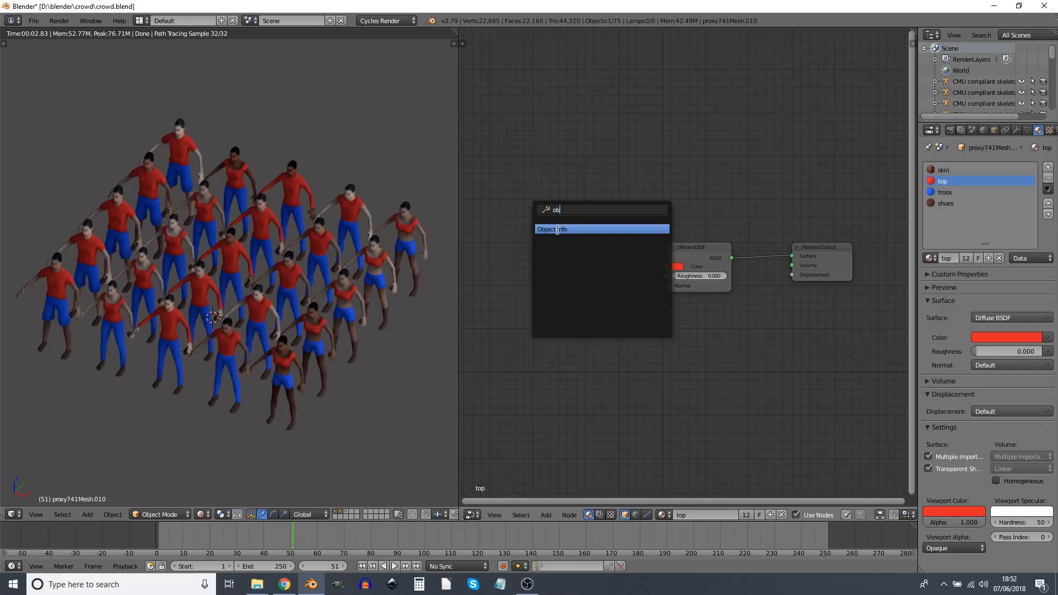
key(Return)
click(491, 232)
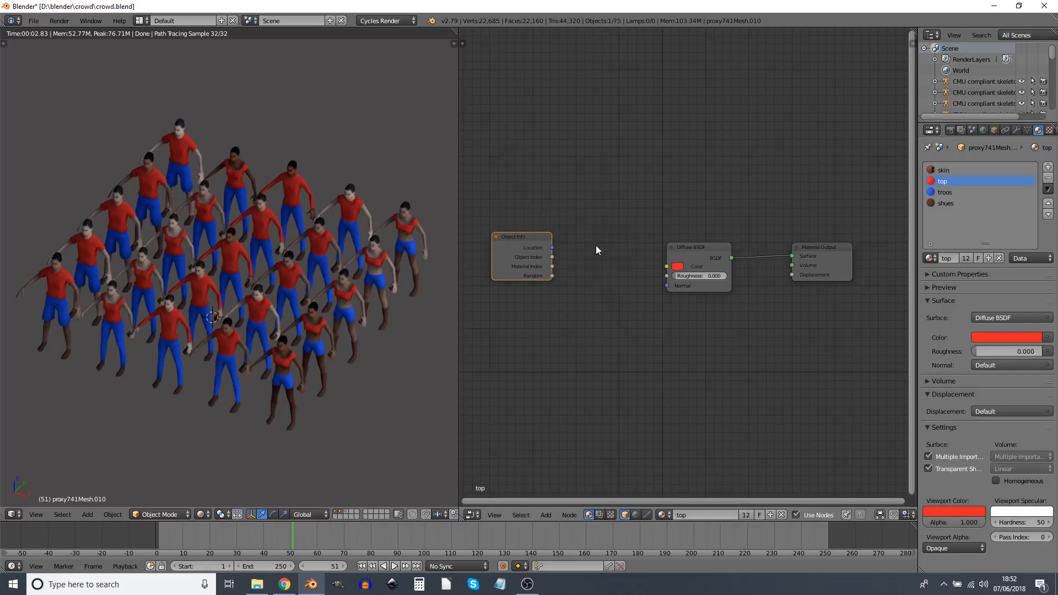
Add a ColorRamp driven by Object Info's Random output and connect its Color output to the Diffuse BSDF Color.
key(shift+a)
click(595, 245)
text(col)
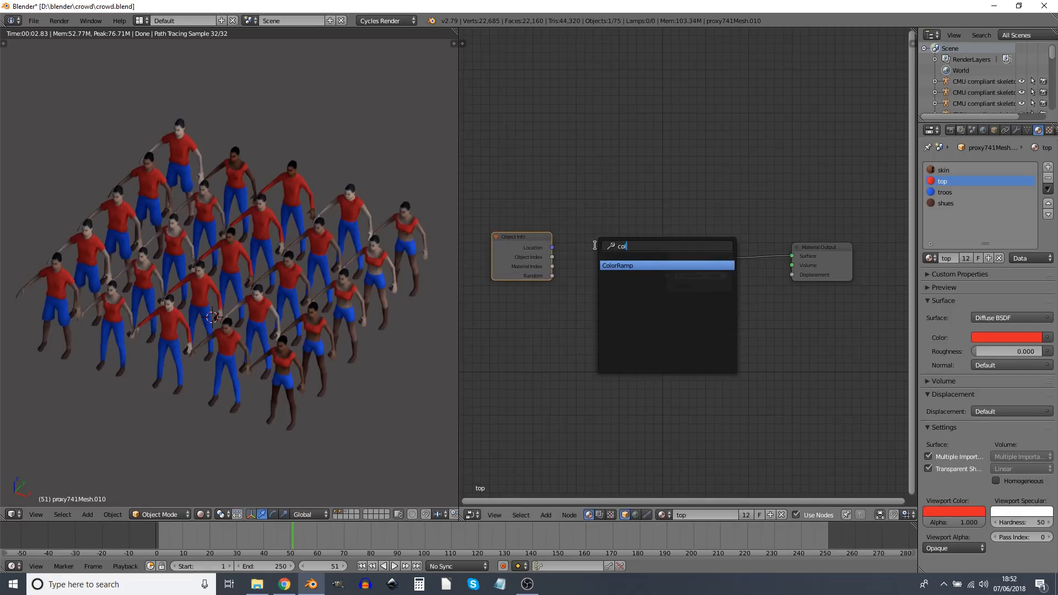
click(638, 266)
click(558, 296)
drag(552, 275, 560, 387)
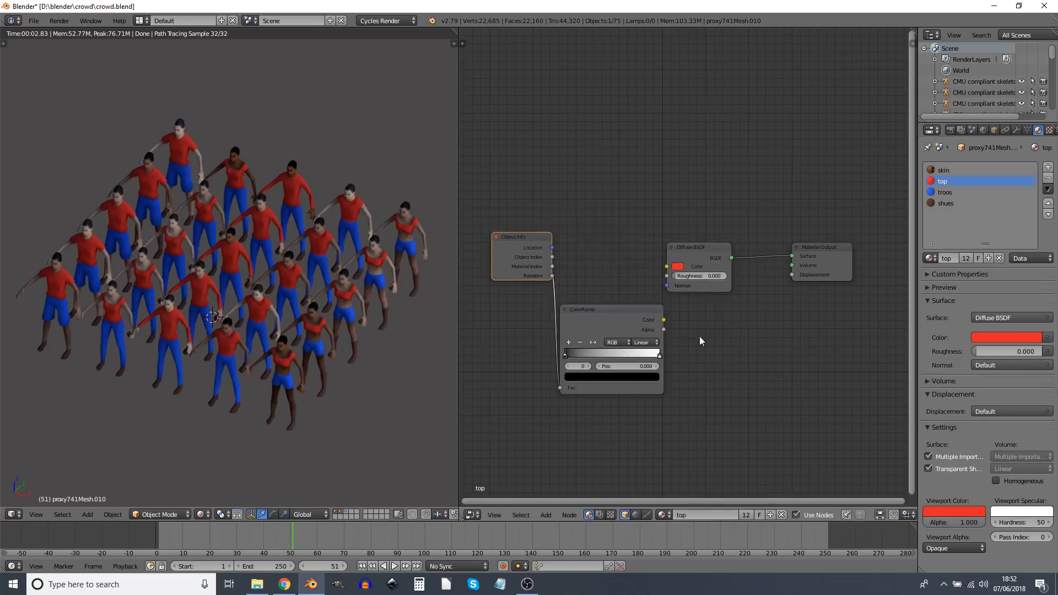
drag(664, 320, 666, 265)
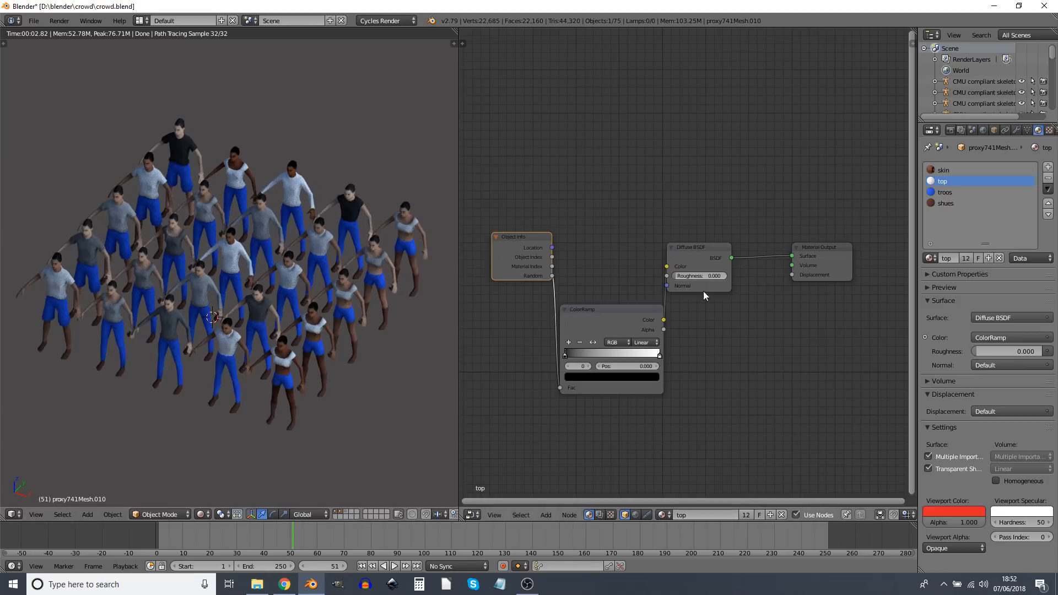
Reverse the ColorRamp by moving the white stop to the start and the black stop to position 1.000.
click(658, 359)
mouse_move(657, 358)
mouse_down()
mouse_move(588, 357)
mouse_move(663, 359)
mouse_up()
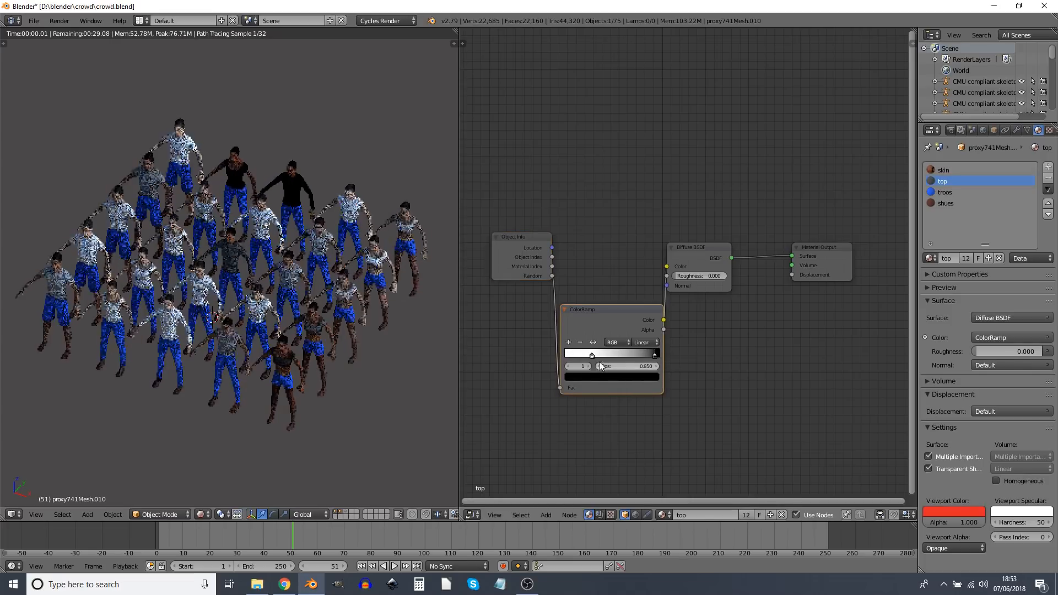
drag(592, 358, 550, 353)
drag(654, 358, 663, 359)
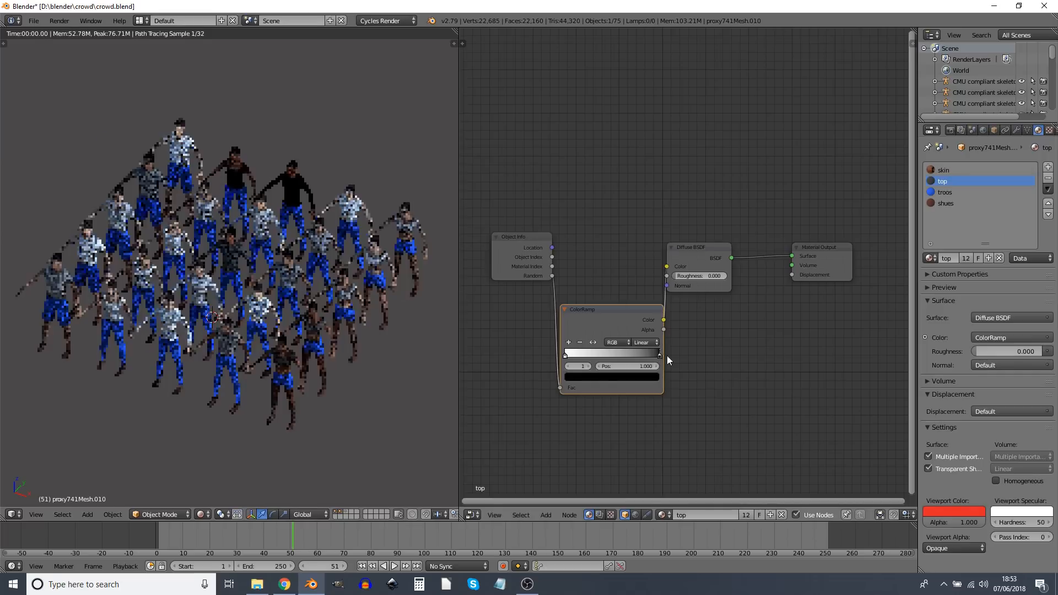
Spread out the top material's nodes, leaving a wide gap between Object Info and the ColorRamp.
drag(699, 259, 732, 258)
drag(505, 248, 486, 249)
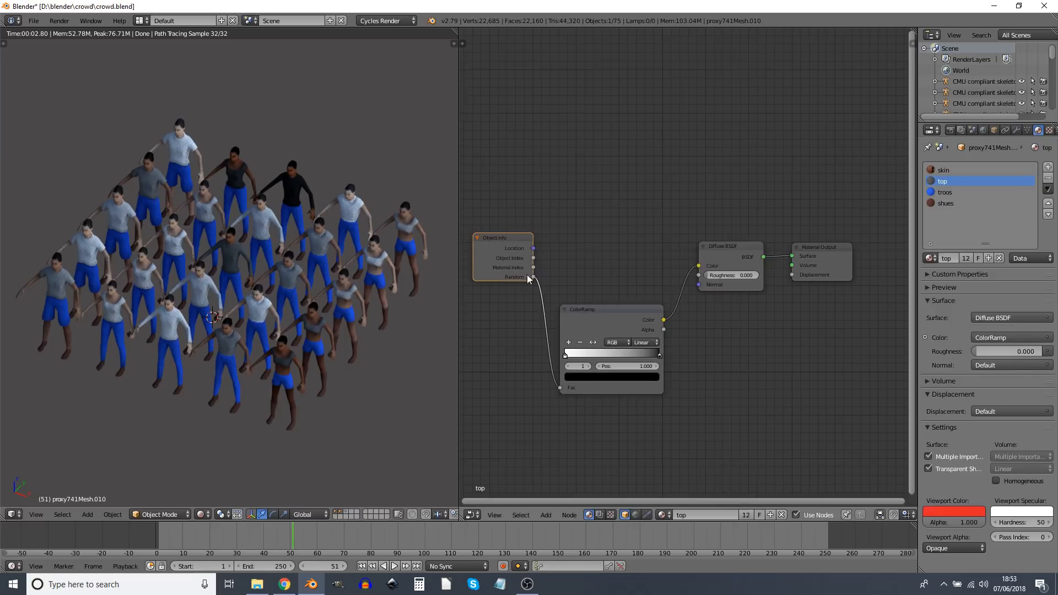
middle_drag(646, 296, 755, 141)
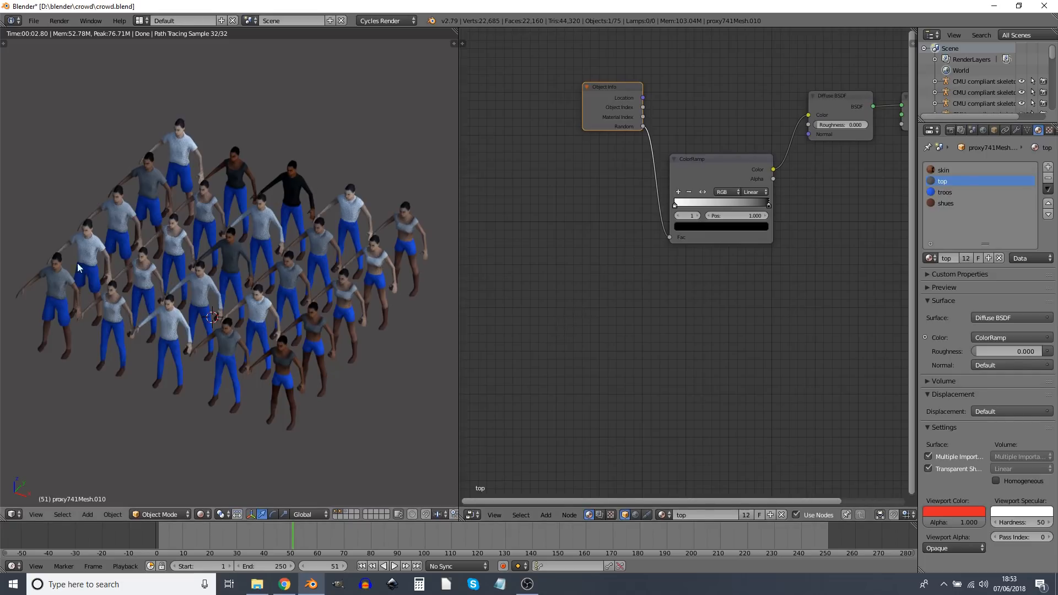
middle_drag(565, 201, 645, 234)
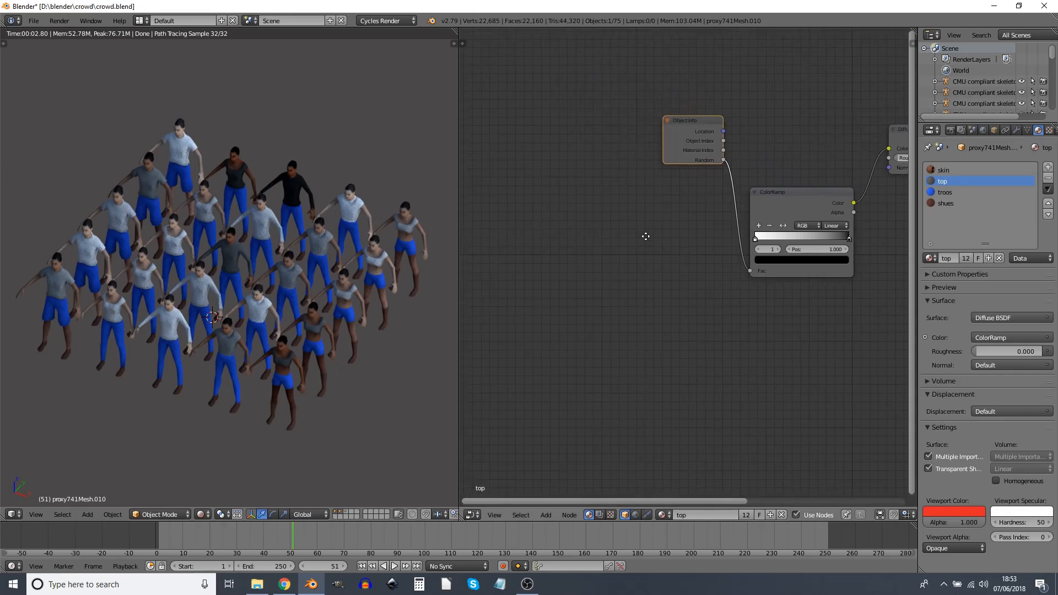
drag(689, 127, 545, 146)
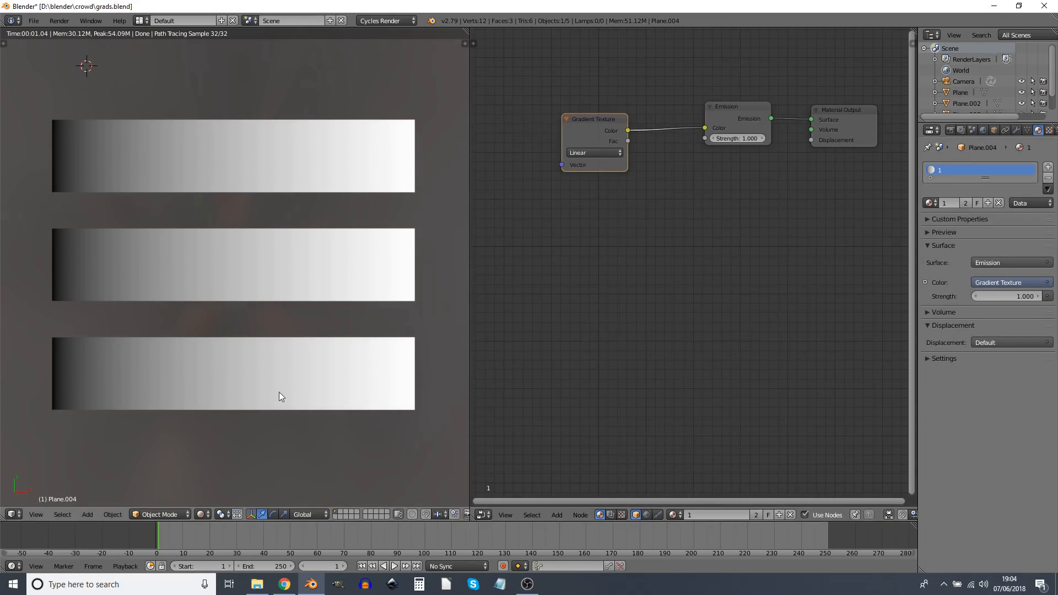
In grads.blend, select the middle gradient plane and move its Gradient Texture node farther from the Emission node.
middle_drag(647, 316, 628, 325)
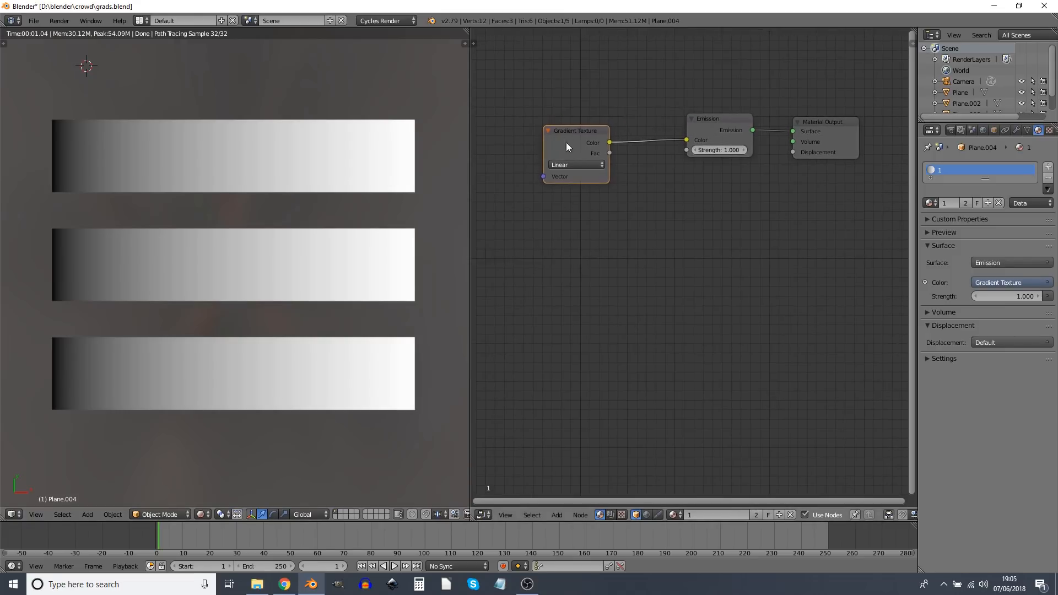
right_click(255, 282)
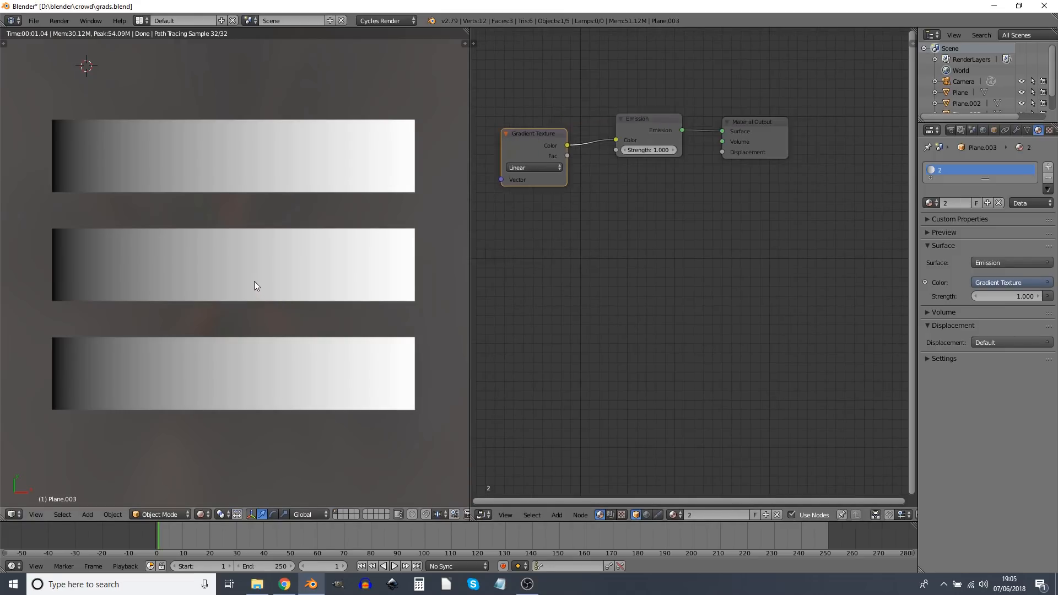
middle_drag(671, 231, 734, 225)
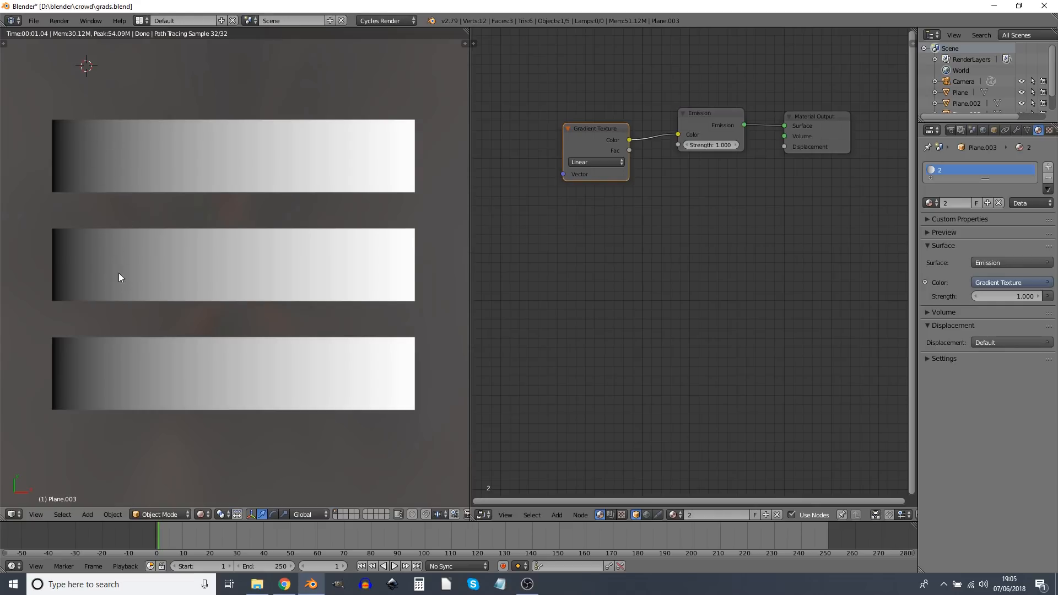
middle_drag(706, 299, 763, 312)
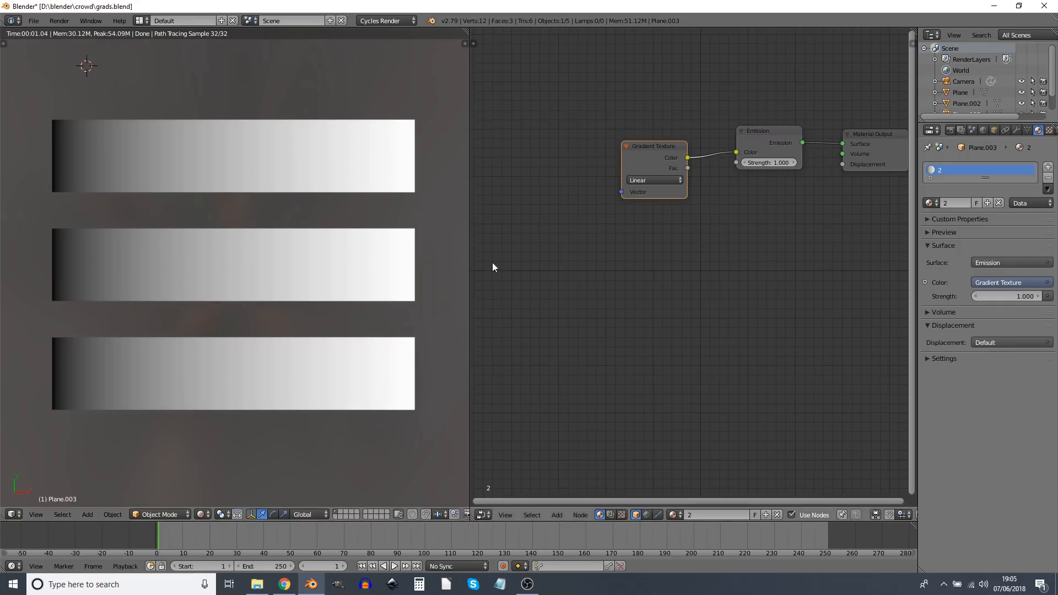
middle_drag(729, 366, 729, 333)
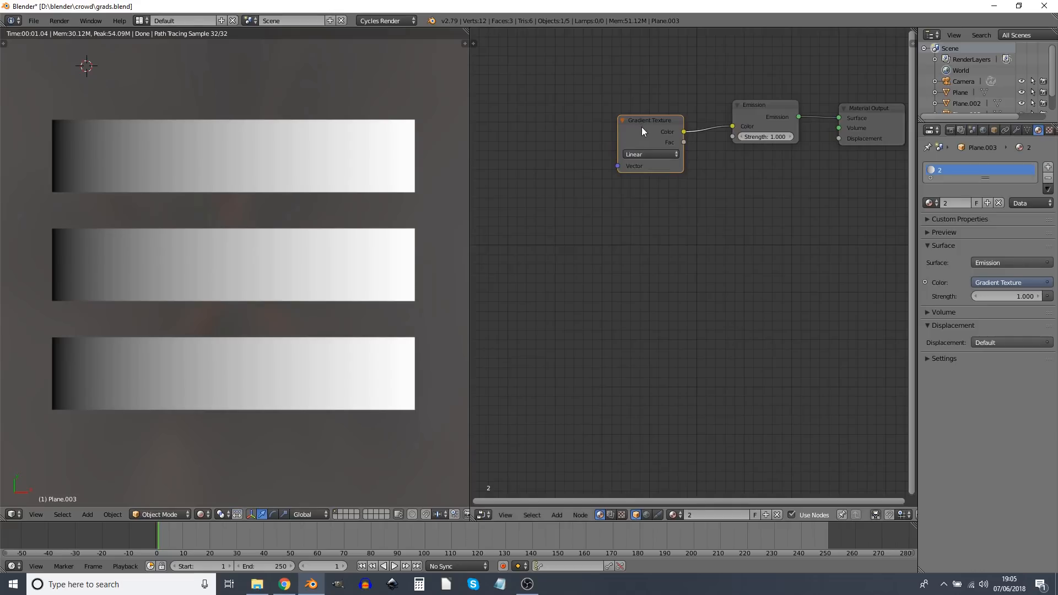
drag(641, 134, 521, 149)
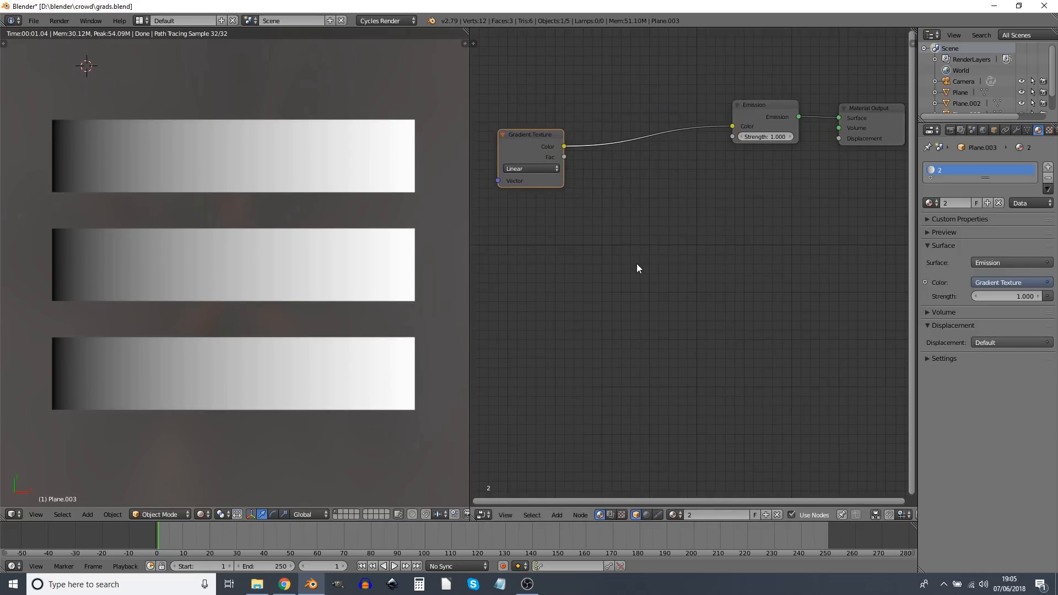
Add a Math node below the Gradient Texture and Emission nodes and place a duplicate of it alongside.
key(shift+a)
mouse_move(637, 265)
mouse_move(631, 235)
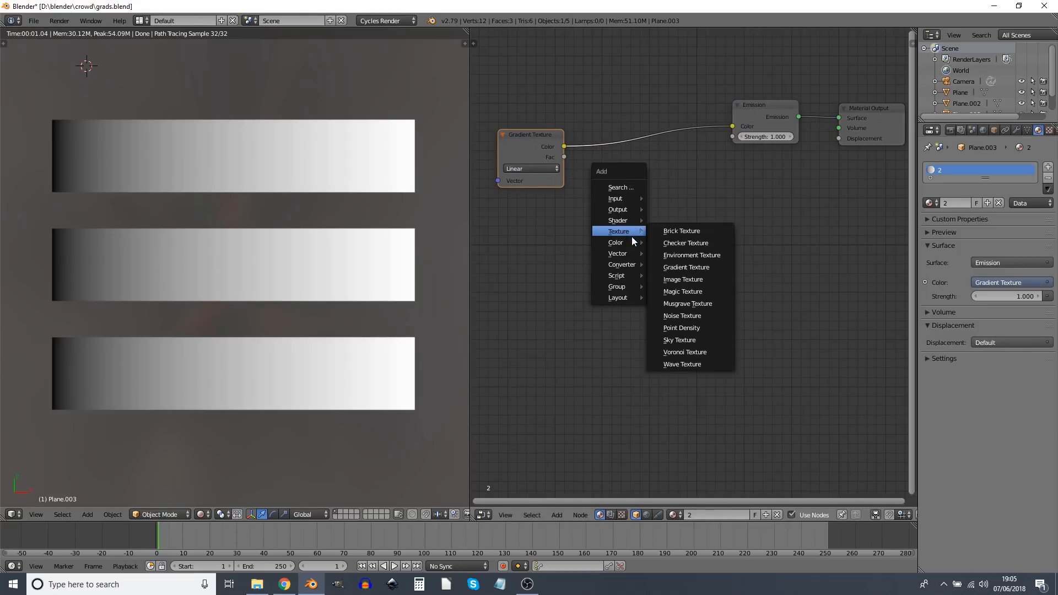
mouse_move(625, 265)
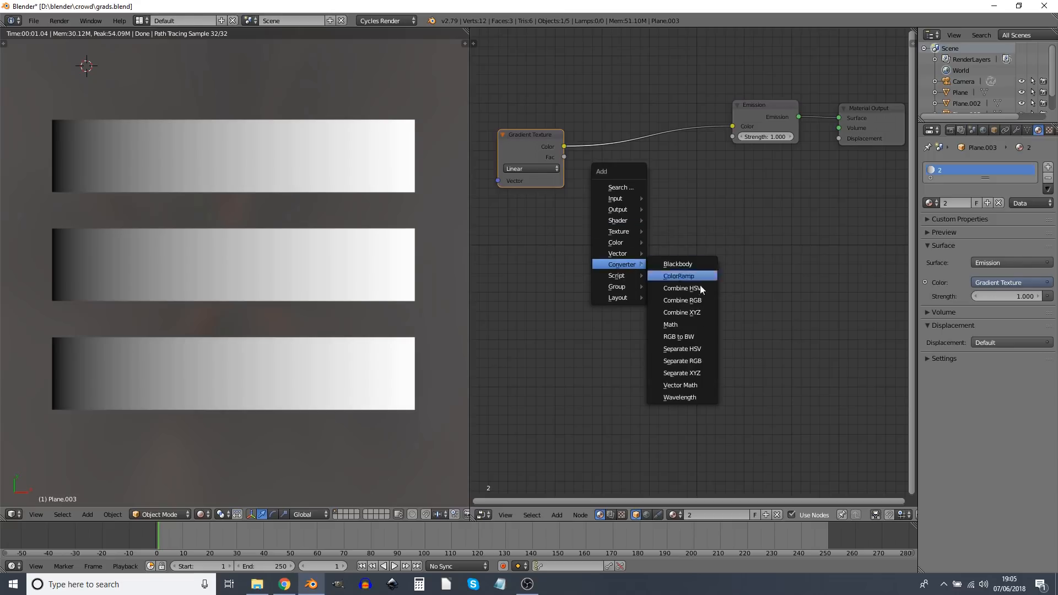
click(691, 324)
click(587, 230)
key(shift+d)
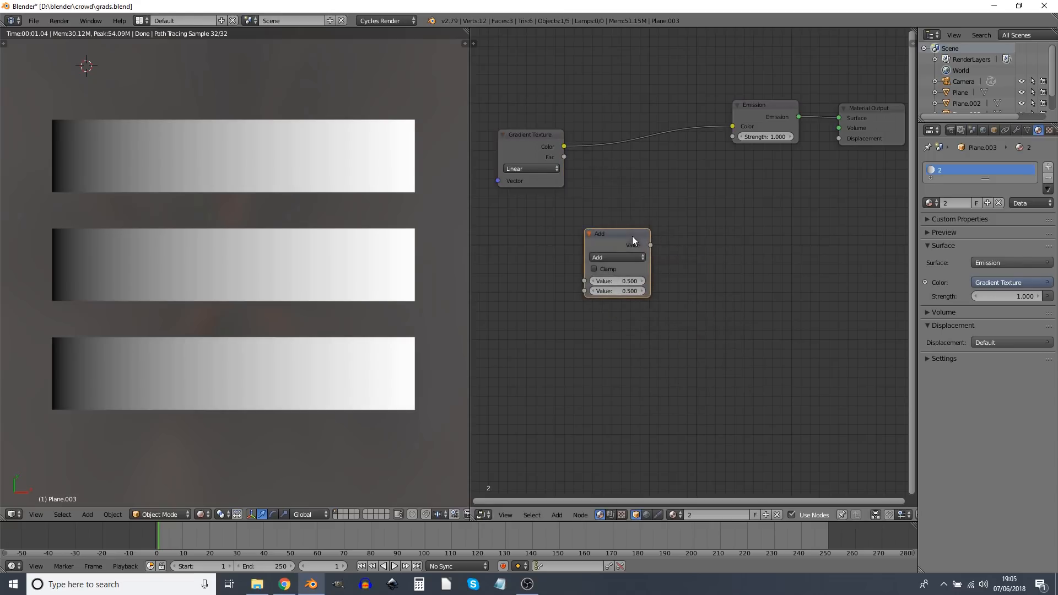
click(735, 249)
Set the first Math node to Multiply by 7 and chain the Gradient Texture's Fac through it into the second Math node.
click(606, 257)
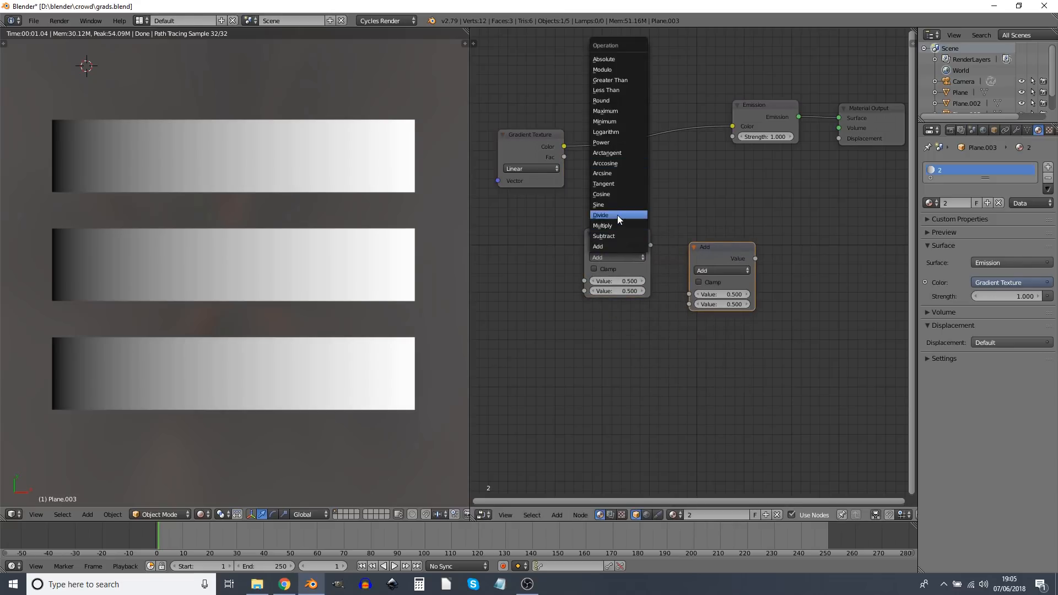
click(617, 225)
click(618, 291)
text(7)
key(Return)
drag(562, 155, 584, 281)
drag(650, 245, 689, 294)
Set the second Math node to Modulo with value 1.000 and feed its output into the Emission Color.
click(719, 269)
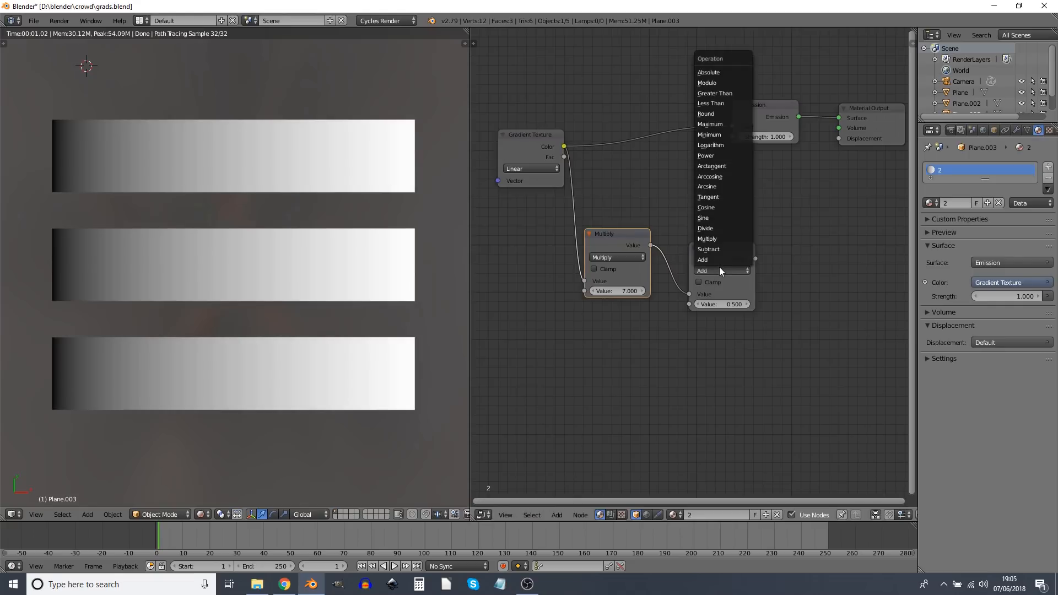
click(714, 83)
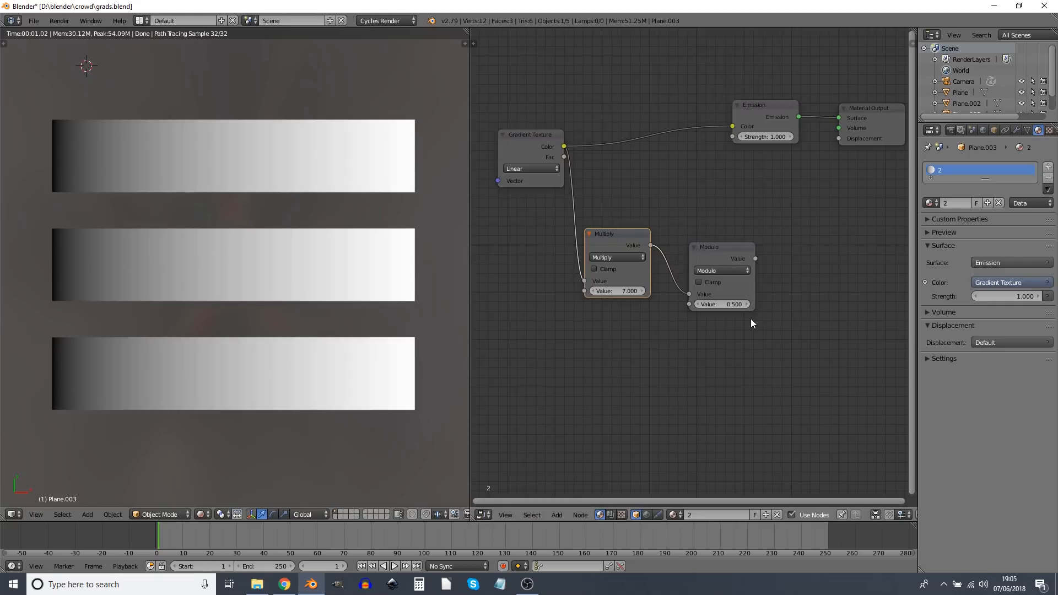
click(726, 303)
key(Return)
drag(722, 252, 732, 123)
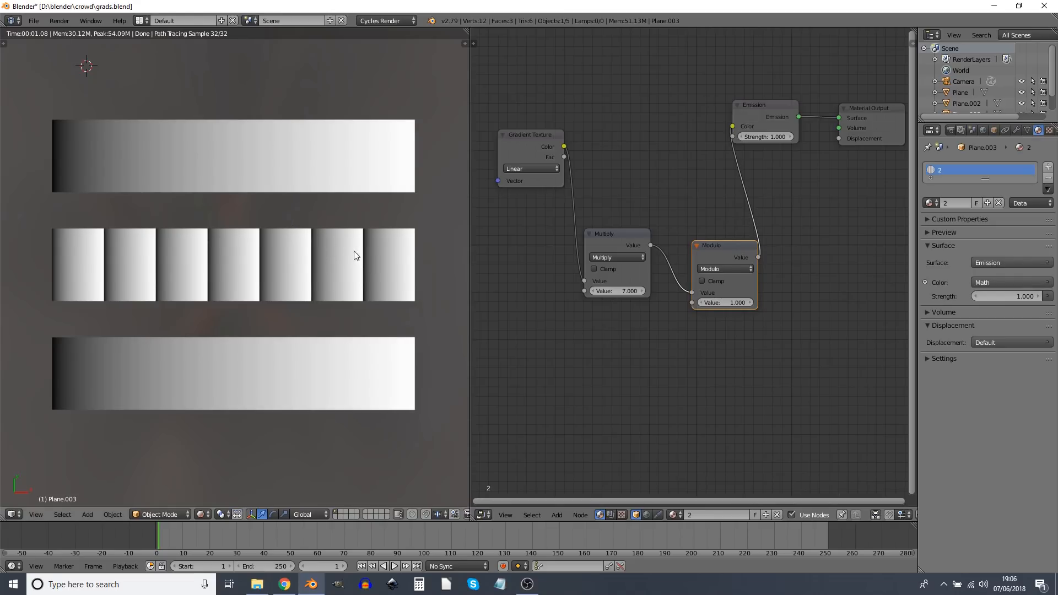
On the lowest gradient plane, build the same Multiply and Modulo chain into Emission, with Multiply set to 7 and Modulo to 1.000.
right_click(297, 365)
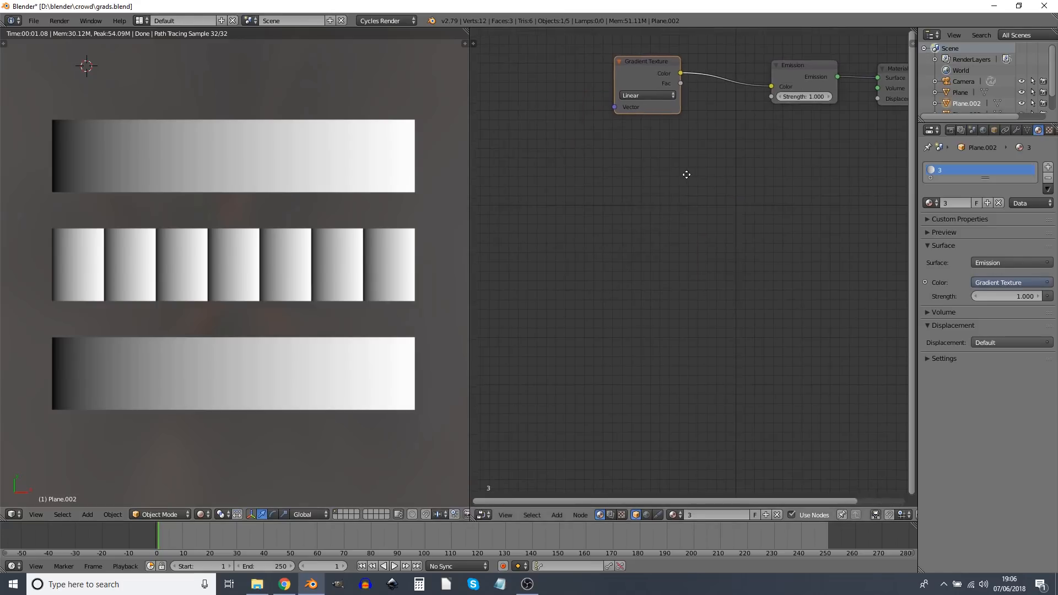
drag(643, 76, 506, 132)
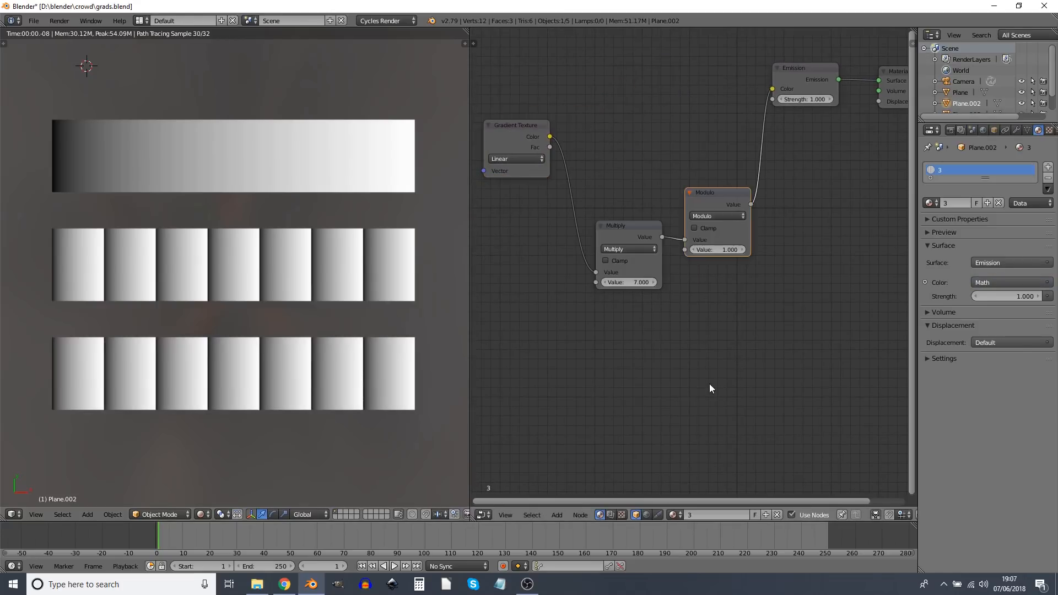
click(634, 282)
text(7)
key(Return)
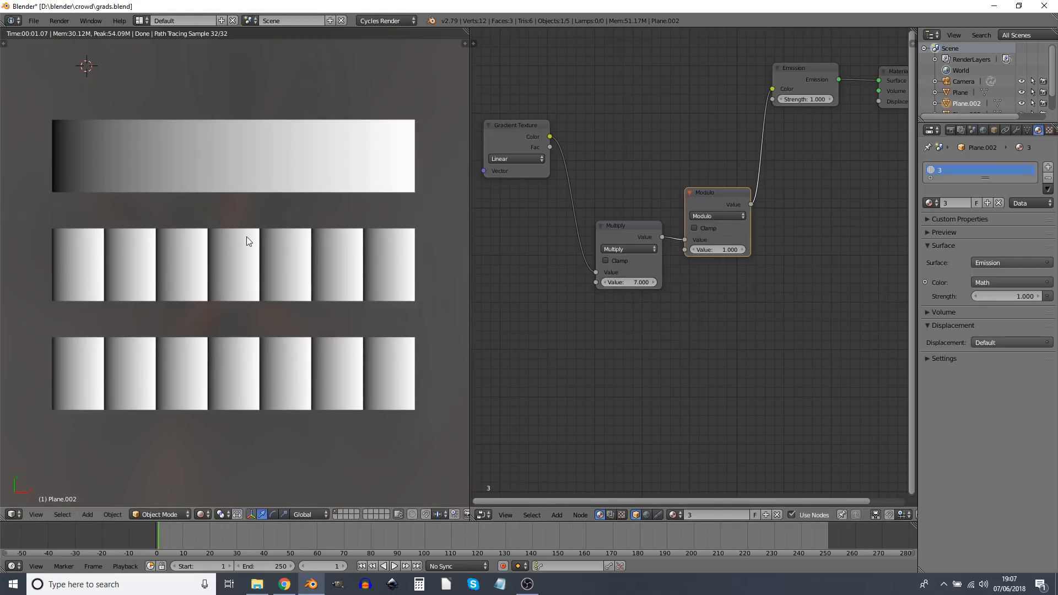
Try 14 as the lowest plane's Multiply value and settle on 13.
click(642, 283)
text(14)
key(Return)
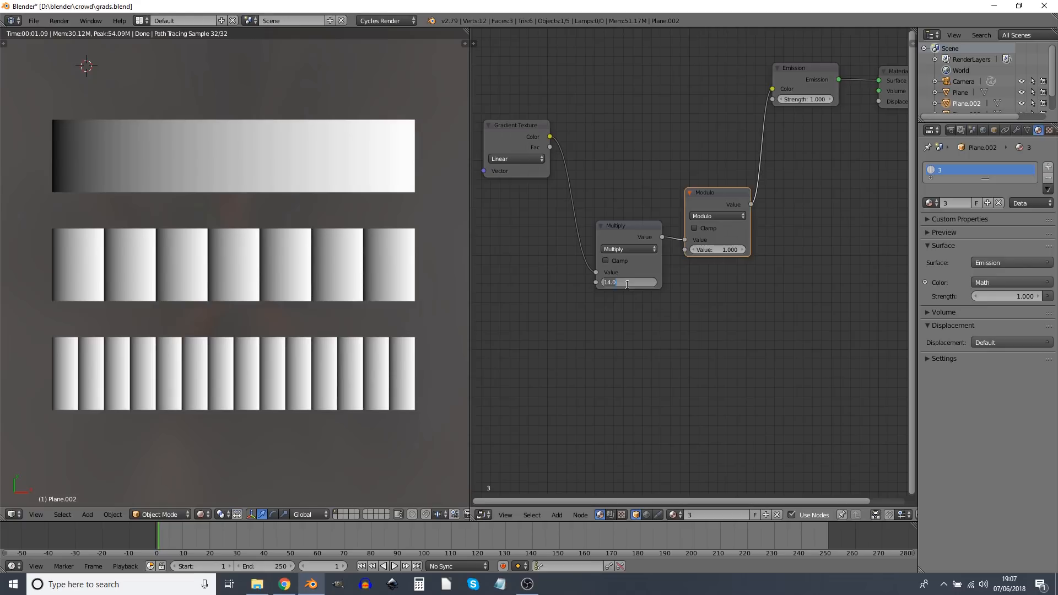
text(13)
key(Return)
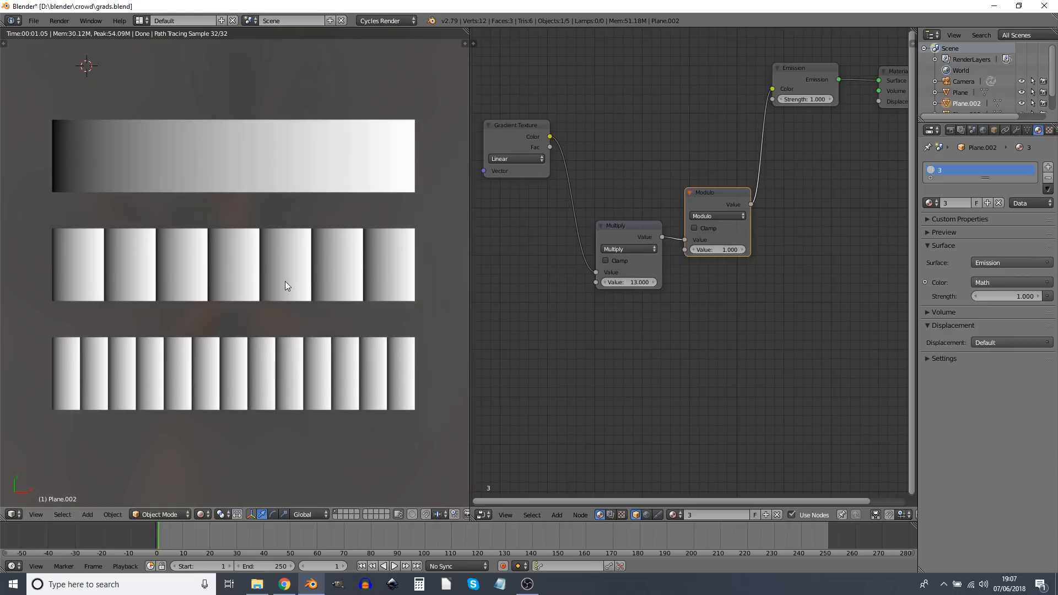
Save grads.blend over the existing file and reopen the recent crowd.blend.
key(ctrl+s)
click(744, 321)
click(34, 21)
mouse_move(68, 56)
click(169, 66)
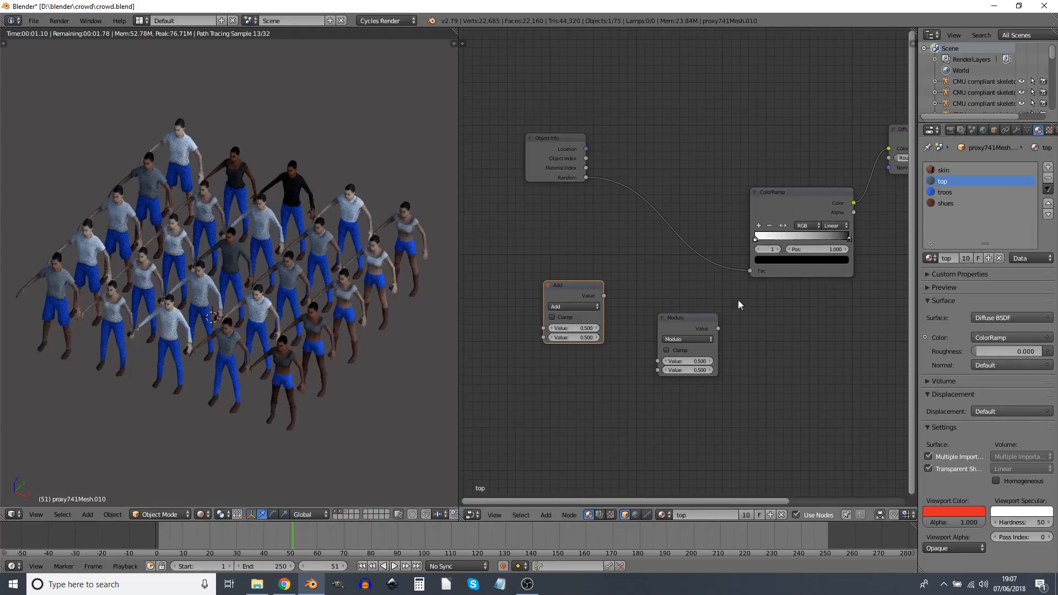
Insert the Add Math node between Object Info Random and the ColorRamp and set it to Multiply by 7.
drag(573, 286, 600, 179)
click(556, 165)
click(615, 202)
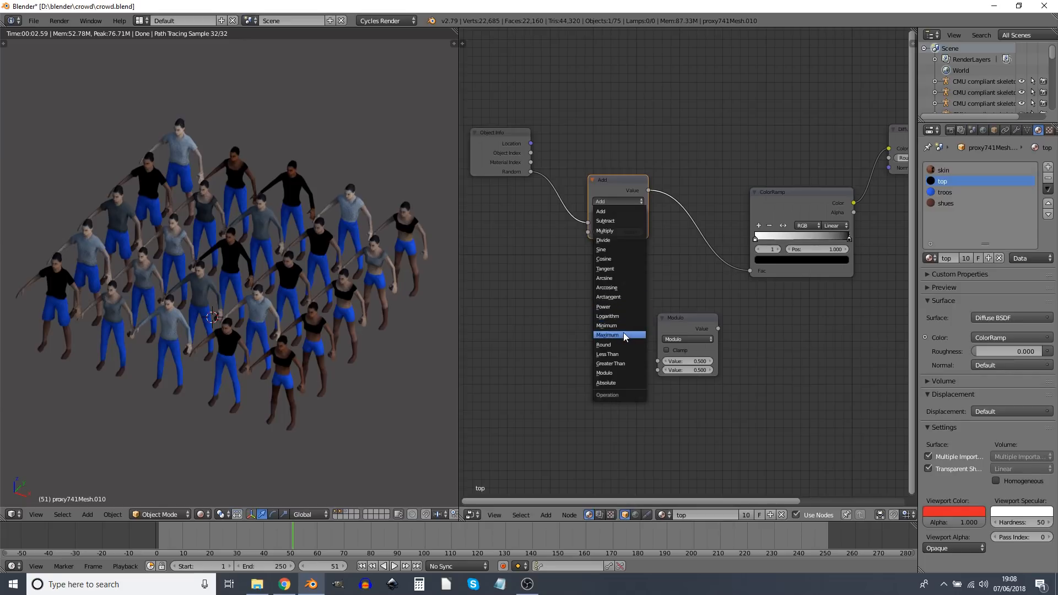
click(609, 231)
click(607, 233)
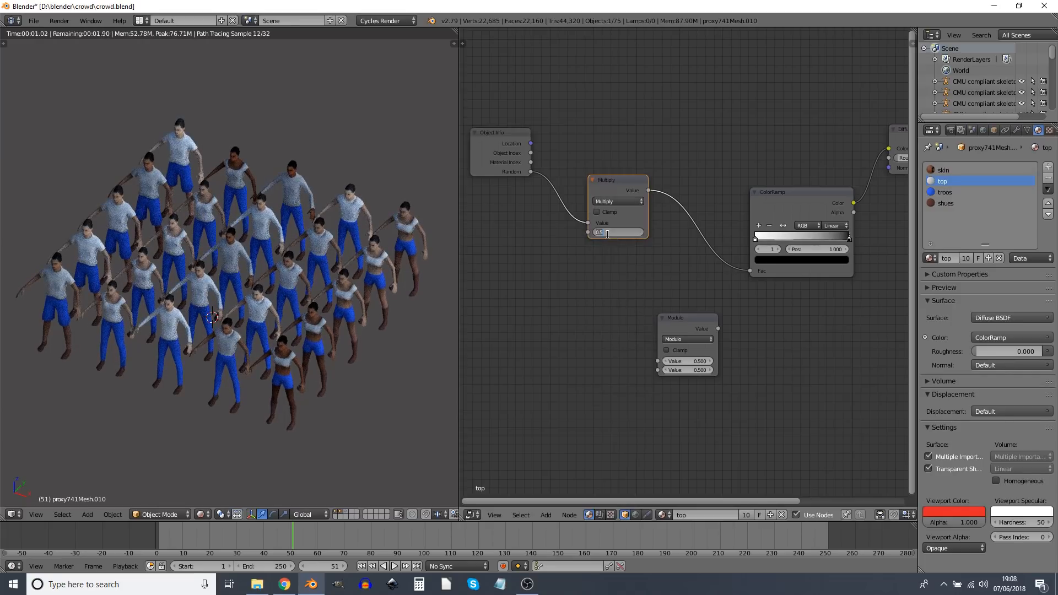
text(7)
key(Return)
drag(610, 182, 571, 177)
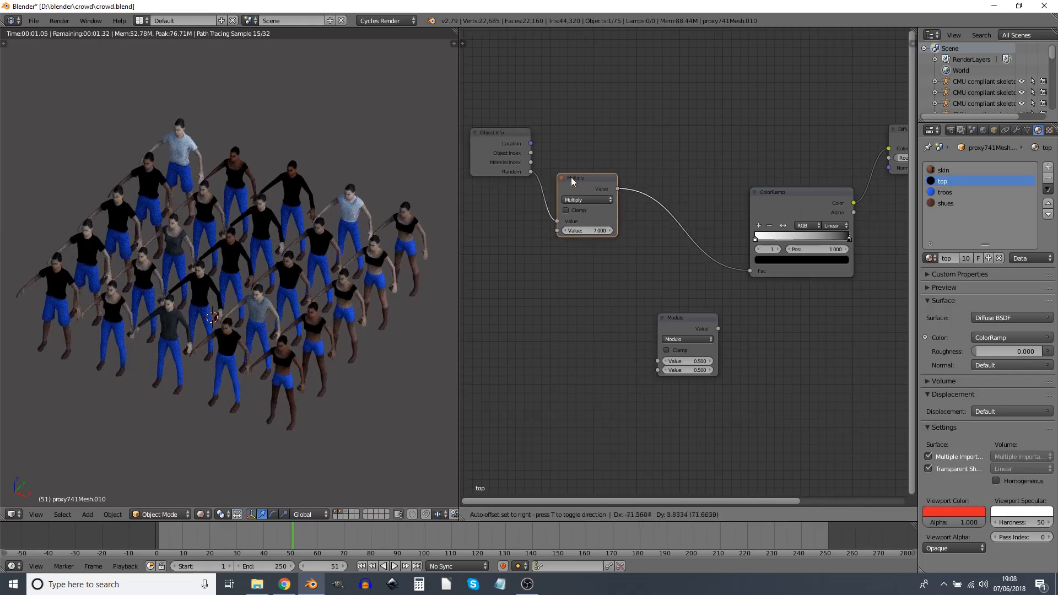
Insert the Modulo node between Multiply and the ColorRamp and set its value to 1.000.
drag(664, 323, 653, 203)
click(681, 251)
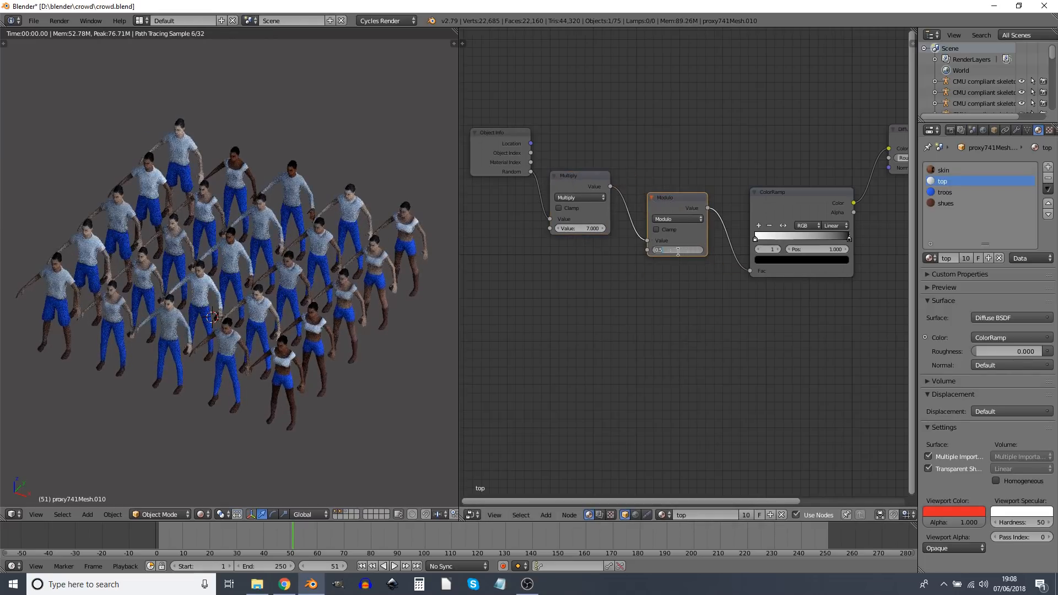
key(Return)
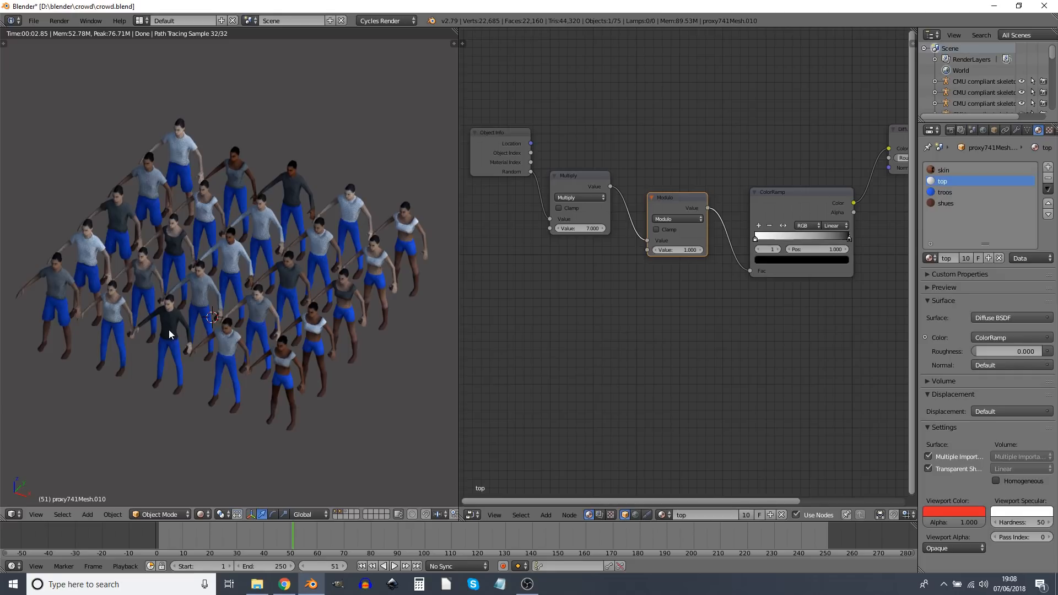
Reposition the top material's ColorRamp stops, add new stops and tint a grey one blue.
middle_drag(710, 299, 626, 357)
scroll(729, 403, up, 2)
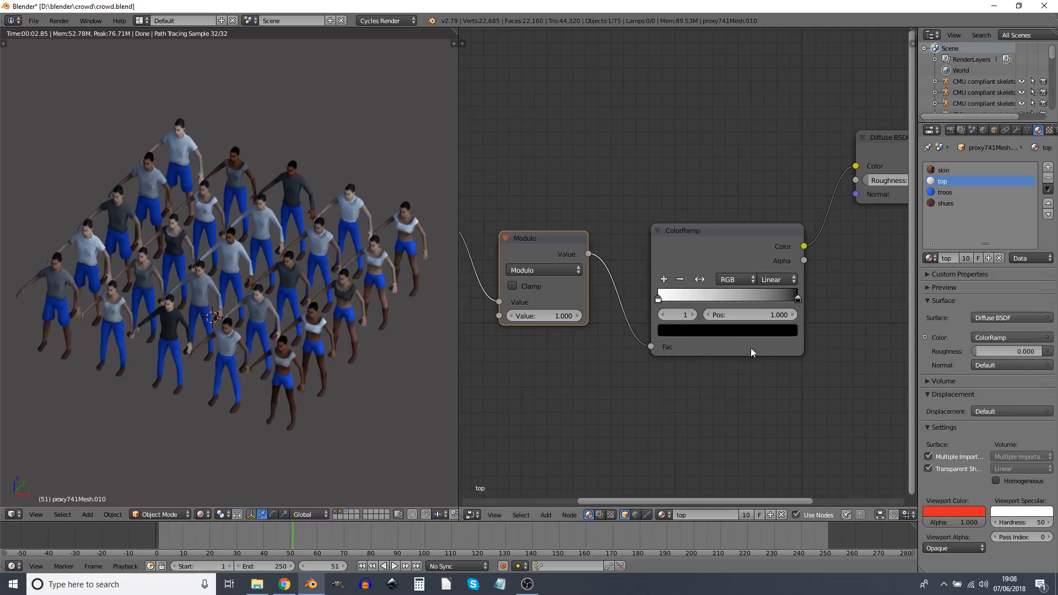
drag(797, 304, 702, 300)
drag(679, 299, 702, 298)
click(647, 277)
click(641, 298)
click(683, 330)
drag(689, 297, 656, 299)
click(647, 277)
click(693, 328)
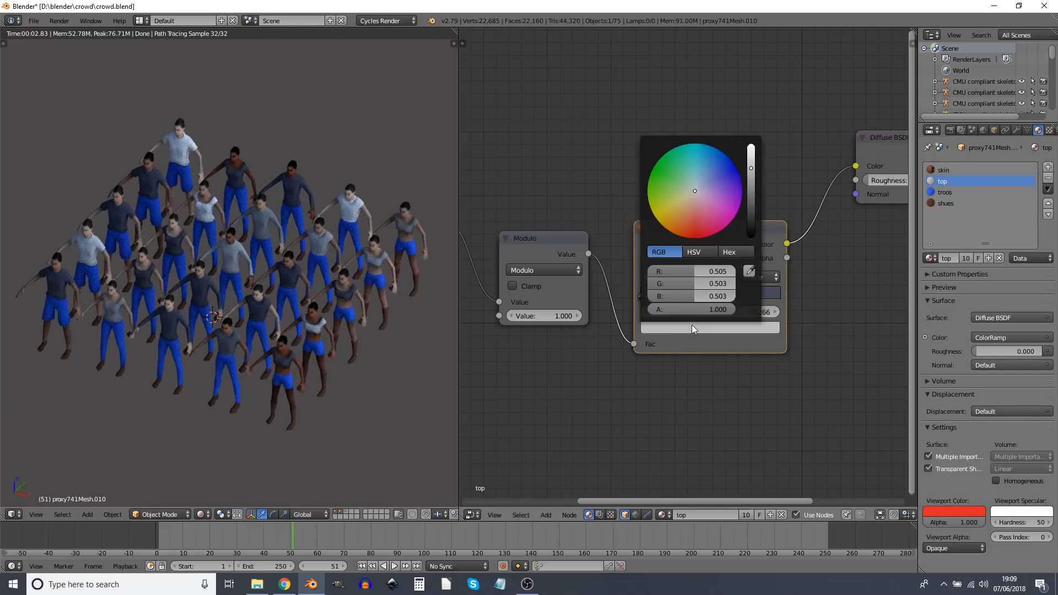
drag(695, 191, 709, 176)
Add more stops to the top material's ColorRamp, space them apart and colour them in dark red-brown and orange tones.
drag(678, 298, 684, 297)
click(646, 277)
click(689, 328)
drag(695, 192, 689, 205)
drag(684, 298, 741, 298)
click(704, 297)
click(647, 277)
click(711, 328)
drag(694, 192, 689, 216)
click(704, 298)
click(647, 277)
drag(696, 298, 716, 298)
click(713, 329)
drag(691, 212, 694, 223)
drag(751, 179, 751, 204)
Complete the top material's ColorRamp with yellow and green stops and fine-tune the spacing of the white and blue stops.
click(675, 297)
click(691, 328)
drag(680, 209, 674, 213)
drag(675, 298, 759, 298)
click(646, 277)
drag(750, 298, 779, 298)
click(721, 330)
drag(697, 212, 723, 194)
middle_drag(715, 402, 679, 406)
drag(652, 301, 628, 299)
drag(648, 300, 653, 300)
drag(668, 301, 672, 301)
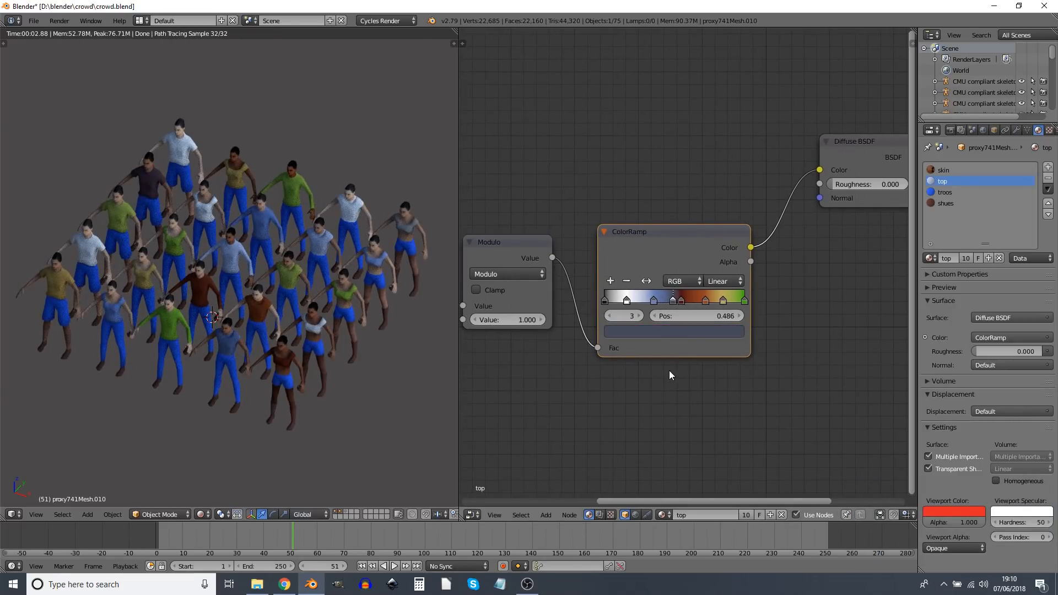
Mute the green of the last stop in the top material's ColorRamp.
click(745, 301)
click(729, 331)
mouse_move(714, 187)
mouse_down()
mouse_move(714, 175)
mouse_move(678, 195)
mouse_move(713, 180)
mouse_up()
click(728, 332)
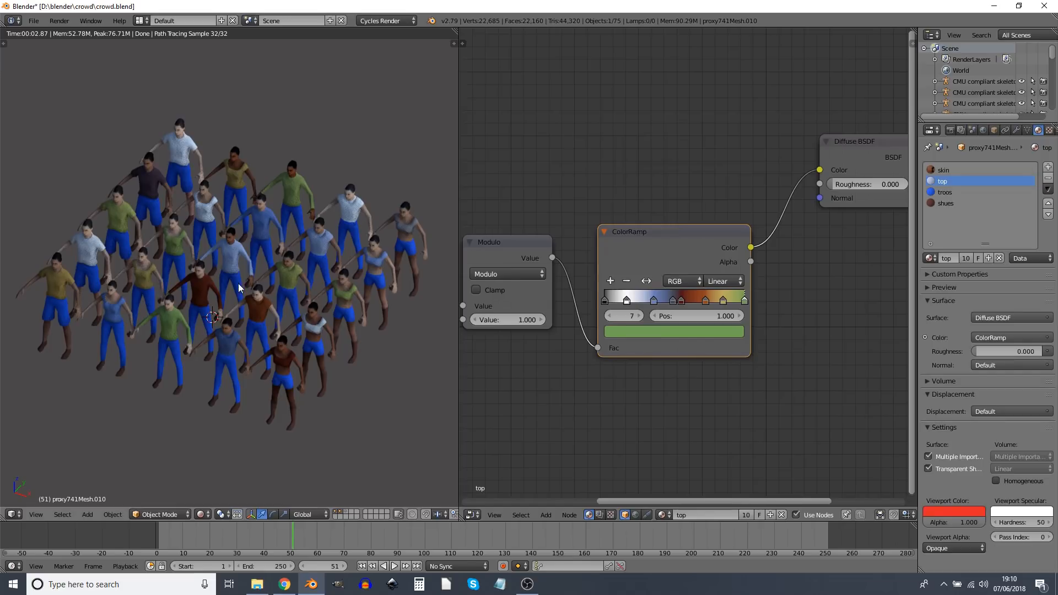
In the troos material, add a ColorRamp node and link it to the Diffuse BSDF colour.
click(945, 193)
key(shift+a)
text(co)
click(691, 205)
click(581, 211)
drag(734, 234, 765, 202)
middle_drag(557, 220, 762, 213)
Add an Object Info node to the troos material and feed its Random output into a Math node multiplying by 13.
key(shift+a)
text(ob)
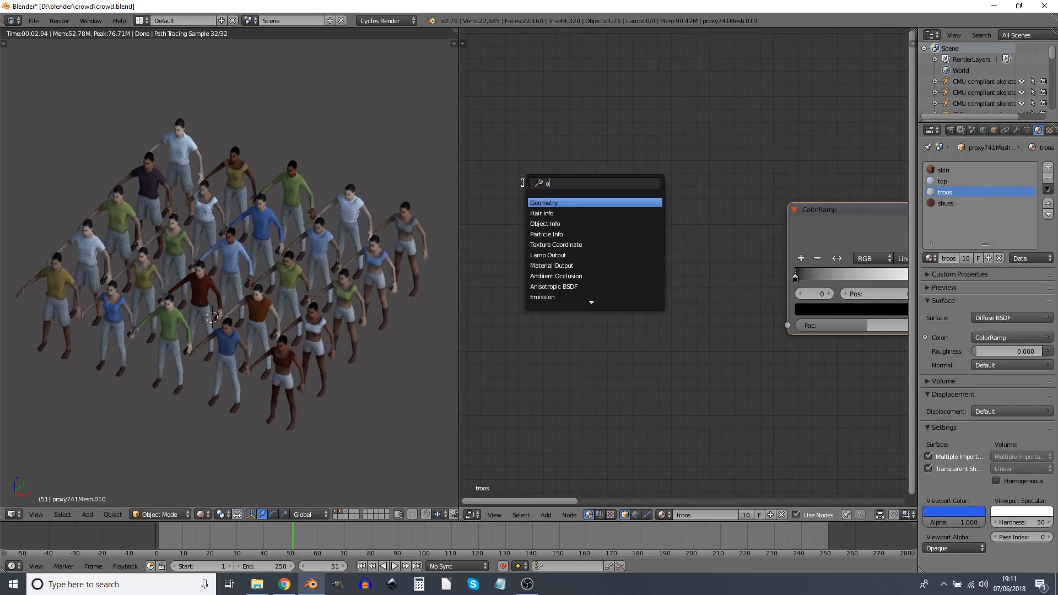
key(Return)
click(475, 175)
key(x)
key(shift+a)
click(656, 377)
drag(564, 240, 589, 294)
text(13)
click(634, 262)
click(632, 304)
Duplicate the Math node as a Modulo with value 1.000 and link it between Multiply and the troos ColorRamp.
key(shift+d)
click(719, 265)
click(719, 517)
mouse_move(727, 236)
mouse_down()
mouse_move(729, 269)
mouse_move(713, 238)
mouse_up()
drag(527, 193, 512, 193)
drag(659, 246, 675, 309)
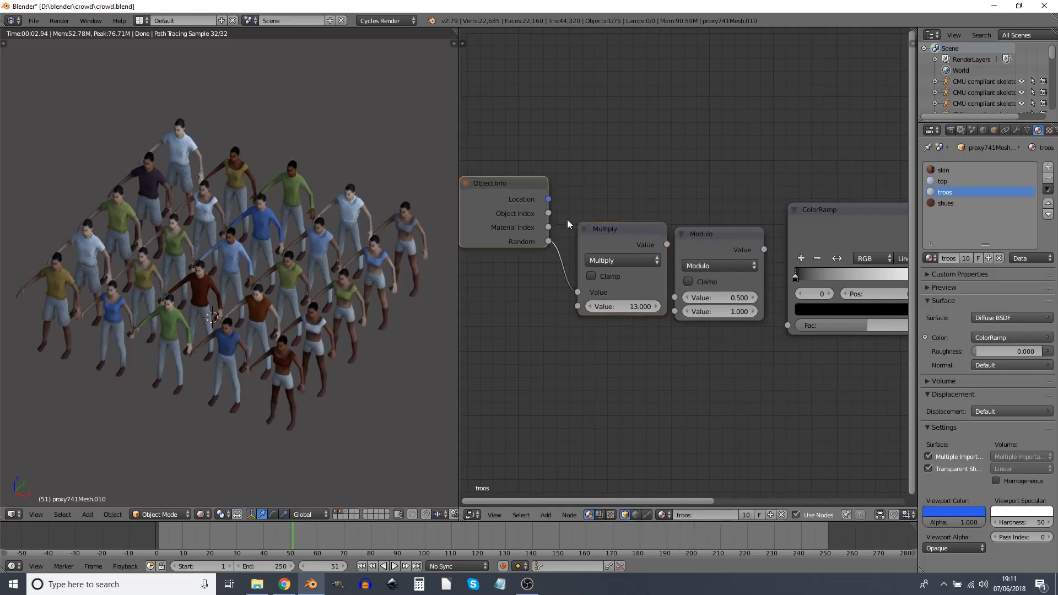
drag(764, 249, 788, 325)
Add stops to the troos ColorRamp and colour the ramp with dark, blue, white and dark brown tones.
middle_drag(785, 324, 600, 299)
ctrl+click(694, 261)
click(716, 296)
click(748, 153)
mouse_move(797, 266)
mouse_down()
mouse_move(744, 267)
mouse_move(790, 267)
mouse_up()
drag(784, 265, 721, 265)
ctrl+click(747, 260)
ctrl+click(782, 262)
click(716, 297)
drag(763, 130, 763, 196)
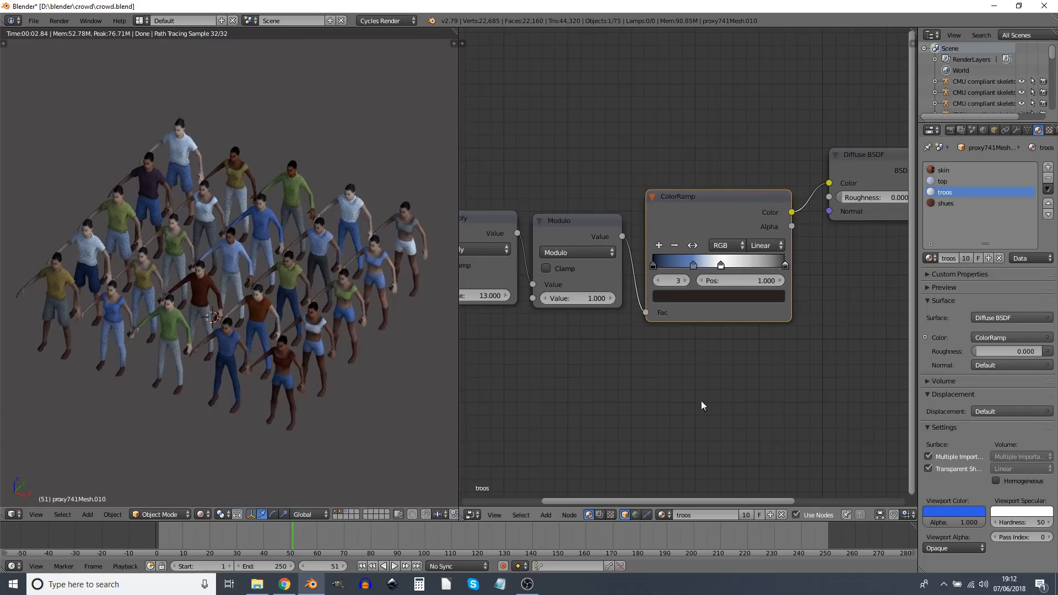
middle_drag(695, 379, 725, 353)
In the shues material, add a Mix Shader between the Diffuse BSDF and the Material Output.
click(946, 204)
click(711, 231)
middle_drag(709, 229, 668, 217)
drag(647, 209, 600, 211)
middle_drag(730, 249, 748, 254)
key(shift+a)
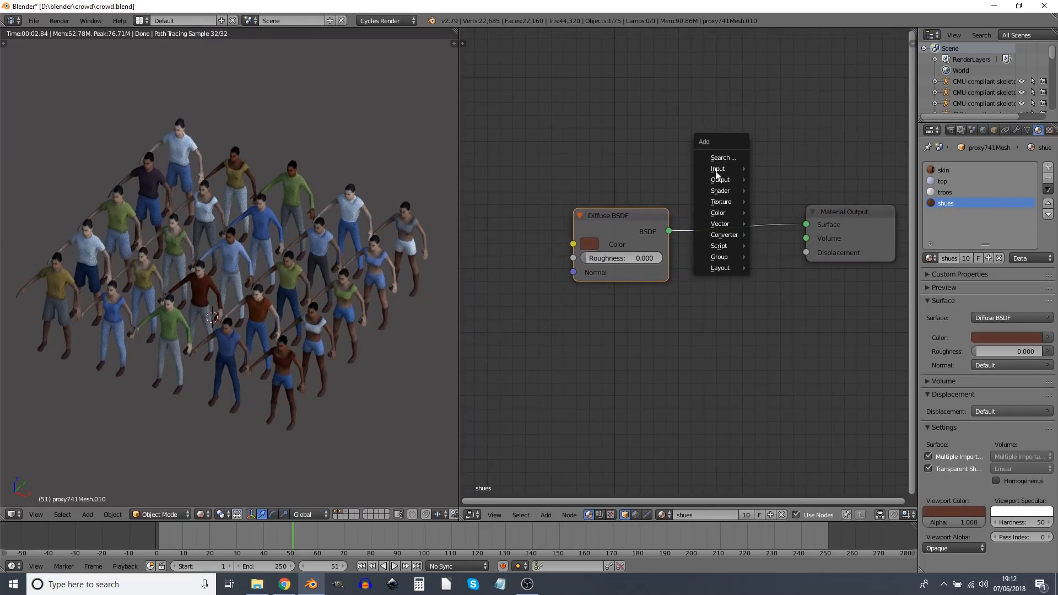
click(720, 158)
text(mi)
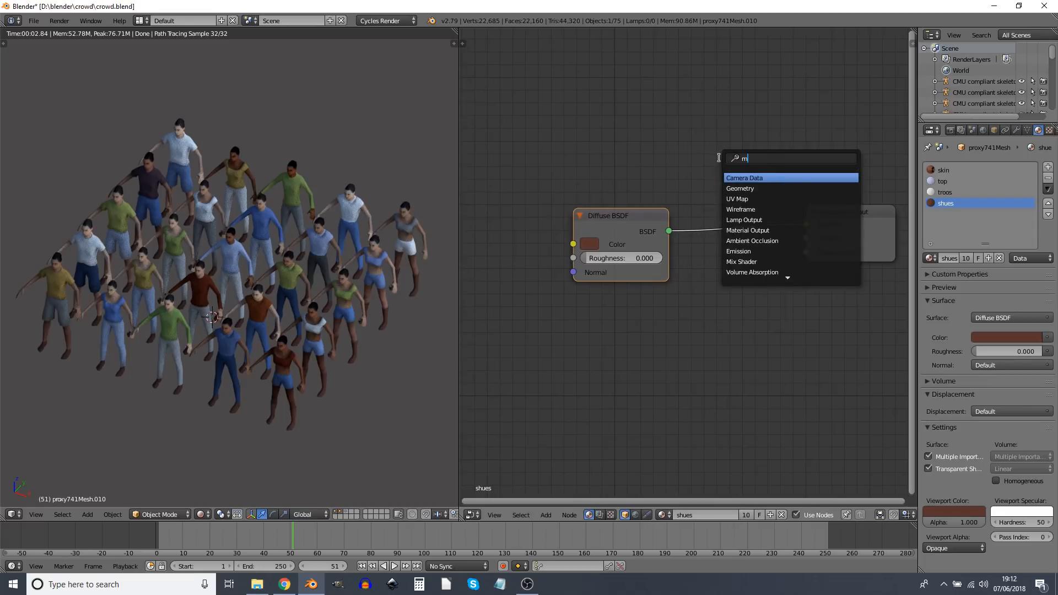
click(776, 187)
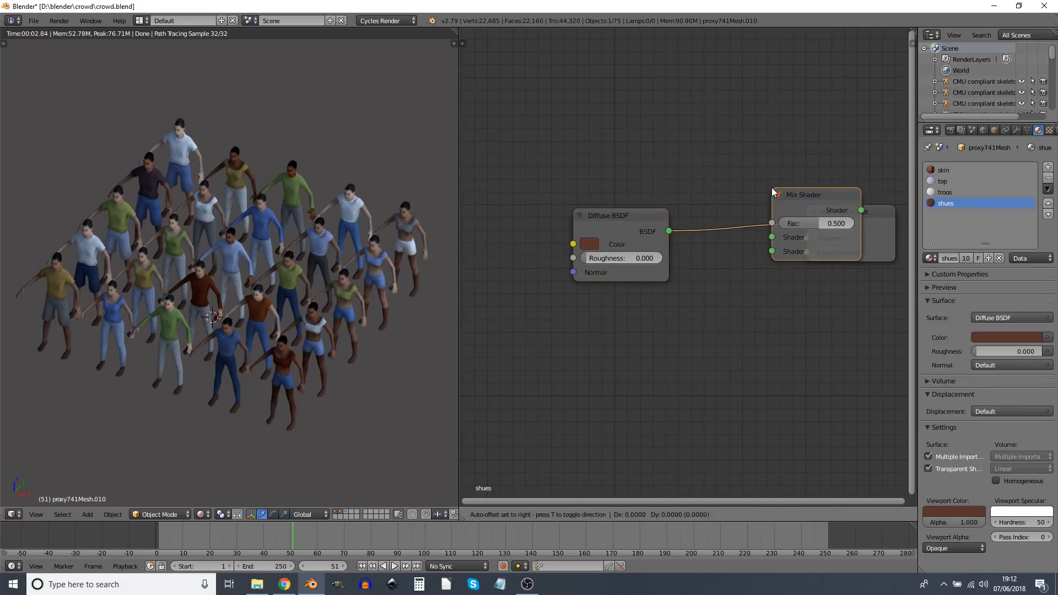
click(720, 190)
Add a Glossy BSDF as the Mix Shader's second shader and a Fresnel node driving its Fac.
key(shift+a)
click(685, 285)
text(gl)
click(706, 304)
click(586, 317)
drag(682, 339, 719, 253)
click(676, 140)
drag(676, 129, 719, 225)
Drive the shues Diffuse colour with an Object Info Random chain through Multiply by 17, Modulo and a ColorRamp.
key(shift+a)
text(co)
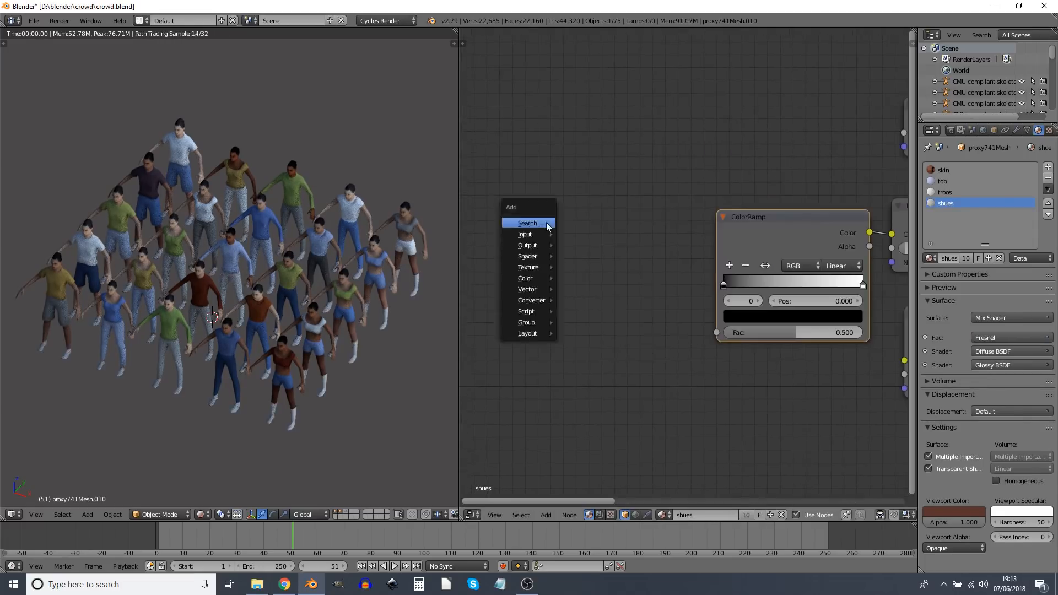
key(shift+a)
drag(698, 281, 716, 332)
drag(579, 281, 609, 329)
click(534, 297)
text(17)
click(654, 297)
key(shift+a)
text(ob)
mouse_move(597, 285)
mouse_down()
mouse_move(638, 343)
mouse_move(659, 333)
mouse_up()
Add stops to the shues ColorRamp and colour them dark blue and dark reddish-brown.
click(631, 278)
click(693, 329)
click(693, 171)
drag(734, 169, 733, 226)
drag(694, 298, 717, 297)
click(630, 278)
click(694, 329)
click(668, 228)
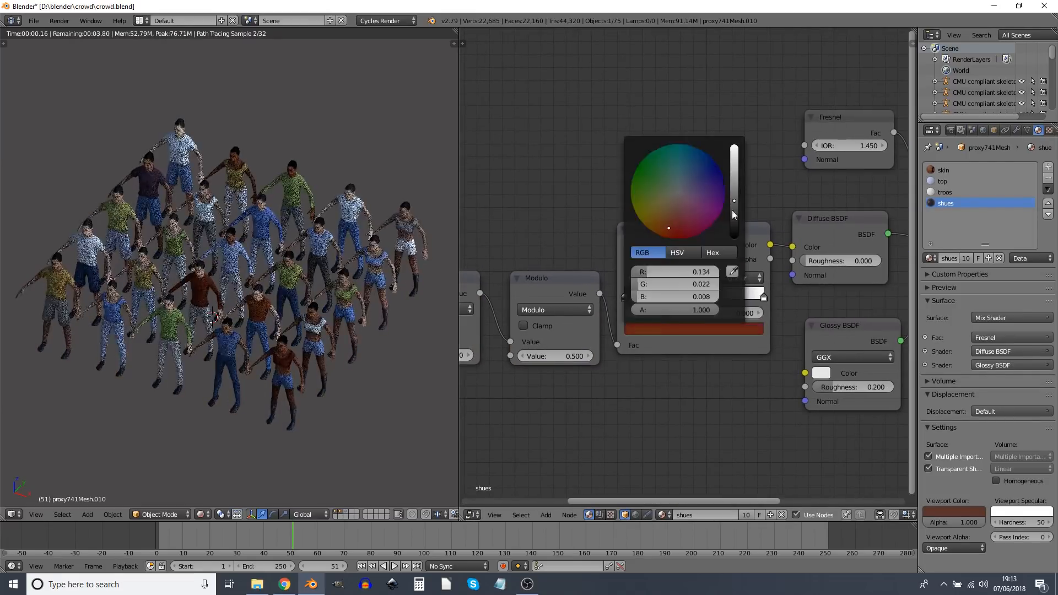
Link the shues ColorRamp to the Glossy BSDF colour and adjust the ramp's stop colours.
middle_drag(827, 419, 722, 406)
middle_drag(572, 314, 628, 264)
drag(716, 185, 748, 303)
scroll(682, 309, up, 1)
click(711, 231)
click(647, 263)
click(572, 232)
click(647, 263)
click(664, 231)
drag(718, 178, 751, 308)
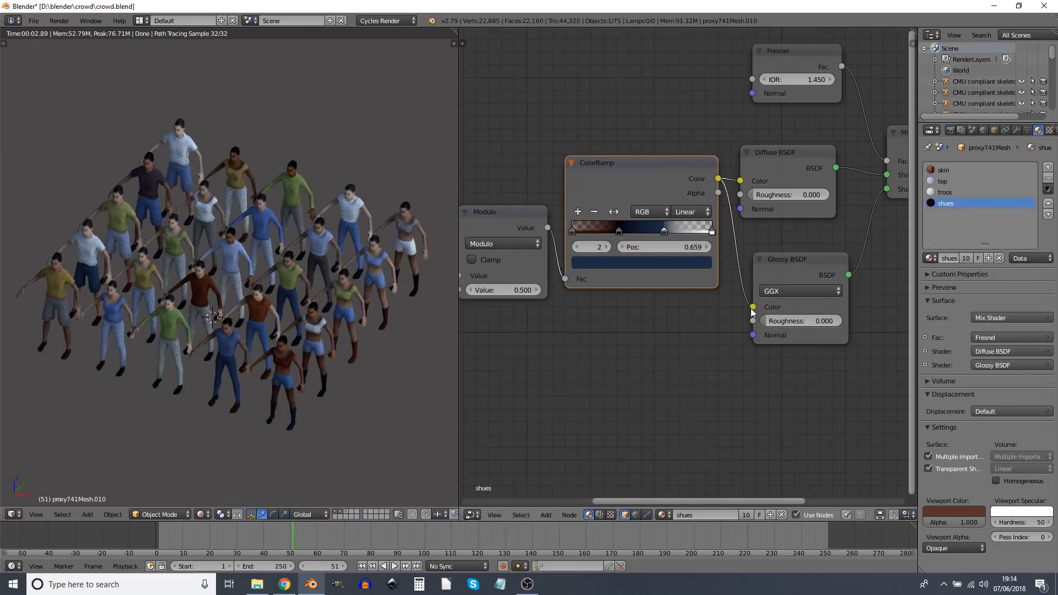
Adjust the blue stop of the shues ColorRamp and raise the alpha of the white end stop.
click(577, 247)
click(663, 232)
middle_drag(652, 391, 648, 391)
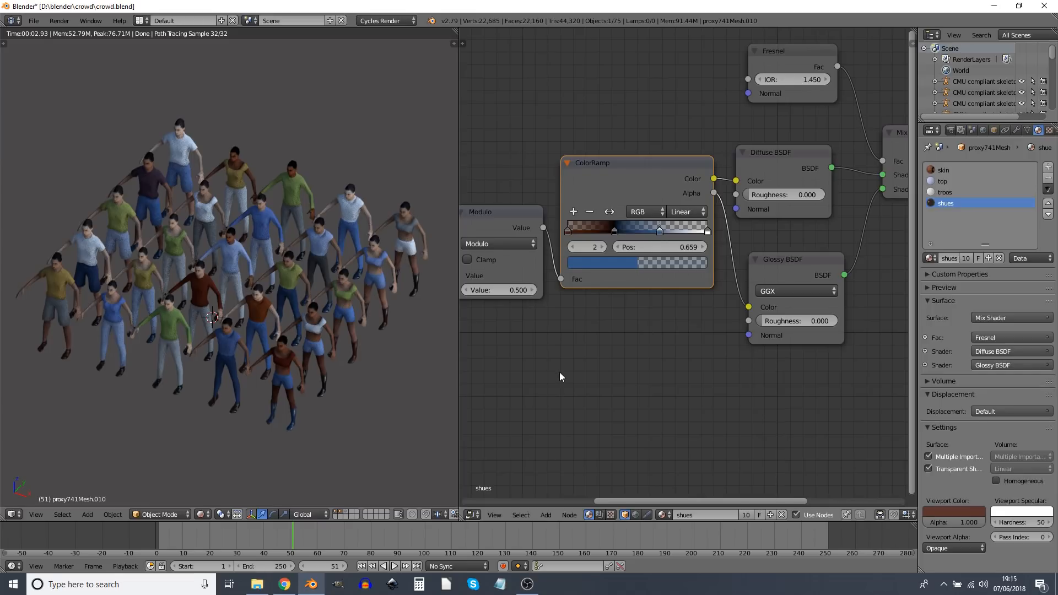
click(706, 231)
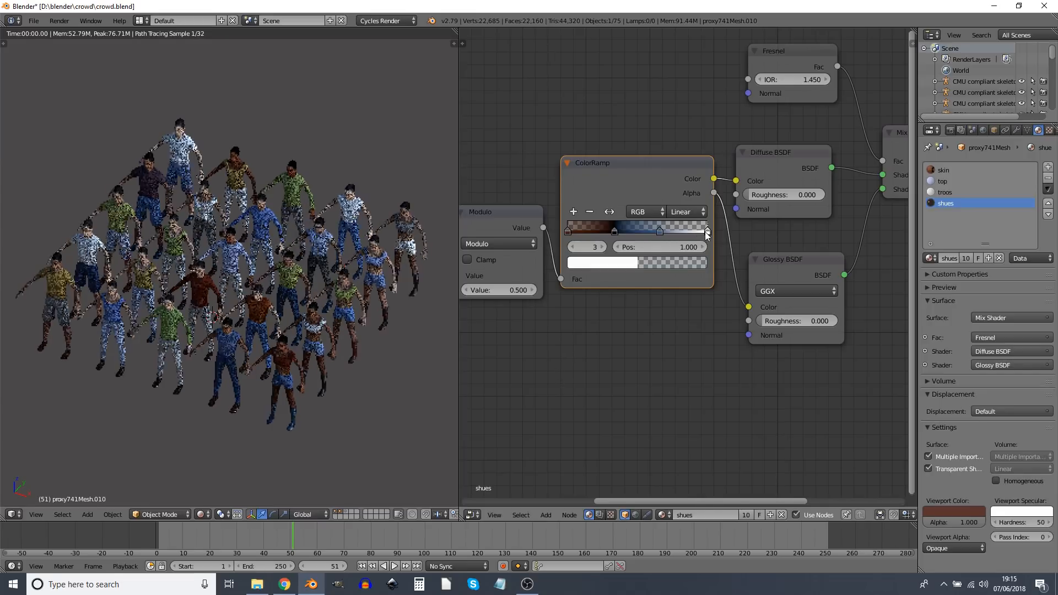
click(621, 265)
drag(574, 245, 661, 244)
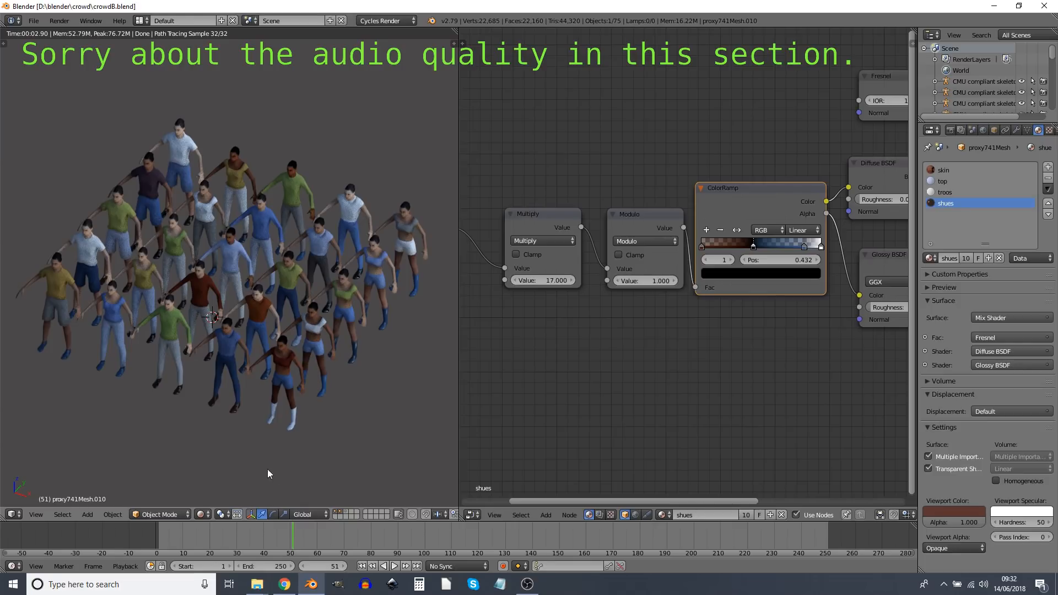
Switch the viewport to Solid shading and delete four rows of characters, keeping only the row on the X axis.
click(200, 514)
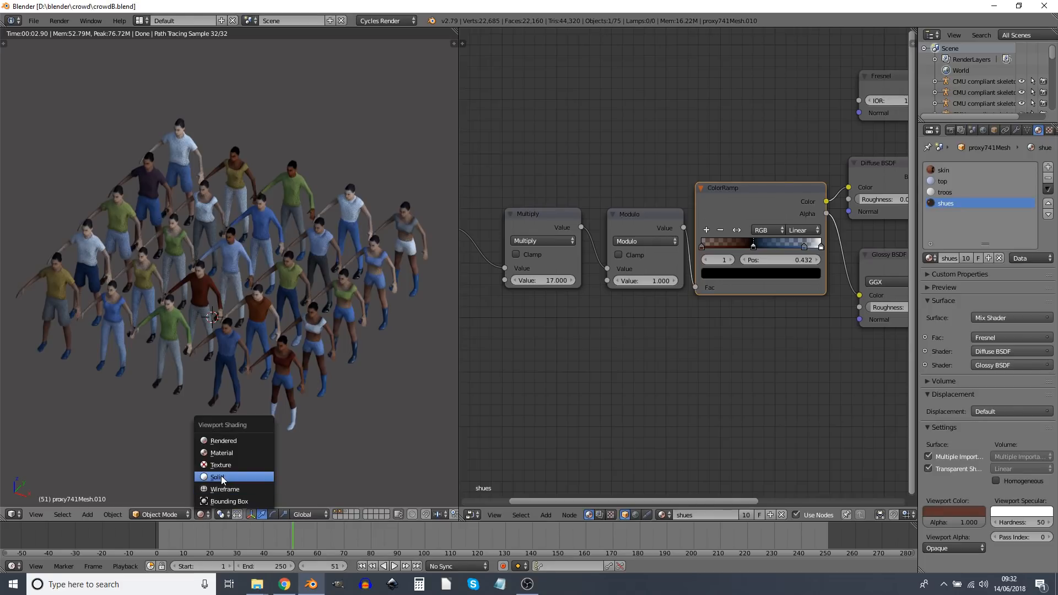
click(220, 478)
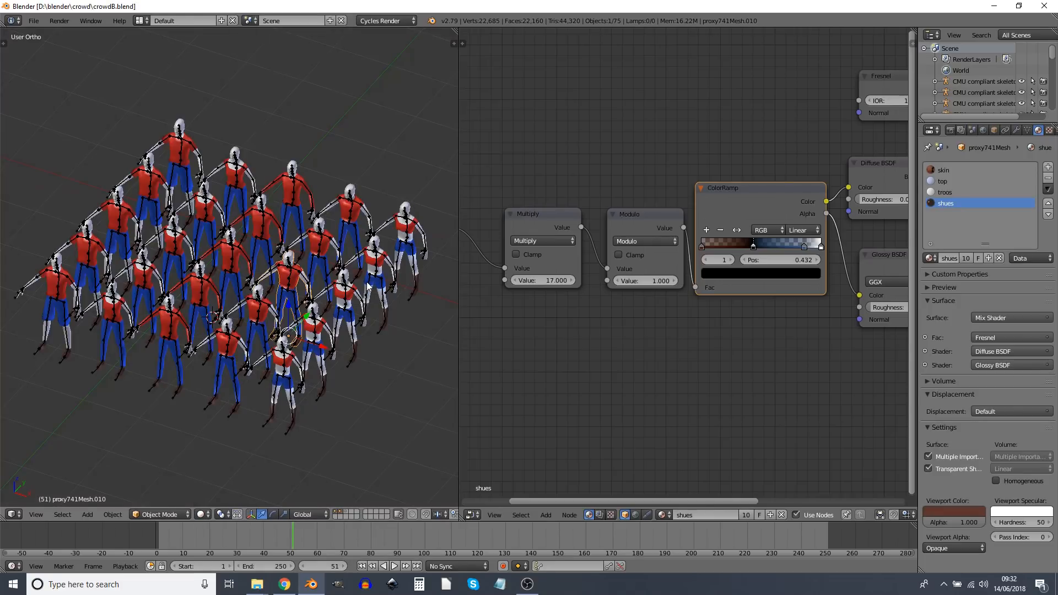
key(KP_7)
shift+middle_drag(365, 312, 348, 180)
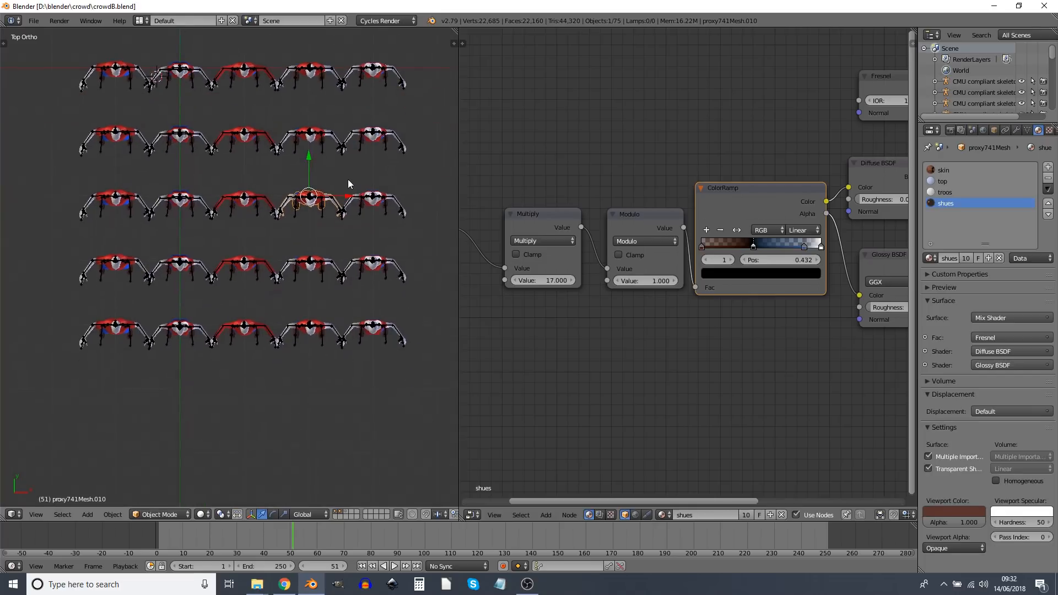
key(a)
key(b)
drag(58, 118, 444, 462)
key(x)
click(442, 457)
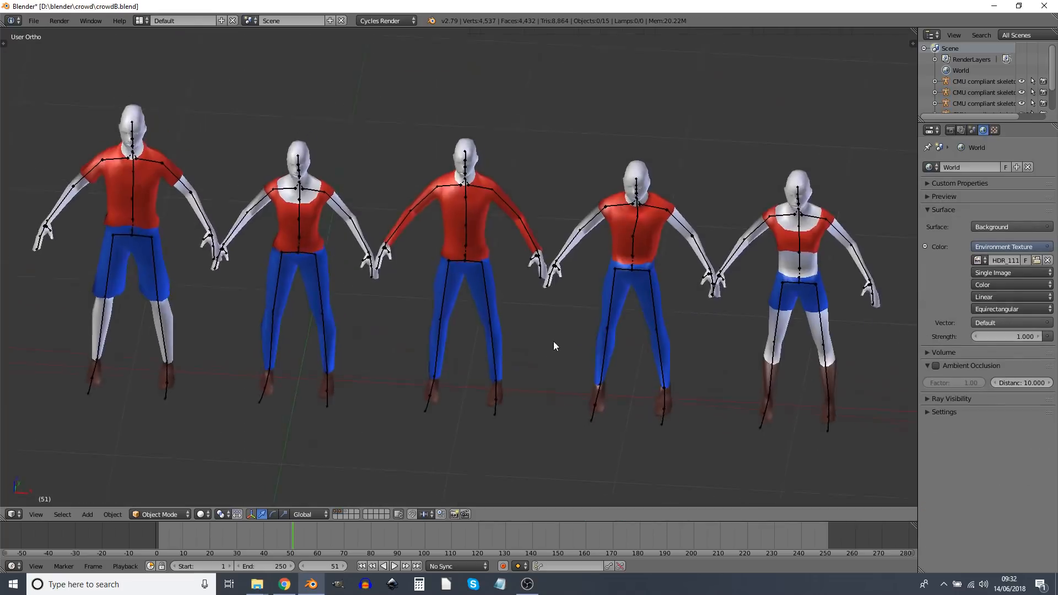
In Edit Mode, extrude a new bone from each ankle joint of the T-shirt-and-shorts character's skeleton, 0.3 along the global Y axis.
middle_drag(318, 381, 343, 388)
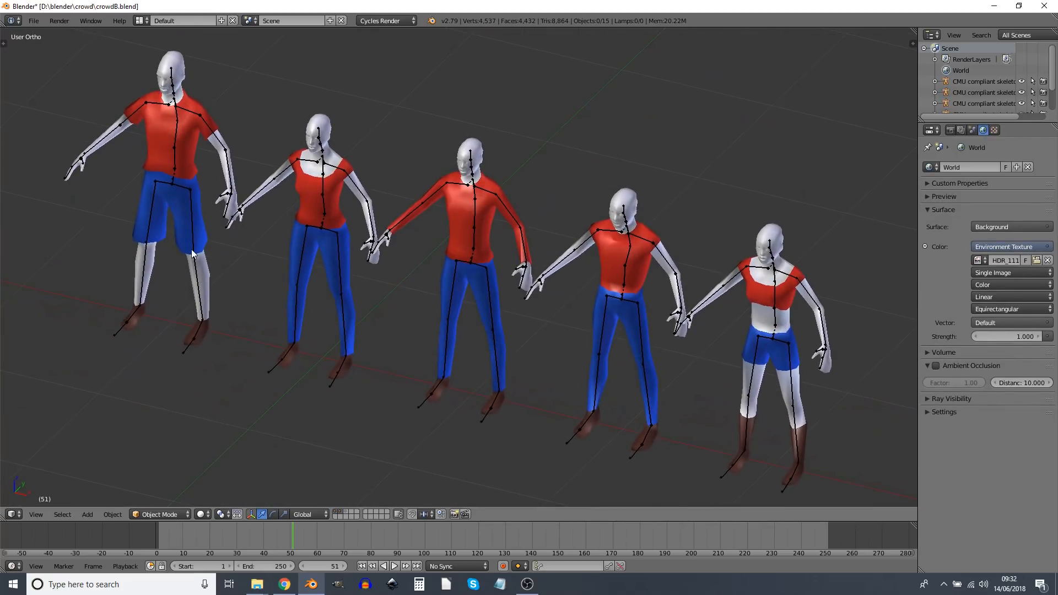
right_click(197, 273)
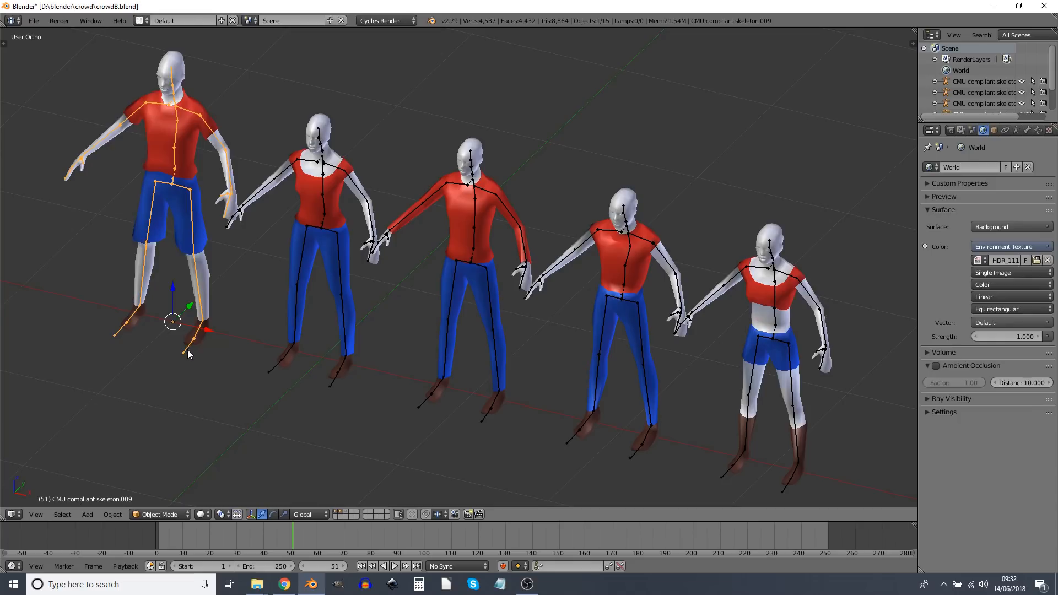
click(165, 514)
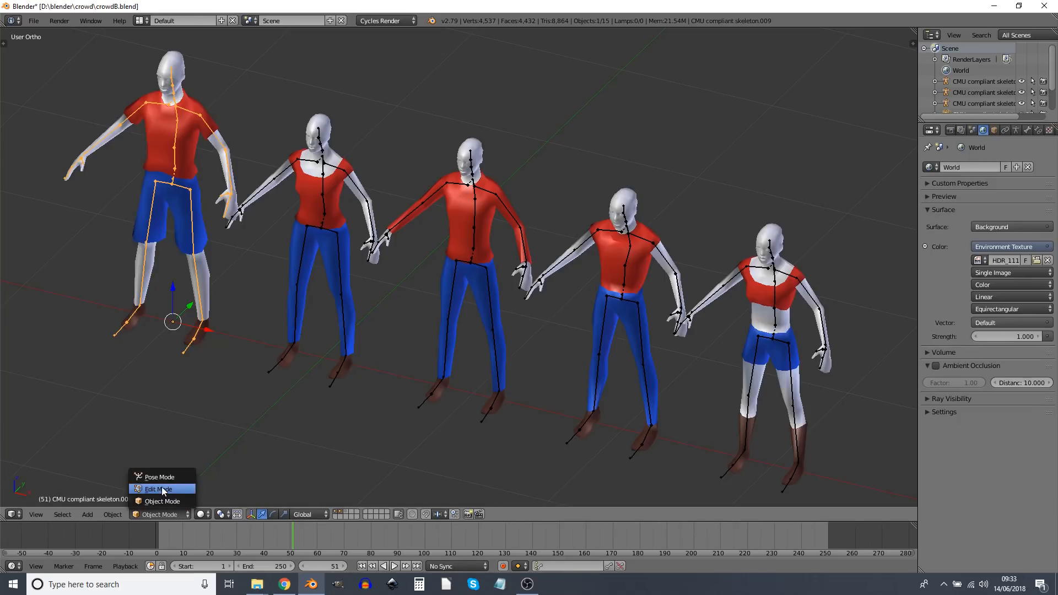
click(162, 490)
right_click(202, 320)
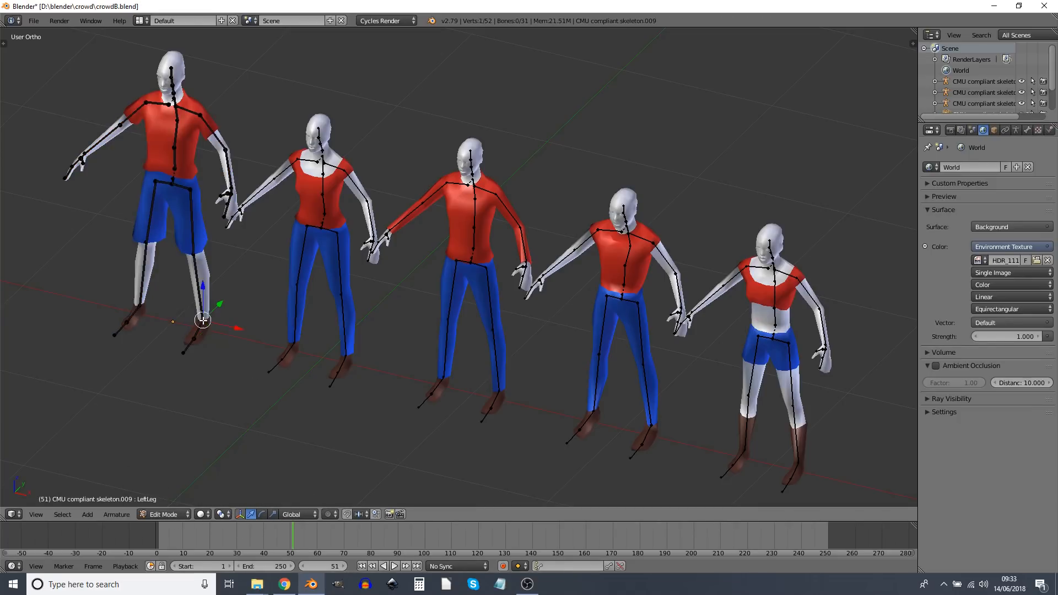
shift+right_click(141, 304)
key(e)
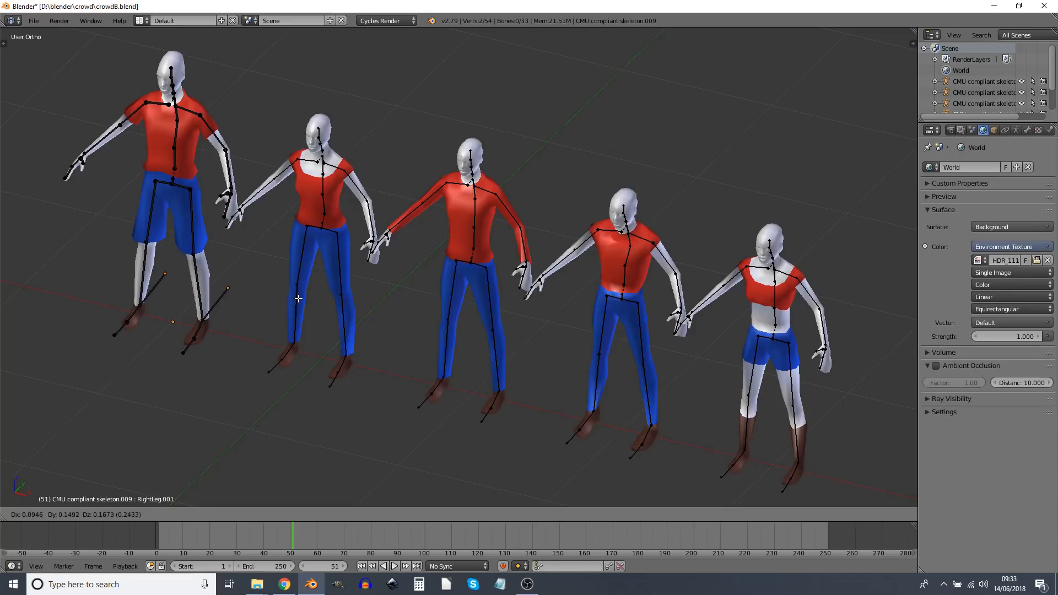
text(y)
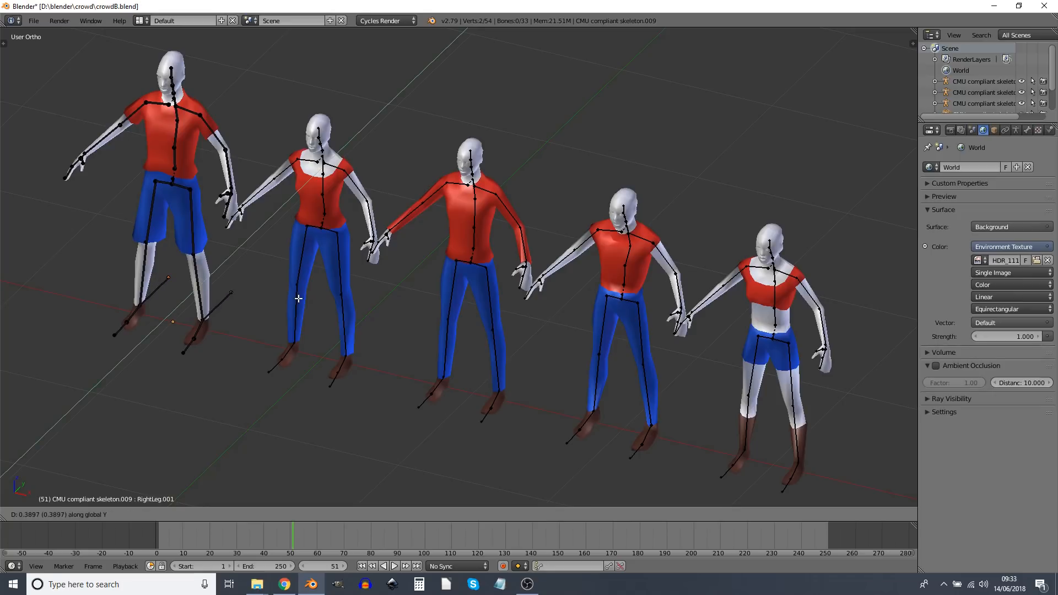
text(.3)
key(Return)
Rename the bone extruded from the character's left ankle to IKL.
middle_drag(239, 342, 232, 345)
right_click(226, 309)
click(1027, 130)
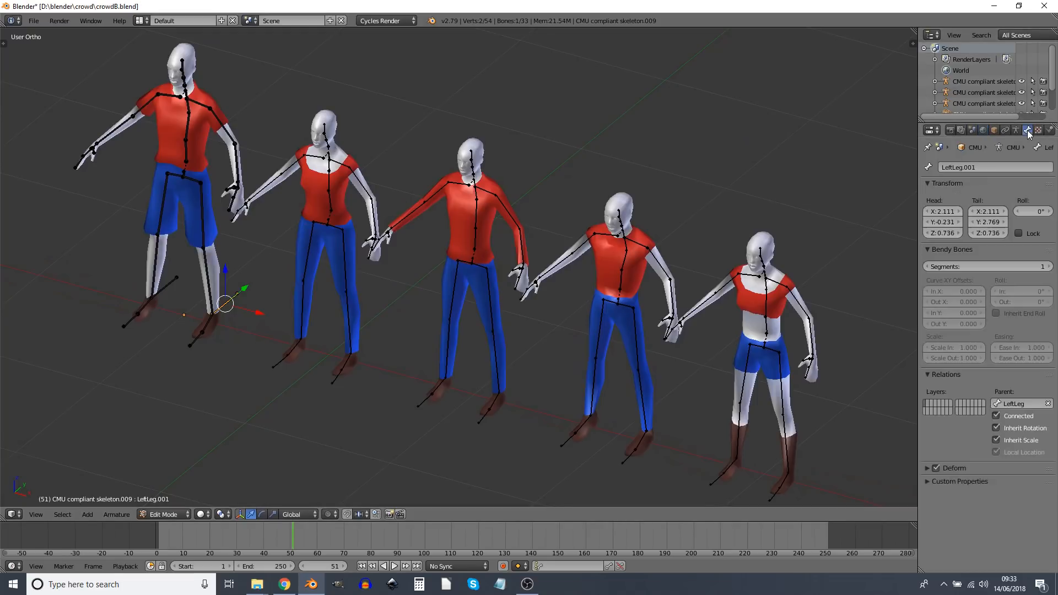
click(1017, 130)
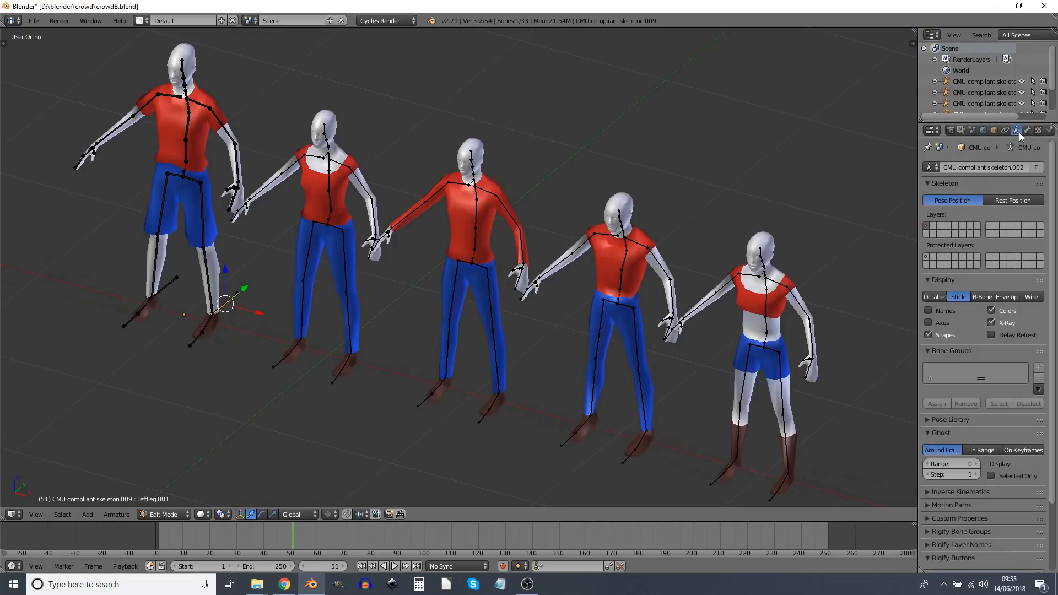
click(1027, 130)
click(990, 167)
text(IKL)
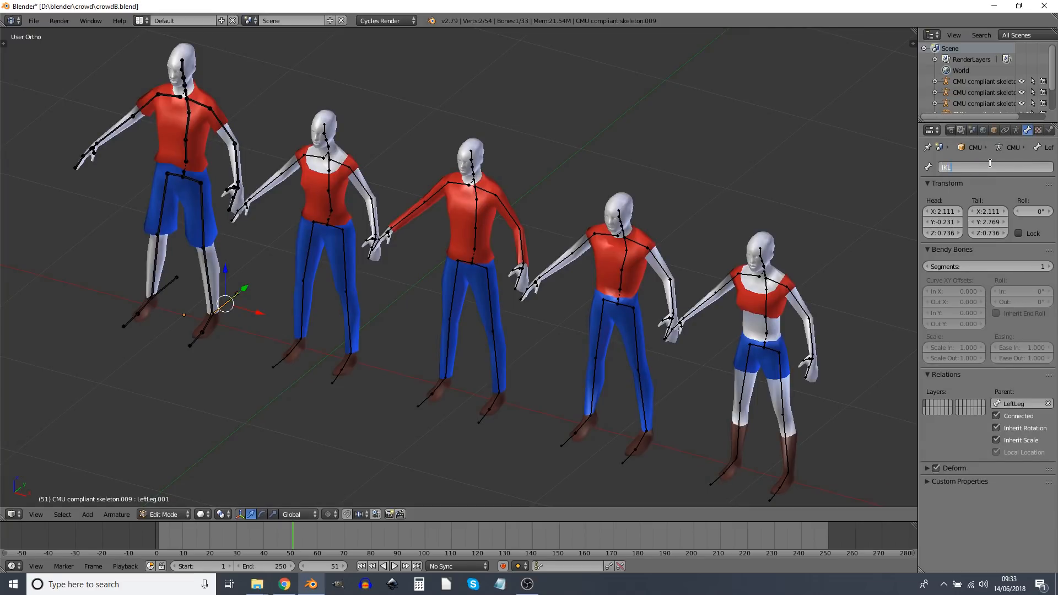
key(Return)
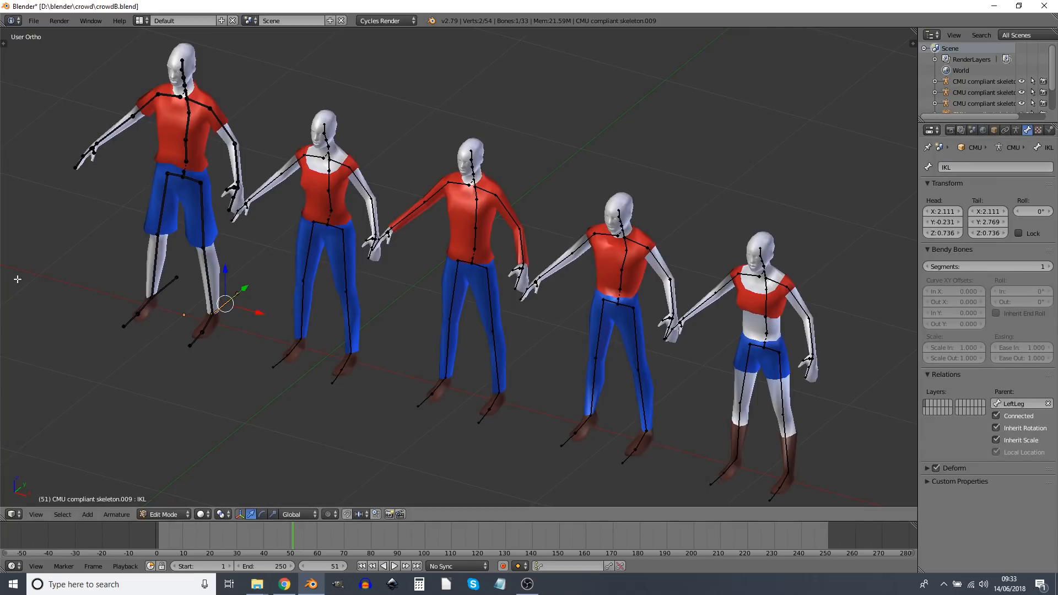
Rename the bone extruded from the character's right ankle to IKR.
right_click(167, 292)
click(966, 168)
text(IKR)
key(Return)
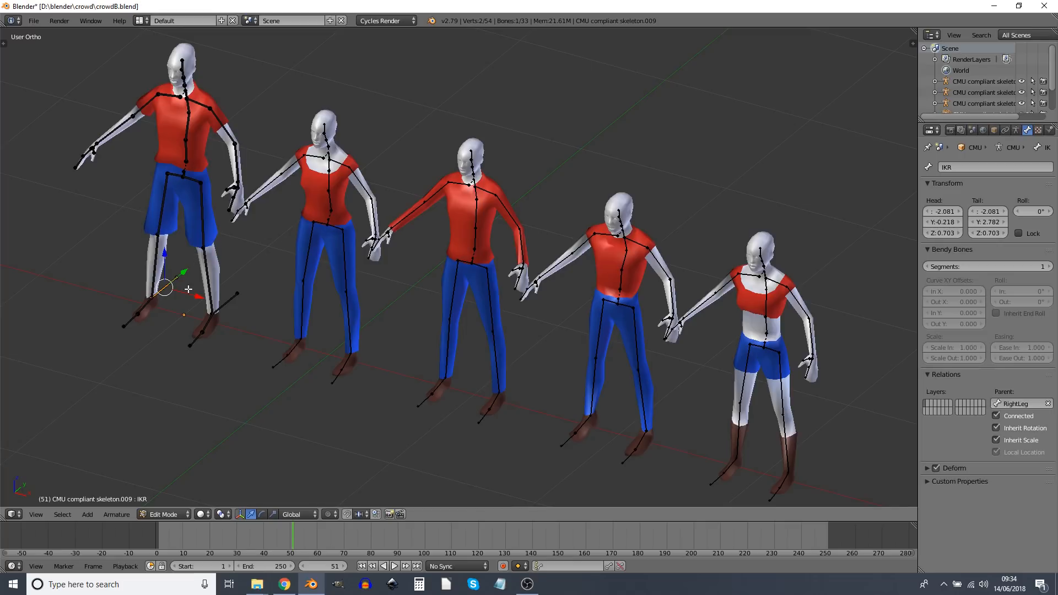
Turn off Inherit Rotation for the LeftFoot bone.
right_click(225, 304)
right_click(163, 285)
right_click(207, 327)
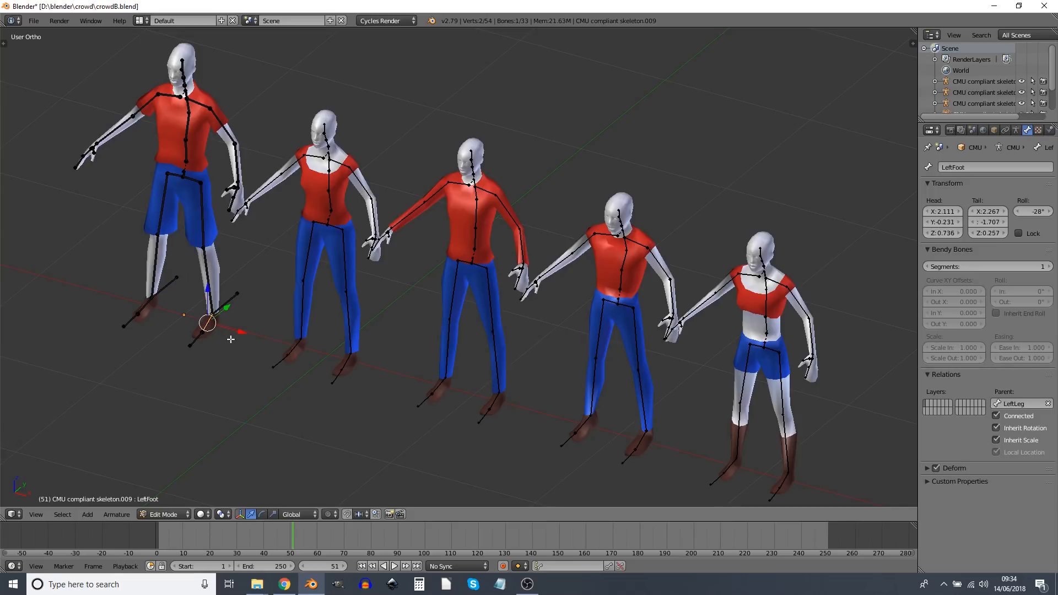
shift+right_click(145, 305)
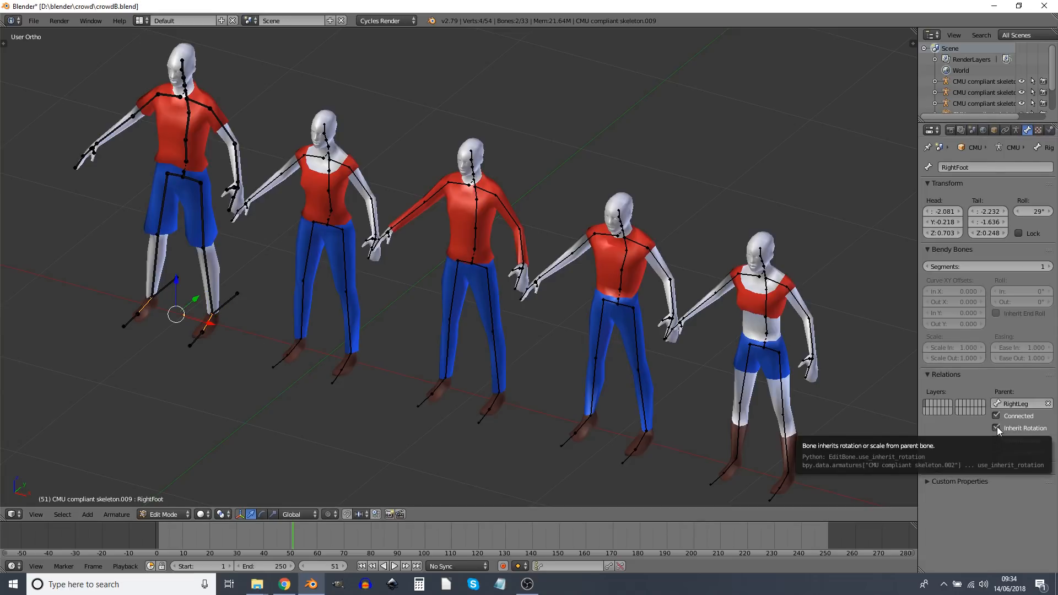
right_click(206, 323)
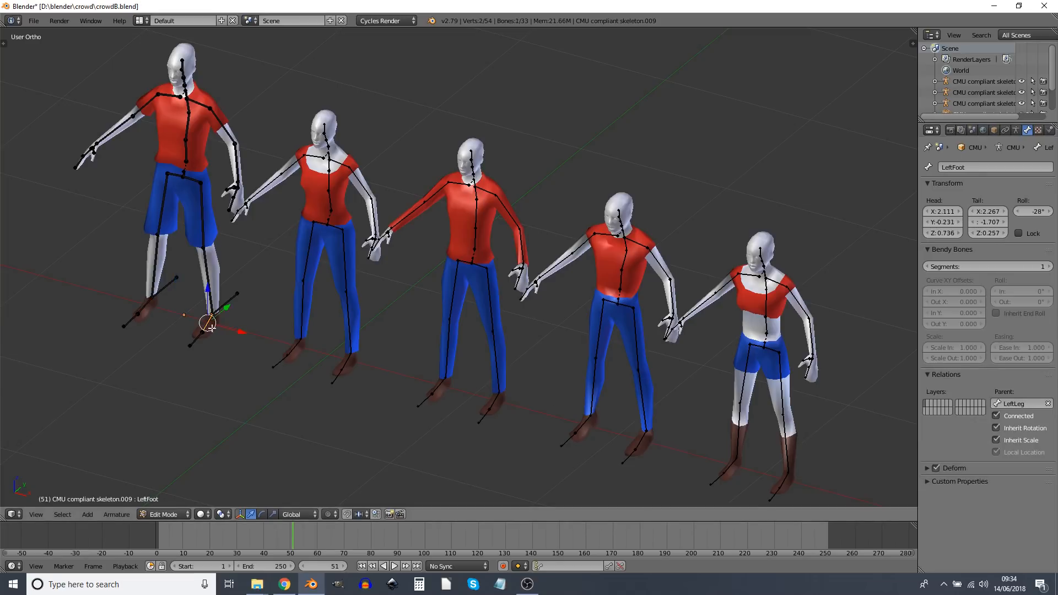
click(996, 428)
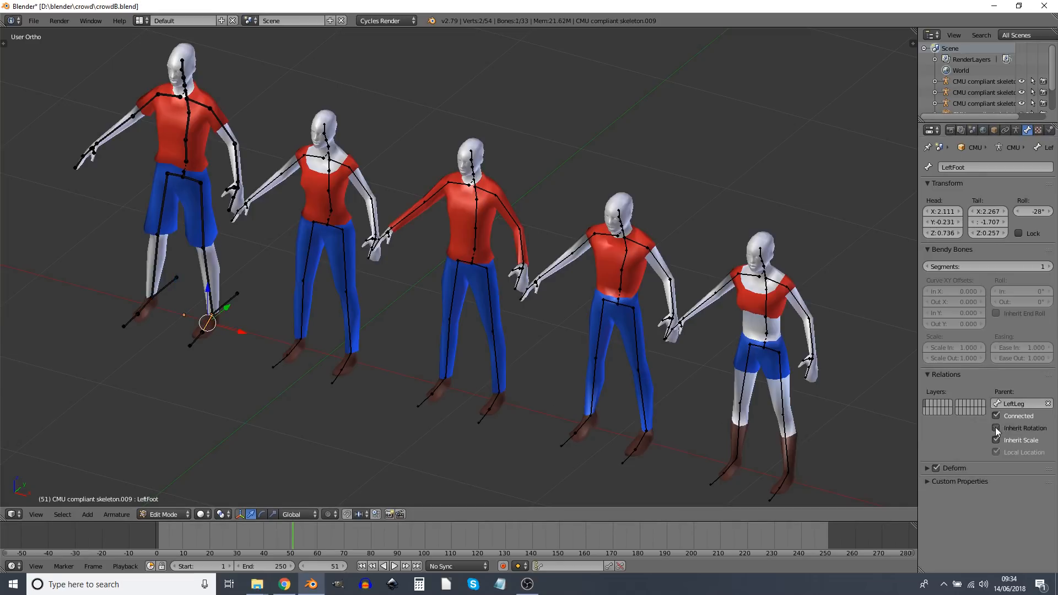
Clear the parent of the IKL and IKR bones.
shift+right_click(165, 287)
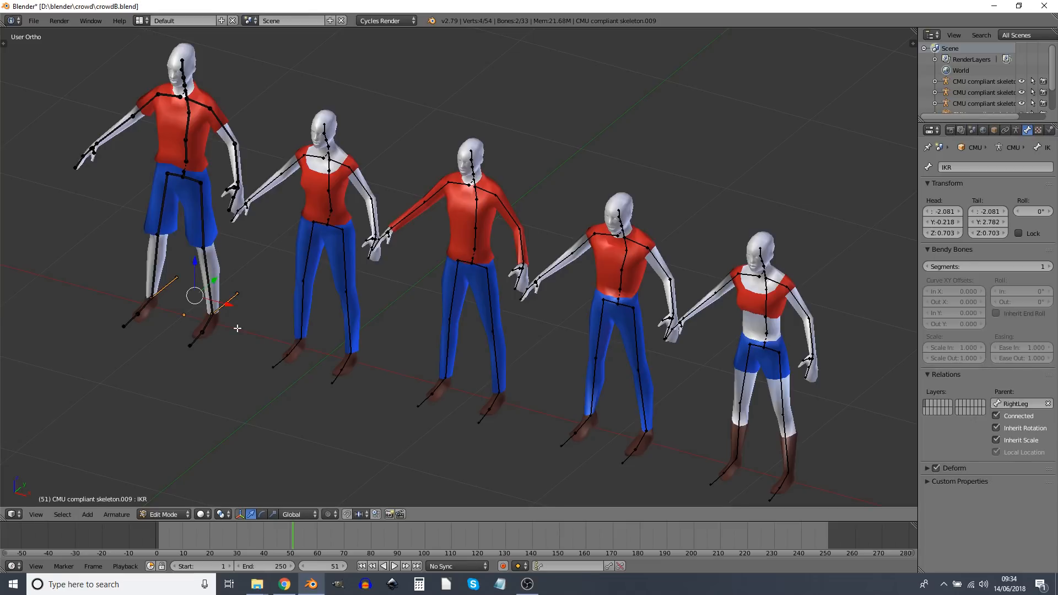
key(alt+p)
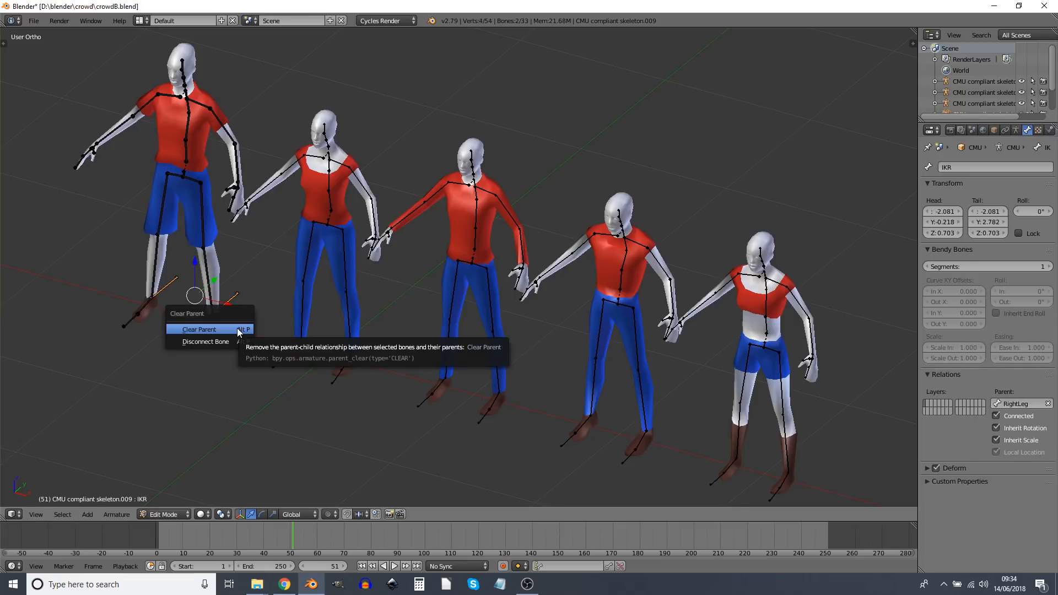
click(238, 330)
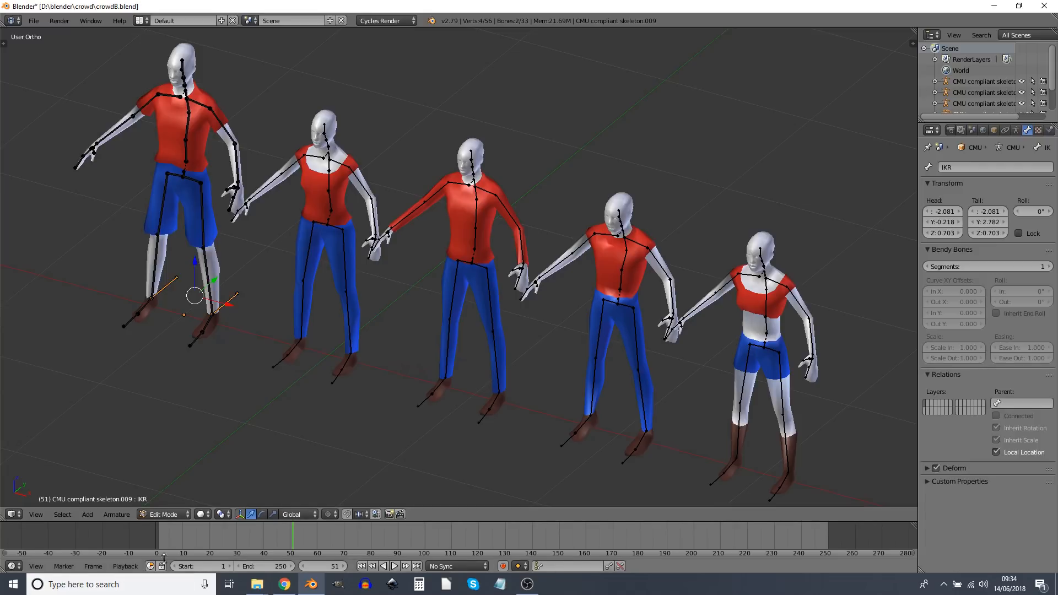
In Pose Mode, add an Inverse Kinematics bone constraint to the LeftLeg bone.
click(160, 514)
click(167, 476)
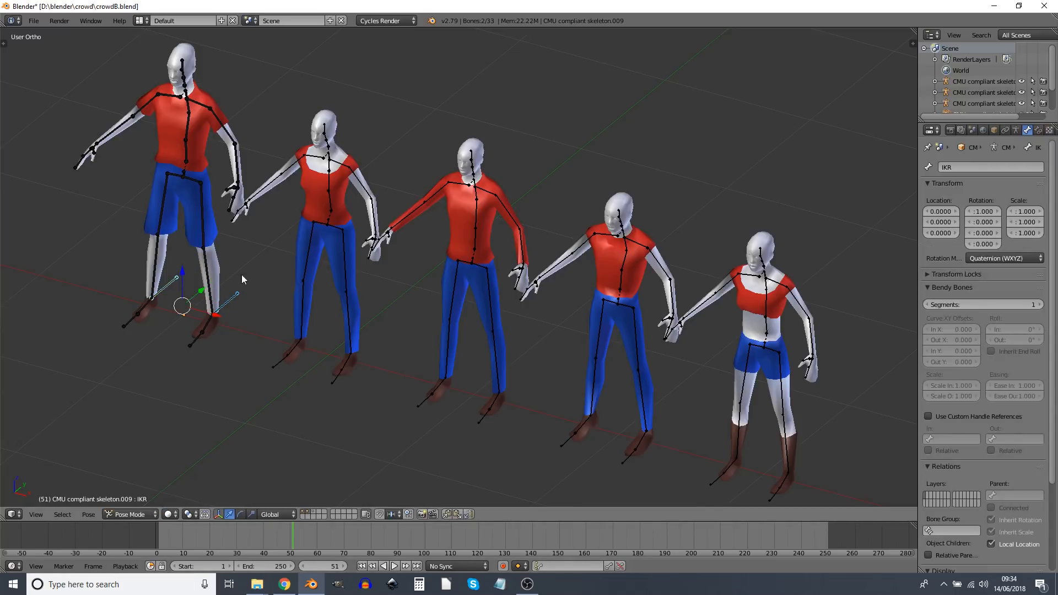
right_click(238, 298)
right_click(211, 279)
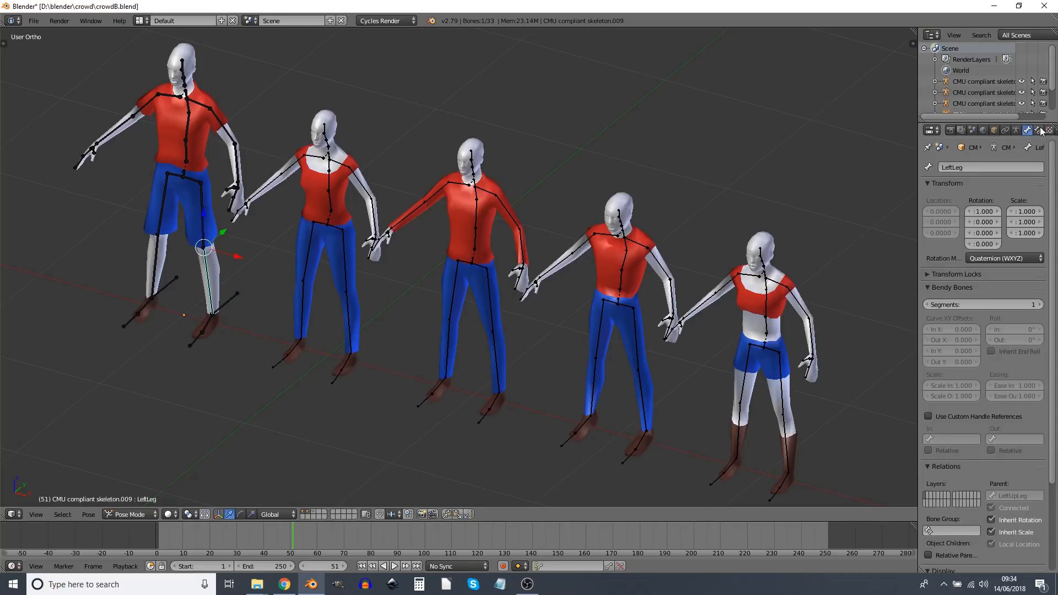
click(1038, 130)
drag(918, 203, 862, 204)
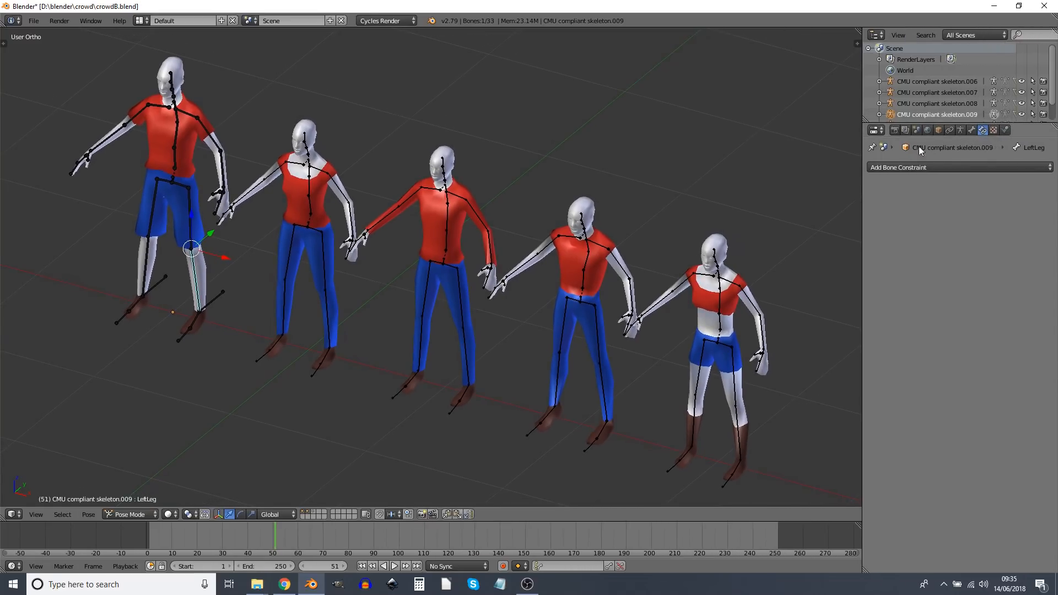
click(961, 165)
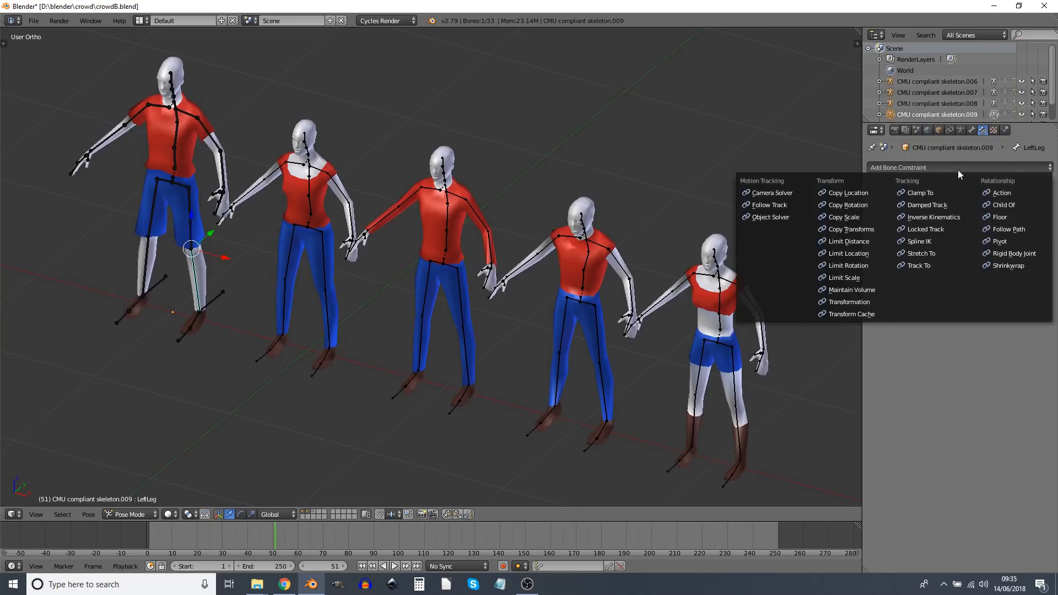
click(937, 216)
Set the LeftLeg IK constraint's target to CMU compliant skeleton.009, its bone to IKL and its chain length to 2.
click(959, 203)
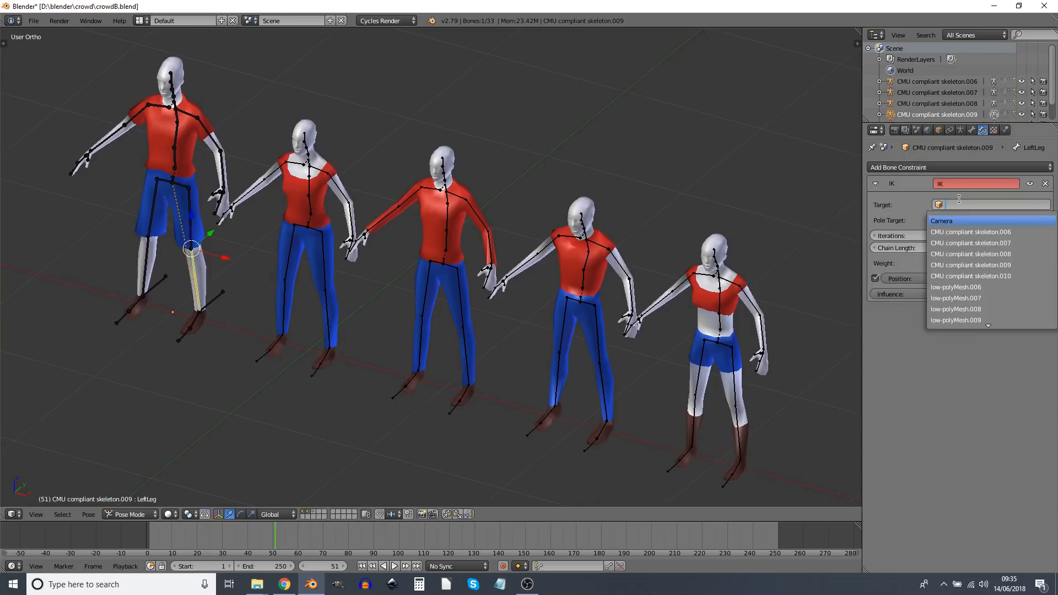
click(1028, 265)
click(975, 220)
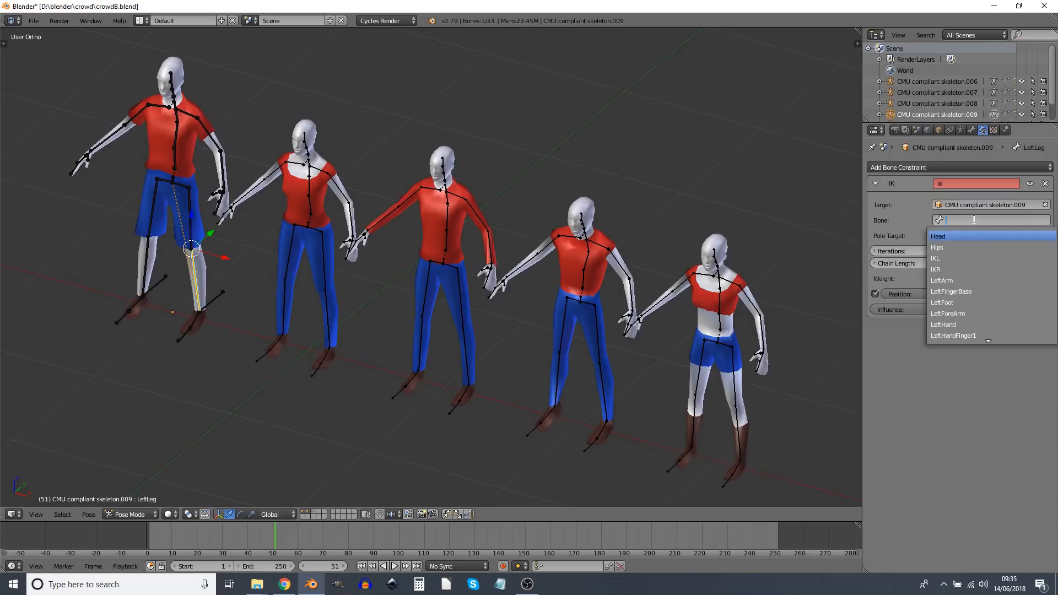
click(971, 257)
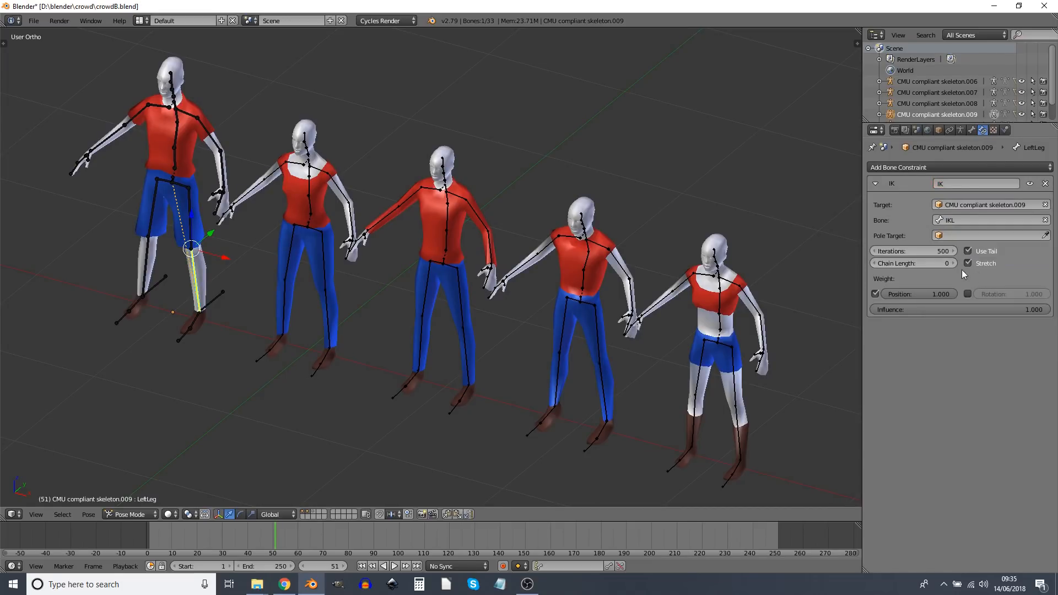
click(953, 263)
click(953, 262)
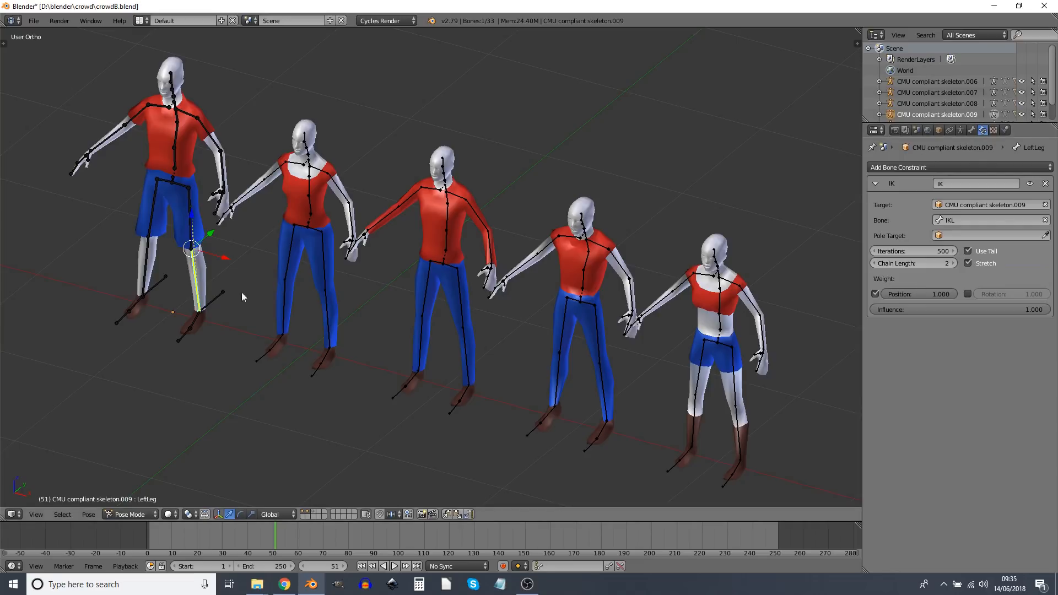
Add an Inverse Kinematics bone constraint to the RightLeg bone and open its target object choices.
right_click(144, 259)
click(891, 163)
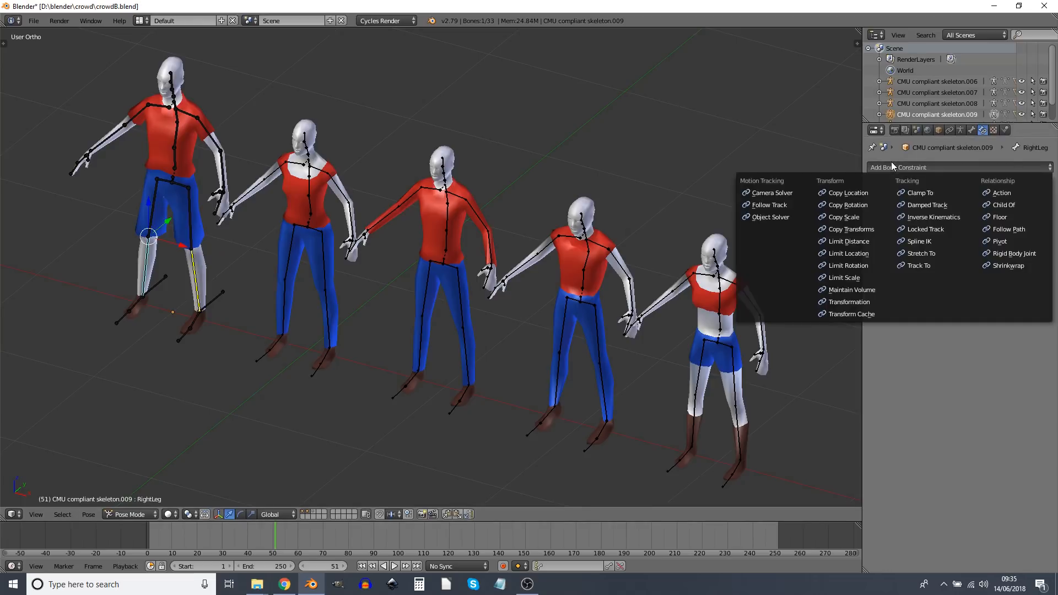
click(950, 216)
click(994, 204)
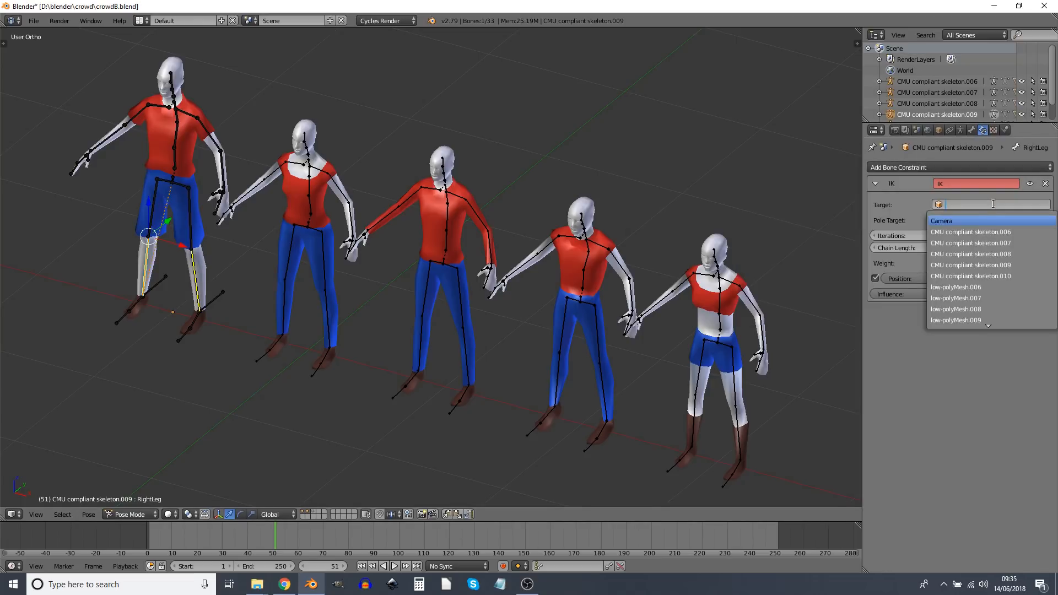
Point the RightLeg IK constraint at bone IKR of CMU compliant skeleton.009 and set its chain length to 2.
click(1025, 265)
click(966, 221)
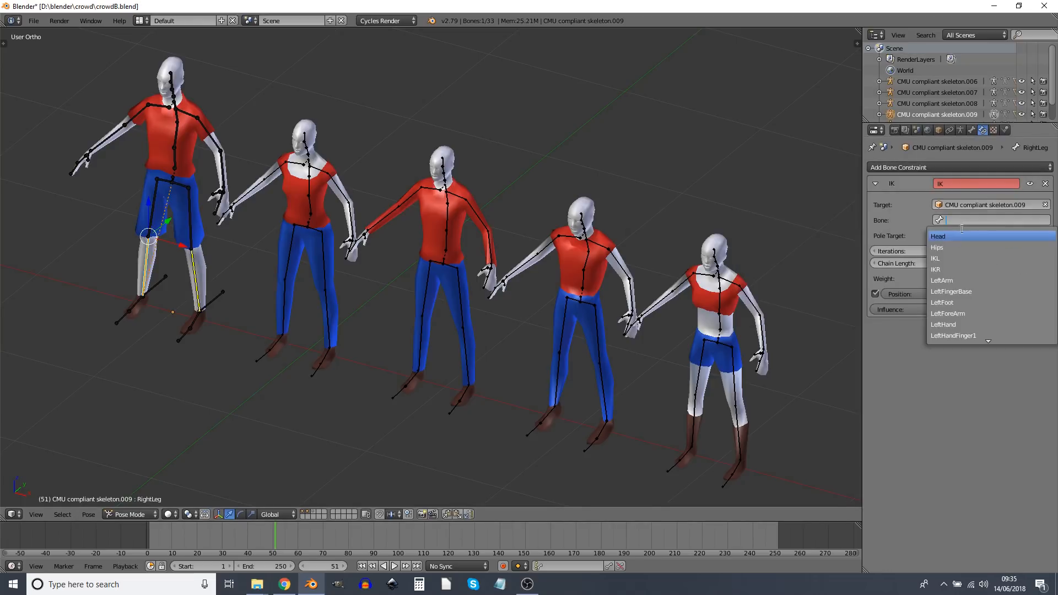
click(952, 268)
click(953, 264)
click(953, 264)
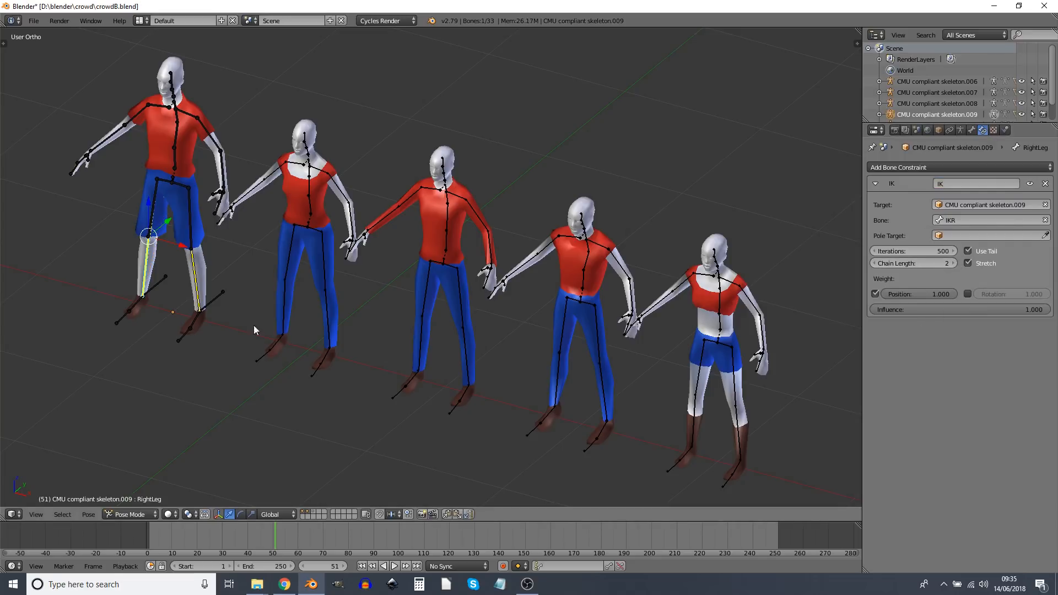
Try moving the IKL, IKR and Hips bones of CMU compliant skeleton.009 to test the leg rig.
right_click(219, 304)
key(g)
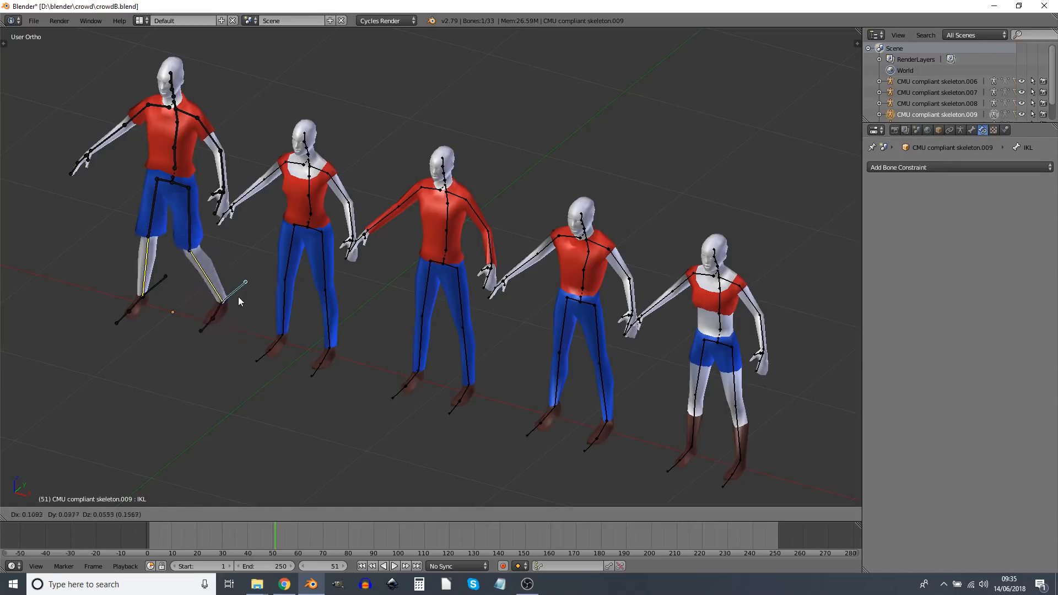
click(227, 299)
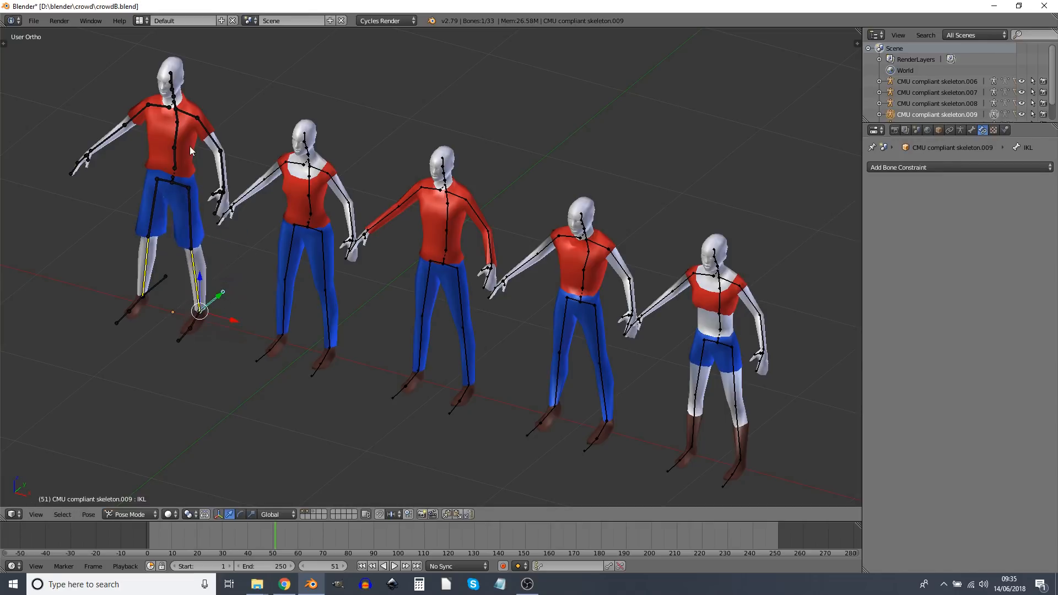
right_click(156, 284)
key(g)
right_click(165, 278)
right_click(174, 175)
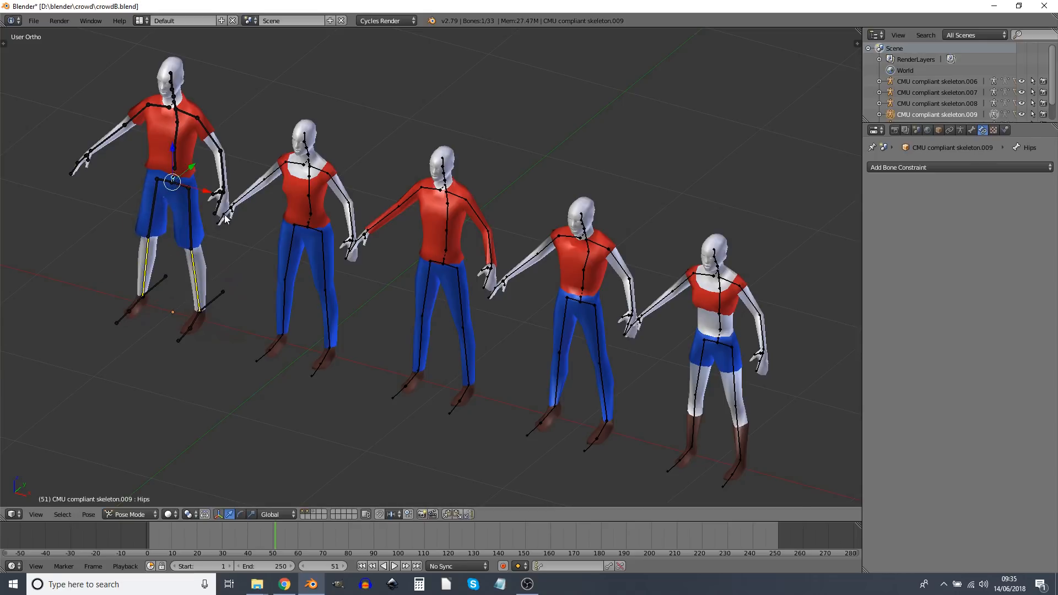
key(g)
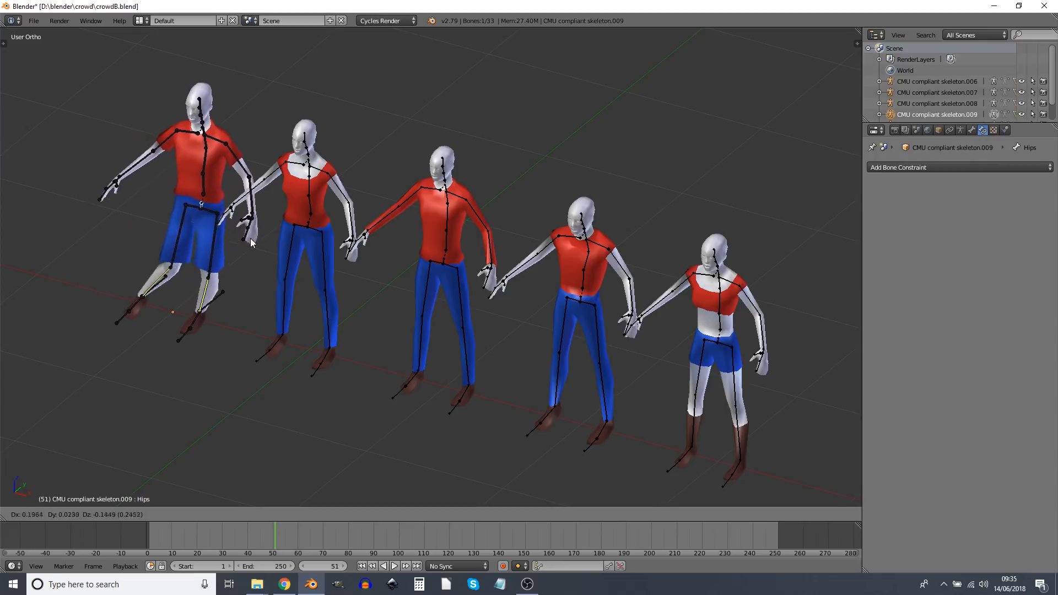
click(240, 240)
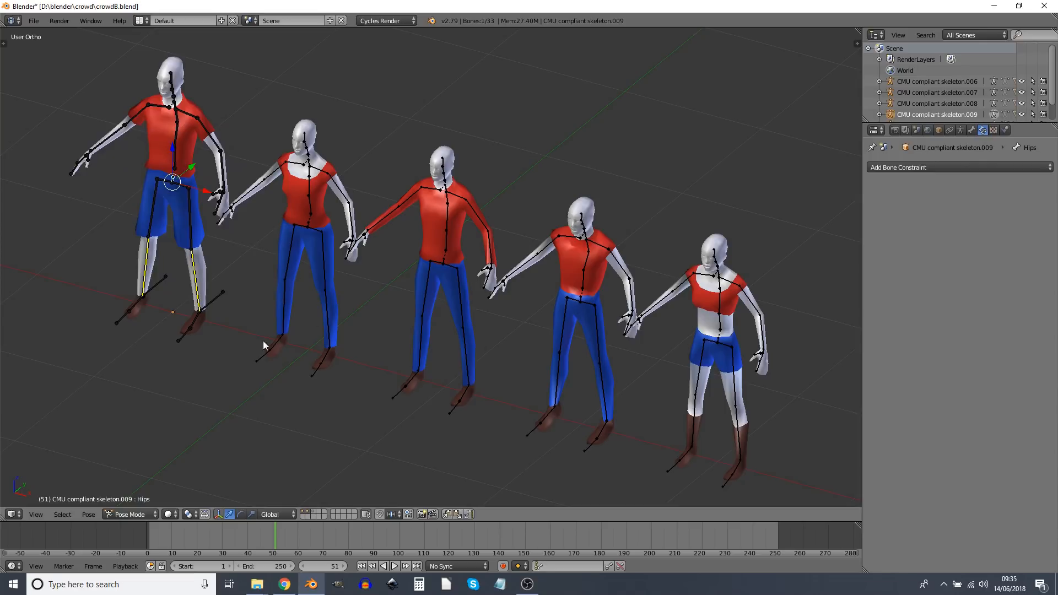
Extrude bones 0.3 along Y from the ankles of CMU compliant skeleton.008 in Edit Mode.
click(157, 515)
click(166, 486)
text(e.3y)
key(Return)
Rename the bone extruded from the left ankle of CMU compliant skeleton.008 to IKL.
right_click(342, 339)
right_click(299, 321)
right_click(342, 336)
click(971, 130)
click(945, 166)
key(BackSpace)
text(IKL)
key(Return)
Rename the bone extruded from the right ankle of CMU compliant skeleton.008 to IKR.
right_click(297, 323)
click(977, 164)
key(BackSpace)
text(IKR)
key(Return)
Add an Inverse Kinematics constraint to the LeftLeg bone of CMU compliant skeleton.008 in Pose Mode.
right_click(327, 317)
click(163, 514)
click(165, 472)
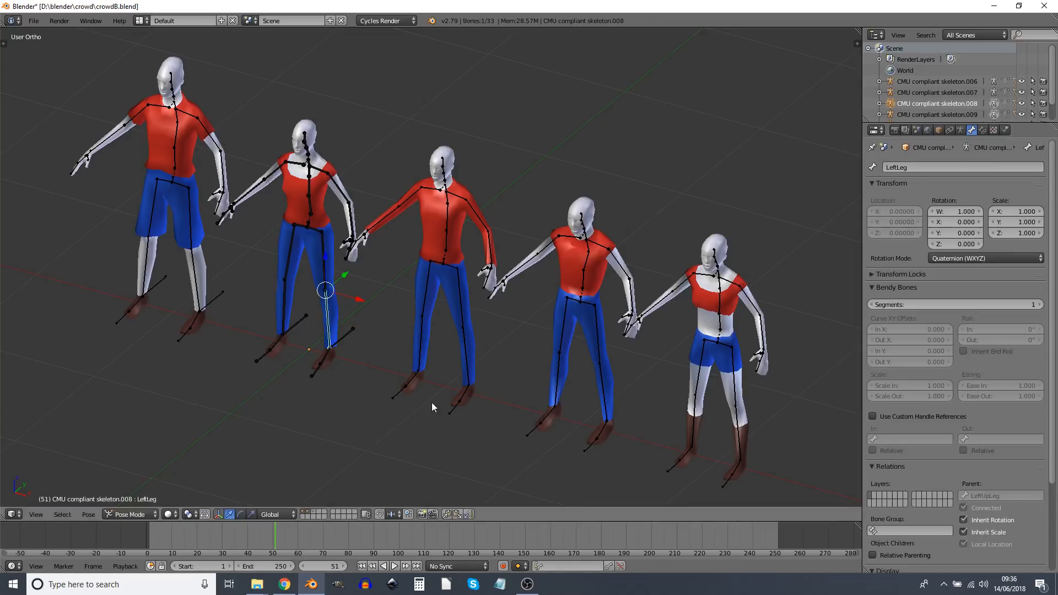
click(985, 130)
click(973, 168)
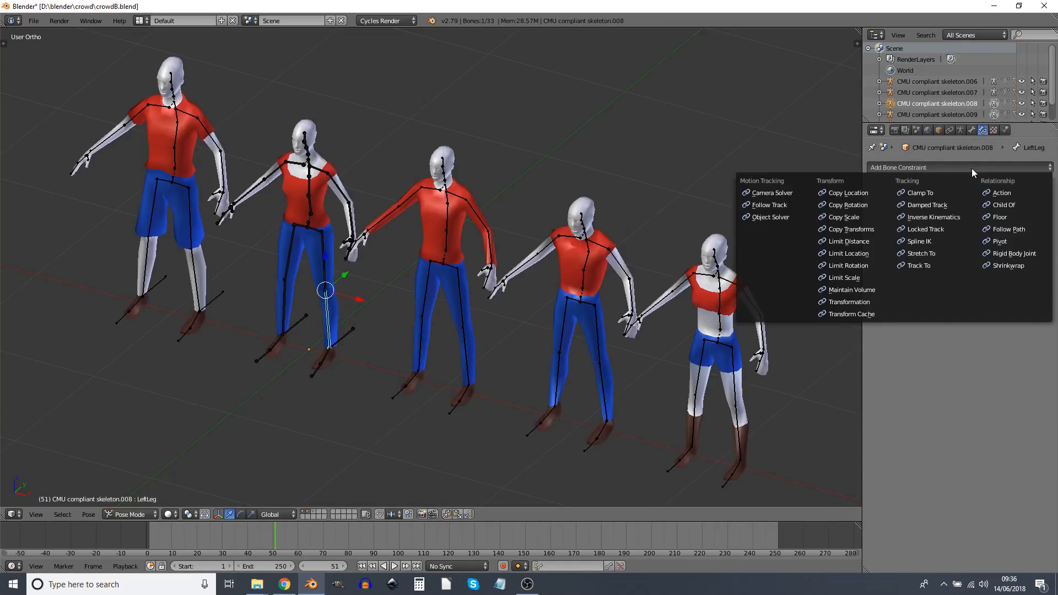
click(964, 215)
Target the LeftLeg IK constraint at bone IKL of CMU compliant skeleton.009.
click(969, 202)
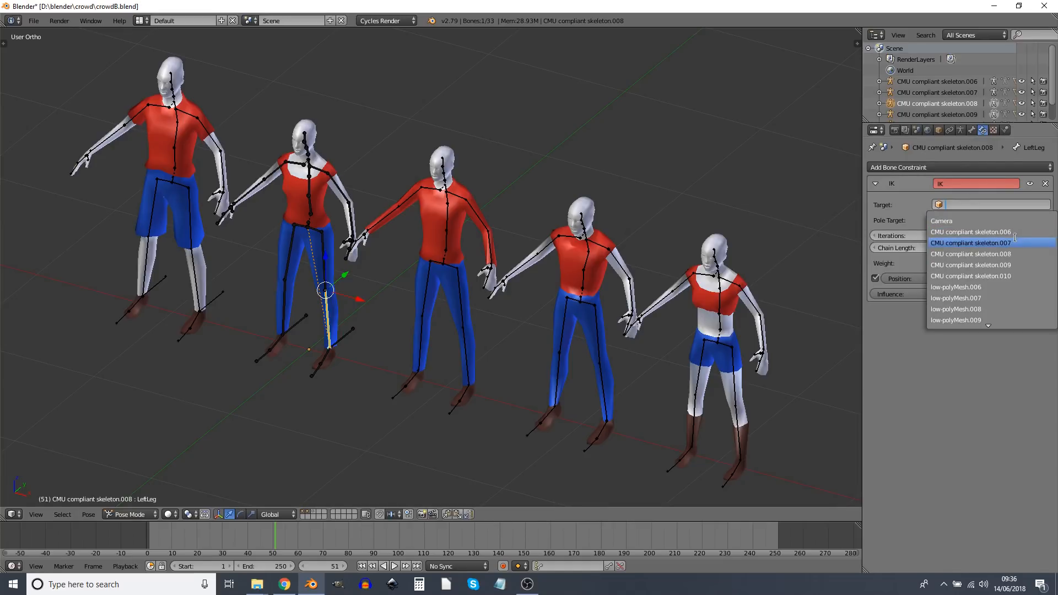
click(1013, 264)
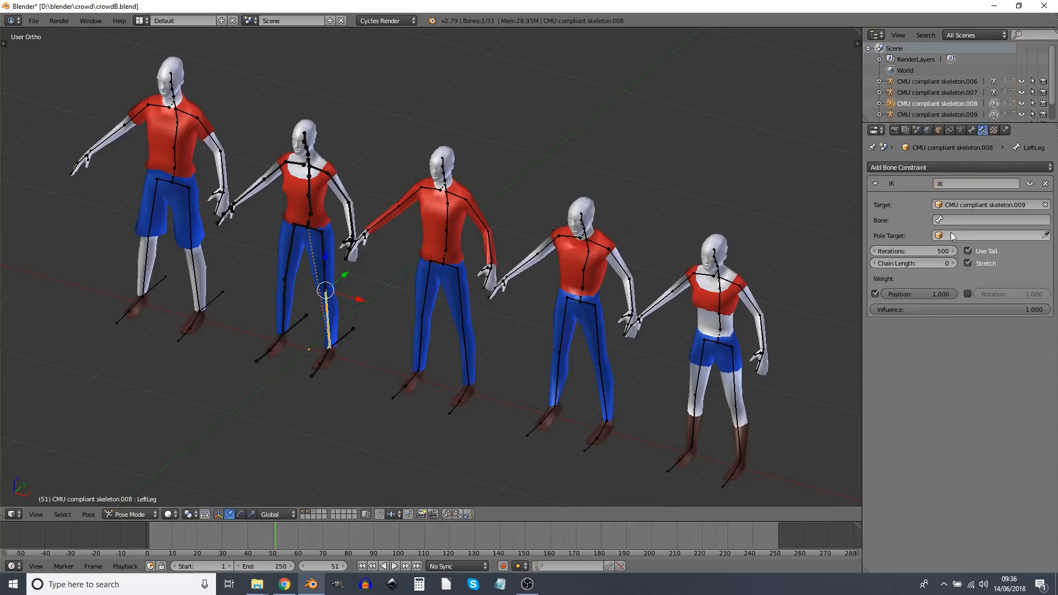
click(964, 220)
click(959, 259)
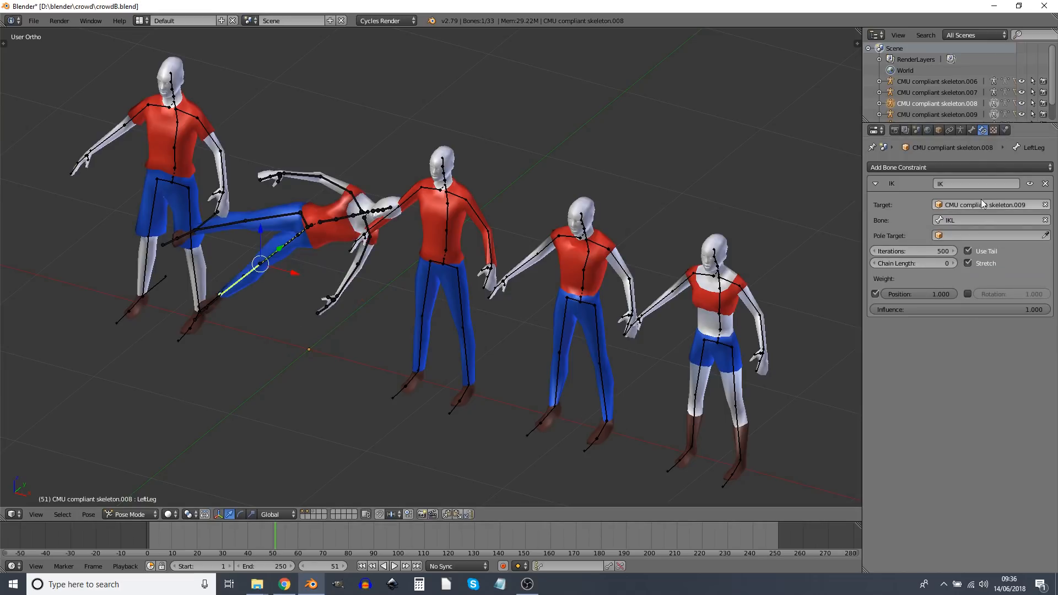
Retarget the LeftLeg IK constraint to bone IKL of CMU compliant skeleton.008 and toggle the constraint off and on.
click(1010, 204)
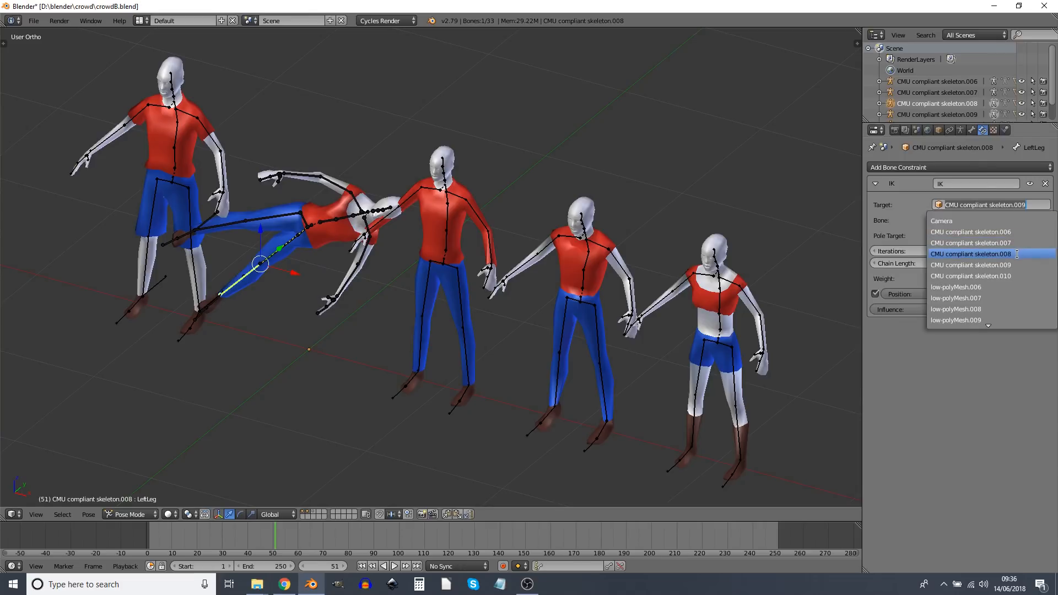
click(1017, 254)
click(968, 219)
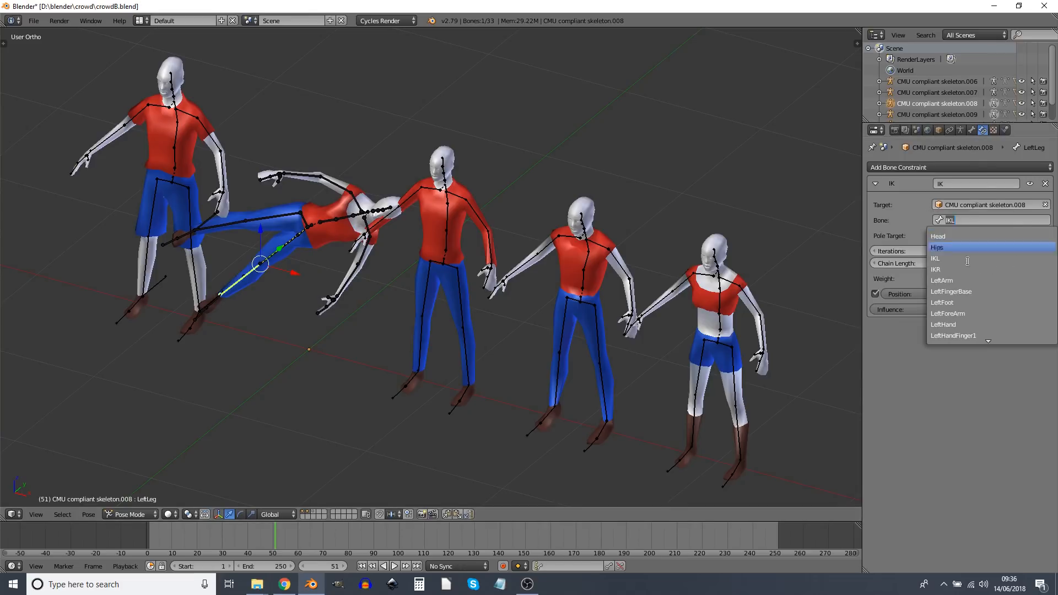
click(943, 258)
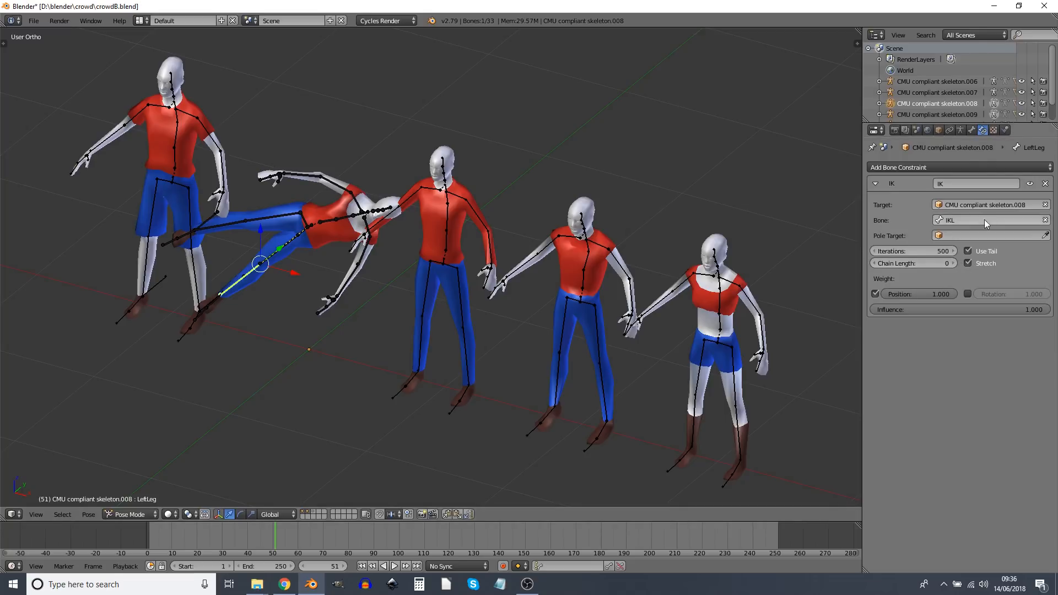
click(1029, 184)
click(1030, 184)
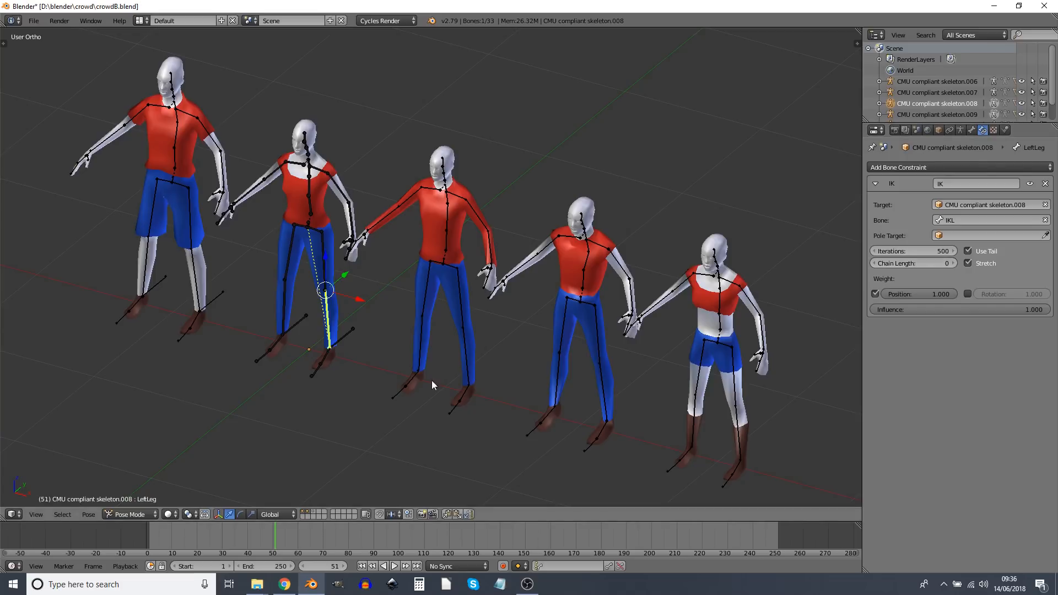
Clear the parent of bones IKL and IKR of CMU compliant skeleton.008 in Edit Mode, and return to Pose Mode.
right_click(353, 331)
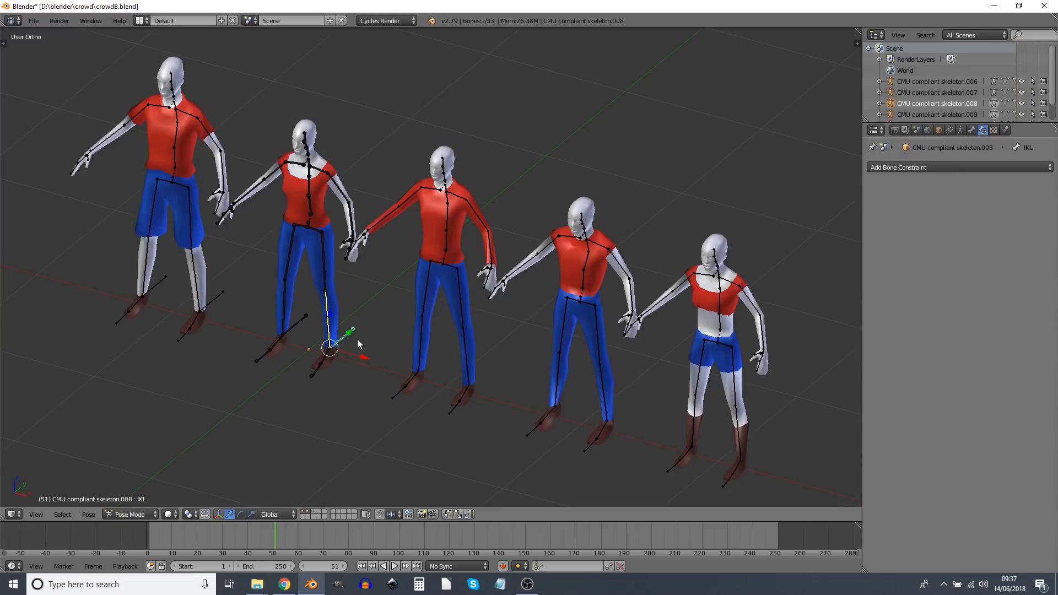
click(971, 130)
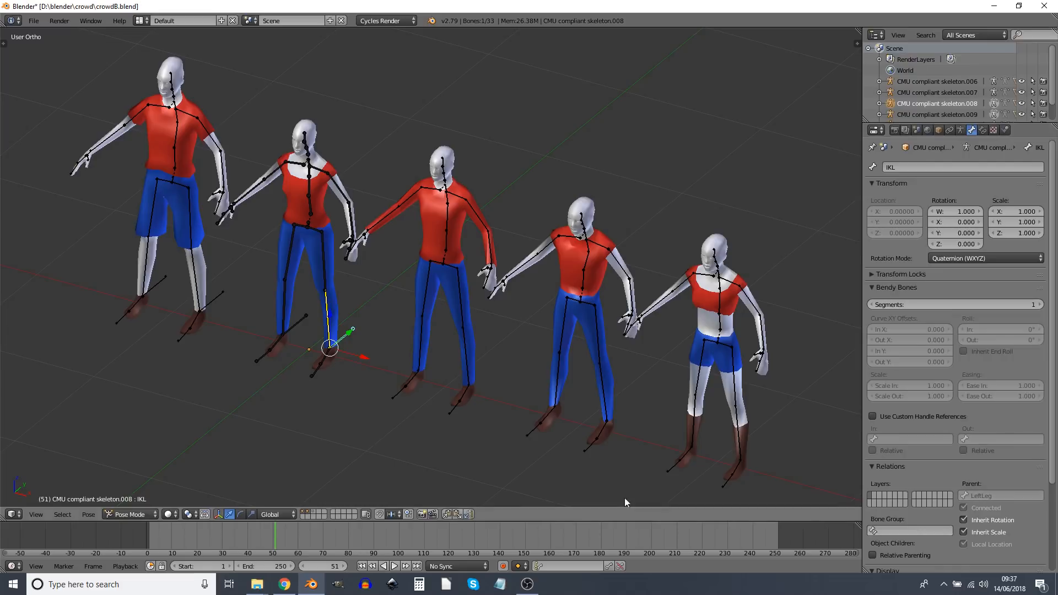
click(134, 515)
click(124, 491)
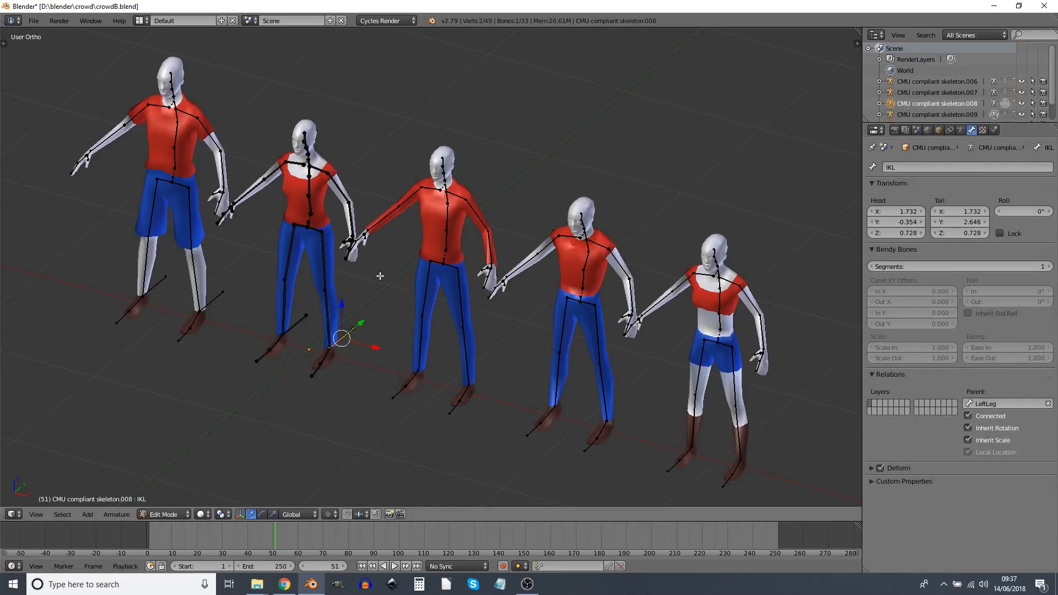
shift+click(298, 324)
key(alt+p)
click(481, 372)
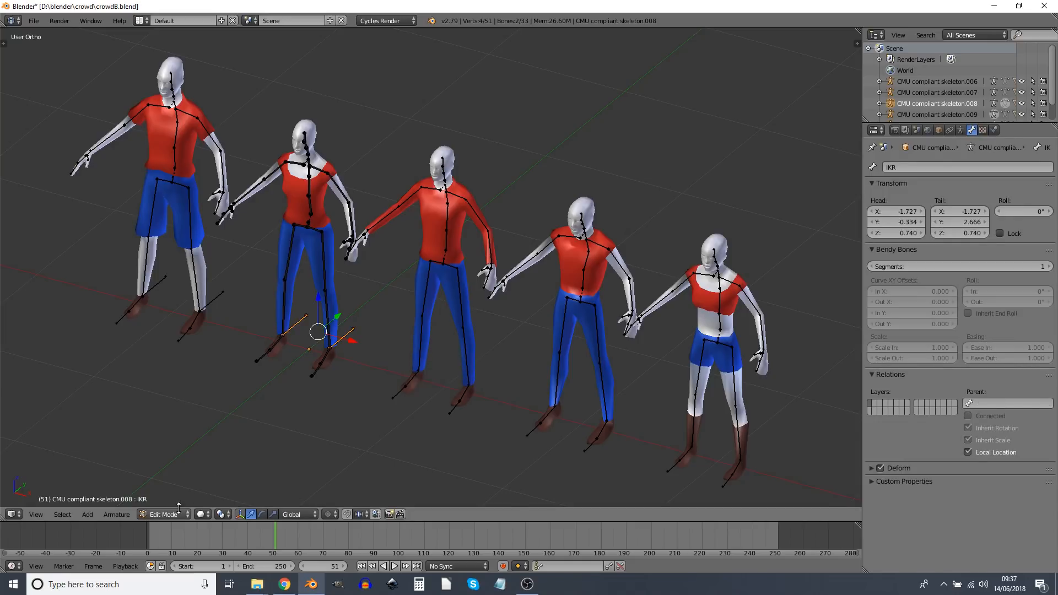
click(177, 514)
click(177, 471)
Try moving the IKL bone of CMU compliant skeleton.008 to test the left leg.
right_click(344, 345)
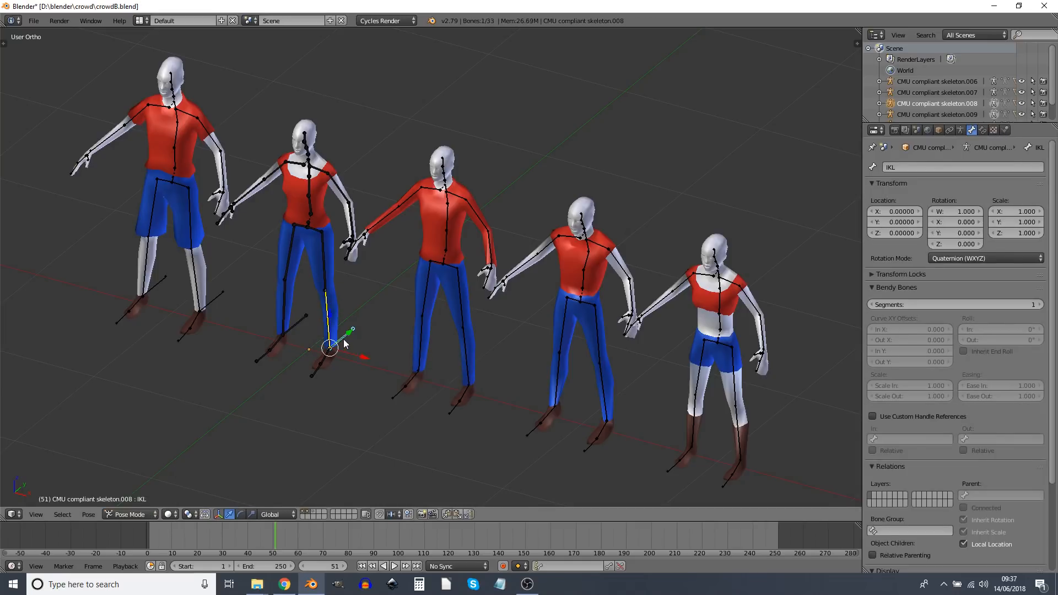
key(g)
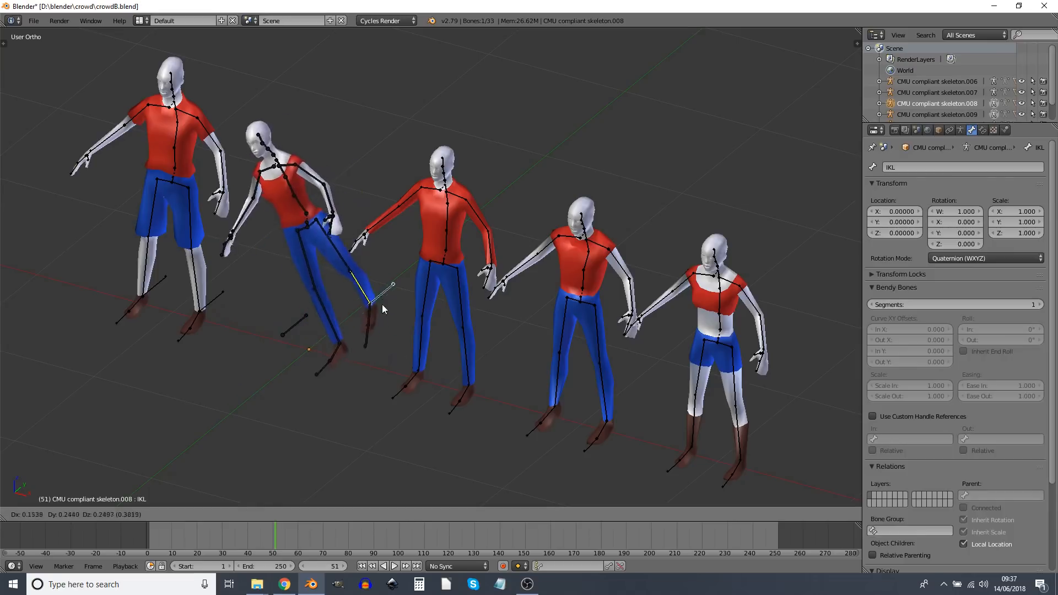
right_click(327, 315)
Set the chain length of the LeftLeg IK constraint on CMU compliant skeleton.008 to 2.
right_click(323, 308)
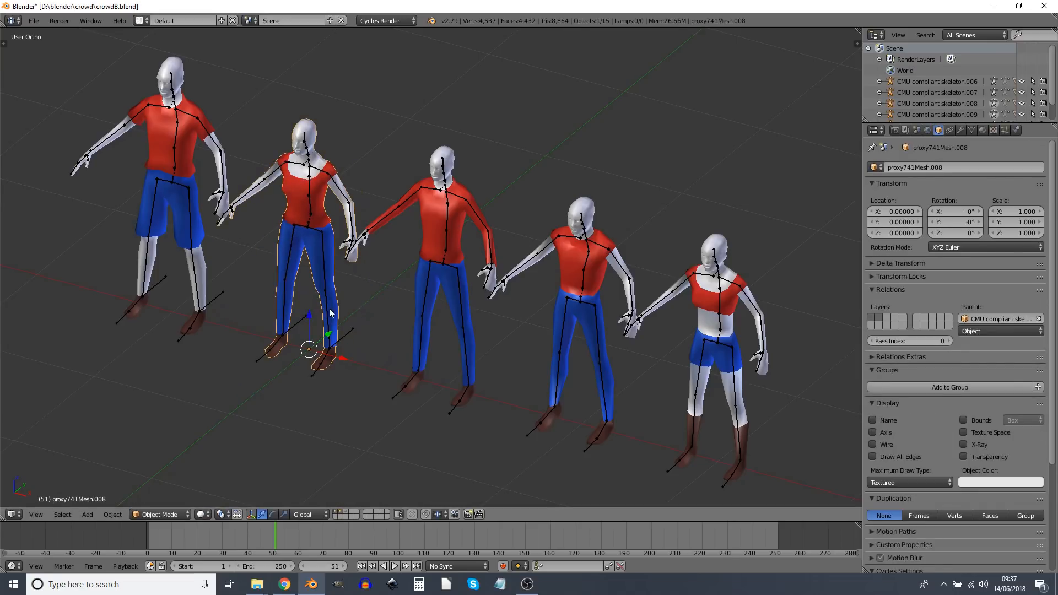
right_click(329, 311)
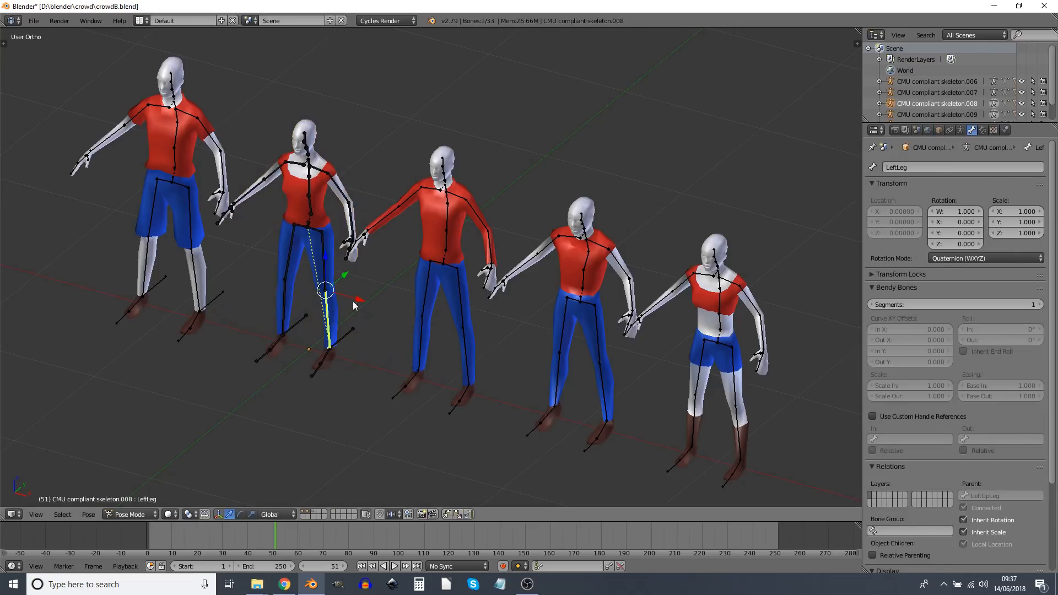
click(983, 130)
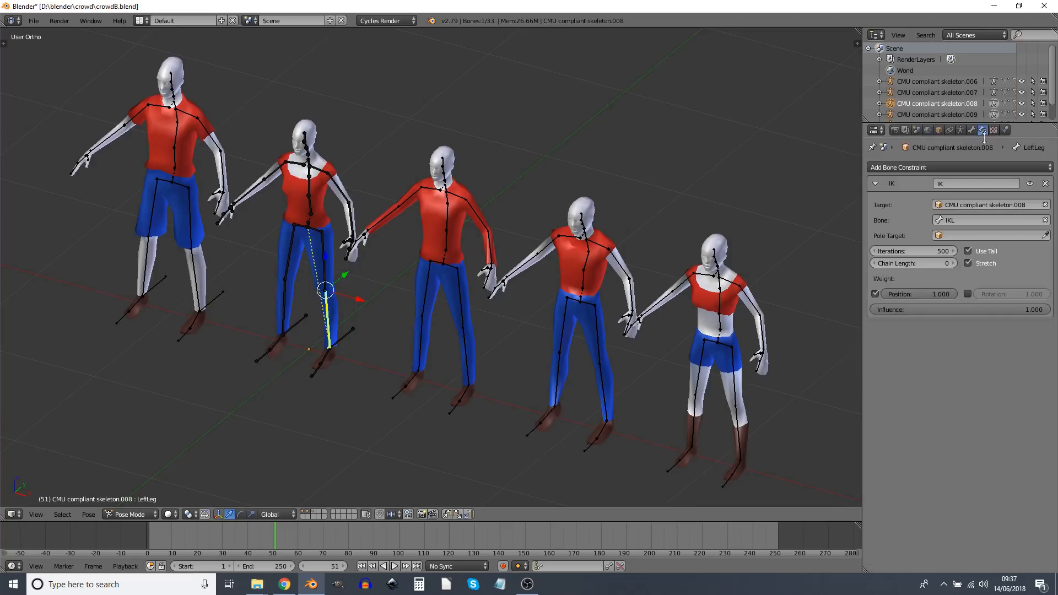
click(953, 263)
click(953, 263)
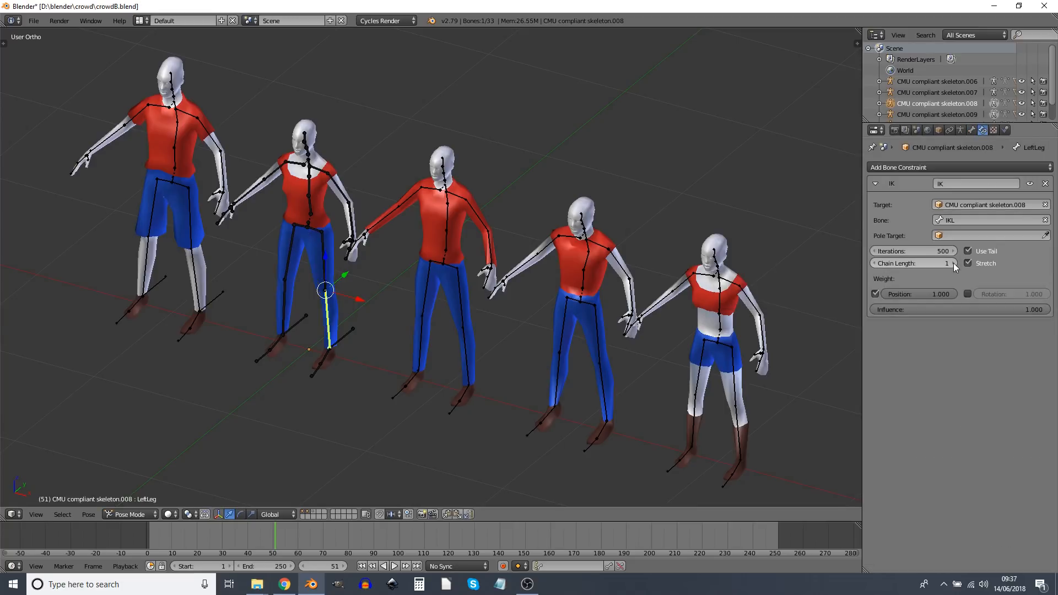
Test the shortened left leg chain with a trial move of the IKL bone.
right_click(347, 336)
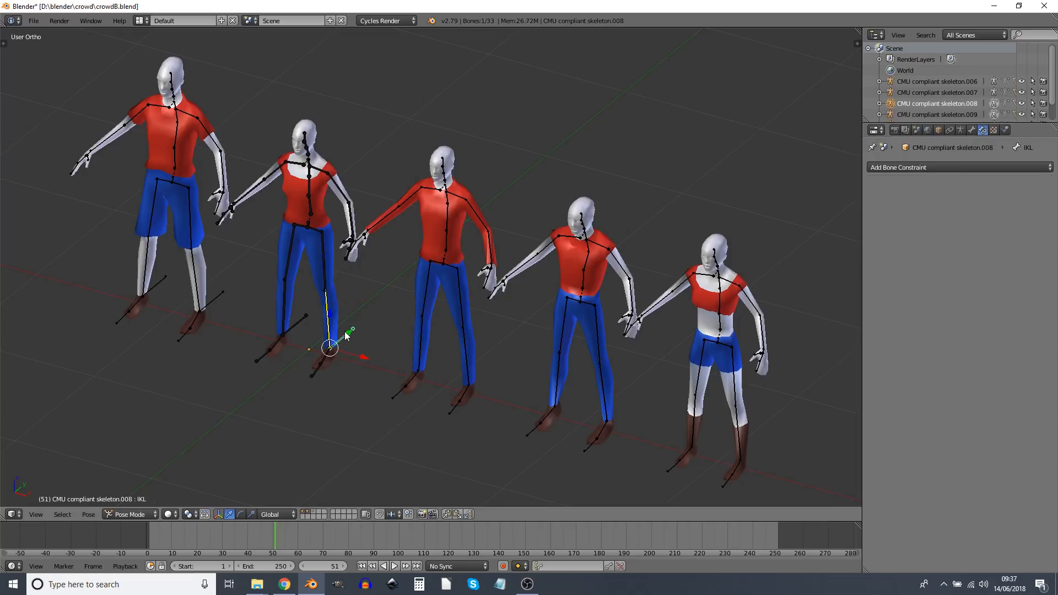
key(g)
right_click(351, 333)
right_click(310, 227)
Add an Inverse Kinematics constraint to the RightLeg bone, targeting bone IKR of CMU compliant skeleton.008.
right_click(285, 313)
click(958, 167)
click(936, 216)
click(986, 204)
click(977, 242)
click(973, 221)
click(945, 269)
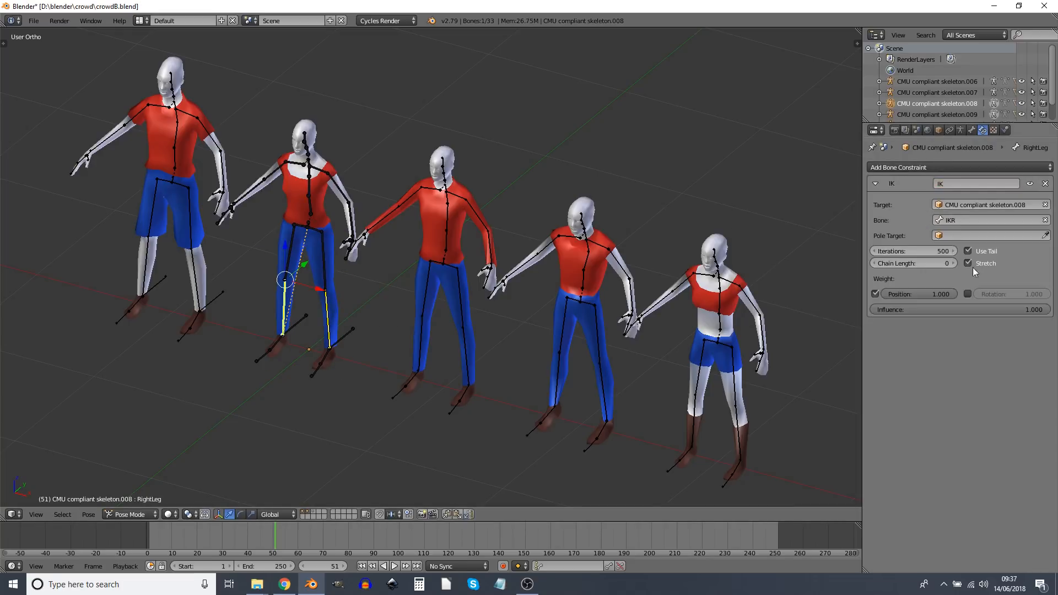
Try lowering the Hips bone of CMU compliant skeleton.008 to test both legs.
right_click(311, 227)
key(g)
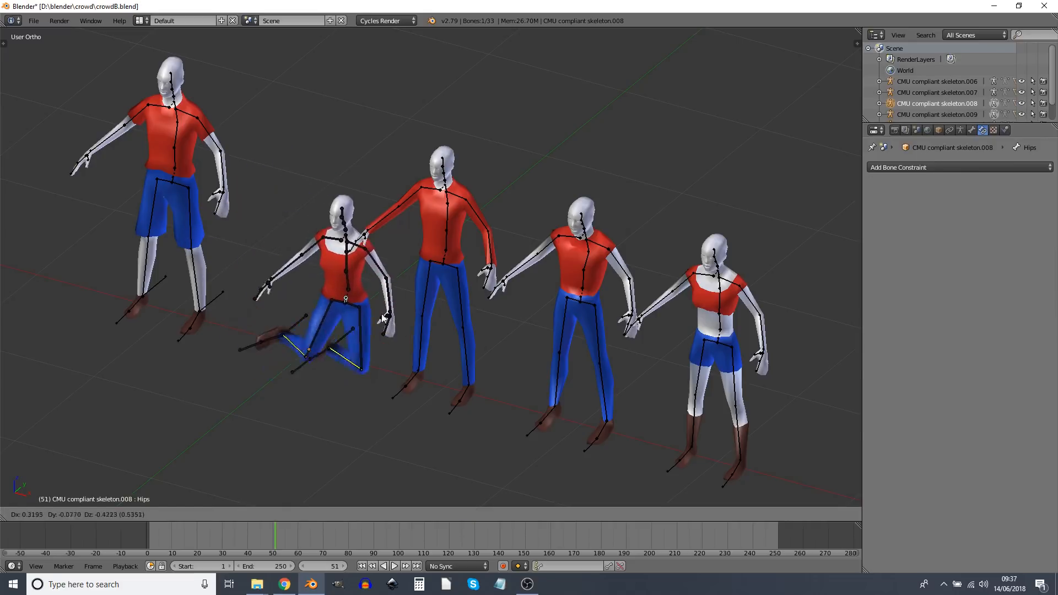
right_click(316, 365)
Disable Inherit Rotation for the LeftFoot and RightFoot bones of CMU compliant skeleton.008.
right_click(318, 364)
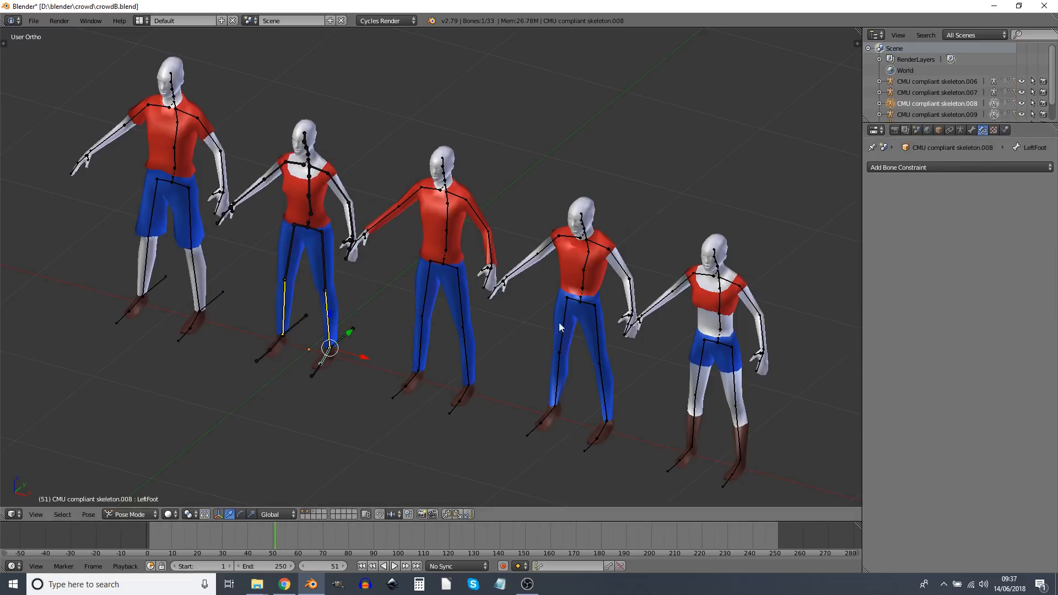
click(971, 130)
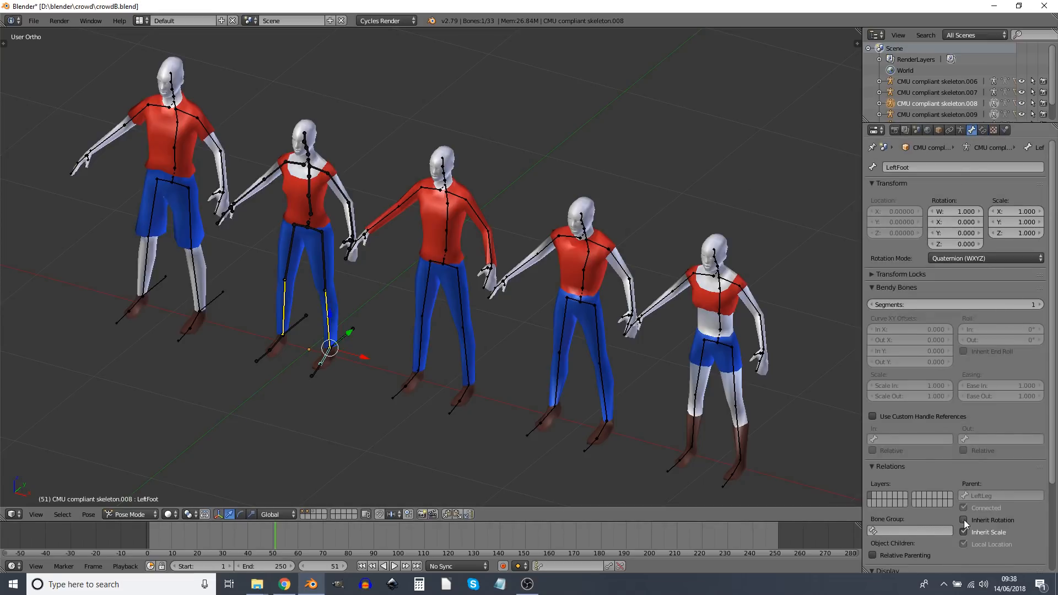
right_click(275, 343)
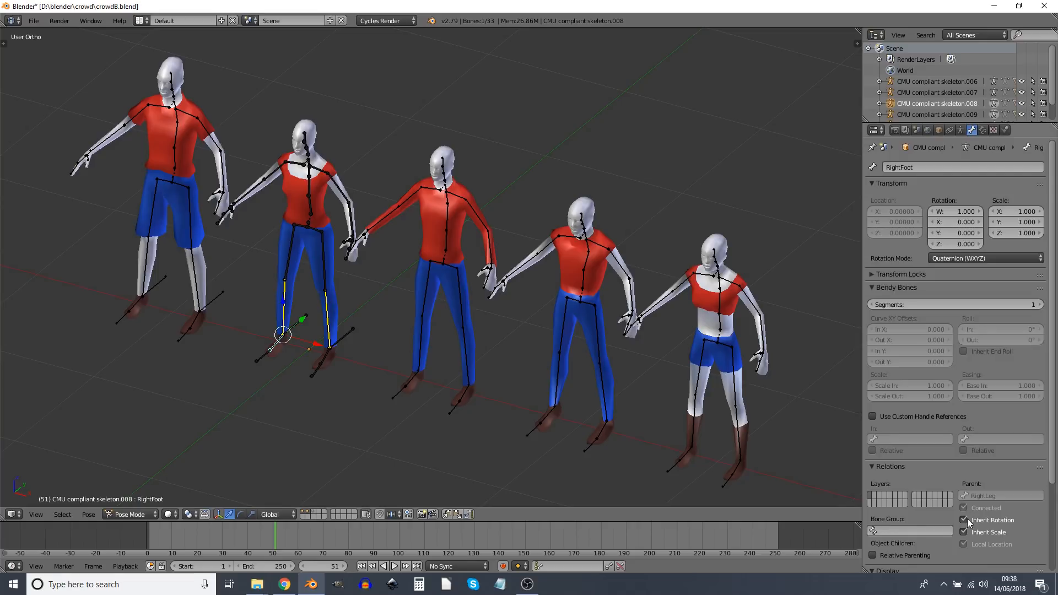
right_click(189, 327)
Select the middle figure's skeleton and extrude bones from its ankles in Edit Mode.
click(131, 514)
click(136, 501)
right_click(447, 242)
click(131, 514)
click(134, 490)
key(e)
Rename the bone extruded from the middle figure's right ankle to IKR.
right_click(427, 365)
double_click(967, 168)
text(IKR)
key(Return)
right_click(411, 380)
Set up Inverse Kinematics constraints on the middle figure's left and right lower leg bones in Pose Mode.
click(164, 514)
right_click(468, 358)
click(992, 203)
right_click(487, 375)
right_click(421, 344)
click(958, 168)
click(950, 264)
Select CMU compliant skeleton.007 and extrude bones from its ankles in Edit Mode.
right_click(443, 261)
click(131, 514)
right_click(584, 262)
scroll(579, 359, up, 2)
key(e)
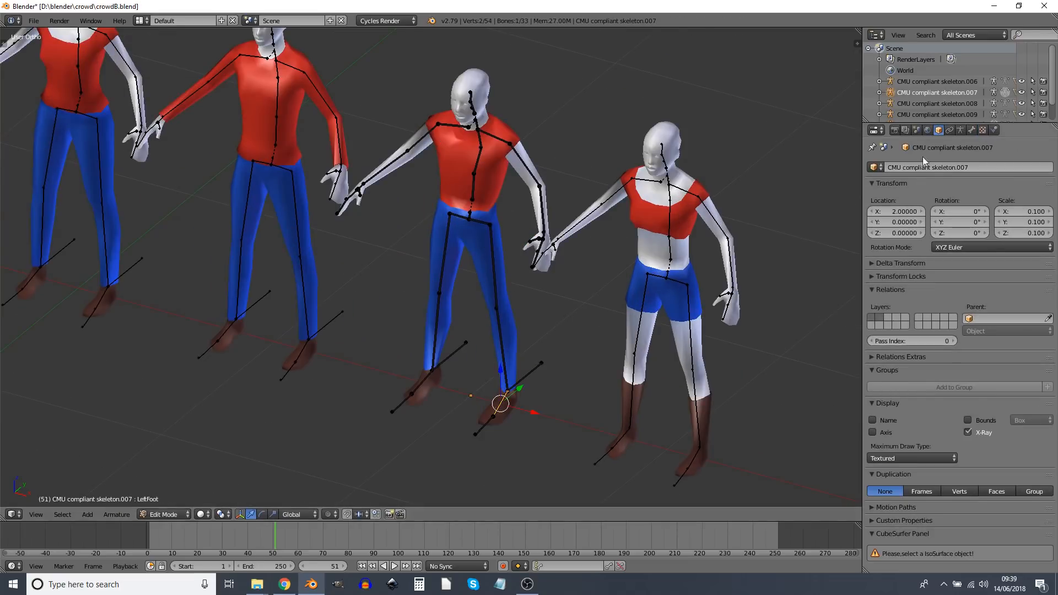
Rename the bone extruded from the left ankle of CMU compliant skeleton.007 to IKL.
click(971, 130)
right_click(423, 381)
right_click(527, 375)
double_click(906, 168)
text(IKL)
Switch CMU compliant skeleton.007 to Pose Mode and set the target of its right lower leg's IK constraint.
right_click(450, 356)
right_click(501, 349)
click(960, 130)
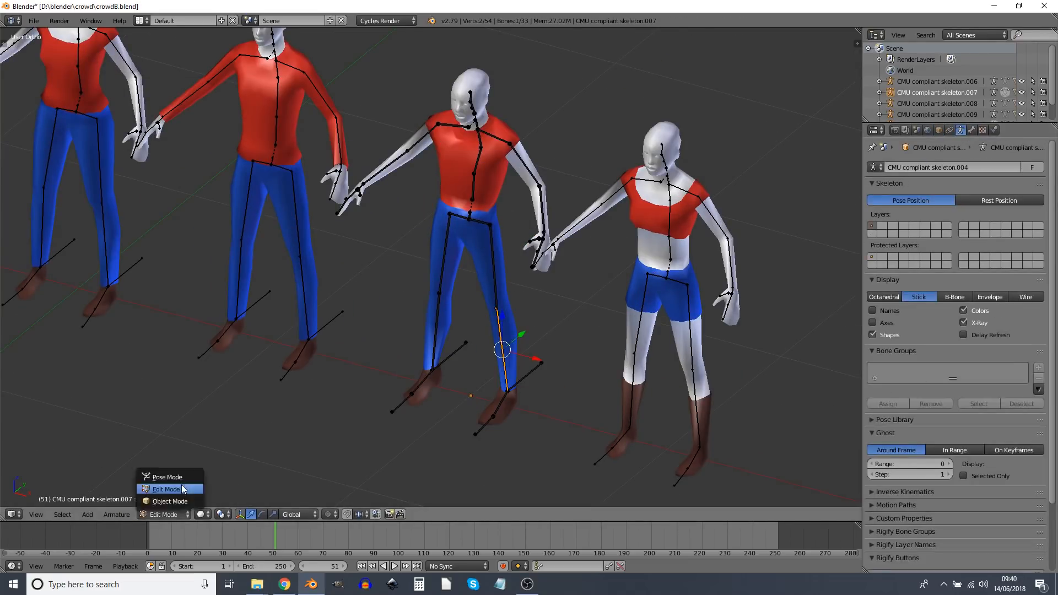
click(164, 514)
click(983, 130)
right_click(435, 336)
click(1000, 205)
click(980, 264)
Clear the parent of the two ankle IK bones of CMU compliant skeleton.007 and select its hips bone.
right_click(524, 376)
shift+right_click(450, 356)
key(alt+p)
click(415, 406)
right_click(469, 216)
Extrude bones along Y from the ankles of CMU compliant skeleton.006 in Edit Mode.
right_click(696, 416)
key(Tab)
key(e)
key(y)
Rename the bone extruded from the right ankle of CMU compliant skeleton.006 to IKR.
click(971, 130)
text(IKR)
shift+right_click(654, 408)
Add an Inverse Kinematics constraint to the last figure's left lower leg bone, targeting CMU compliant skeleton.006.
right_click(696, 411)
click(982, 130)
click(958, 167)
click(956, 210)
click(976, 205)
click(970, 232)
Point the right lower leg's IK constraint at bone IKR of CMU compliant skeleton.006 and set its chain length to 2.
right_click(632, 391)
click(976, 202)
click(970, 231)
click(986, 220)
click(975, 269)
double_click(915, 263)
text(2)
Try moving the Hips bone of CMU compliant skeleton.006 to test its legs.
right_click(667, 275)
key(g)
click(526, 584)
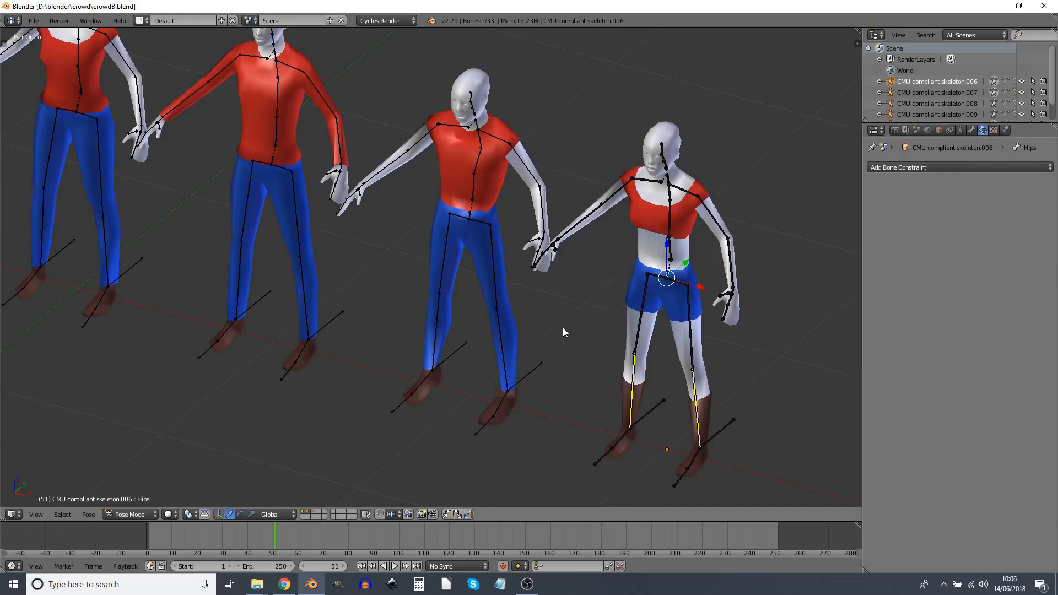
Switch CMU compliant skeleton.006 and CMU compliant skeleton.007 from Pose Mode back to Object Mode.
key(KP_1)
scroll(563, 327, down, 3)
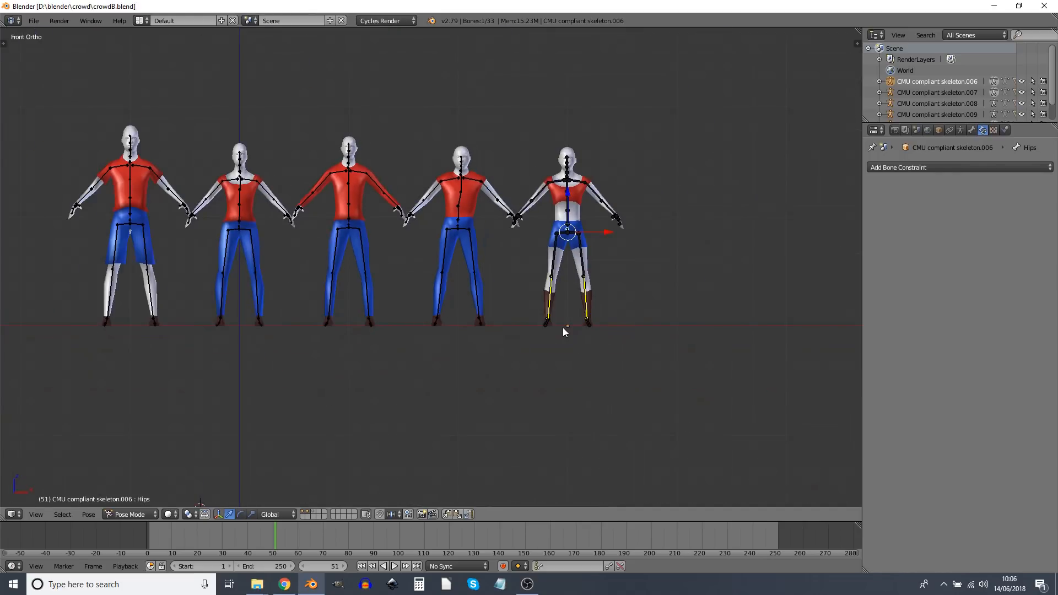
shift+middle_drag(404, 270, 565, 236)
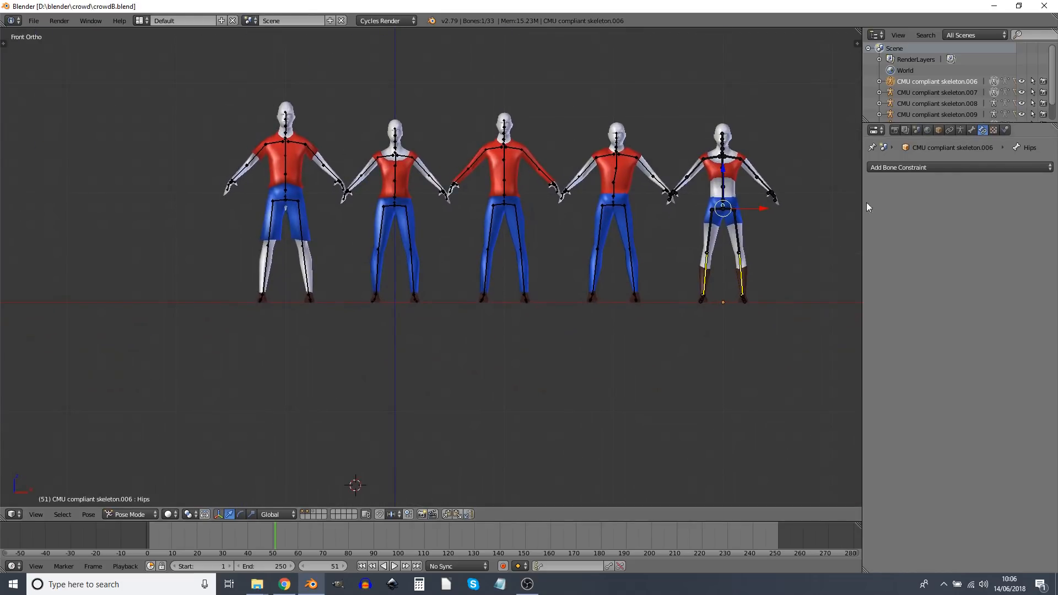
click(134, 512)
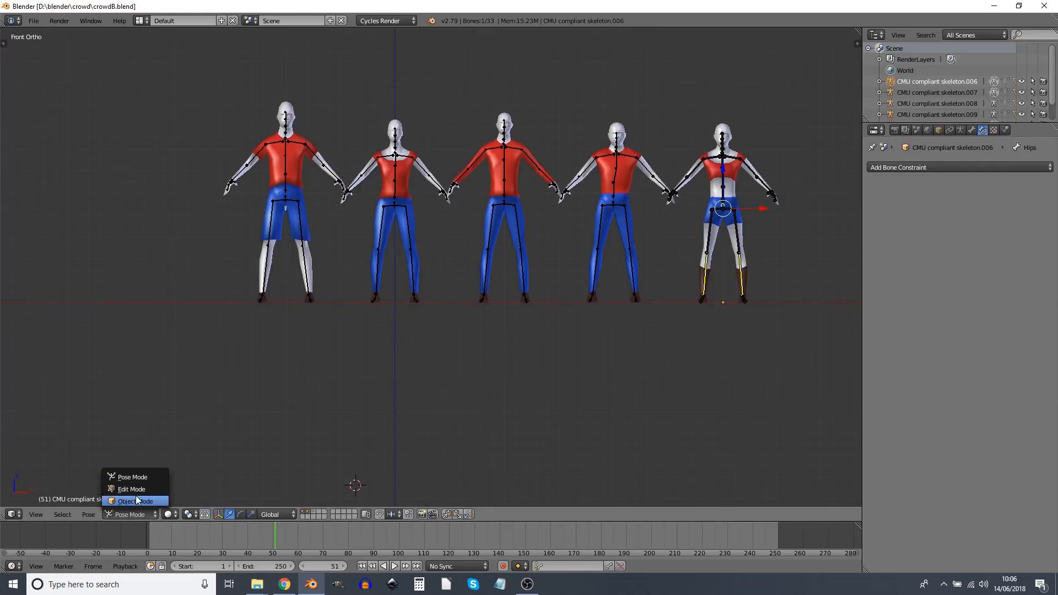
click(136, 494)
right_click(630, 216)
key(ctrl+Tab)
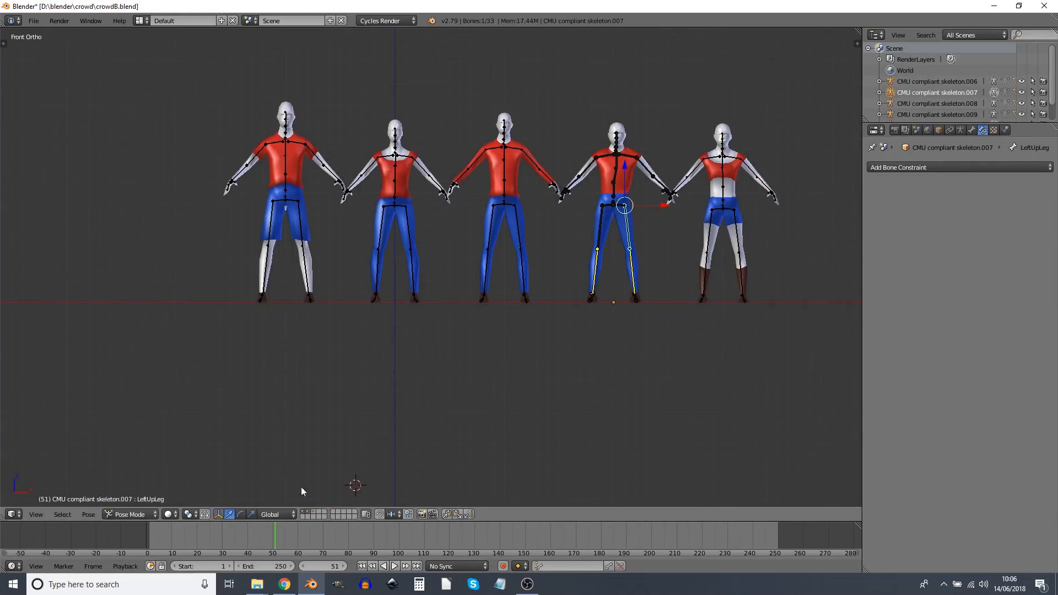
click(145, 515)
click(147, 502)
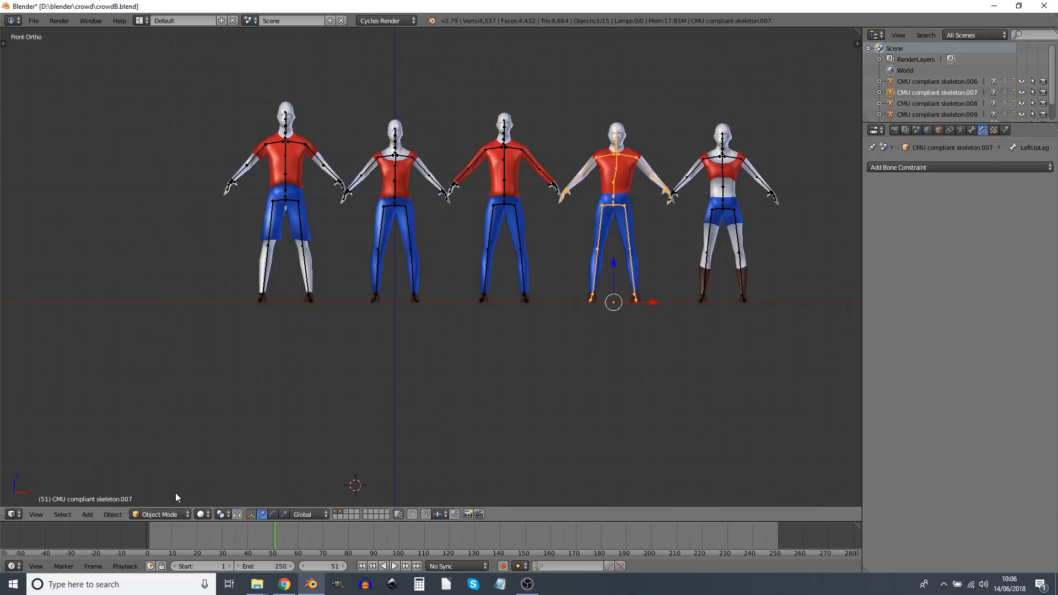
Return the middle figure's skeleton to Object Mode and check that the two remaining skeletons are also in Object Mode.
right_click(517, 243)
key(ctrl+Tab)
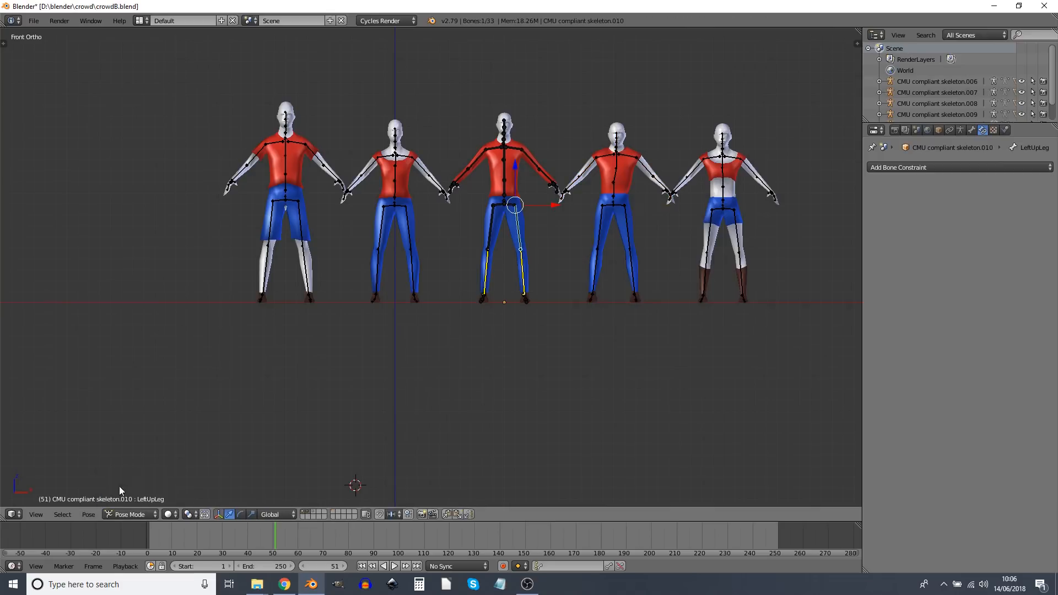
click(131, 514)
click(128, 501)
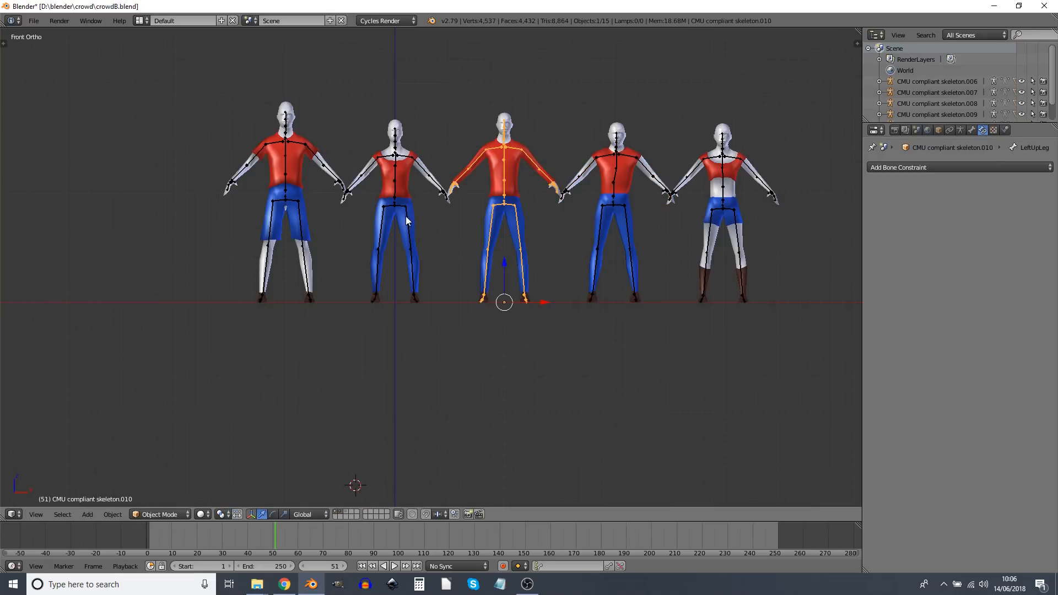
right_click(417, 269)
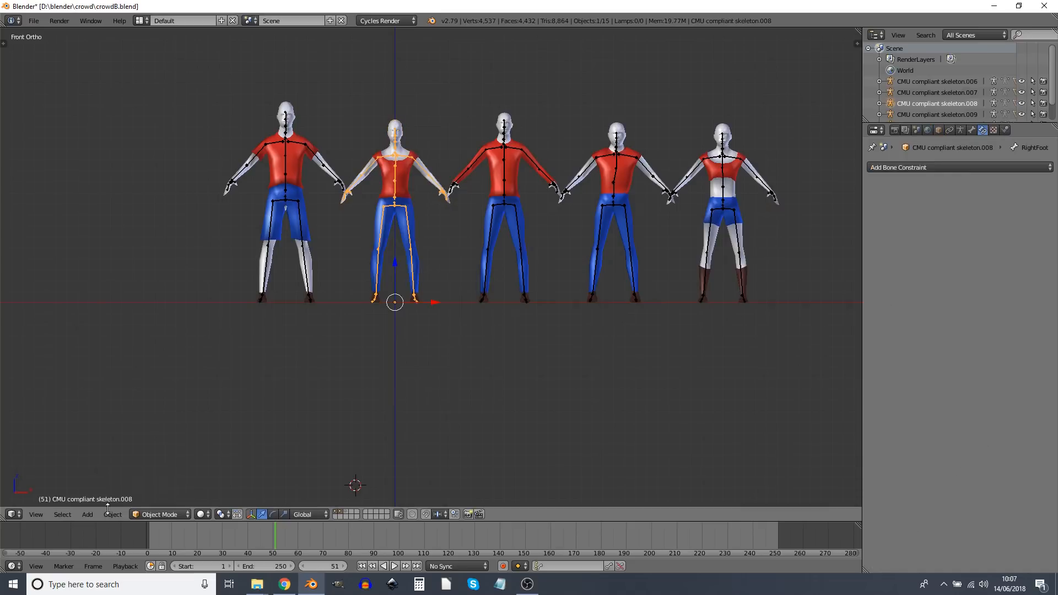
right_click(307, 249)
right_click(306, 249)
Duplicate all five characters with their skeletons and place the copies 5 units along negative X.
key(b)
drag(180, 65, 796, 300)
scroll(613, 313, down, 3)
shift+middle_drag(479, 276, 613, 272)
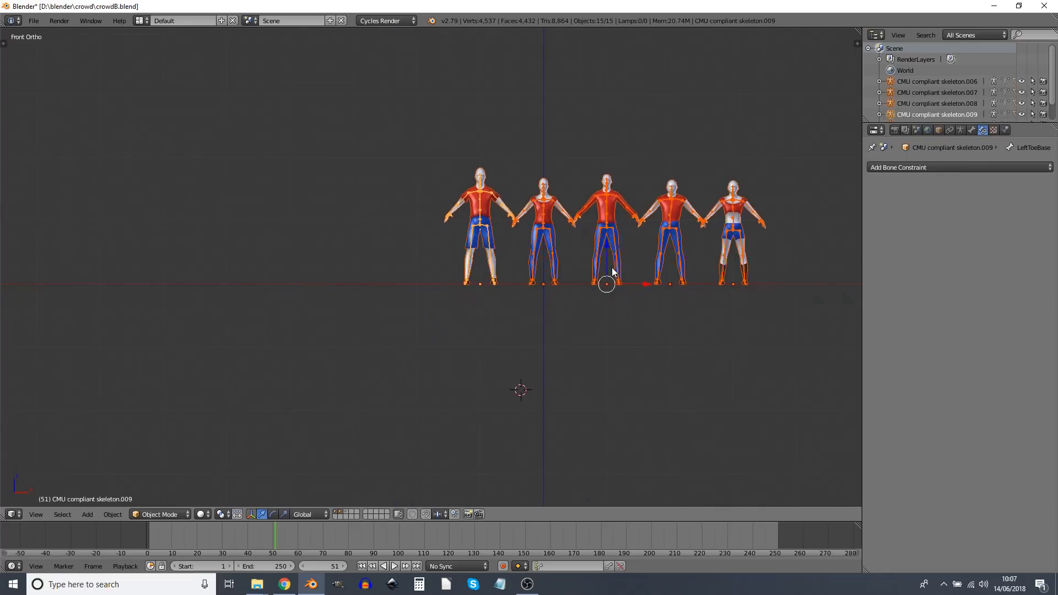
scroll(661, 308, down, 5)
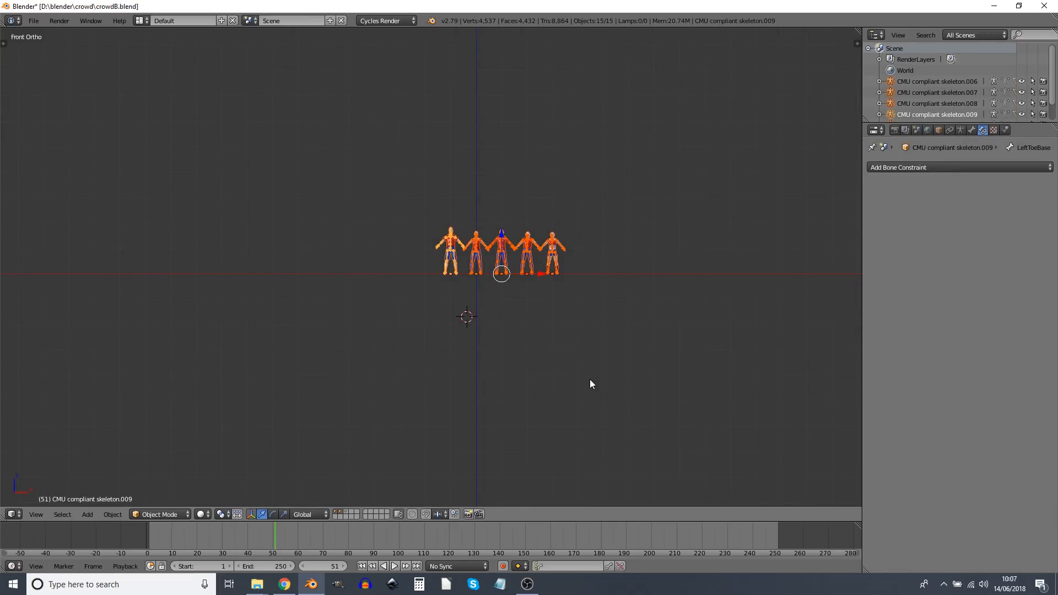
key(shift+d)
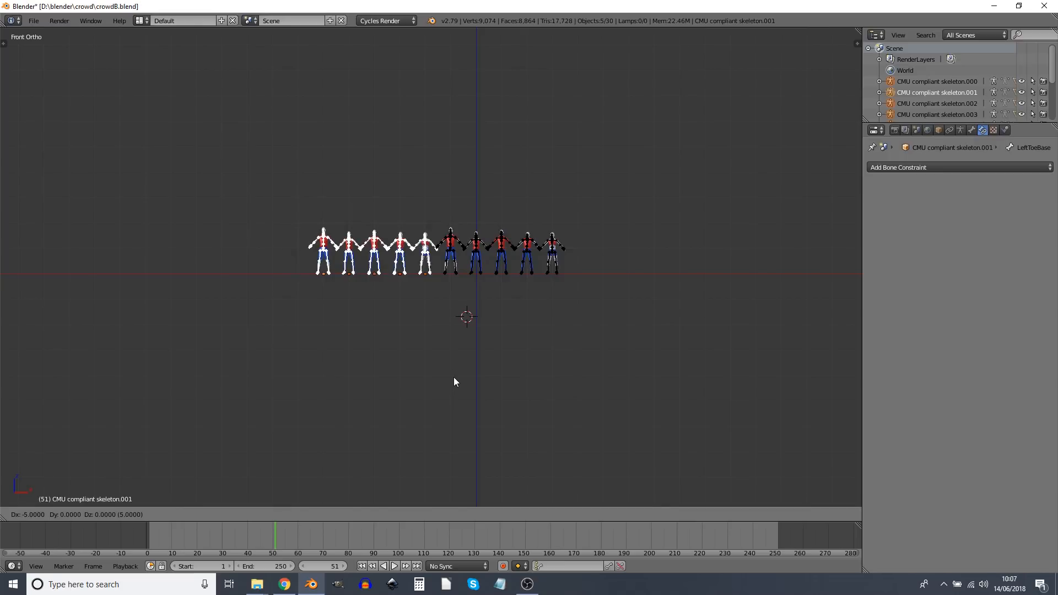
click(454, 378)
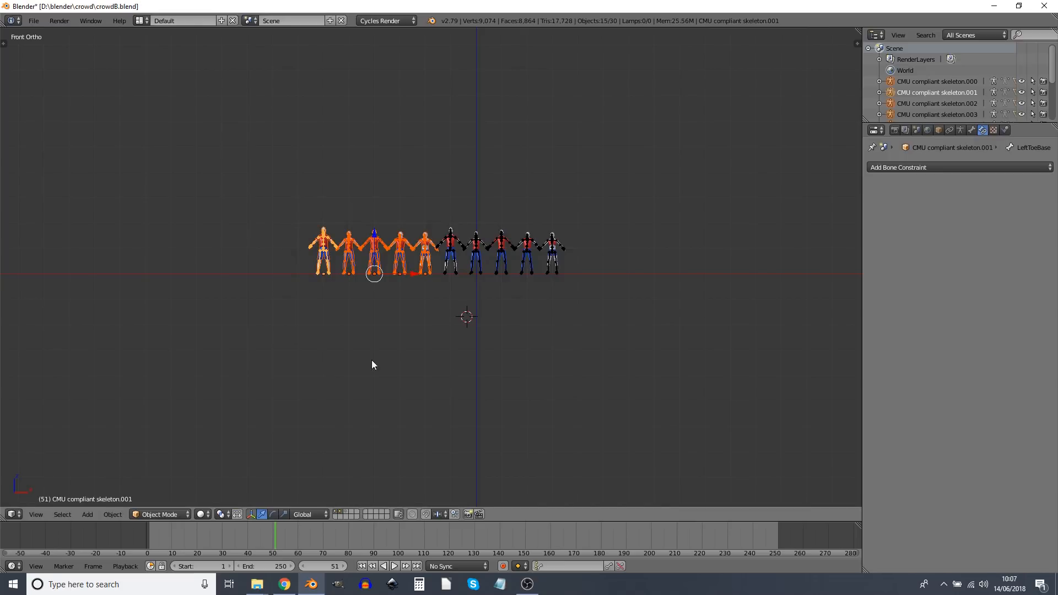
Select the body meshes of the five duplicated characters, with proxy741Mesh.004 as the active object.
right_click(317, 263)
right_click(454, 249)
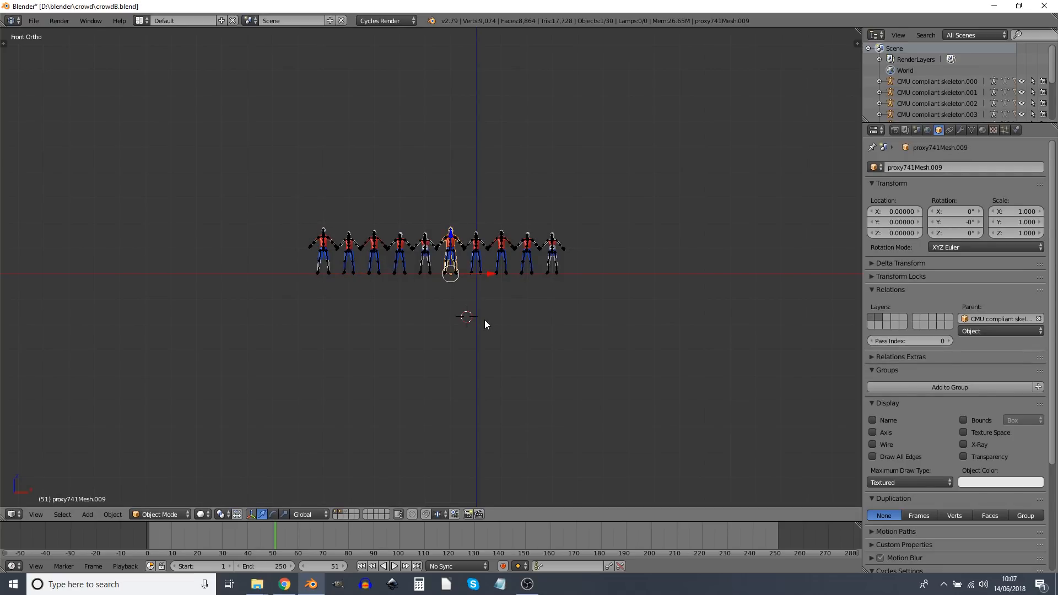
scroll(504, 306, up, 6)
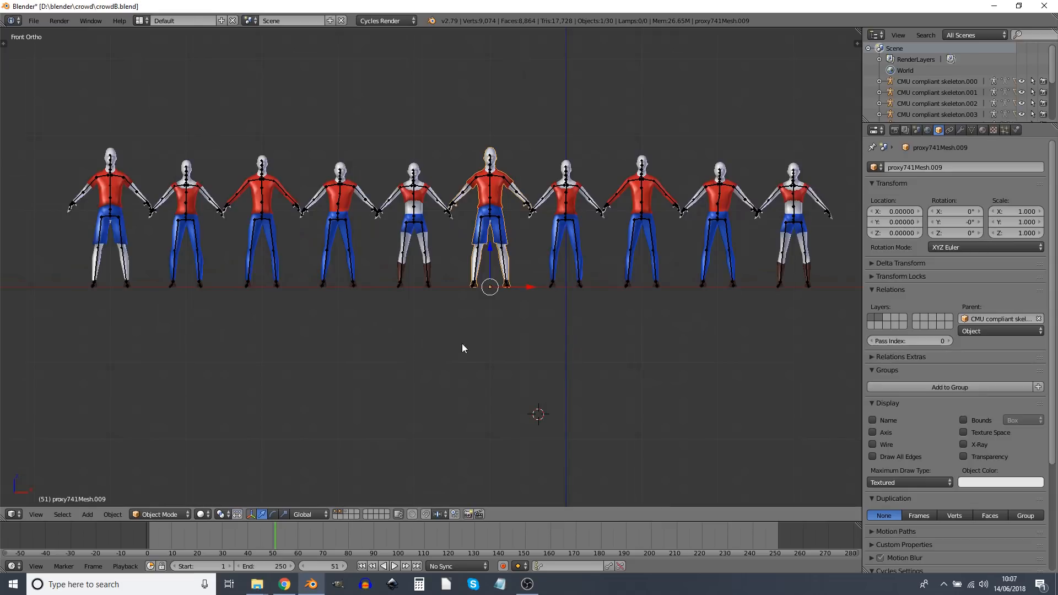
right_click(119, 155)
shift+right_click(195, 172)
shift+right_click(270, 170)
shift+right_click(352, 171)
shift+right_click(410, 187)
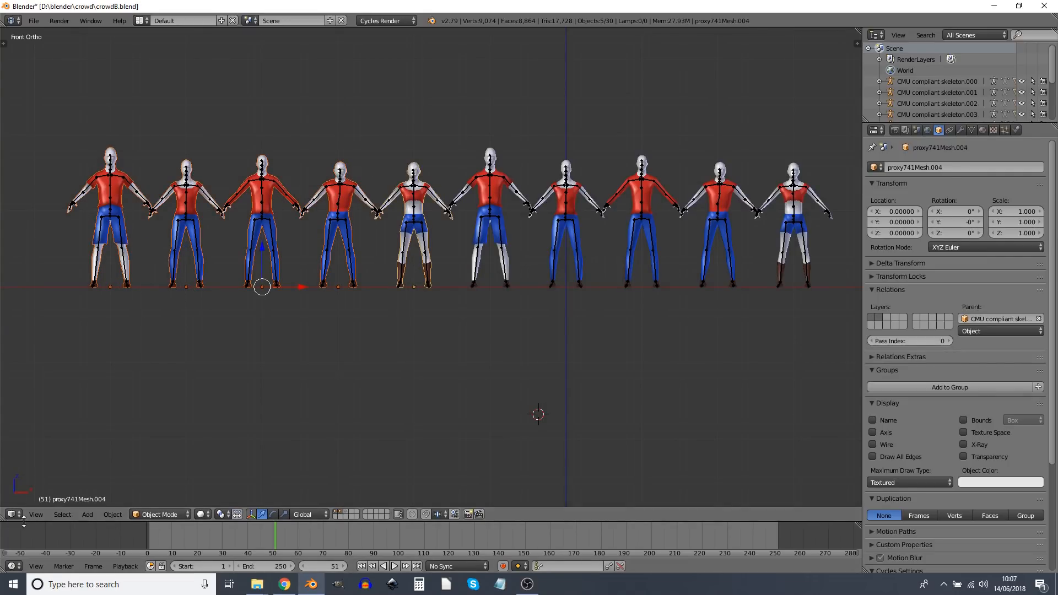
Enlarge the timeline area and turn it into a Node Editor, and set the 3D view to Rendered shading.
drag(30, 520, 52, 321)
click(10, 567)
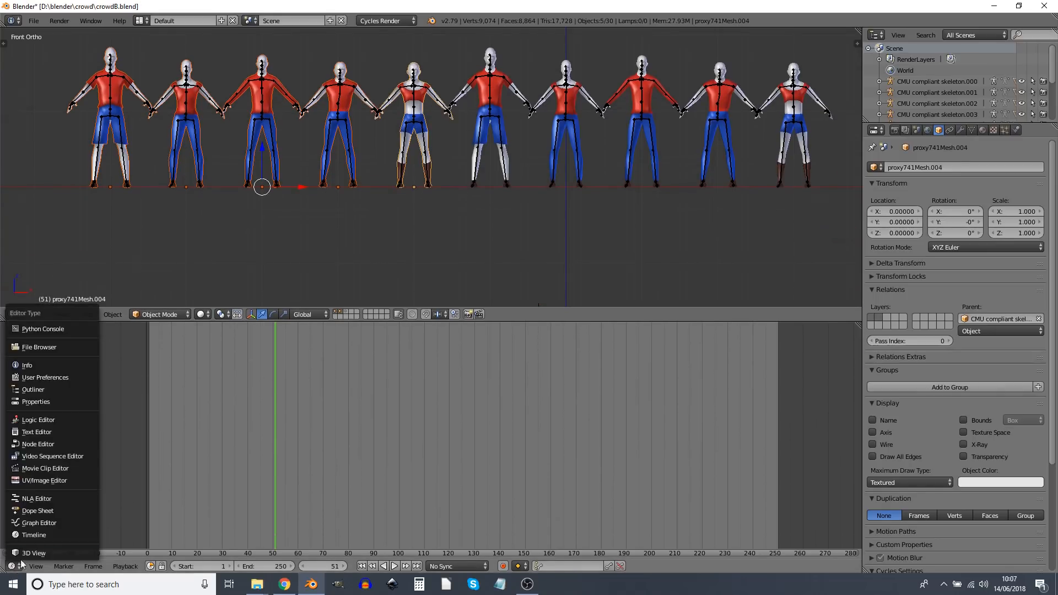
click(41, 445)
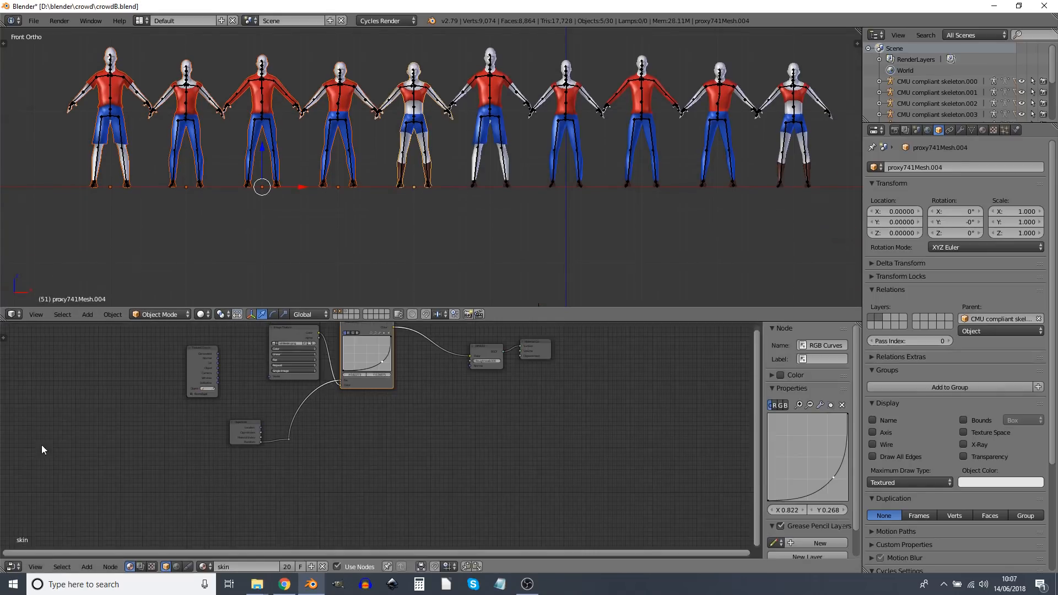
click(202, 314)
click(218, 241)
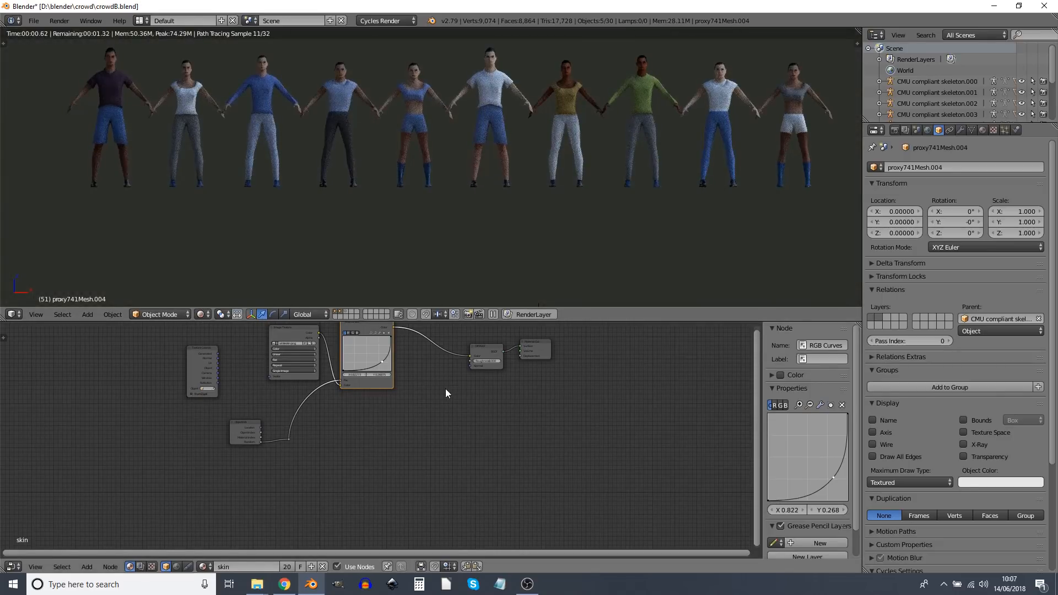
middle_drag(442, 380, 522, 401)
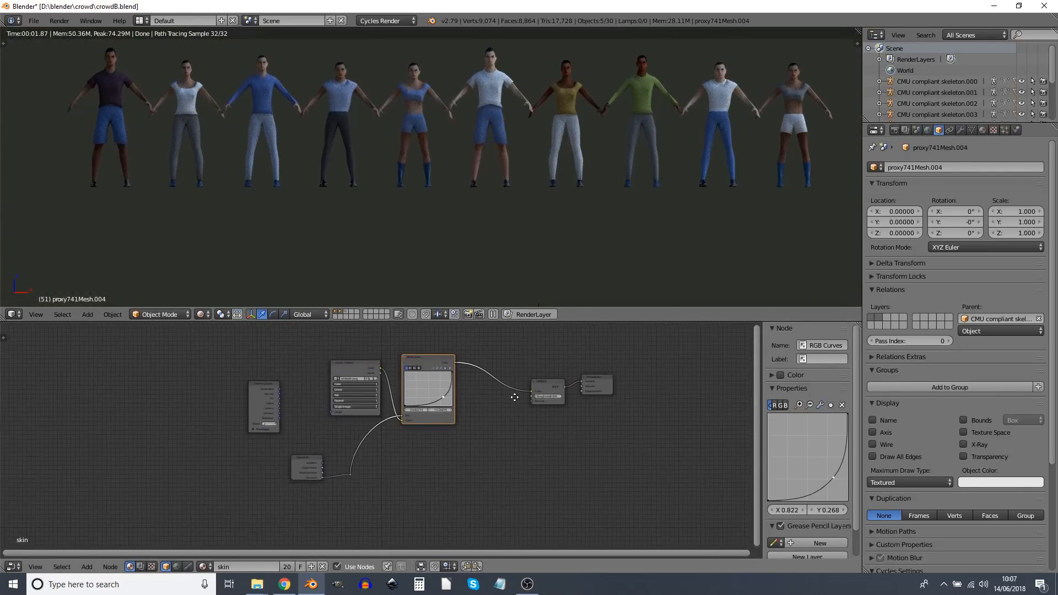
Rename the skin material of proxy741Mesh.004 to whiteskin.
click(981, 129)
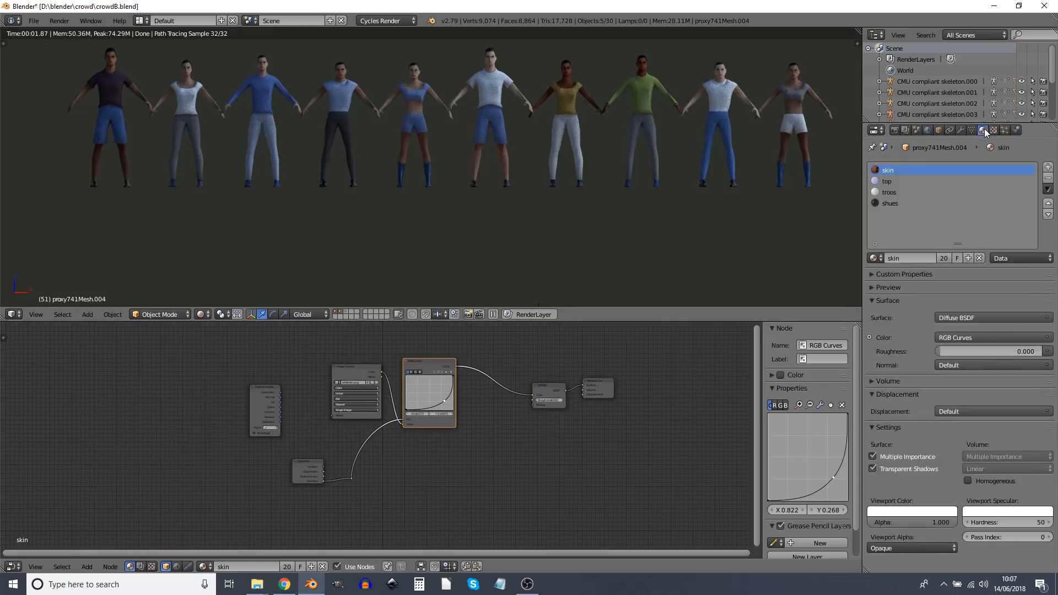
click(885, 258)
key(Return)
Make a separate copy of the whiteskin material for proxy741Mesh.004 and name it blackskin.
click(967, 257)
click(934, 259)
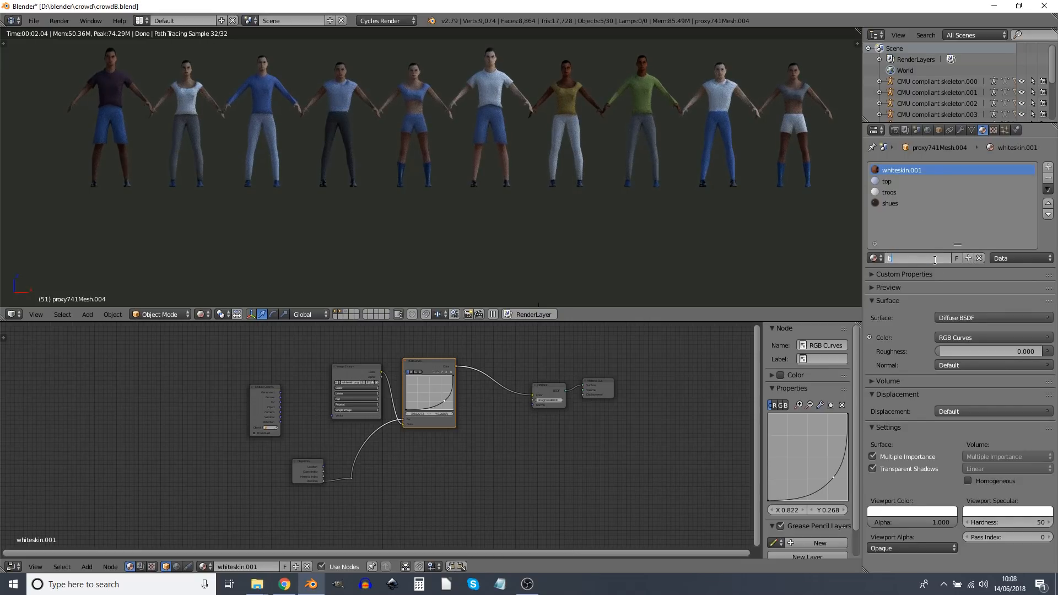
text(blackskin)
key(Return)
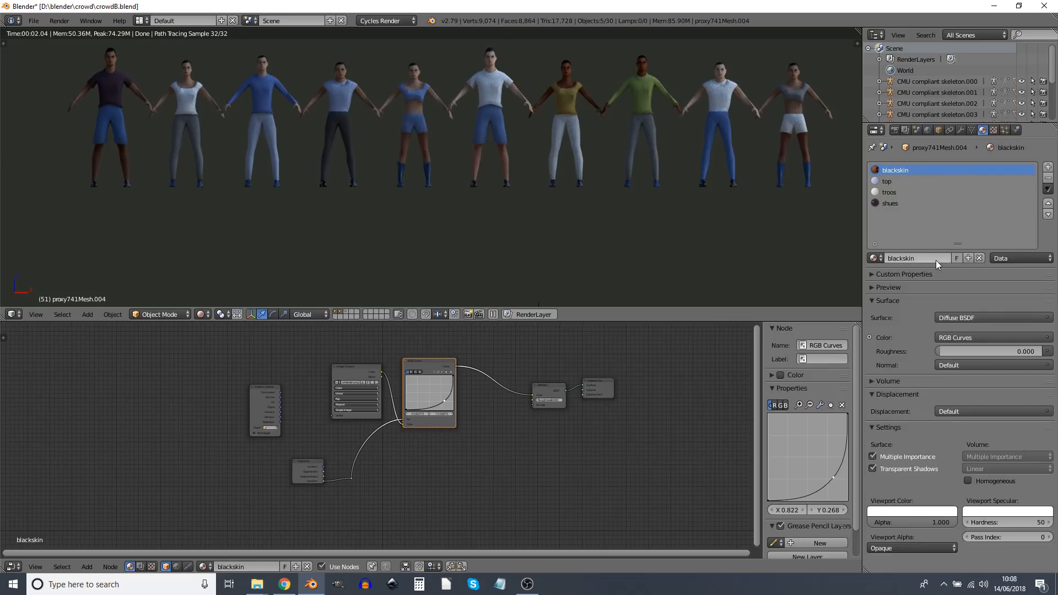
Load blackskin.png from the makehumanexport textures folder into the blackskin material's Image Texture node.
middle_drag(506, 462, 524, 486)
scroll(525, 486, up, 4)
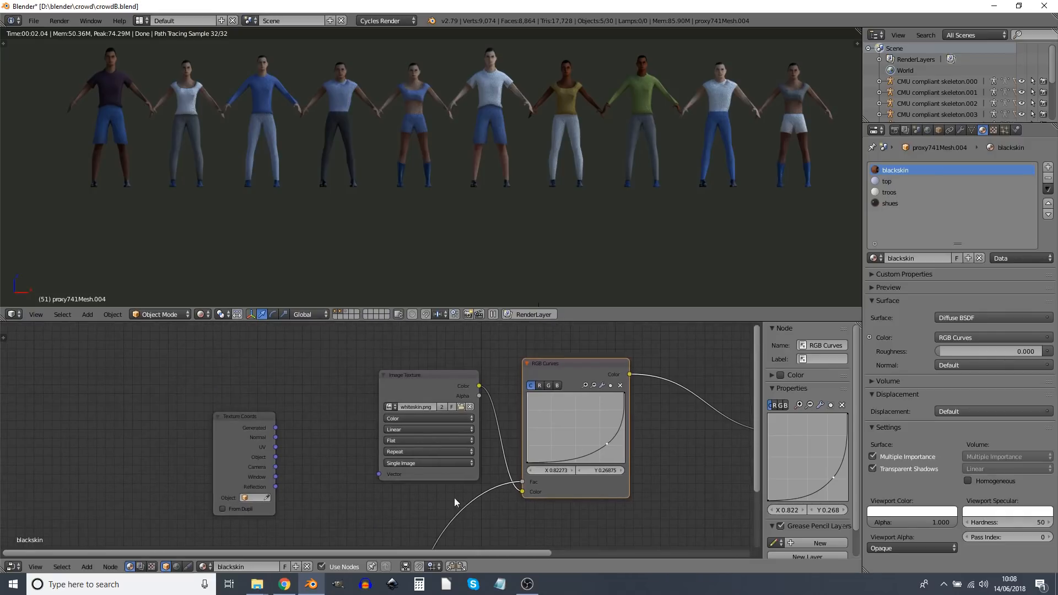
click(461, 407)
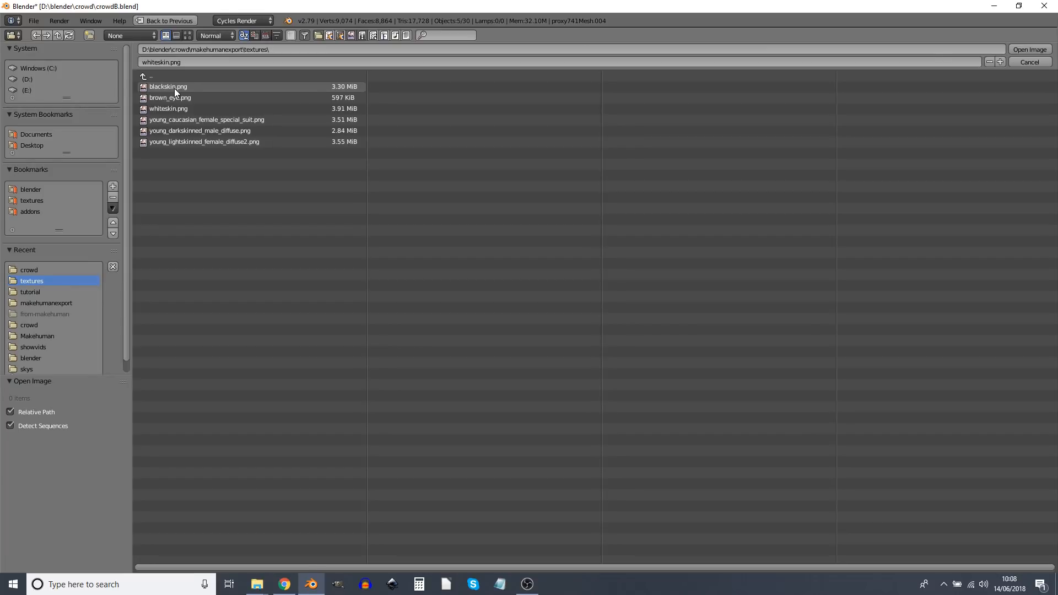
click(1030, 60)
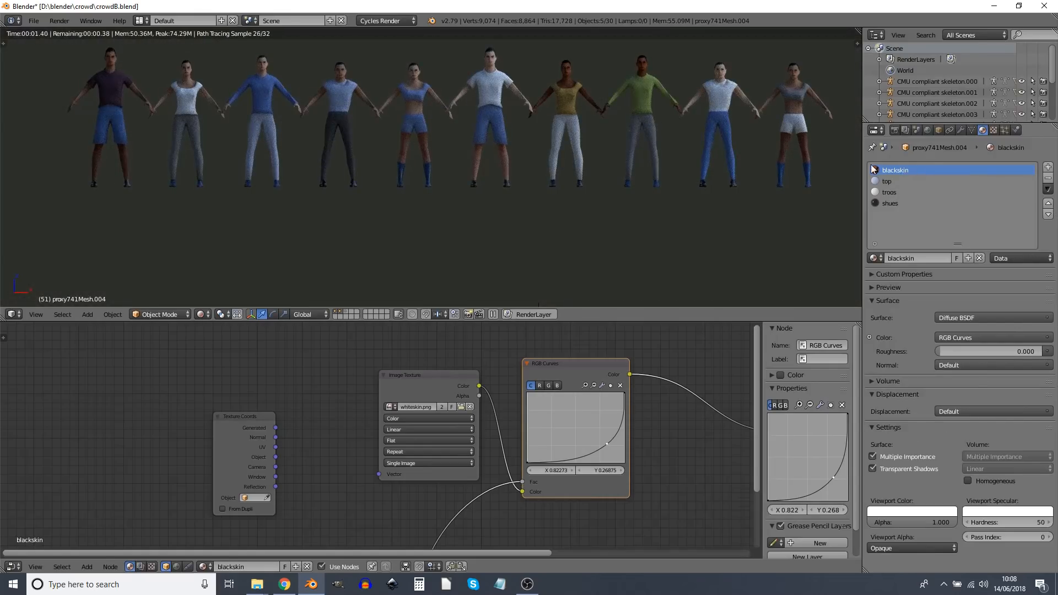
drag(414, 384, 385, 378)
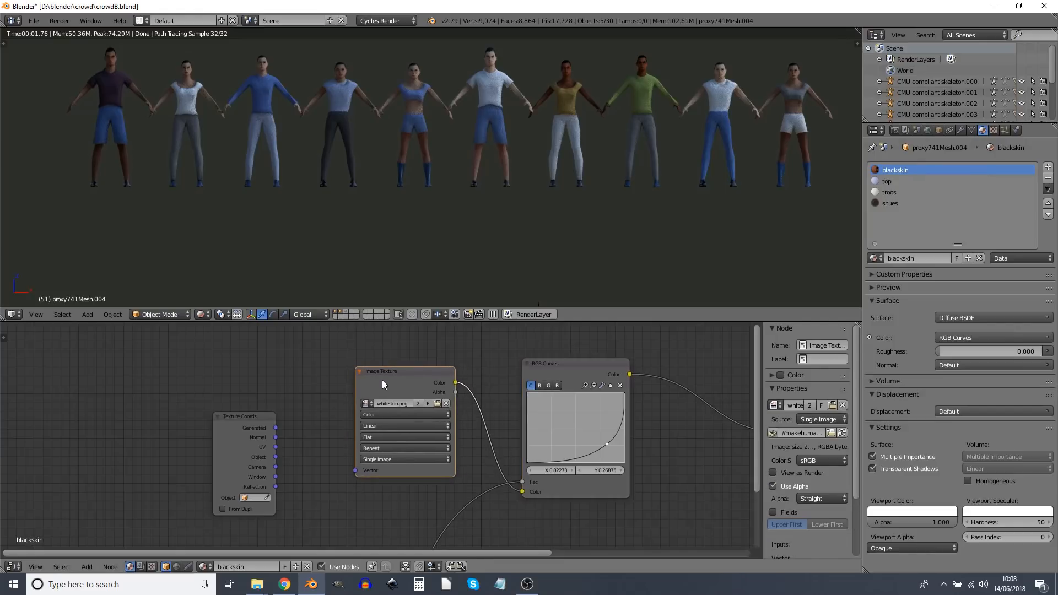
click(438, 405)
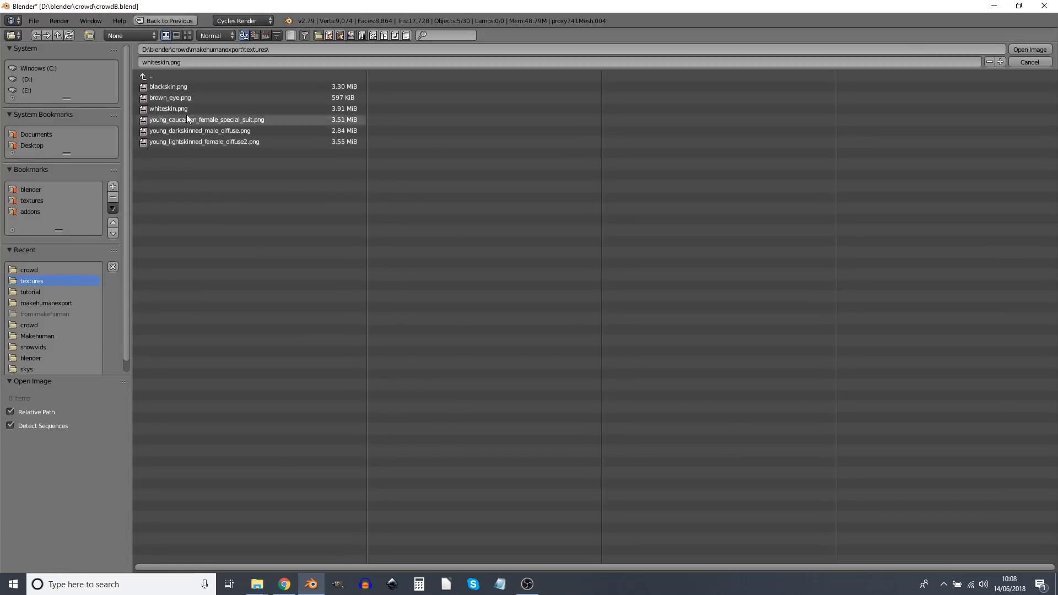
click(170, 89)
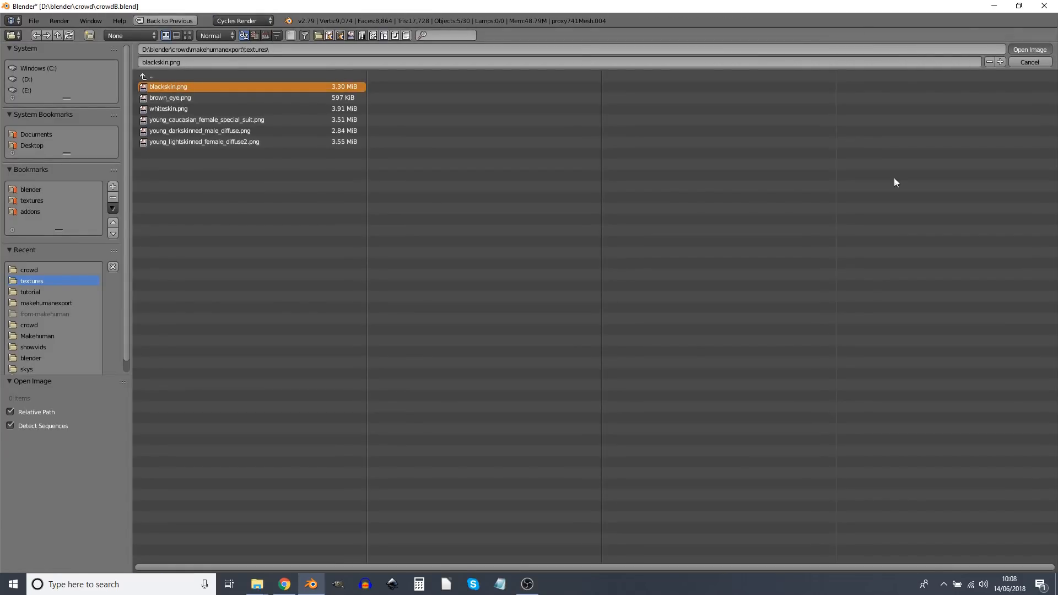
click(1030, 49)
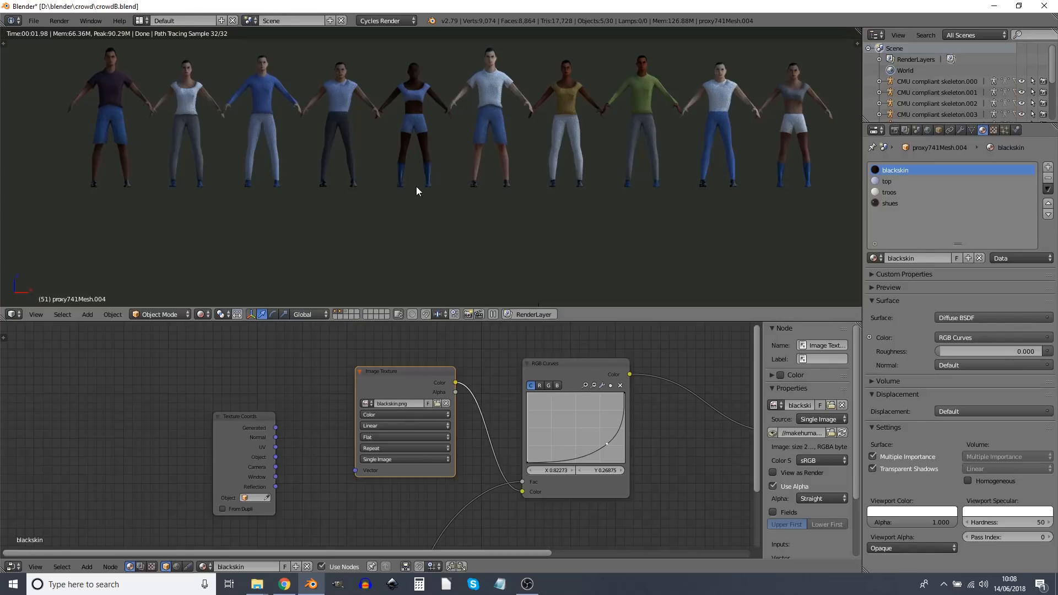
Link the materials of proxy741Mesh.004 to the other four selected duplicate meshes.
key(ctrl+l)
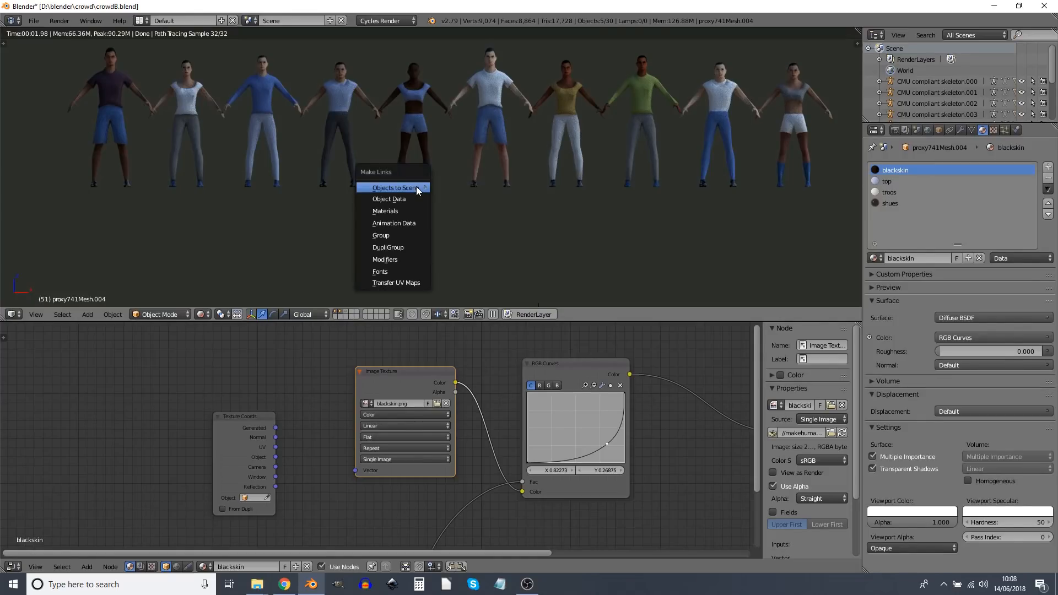
mouse_move(417, 189)
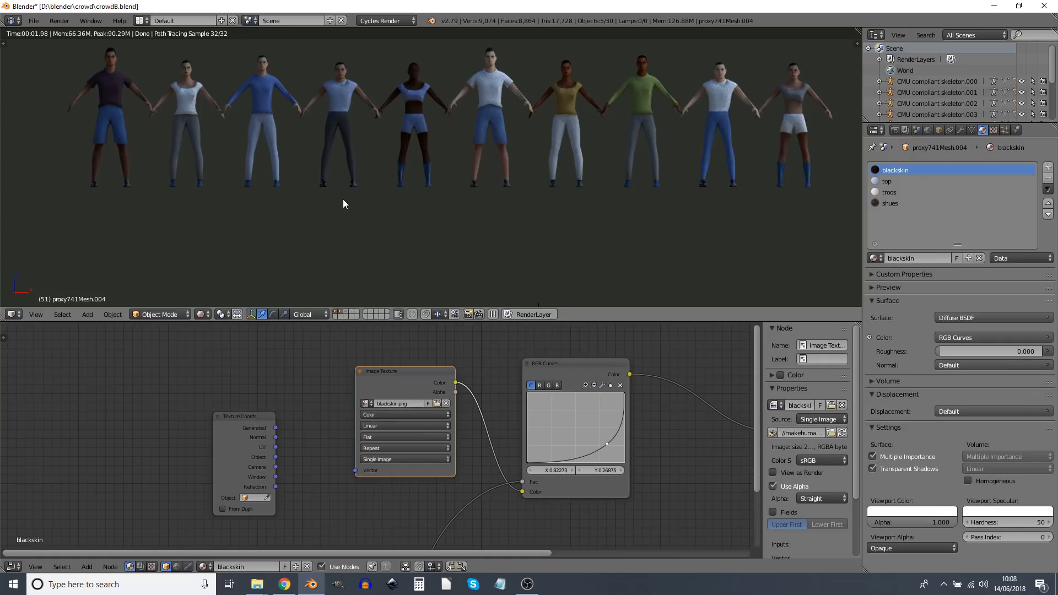
key(ctrl+l)
key(ctrl+l)
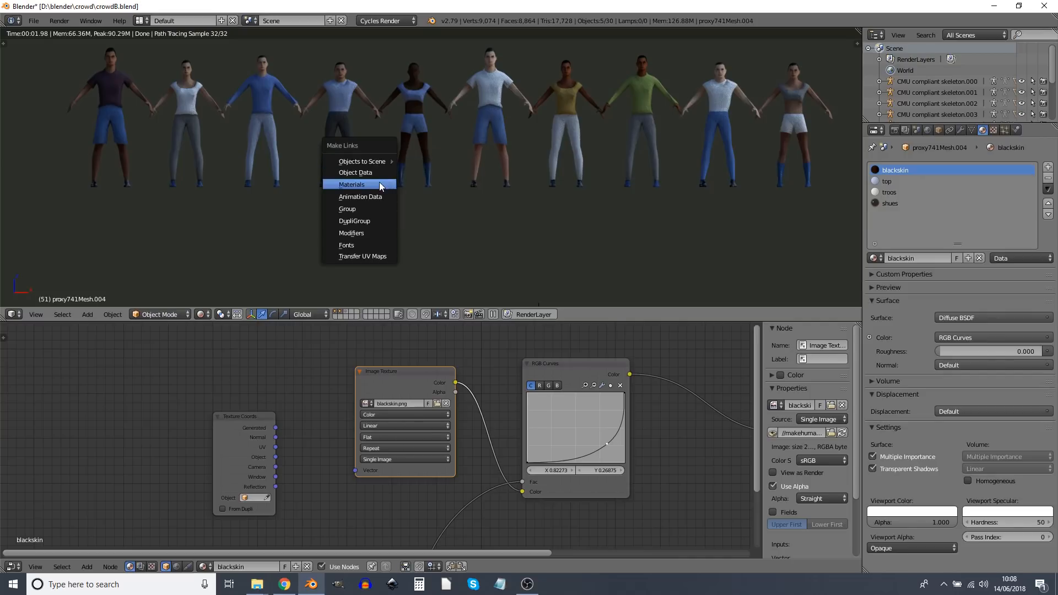
click(379, 184)
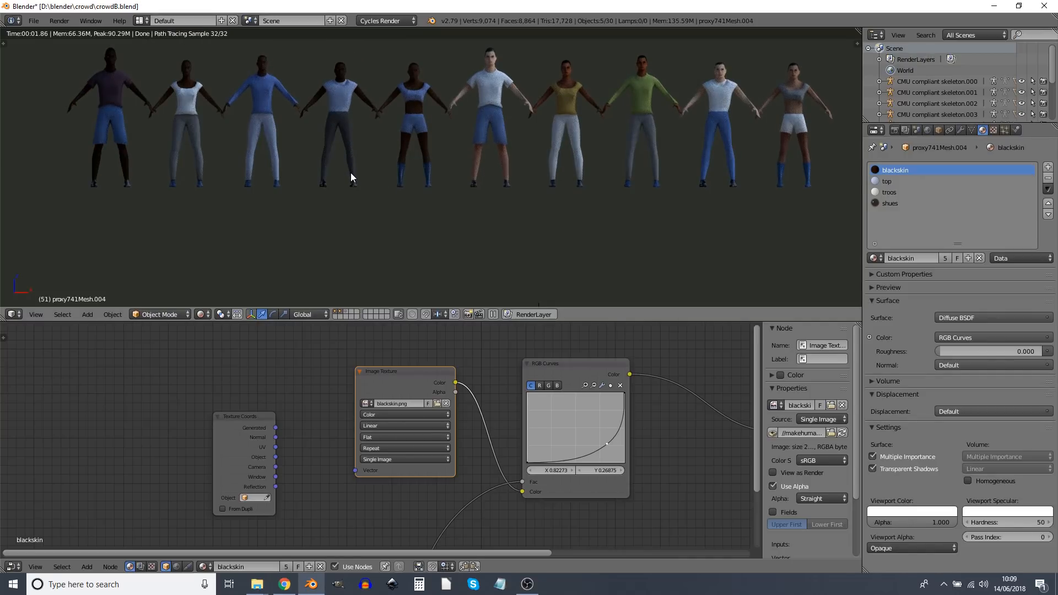
Brighten the blackskin material by raising its RGB Curves point to about X 0.277, Y 0.688, and save the file.
middle_drag(573, 364, 460, 359)
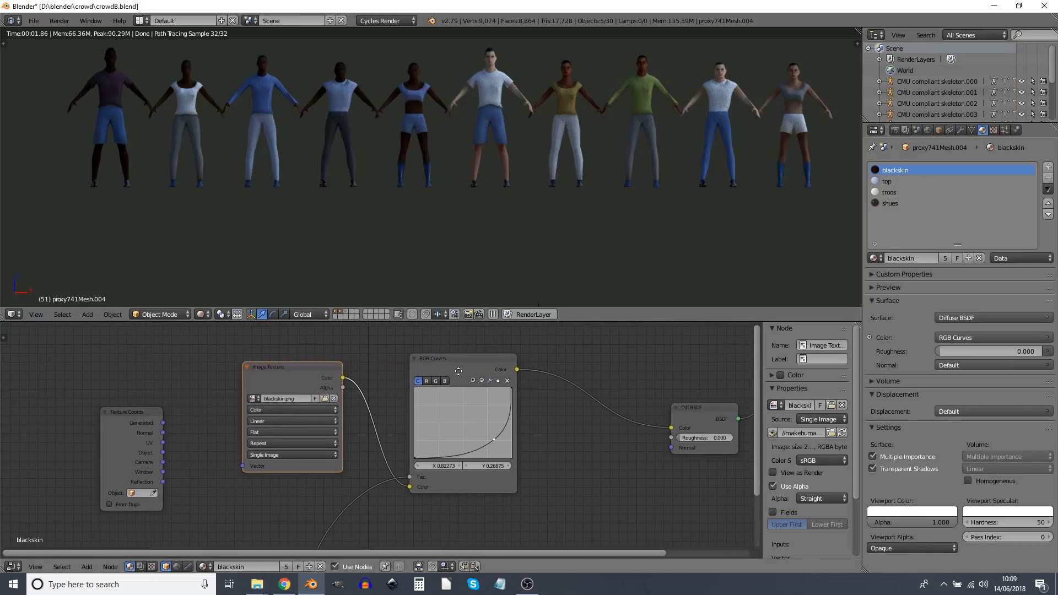
drag(269, 376, 259, 376)
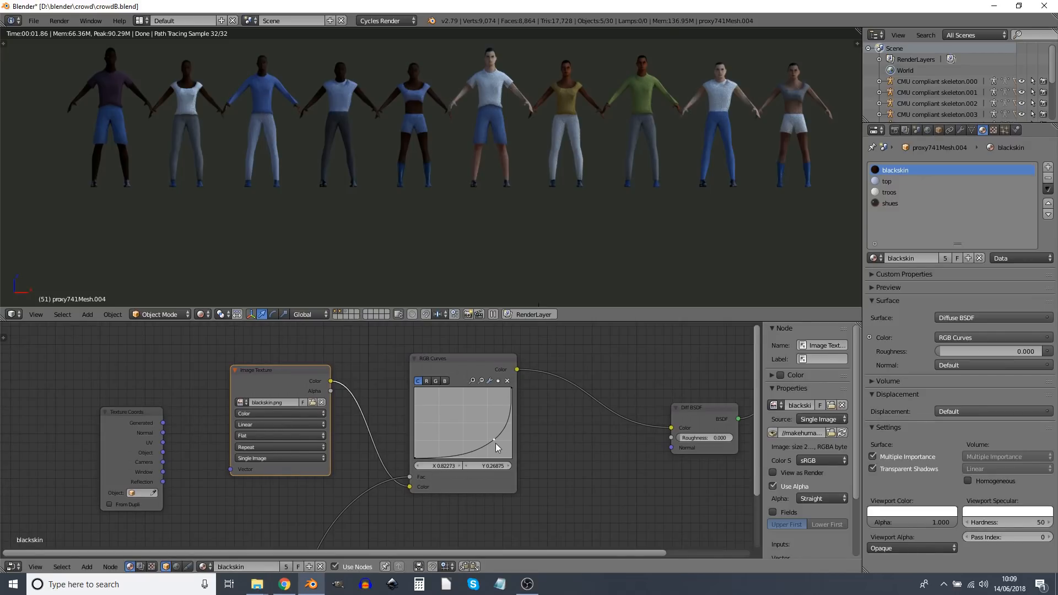
drag(494, 439, 442, 411)
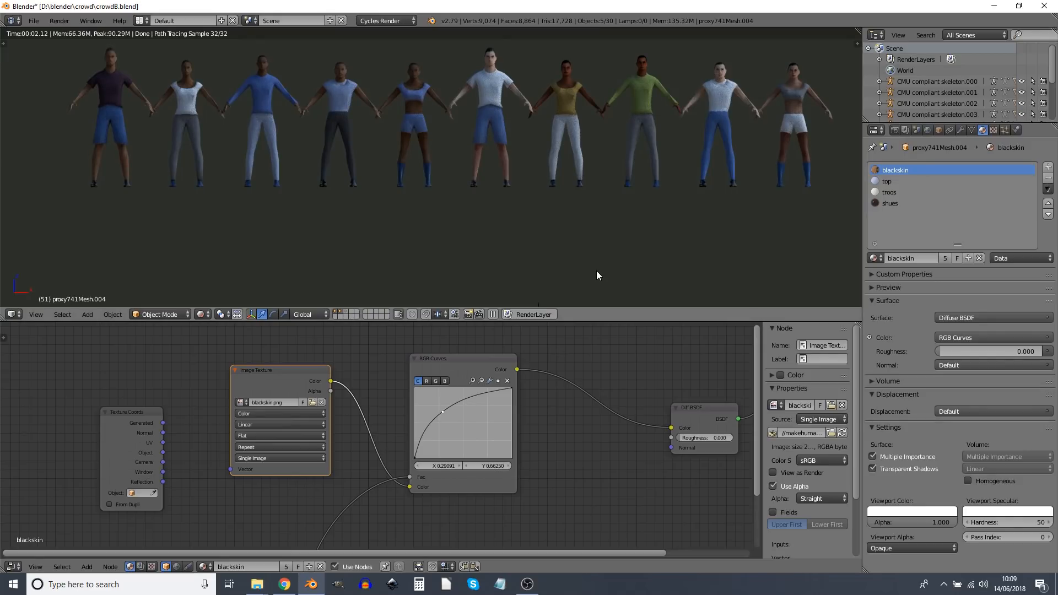
drag(443, 413, 441, 410)
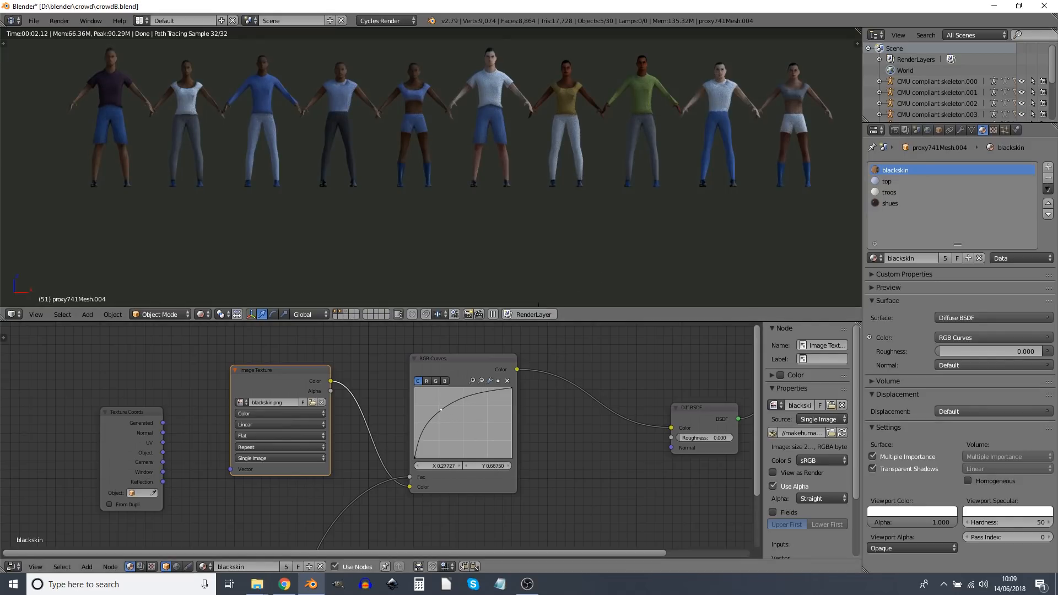
key(ctrl+s)
click(441, 408)
Replace the node editor with a Timeline shrunk to a thin strip, and set the 3D view's shading to Solid.
click(14, 567)
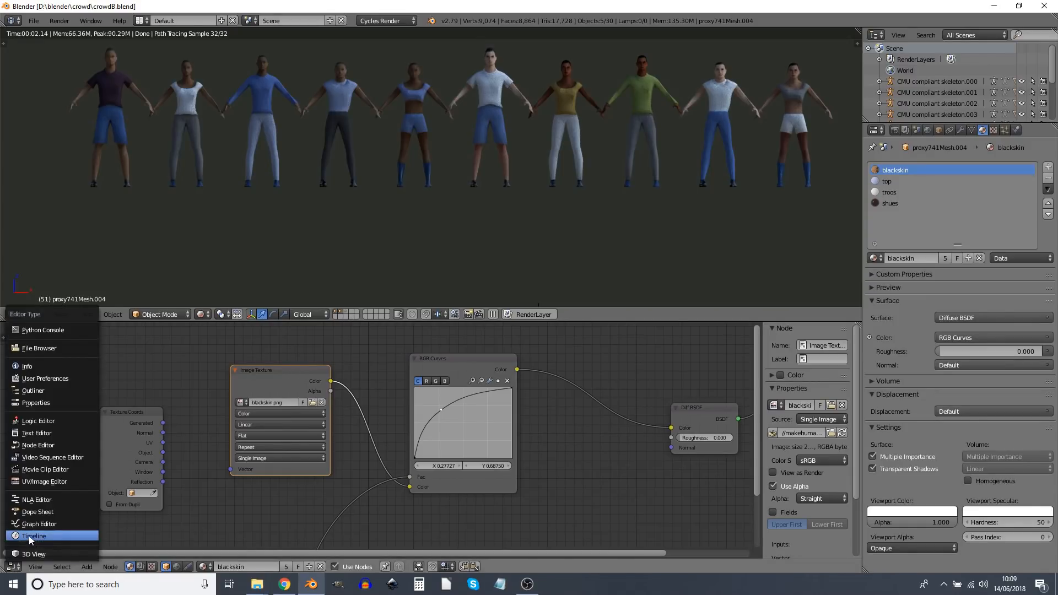
click(33, 539)
drag(497, 322, 496, 541)
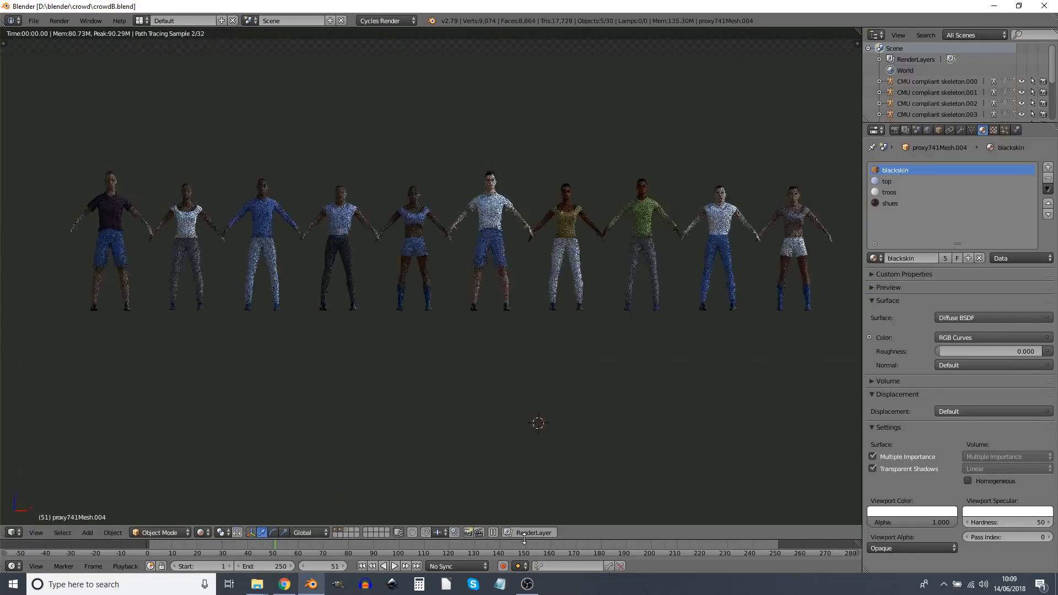
click(201, 532)
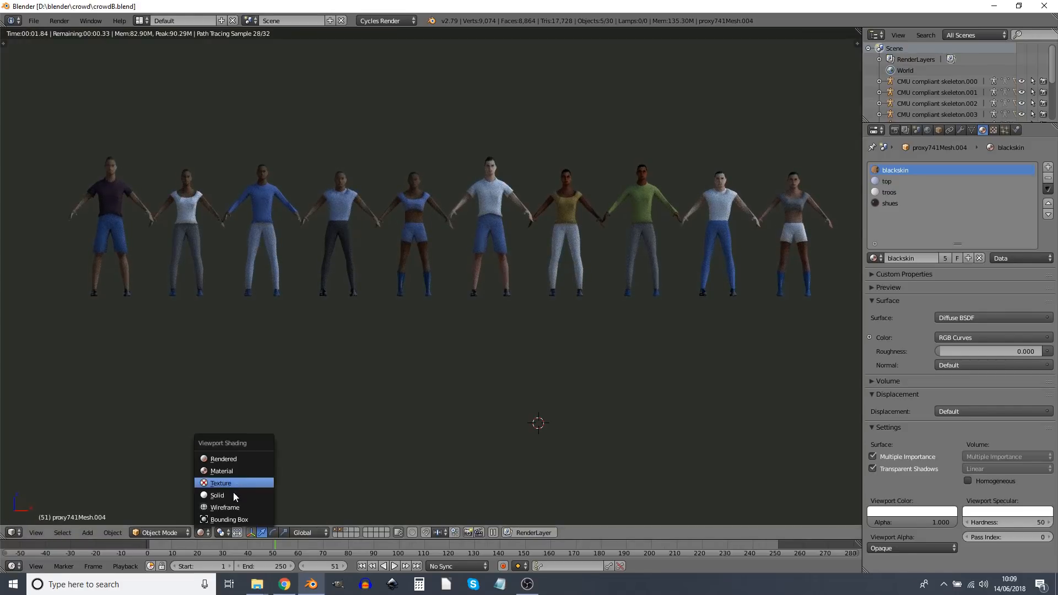
click(230, 494)
Reset the 3D cursor to the world origin and add a plane there.
middle_drag(234, 494, 613, 249)
scroll(554, 300, up, 1)
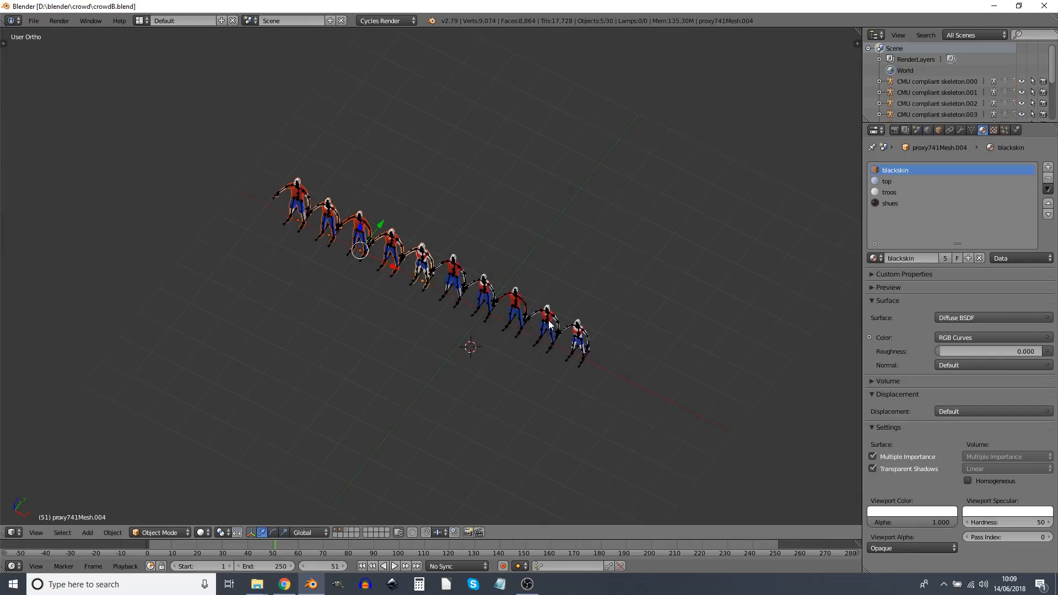
key(shift+c)
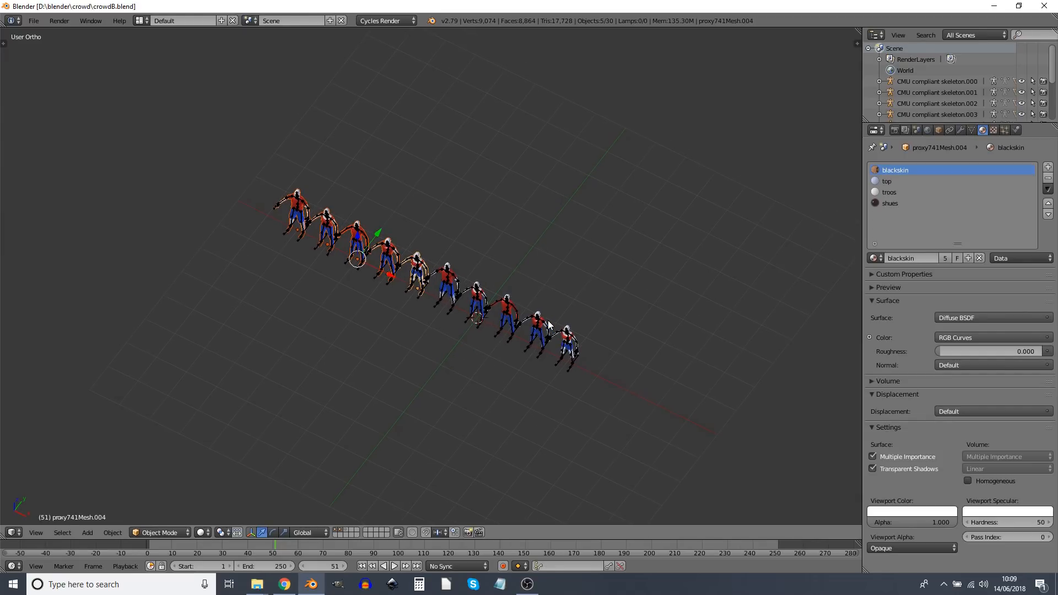
key(shift+a)
mouse_move(548, 322)
click(587, 322)
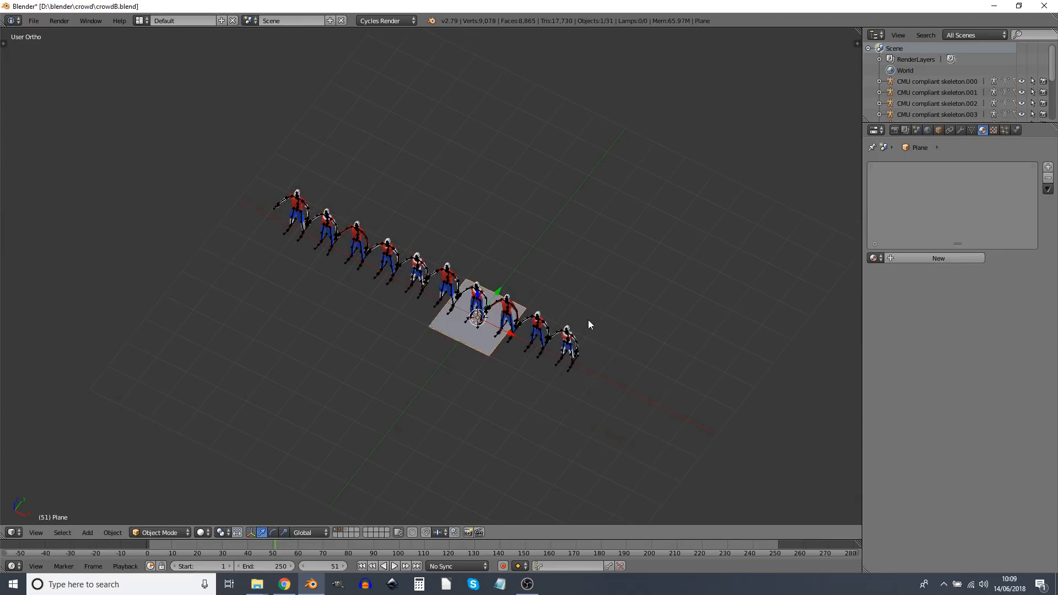
Scale the plane's mesh by 20 in Edit Mode, and move the plane object behind the row of characters.
key(Tab)
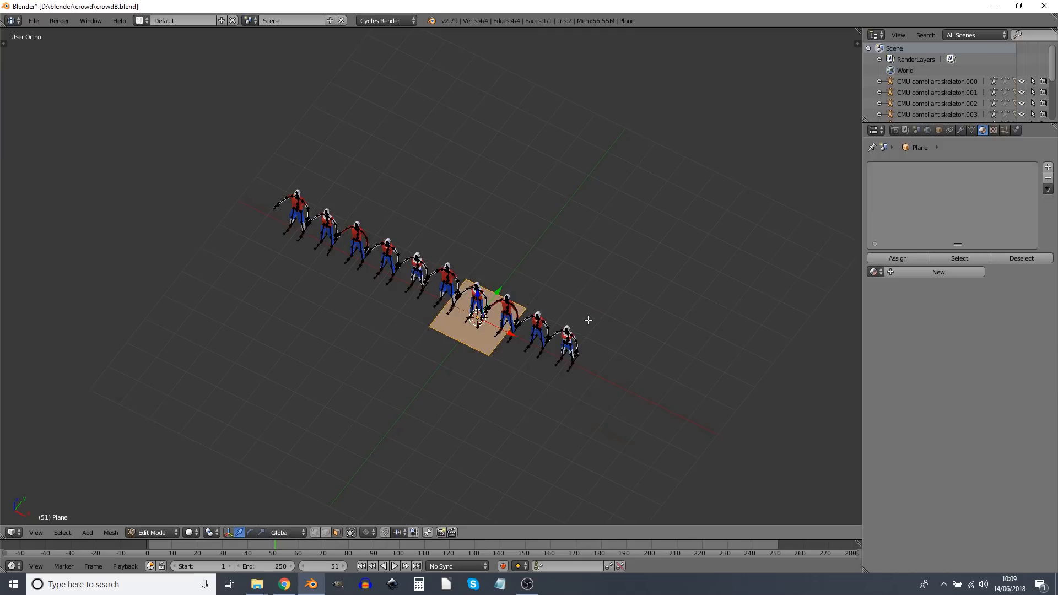
text(s20)
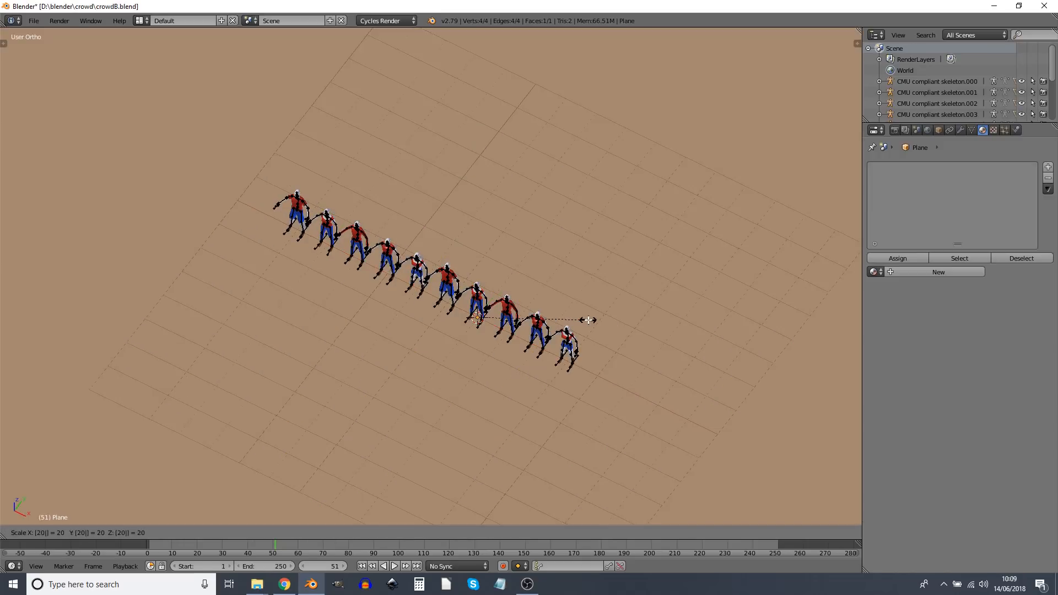
key(Return)
scroll(600, 311, down, 5)
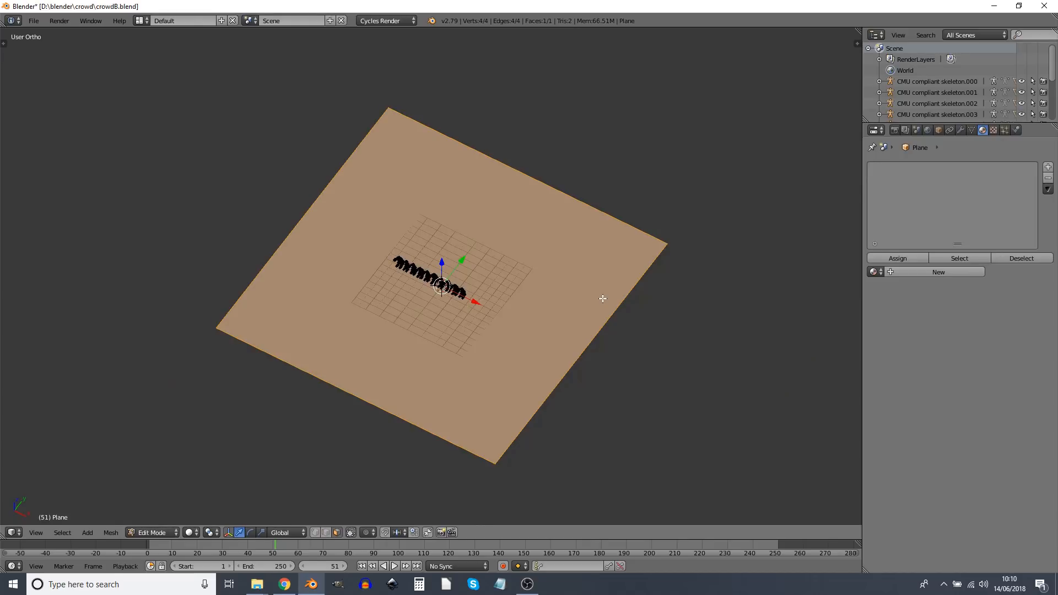
key(Tab)
drag(463, 267, 606, 122)
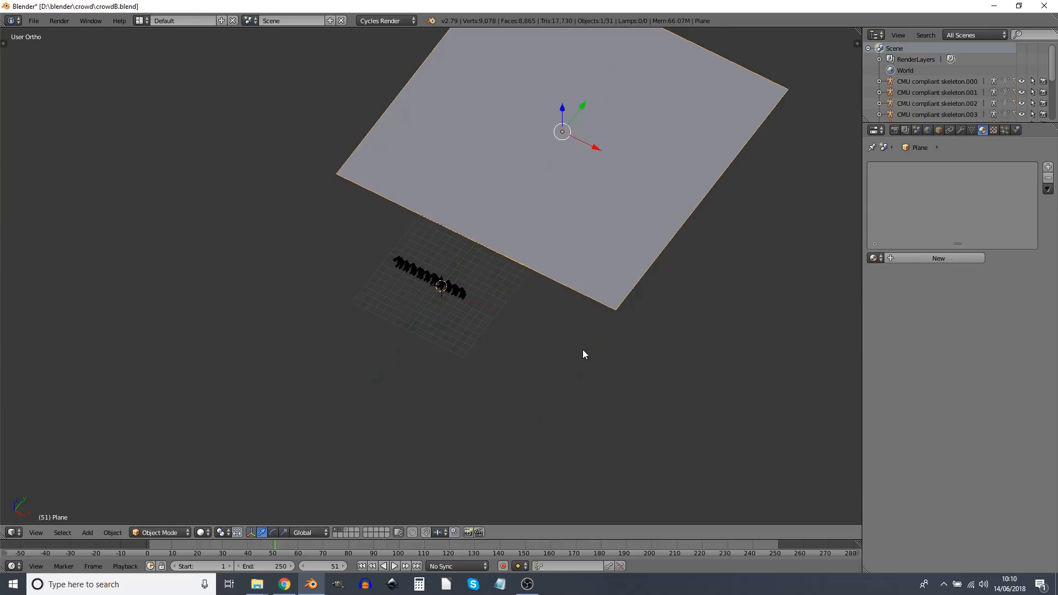
Add a particle system to the plane and set its particles to render as a Group.
click(1003, 130)
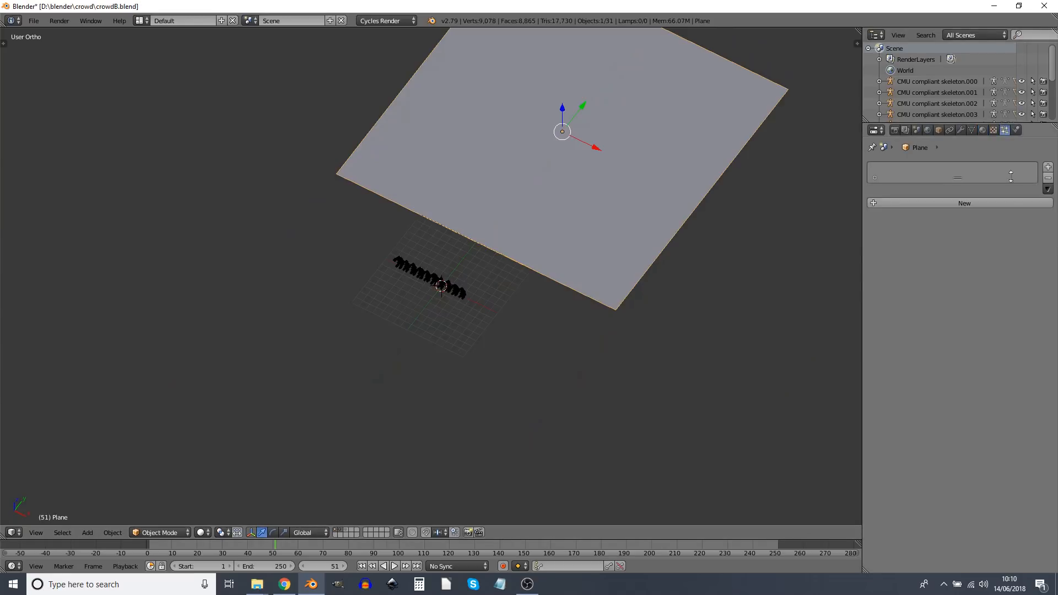
click(962, 204)
scroll(989, 474, down, 15)
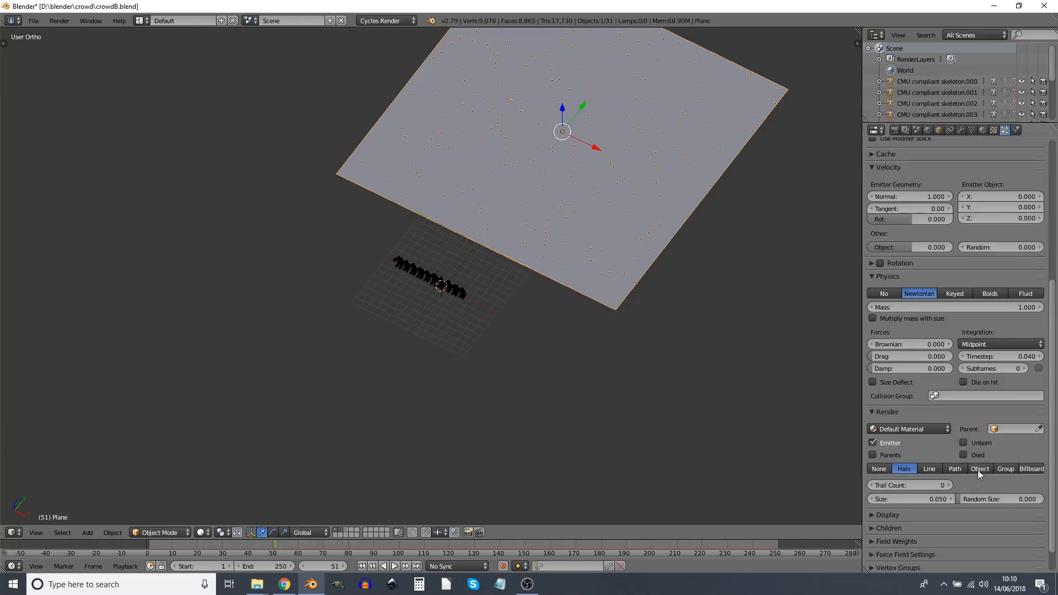
click(1006, 470)
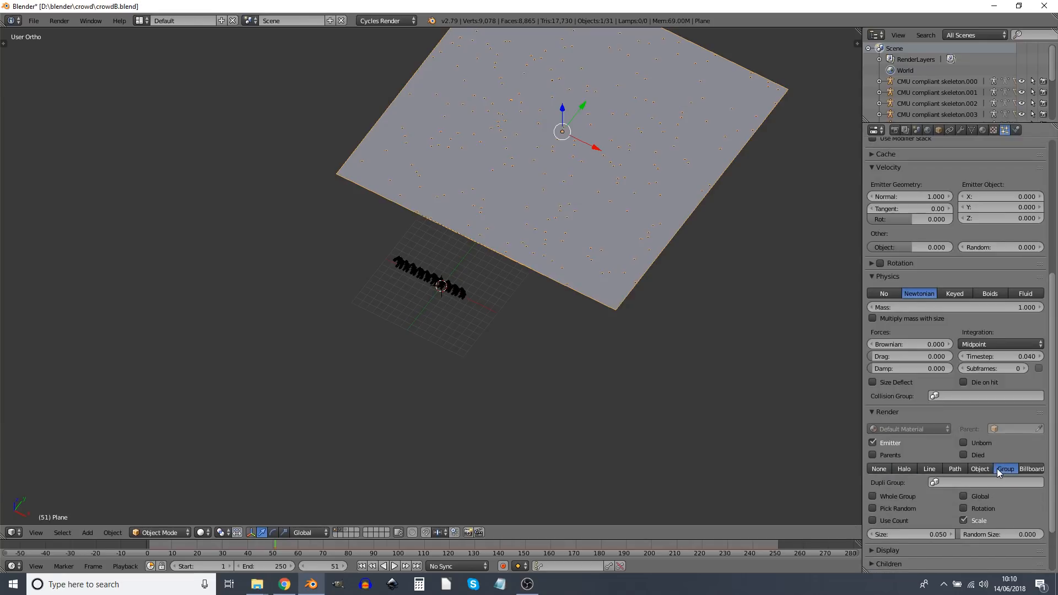
scroll(946, 487, down, 1)
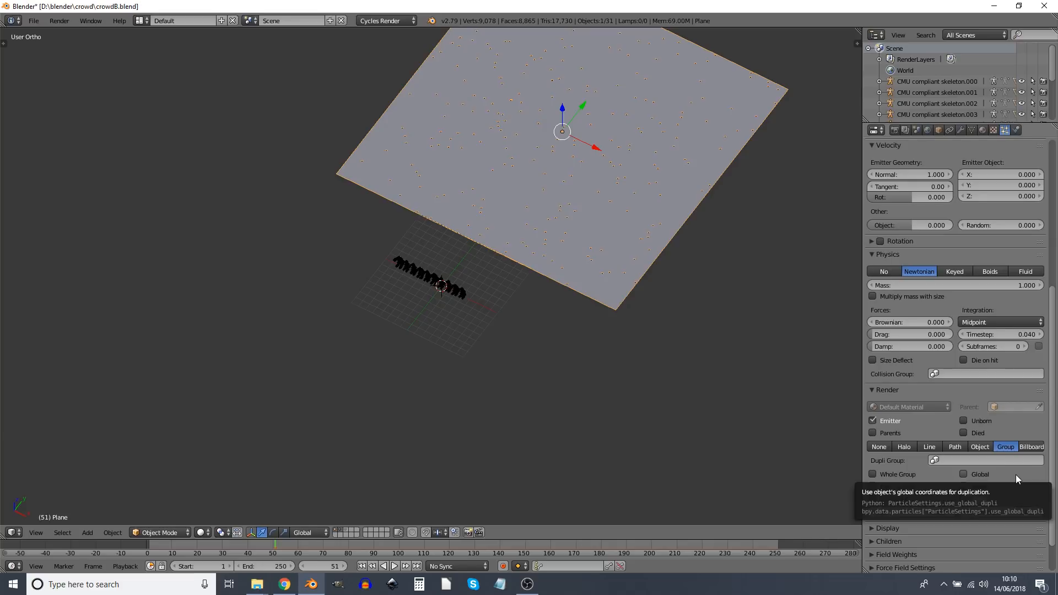
Select characters in the row one at a time to tell their proxy meshes apart from their armatures.
middle_drag(413, 307, 451, 286)
scroll(452, 286, up, 6)
right_click(595, 291)
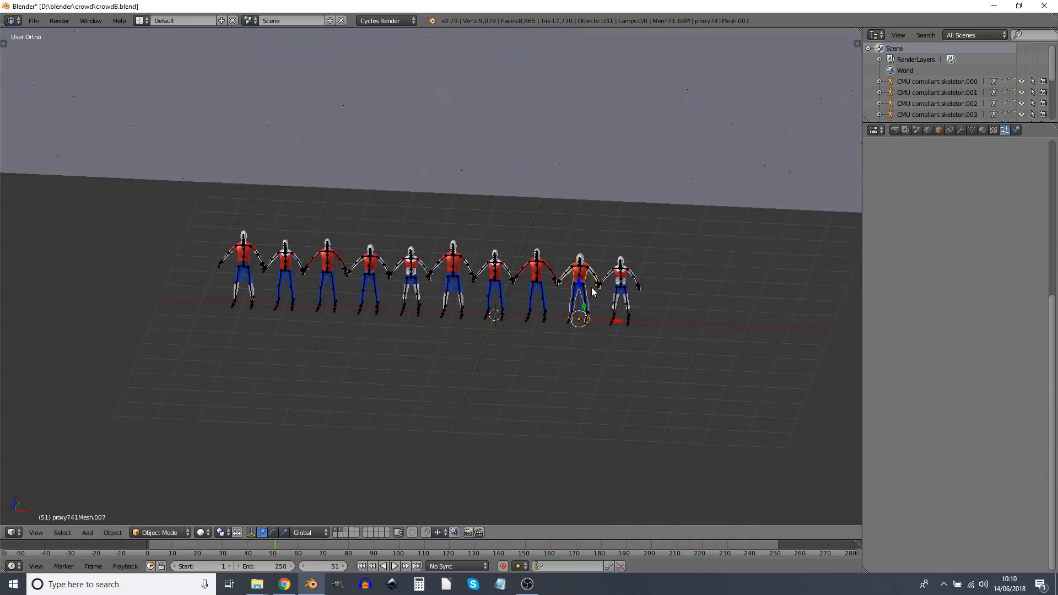
right_click(581, 279)
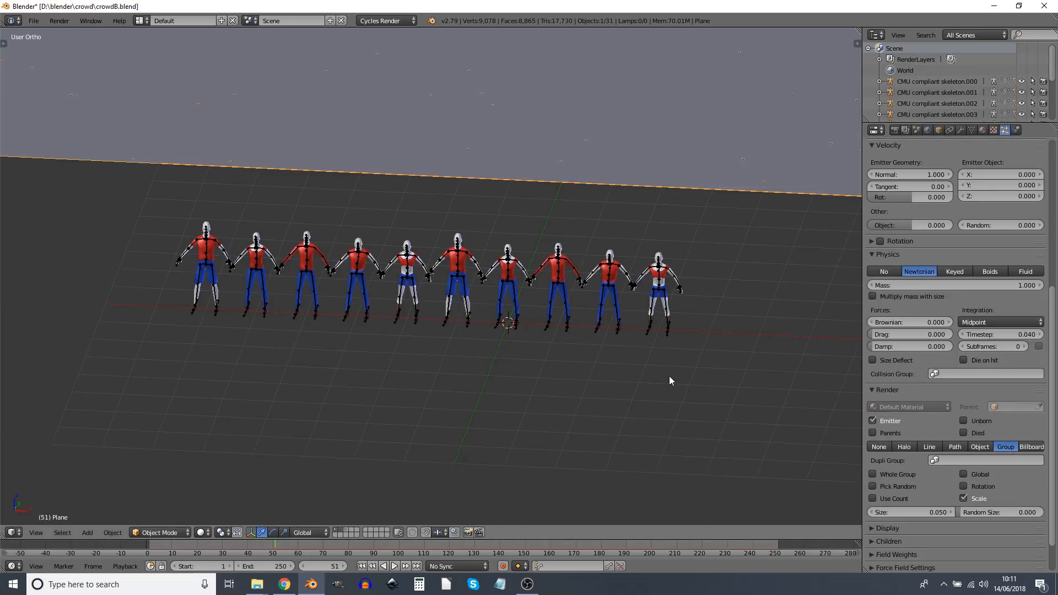
right_click(508, 274)
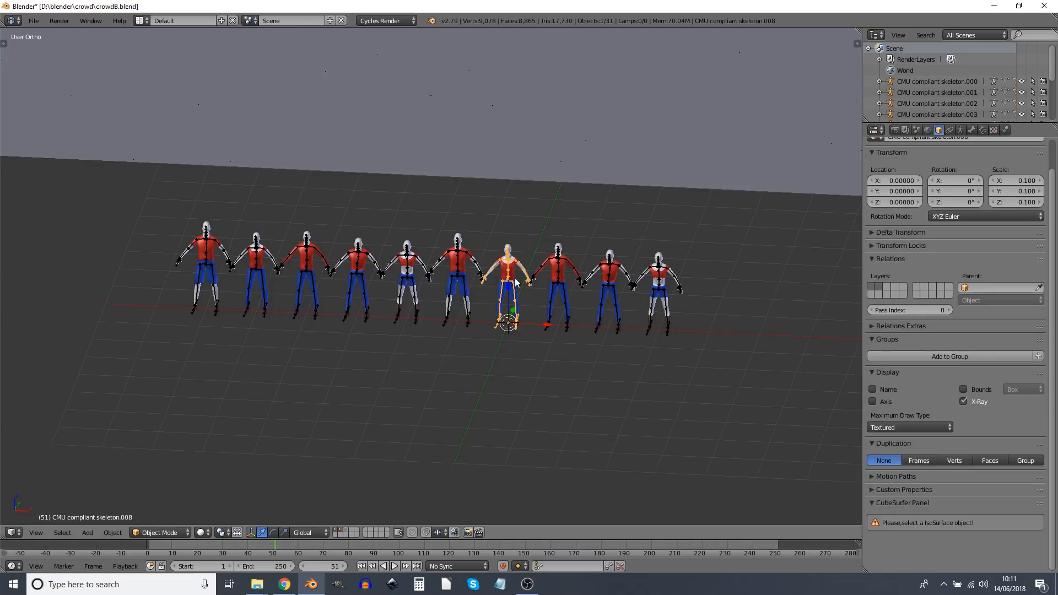
right_click(516, 277)
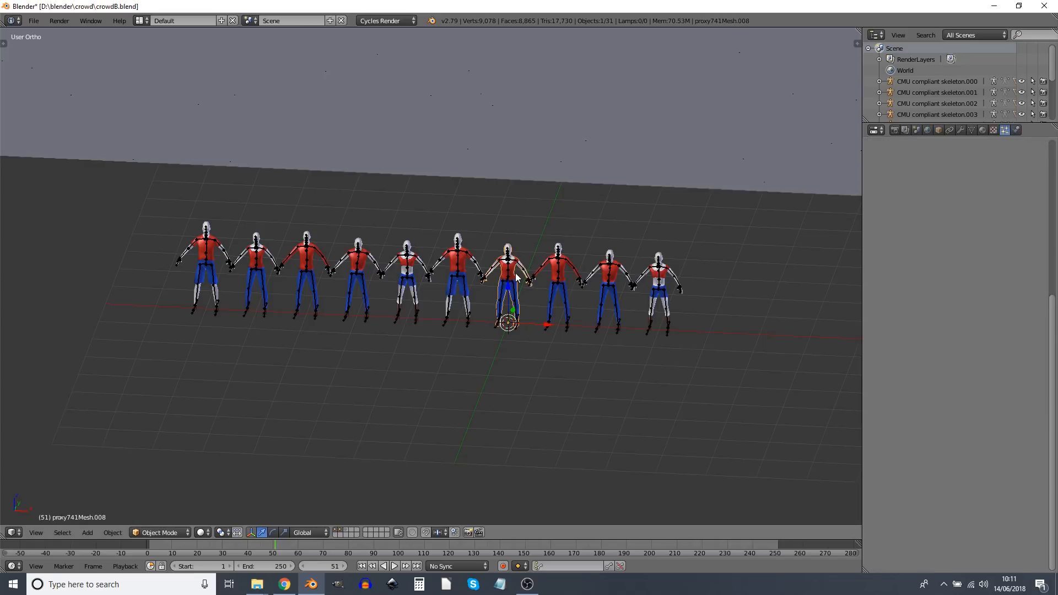
right_click(521, 314)
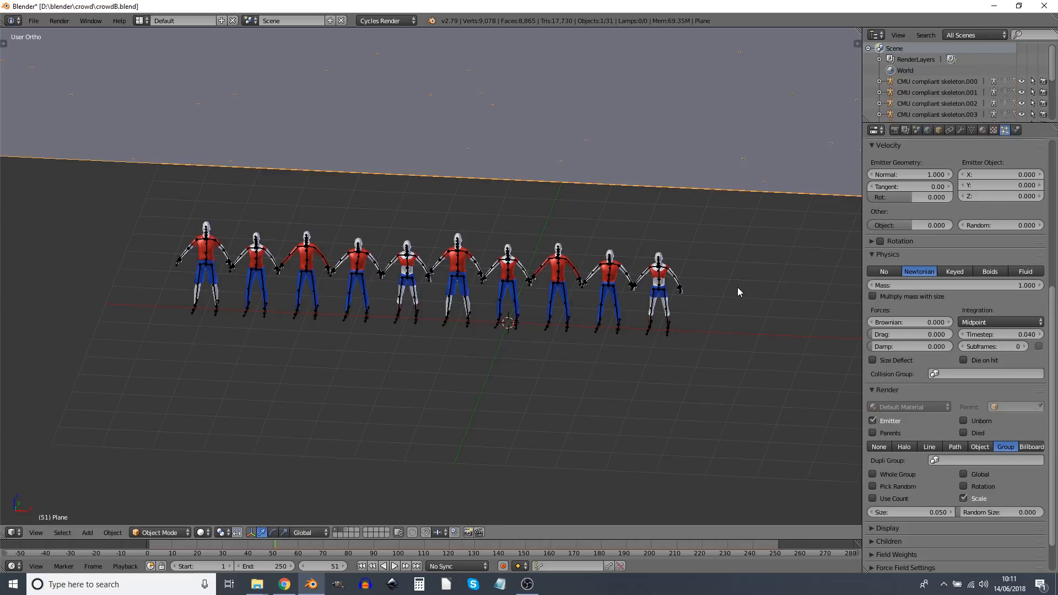
right_click(214, 231)
right_click(255, 242)
right_click(308, 240)
right_click(358, 244)
right_click(411, 244)
right_click(452, 240)
right_click(516, 240)
Put the ten characters' meshes, without their armatures, into a new group named Crowd.
right_click(553, 249)
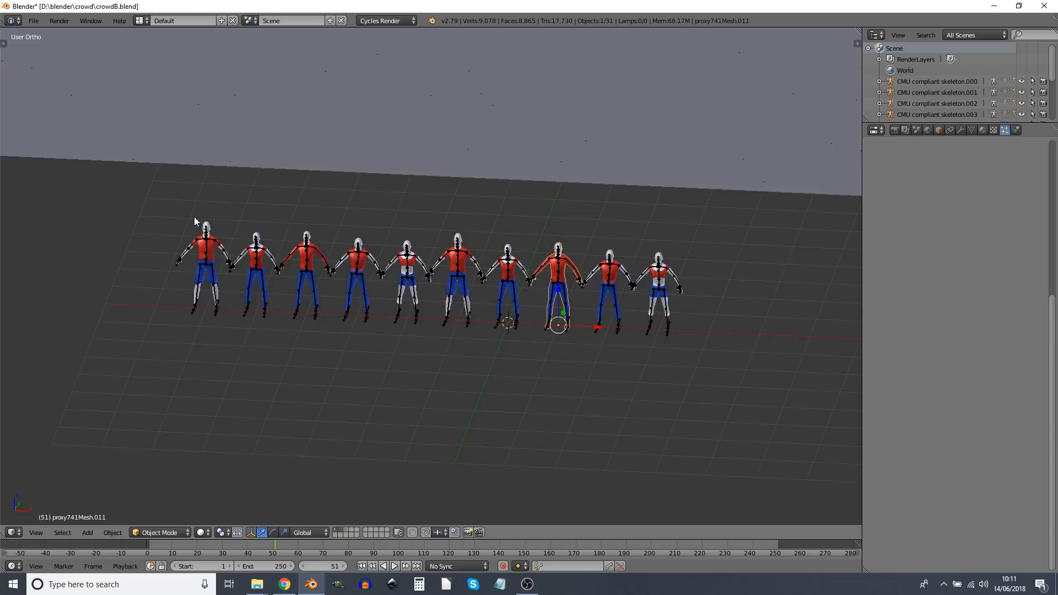
shift+right_click(211, 228)
shift+right_click(263, 238)
shift+right_click(306, 238)
shift+right_click(359, 246)
shift+right_click(406, 249)
shift+right_click(462, 237)
shift+right_click(508, 254)
shift+right_click(605, 255)
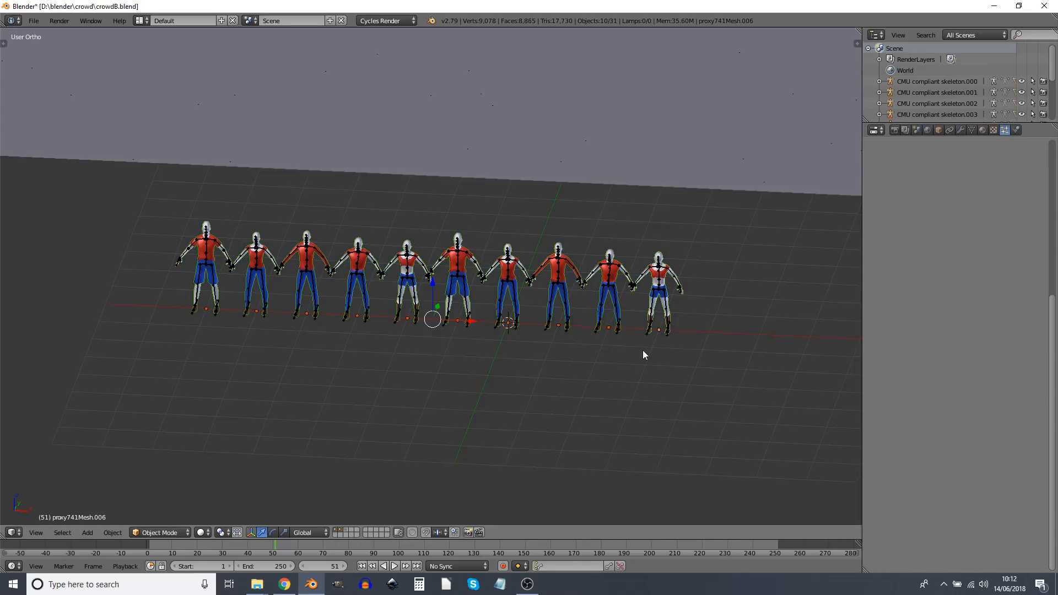
click(4, 43)
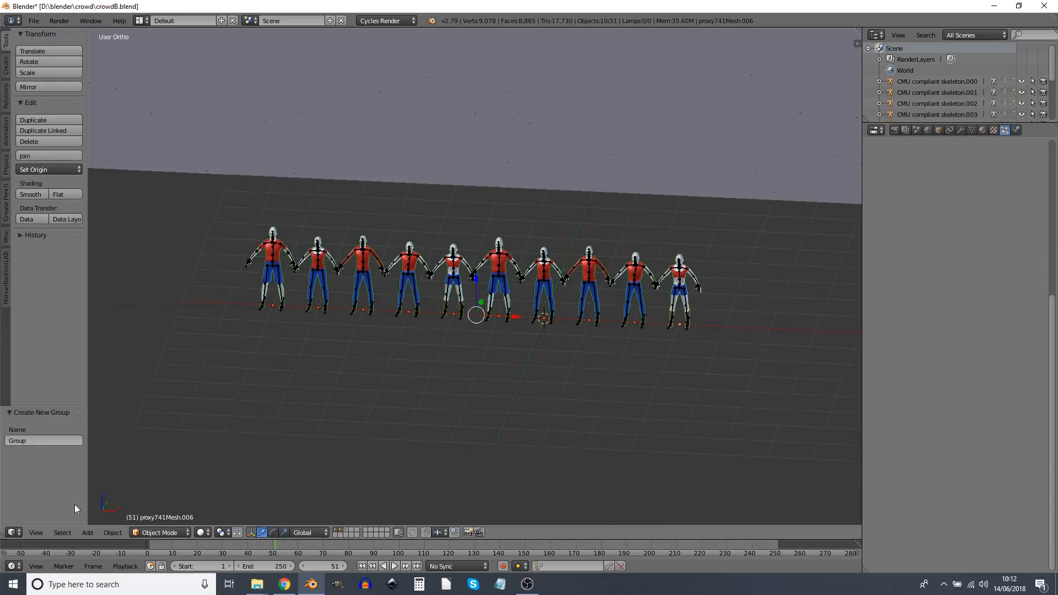
click(30, 437)
text(crowd)
key(Return)
Assign the Crowd group as the dupli group of the plane's particle system.
right_click(550, 164)
middle_drag(647, 274, 527, 353)
click(986, 461)
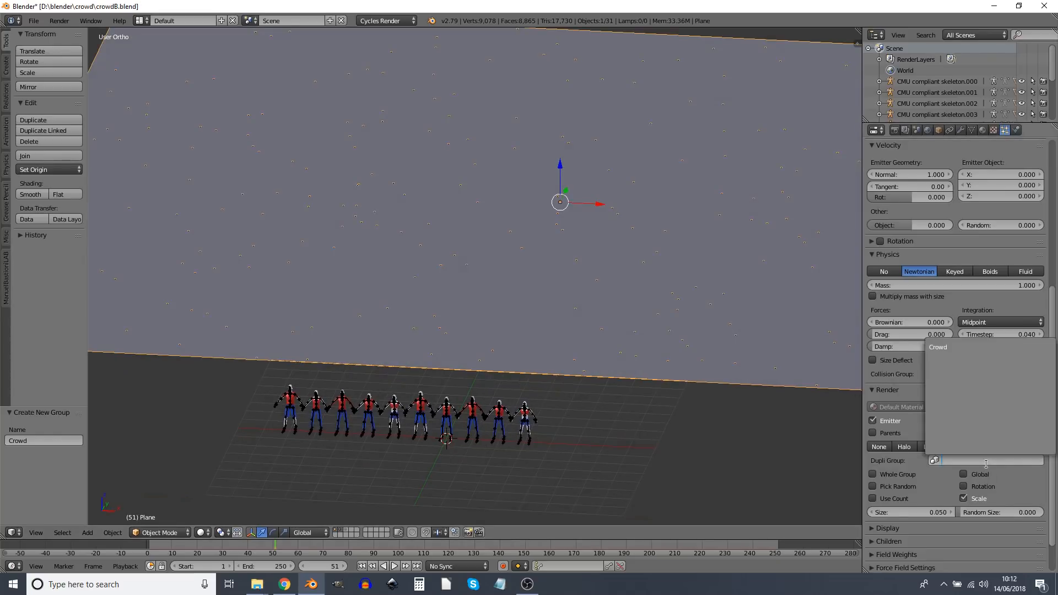
click(949, 347)
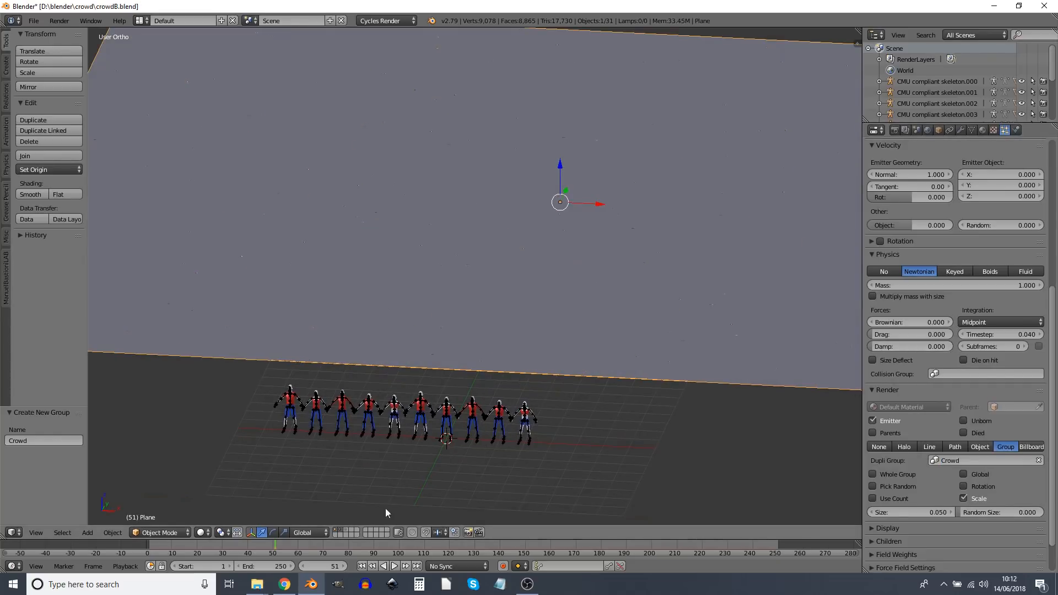
Set the plane's particle size to 1 and enable Rotation for the group instances.
middle_drag(473, 435, 553, 388)
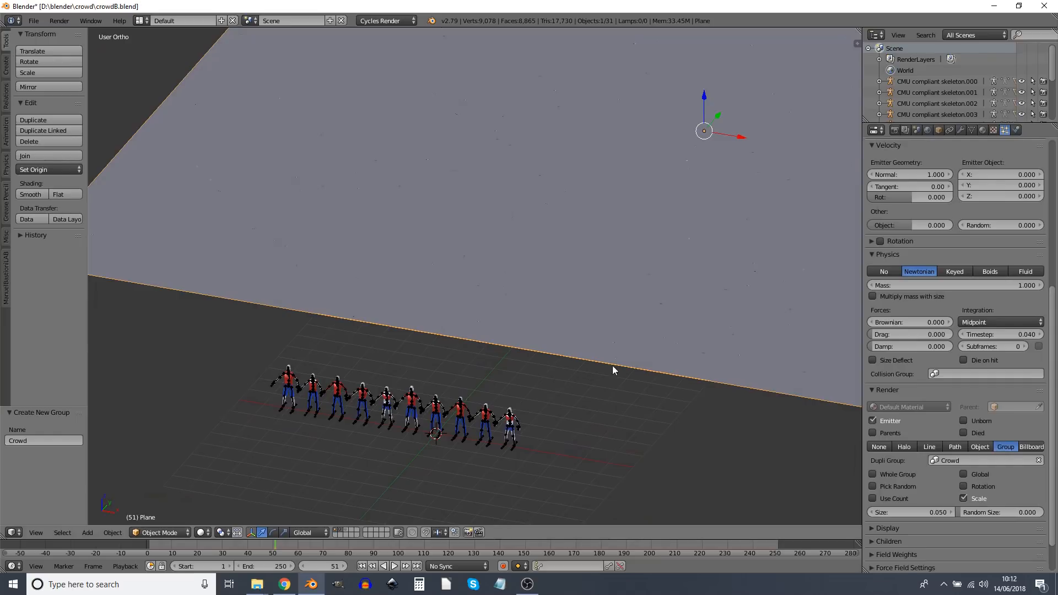
click(920, 512)
text(1)
key(Return)
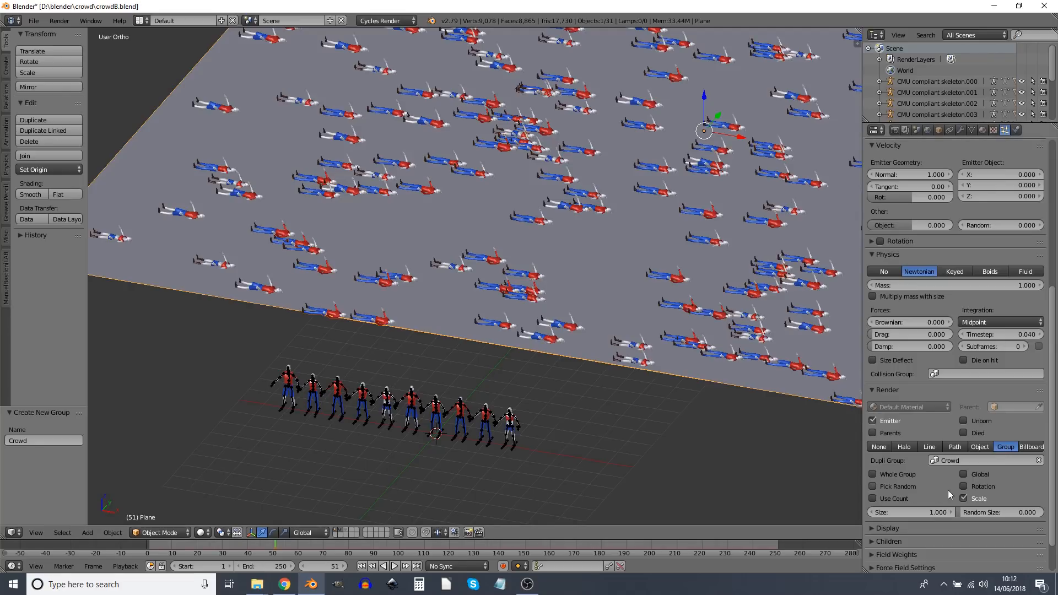
click(963, 485)
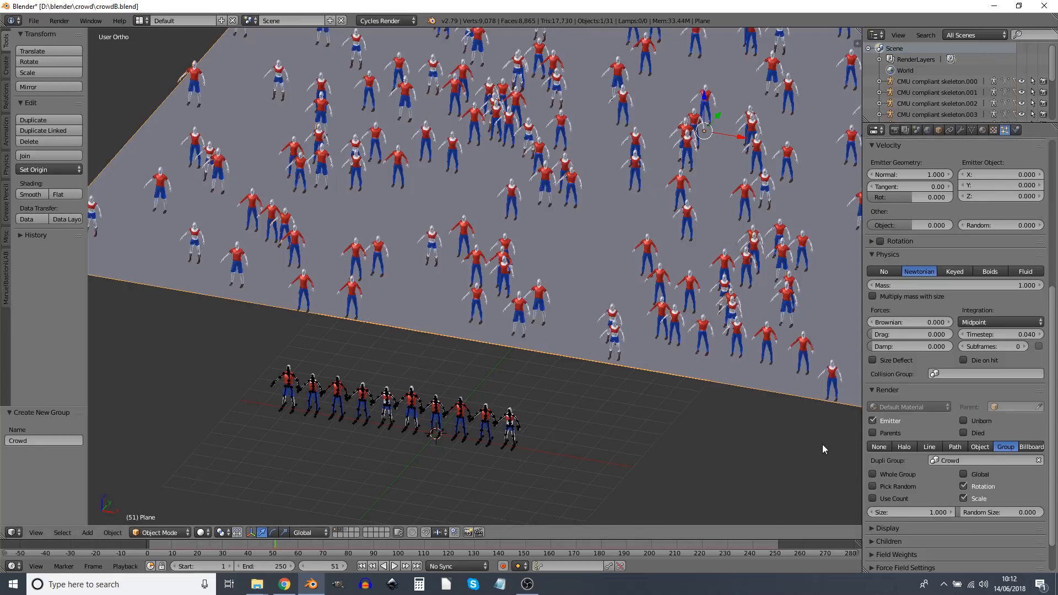
right_click(285, 417)
key(r)
key(z)
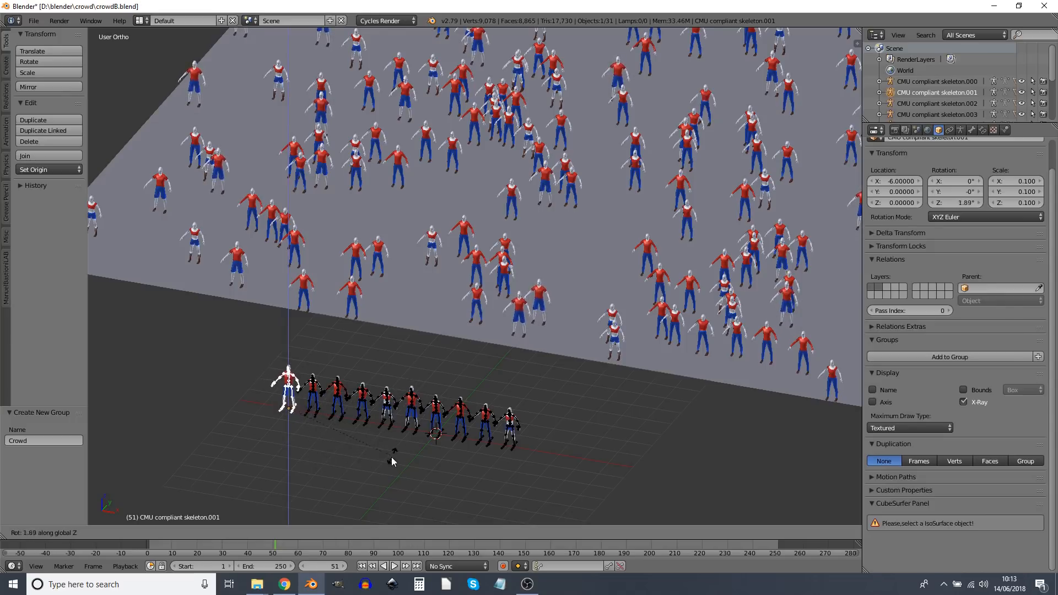
key(Escape)
Try the No physics type on the plane's particles, and set it back to Newtonian.
right_click(694, 362)
scroll(953, 477, down, 10)
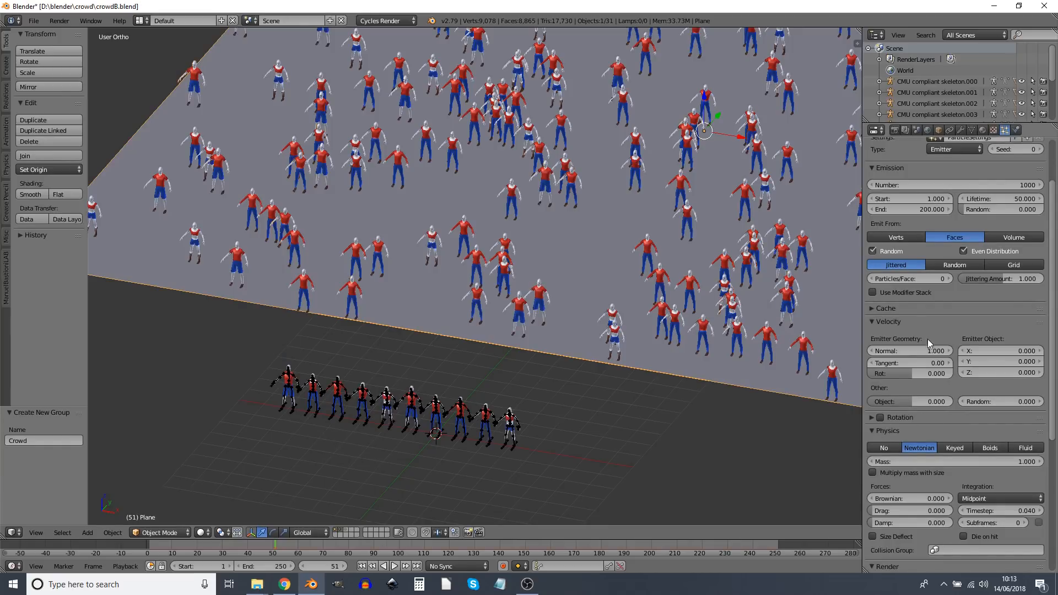
click(884, 447)
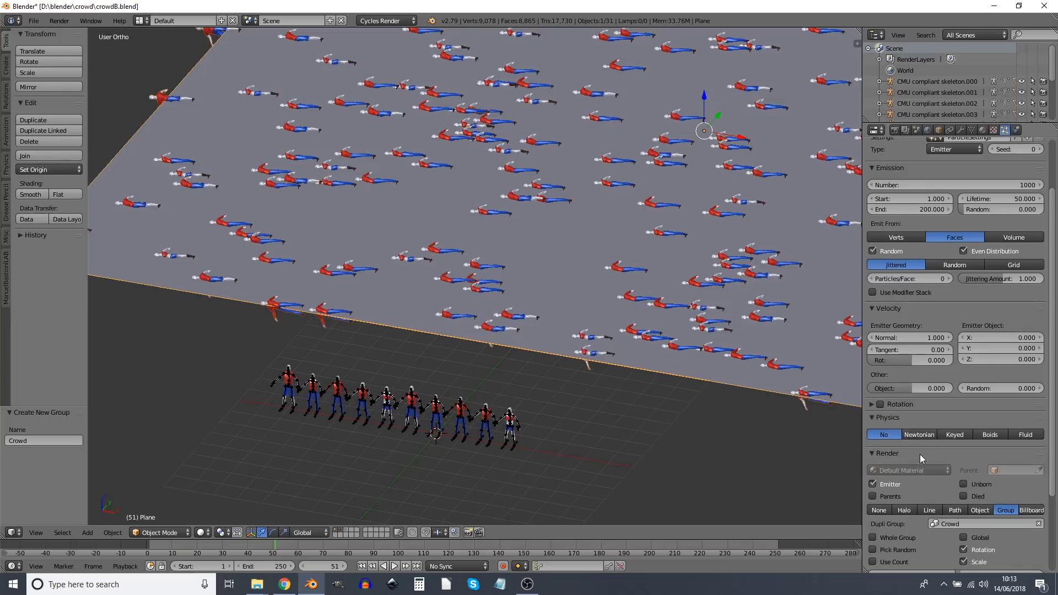
click(914, 438)
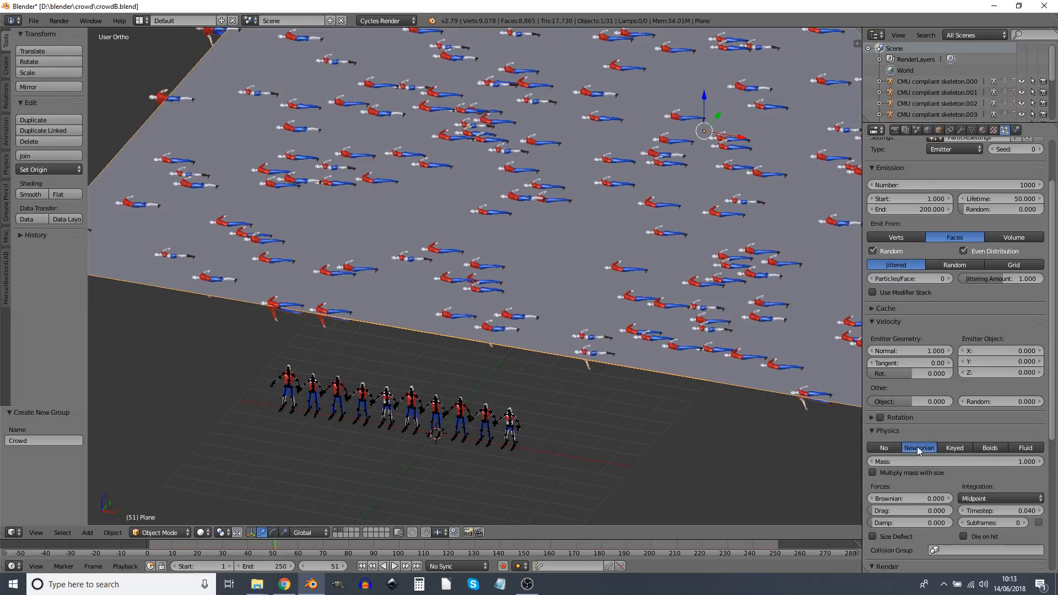
Set the physics type of the plane's particles to No and scrub the timeline to preview the emission.
scroll(935, 466, down, 5)
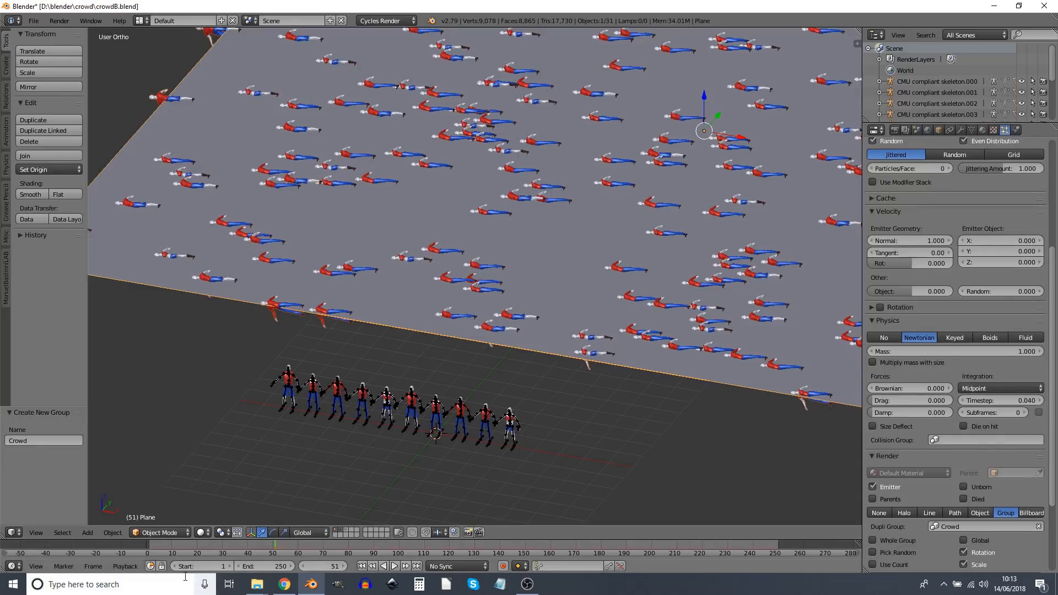
drag(283, 547, 390, 553)
click(884, 337)
click(259, 548)
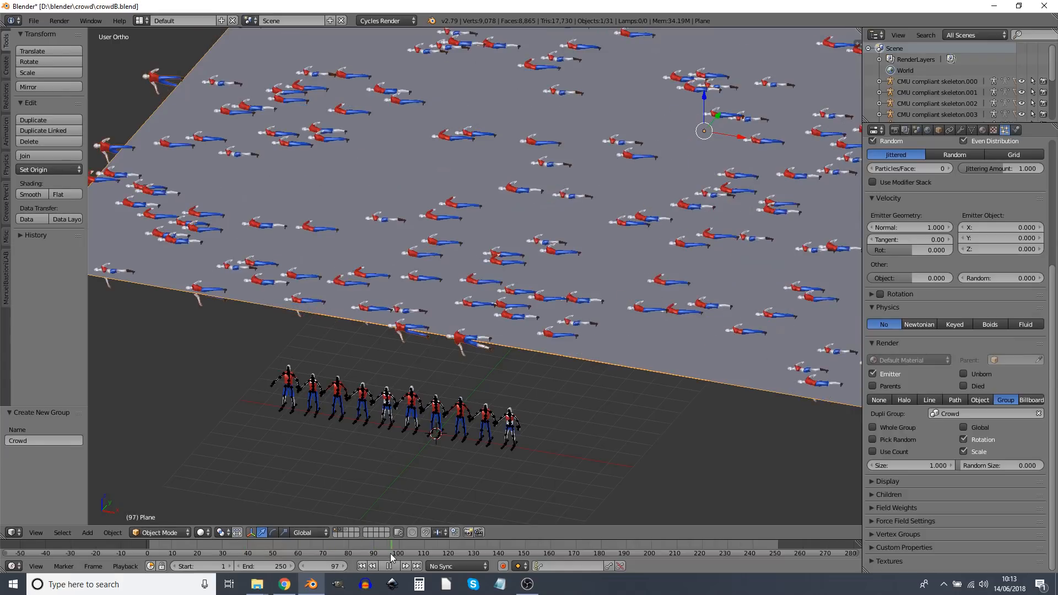
Set the particle emission End frame to 1 and scrub the first frames of the timeline.
scroll(995, 373, up, 8)
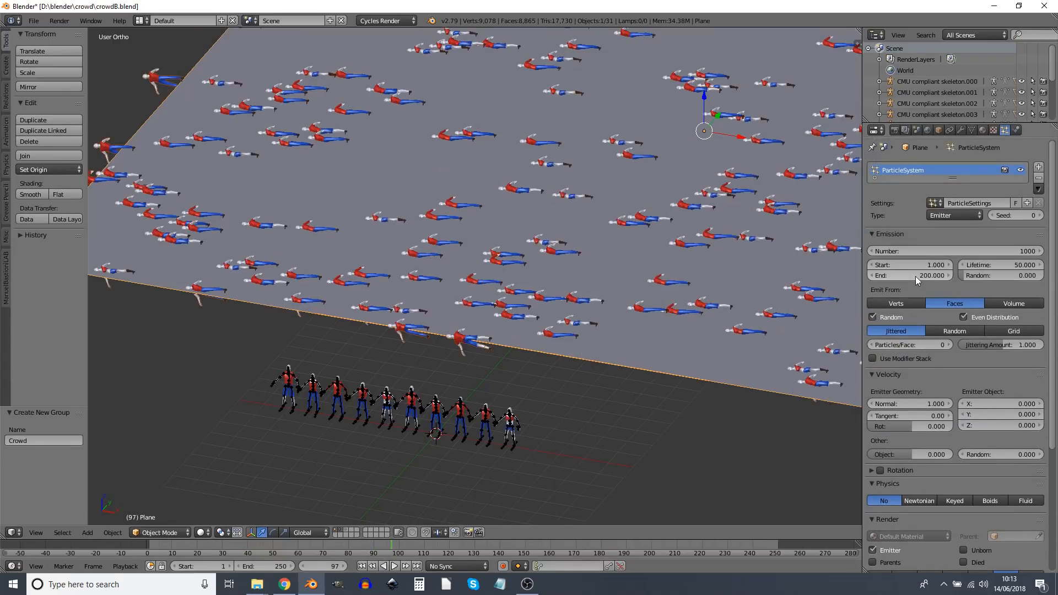
click(914, 276)
text(1)
key(Return)
key(alt+a)
drag(145, 549, 190, 543)
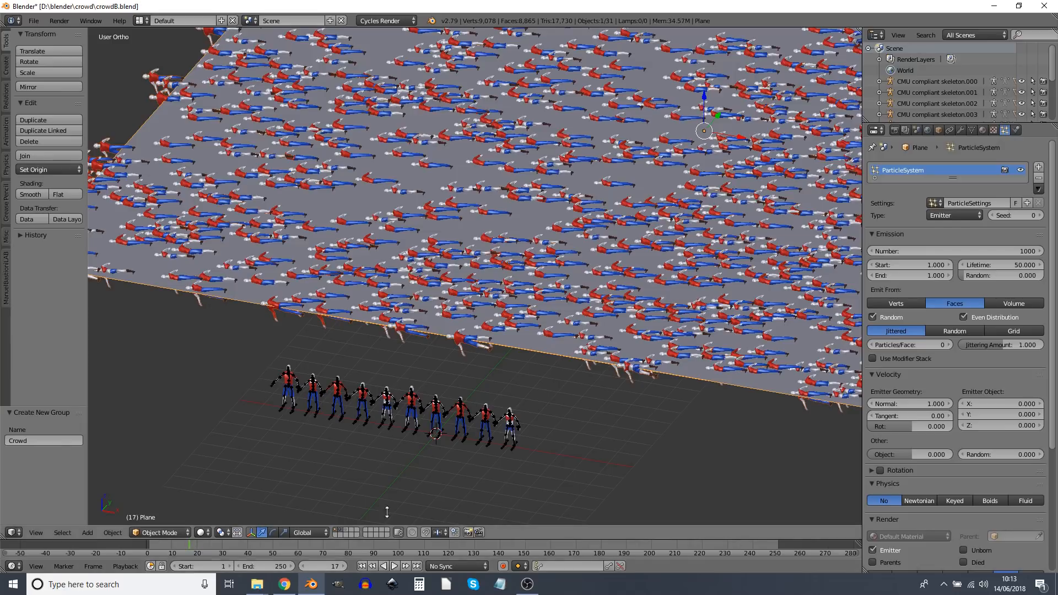
Set the particle Lifetime to 1 and enable rendering of Died particles.
click(991, 266)
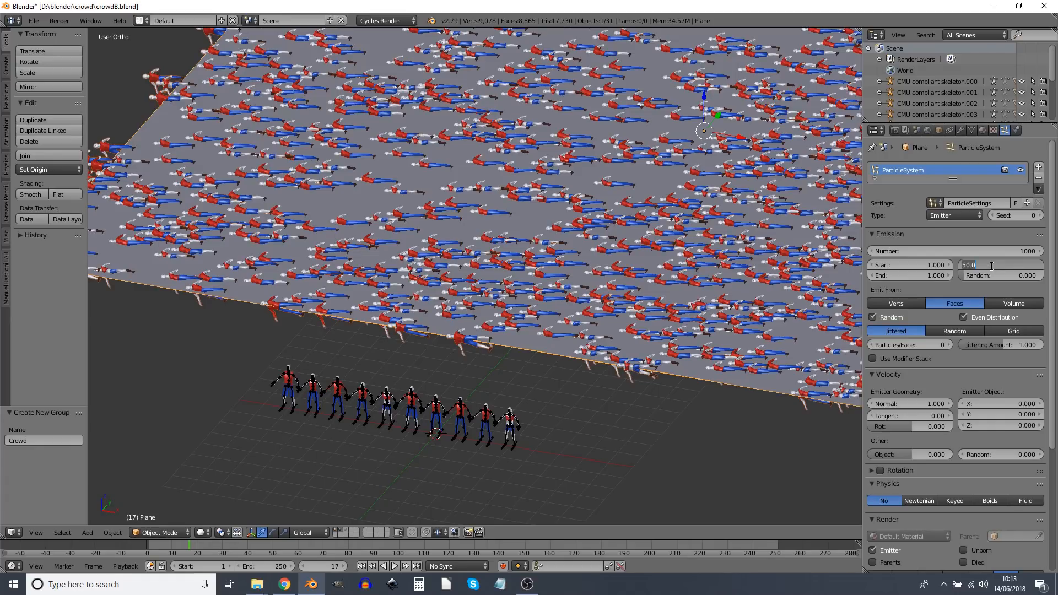
text(1)
key(Return)
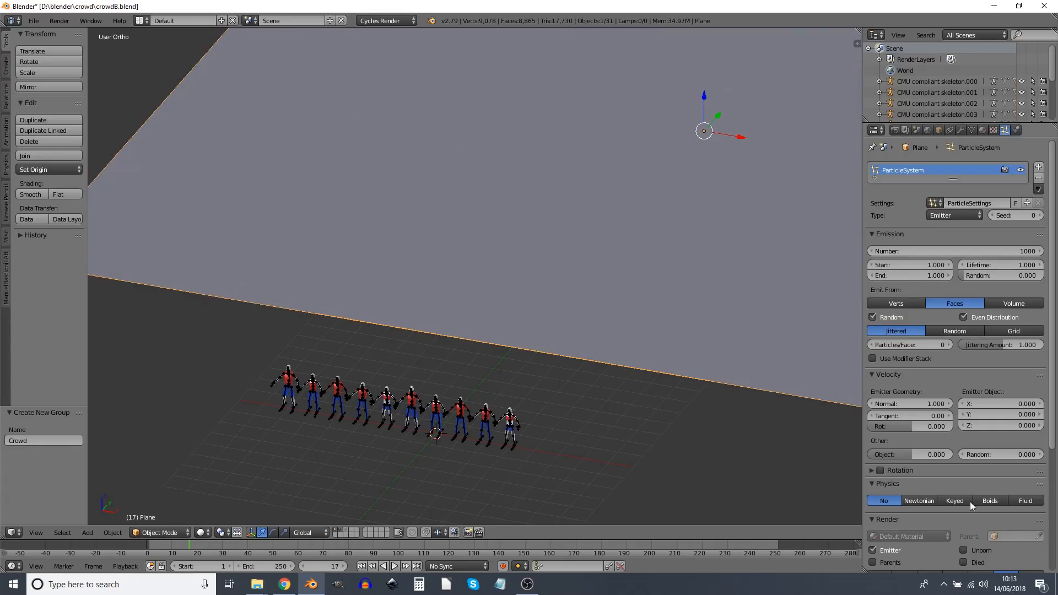
scroll(994, 481, down, 3)
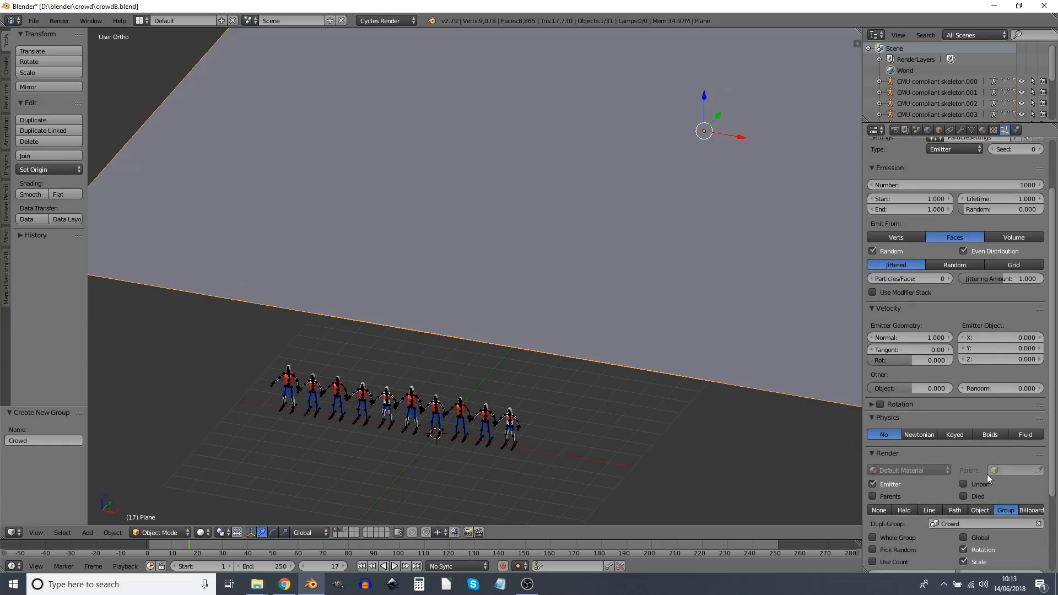
click(963, 496)
Enlarge the timeline, play the animation to check the particles over time, and return to frame 1.
drag(150, 541, 152, 546)
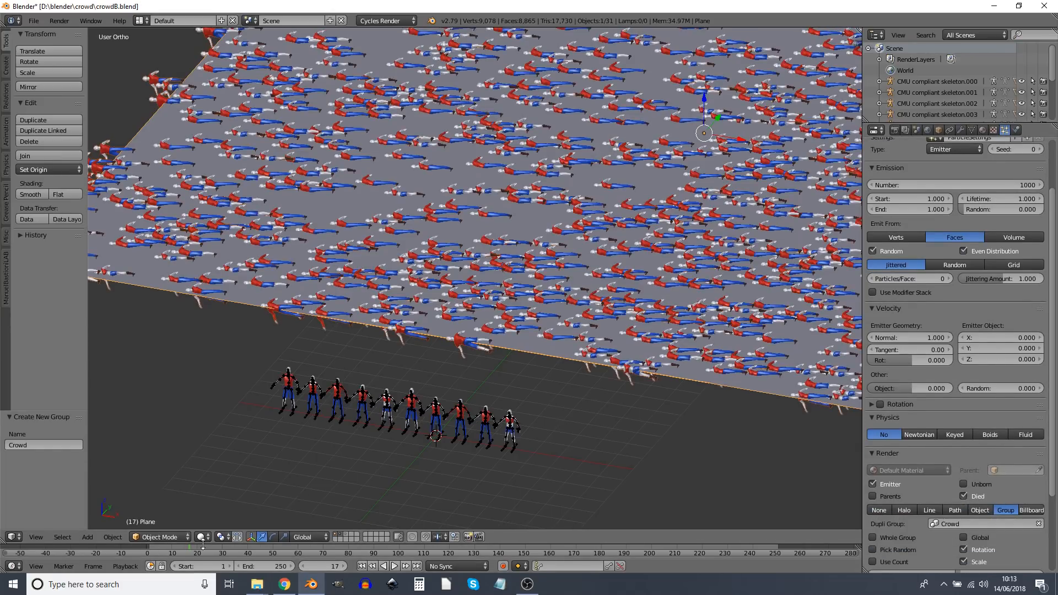
click(243, 546)
drag(243, 544, 239, 517)
key(alt+a)
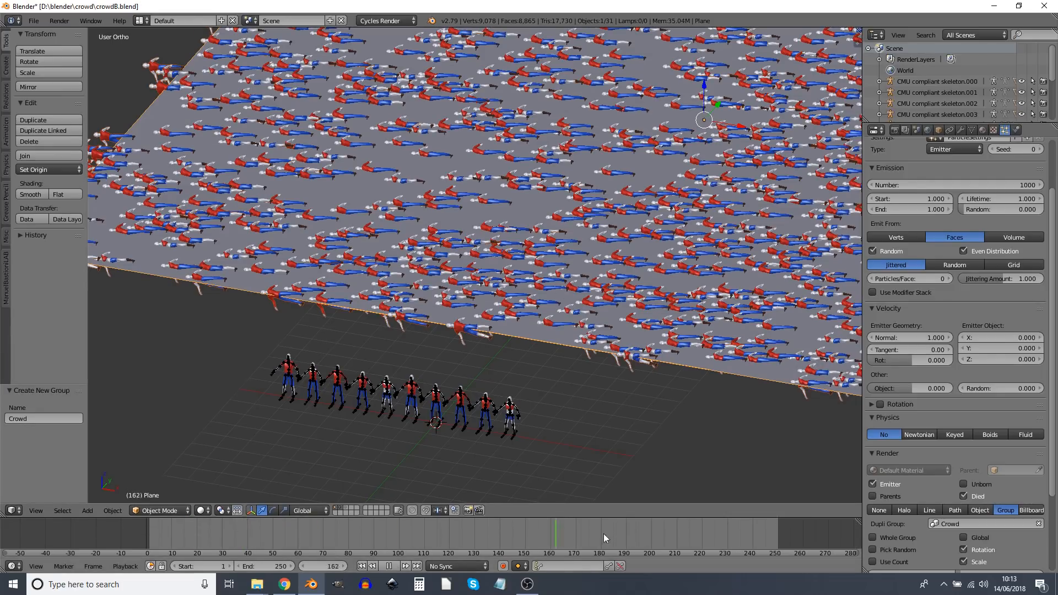
drag(864, 536, 149, 549)
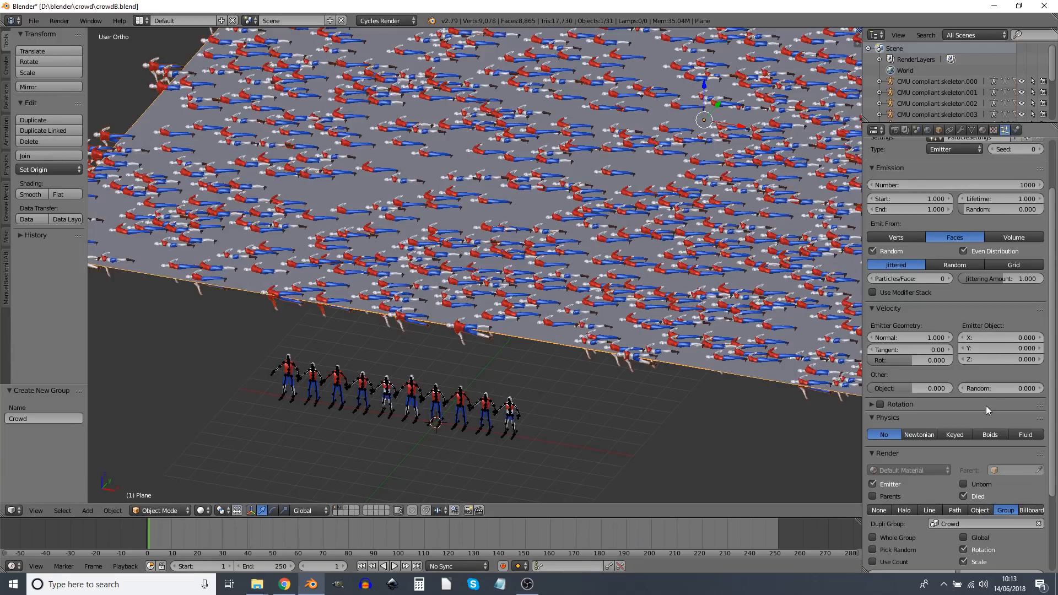
Disable Rotation for the Crowd group instances in the particle render settings.
middle_drag(674, 302, 664, 279)
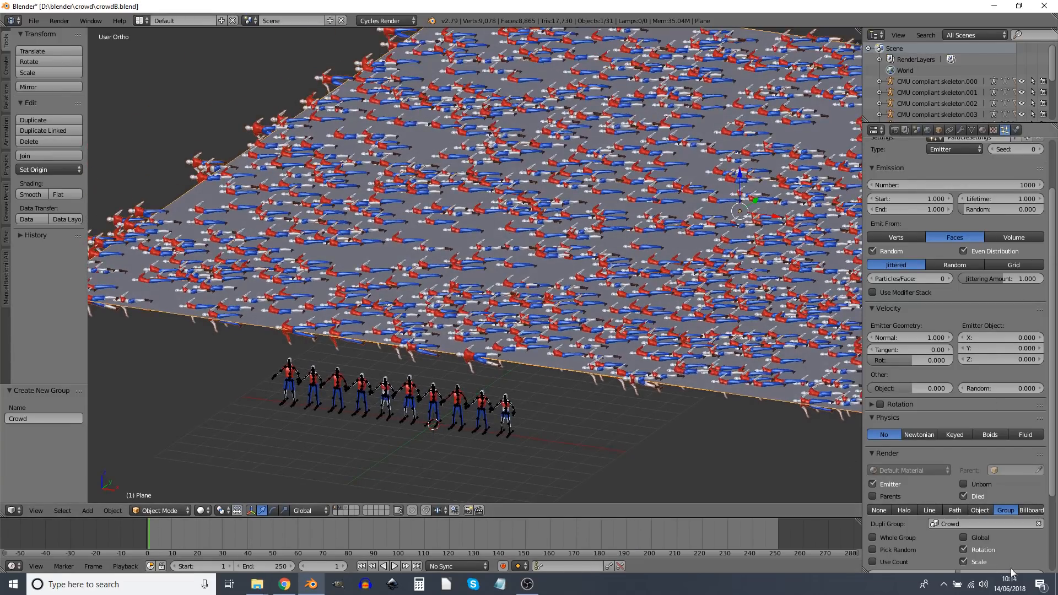
click(964, 550)
middle_drag(590, 320, 476, 435)
scroll(661, 314, down, 4)
middle_drag(583, 388, 567, 418)
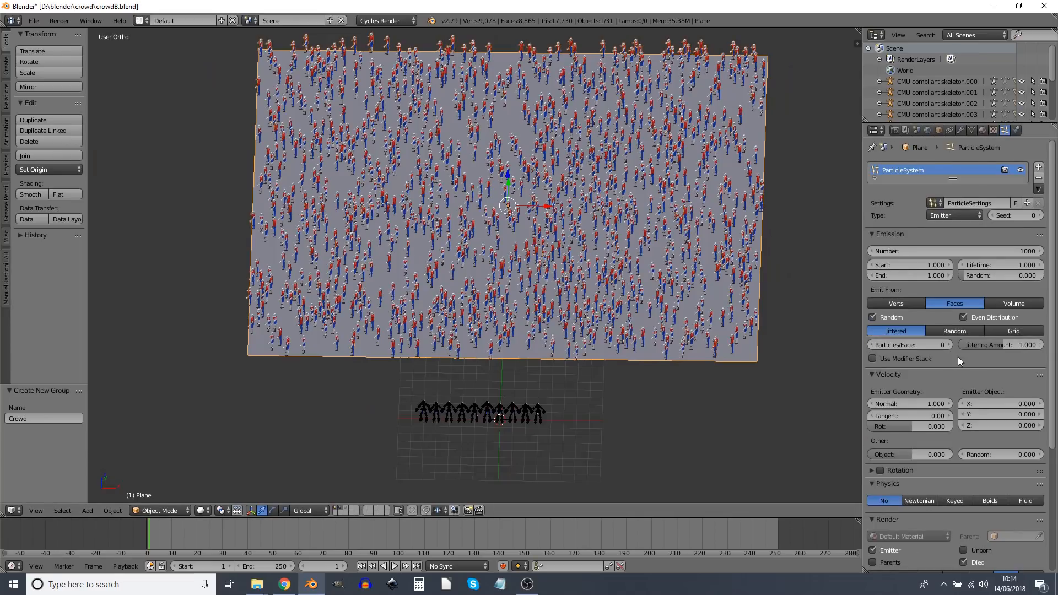
Enable particle Rotation with a Phase of 0.340 and a Random phase of 2.000 to vary the characters' facing.
scroll(974, 399, down, 1)
click(872, 383)
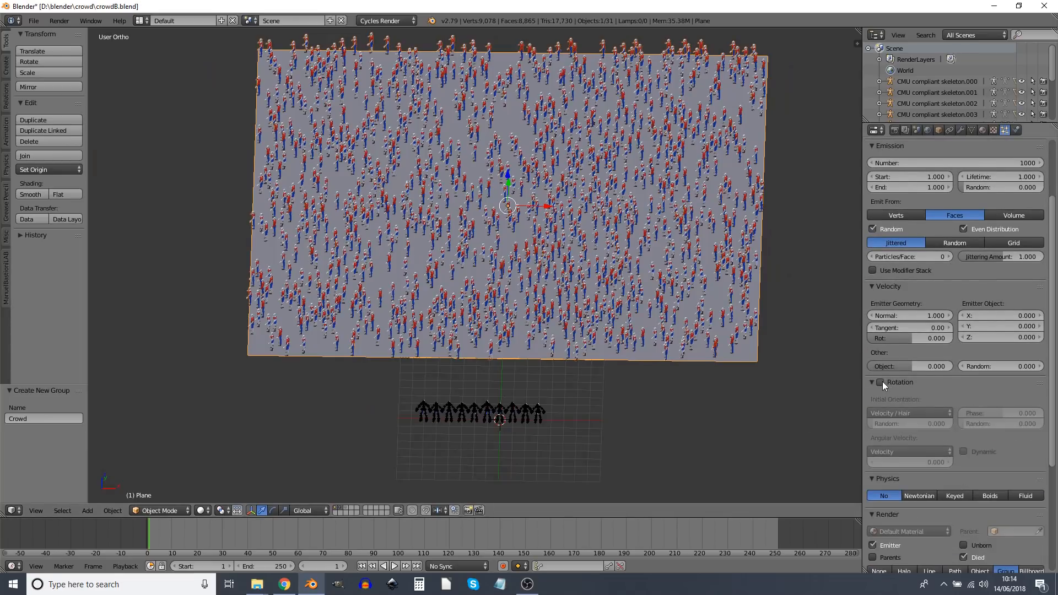
click(881, 382)
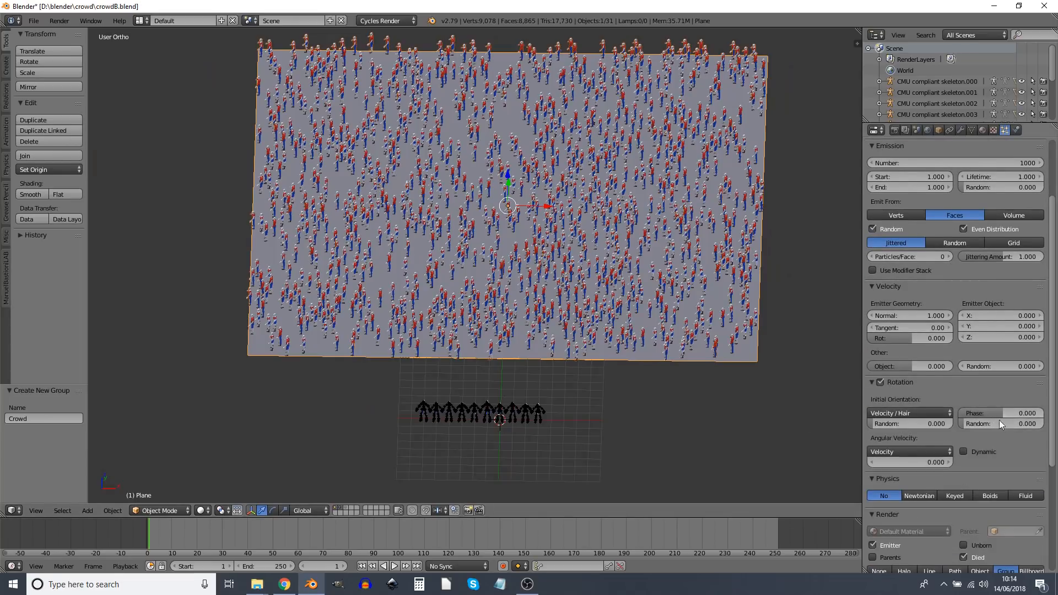
mouse_move(997, 414)
mouse_down()
mouse_move(1043, 413)
mouse_move(1016, 413)
mouse_move(1014, 424)
mouse_move(1043, 423)
mouse_move(992, 414)
mouse_up()
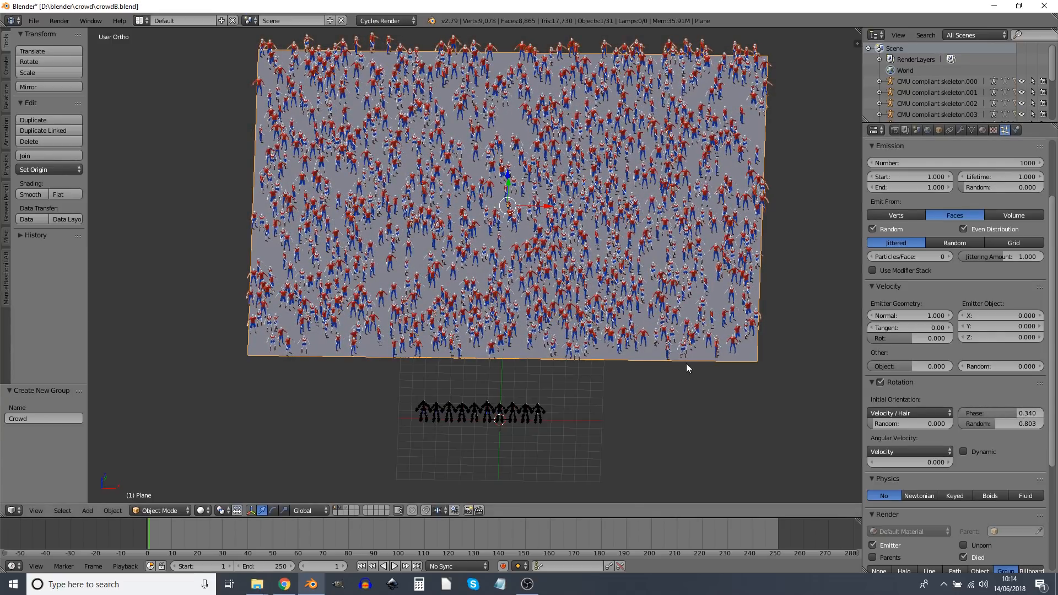
scroll(689, 367, up, 1)
drag(990, 424, 1042, 425)
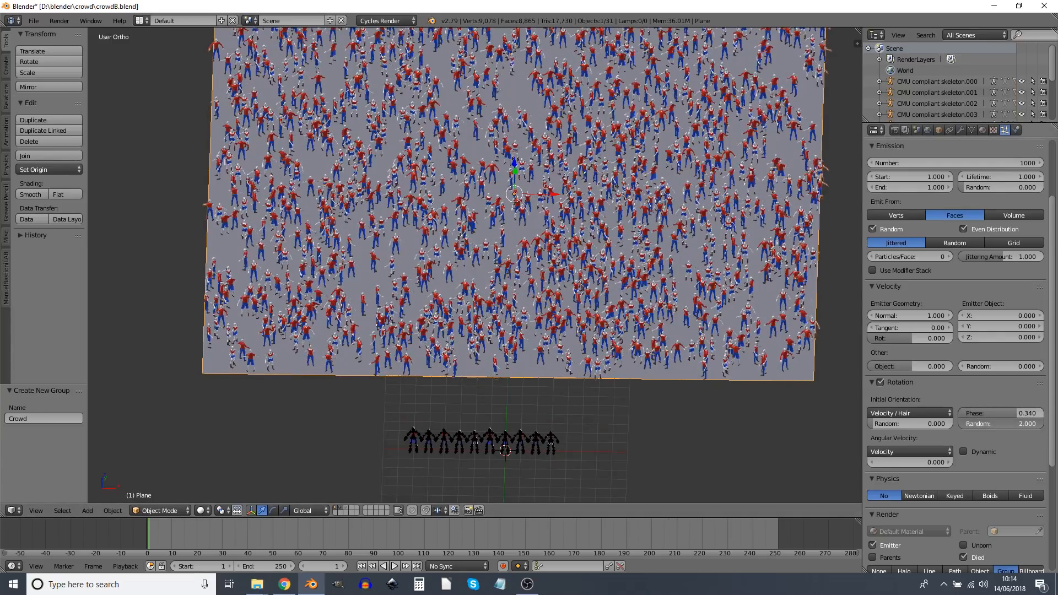
middle_drag(583, 327, 604, 343)
scroll(580, 336, up, 5)
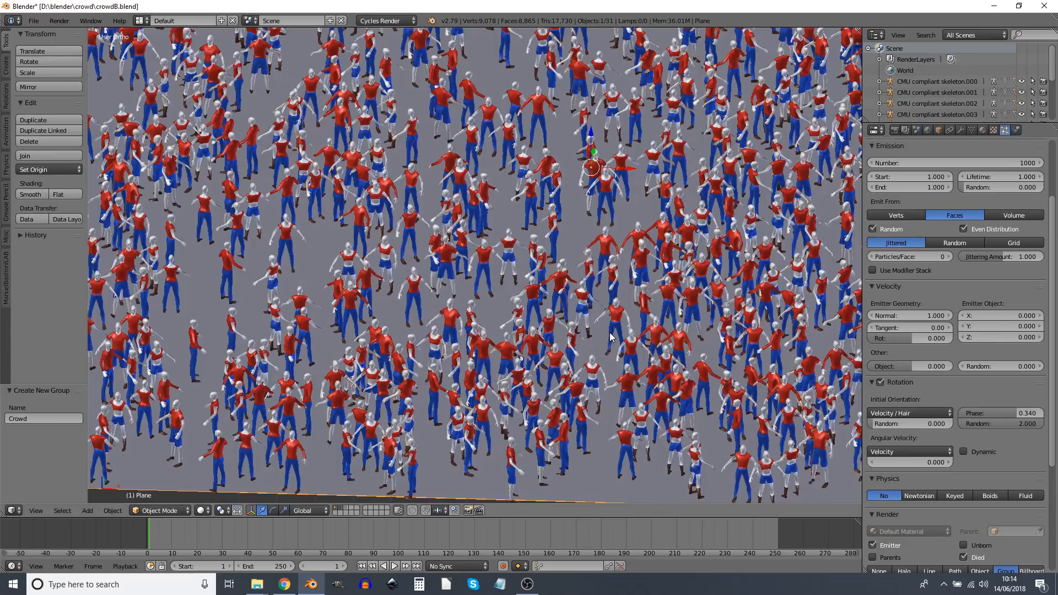
Set the particles' Random Size to 0.200 and inspect the height variation across the crowd.
scroll(983, 474, down, 5)
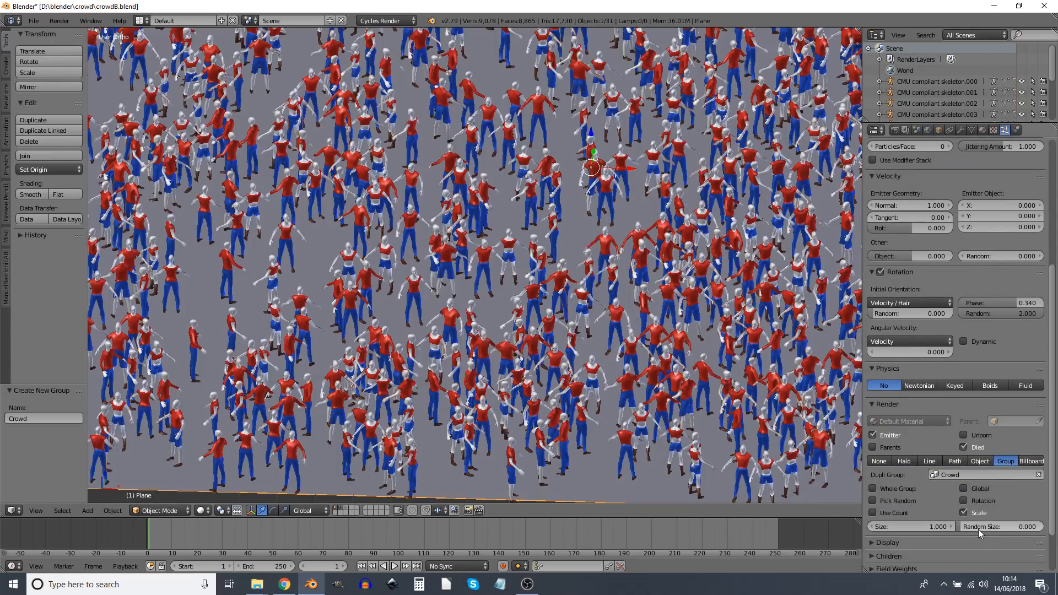
mouse_move(964, 527)
mouse_down()
mouse_move(1049, 527)
mouse_move(961, 527)
mouse_up()
click(1000, 526)
key(BackSpace)
key(Return)
middle_drag(540, 153, 521, 145)
middle_drag(564, 208, 635, 302)
middle_drag(777, 380, 601, 354)
middle_drag(558, 319, 581, 291)
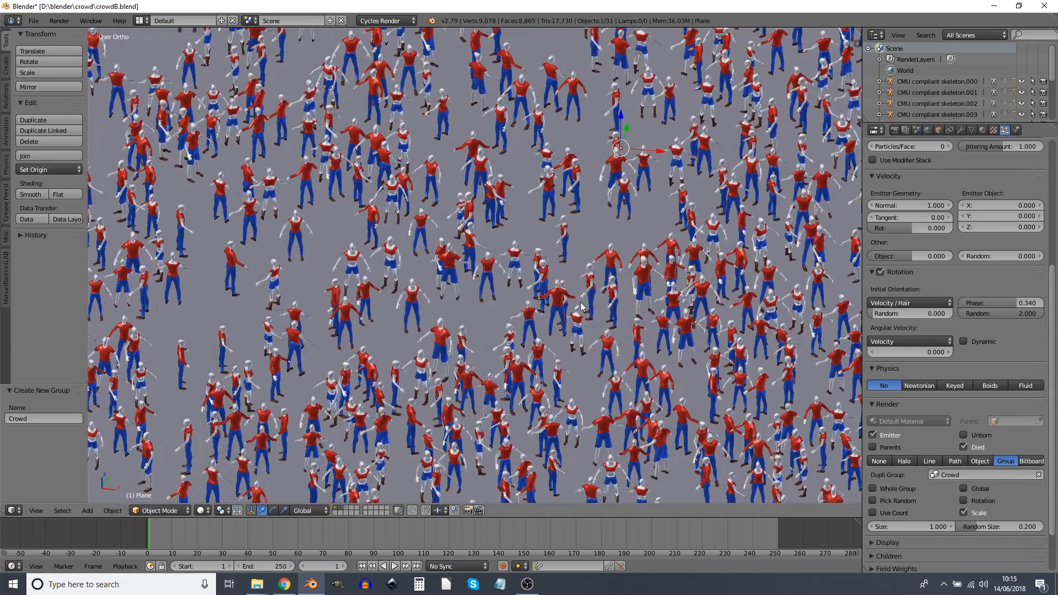
Switch the viewport to Rendered shading and increase the number of particles on the plane.
click(203, 511)
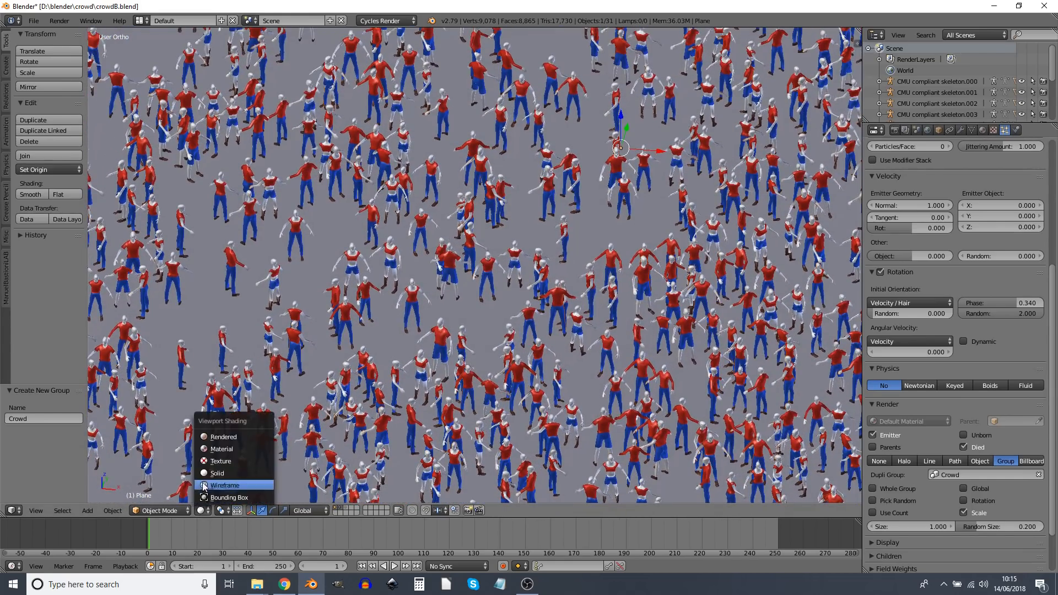
click(222, 437)
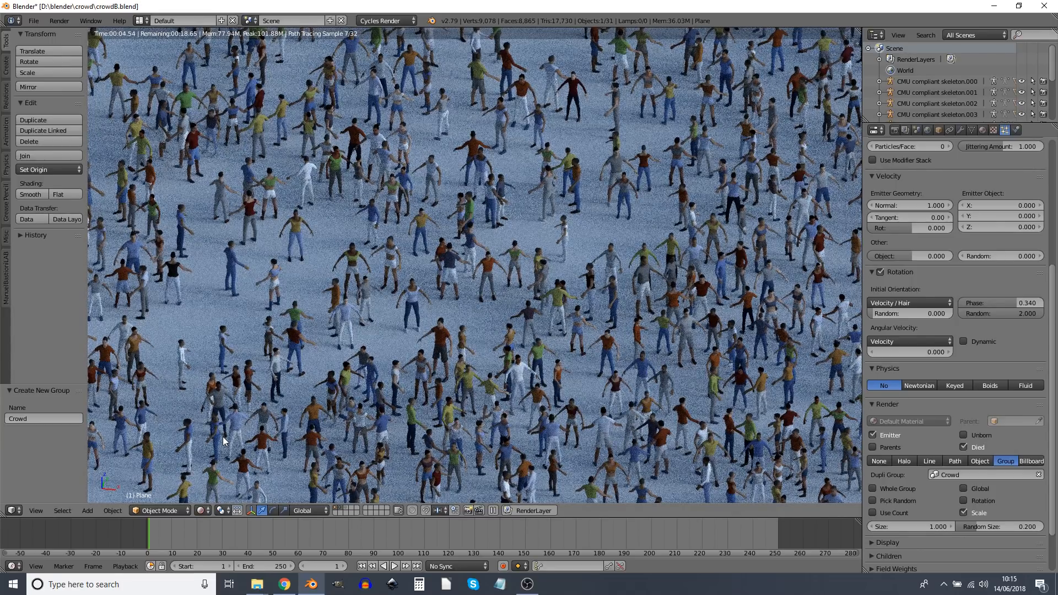
scroll(936, 275, up, 9)
click(872, 251)
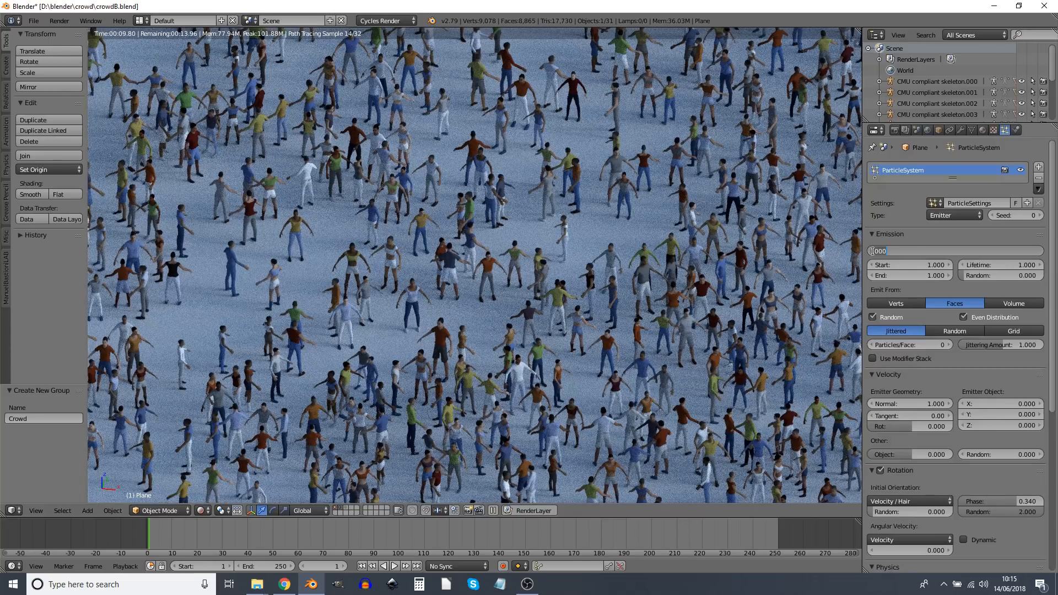
key(Return)
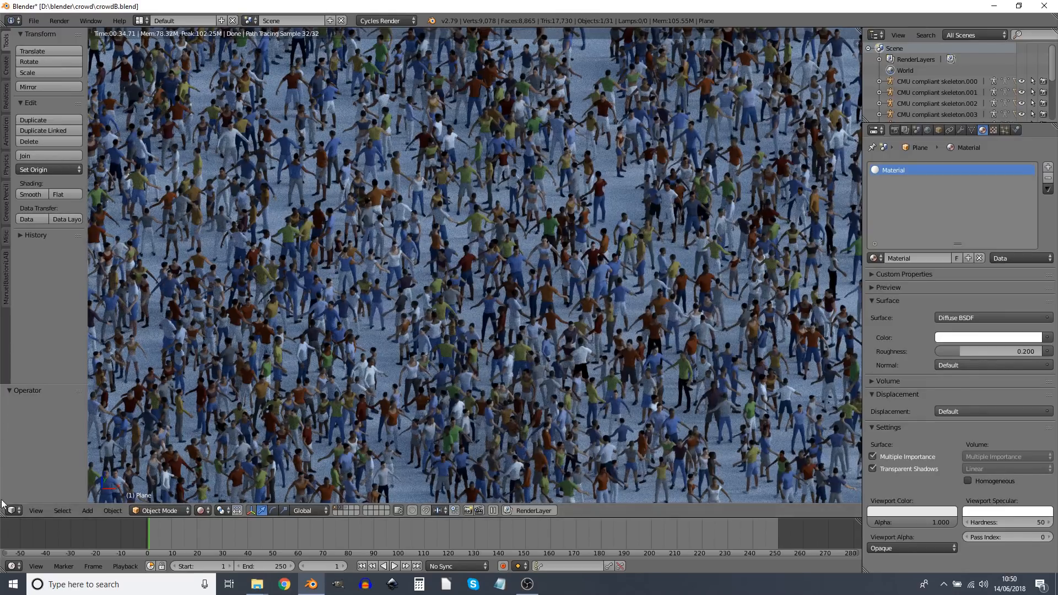
Switch the viewport back to Solid shading and frame the row of original characters.
click(202, 512)
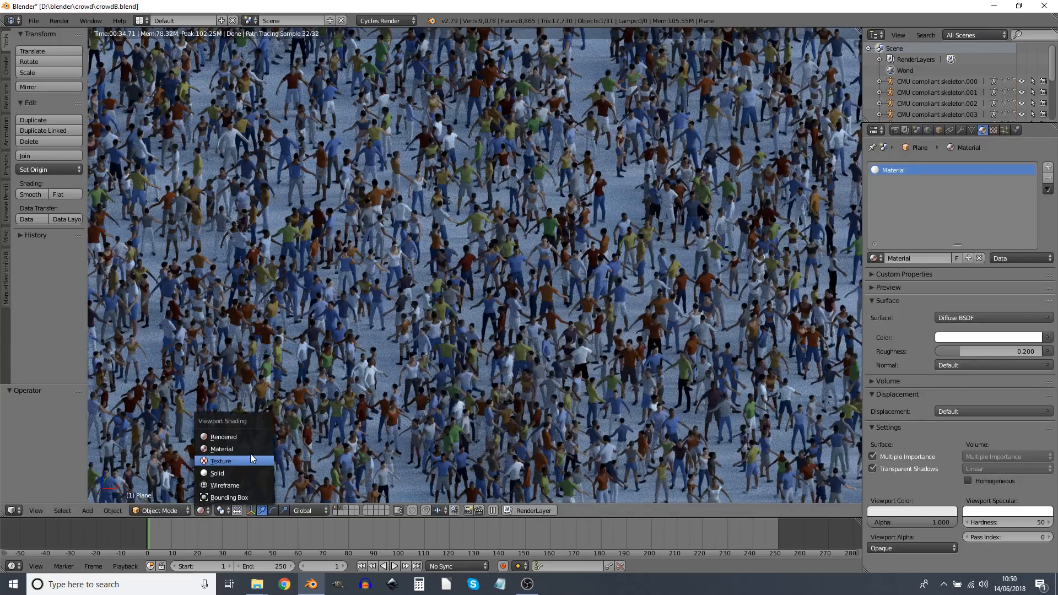
click(227, 472)
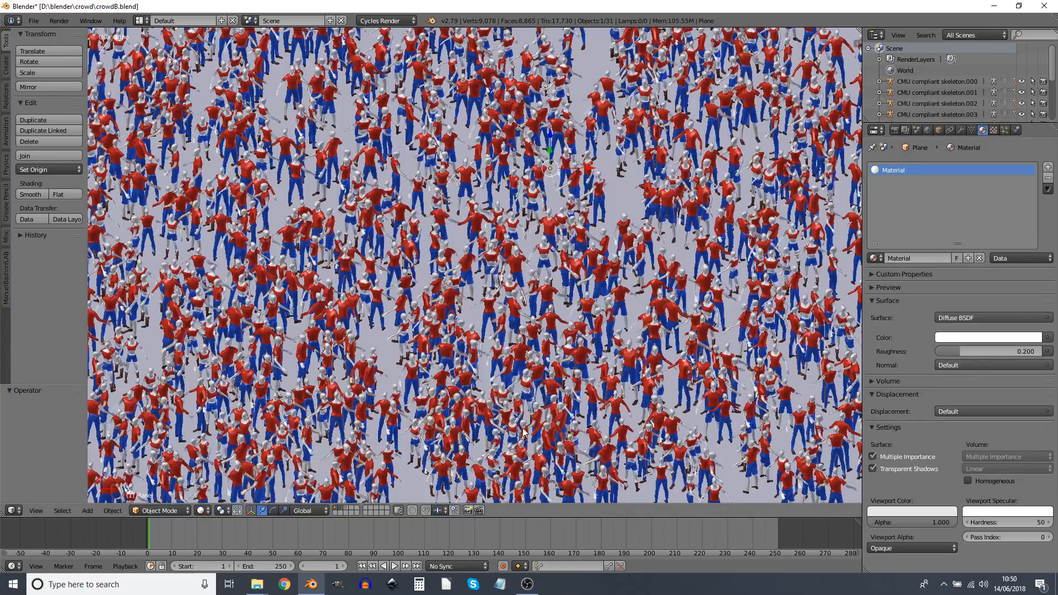
shift+middle_drag(528, 418, 542, 27)
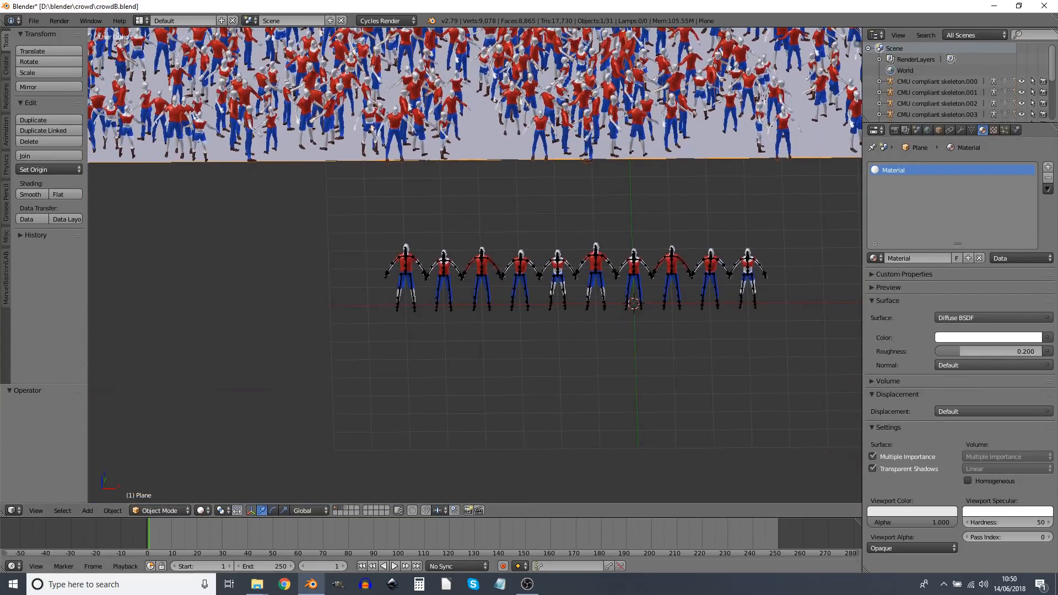
scroll(551, 415, up, 3)
middle_drag(486, 412, 269, 238)
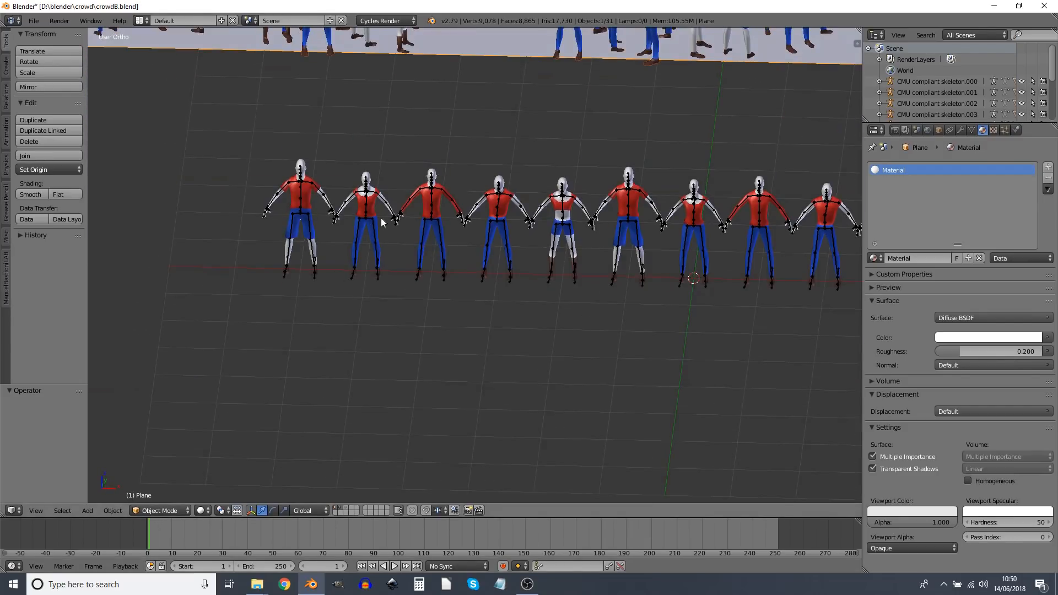
Move the second character from the row's start, with its armature, to layer 3.
right_click(298, 212)
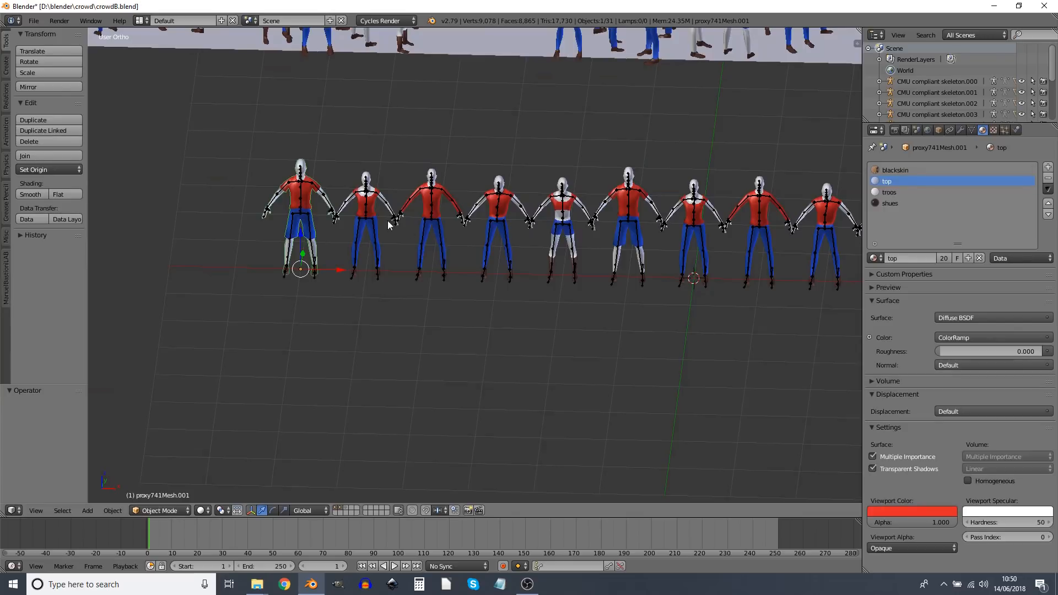
right_click(372, 215)
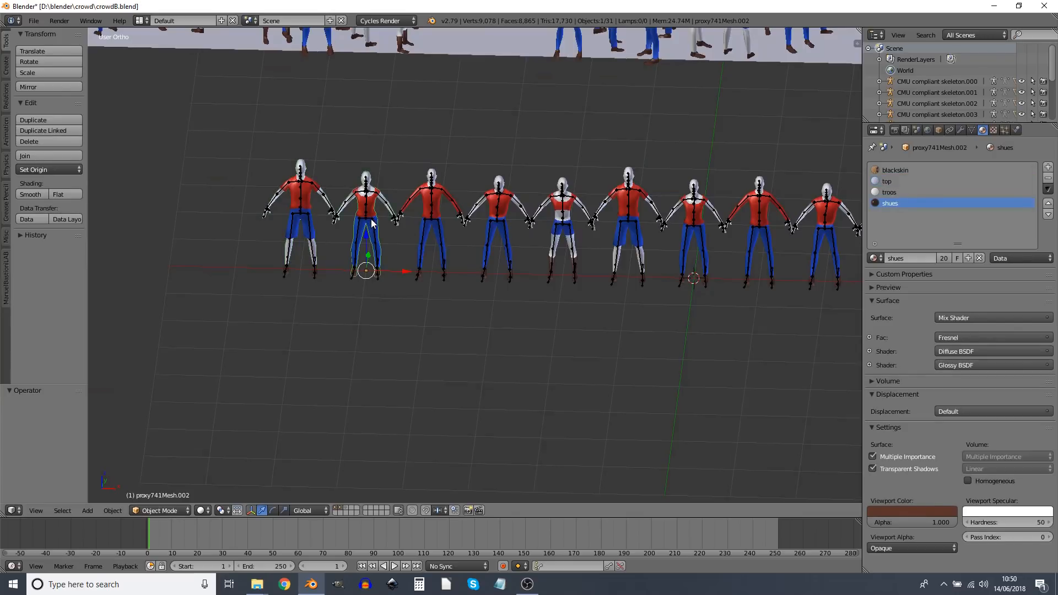
shift+right_click(372, 222)
key(m)
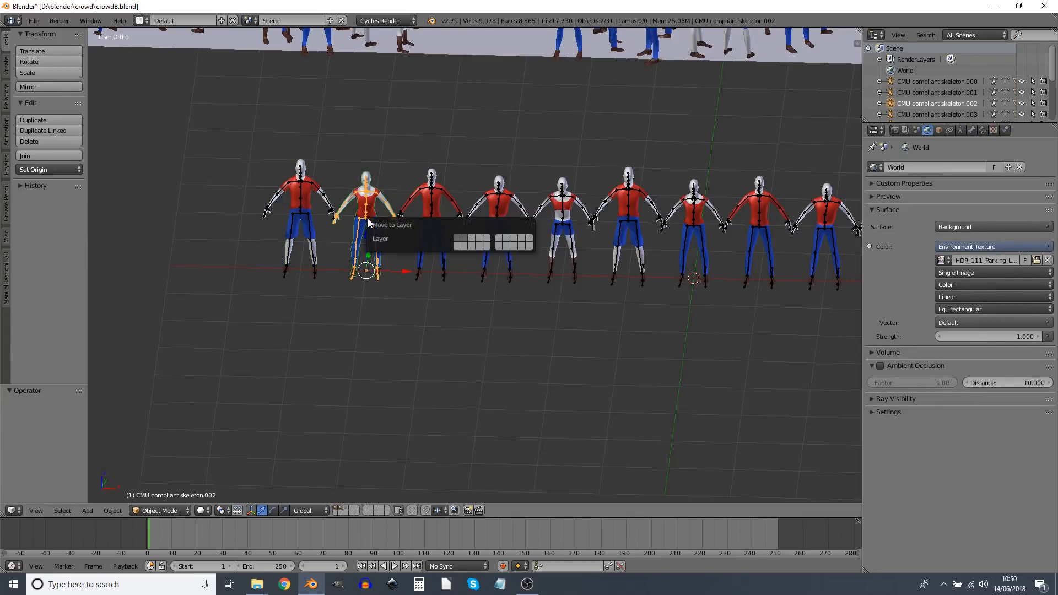
click(473, 238)
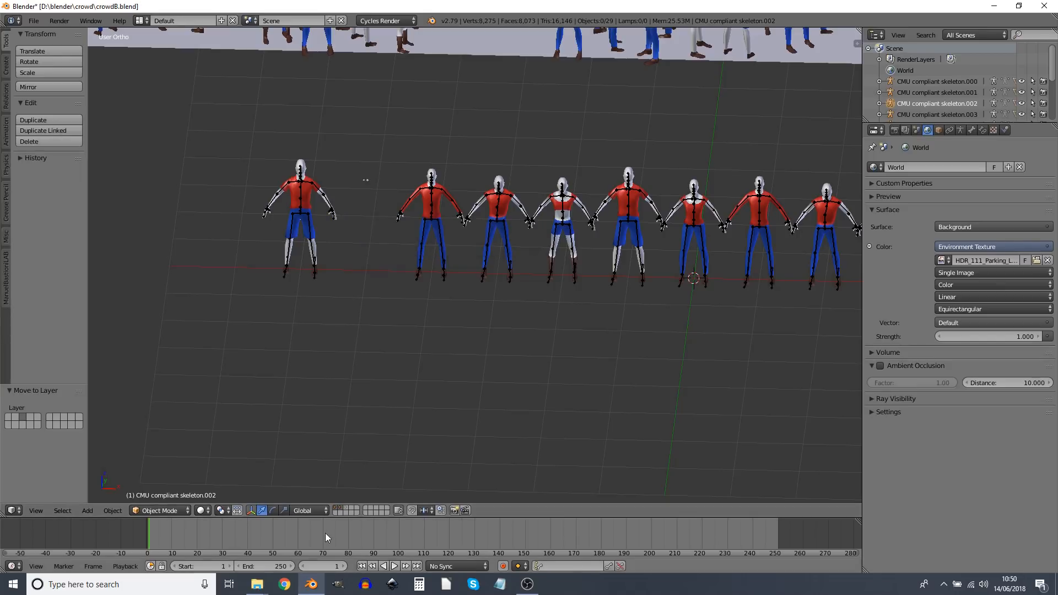
Move the same character's leftover low-polyMesh.002 object to layer 3, show only that layer, and frame the character.
right_click(364, 180)
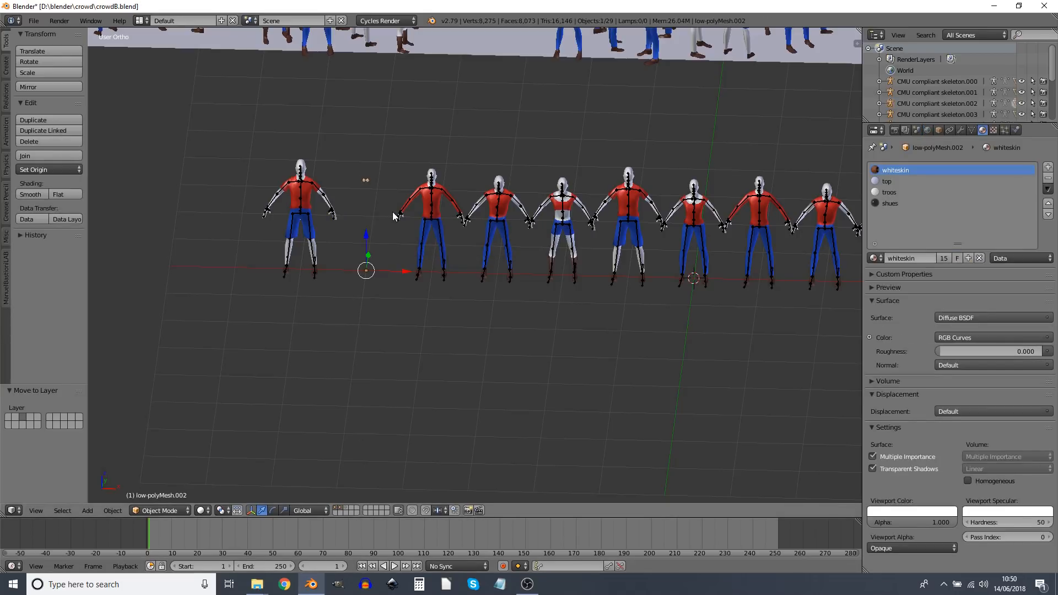
key(m)
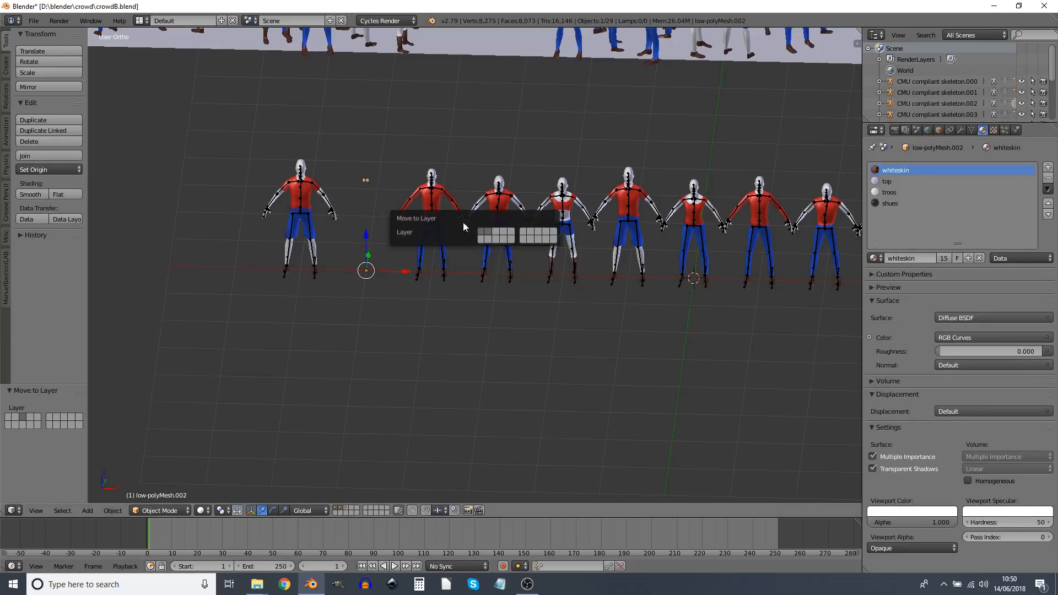
click(495, 236)
click(347, 510)
scroll(384, 313, up, 6)
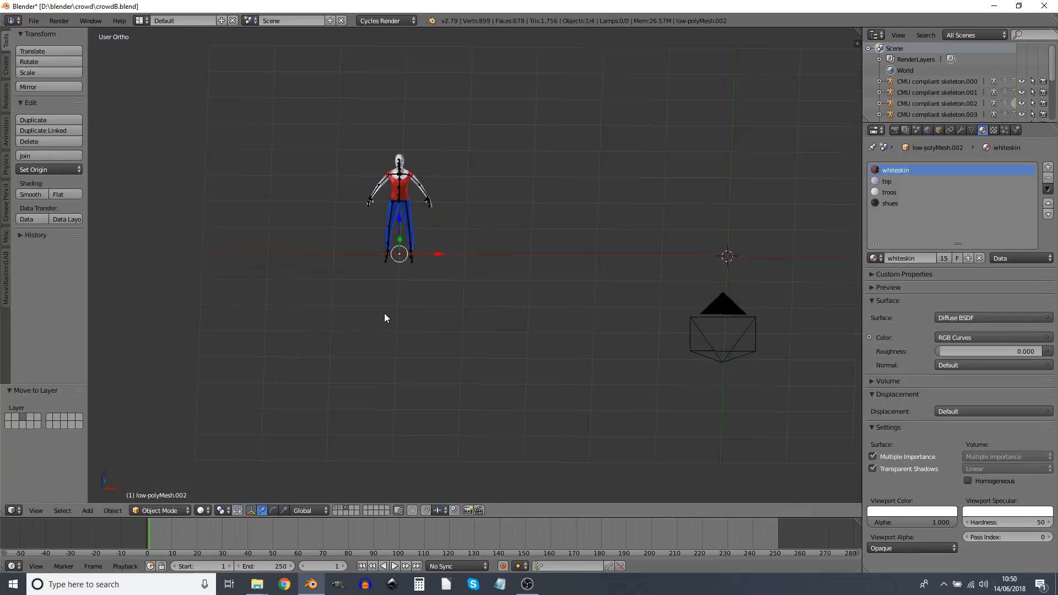
shift+middle_drag(397, 207, 502, 366)
scroll(485, 355, up, 6)
scroll(425, 341, down, 4)
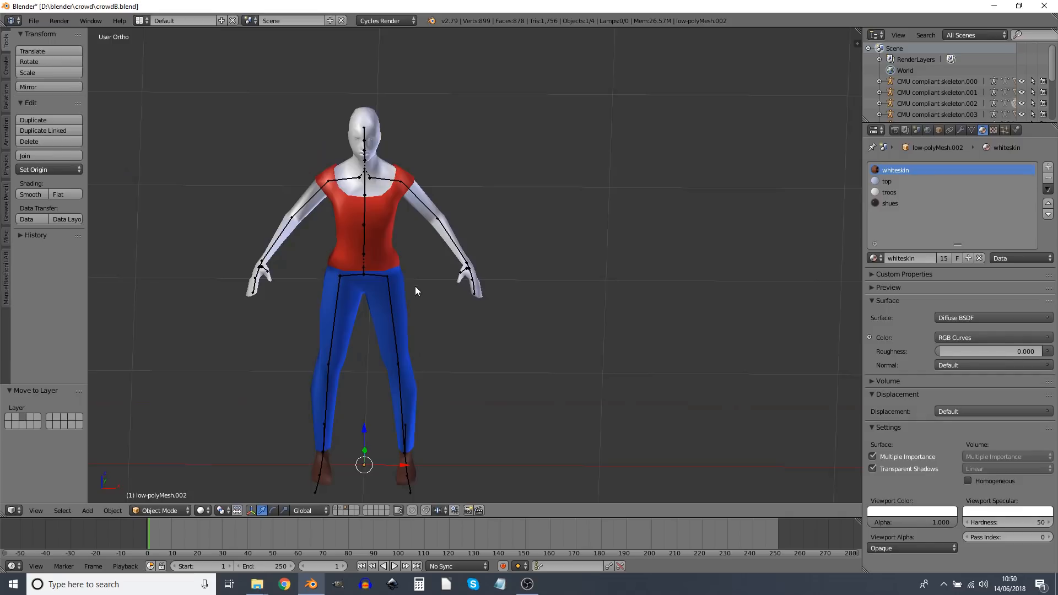
mouse_move(412, 294)
middle_down()
mouse_move(412, 278)
mouse_move(426, 296)
mouse_move(416, 287)
middle_up()
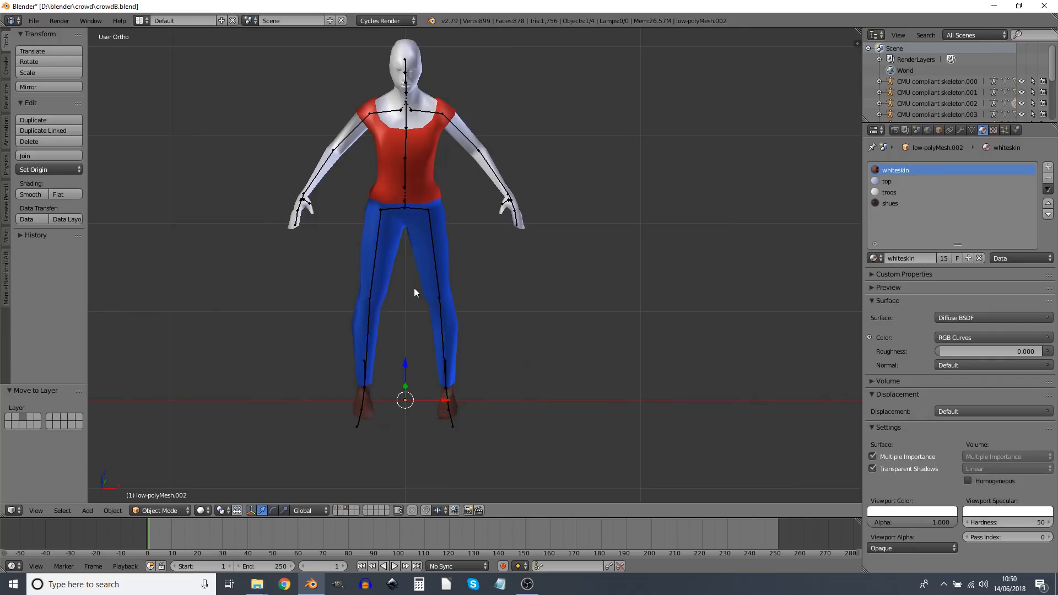
key(KP_Decimal)
scroll(418, 289, down, 17)
middle_drag(441, 289, 451, 385)
right_click(452, 385)
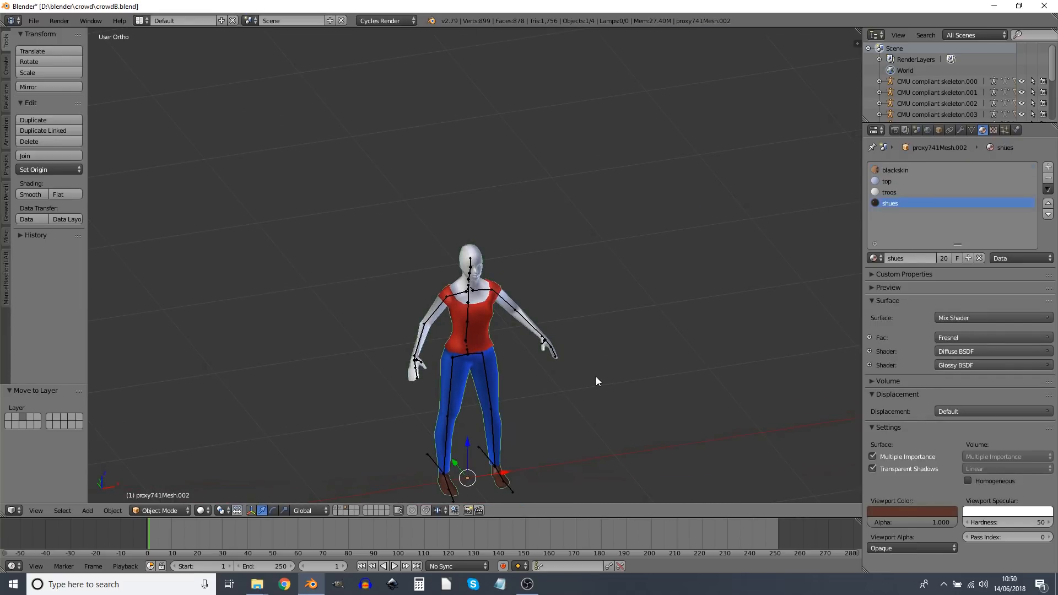
middle_drag(590, 373, 467, 350)
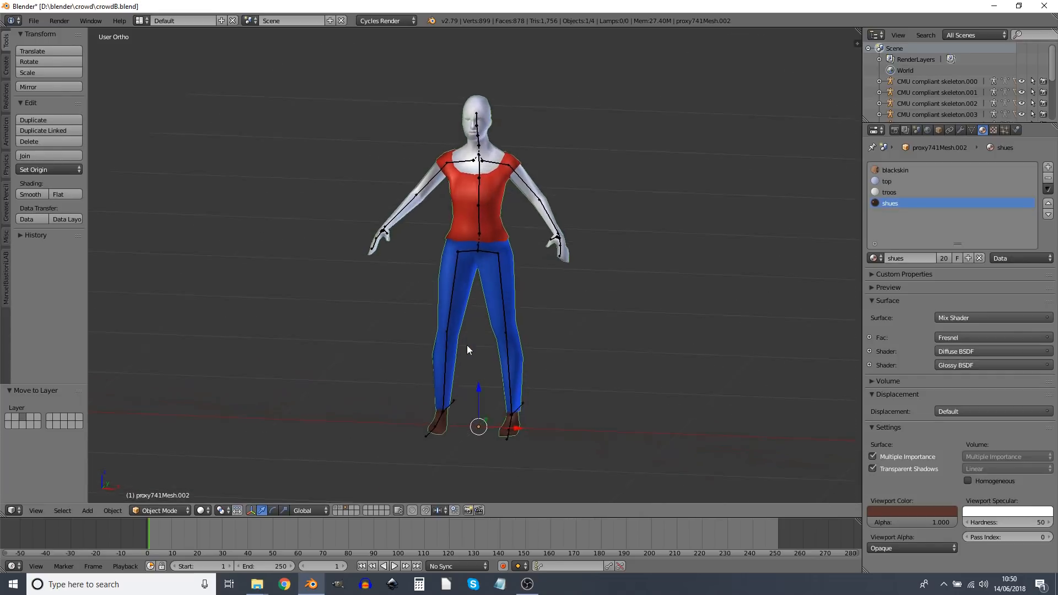
scroll(468, 345, up, 1)
drag(3, 513, 5, 361)
click(12, 511)
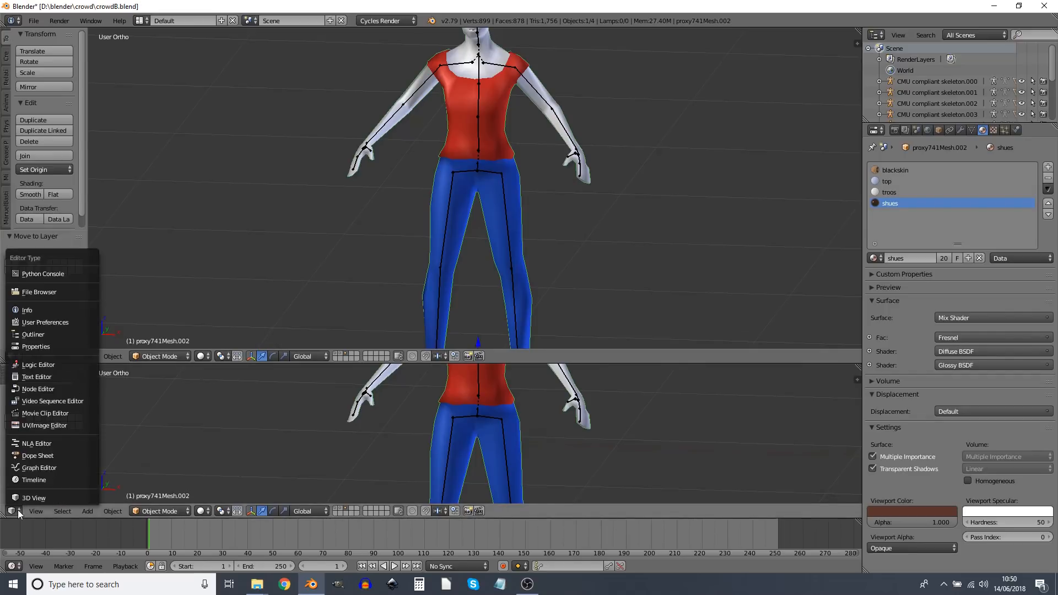
drag(3, 361, 7, 477)
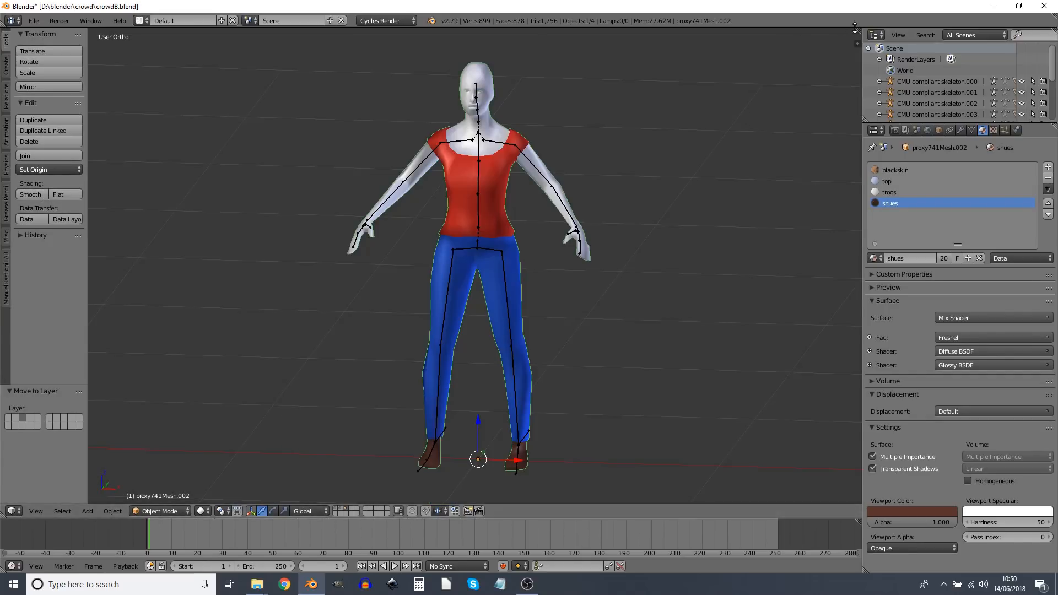
Split the 3D view into two side-by-side areas and make the new area a Dope Sheet in Action Editor mode.
drag(856, 34, 556, 486)
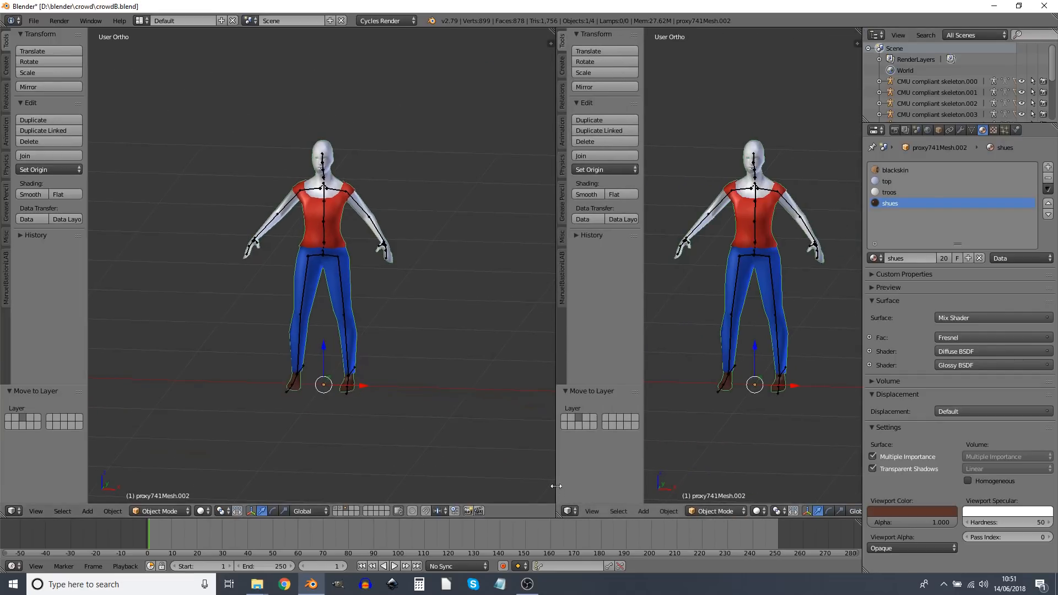
click(569, 511)
click(612, 454)
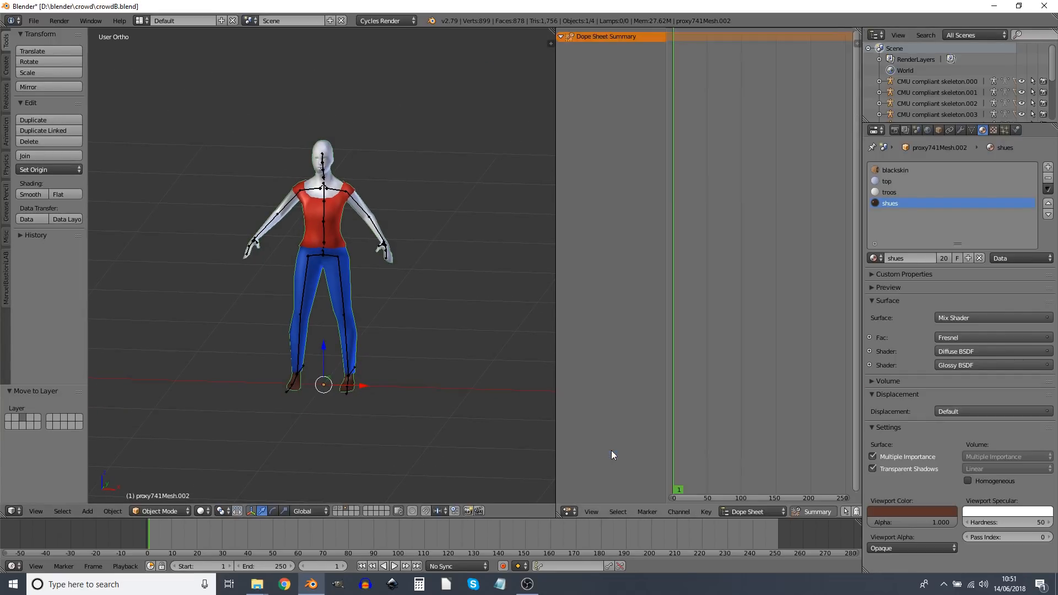
click(747, 512)
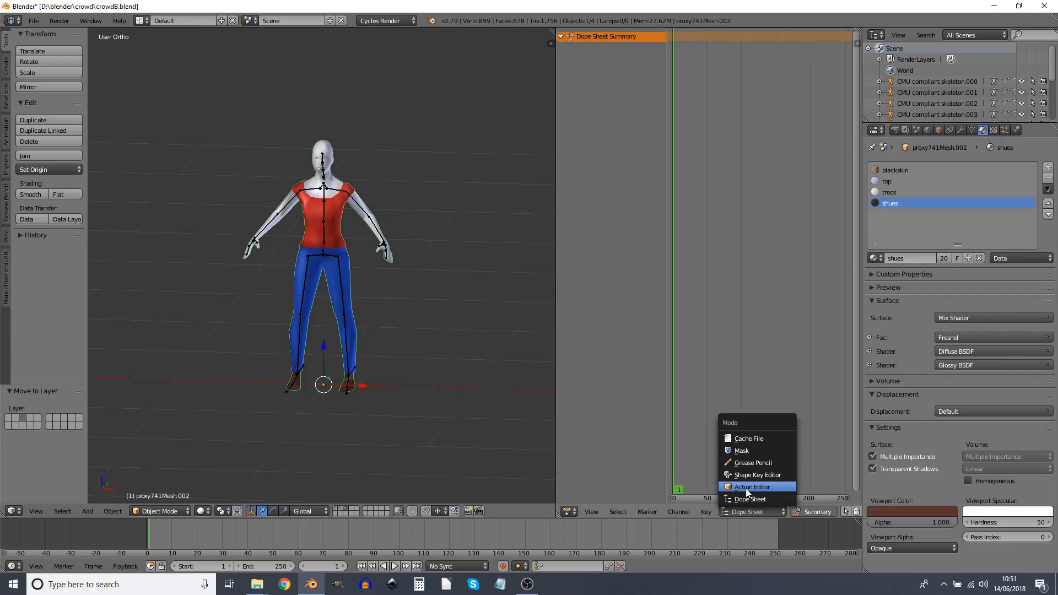
click(746, 488)
Select the character's armature, widen the Action Editor, and create a new action named HIP-BOB for it.
right_click(345, 300)
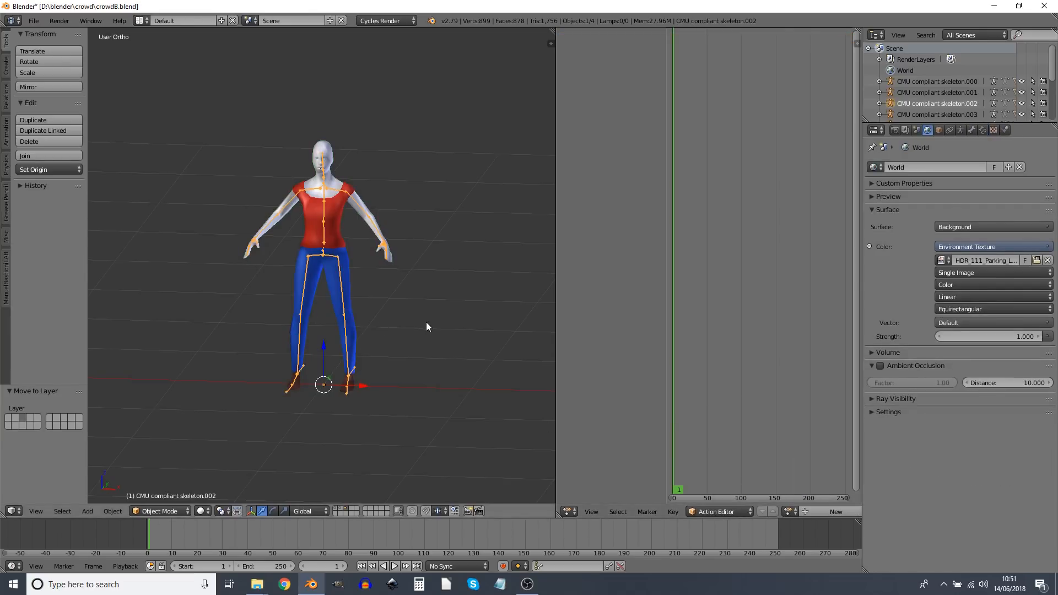
drag(555, 390, 491, 398)
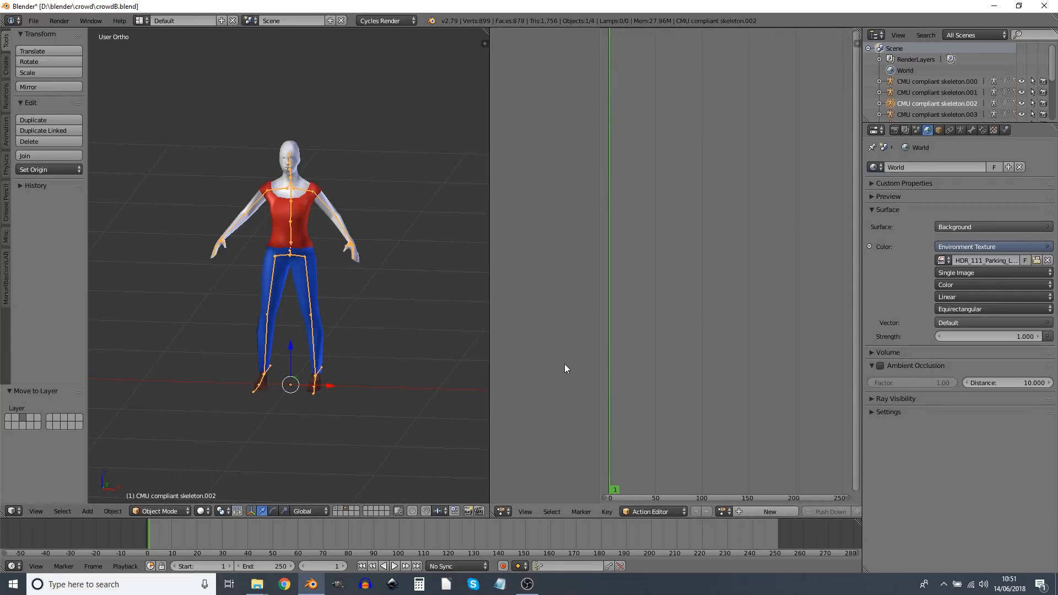
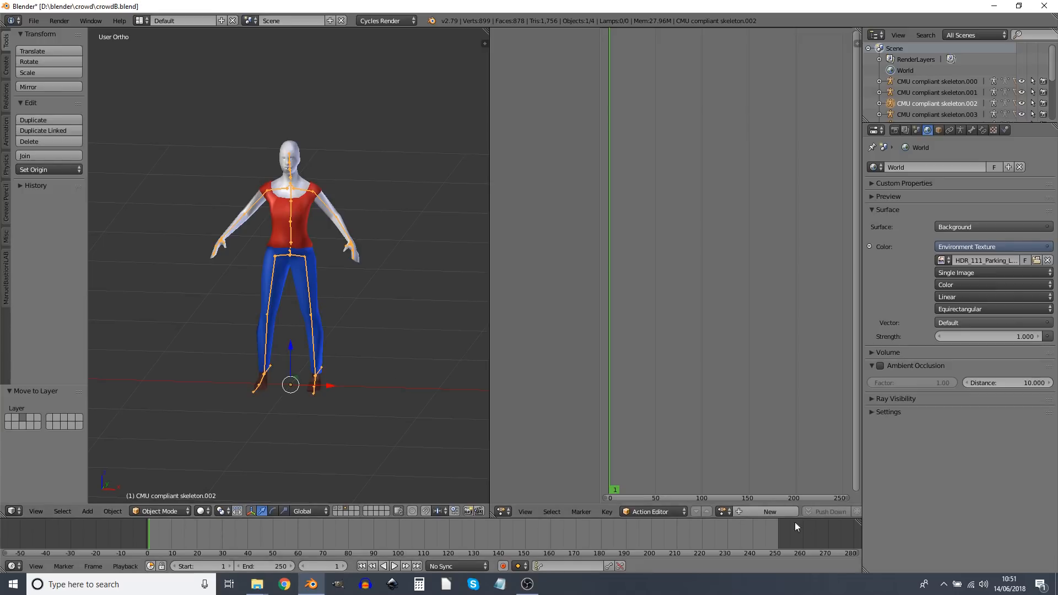
click(749, 511)
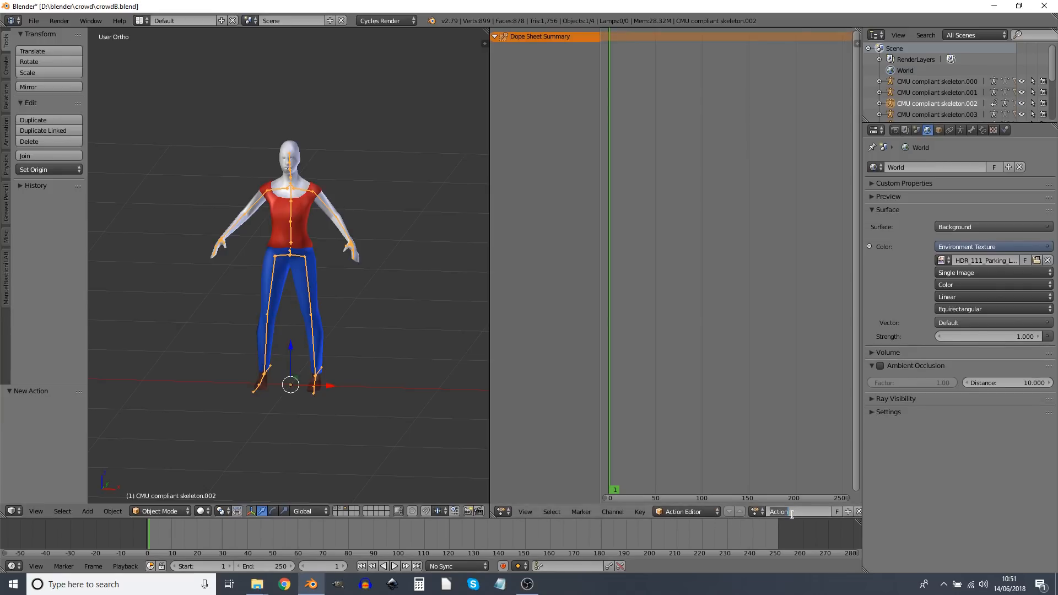
text(H)
text(IP)
text(-BON)
key(Return)
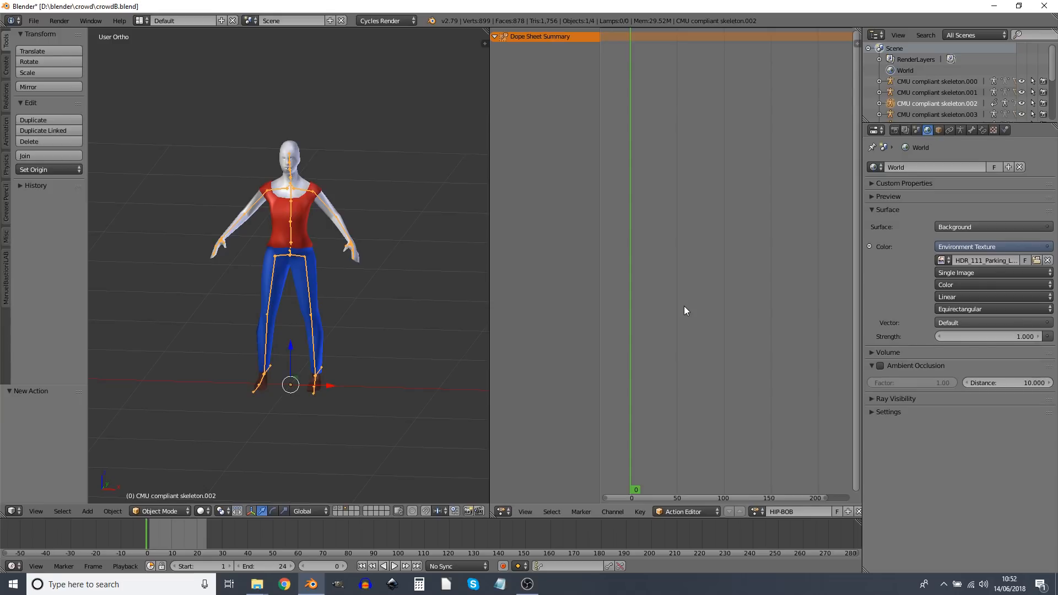
Set the animation's end frame to 48.
click(272, 565)
text(48)
key(Return)
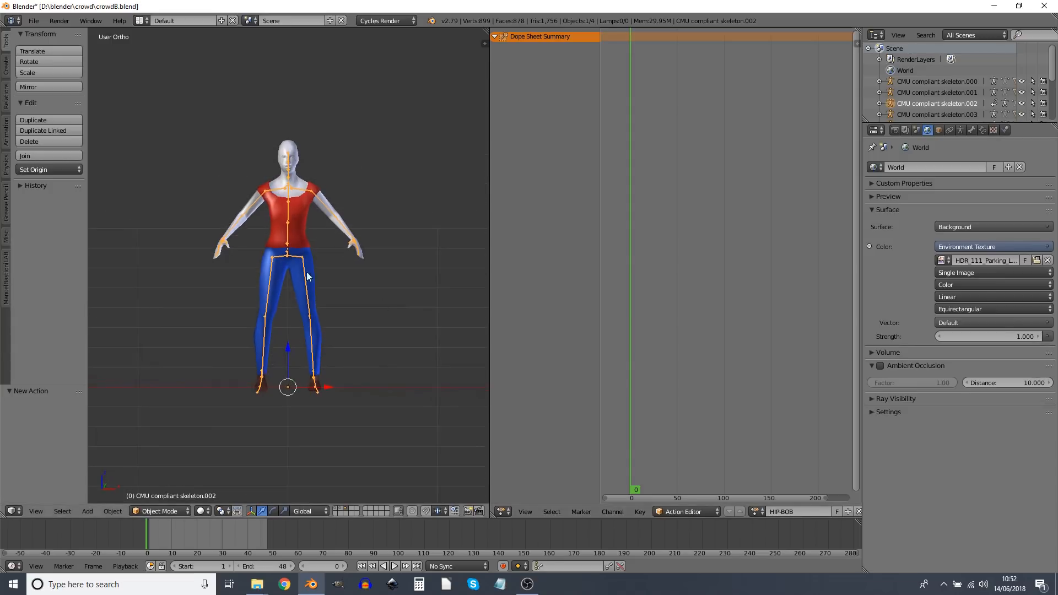
Put the character's armature in Pose Mode and select the Hips bone.
right_click(287, 255)
right_click(288, 256)
click(156, 510)
click(165, 474)
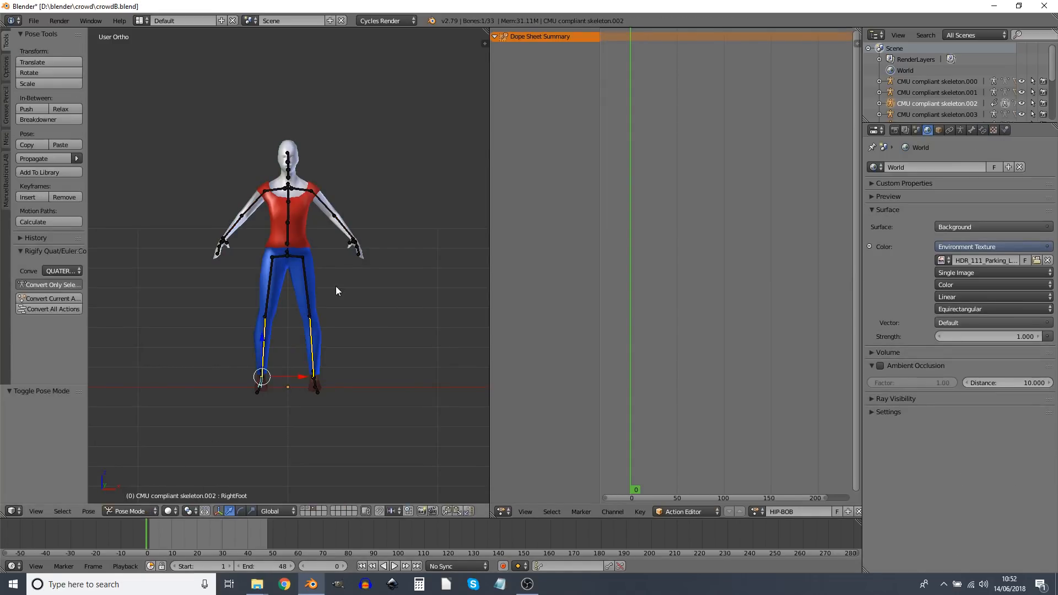
key(KP_1)
right_click(289, 256)
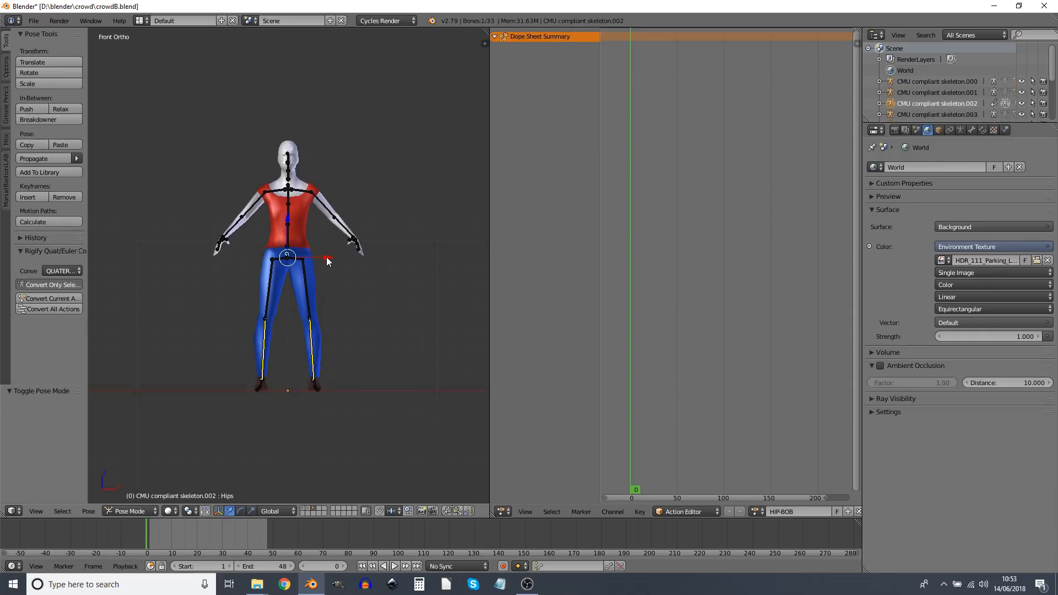
Move the Hips bone about -0.16 along X and -0.04 along Z, and insert a Location keyframe at frame 0.
drag(327, 257, 303, 266)
key(g)
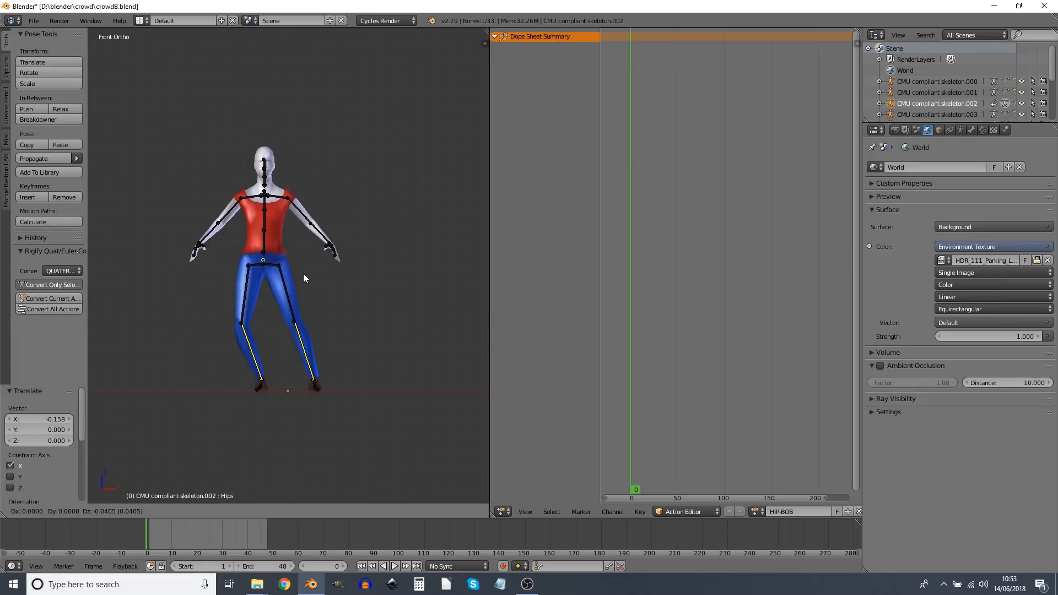
click(303, 274)
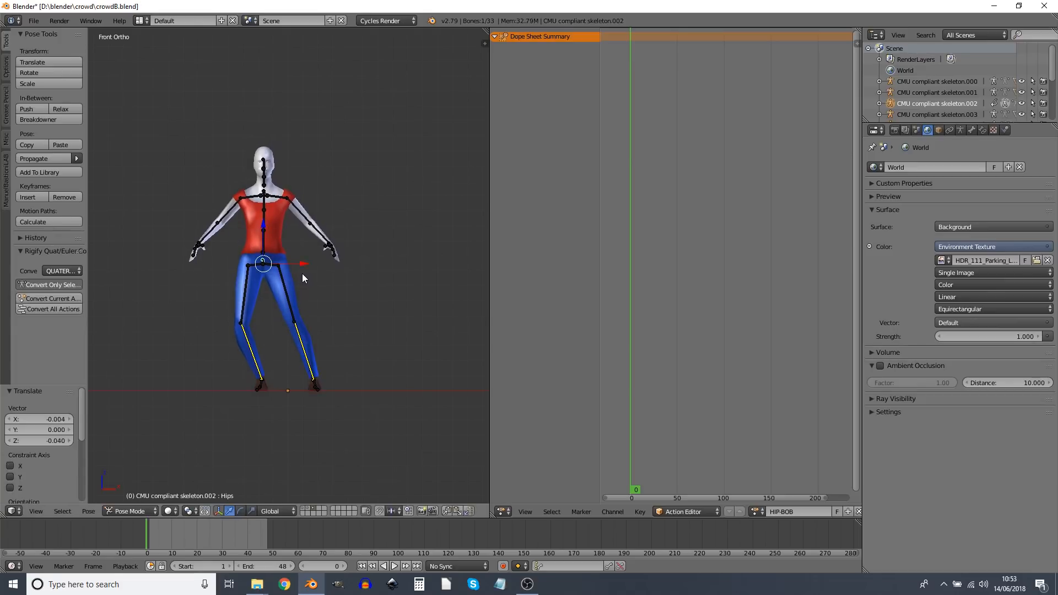
key(i)
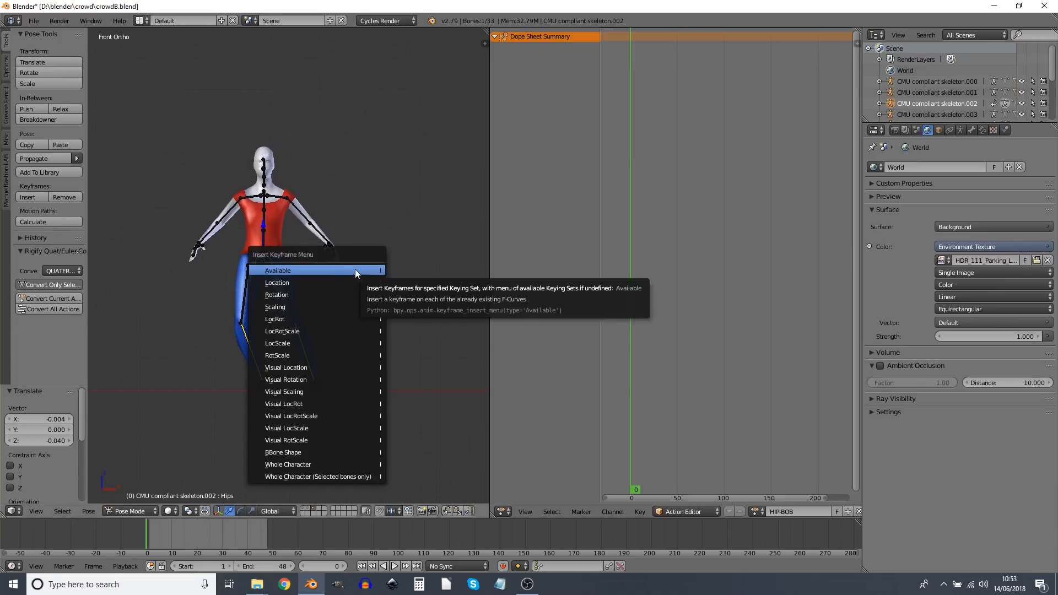
click(340, 284)
Advance to frame 24 and insert a keyframe holding the same hips position.
key(alt+a)
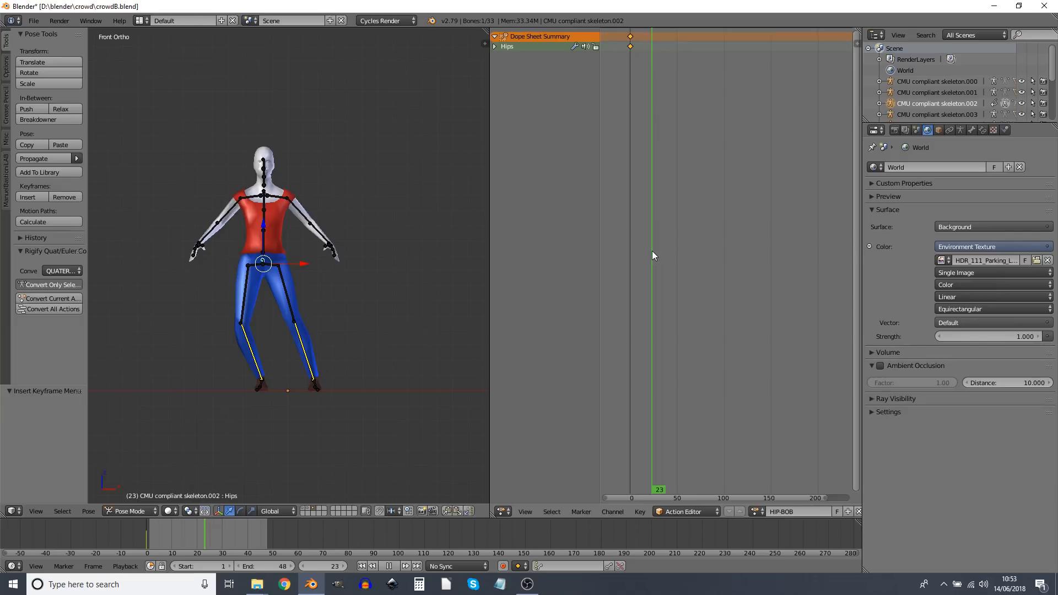
key(alt+a)
key(Right)
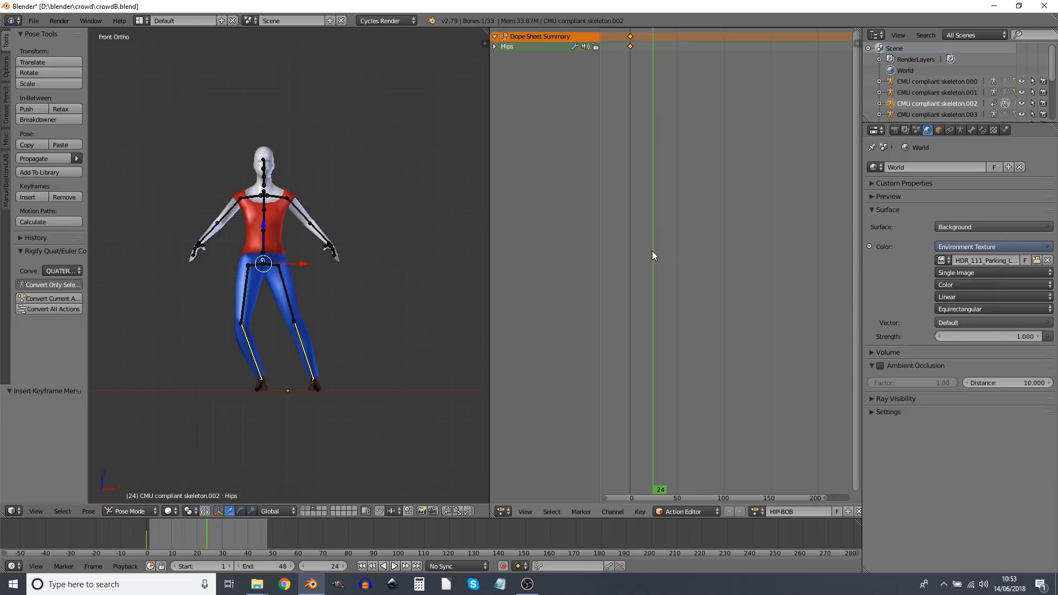
key(i)
click(335, 267)
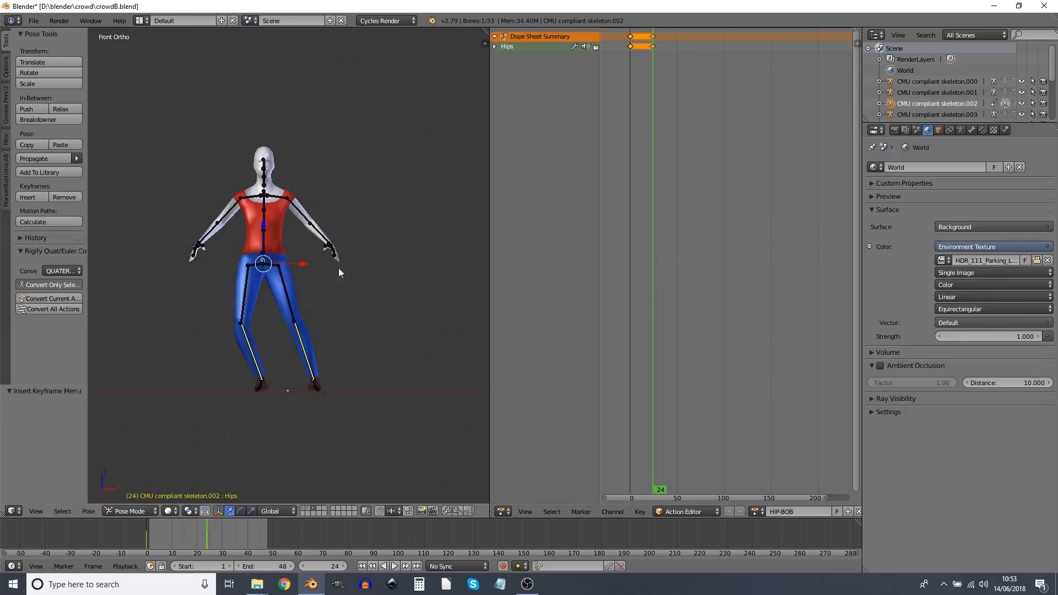
Advance to frame 48 and insert a keyframe with the same hips position to close the loop.
key(alt+a)
key(alt+a)
key(Right)
key(Right)
key(Right)
key(Right)
key(Right)
key(Right)
key(Right)
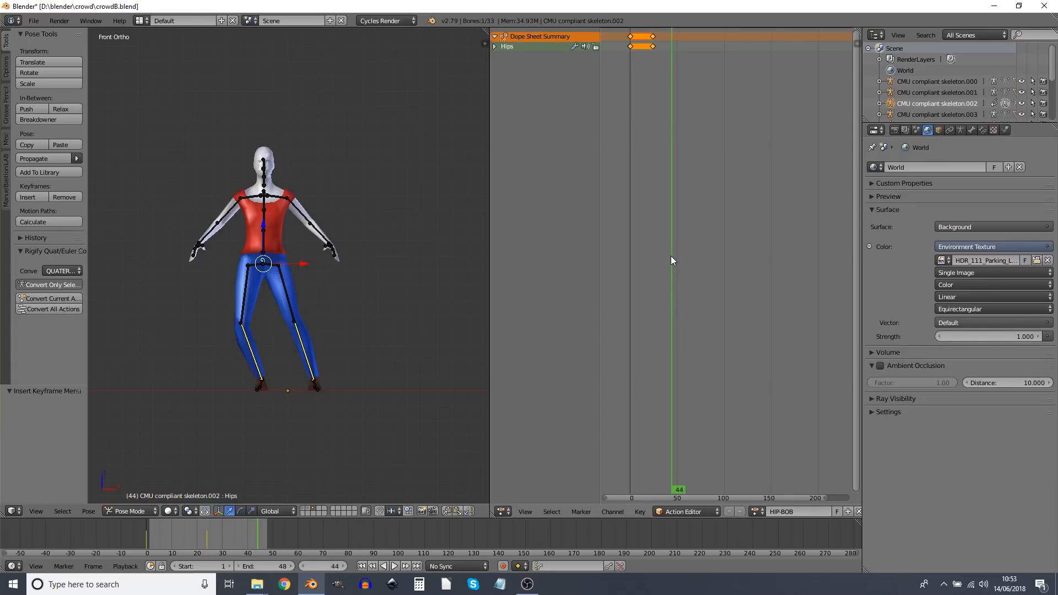
key(Left)
key(Left)
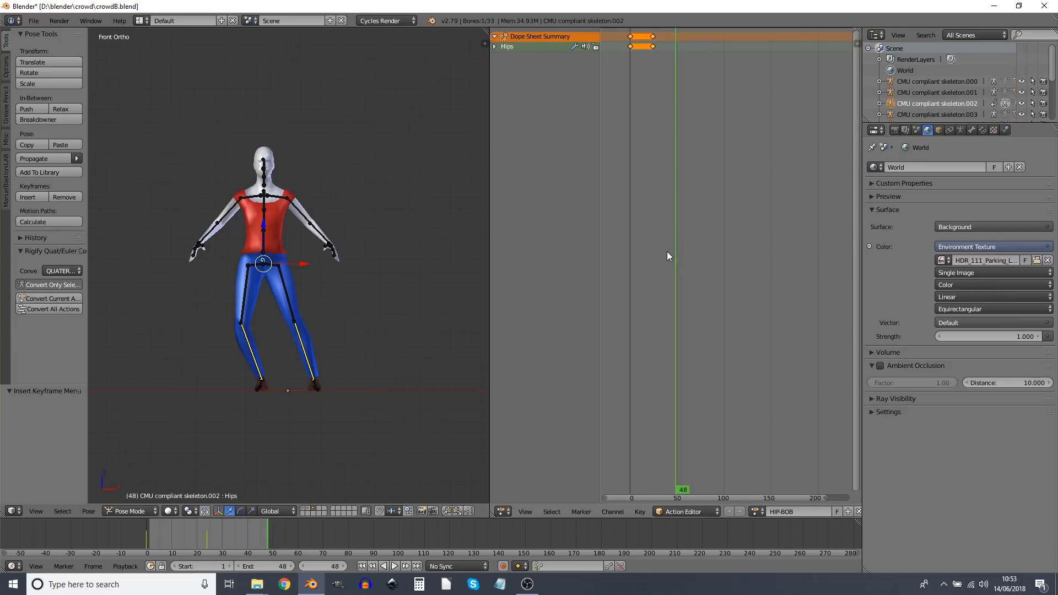
key(i)
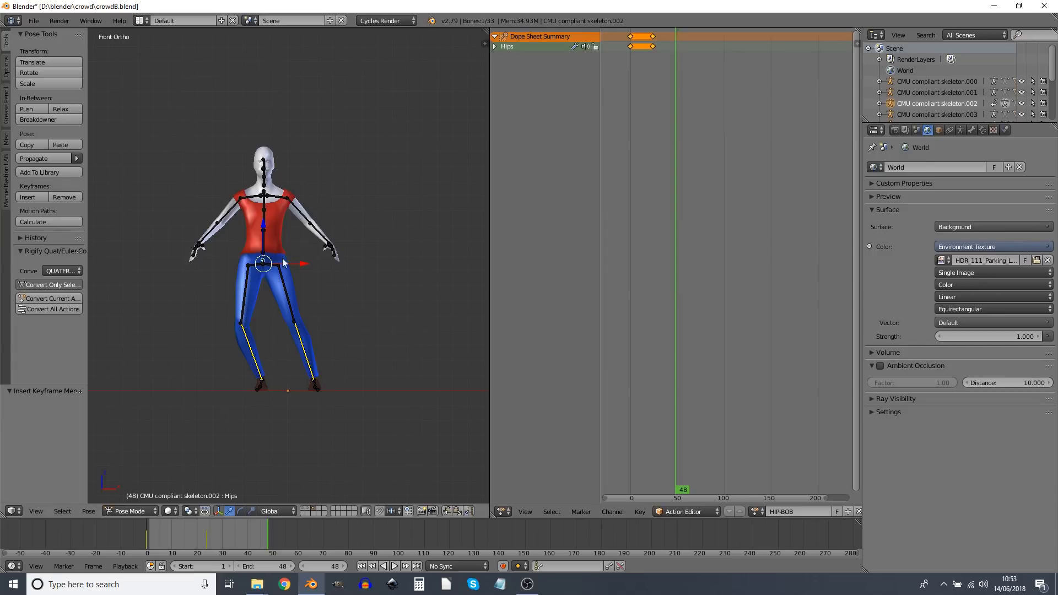
key(i)
click(330, 288)
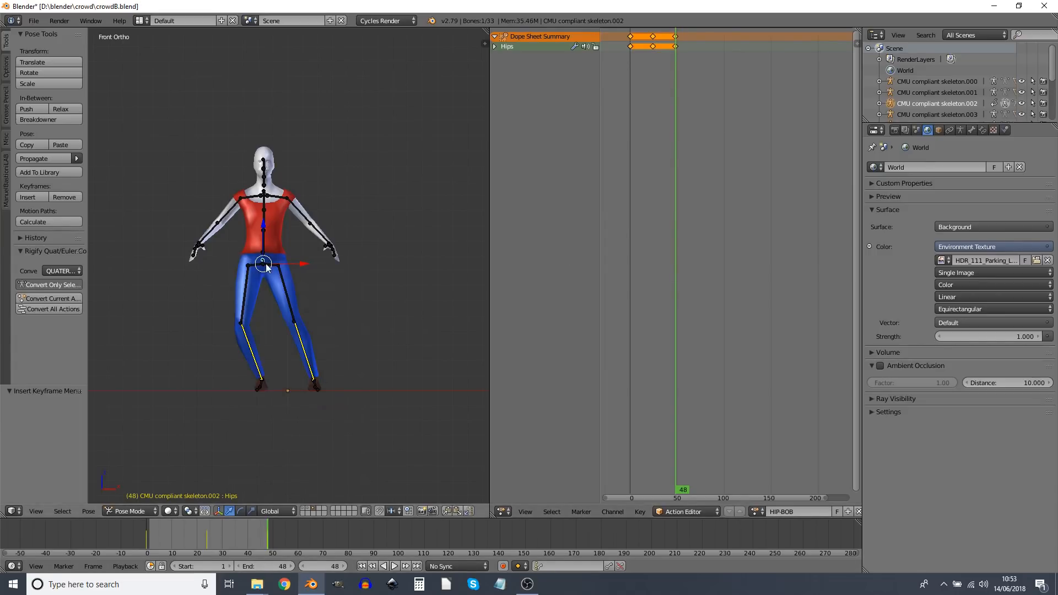
At frame 12, move the Hips bone about 0.30 along X and 0.015 along Z, and keyframe its position.
drag(178, 543, 177, 534)
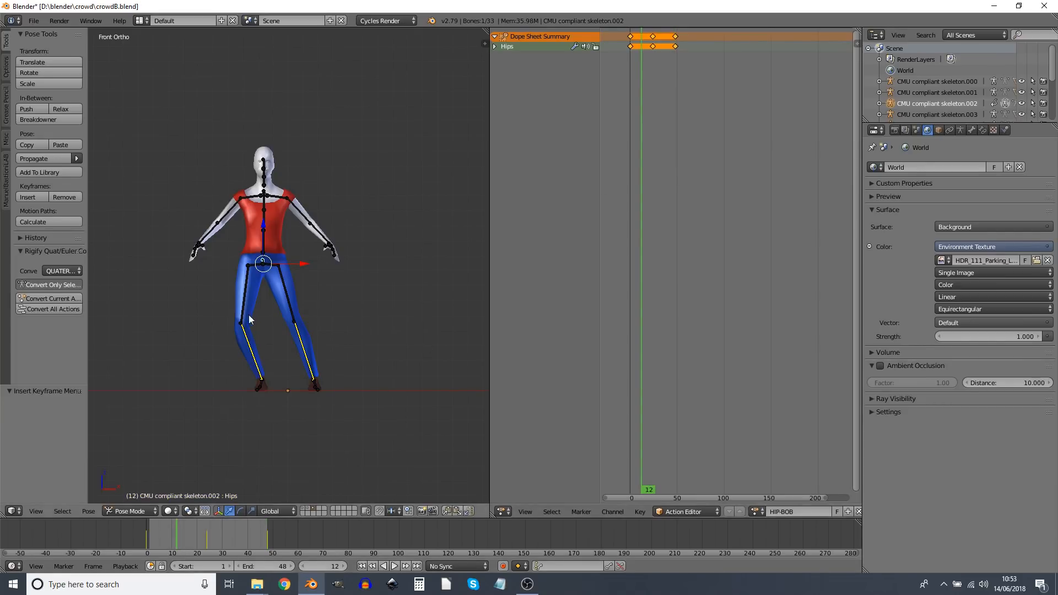
key(g)
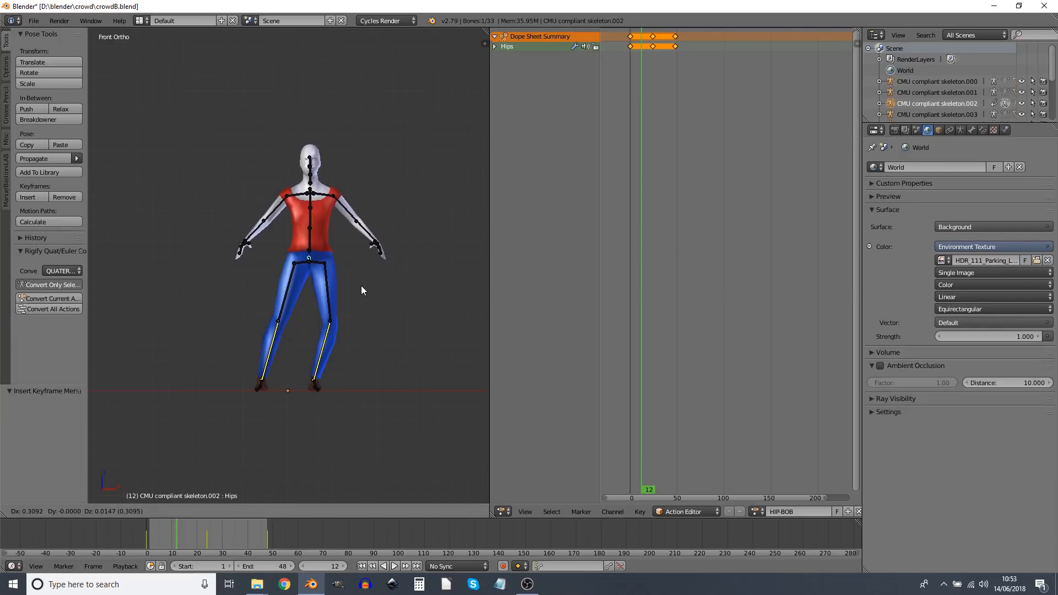
click(360, 288)
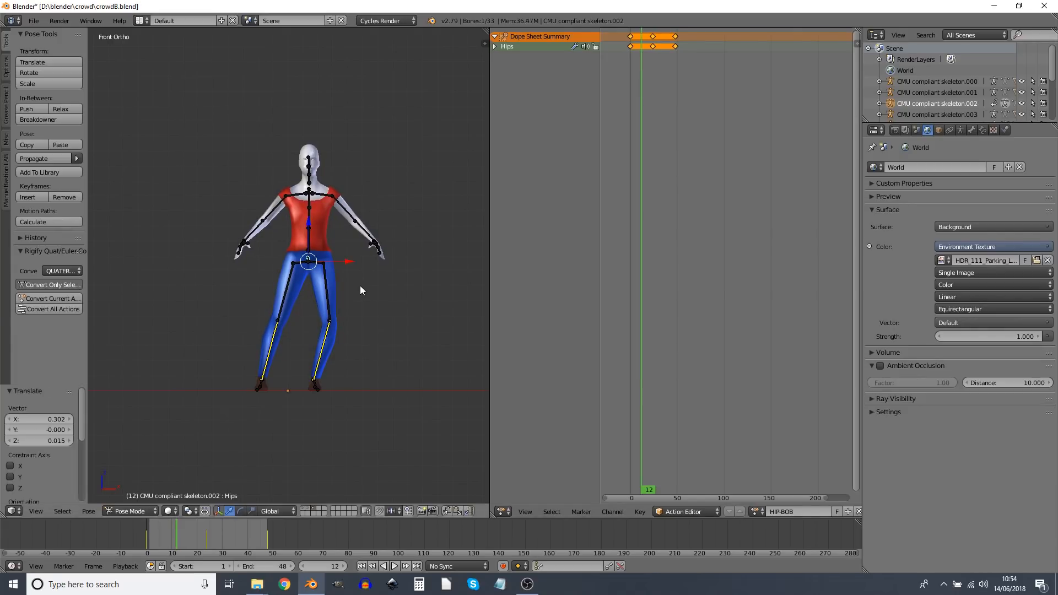
key(i)
click(359, 289)
At frame 36, move the Hips bone about 0.35 along X and -0.022 along Z, and keyframe its position.
key(alt+a)
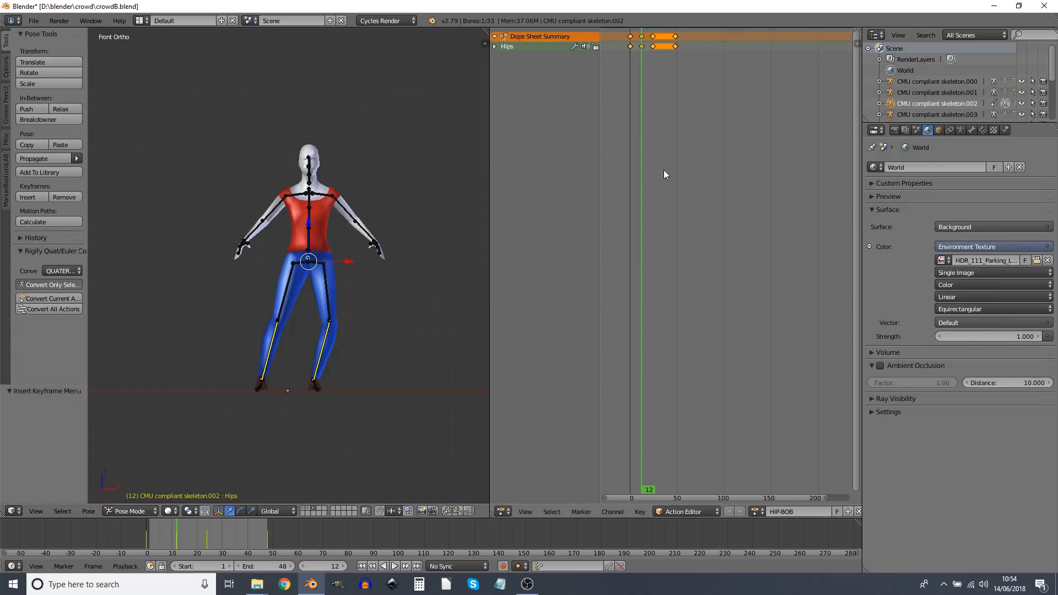
key(alt+a)
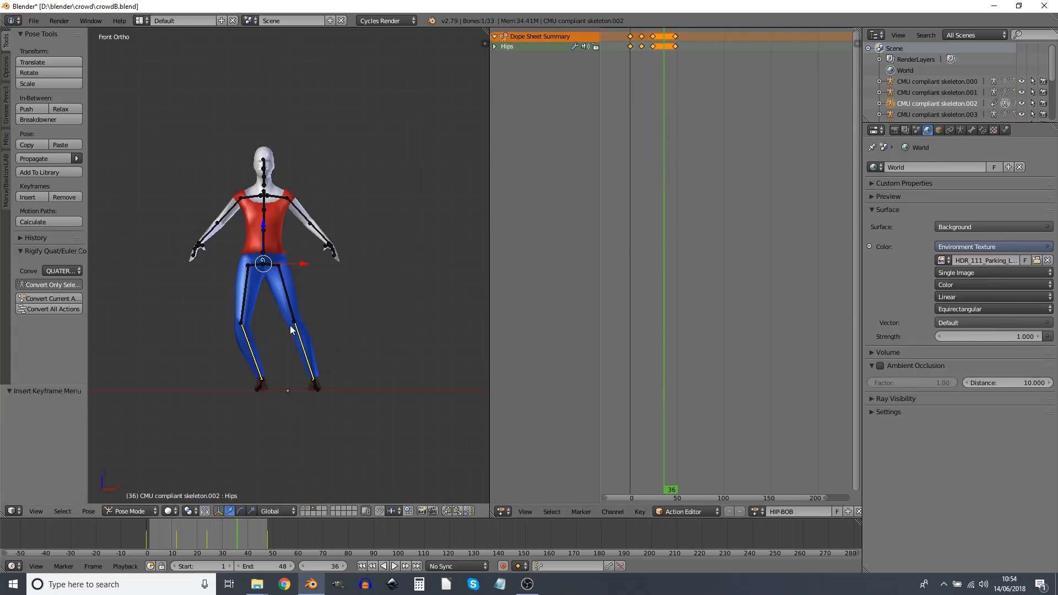
key(g)
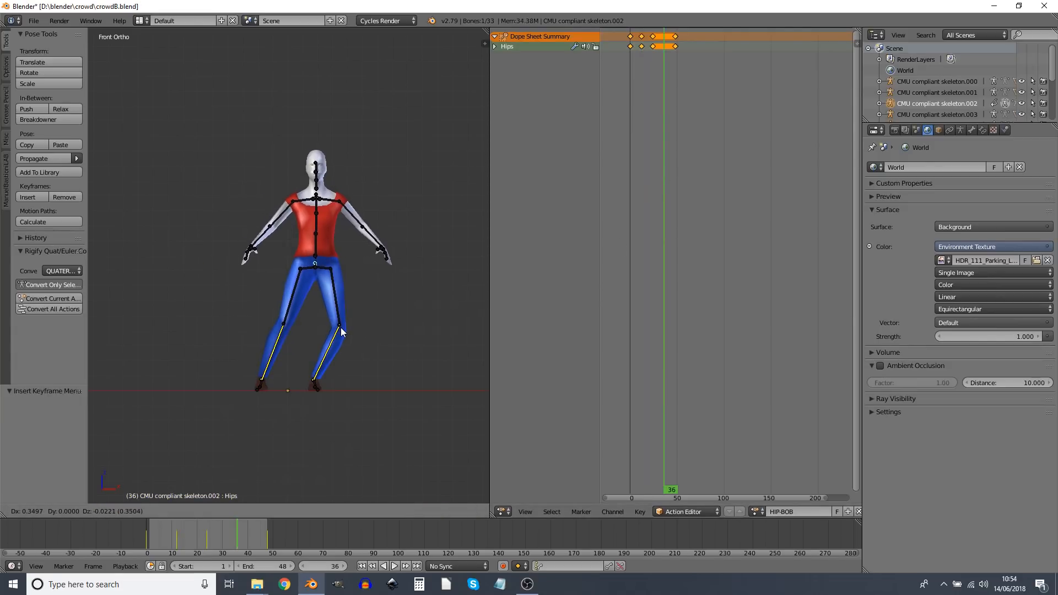
click(341, 329)
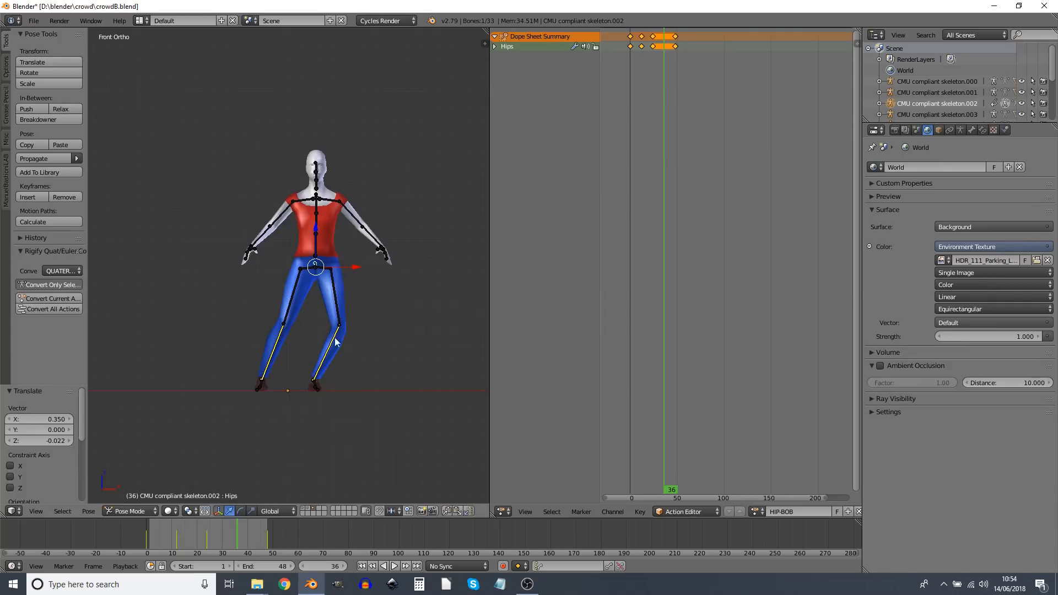
key(i)
click(347, 319)
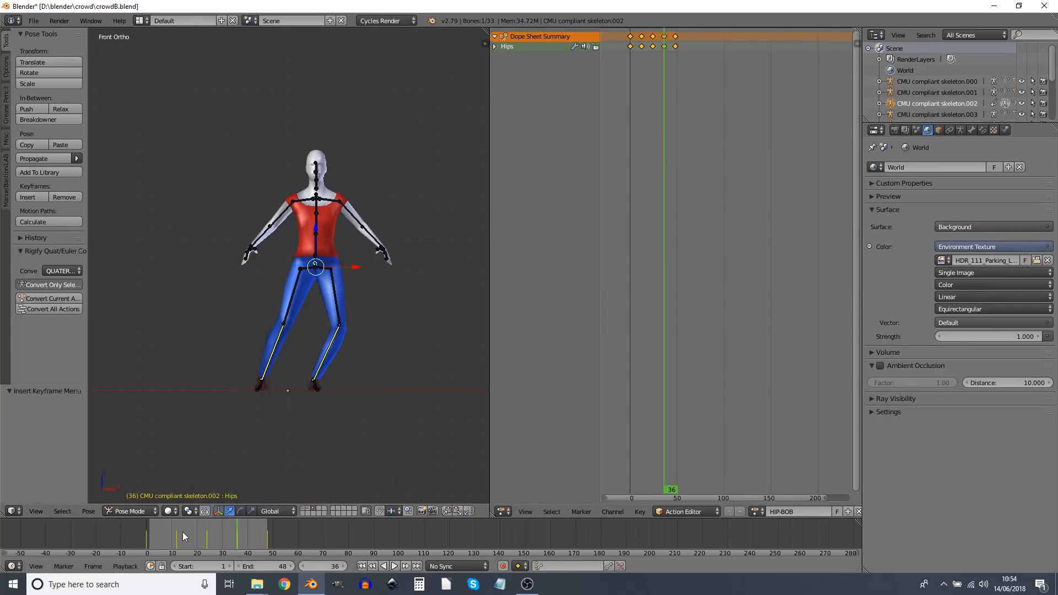
click(164, 538)
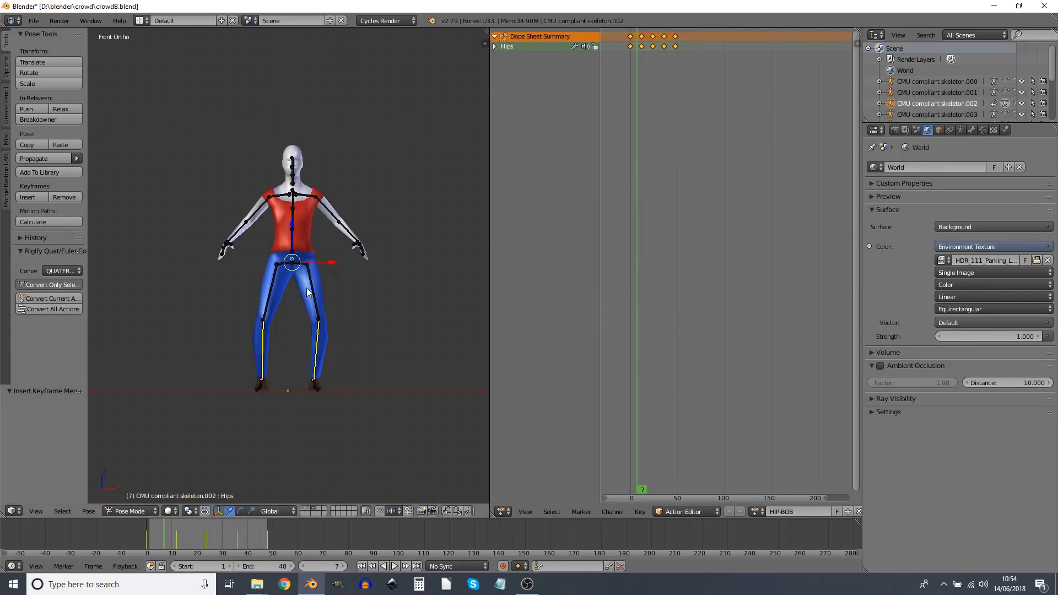
key(g)
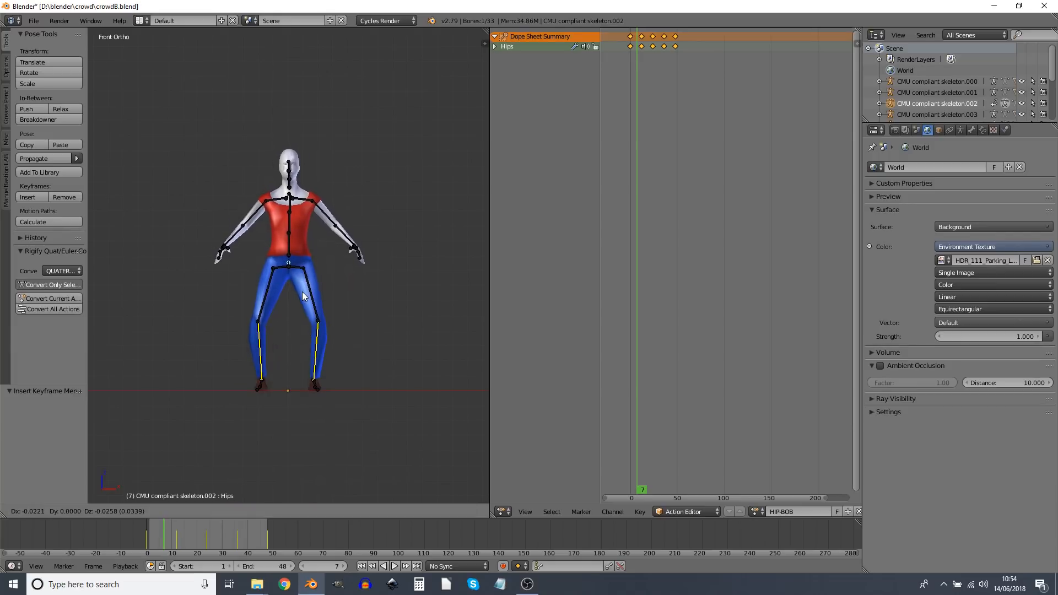
click(302, 295)
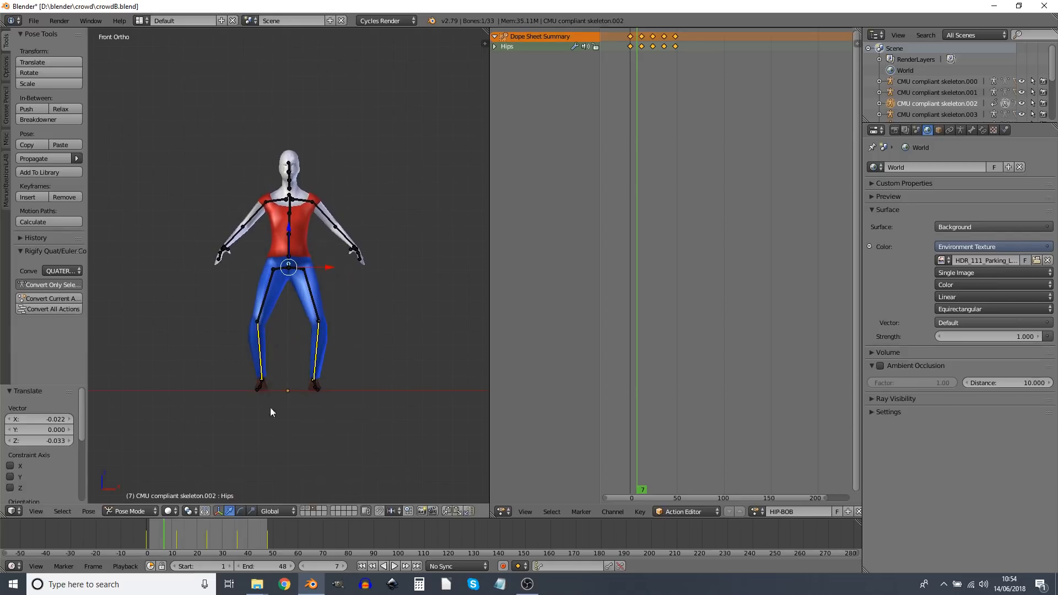
At frame 6, lower the Hips bone about 0.092 along Z and insert a location keyframe.
click(162, 538)
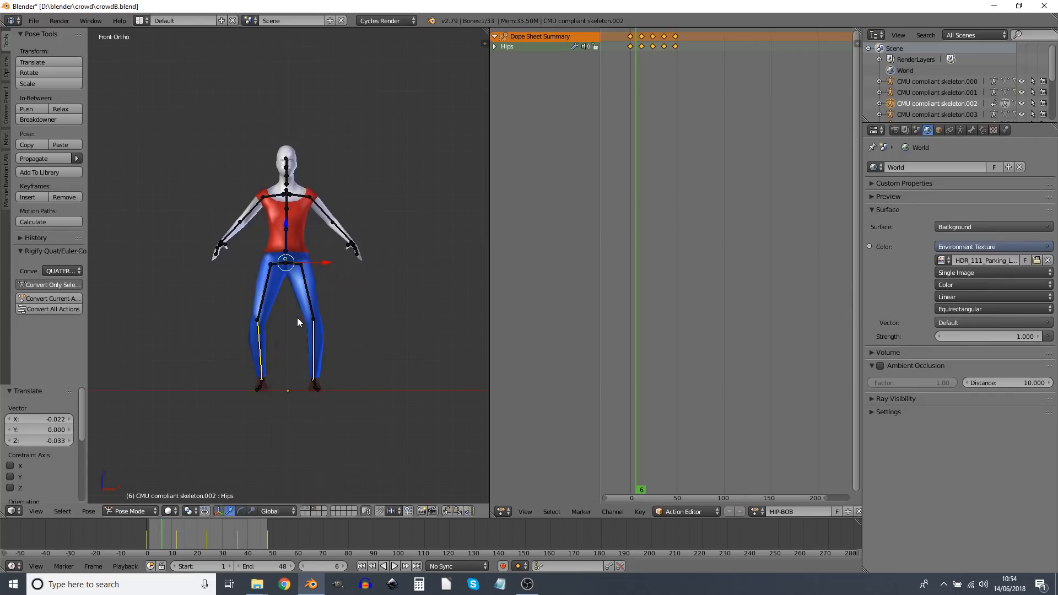
key(i)
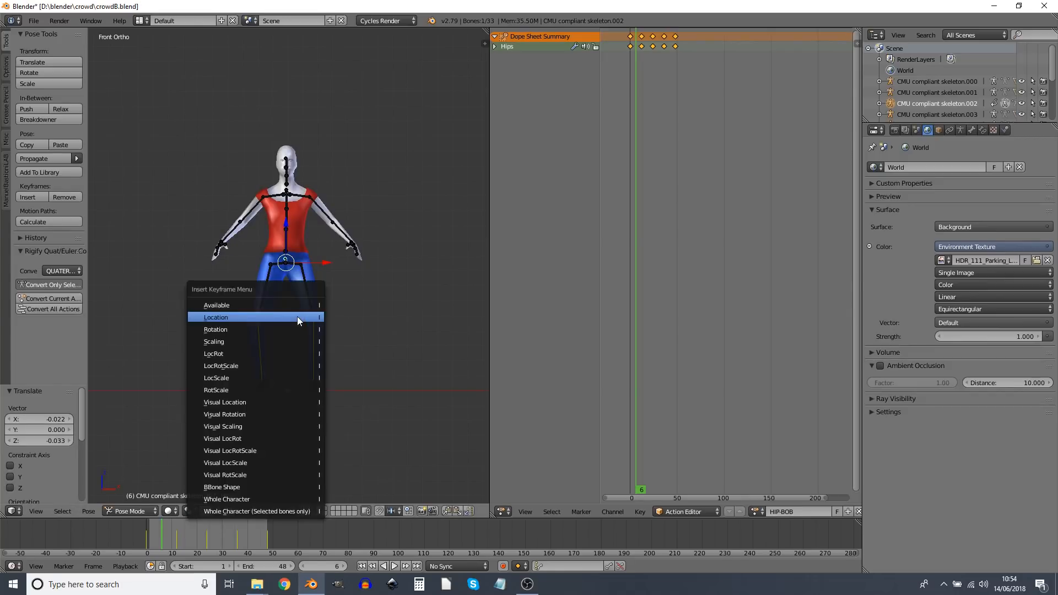
click(293, 316)
click(193, 543)
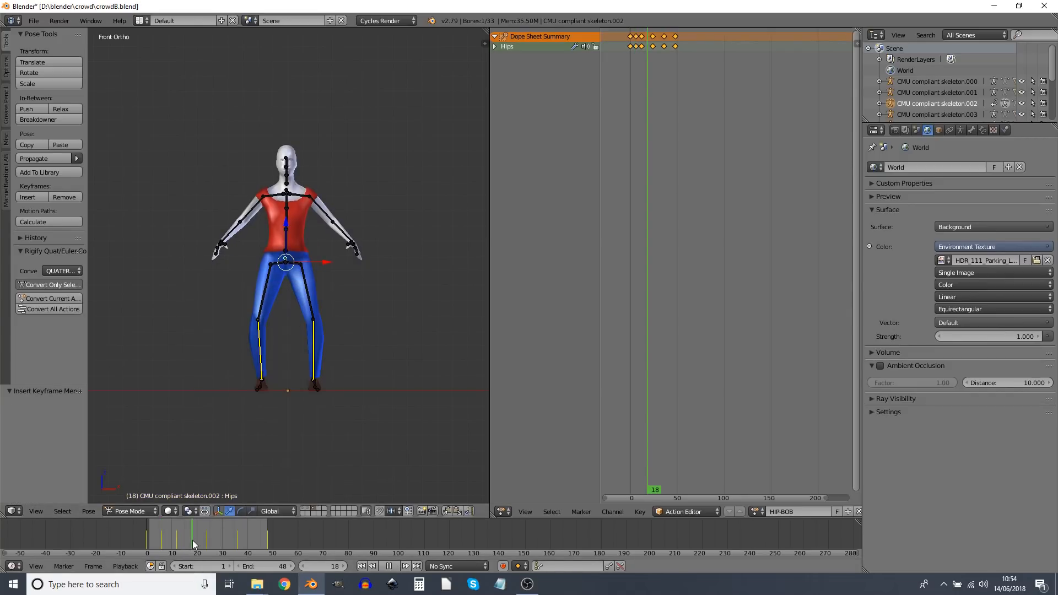
key(ctrl+z)
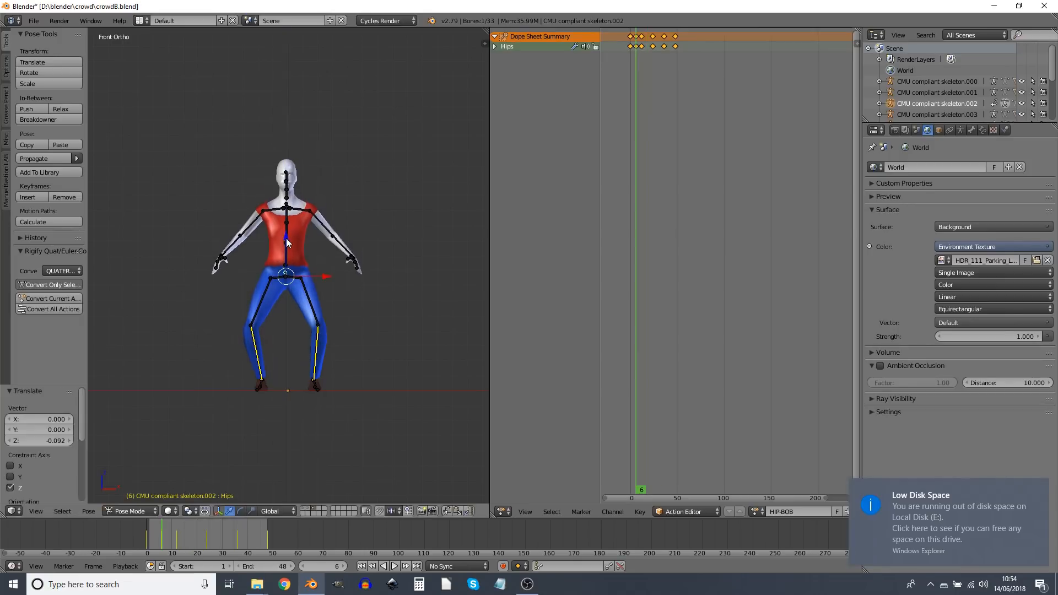
key(i)
click(272, 239)
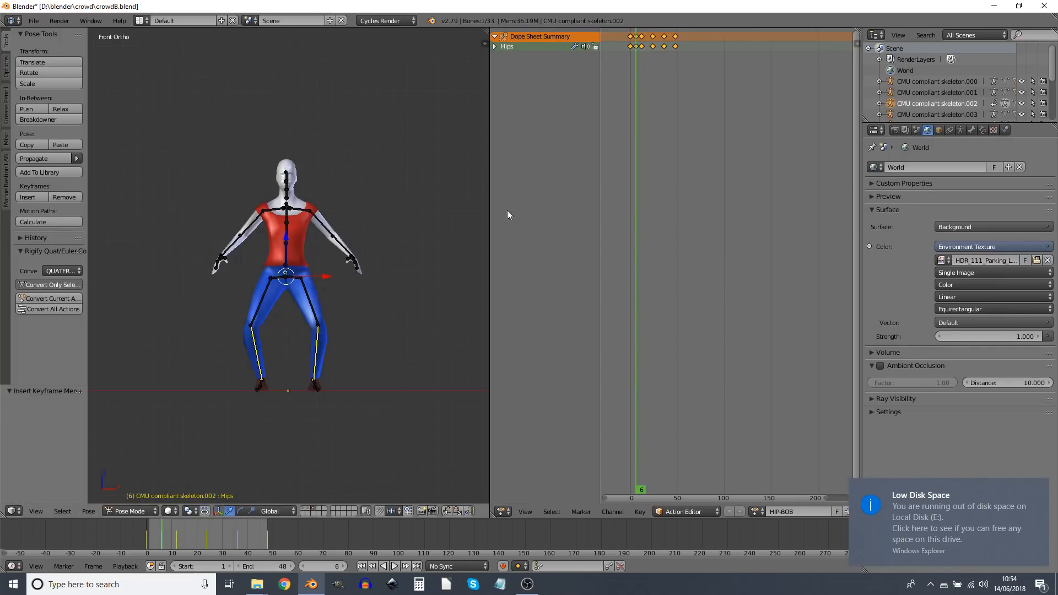
Duplicate the lowered-hips keyframe from frame 6 to frames 18, 30 and 42.
right_click(639, 46)
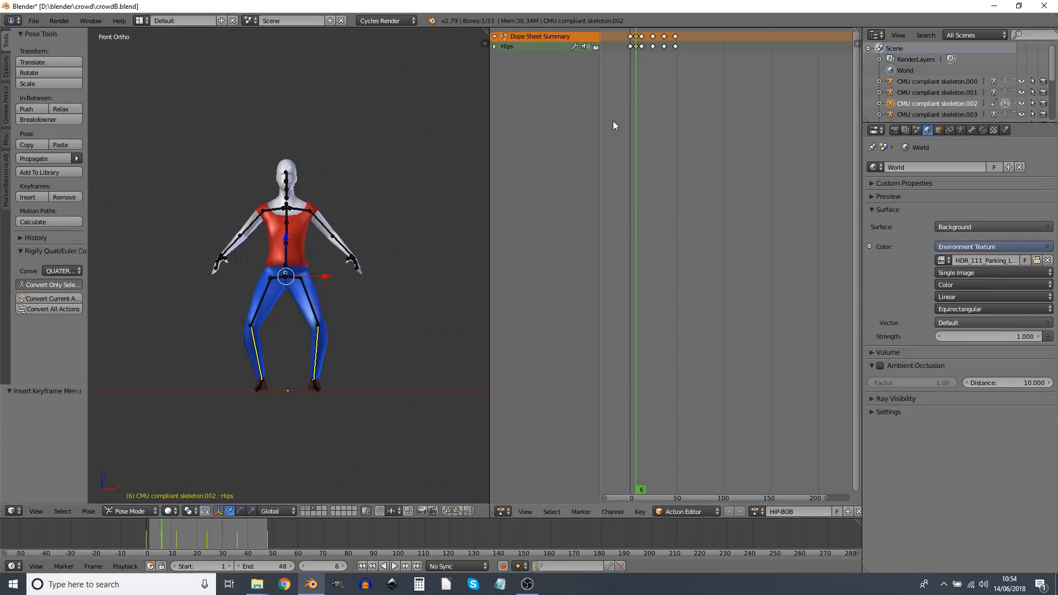
key(shift+d)
click(676, 104)
scroll(683, 108, up, 4)
middle_drag(692, 114, 753, 221)
scroll(769, 200, up, 9)
middle_drag(718, 157, 686, 140)
key(shift+d)
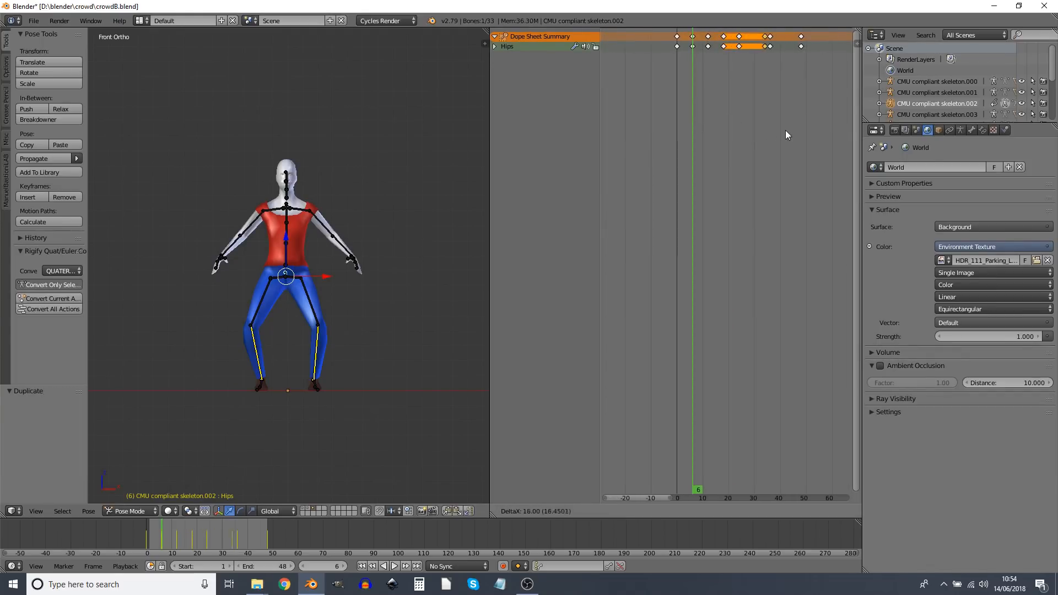
click(769, 130)
key(shift+d)
click(801, 130)
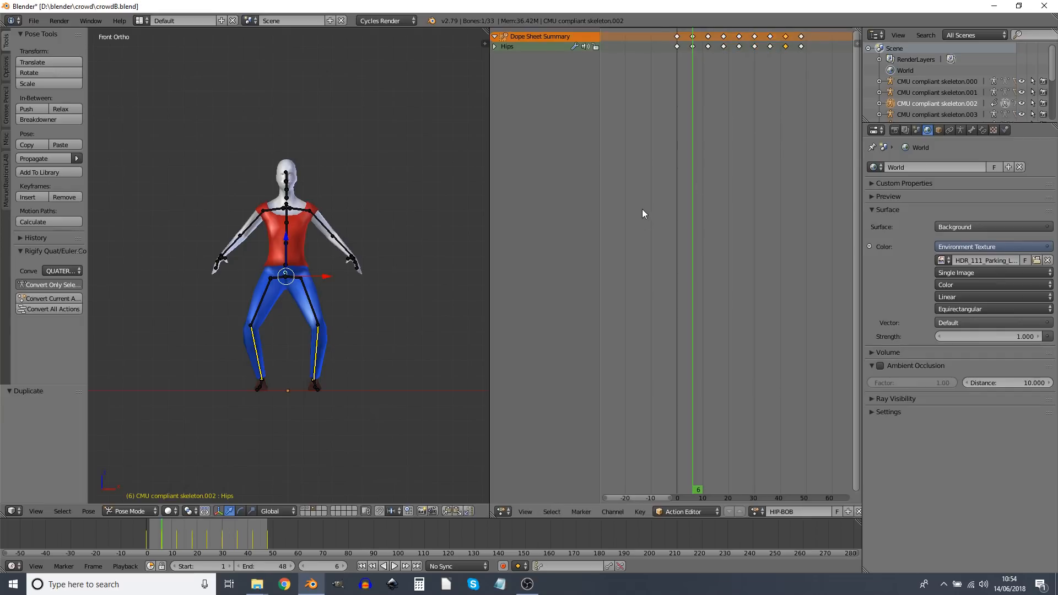
Play the HIP-BOB animation from frame 0 to check the up-and-down motion.
key(Down)
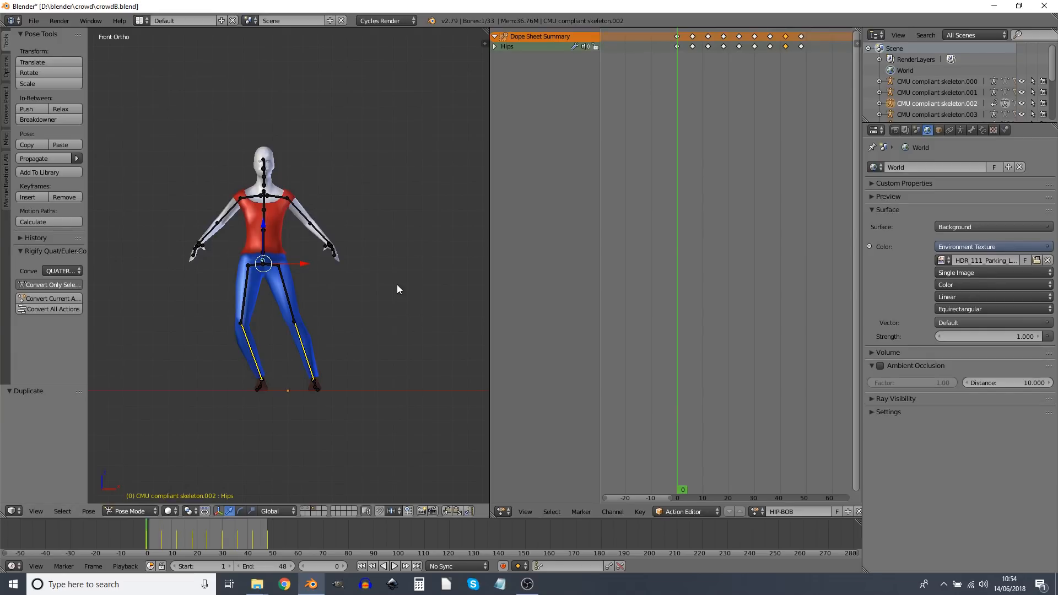
key(alt+a)
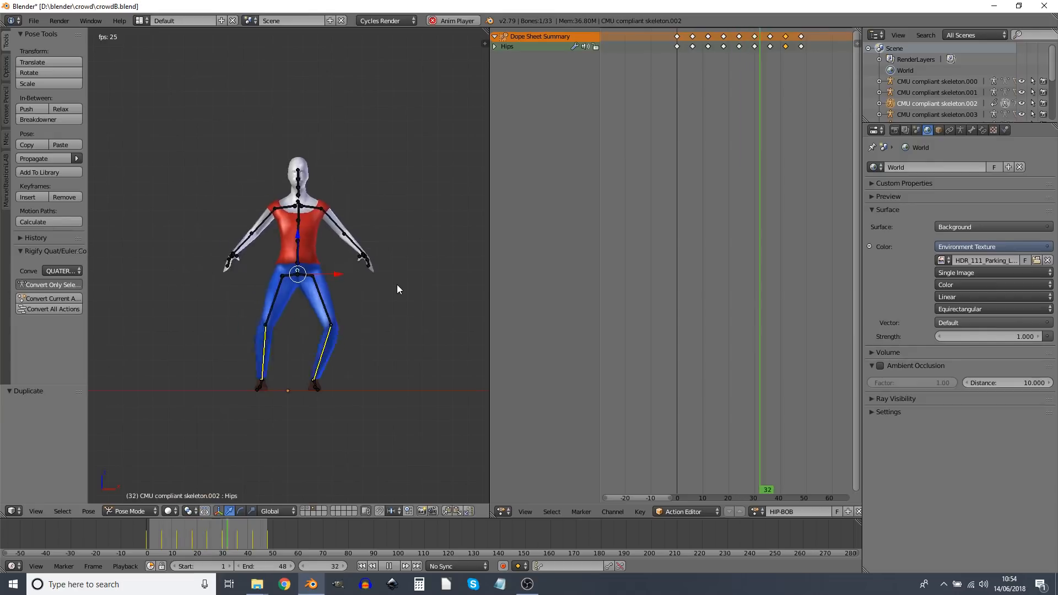
key(Escape)
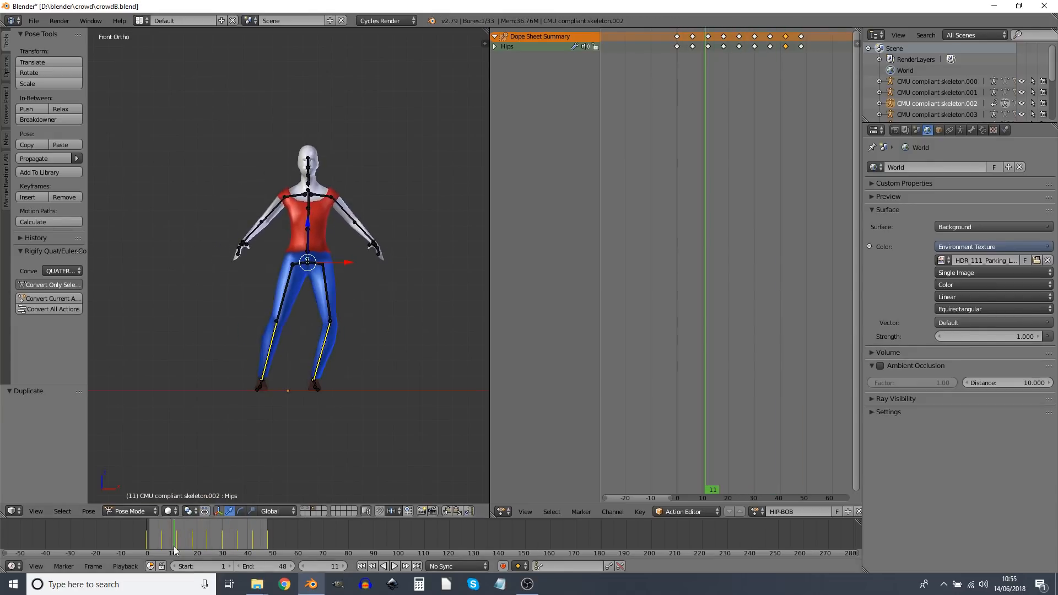
Set the playback start frame to 0, play the loop, and compare the poses at frames 48 and 0.
click(150, 538)
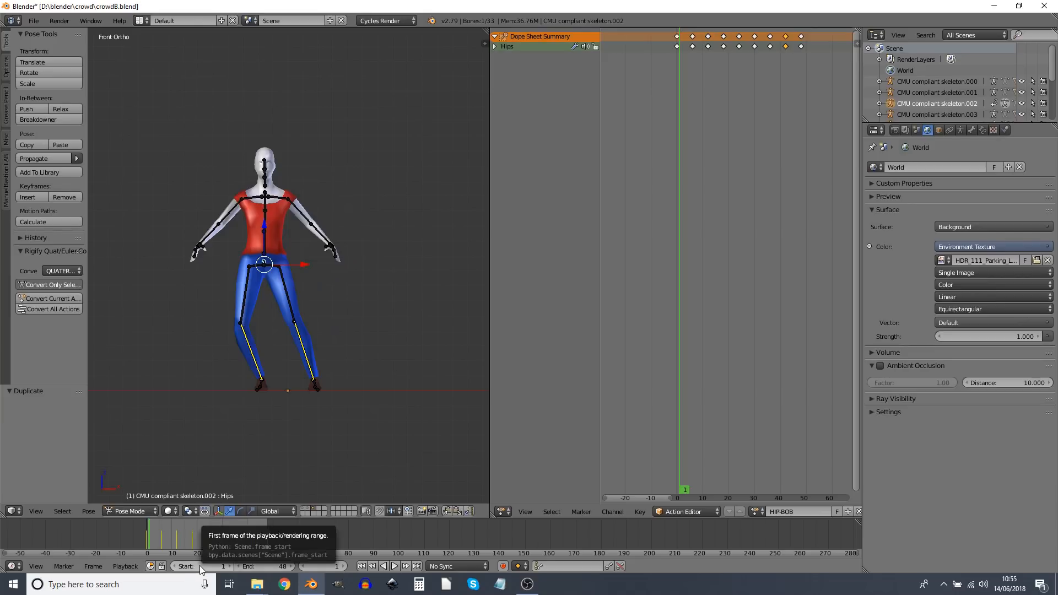
click(141, 537)
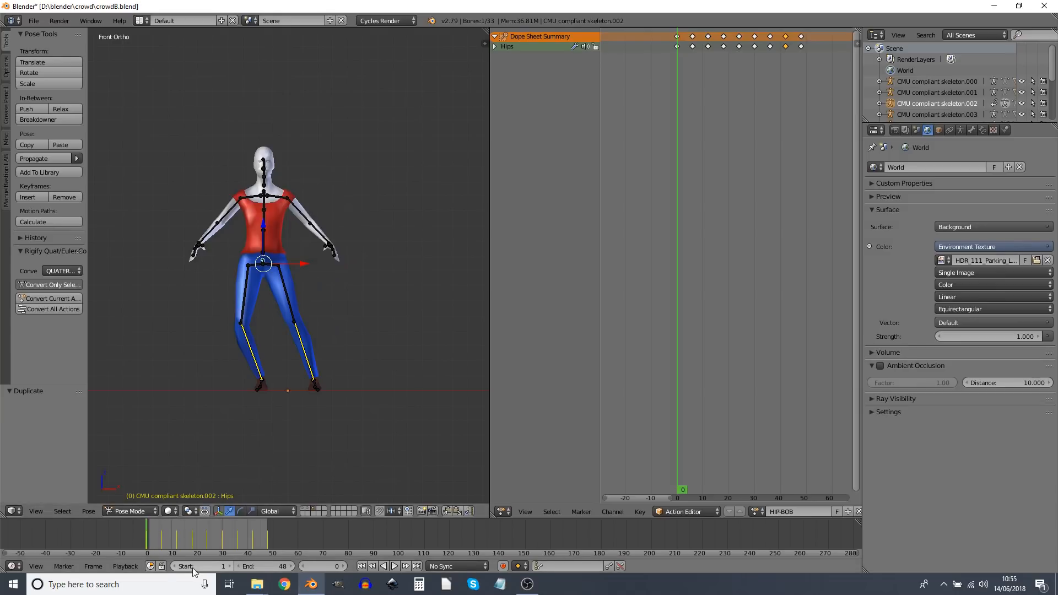
click(174, 566)
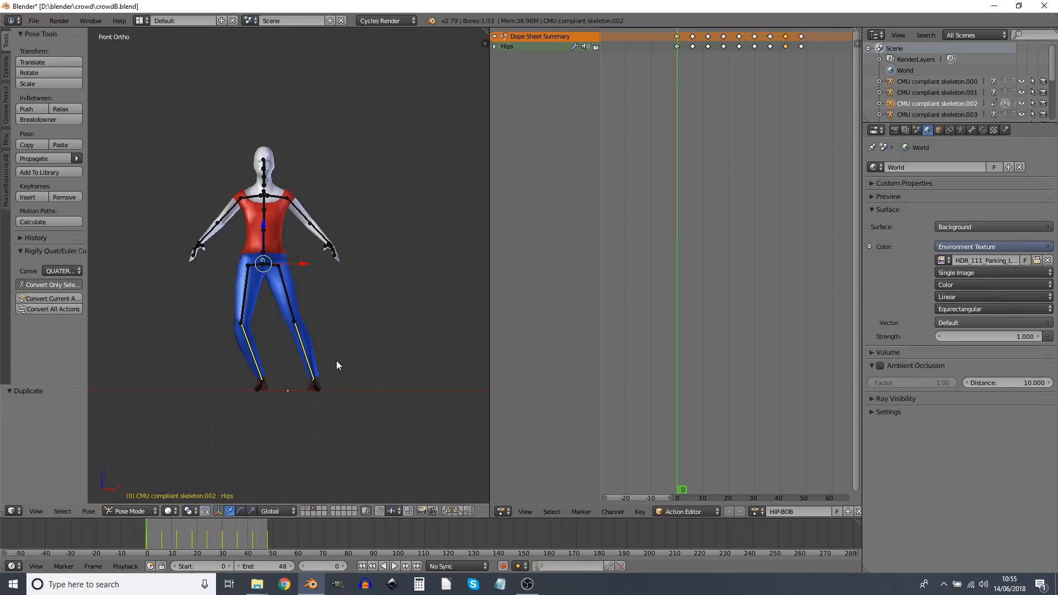
key(alt+a)
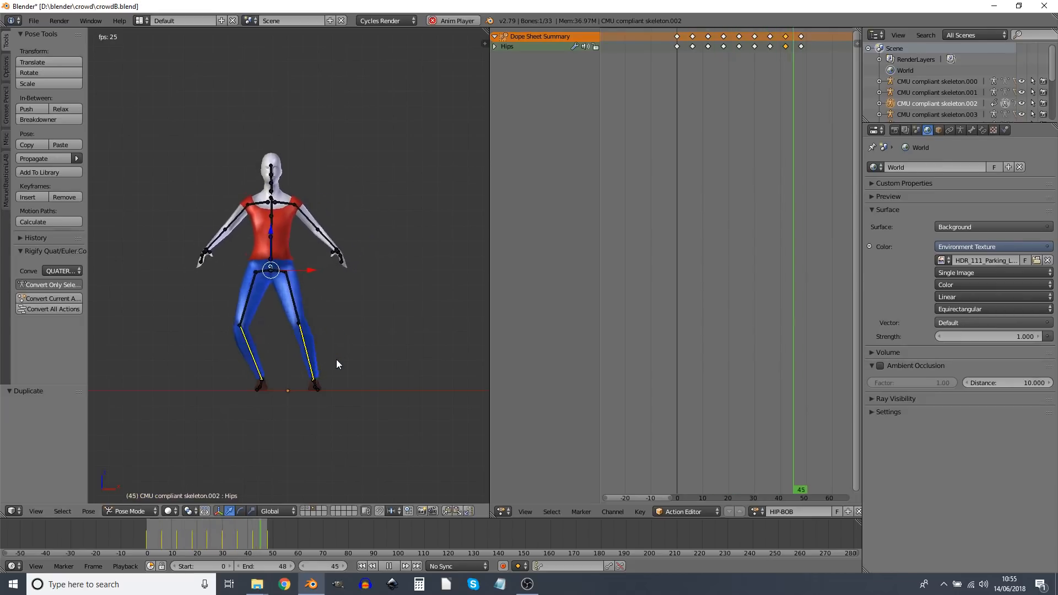
key(alt+a)
click(417, 566)
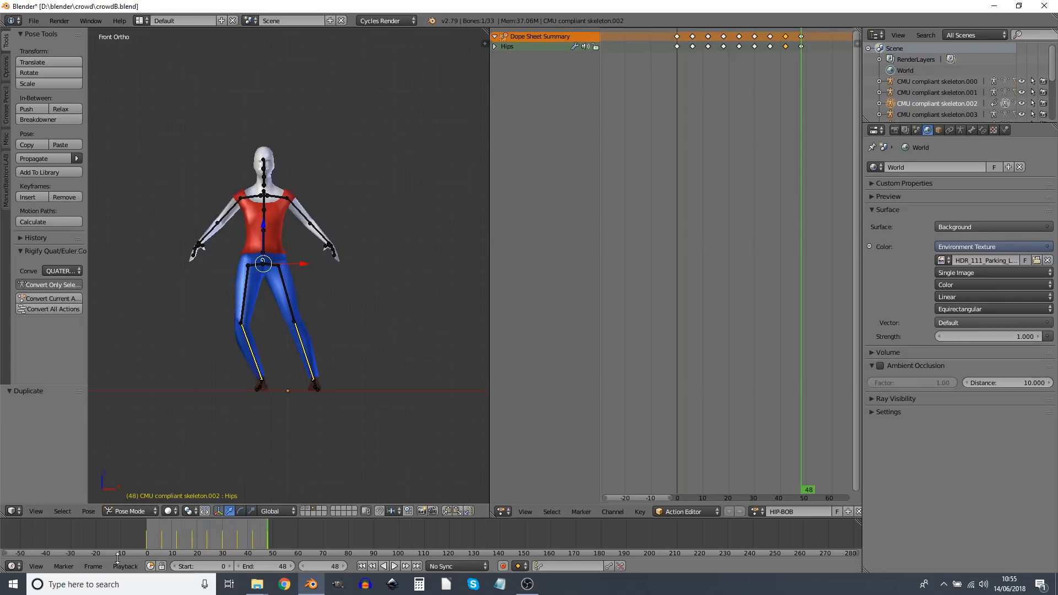
drag(150, 532, 144, 532)
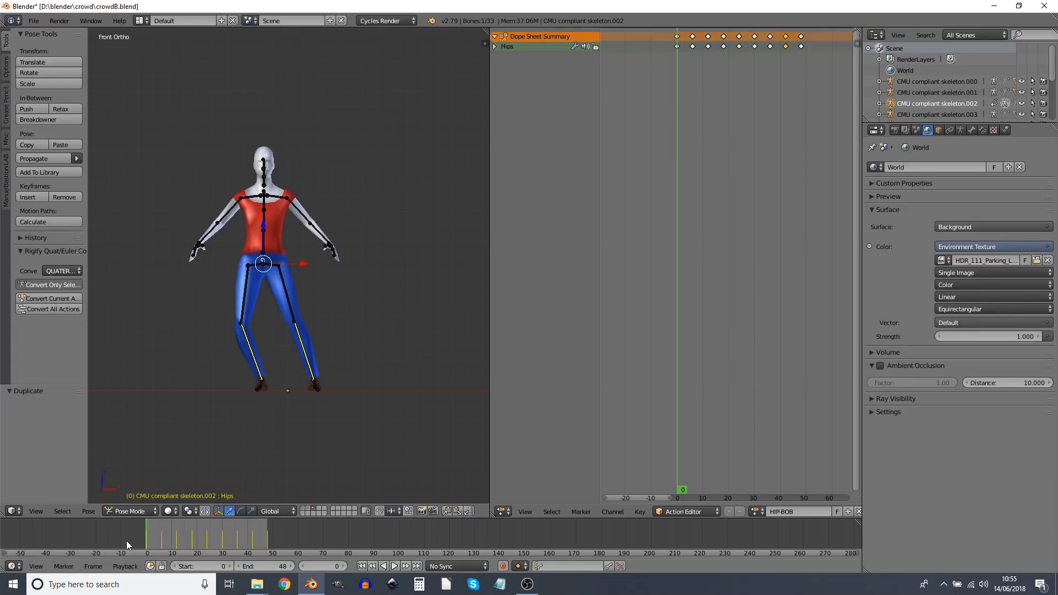
Set the playback start frame to 1 and play the HIP-BOB loop again.
click(230, 566)
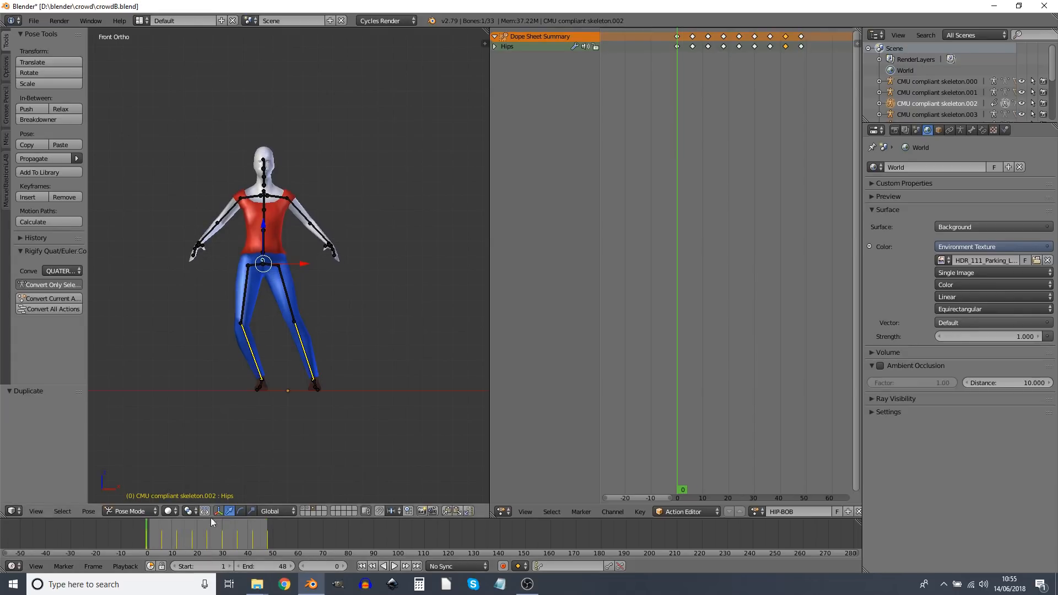
mouse_move(147, 537)
mouse_down()
mouse_move(266, 545)
mouse_move(142, 542)
mouse_up()
key(alt+a)
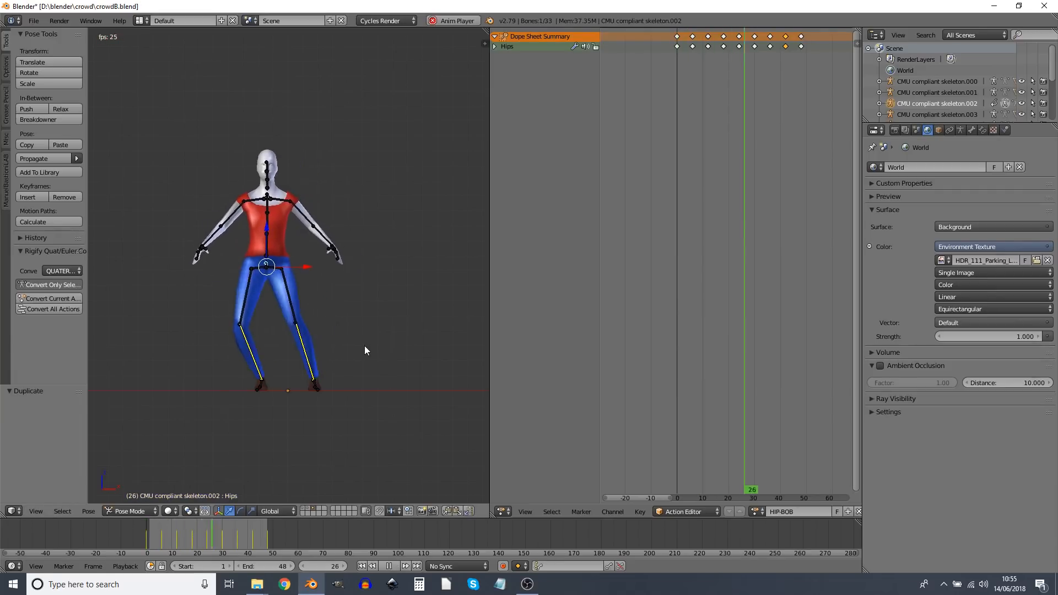
key(Escape)
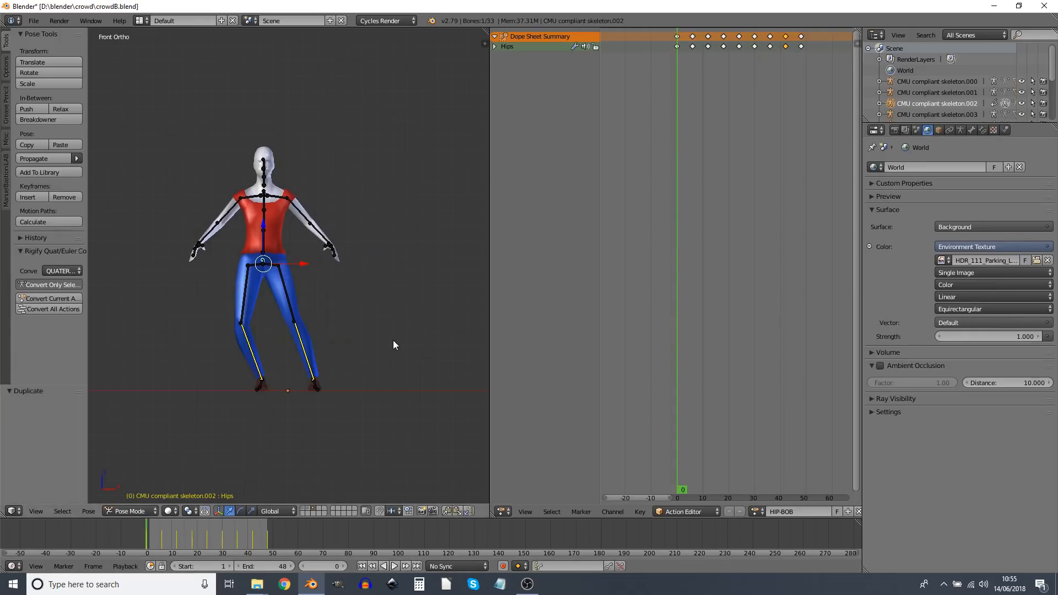
Create a new action from HIP-BOB and name it HIP-swing.
scroll(795, 511, down, 3)
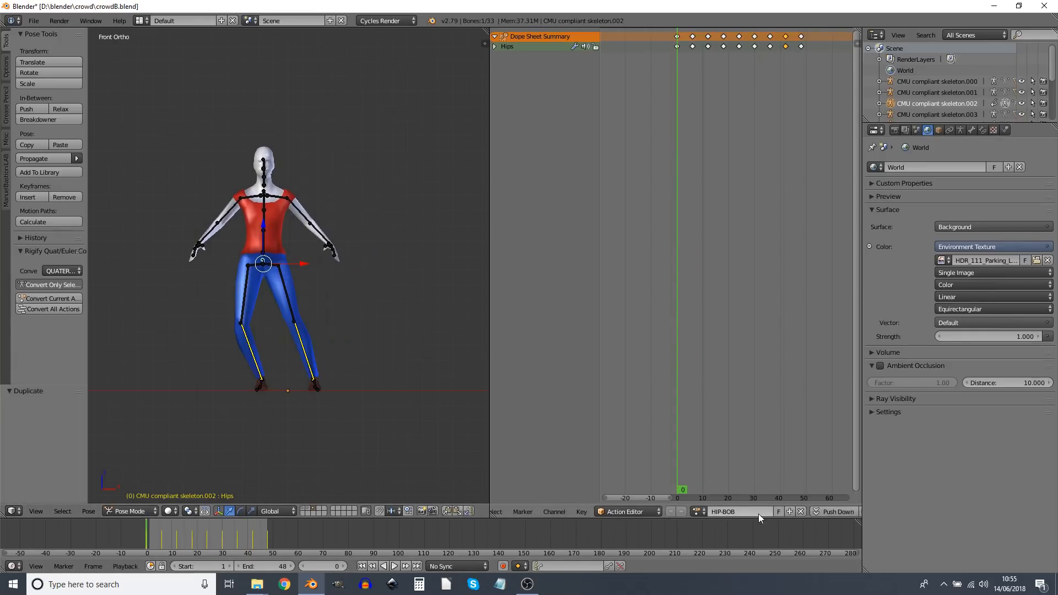
click(789, 511)
click(749, 512)
drag(722, 512, 783, 512)
text(swing)
key(Return)
Enable the fake user on both the HIP-BOB and HIP-swing actions, finishing with HIP-swing active.
click(695, 513)
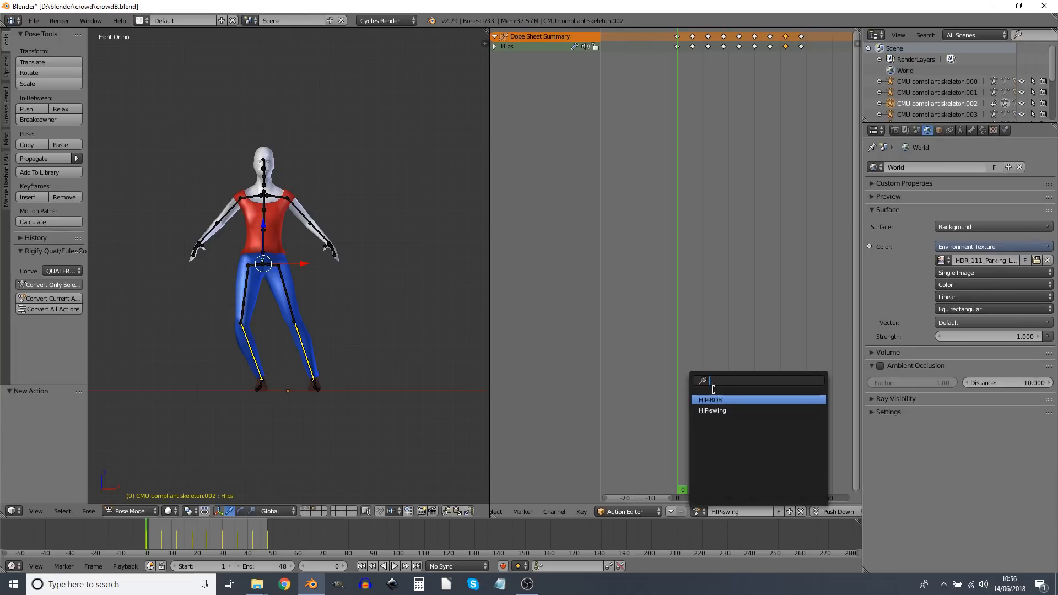
click(695, 512)
click(716, 401)
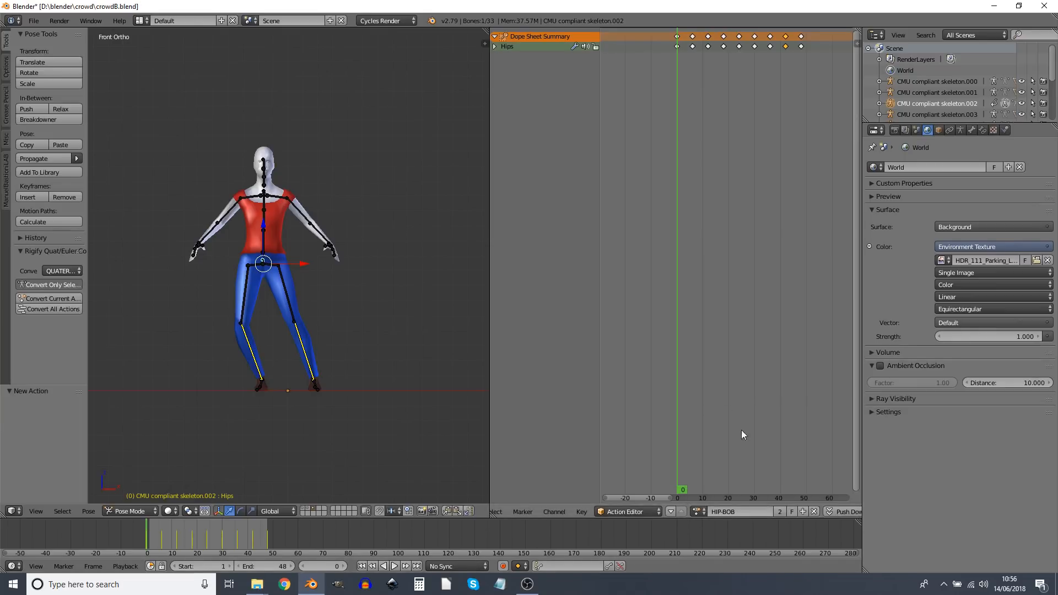
click(792, 512)
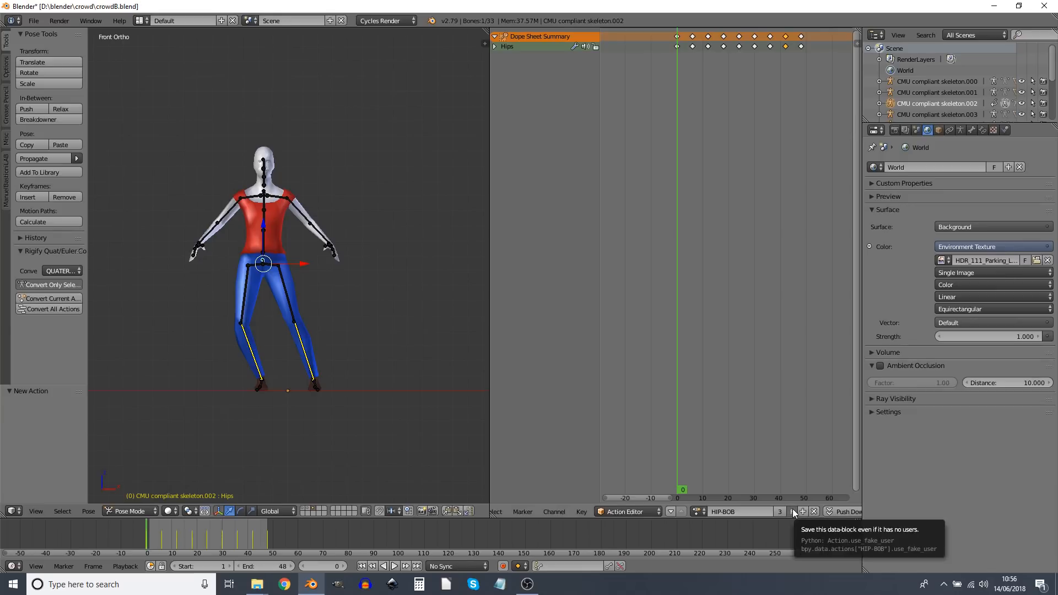
click(697, 510)
click(718, 413)
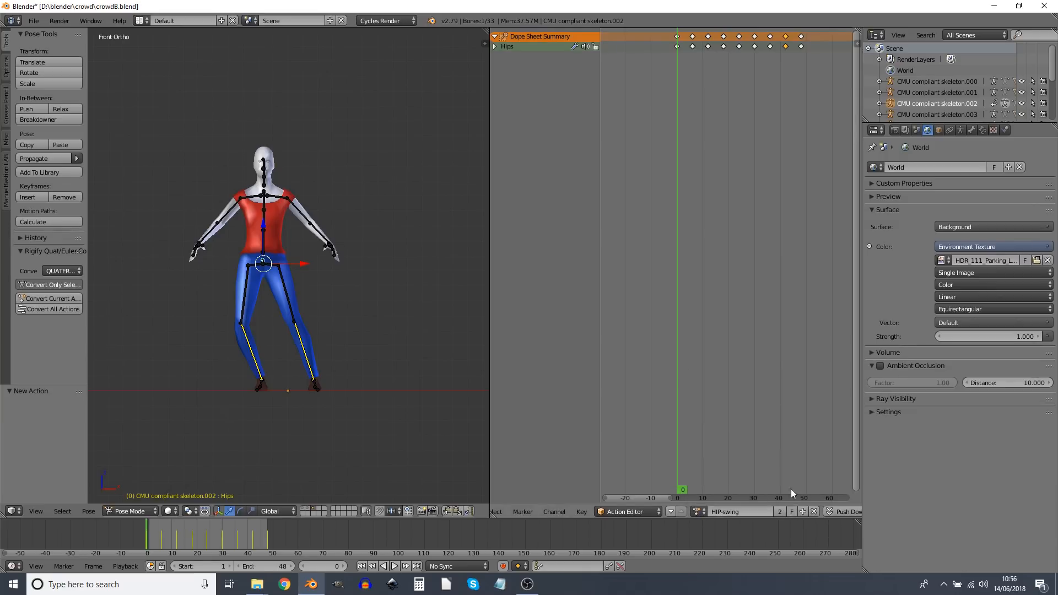
click(790, 512)
Delete all keyframes after frame 24 from the HIP-swing action.
key(a)
key(b)
drag(751, 30, 808, 71)
key(x)
click(807, 72)
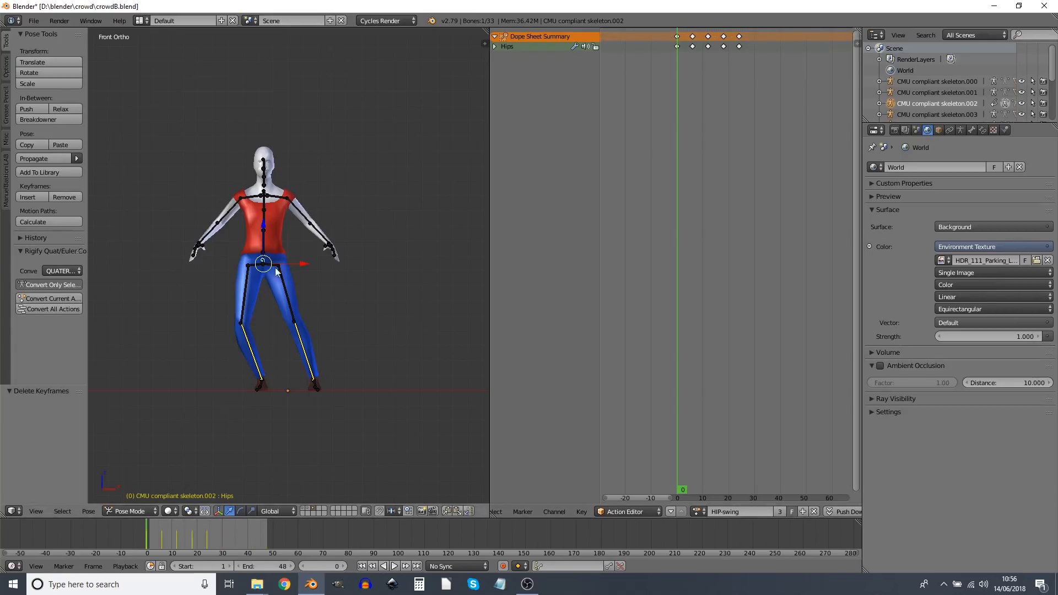
At frame 0, rotate the Hips bone about 14.1° and shift it about -0.015 along X and 0.011 along Z.
key(r)
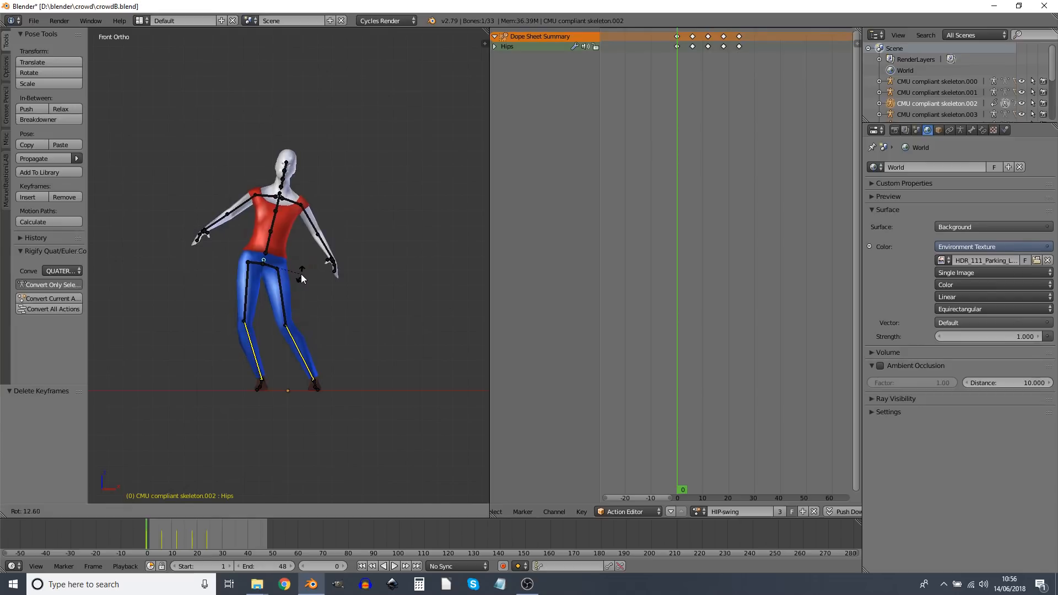
click(300, 276)
key(g)
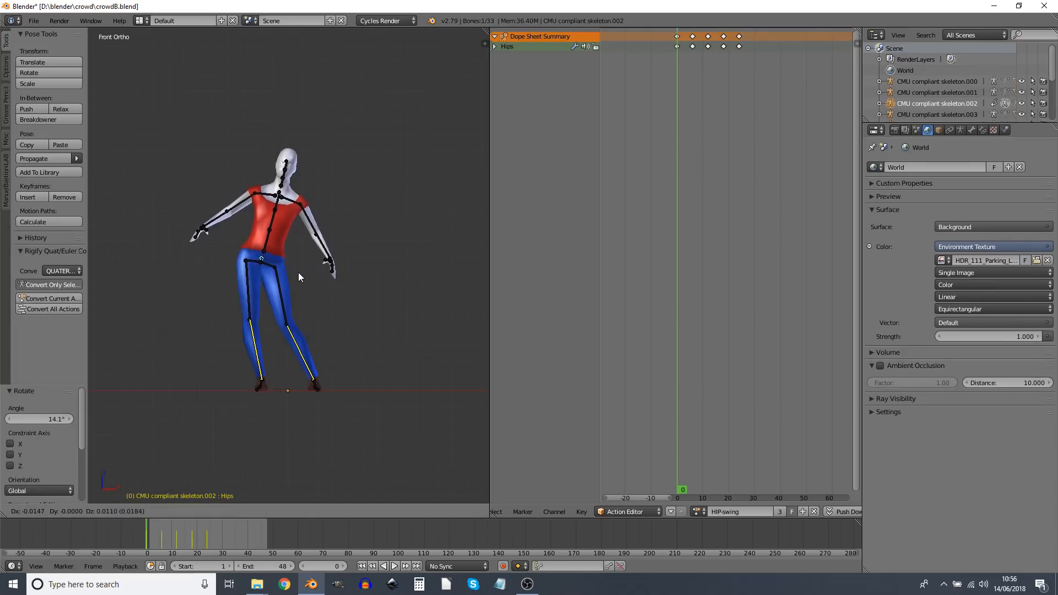
click(299, 273)
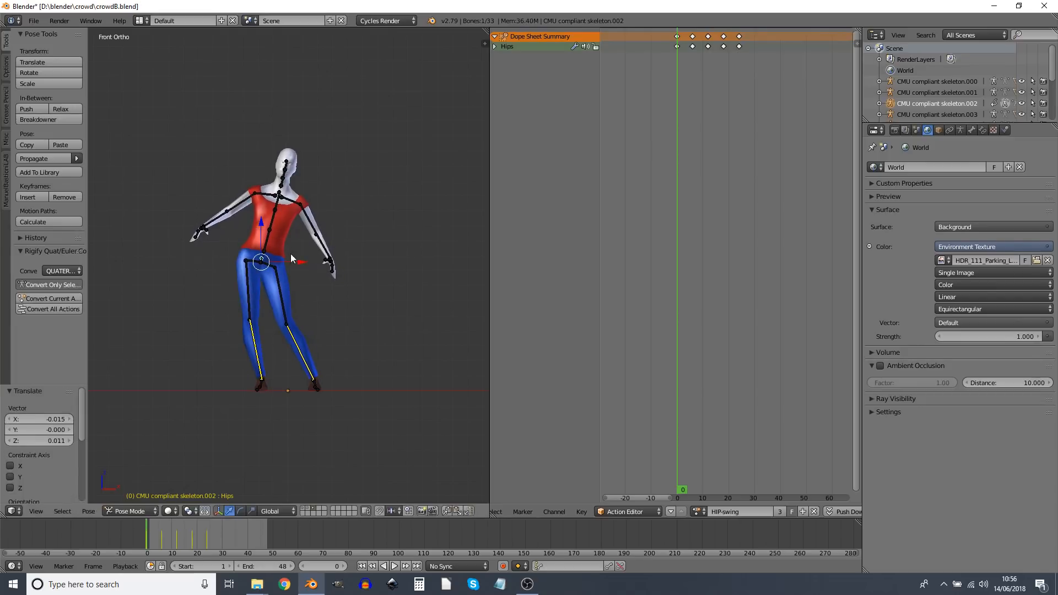
Rotate the Spine bone about -9.21° to counter the tilt of the hips.
right_click(273, 222)
key(r)
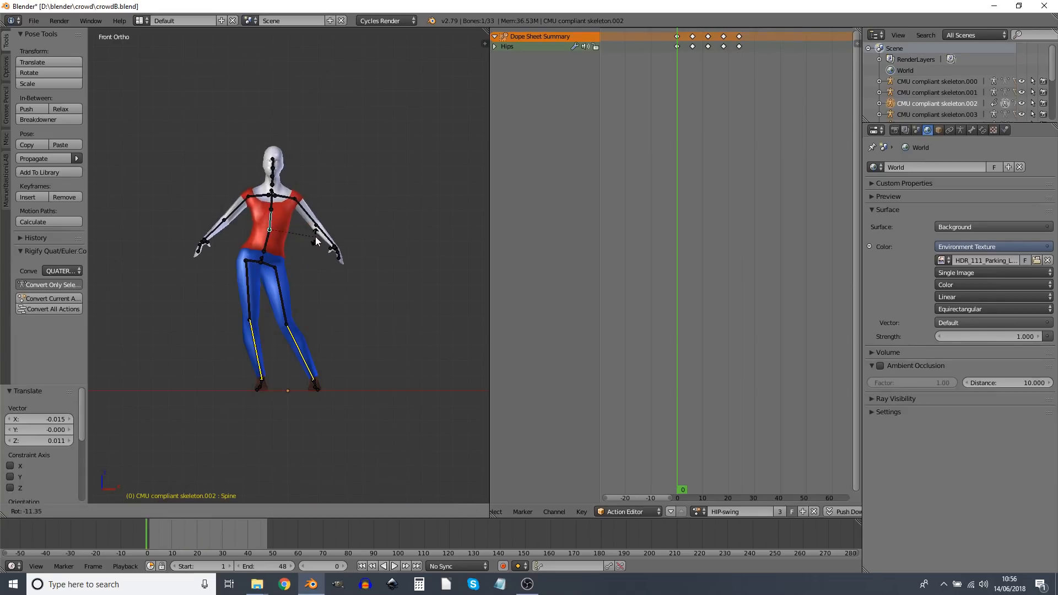
click(284, 227)
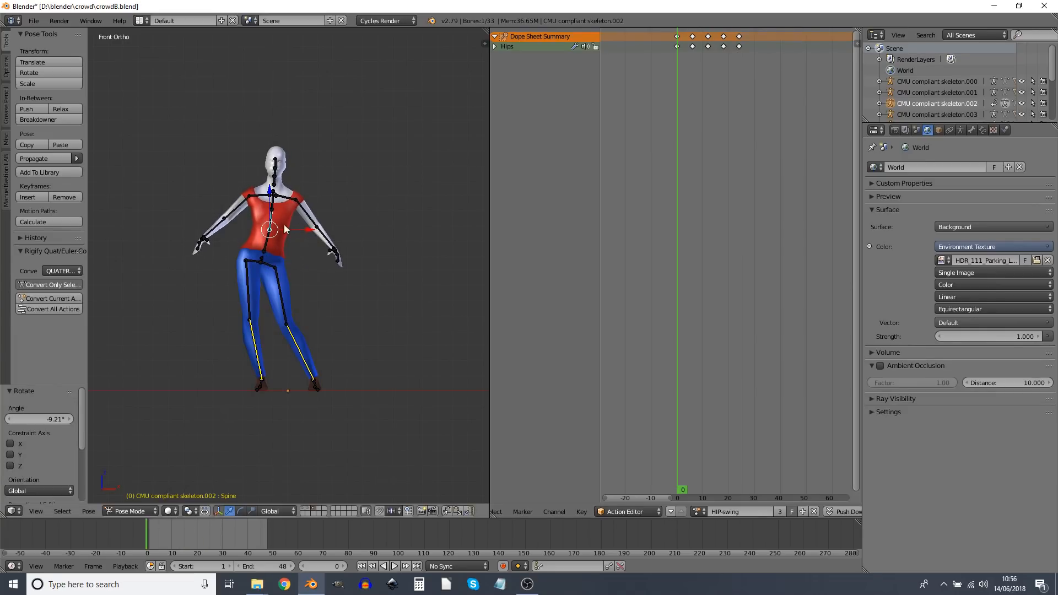
Rotate the Hips bone about 11° to increase the pelvis tilt at frame 0.
right_click(263, 256)
key(r)
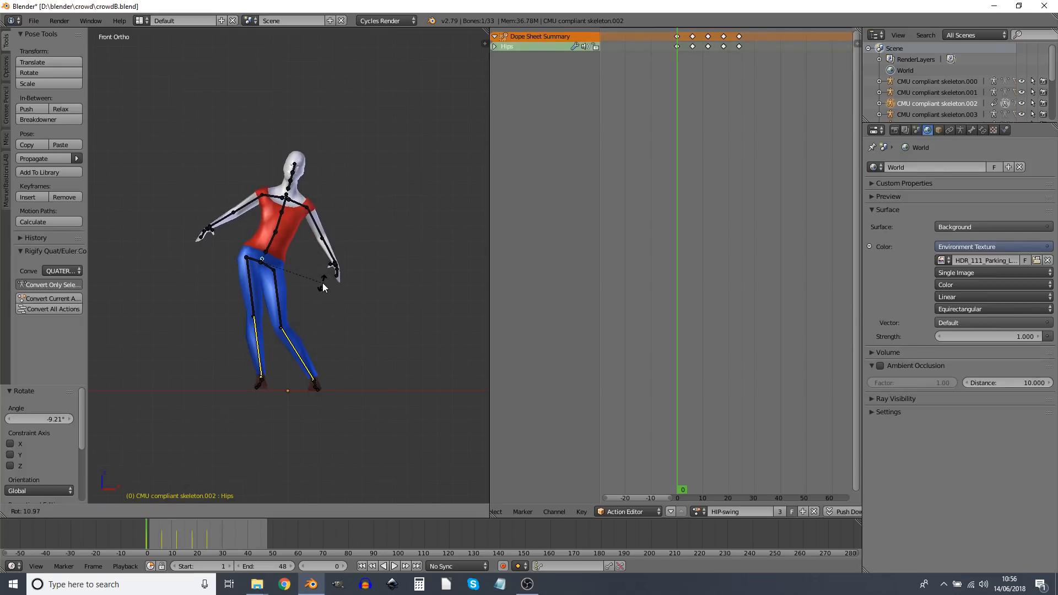
click(322, 283)
Rotate the Spine1 bone about -18° and the Neck bone about 4.03° to straighten the shoulders and head.
right_click(283, 220)
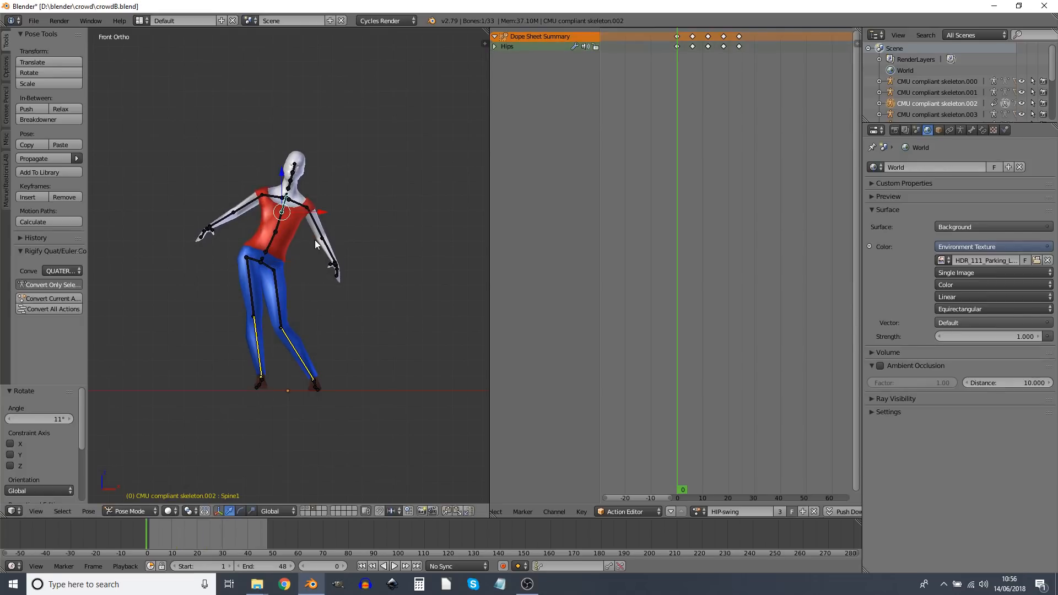
key(r)
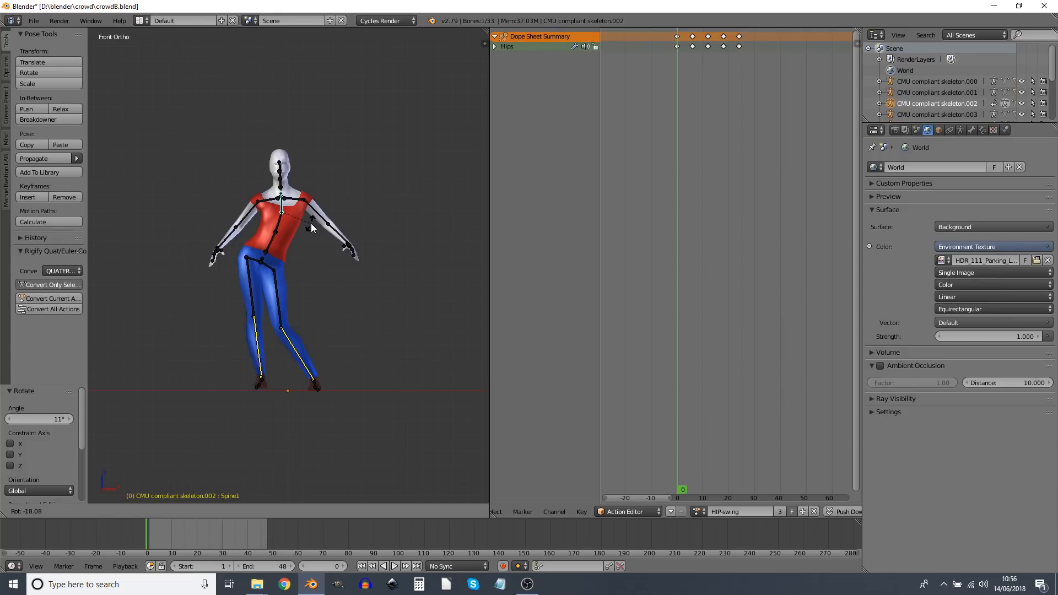
click(310, 222)
right_click(281, 181)
key(r)
click(322, 203)
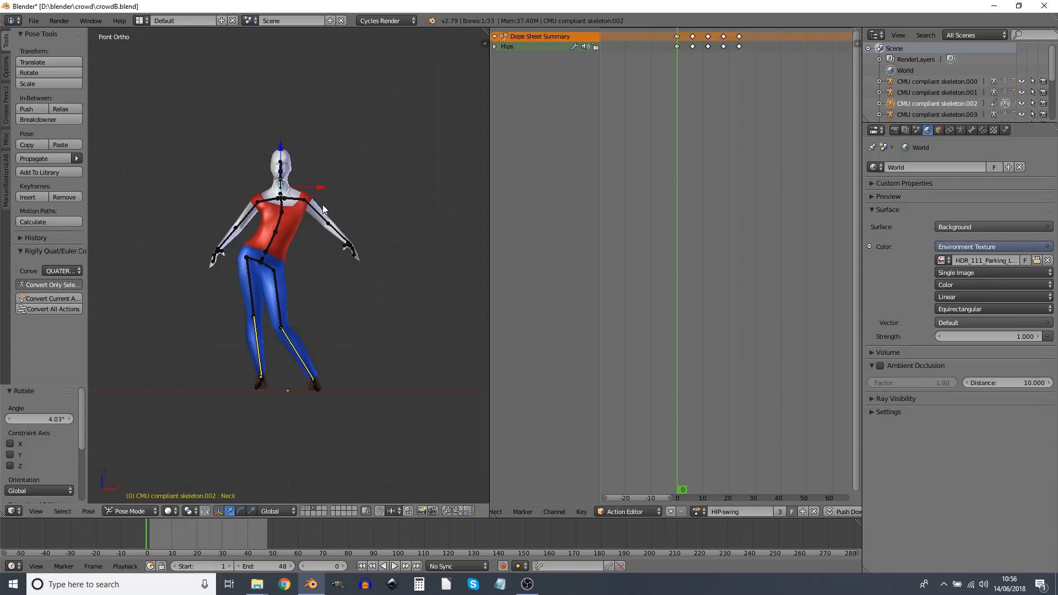
Insert LocRot keyframes for the Hips, LowerBack, Spine, Spine1 and Neck bones at frame 0 and duplicate them to frame 24.
right_click(269, 244)
shift+right_click(280, 221)
shift+right_click(282, 208)
shift+right_click(280, 183)
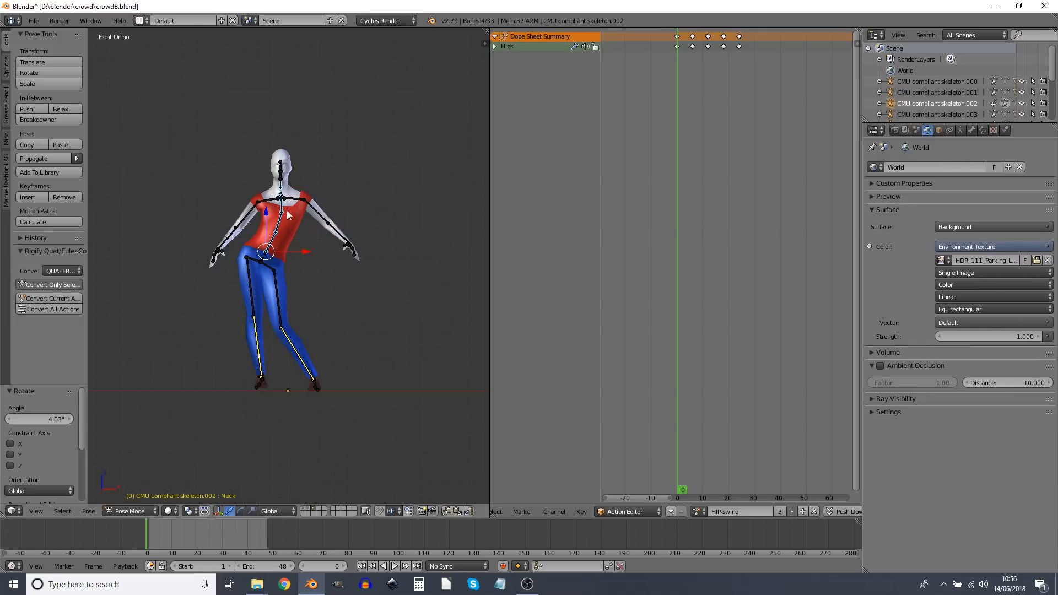
shift+right_click(264, 258)
key(i)
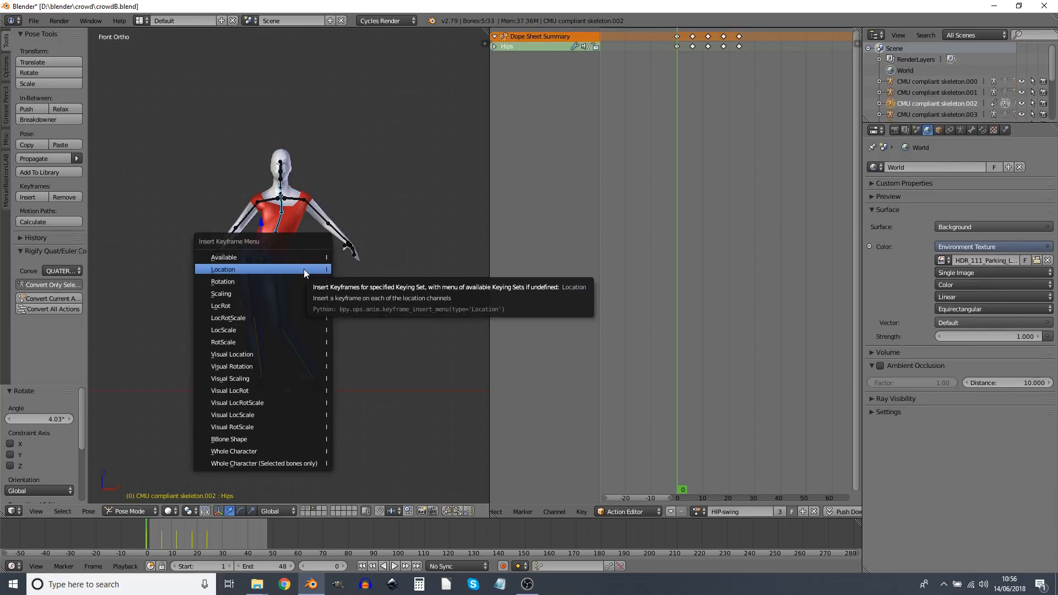
click(285, 301)
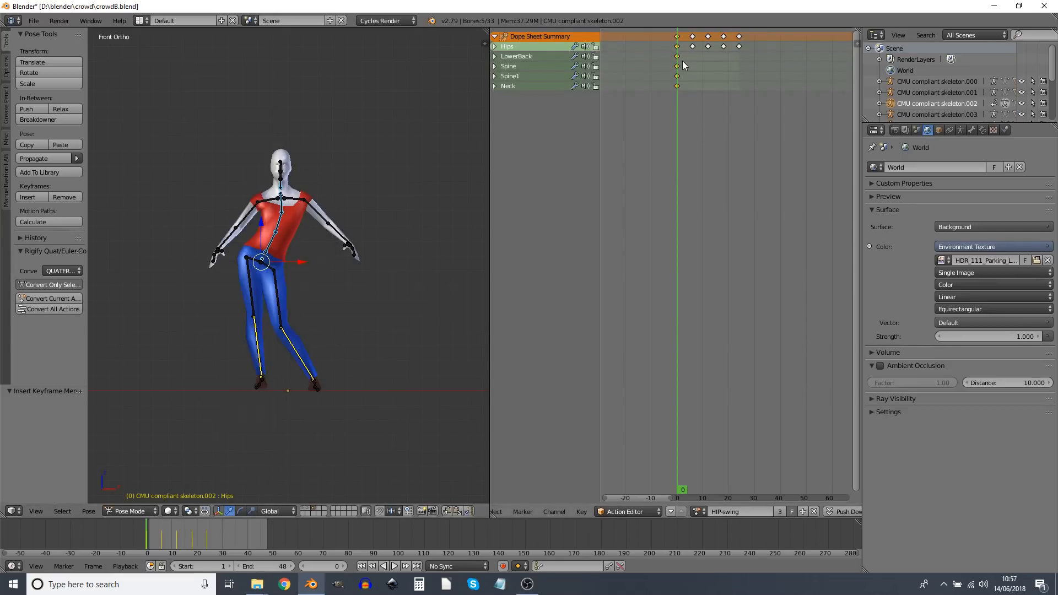
key(shift+d)
click(742, 67)
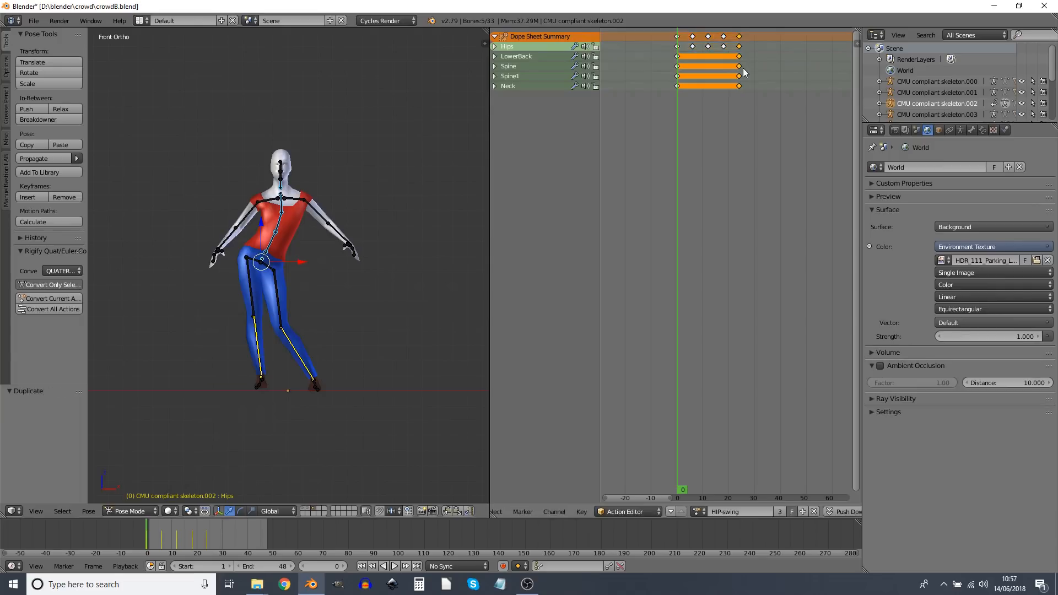
At frame 12, rotate the Hips bone about -32.5°, shift it 0.092 along X and -0.015 along Z, and rotate it a further -9.54°.
drag(693, 100, 707, 112)
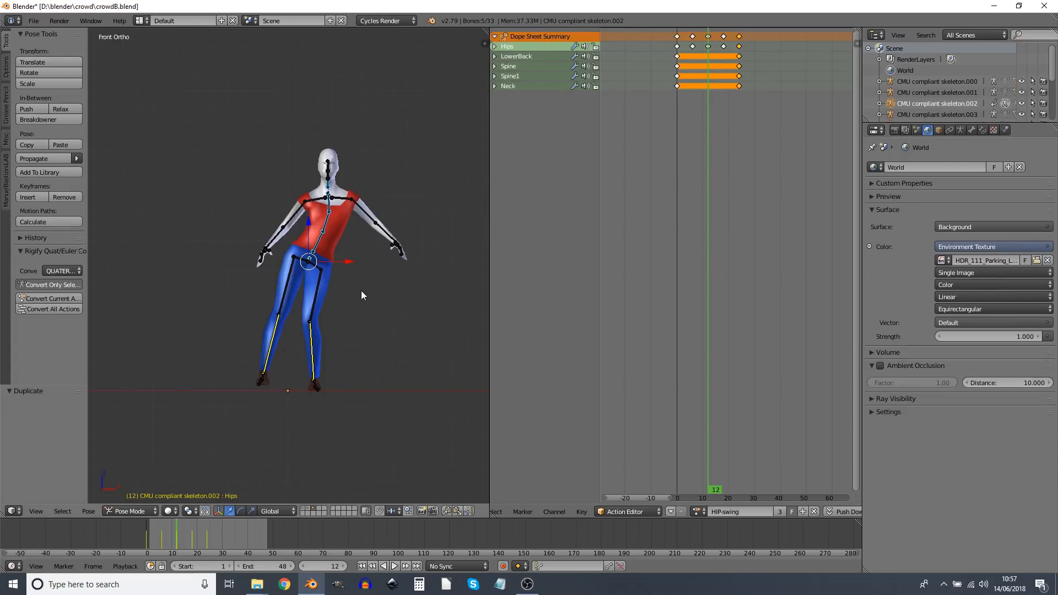
right_click(311, 261)
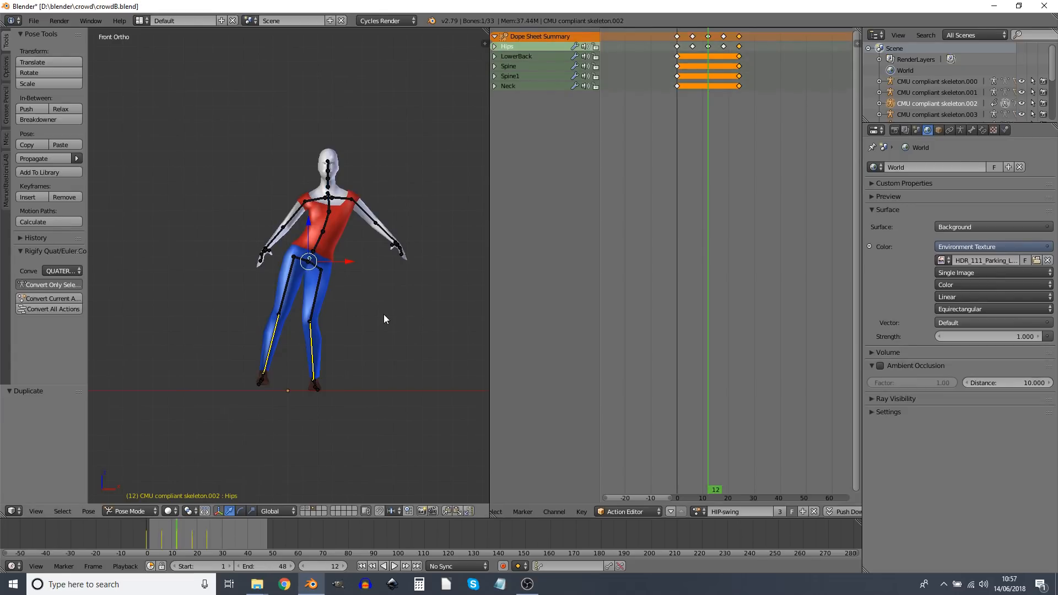
key(r)
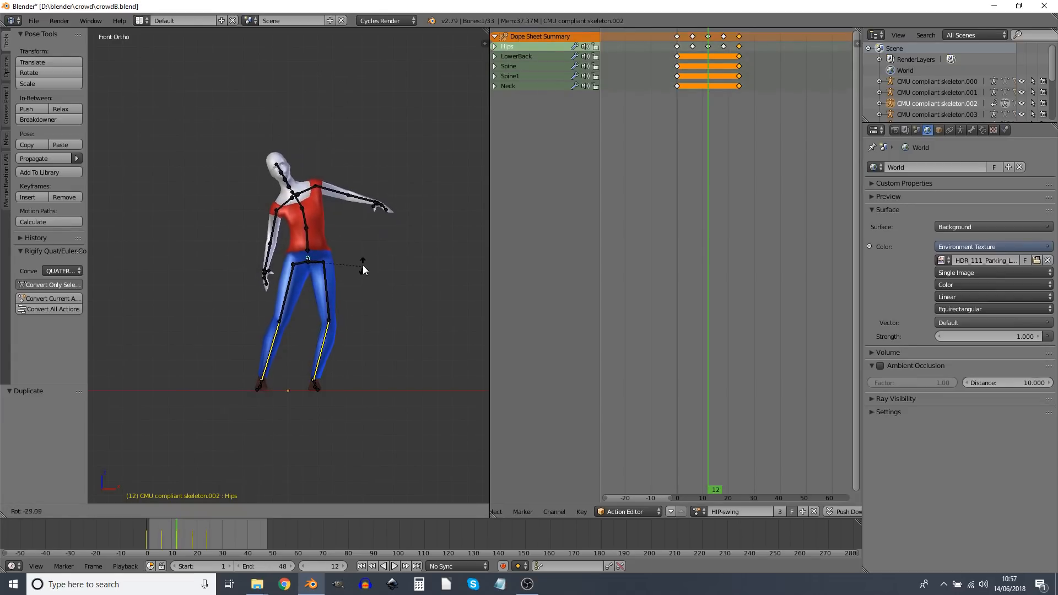
click(362, 262)
key(g)
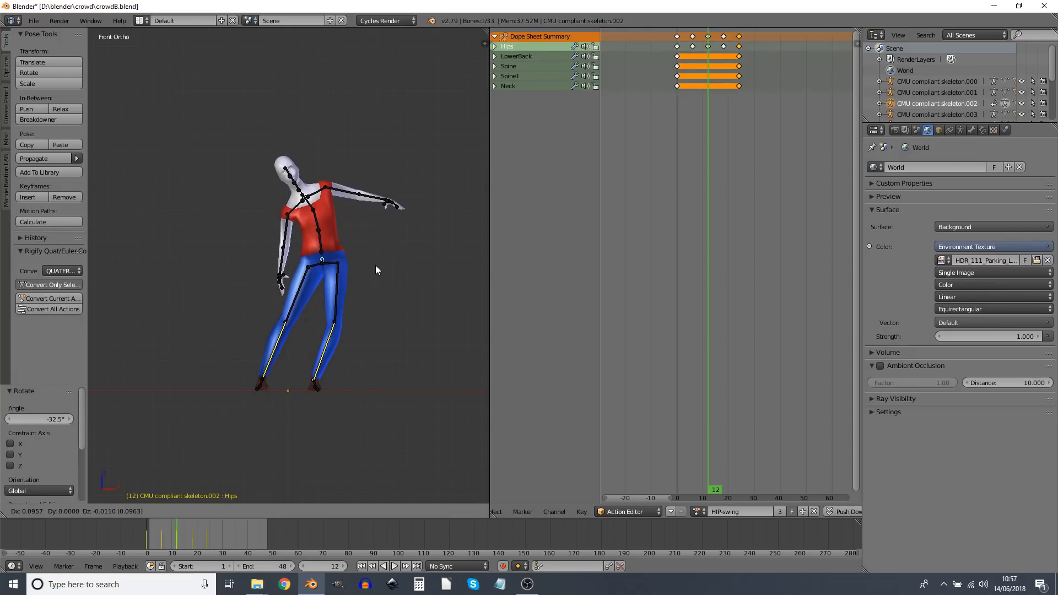
click(375, 266)
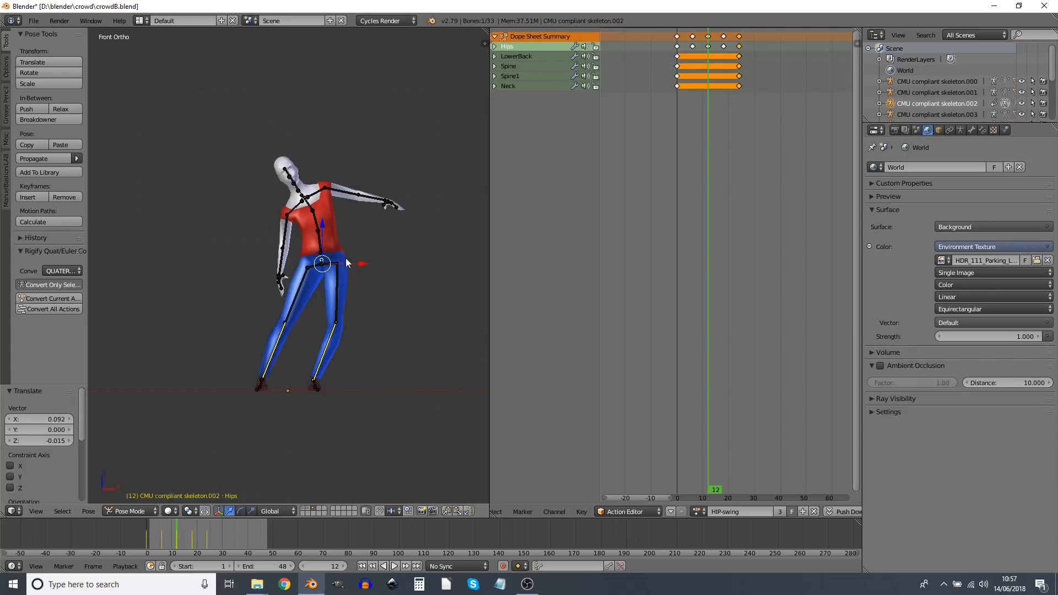
key(r)
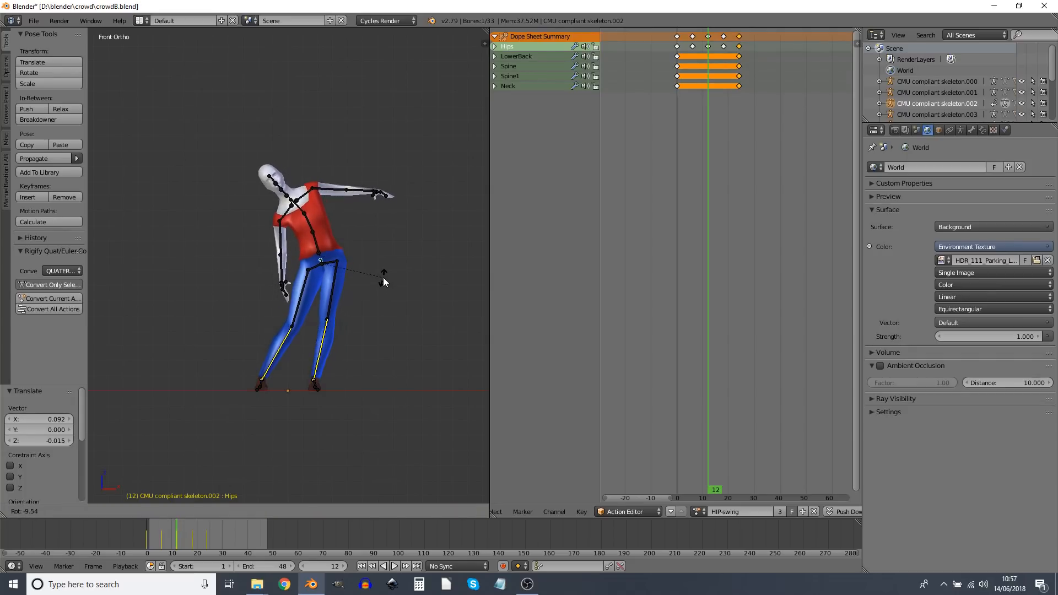
click(382, 277)
Counter-rotate the torso by turning the LowerBack bone about 3.85°, the Spine bone about 16.5° and the Spine1 bone about 38°.
right_click(318, 242)
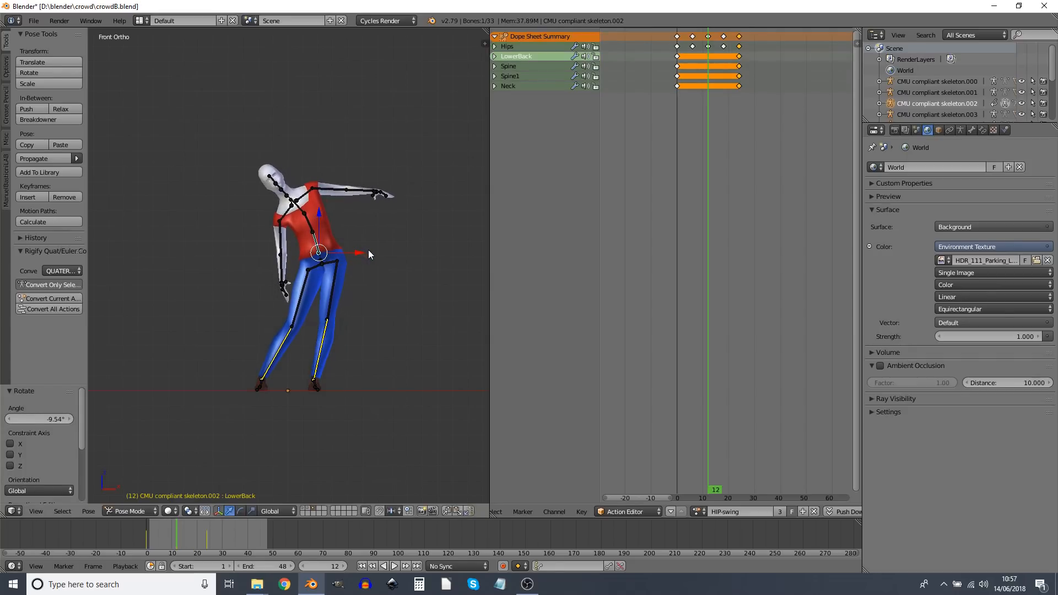
key(r)
click(368, 253)
right_click(315, 234)
key(r)
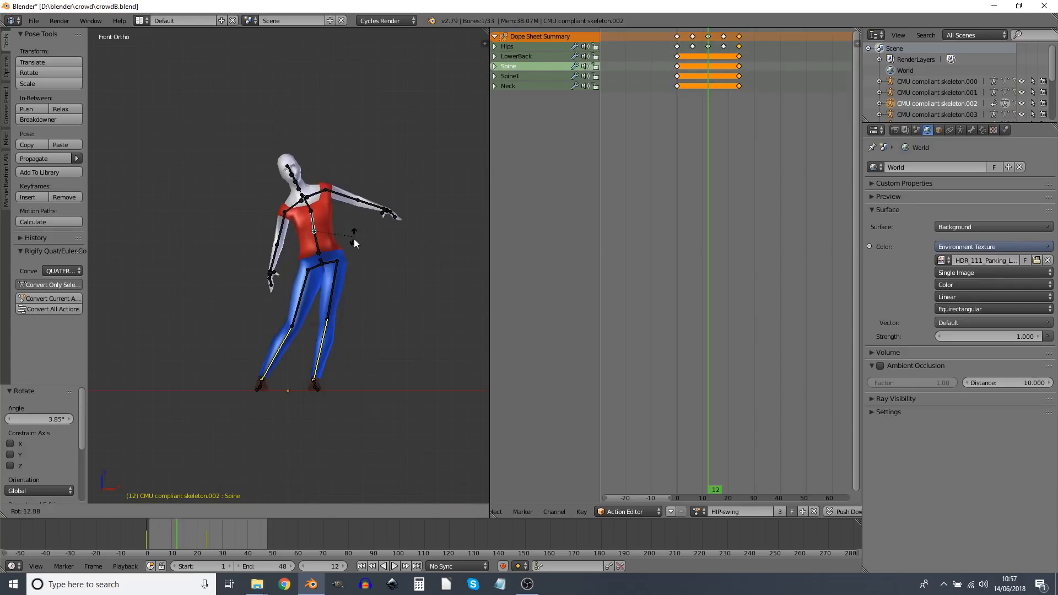
click(352, 227)
right_click(315, 205)
key(r)
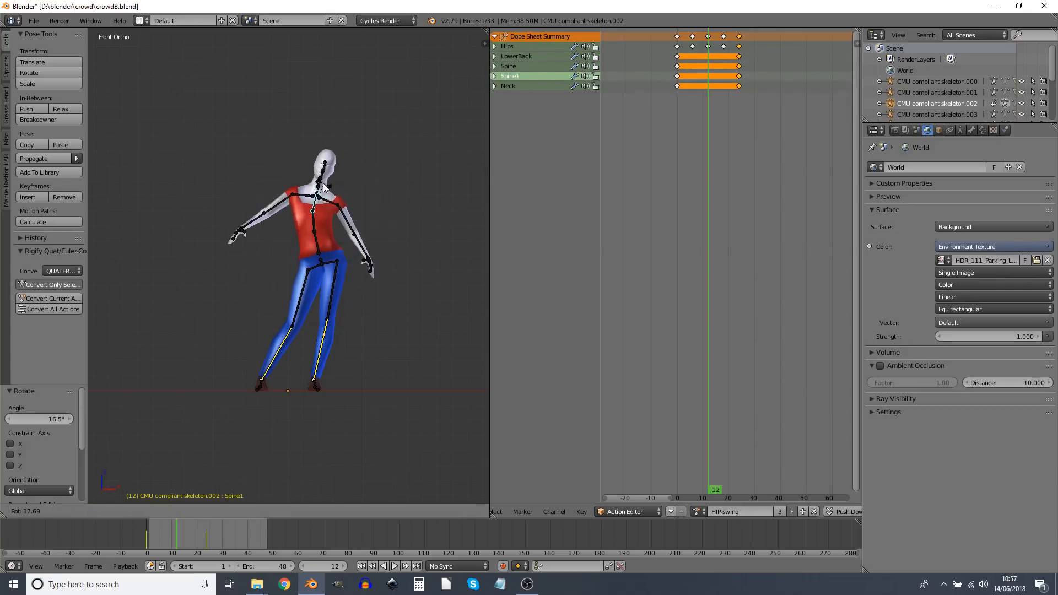
click(322, 187)
Refine the hip tilt, shift the Hips bone about -0.004 along X and -0.011 along Z, and rotate the upper body about 4.2°.
right_click(321, 260)
key(r)
click(324, 255)
key(g)
click(318, 250)
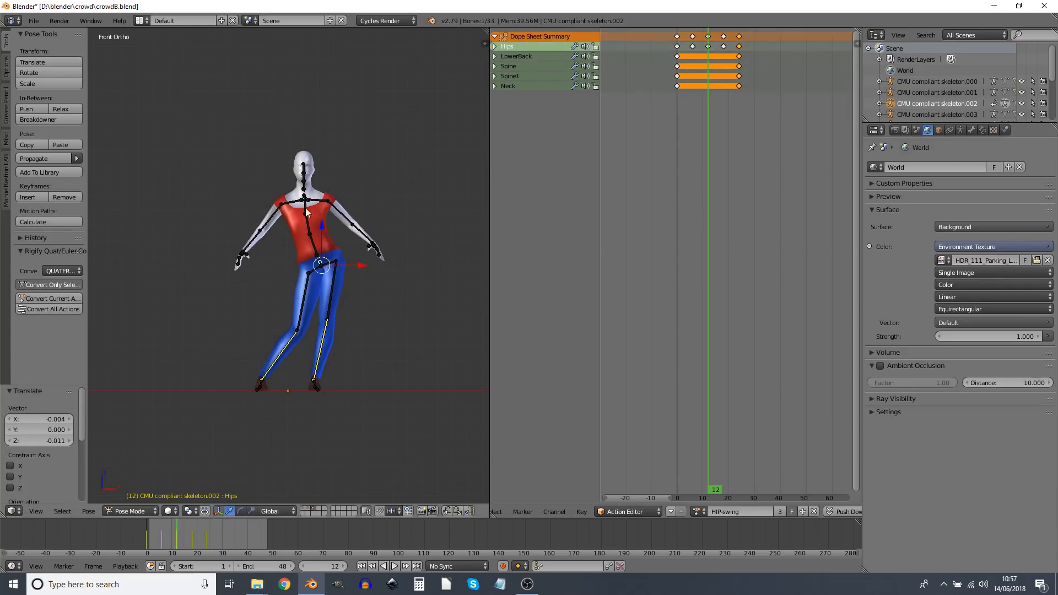
right_click(340, 256)
key(r)
Insert keyframes for the Hips, LowerBack, Spine, Spine1 and Neck bones at frame 12.
shift+right_click(319, 261)
shift+right_click(310, 225)
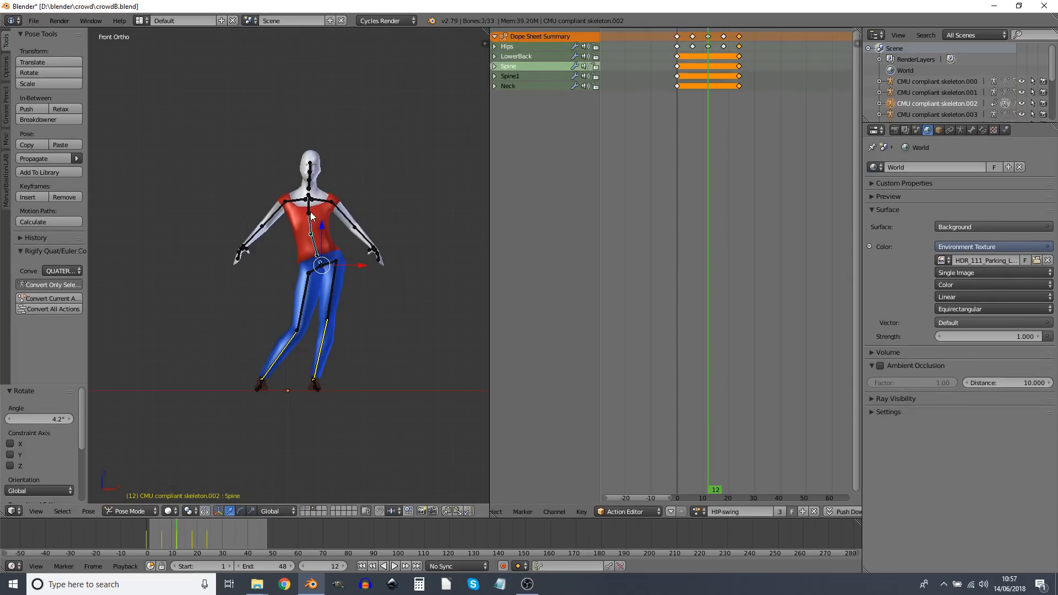
shift+right_click(309, 206)
shift+right_click(309, 192)
key(i)
click(337, 189)
Return to frame 0, duplicate all keyframes 24 frames later to fill the range up to frame 48, and play the animation.
mouse_move(150, 539)
mouse_down()
mouse_move(175, 551)
mouse_move(147, 545)
mouse_up()
key(a)
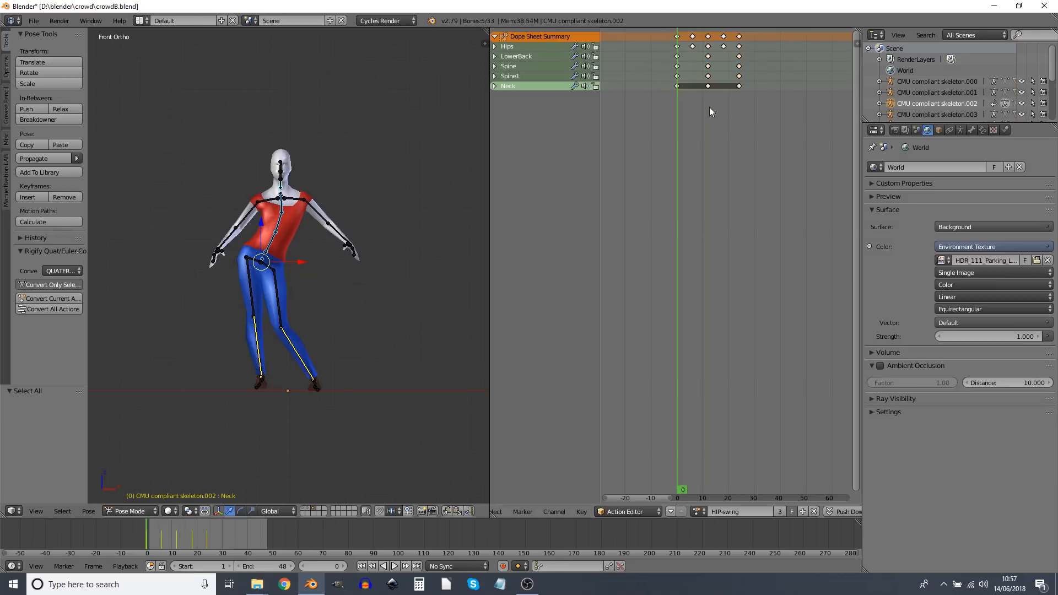
key(shift+d)
click(771, 114)
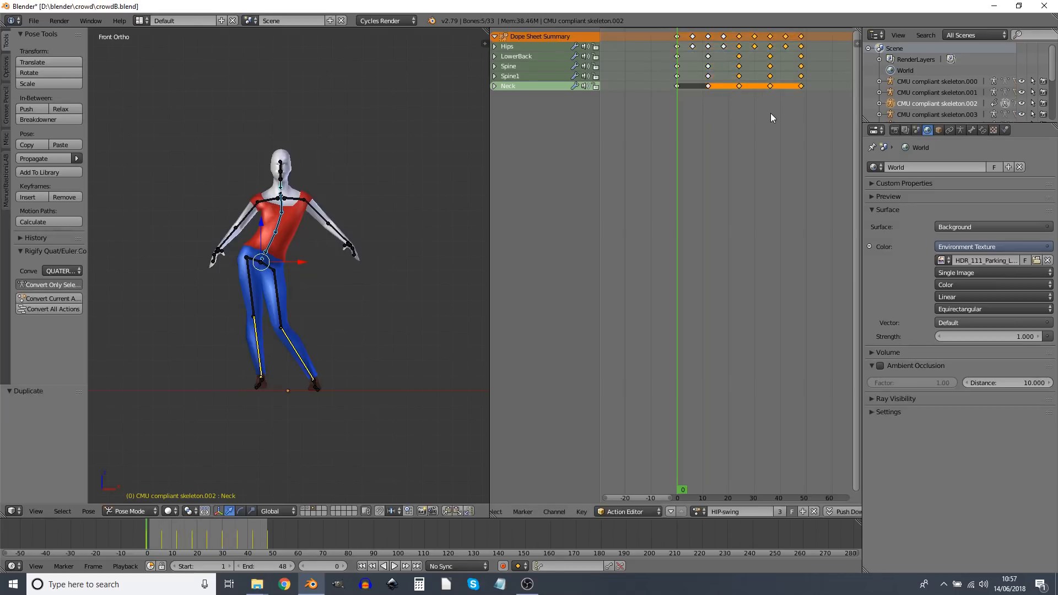
key(alt+a)
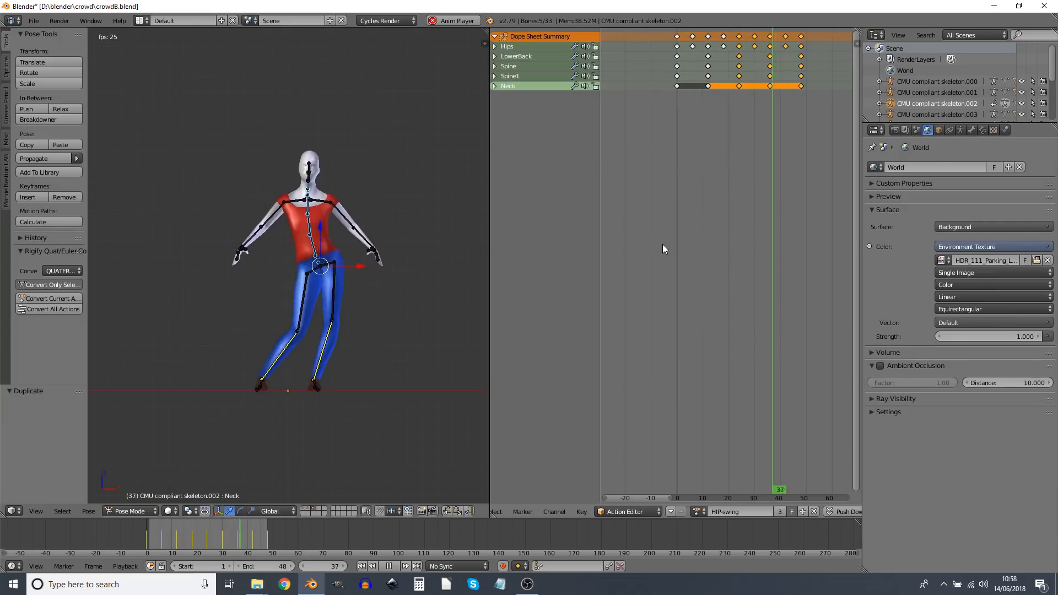
key(alt+a)
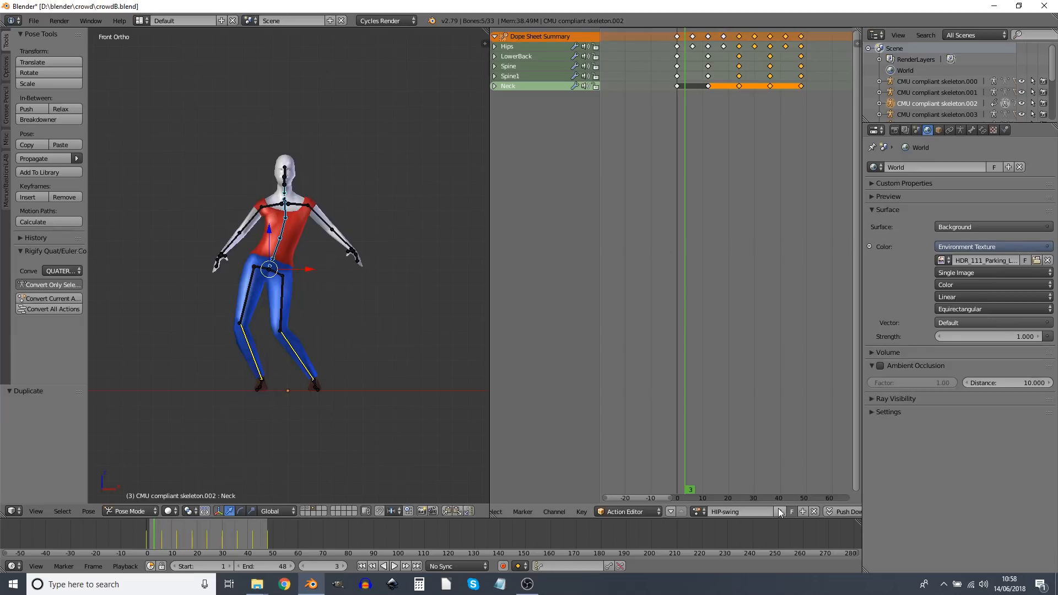
Make a copy of the HIP-swing action and name it HIP-swing2.
click(802, 510)
click(735, 511)
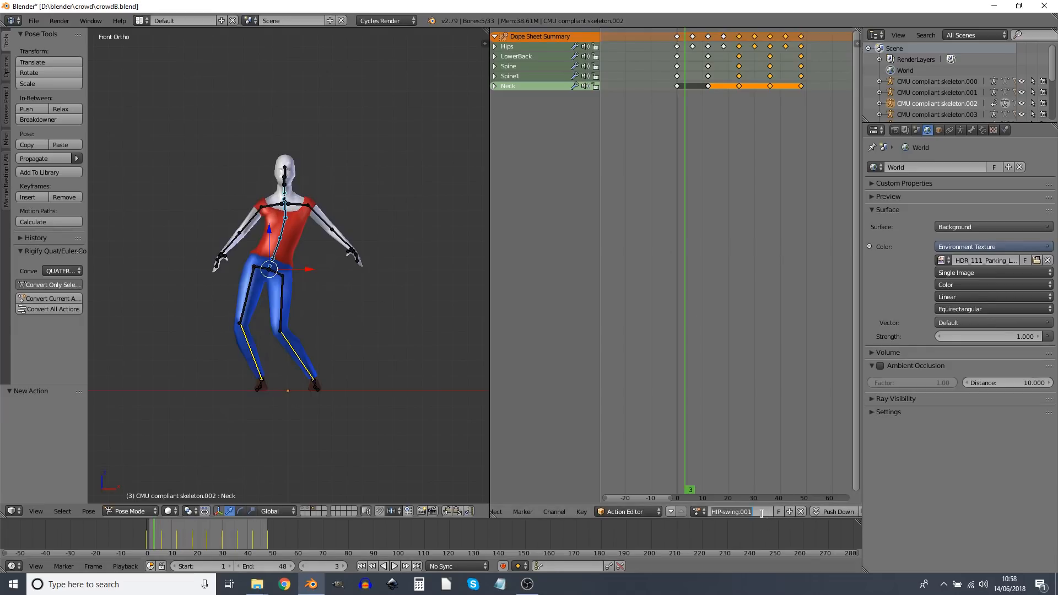
text(HIP-swing2)
key(Return)
Delete all keyframes after frame 24 from the HIP-swing2 action, play it back and select the remaining keyframes.
key(a)
key(b)
drag(829, 127, 747, 44)
key(b)
key(x)
click(769, 76)
key(alt+a)
key(alt+a)
key(a)
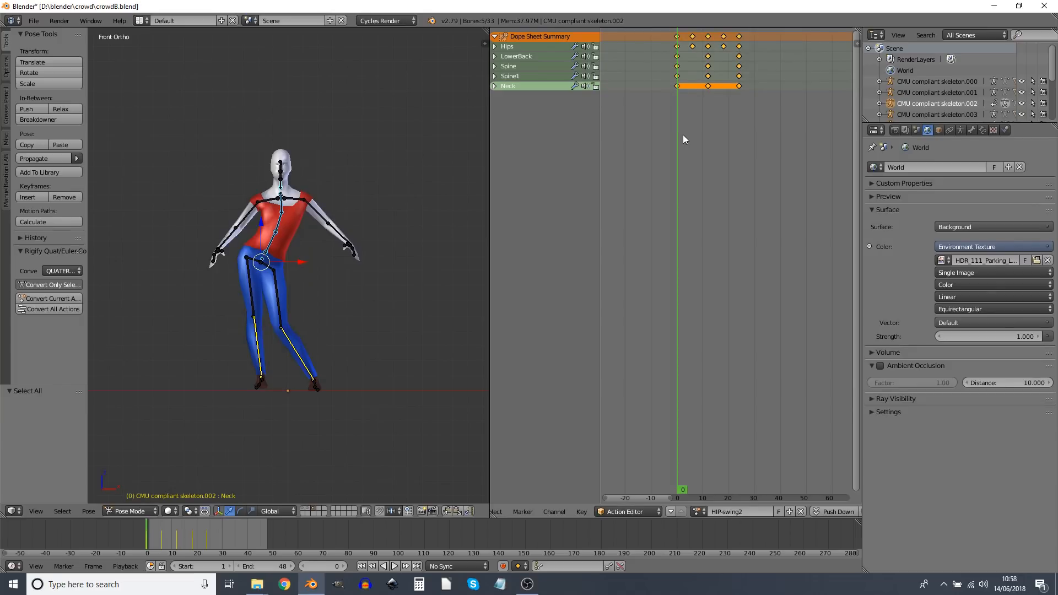
key(s)
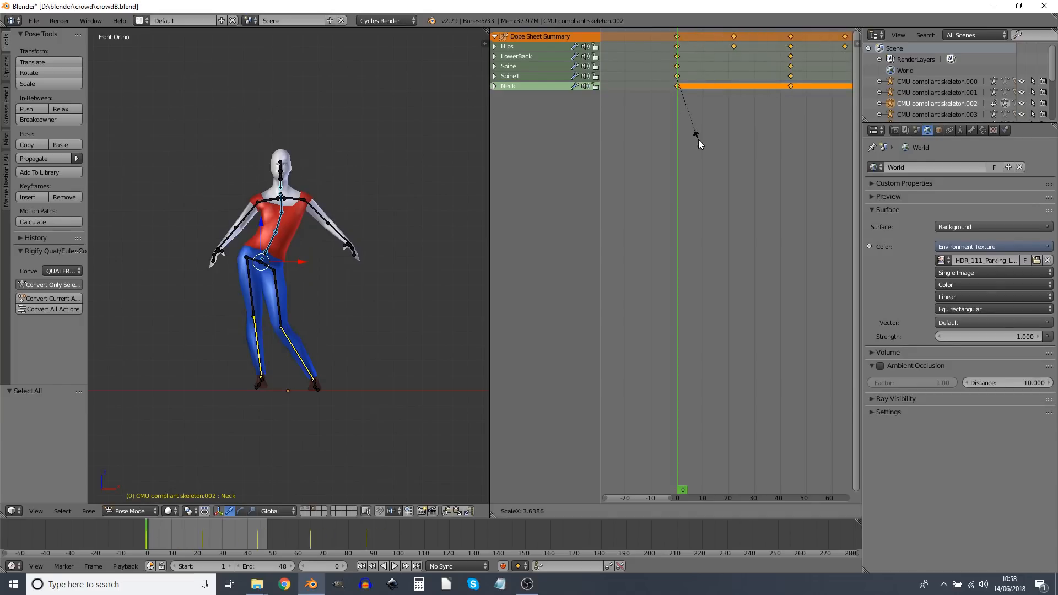
click(697, 142)
key(alt+a)
key(Escape)
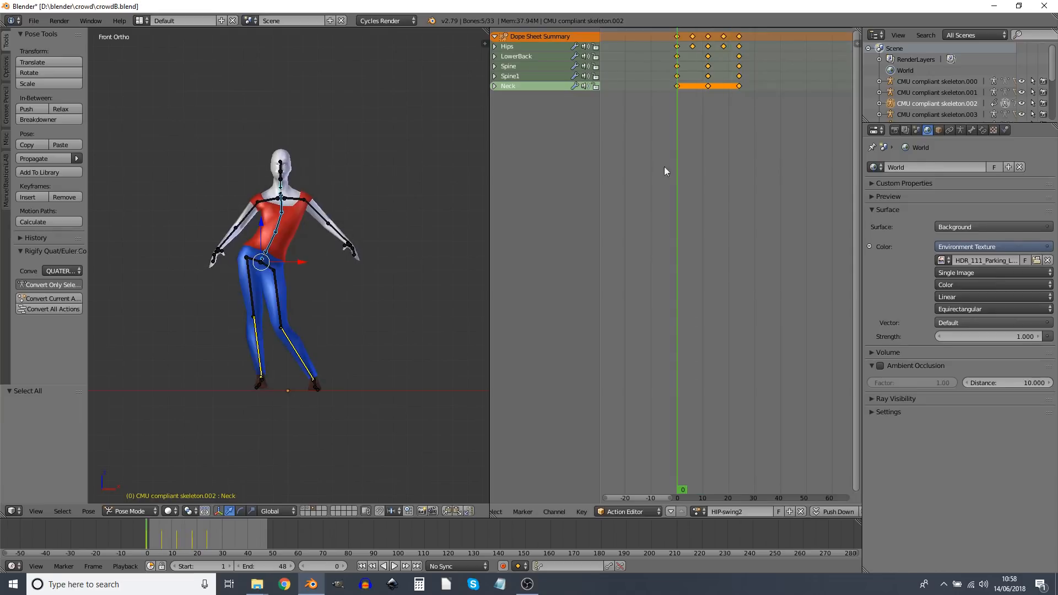
Scale the selected keyframes in time by a factor of 2 from frame 0 and play the slower swing.
text(swing2)
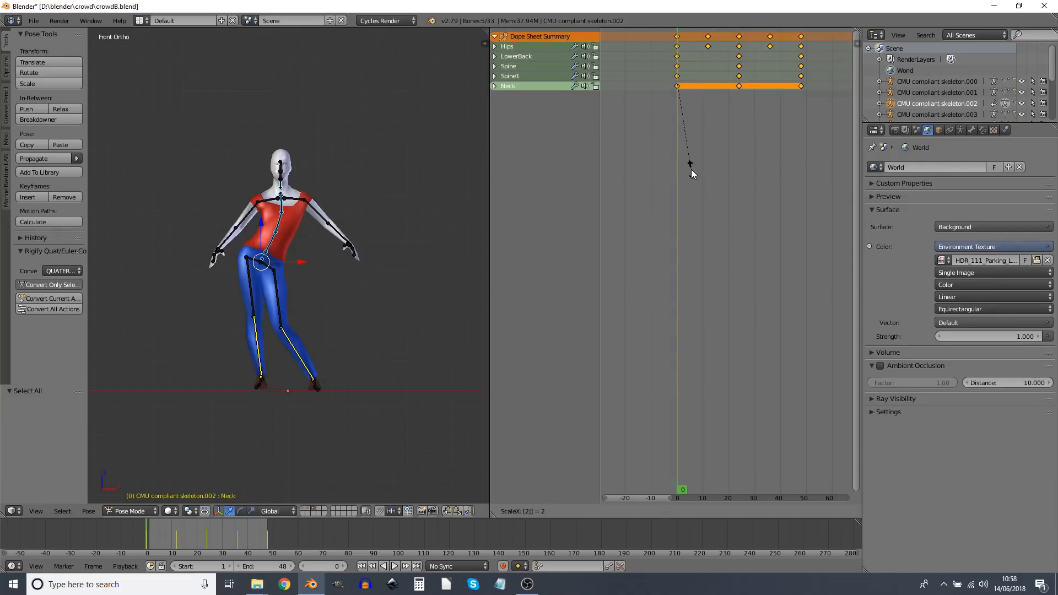
key(Return)
key(alt+a)
key(Escape)
Try duplicating the frame 0 keyframes to about frame 5 and offsetting individual keys, and undo those changes.
right_click(679, 36)
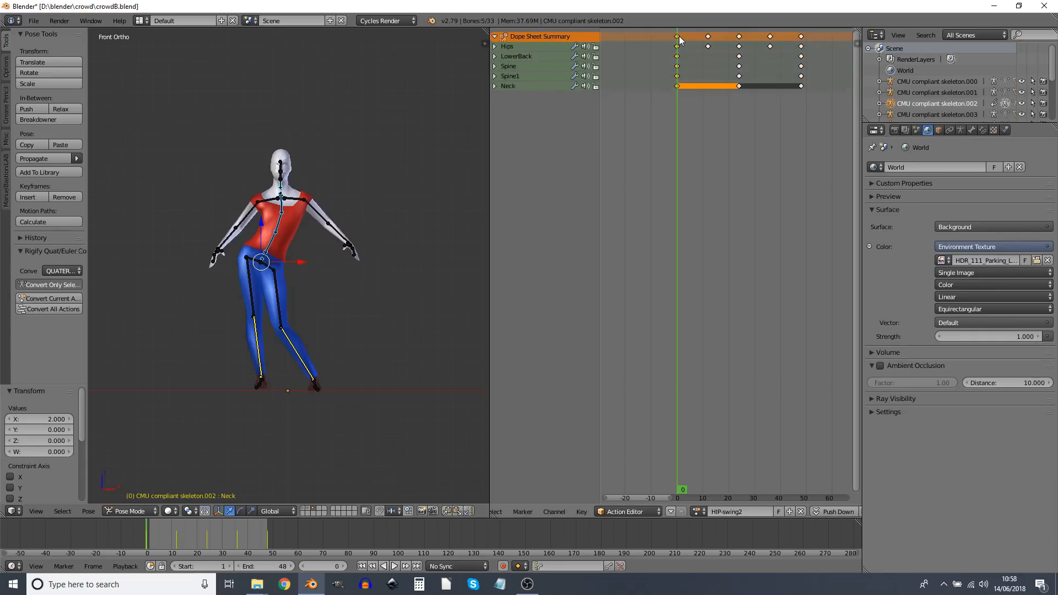
key(shift+d)
click(691, 69)
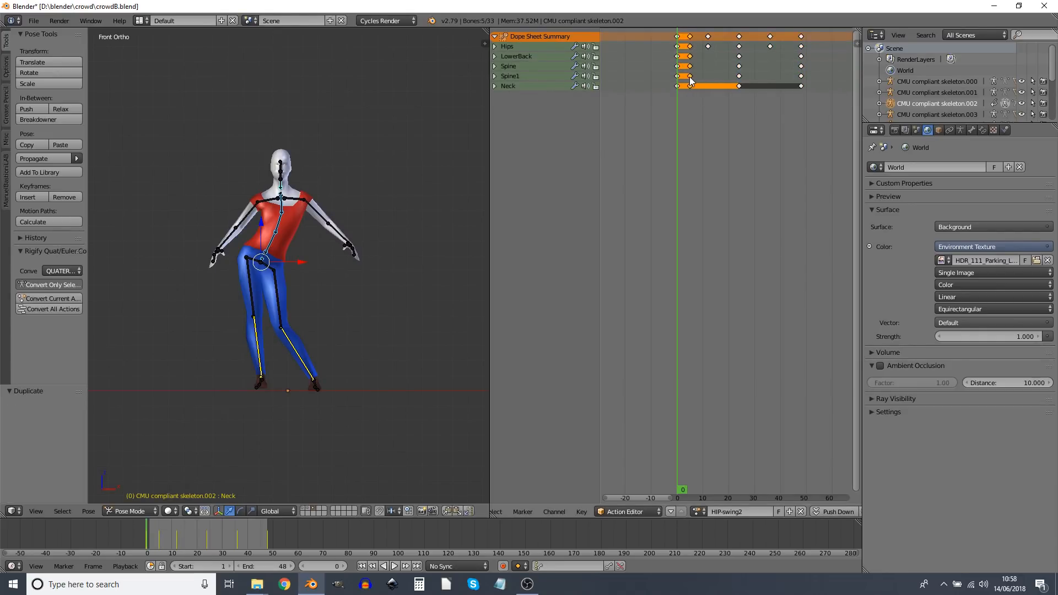
right_click(708, 45)
key(g)
click(683, 49)
drag(683, 55, 689, 63)
key(ctrl+z)
key(ctrl+z)
key(ctrl+z)
key(ctrl+z)
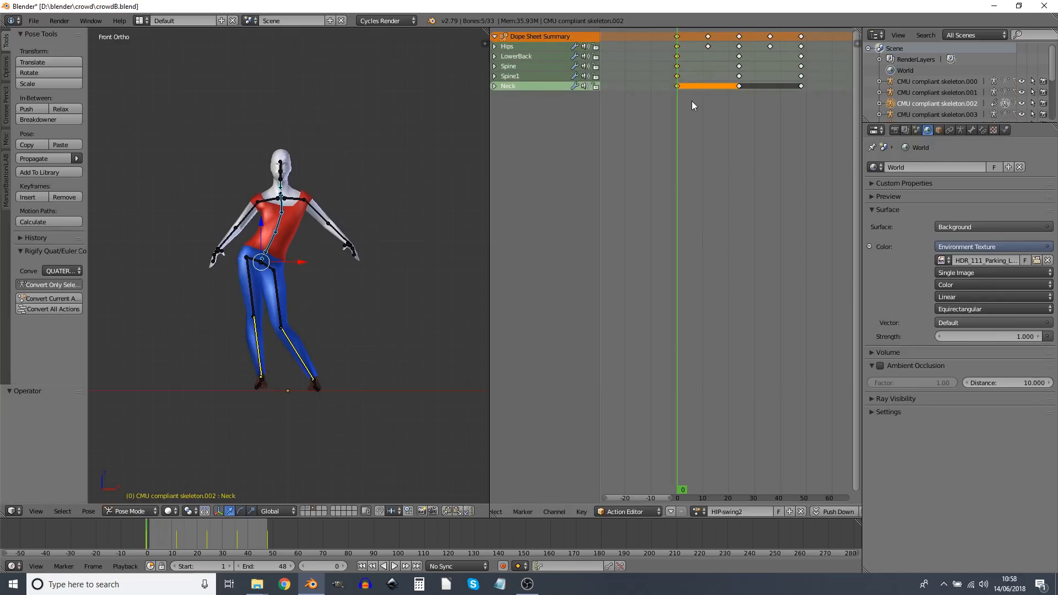
Duplicate the frame 0 keyframes to frame 4 and the frame 24 keyframes to frame 28.
right_click(739, 37)
key(shift+d)
click(749, 55)
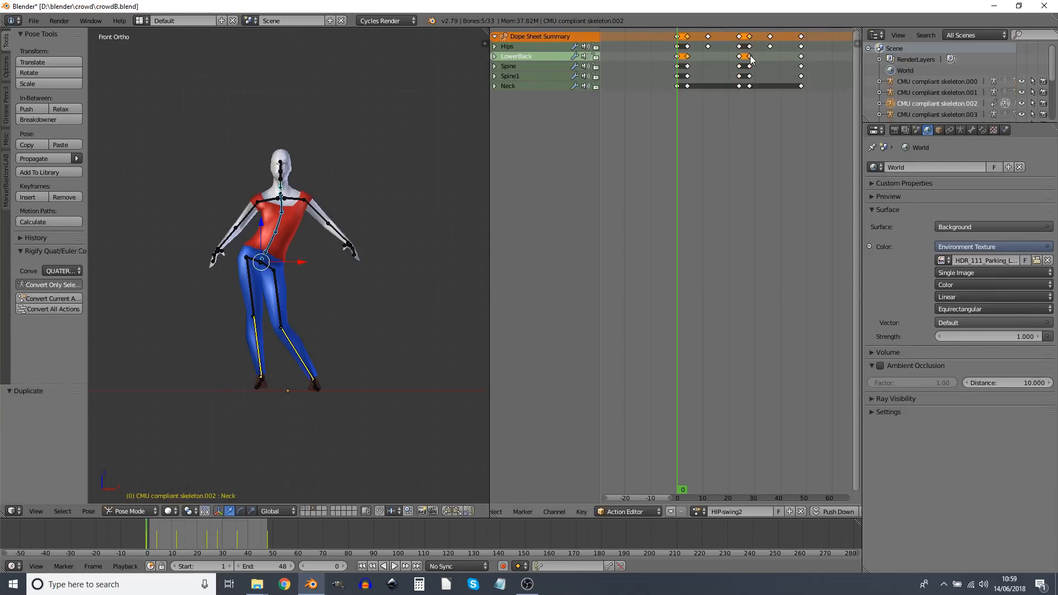
Move the duplicated LowerBack keyframes one frame later and the duplicated Spine keyframes two frames later.
key(g)
click(705, 67)
right_click(688, 66)
shift+right_click(752, 66)
key(g)
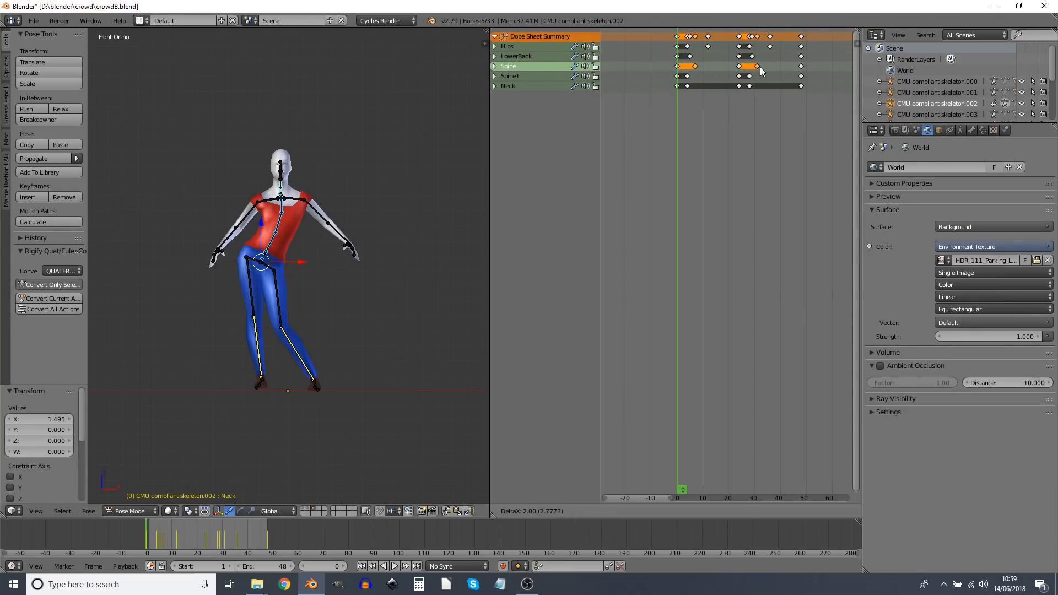
click(759, 68)
Move the duplicated Spine1 keyframes about four frames later and the Neck ones about seven frames later, and play the animation.
right_click(687, 76)
shift+right_click(750, 76)
key(g)
click(765, 76)
right_click(688, 86)
shift+right_click(749, 87)
key(g)
click(765, 90)
key(alt+a)
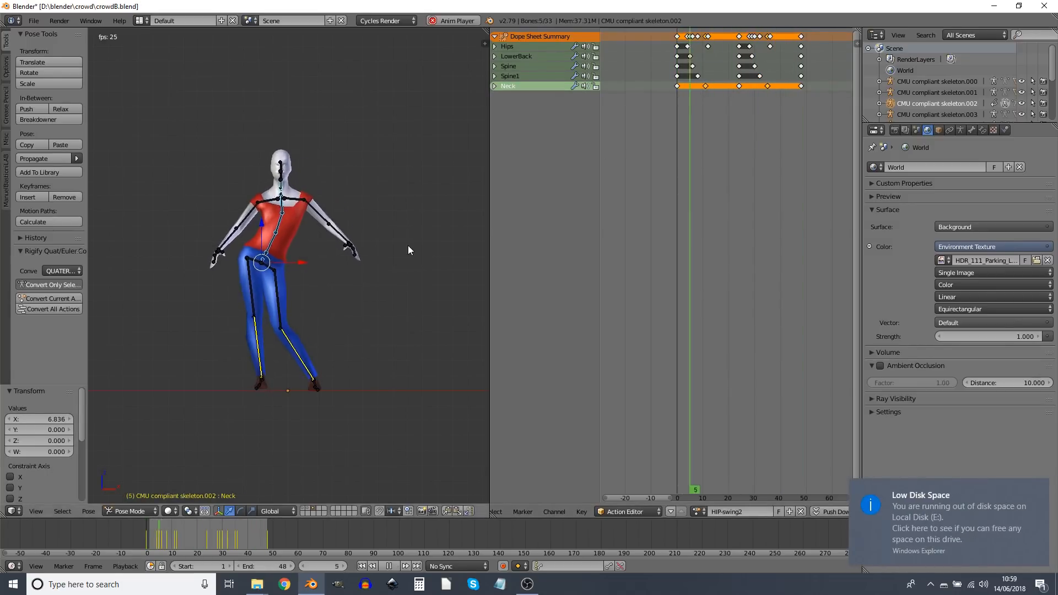
key(alt+a)
click(684, 125)
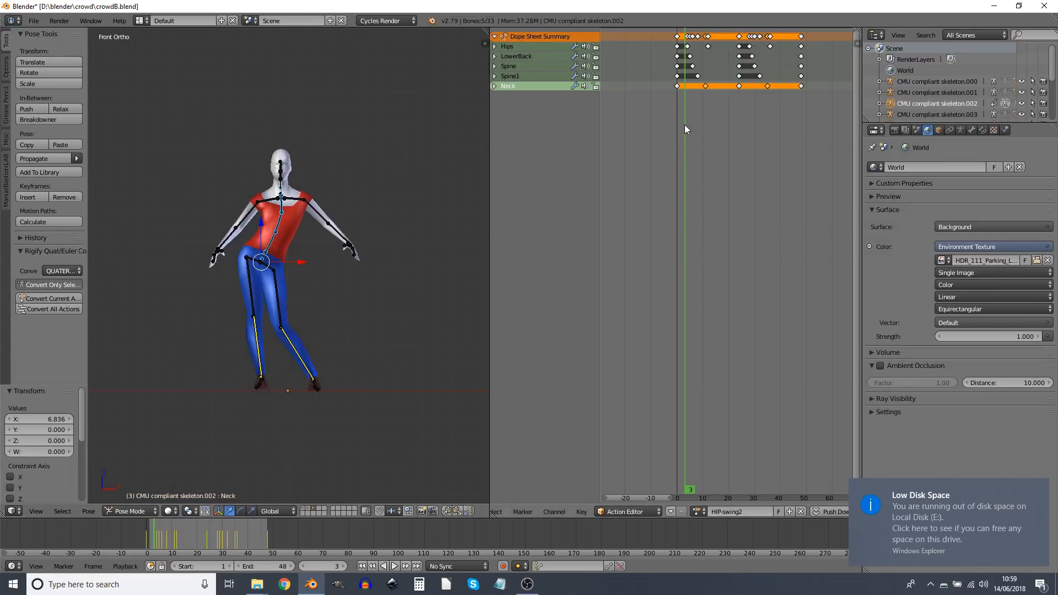
drag(302, 264, 305, 260)
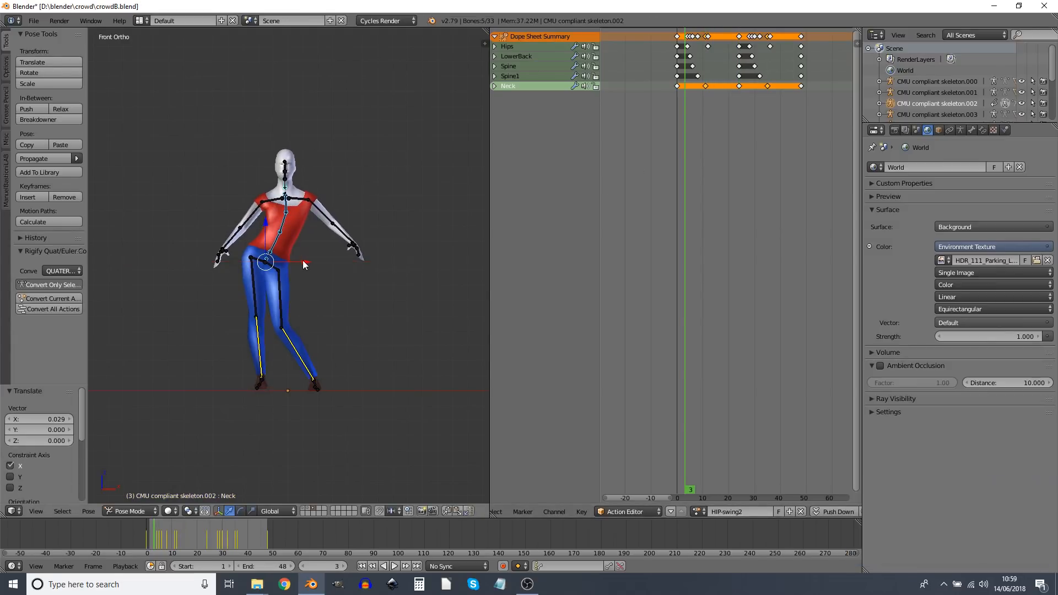
key(i)
click(307, 259)
key(ctrl+z)
Reposition the Hips bone freehand at frame 3 and insert a keyframe for it.
right_click(270, 259)
key(g)
click(324, 290)
key(i)
click(339, 285)
Shift the Hips bone sideways at about frame 27, insert a keyframe, and play the animation.
click(747, 63)
drag(360, 265, 355, 266)
key(i)
click(393, 265)
key(alt+a)
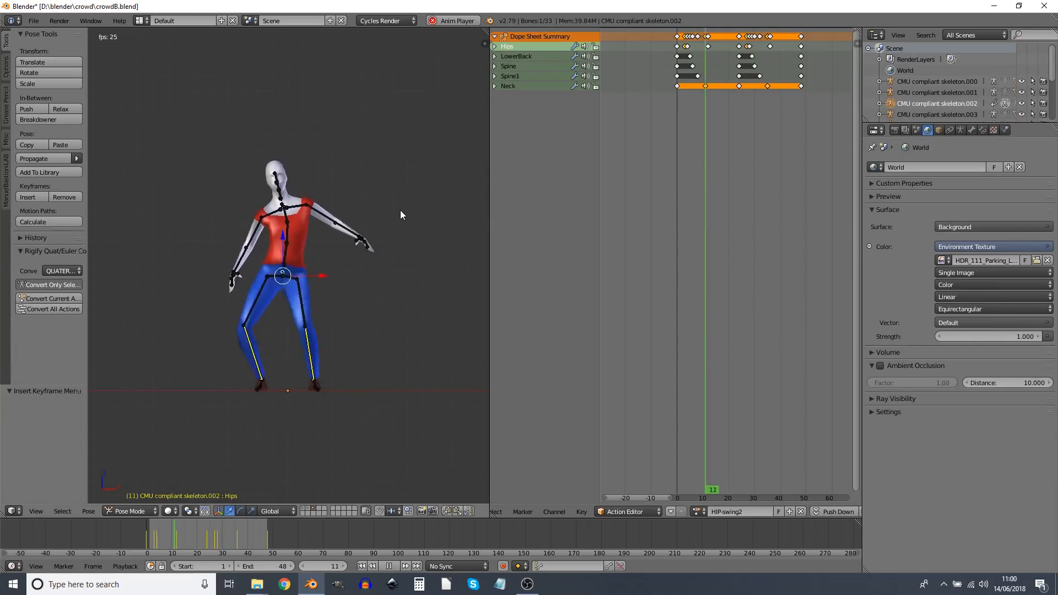
Move the duplicated Hips, LowerBack, Spine and Spine1 keyframes about one frame later and play the animation.
key(alt+a)
drag(683, 51, 693, 69)
shift+right_click(759, 76)
key(g)
click(769, 75)
key(alt+a)
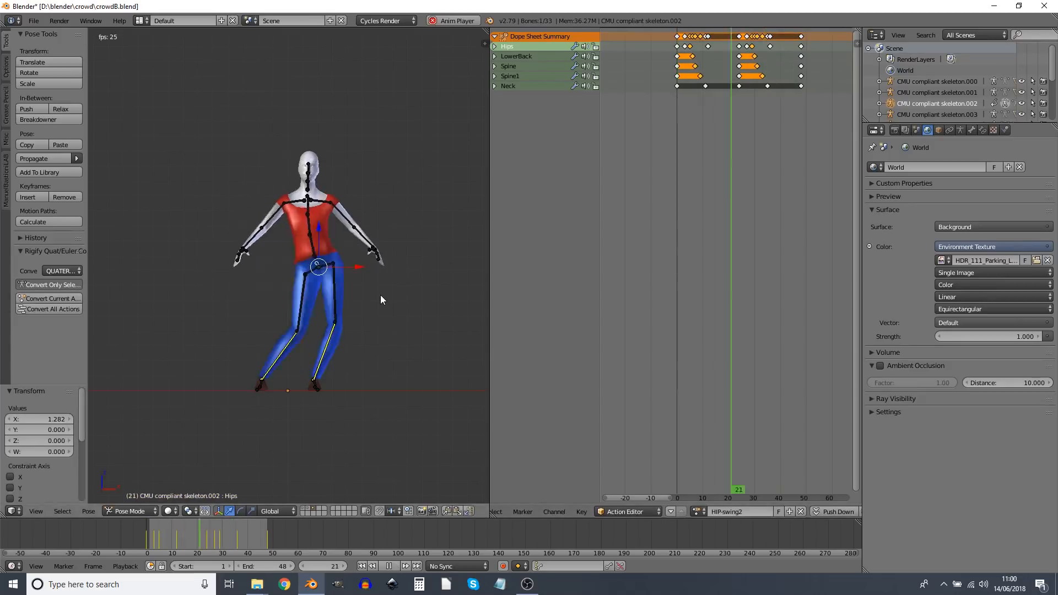
key(alt+a)
mouse_move(722, 173)
mouse_down()
mouse_move(712, 170)
mouse_move(737, 174)
mouse_up()
shift+right_click(705, 86)
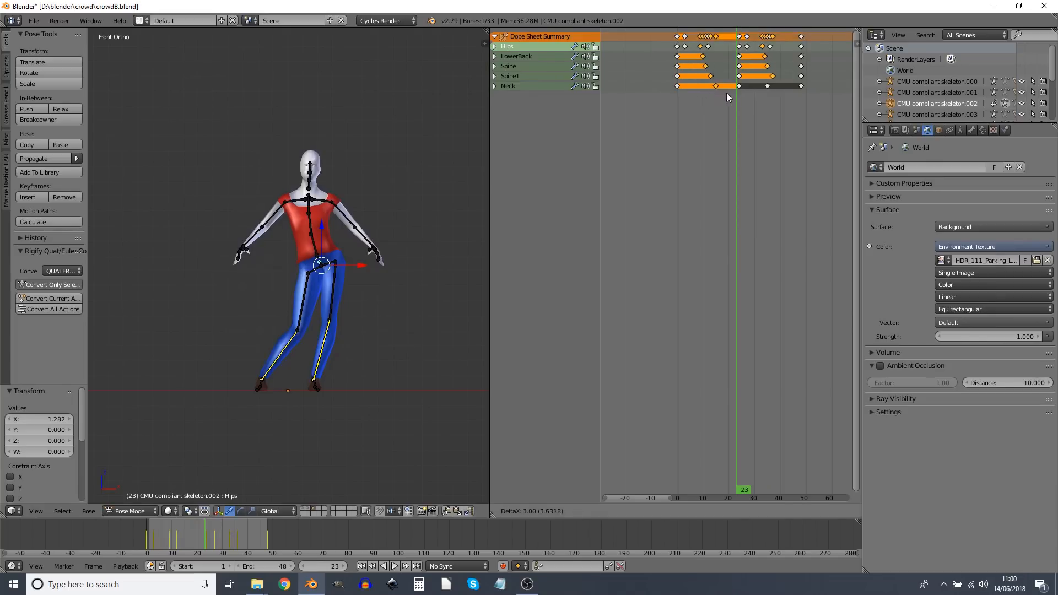
right_click(761, 87)
Move the duplicated Hips, LowerBack, Spine, Spine1 and Neck keyframes about ten frames later and play the animation.
right_click(767, 86)
shift+right_click(690, 46)
shift+right_click(693, 56)
shift+right_click(695, 66)
shift+right_click(700, 76)
shift+right_click(705, 86)
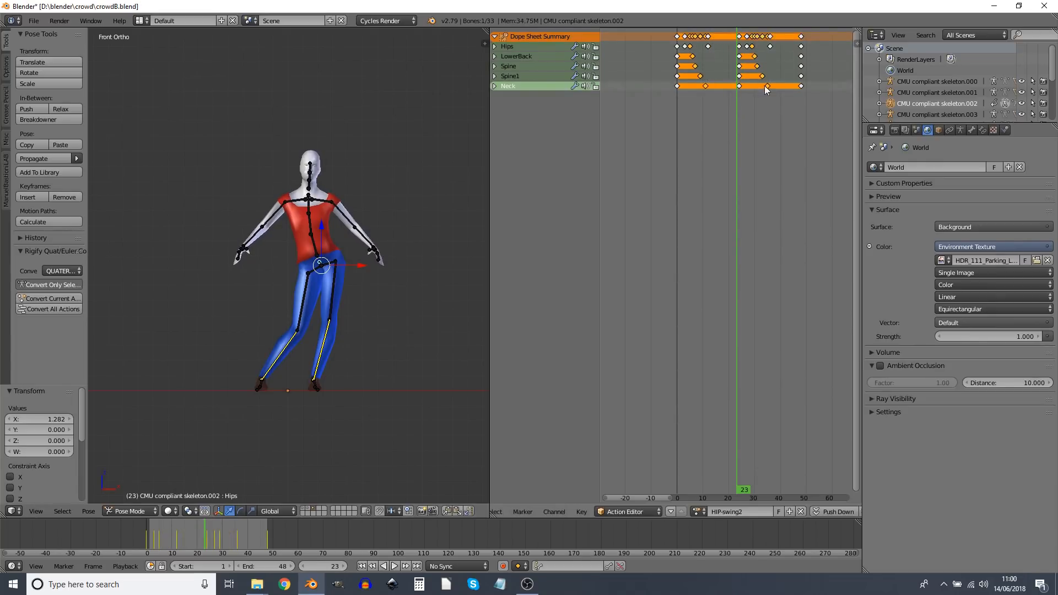
key(g)
click(789, 88)
key(alt+a)
key(alt+a)
Delete the Hips keyframes at frames 12 and 36 and play the animation from frame 0.
drag(711, 135, 677, 134)
right_click(708, 46)
shift+right_click(769, 46)
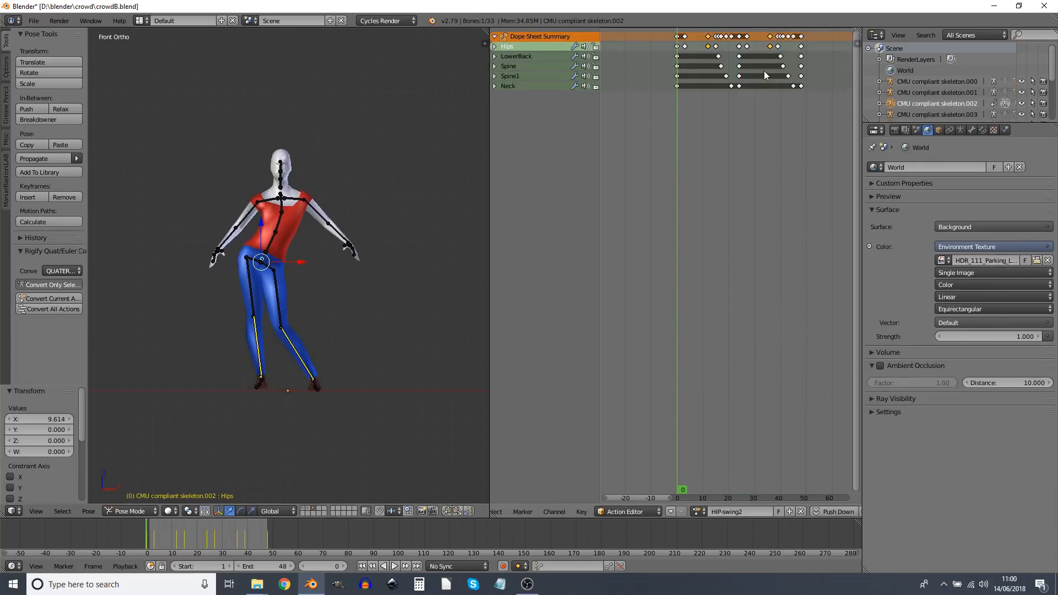
key(Delete)
key(alt+a)
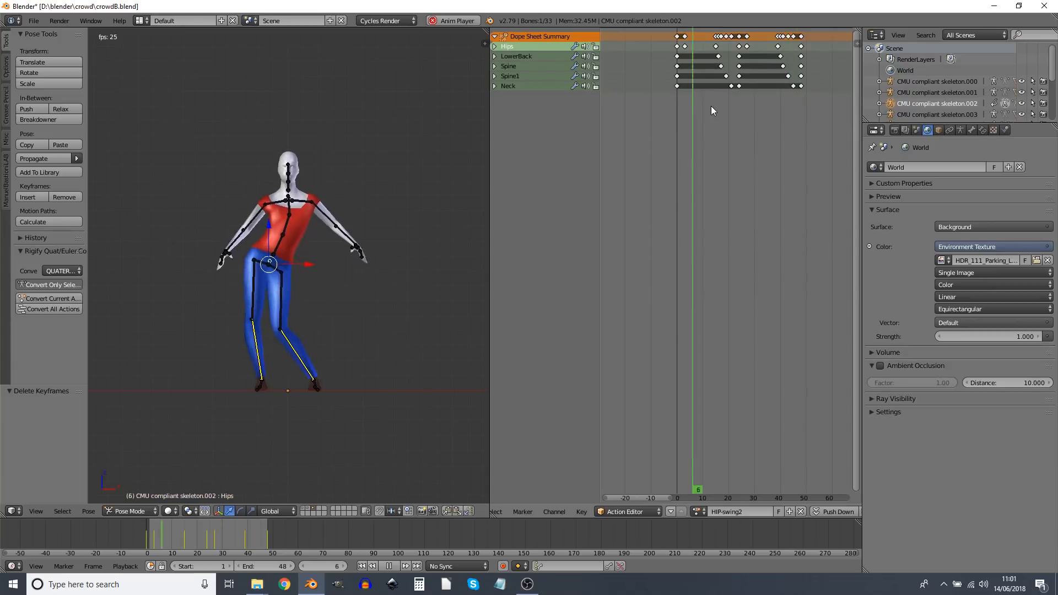
key(Escape)
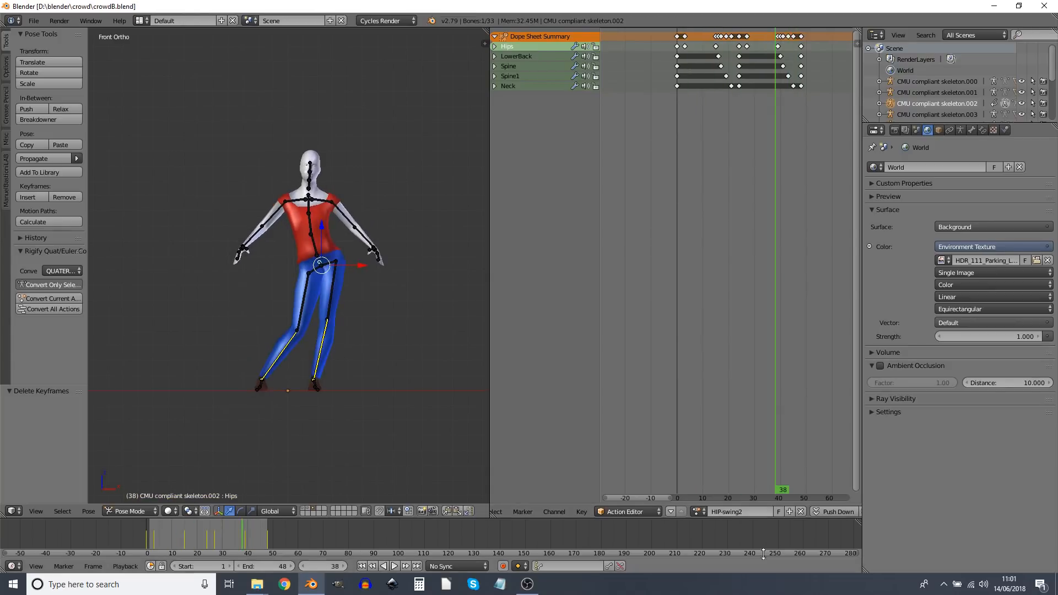
Duplicate the HIP-swing2 action and return to the original HIP-swing2 to give it a fake user.
click(788, 511)
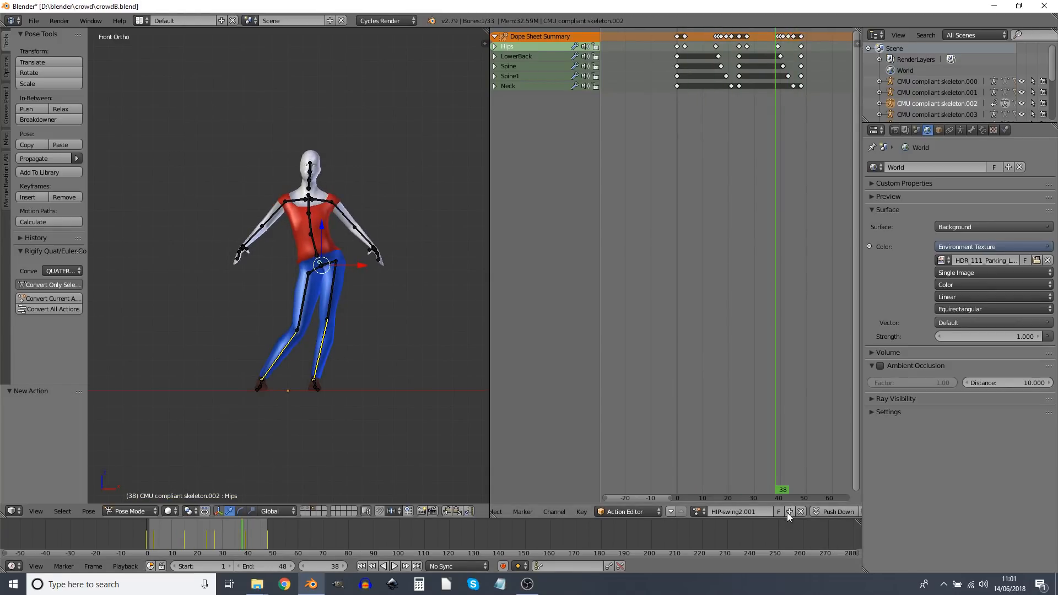
click(697, 510)
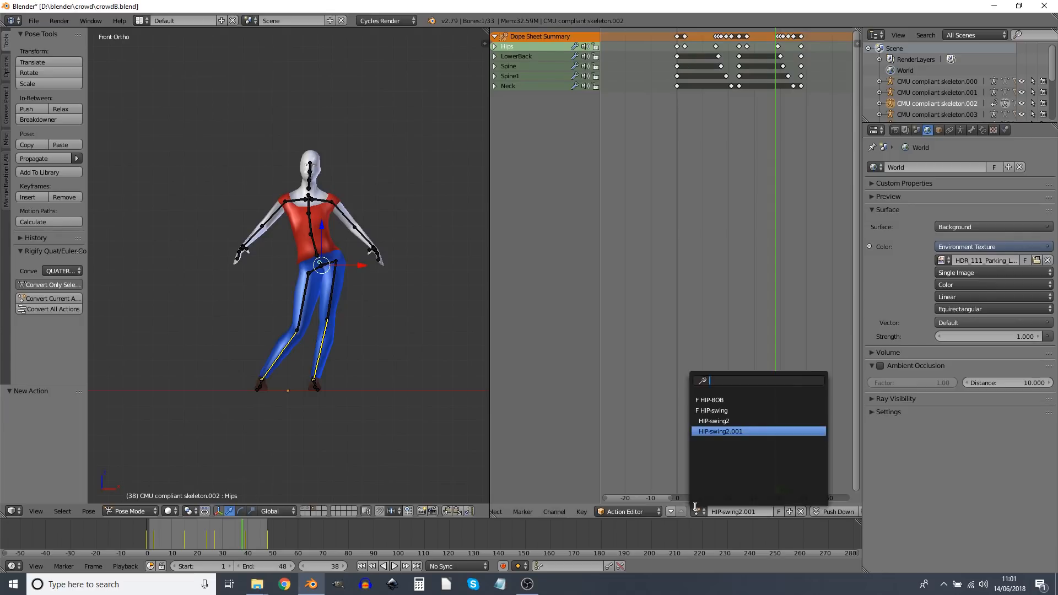
click(716, 421)
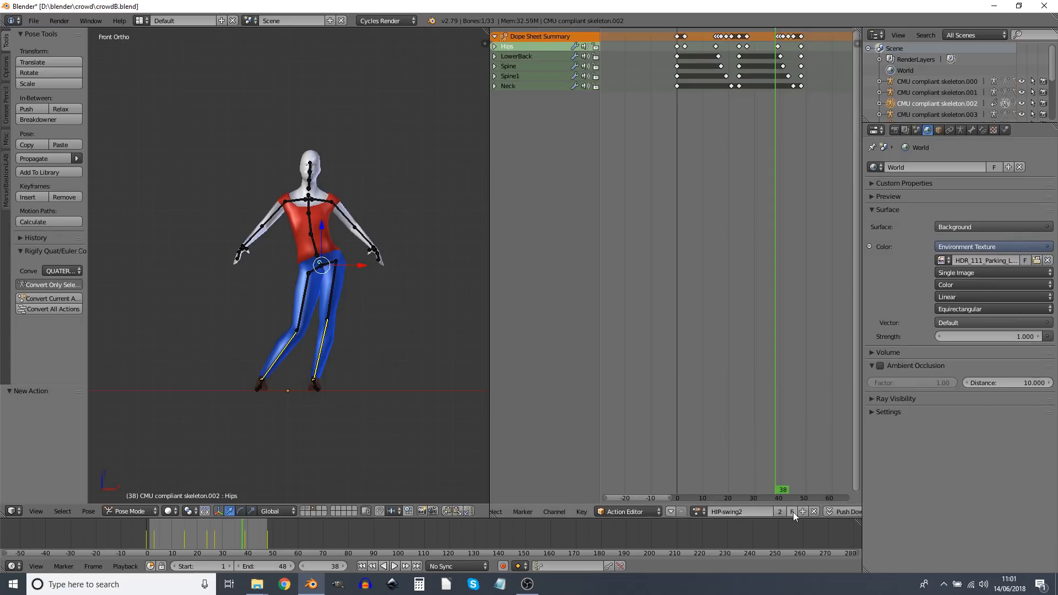
Rename the duplicated HIP-swing2.001 action as nod1 and give it a fake user.
click(697, 511)
click(719, 435)
click(750, 512)
text(nod1)
key(Return)
click(792, 512)
Delete all the keyframes copied into the nod1 action.
middle_drag(737, 172, 733, 164)
key(a)
key(x)
click(718, 148)
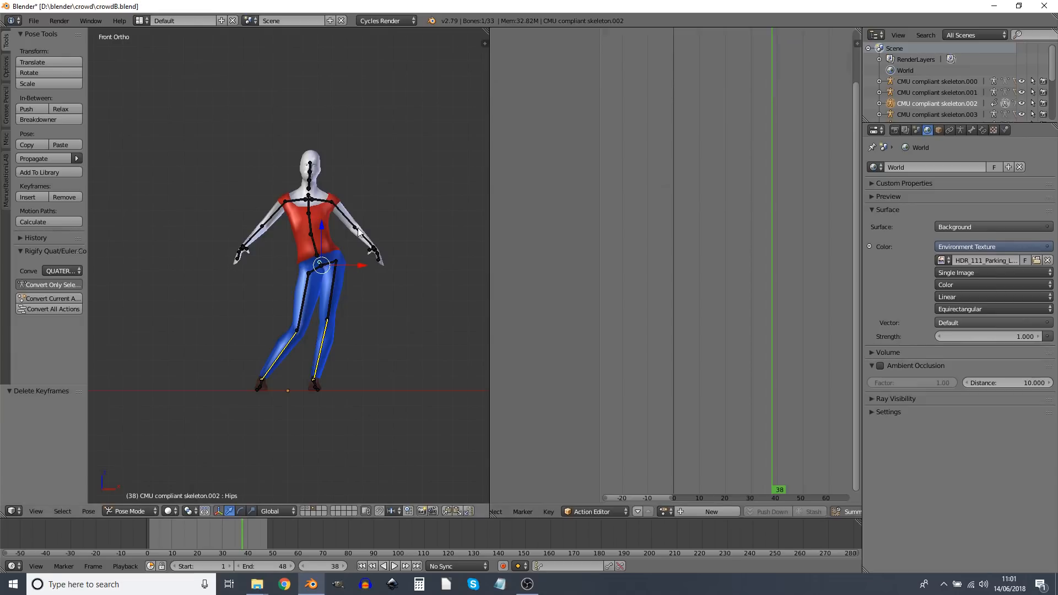
Clear the pose location and rotation of all the skeleton's bones.
drag(220, 536, 203, 537)
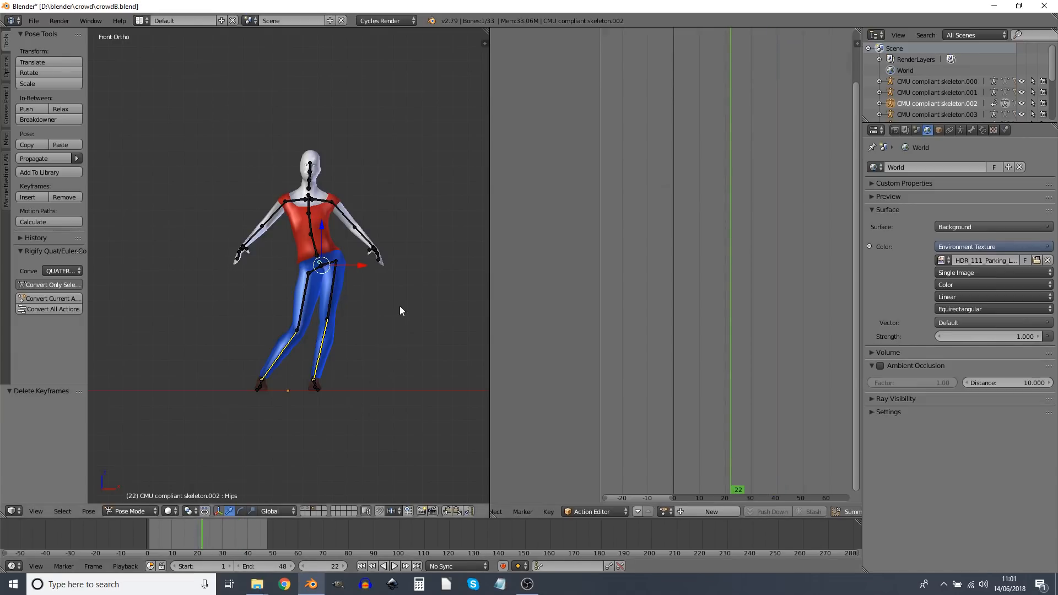
key(a)
key(a)
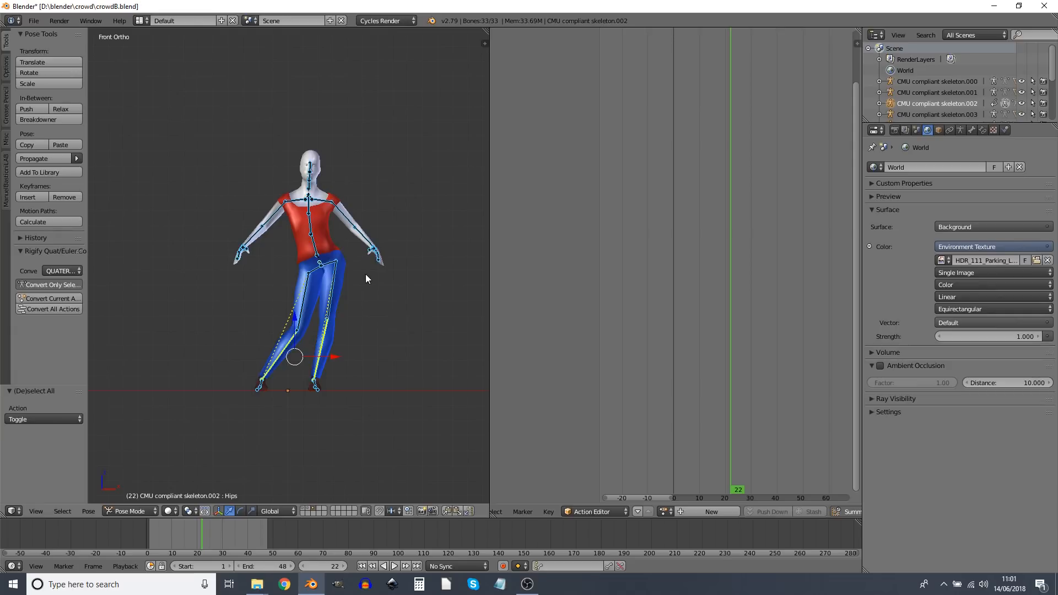
key(alt+g)
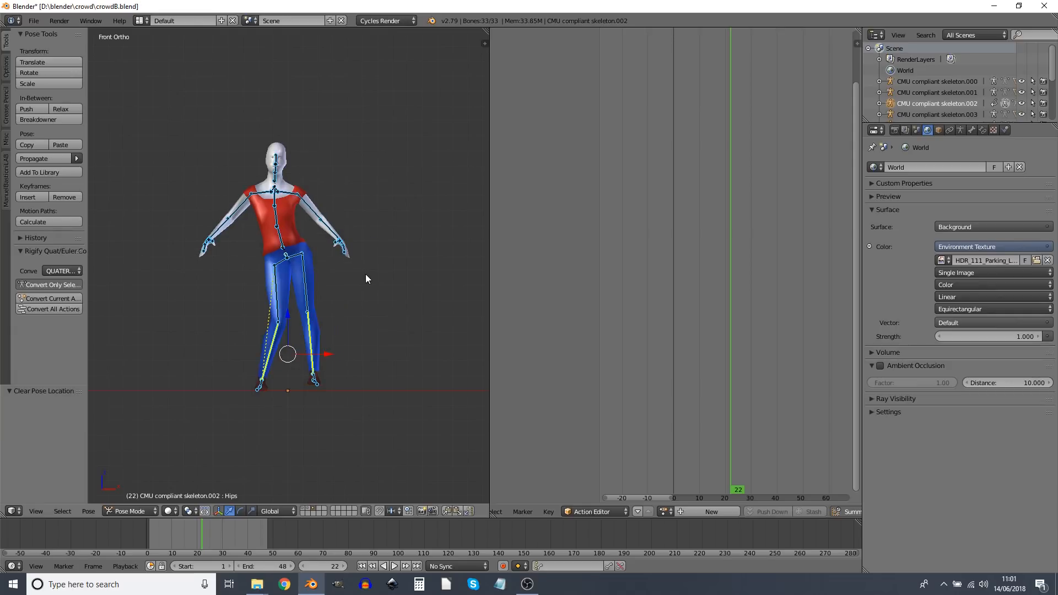
key(alt+r)
Select the Neck bone in the right side view and reassign the nod1 action at frame 0.
middle_drag(381, 268, 307, 162)
right_click(306, 172)
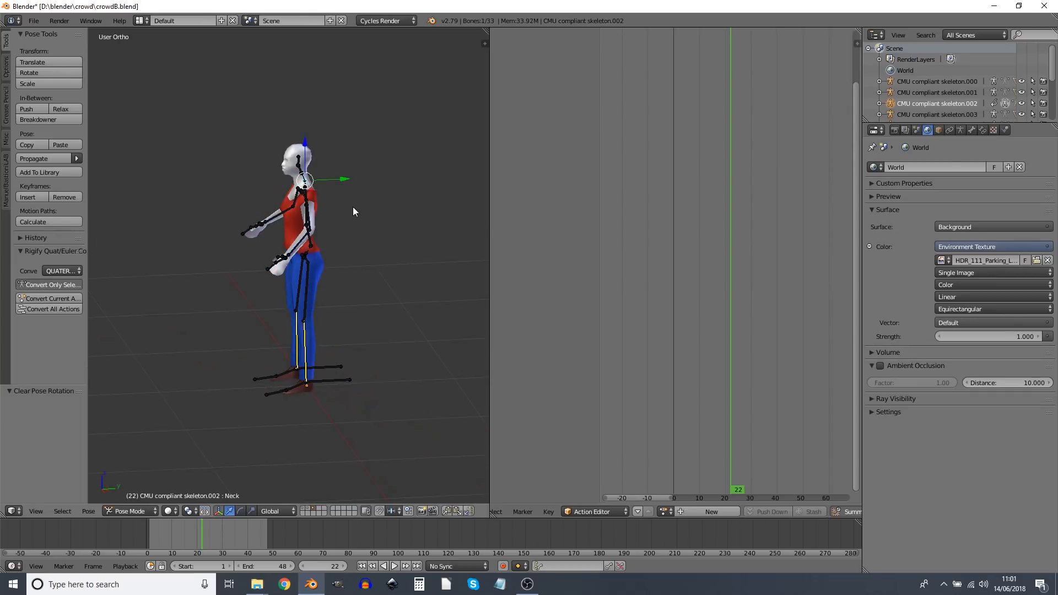
key(KP_3)
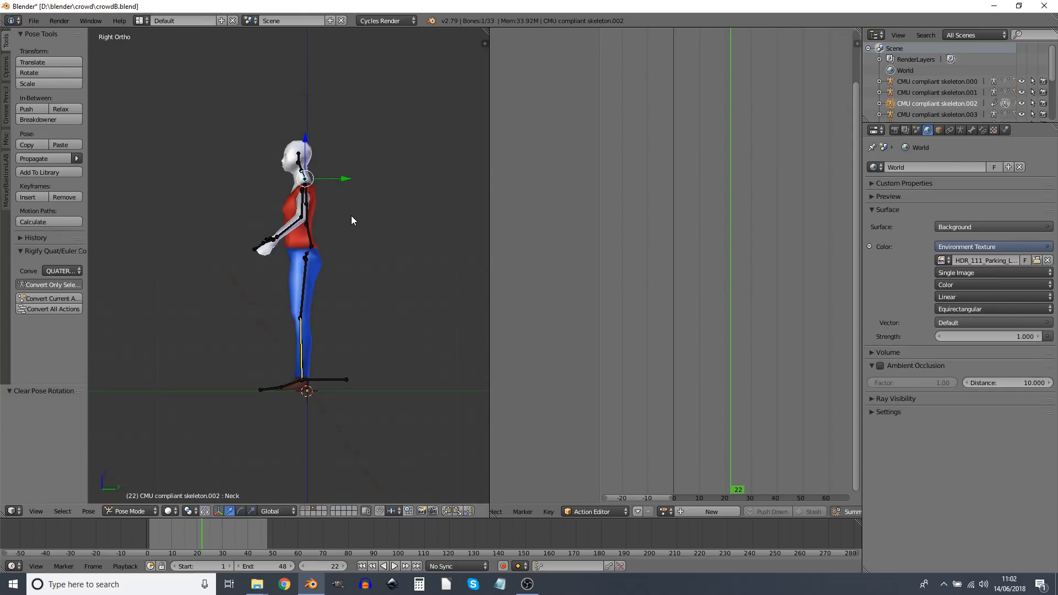
drag(691, 481, 640, 457)
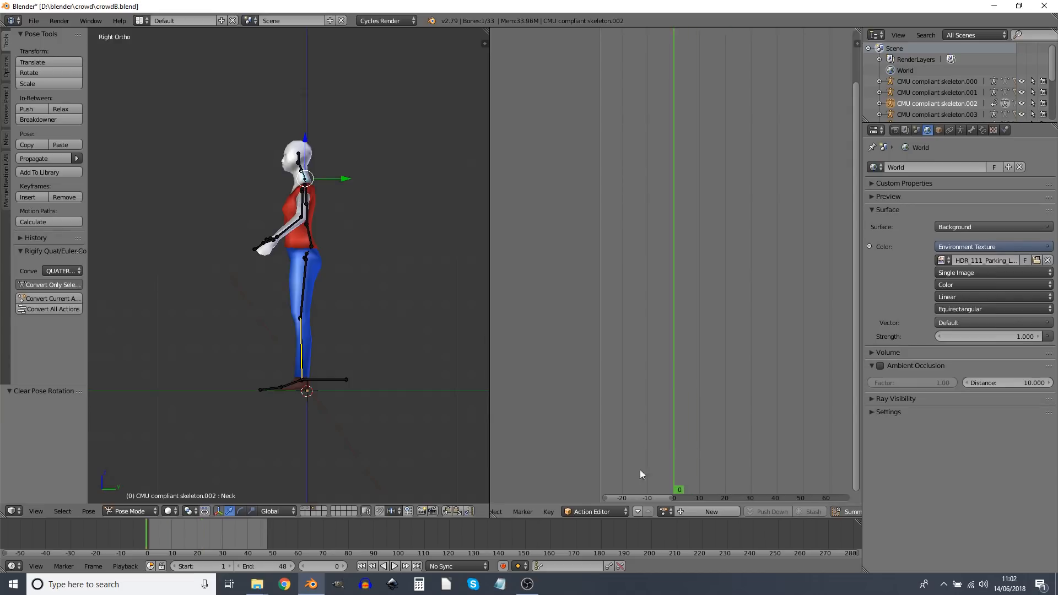
click(665, 511)
click(681, 435)
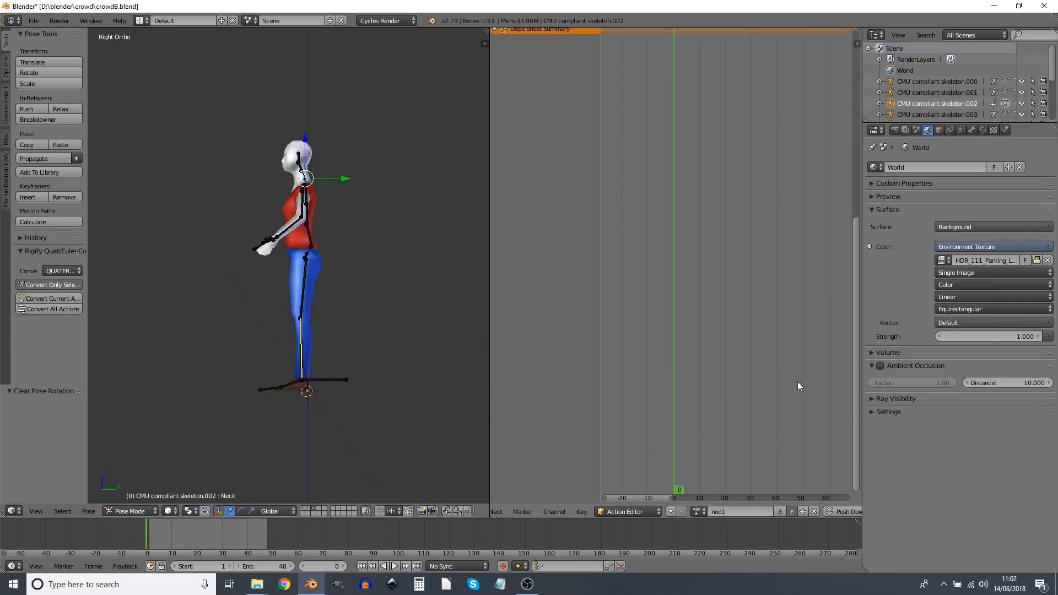
Rotate the Neck and Head bones so the head leans forward, and insert keyframes for both at frame 0.
scroll(333, 211, up, 2)
shift+middle_drag(342, 174, 346, 283)
scroll(347, 280, up, 5)
key(r)
click(372, 196)
right_click(317, 194)
right_click(298, 170)
key(r)
click(317, 165)
shift+right_click(342, 213)
key(i)
Duplicate the Neck and Head keyframes at 12-frame intervals, placing copies at frames 12, 24, 36 and 48.
key(shift+d)
click(732, 122)
click(708, 108)
key(shift+d)
click(719, 94)
key(shift+d)
text(12)
key(Return)
mouse_move(702, 112)
mouse_down()
mouse_move(676, 114)
mouse_move(704, 112)
mouse_up()
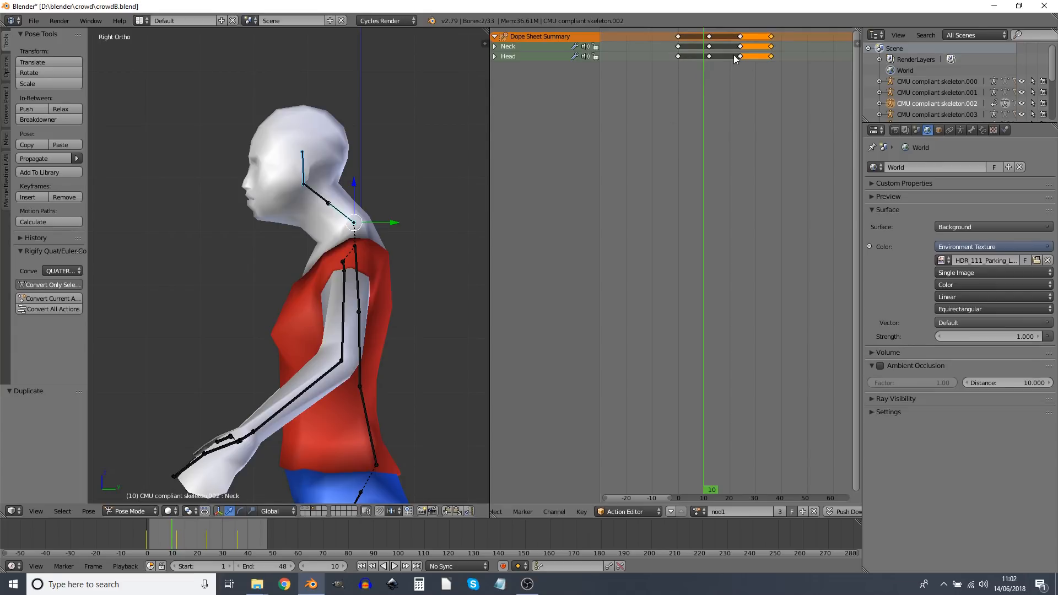
key(shift+d)
text(12)
key(Return)
Clear the Neck and Head rotation at frame 10 and insert LocRot keyframes.
drag(792, 115, 704, 152)
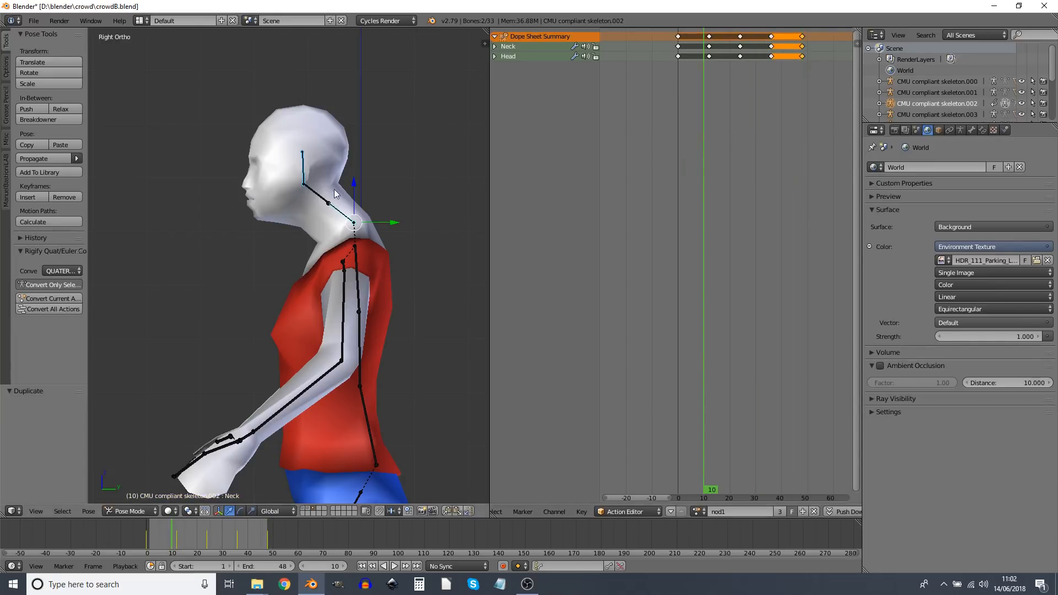
key(alt+r)
key(i)
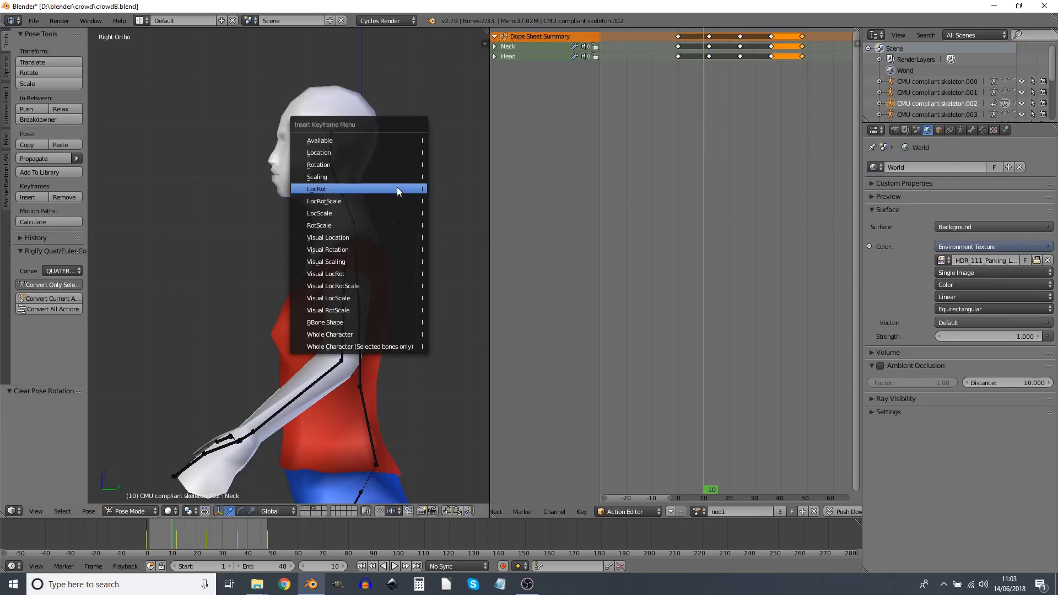
click(392, 186)
Duplicate the upright Neck and Head keyframes from frame 10 to frames 22 and 34, and play the animation.
key(shift+d)
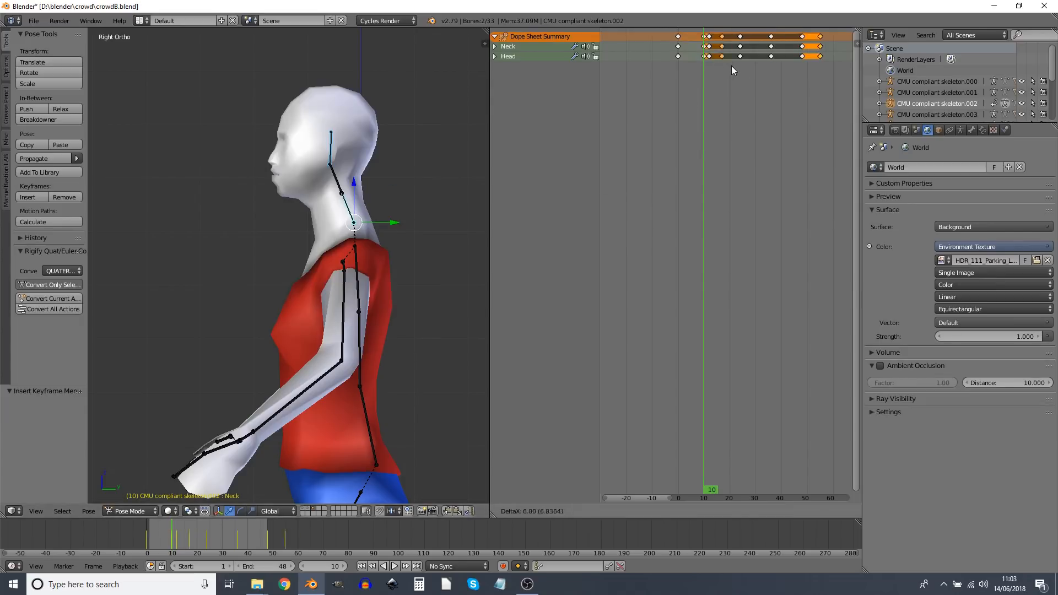
right_click(740, 65)
alt+right_click(705, 56)
key(shift+d)
text(12)
key(Return)
key(shift+d)
text(24)
key(Return)
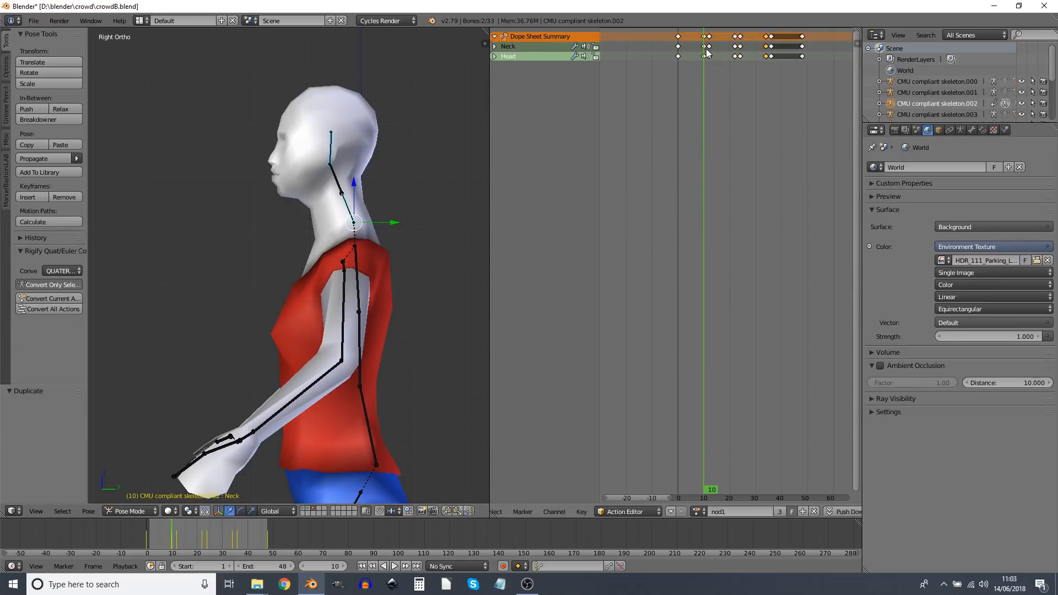
key(alt+a)
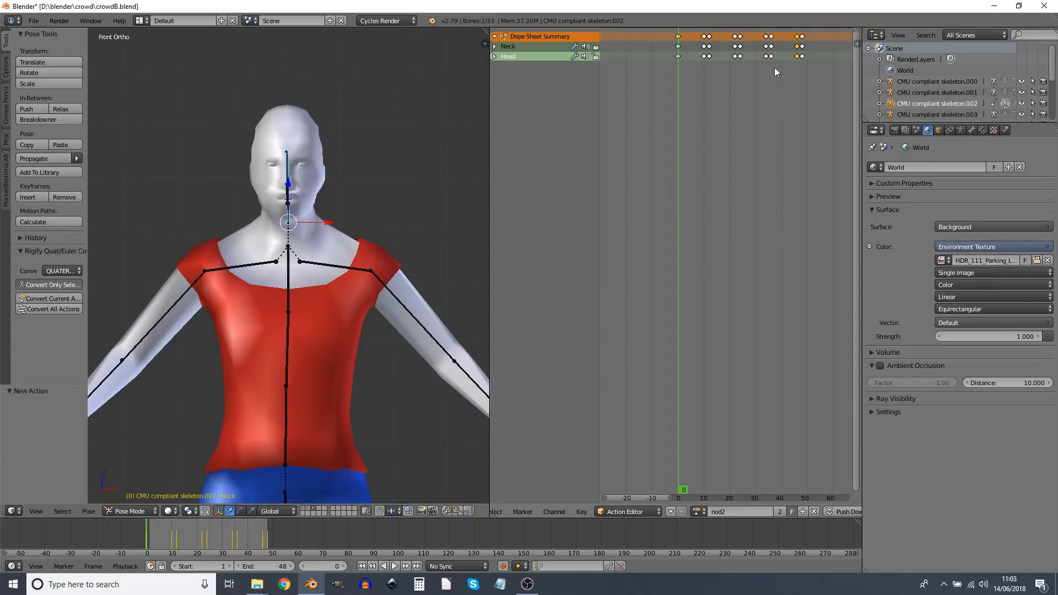
Play and review the nod2 head animation, replaying it from frame 0.
key(alt+a)
key(Escape)
key(a)
key(alt+a)
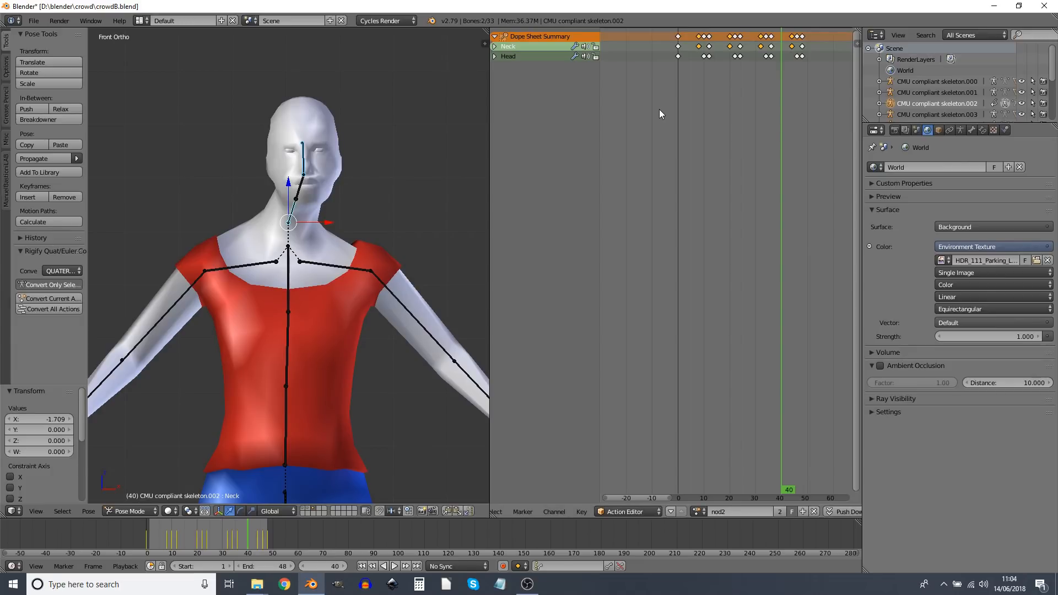
click(659, 110)
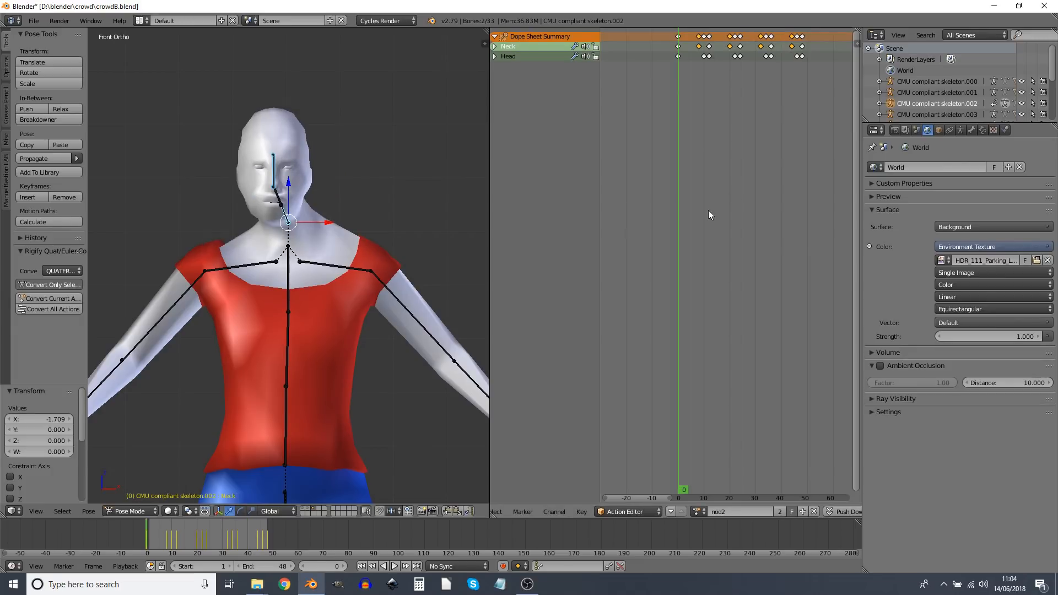
key(alt+a)
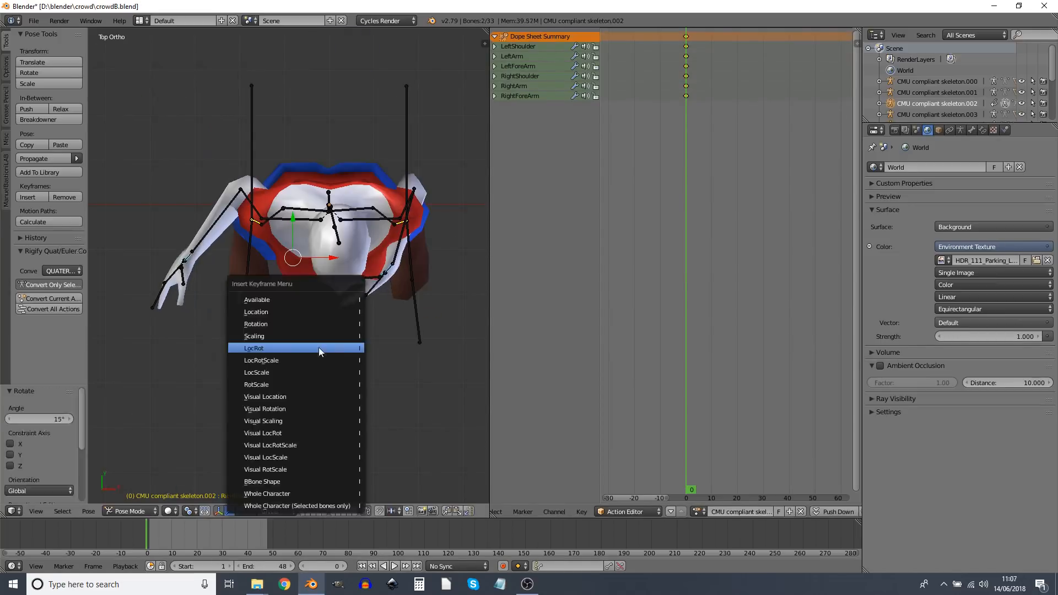
Insert LocRot keyframes for the arm pose at frame 0, and rotate and keyframe the arm bones at frame 24.
click(318, 347)
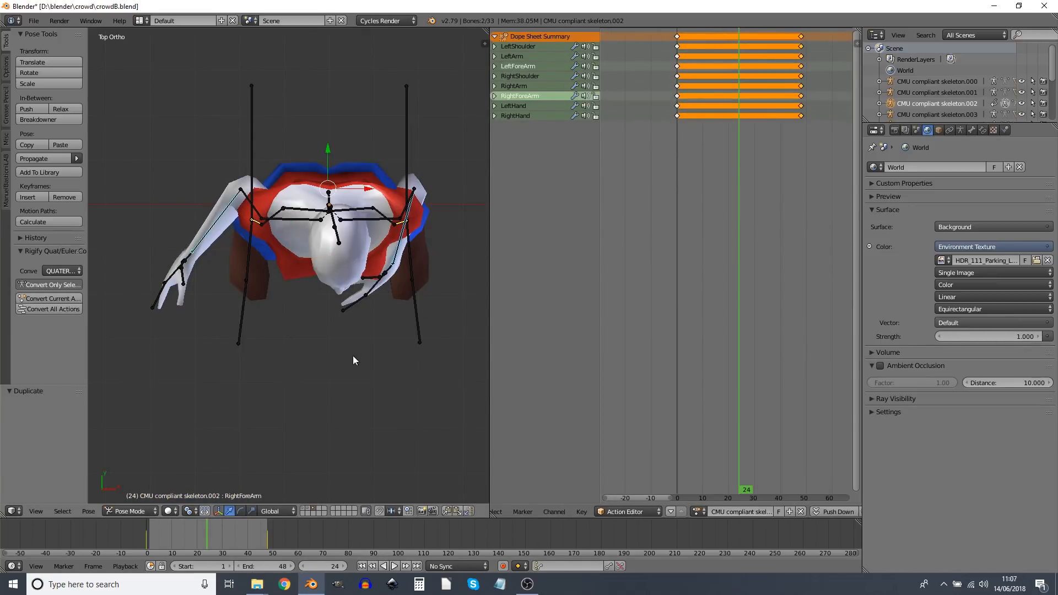
key(r)
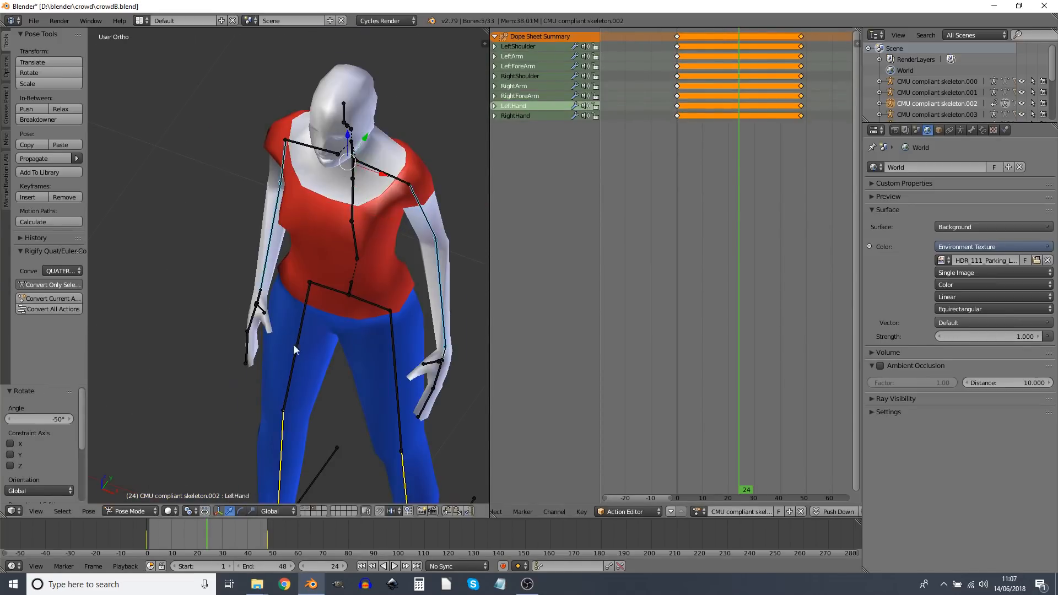
key(i)
click(320, 309)
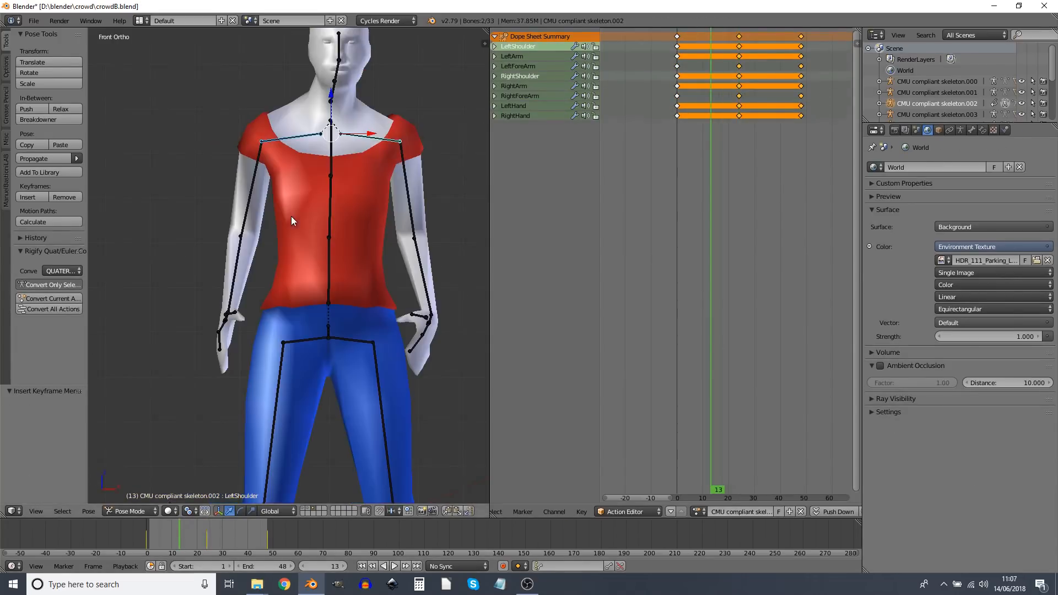
Rotate the RightShoulder bone at frame 13 and keyframe it.
key(r)
click(324, 235)
drag(232, 545, 238, 544)
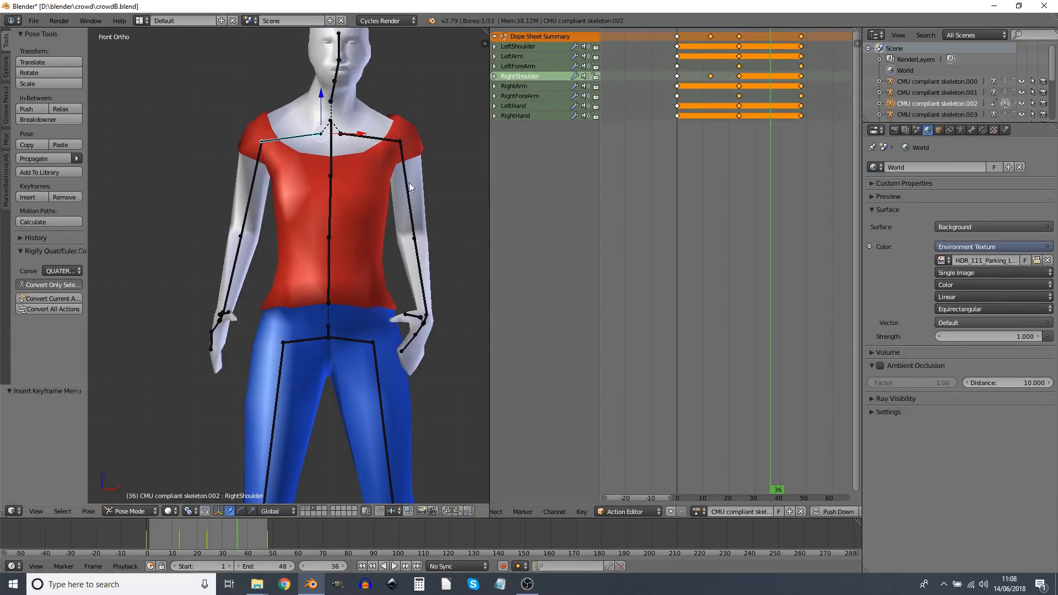
Rotate the LeftShoulder bone at frame 36, insert a keyframe, and play the arm animation.
right_click(380, 140)
key(r)
click(404, 159)
key(i)
click(404, 160)
click(186, 536)
key(alt+a)
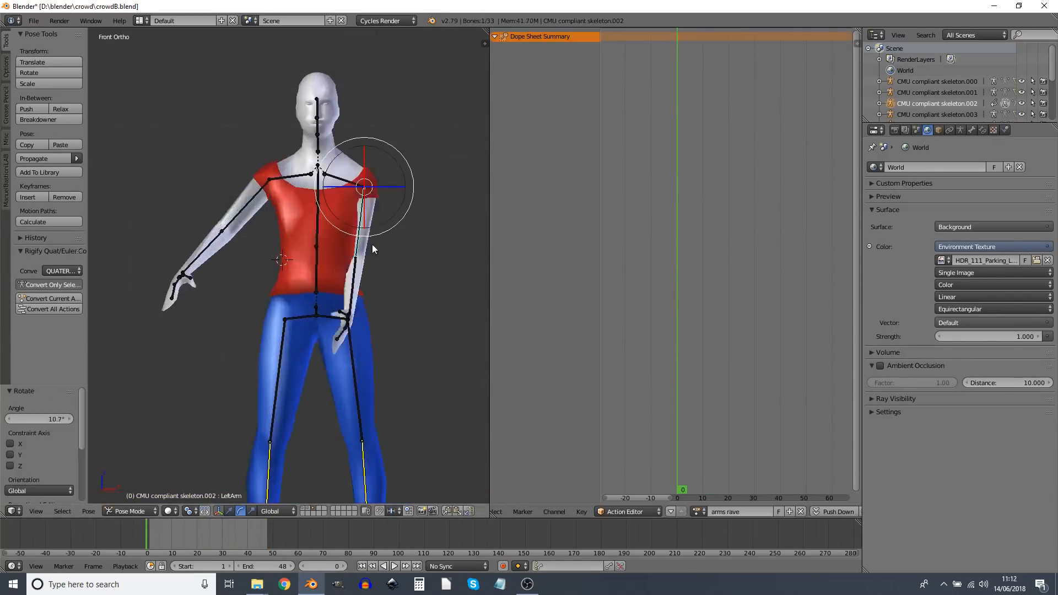
Rotate the LeftArm bone at frame 0 in the arms rave action.
key(r)
click(291, 199)
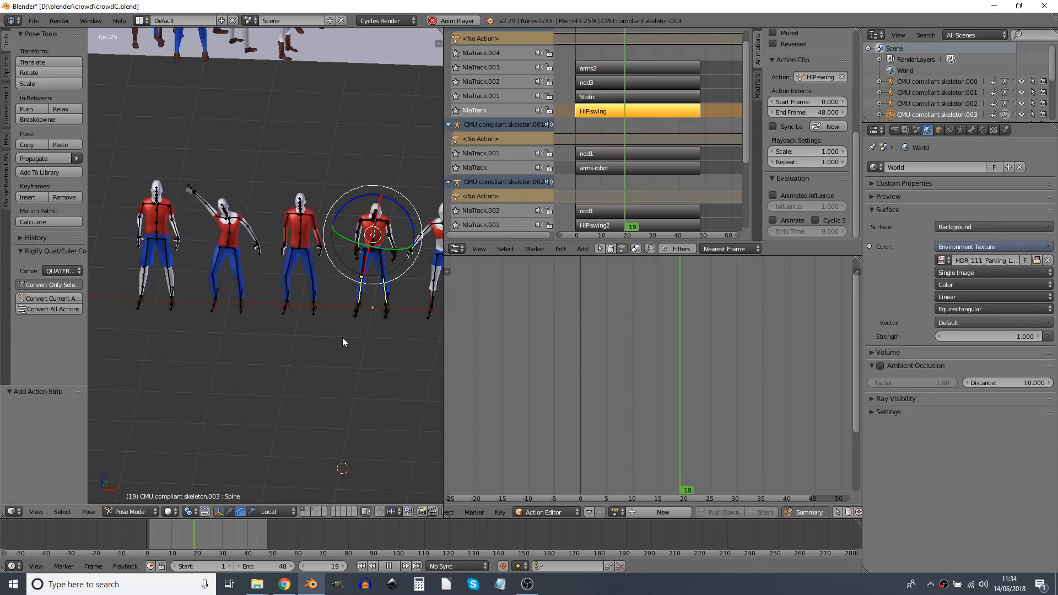
Select the CMU compliant skeleton.000 armature in the character lineup and show its NLA strips closer.
right_click(298, 246)
right_click(301, 248)
scroll(633, 130, up, 3)
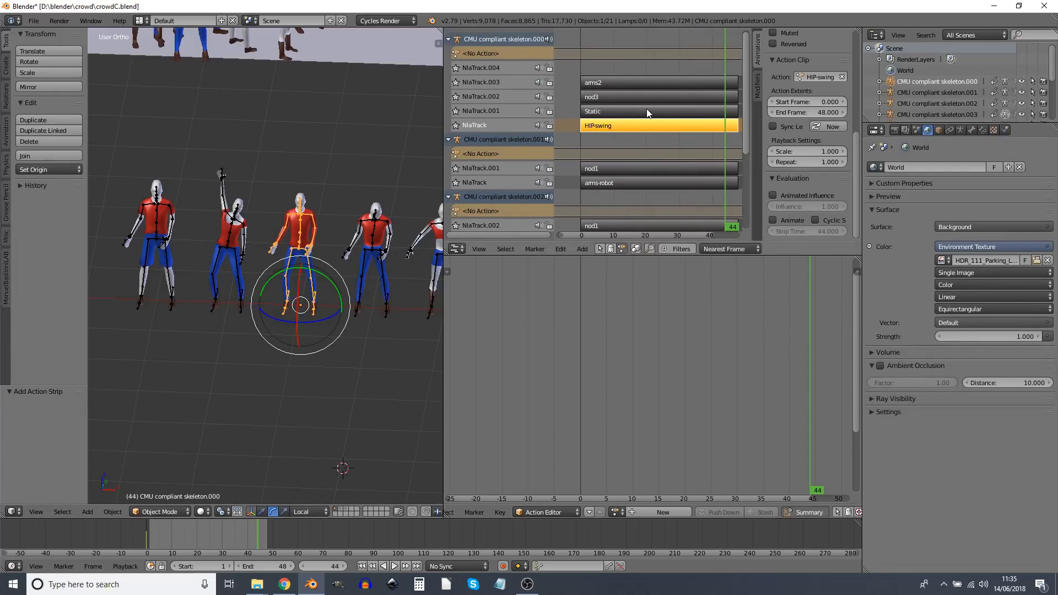
Mute the track holding the Static strip on CMU compliant skeleton.000 and play the animation to check the hip swing.
click(646, 112)
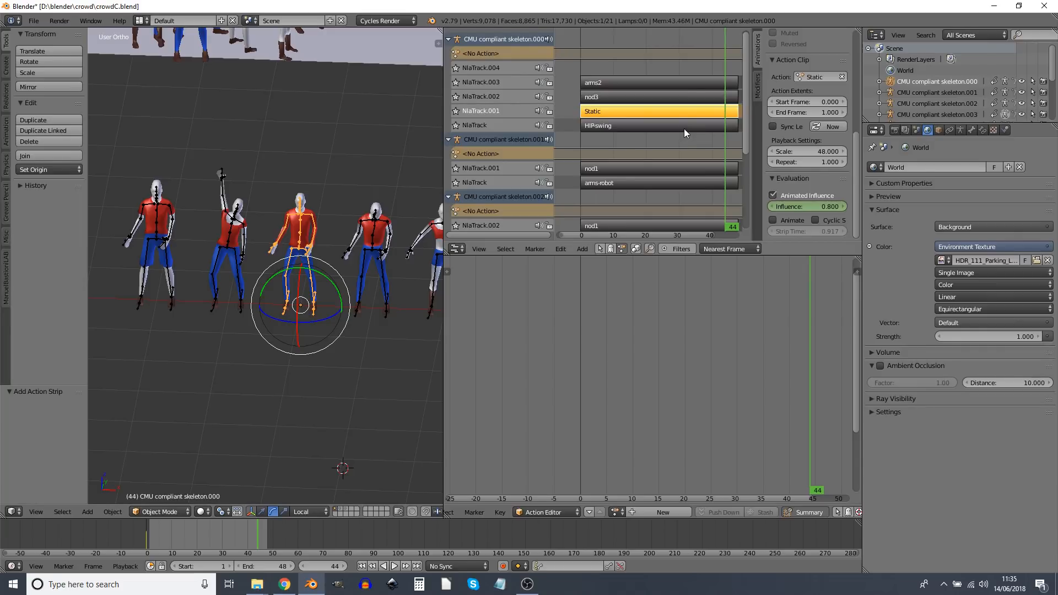
click(609, 131)
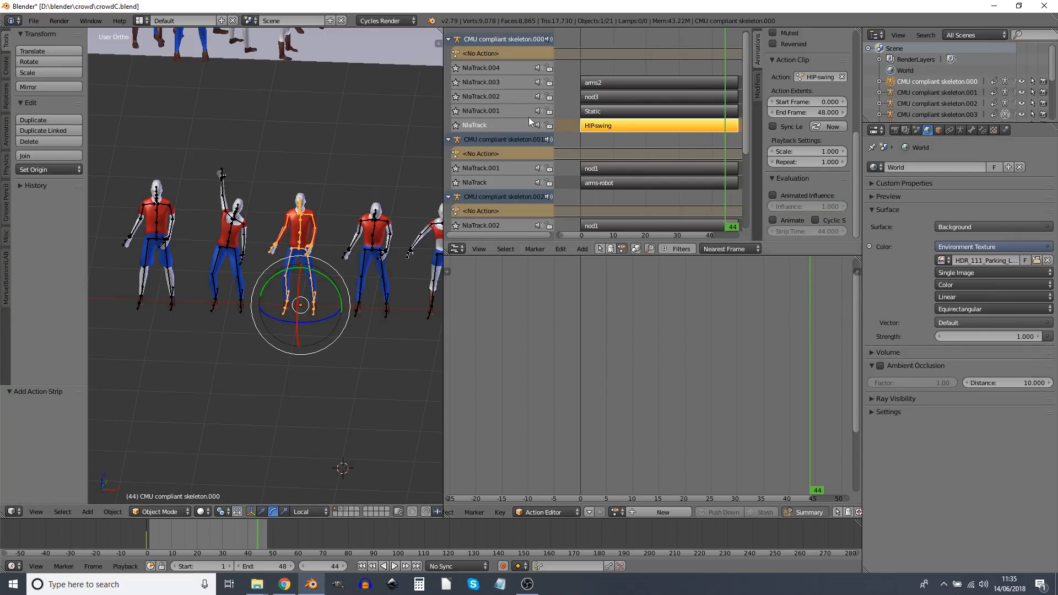
key(n)
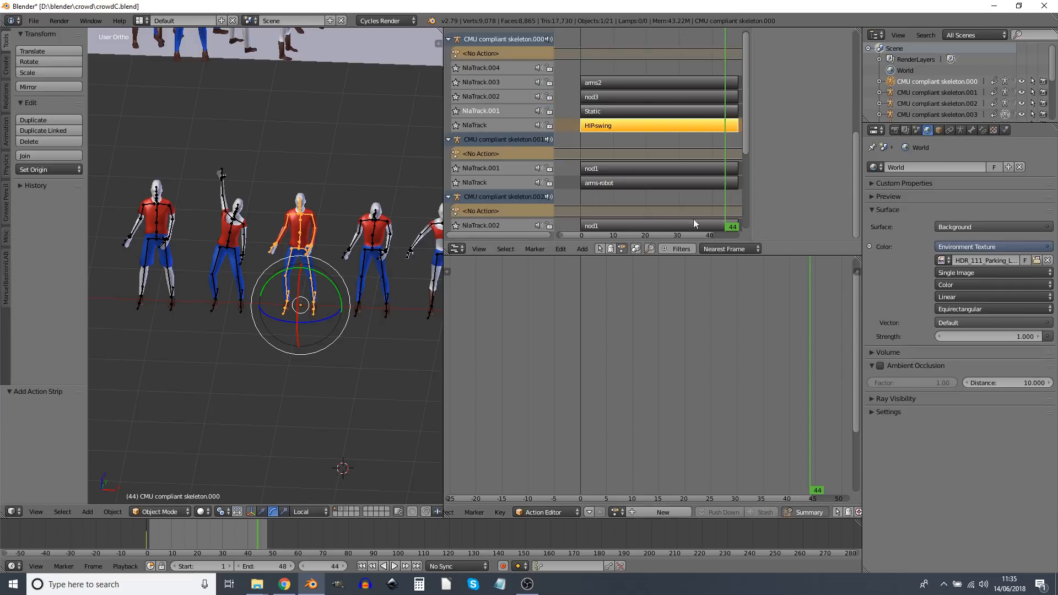
click(537, 111)
key(alt+a)
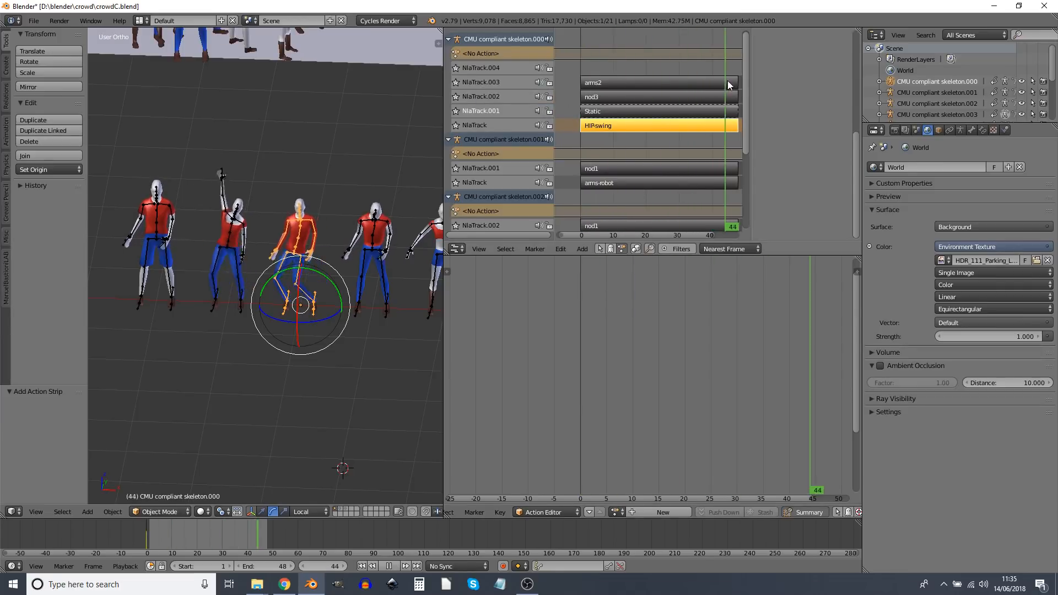
key(alt+a)
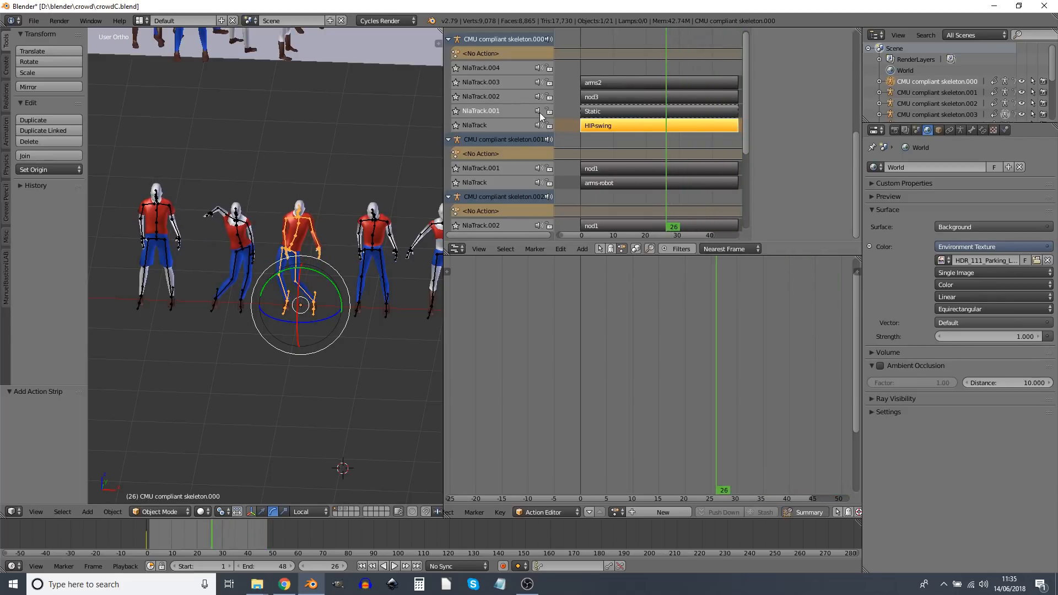
Select the unmuted Static strip, show its influence settings, and play the animation from frame 0 to check the reduced motion.
click(606, 111)
key(n)
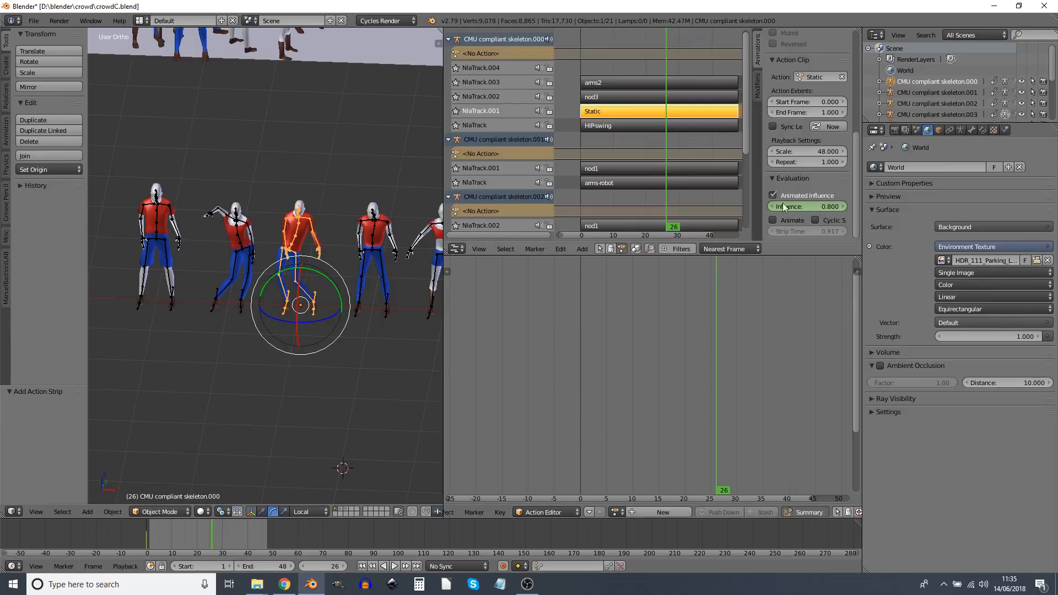
drag(626, 421, 557, 415)
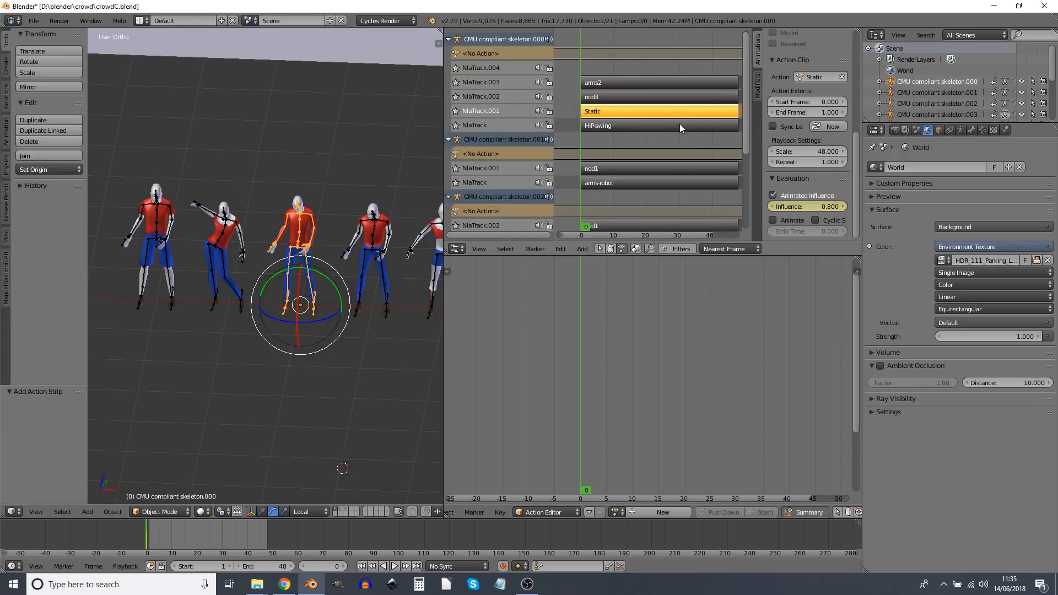
key(alt+a)
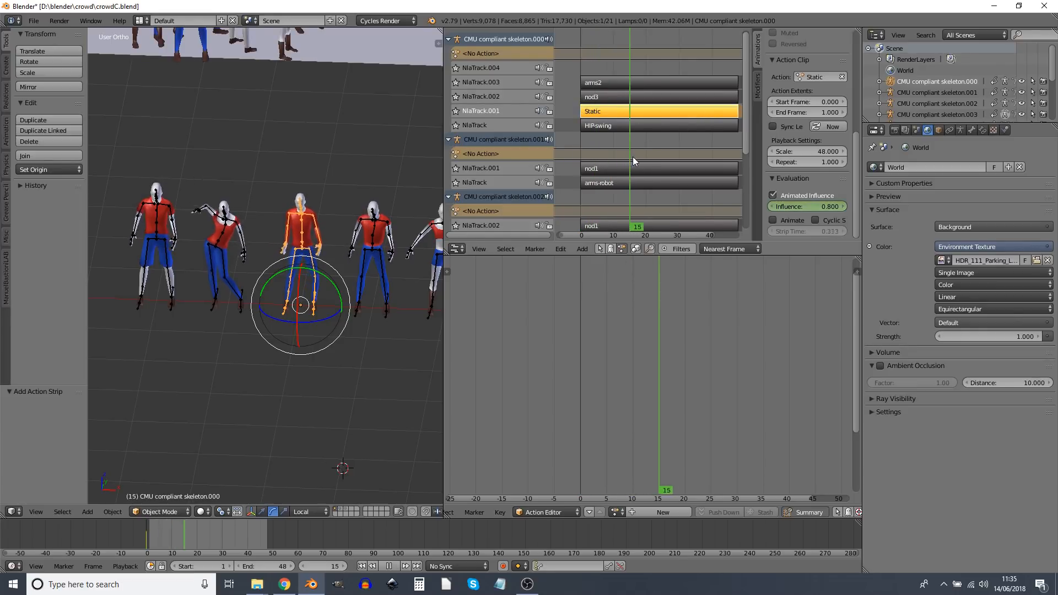
mouse_move(692, 162)
mouse_down()
mouse_move(607, 165)
mouse_move(690, 167)
mouse_move(674, 169)
mouse_up()
key(alt+a)
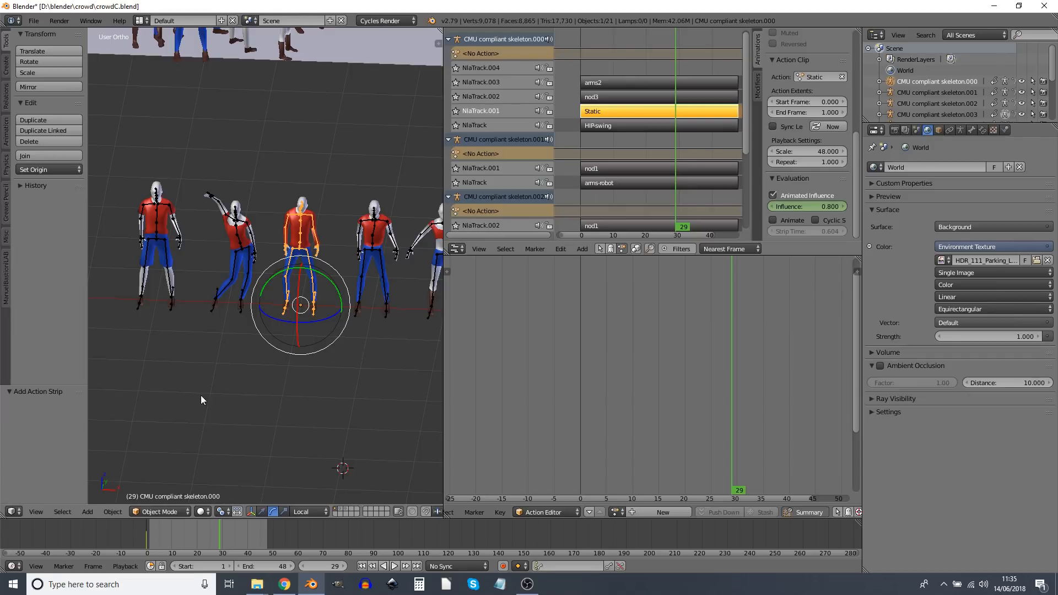
Select the CMU compliant skeleton.004 armature in the lineup and switch it to Pose Mode.
shift+middle_drag(361, 287, 154, 293)
scroll(153, 293, up, 3)
right_click(203, 263)
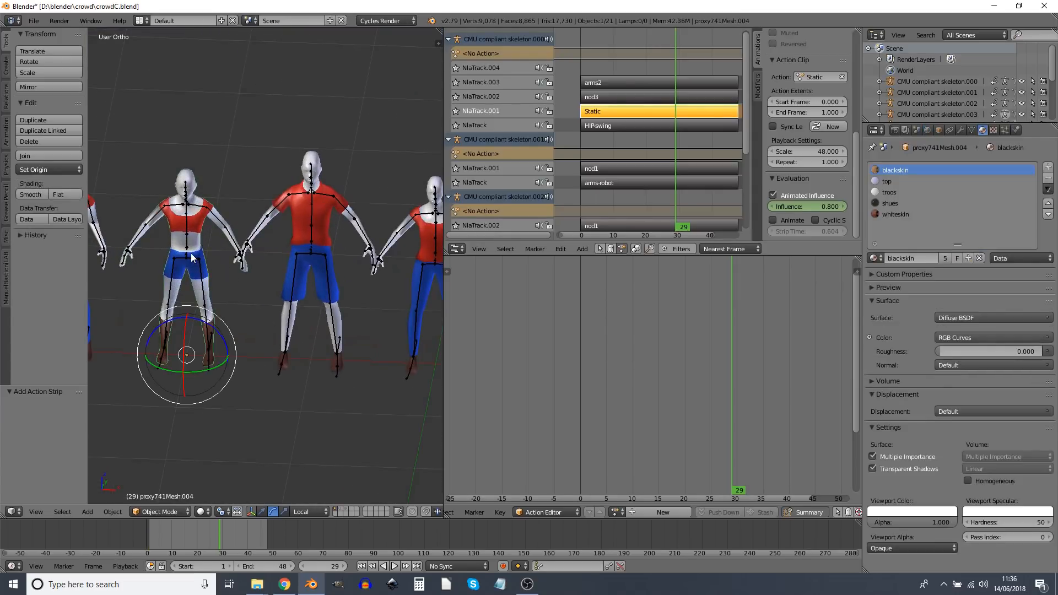
shift+middle_drag(266, 379, 319, 328)
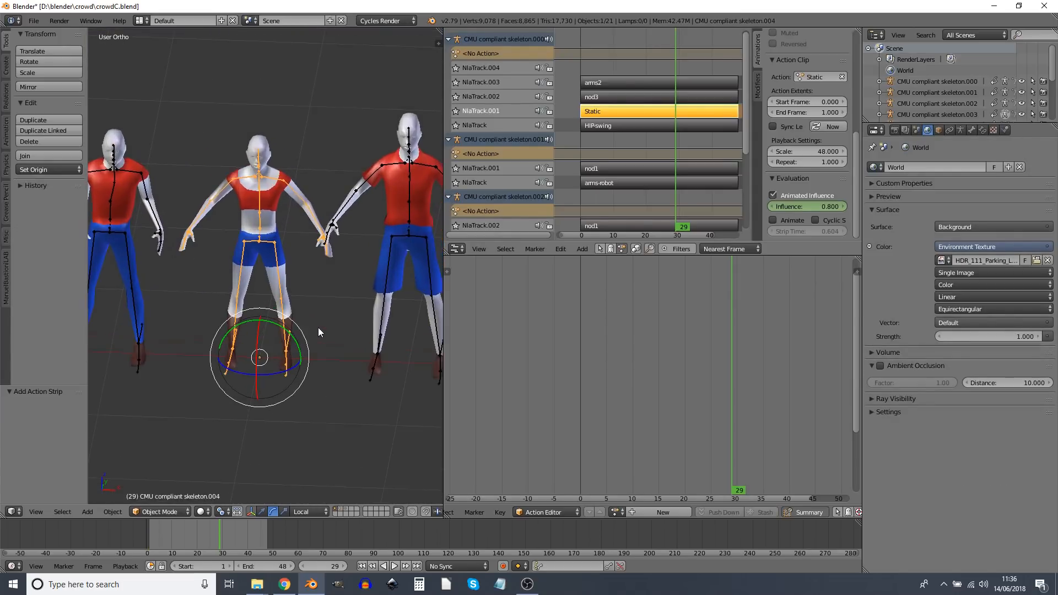
click(164, 511)
click(165, 475)
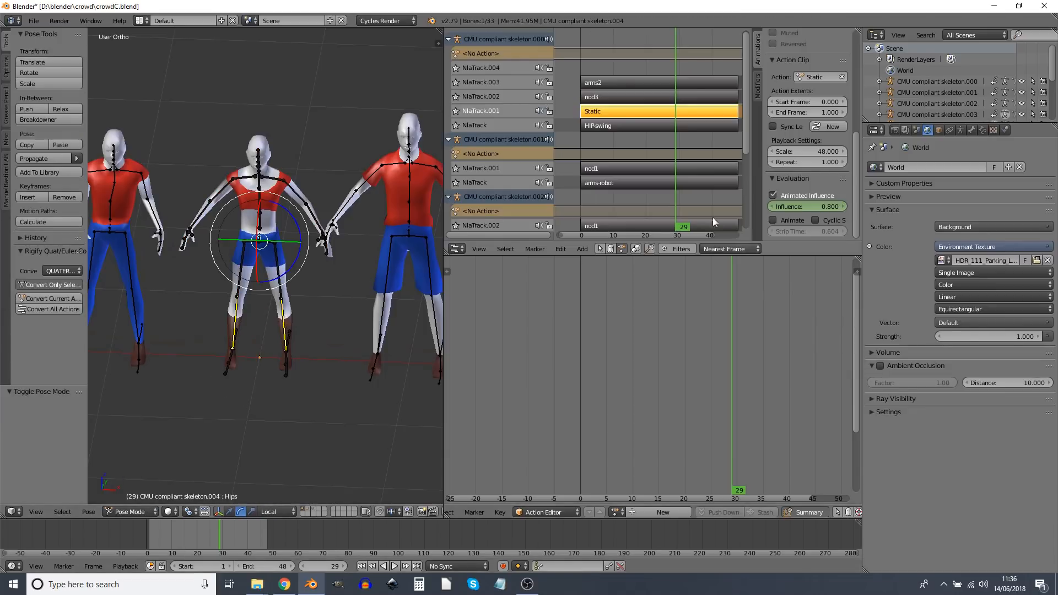
Create a new action for the armature and name it hipswing_minor.
click(632, 512)
click(686, 513)
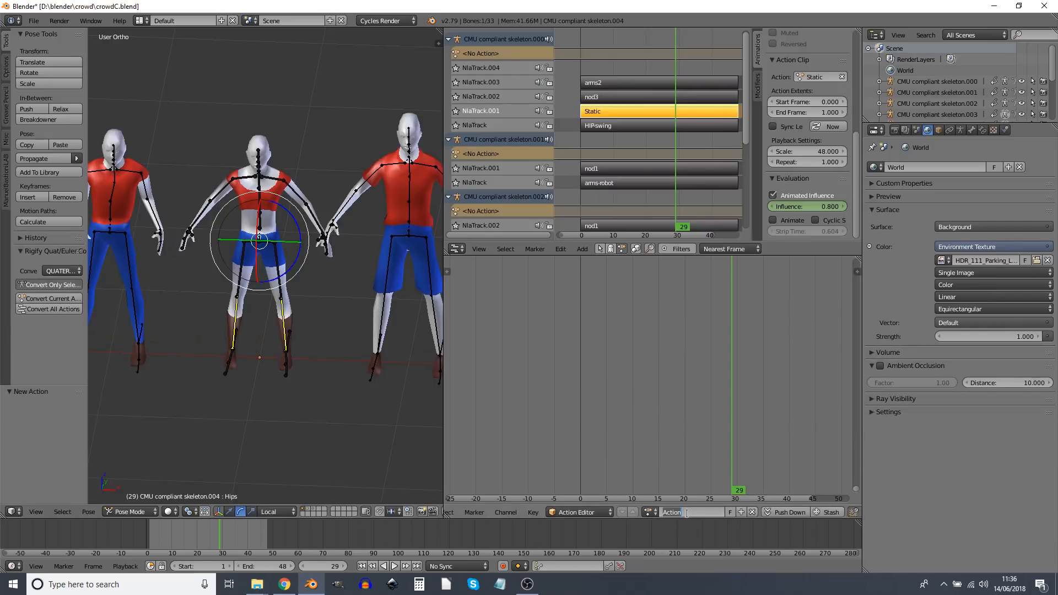
text(hipswing.minor)
key(Return)
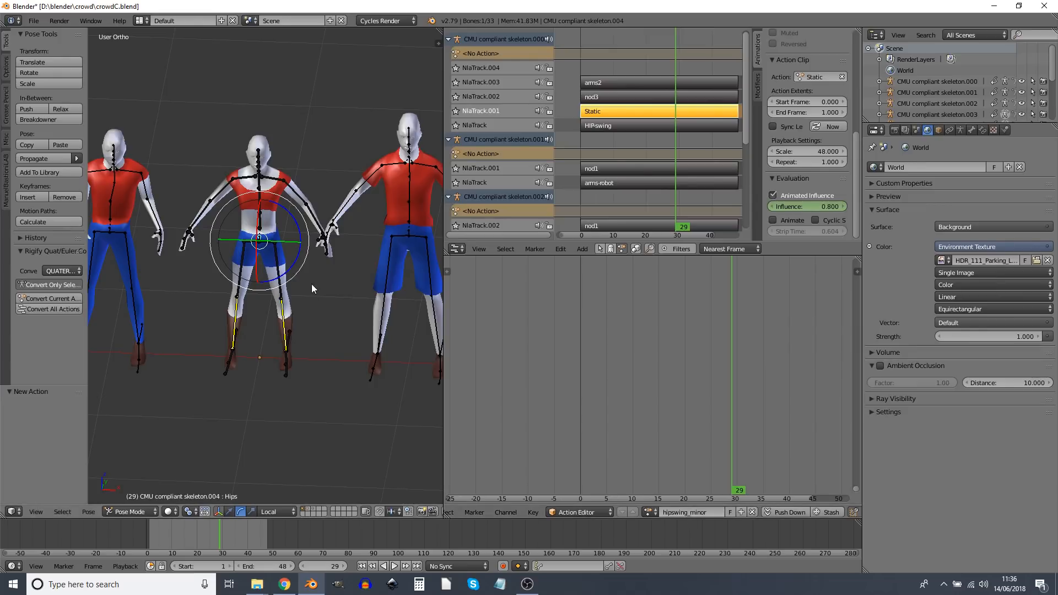
Move the skeleton.004 armature together with its character mesh to layer 11 and show only that layer.
key(KP_1)
middle_drag(305, 281, 304, 327)
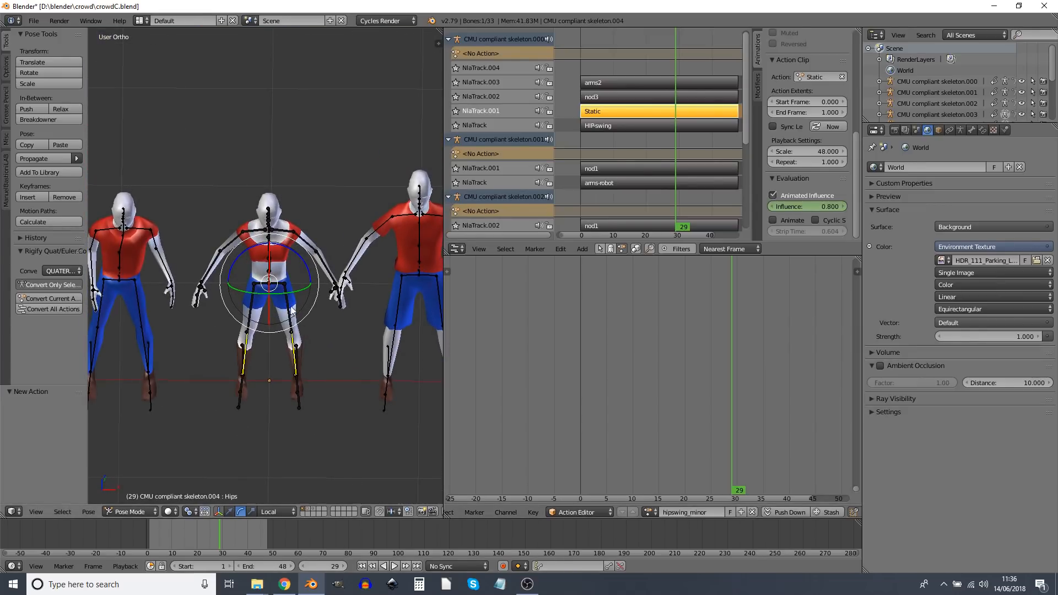
right_click(278, 306)
key(m)
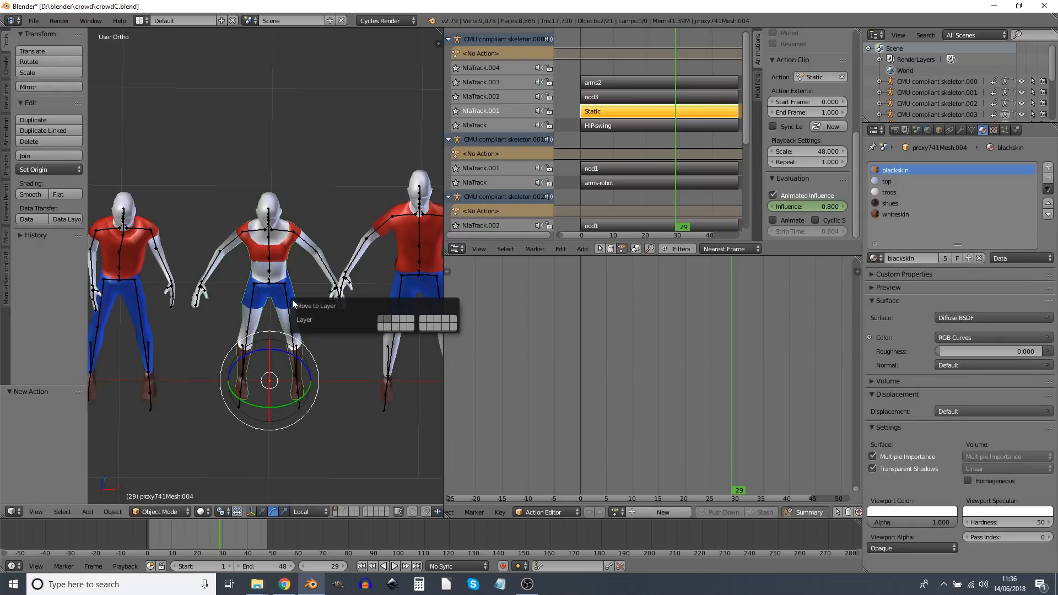
click(383, 329)
click(335, 514)
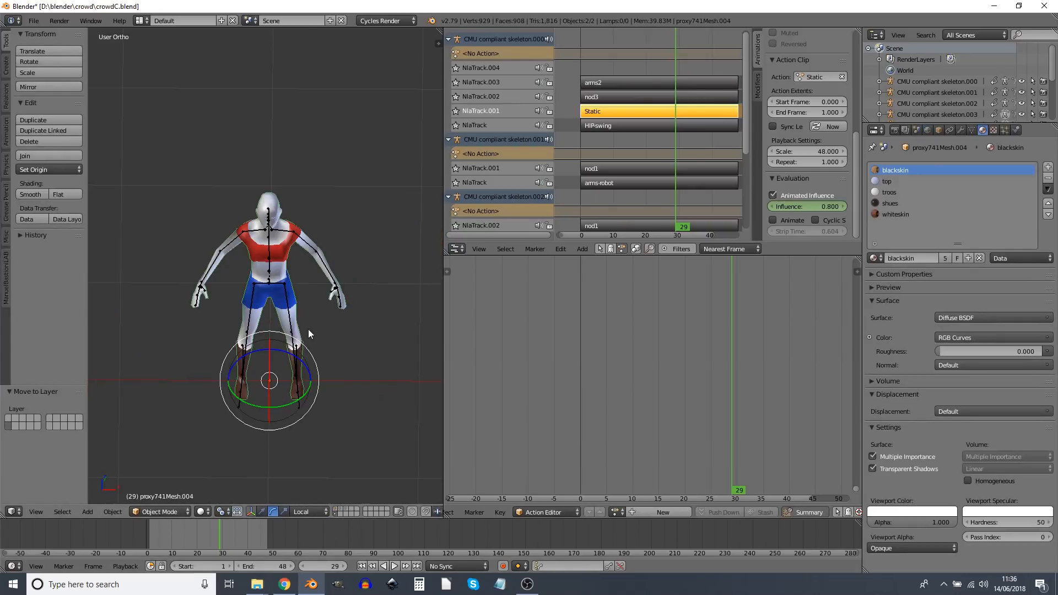
At frame 0 in front view, move the Hips bone of skeleton.004 by -0.085 along its local X axis.
key(KP_1)
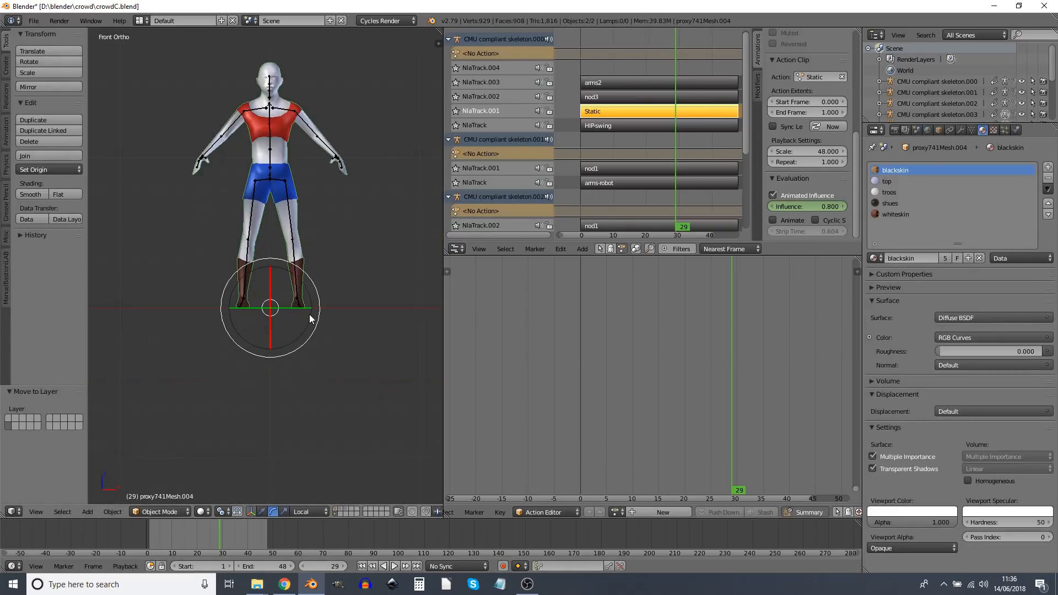
right_click(271, 177)
right_click(271, 178)
right_click(271, 178)
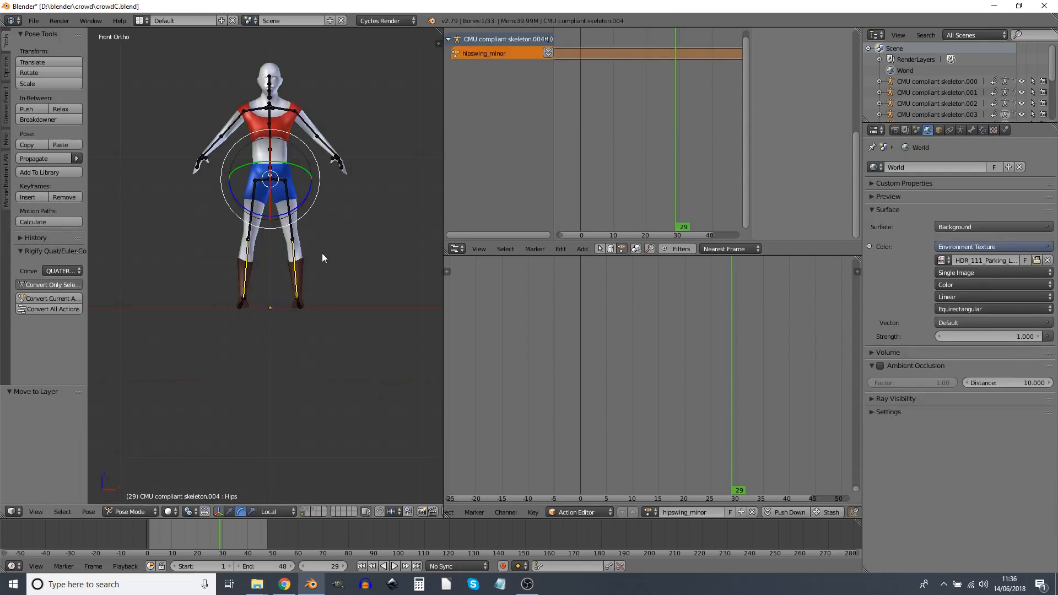
drag(158, 543, 126, 537)
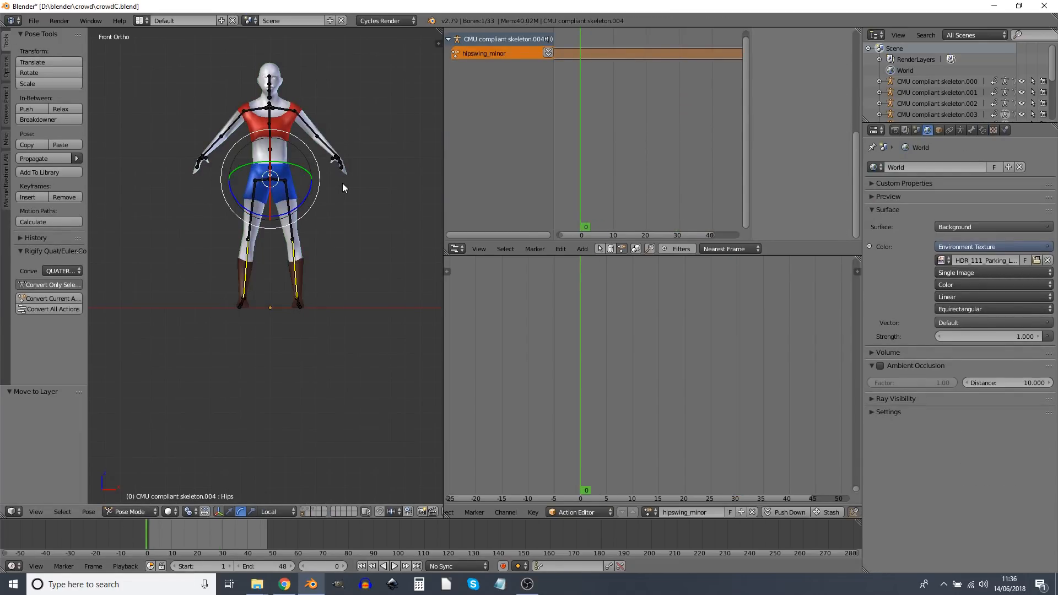
key(g)
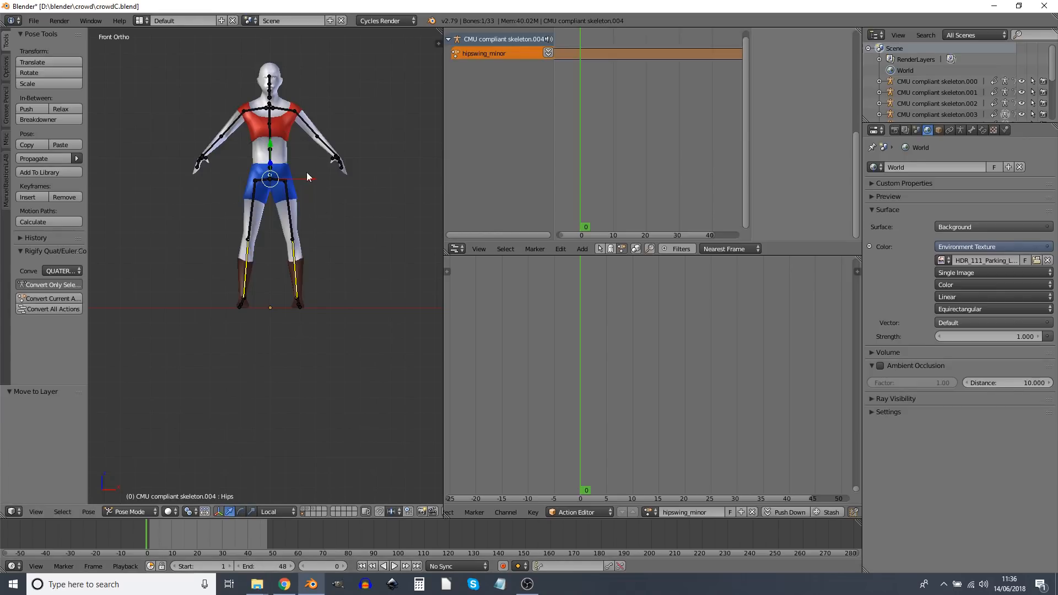
key(x)
key(x)
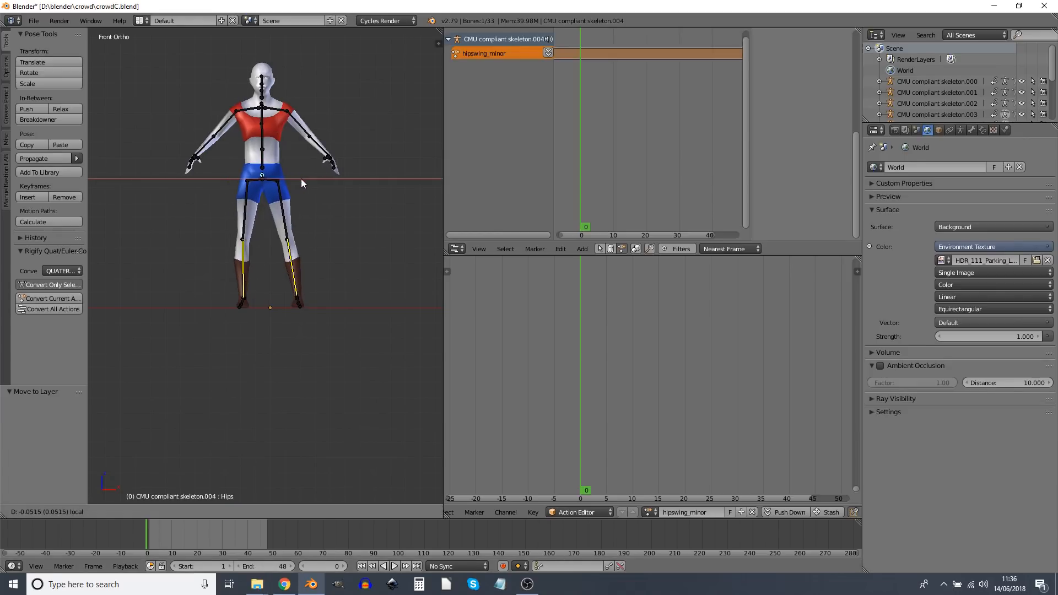
click(296, 180)
Rotate the Hips bone by 4.4° at frame 0 and insert a keyframe.
key(r)
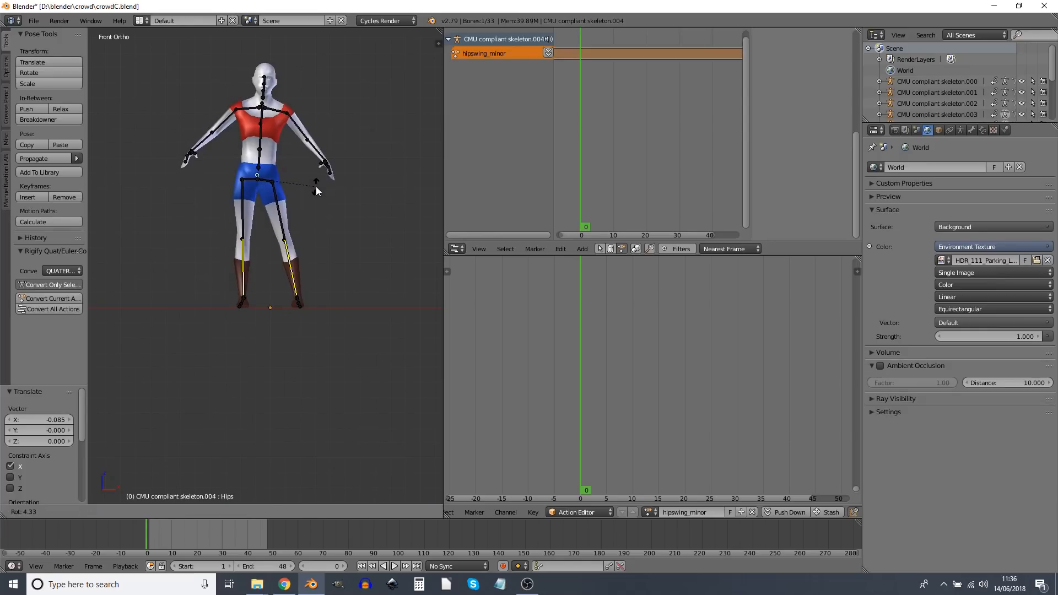
click(315, 190)
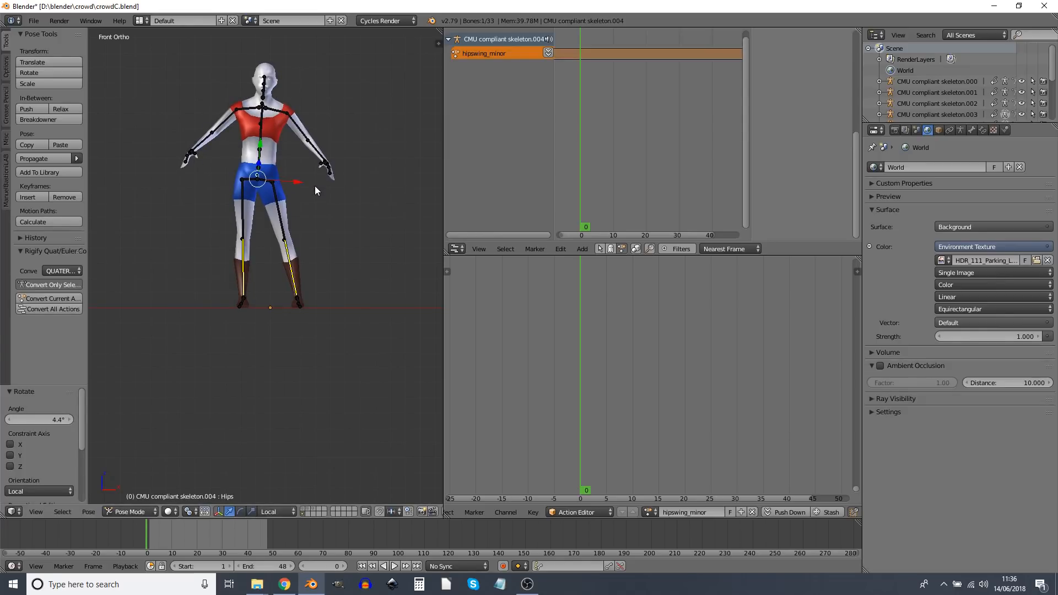
key(i)
click(299, 208)
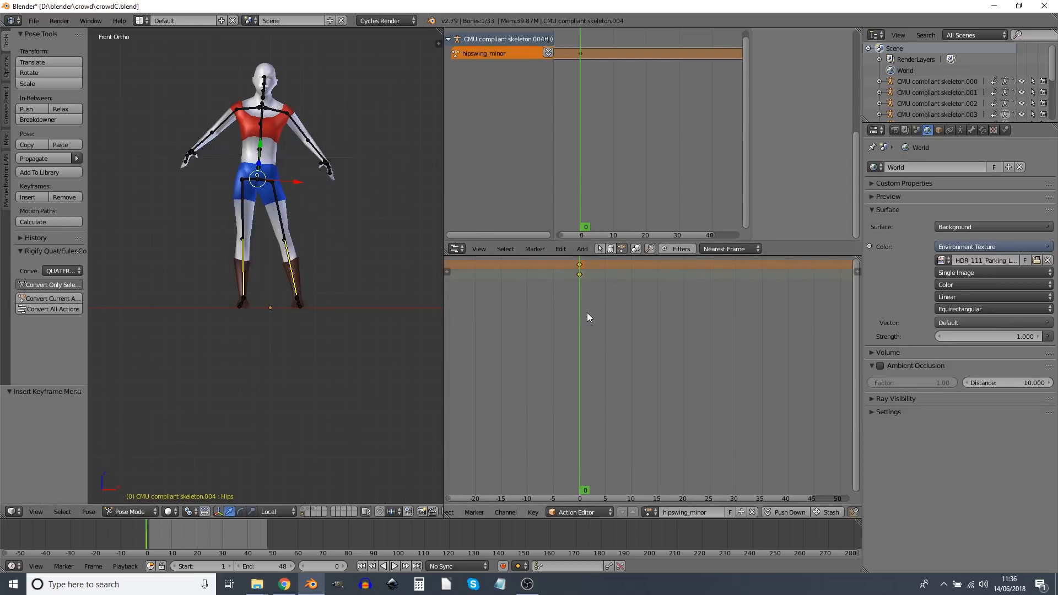
Duplicate the frame 0 keyframes of hipswing_minor 48 frames ahead to close the loop.
key(shift+d)
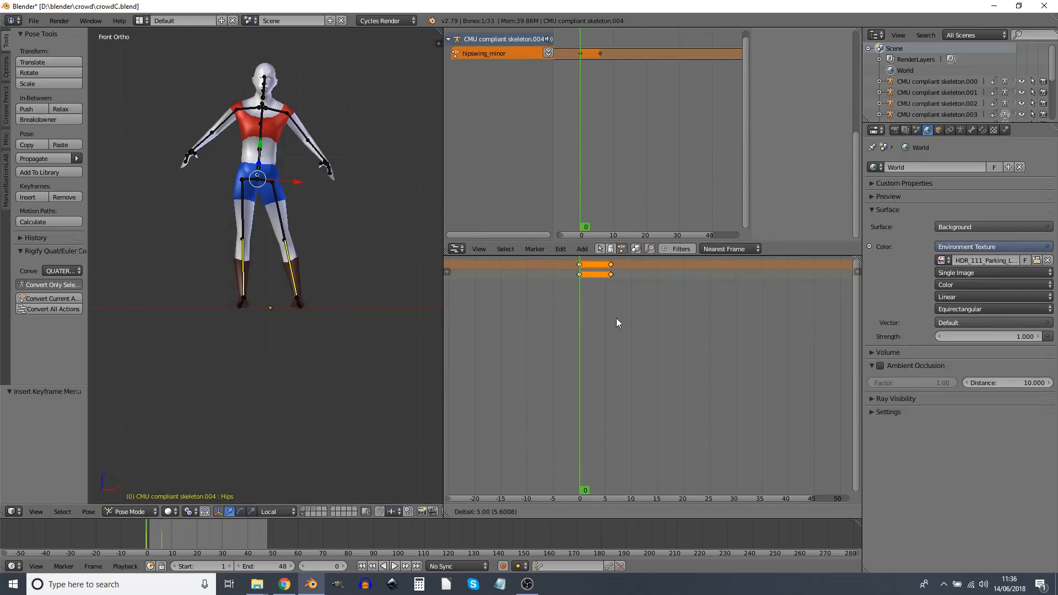
text(48)
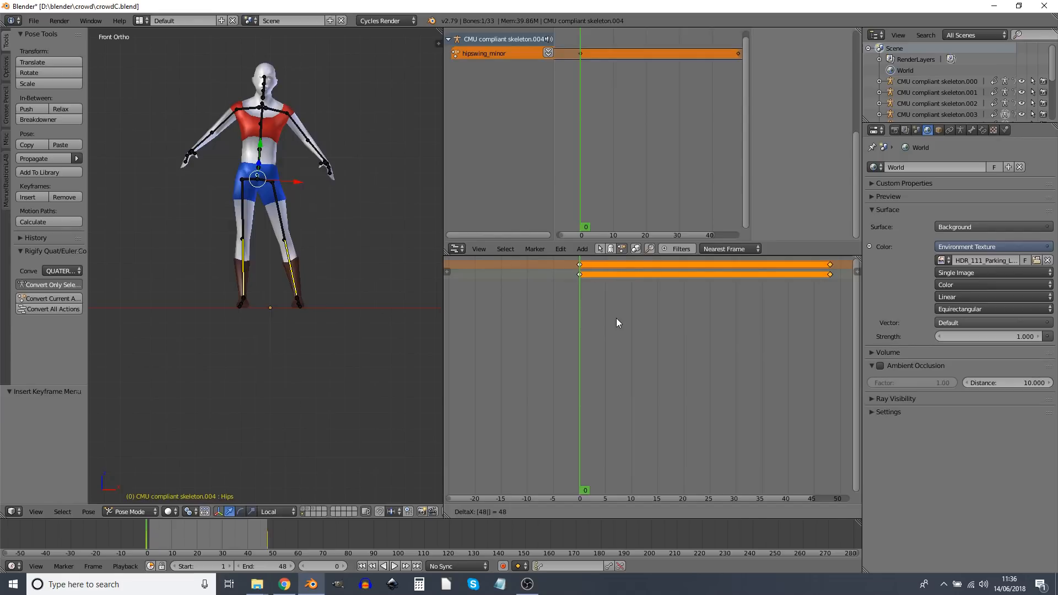
key(Return)
At frame 24, set the transform orientation to Global and move the Hips bone 0.154 along X.
key(alt+a)
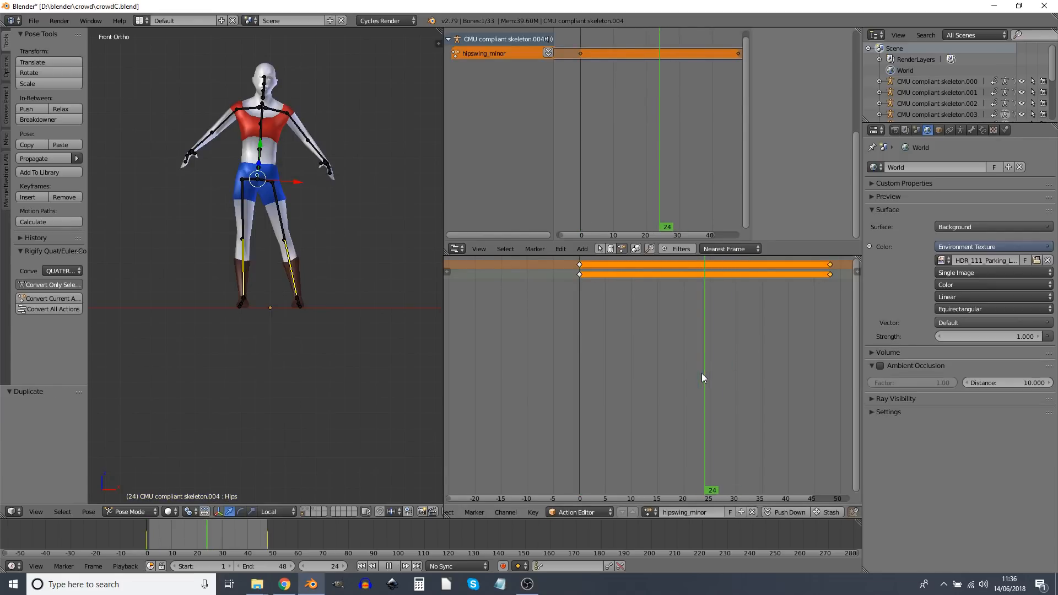
key(alt+a)
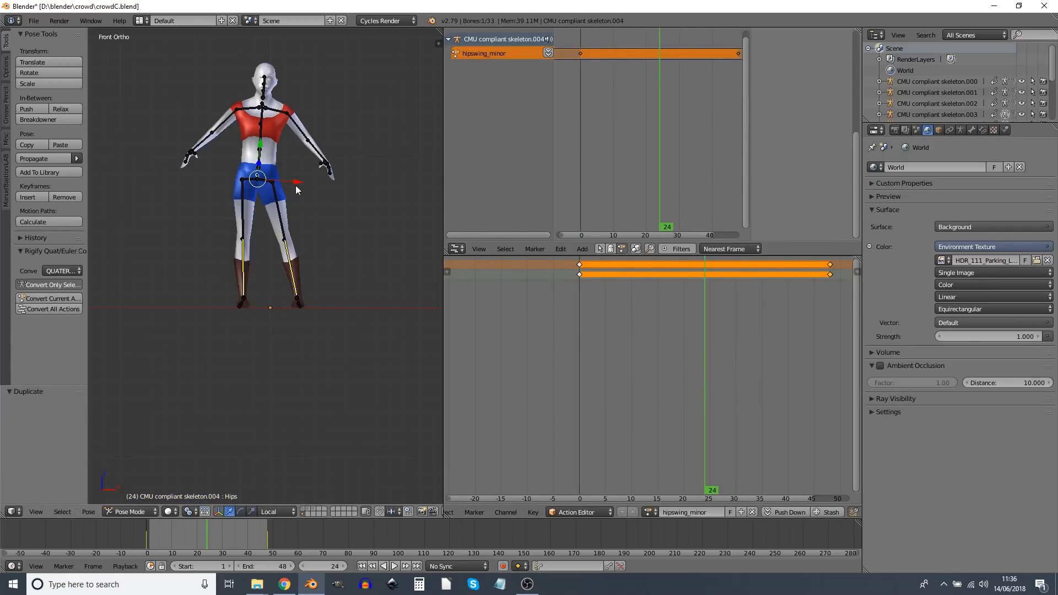
click(276, 511)
click(286, 464)
drag(294, 181, 317, 179)
Rotate the Hips bone by -6.47° at frame 24 and insert a LocRot keyframe.
key(r)
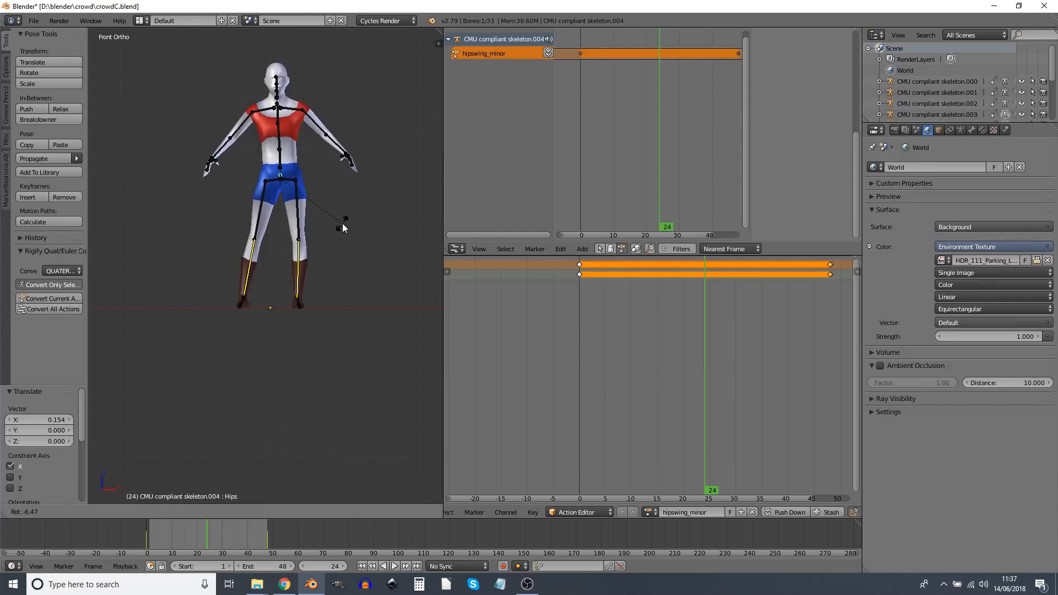
click(342, 223)
key(i)
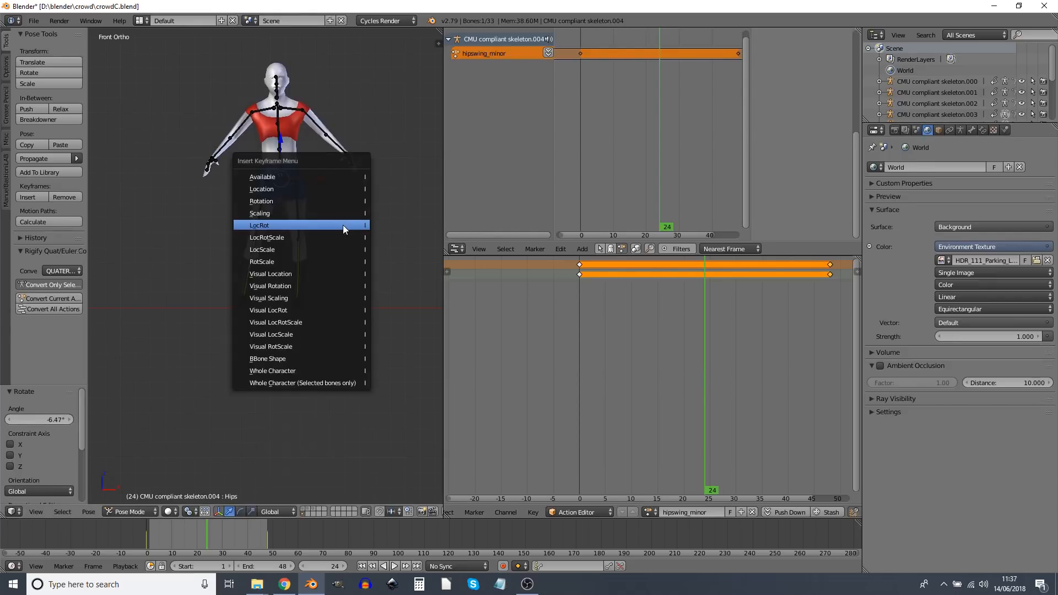
click(343, 225)
Rotate the Hips bone about the global Z axis at frame 13 and insert a keyframe.
click(651, 332)
key(alt+a)
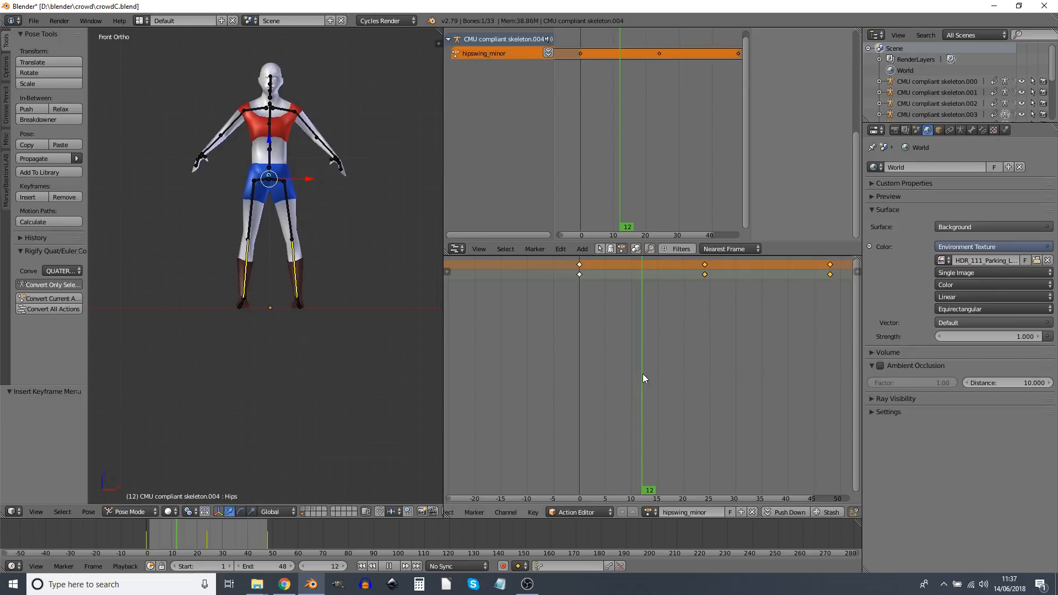
mouse_move(642, 373)
mouse_down()
mouse_move(567, 375)
mouse_move(647, 386)
mouse_up()
middle_drag(353, 190, 306, 216)
click(241, 512)
shift+middle_drag(303, 283, 315, 225)
drag(299, 245, 309, 242)
key(i)
click(309, 242)
Rotate the Hips bone -15° about the global Z axis at frame 38 and insert a LocRot keyframe.
key(alt+a)
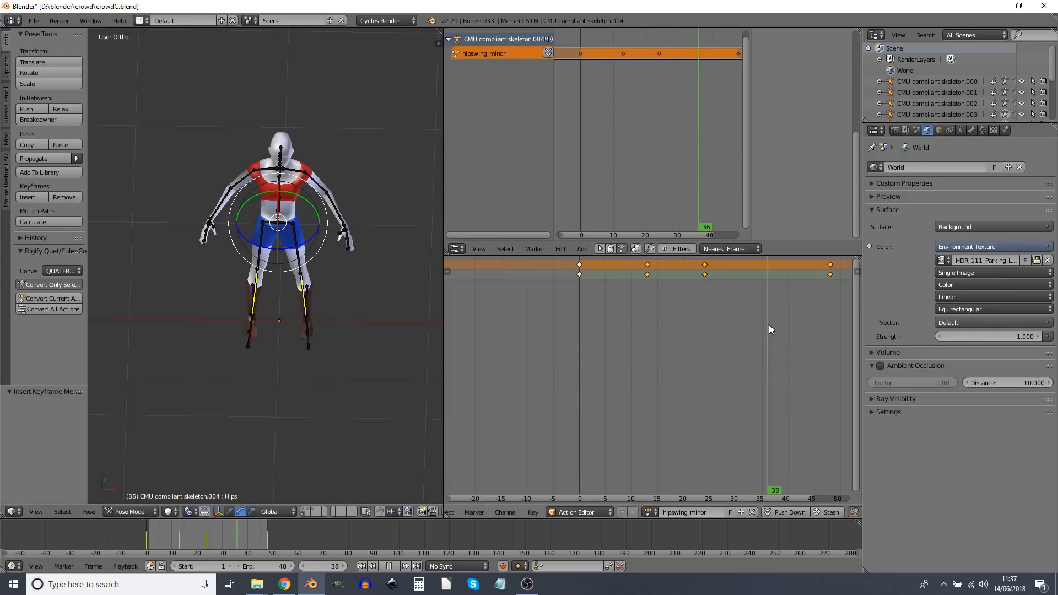
key(alt+a)
key(r)
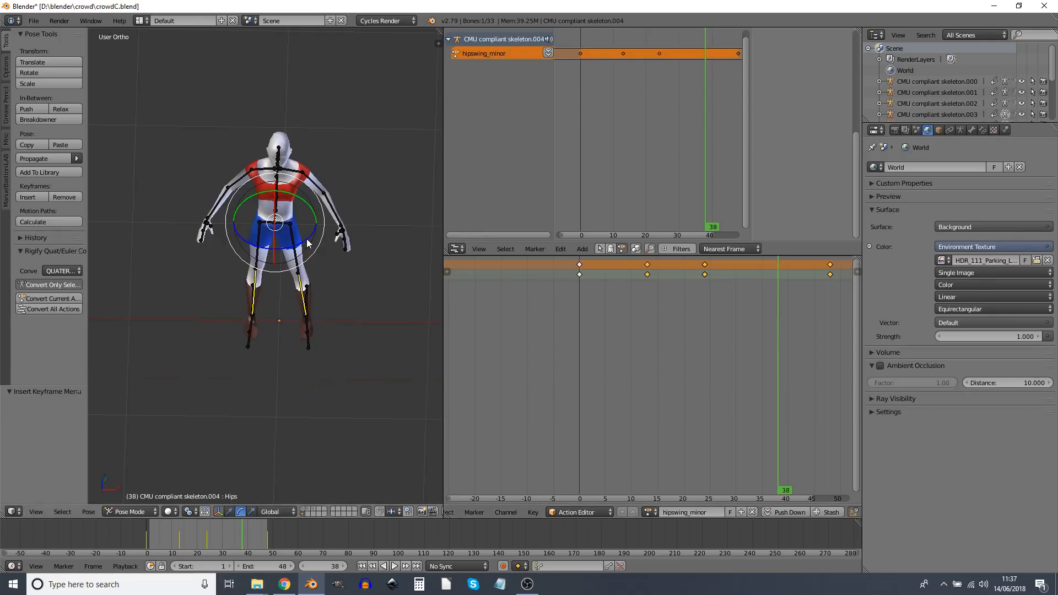
key(z)
click(298, 244)
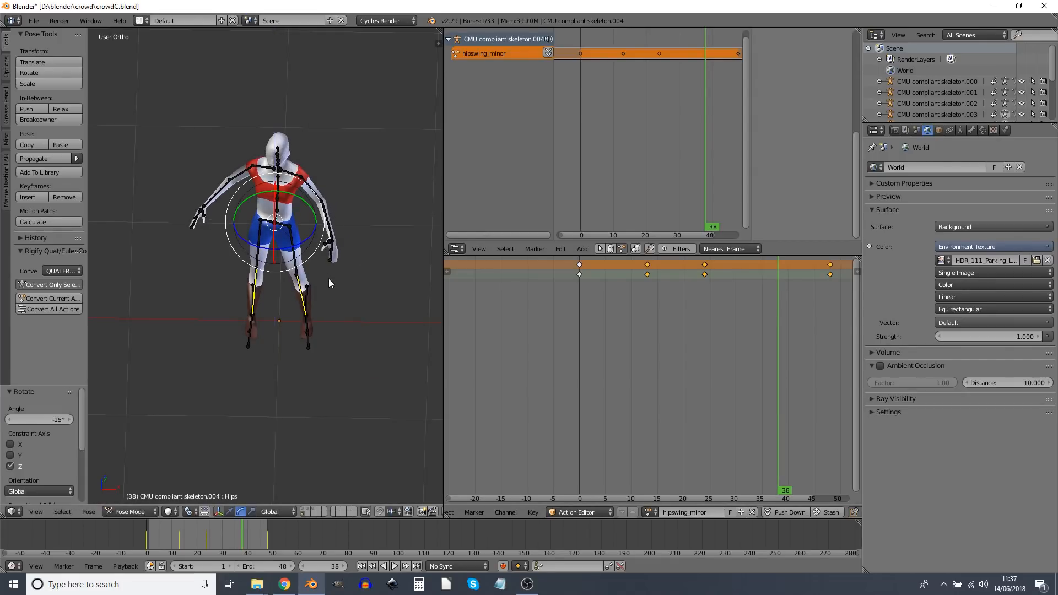
key(i)
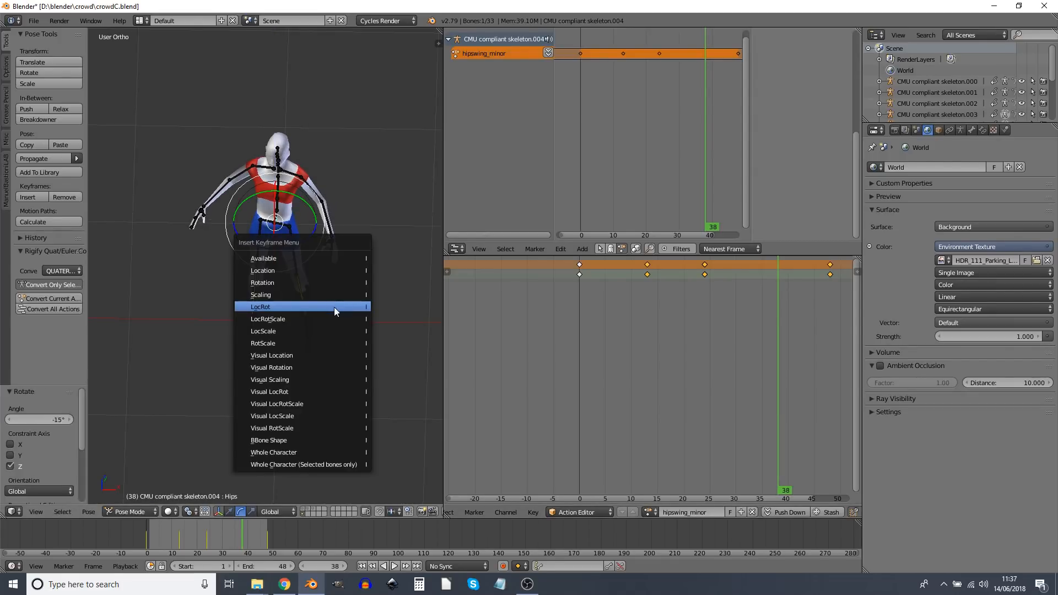
click(332, 305)
Preview the hip swing, and shift its frame 13 and frame 38 keyframes 4 frames later.
drag(174, 540, 195, 526)
middle_drag(258, 319, 291, 272)
key(alt+a)
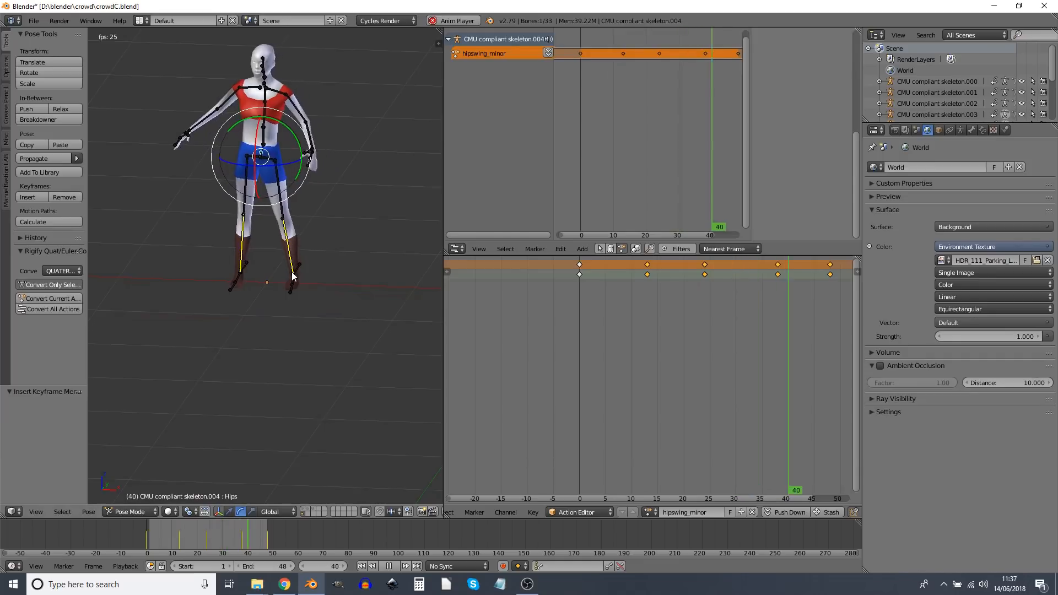
key(alt+a)
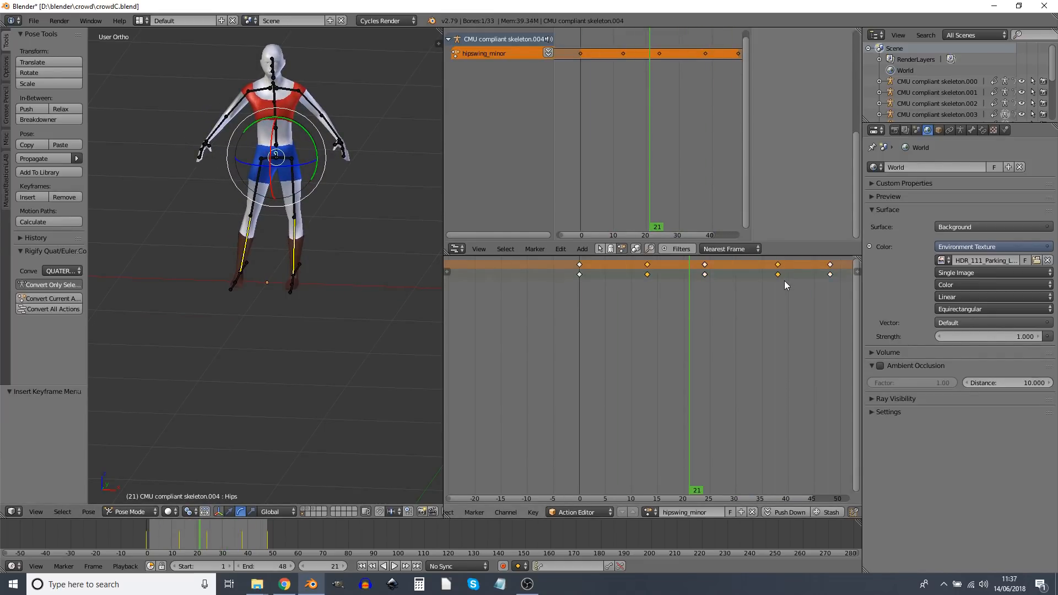
key(g)
click(804, 281)
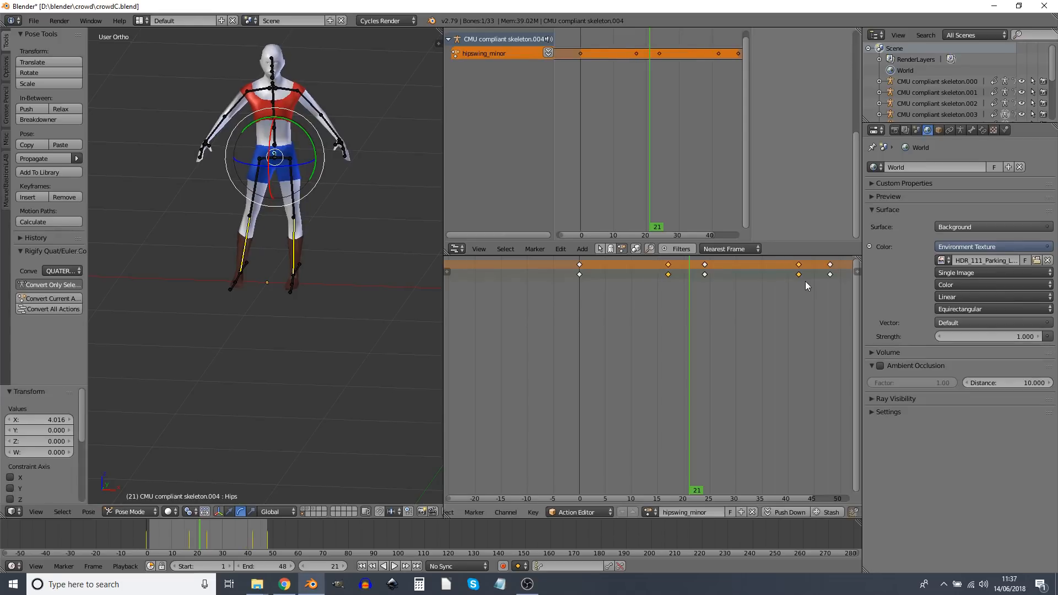
Play back the retimed hipswing_minor action and save the file.
click(577, 342)
key(alt+a)
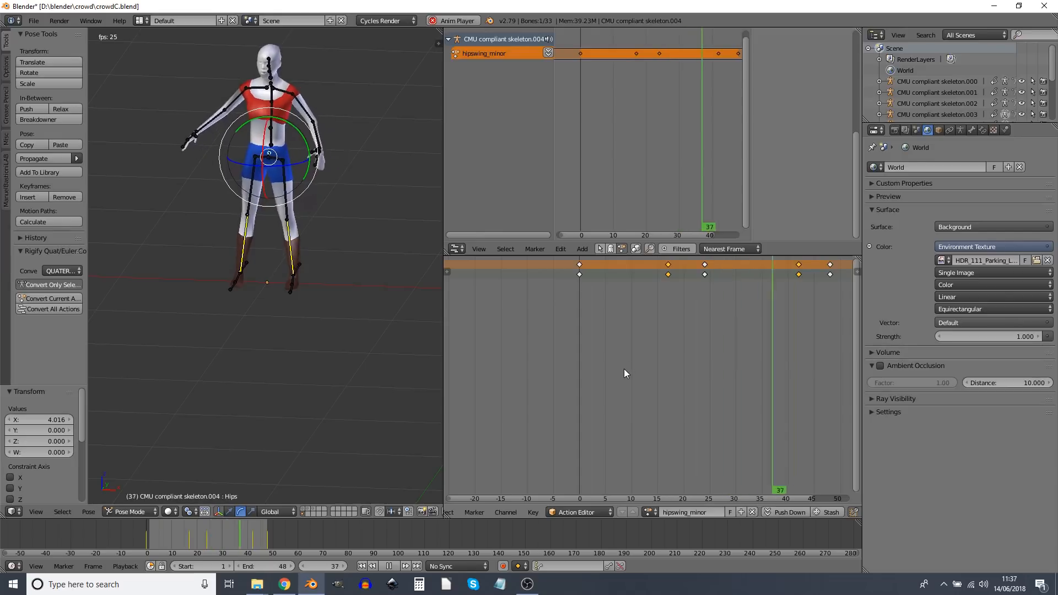
key(alt+a)
key(ctrl+s)
Return the character to Object Mode, move it to the other characters' layer, and display that layer together with a second one.
click(322, 253)
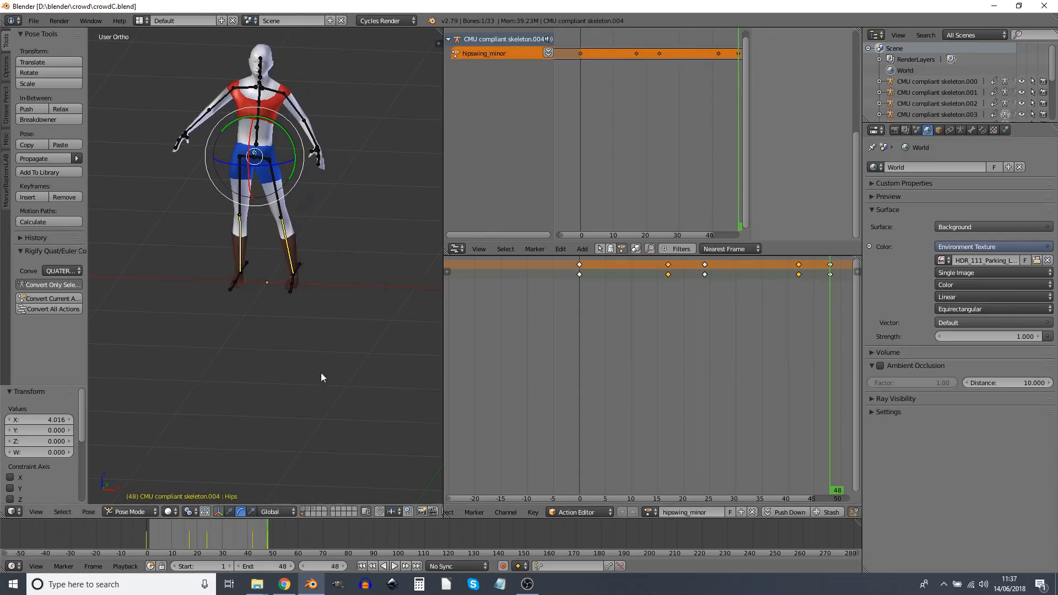
key(m)
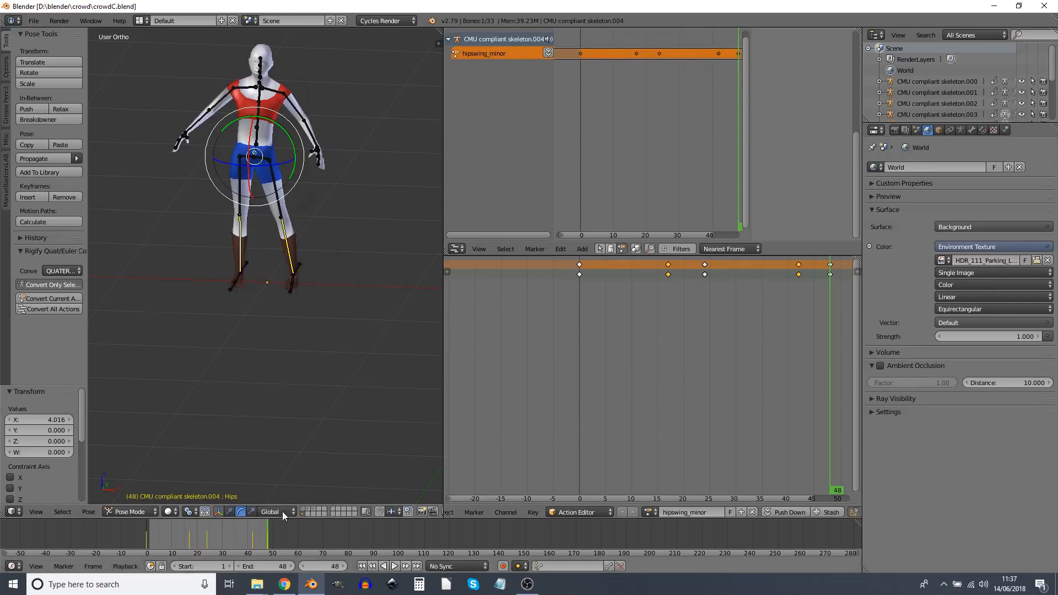
click(130, 511)
click(135, 474)
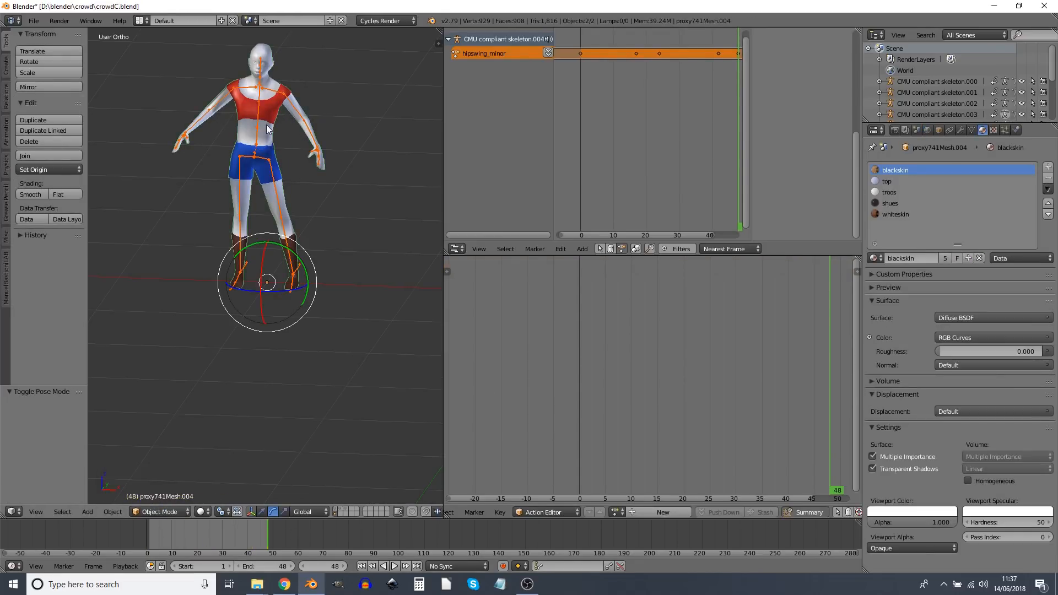
key(m)
click(417, 253)
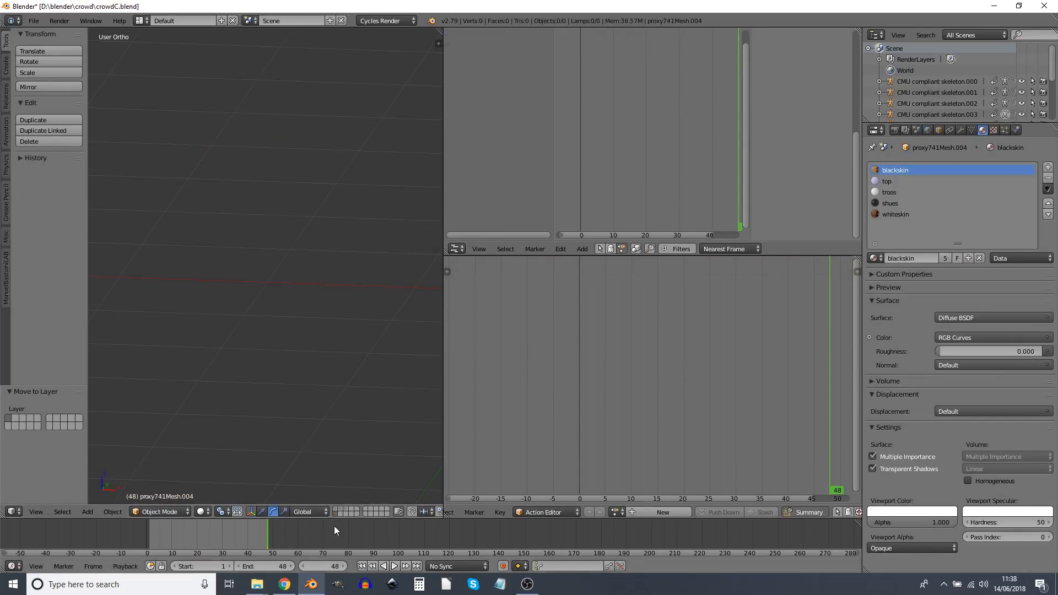
click(340, 512)
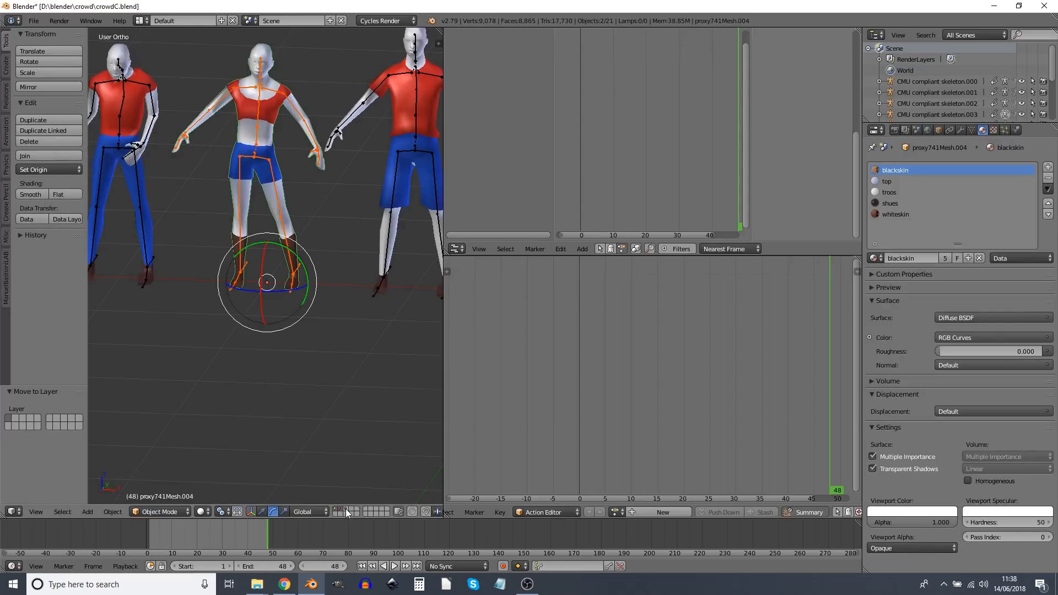
shift+click(346, 508)
Select CMU compliant skeleton.004, limit the NLA editor to selected objects, and push its hipswing_minor action down into a strip.
middle_drag(295, 187, 294, 197)
drag(165, 535, 253, 537)
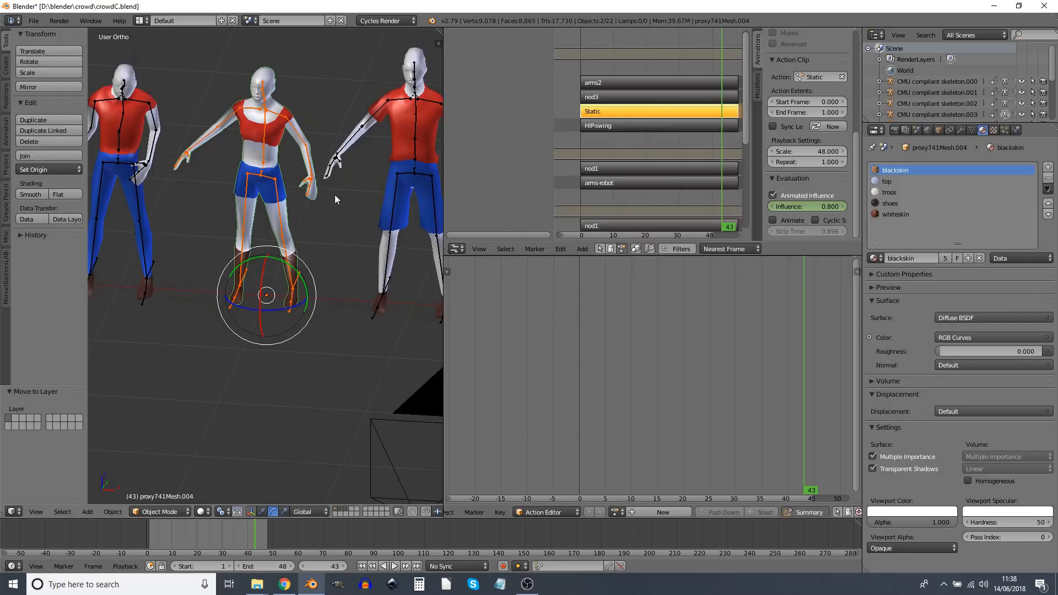
shift+middle_drag(338, 196, 275, 289)
right_click(226, 322)
right_click(222, 305)
right_click(223, 303)
scroll(645, 124, down, 5)
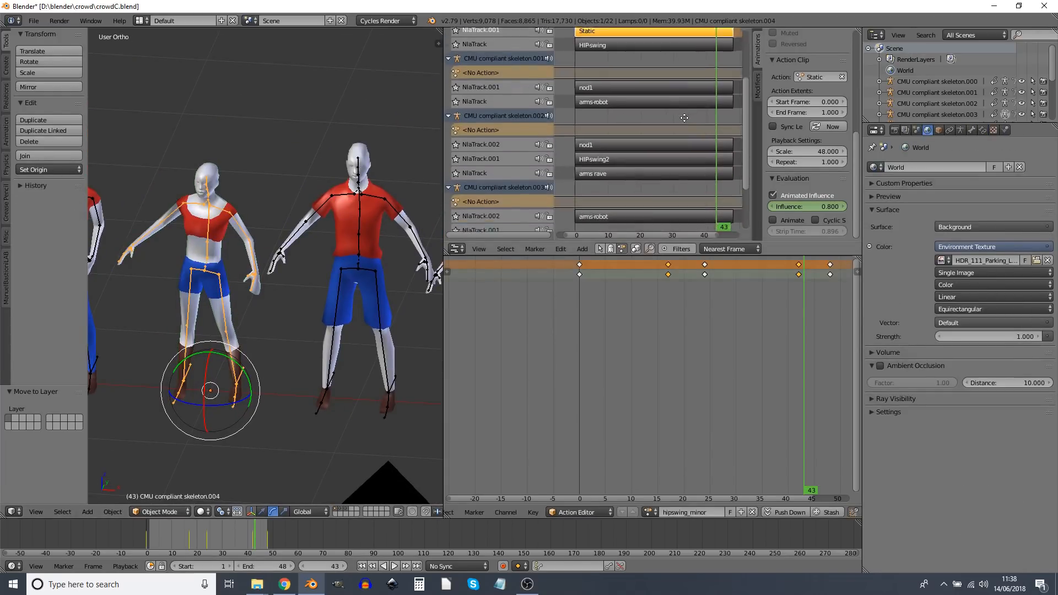
click(600, 249)
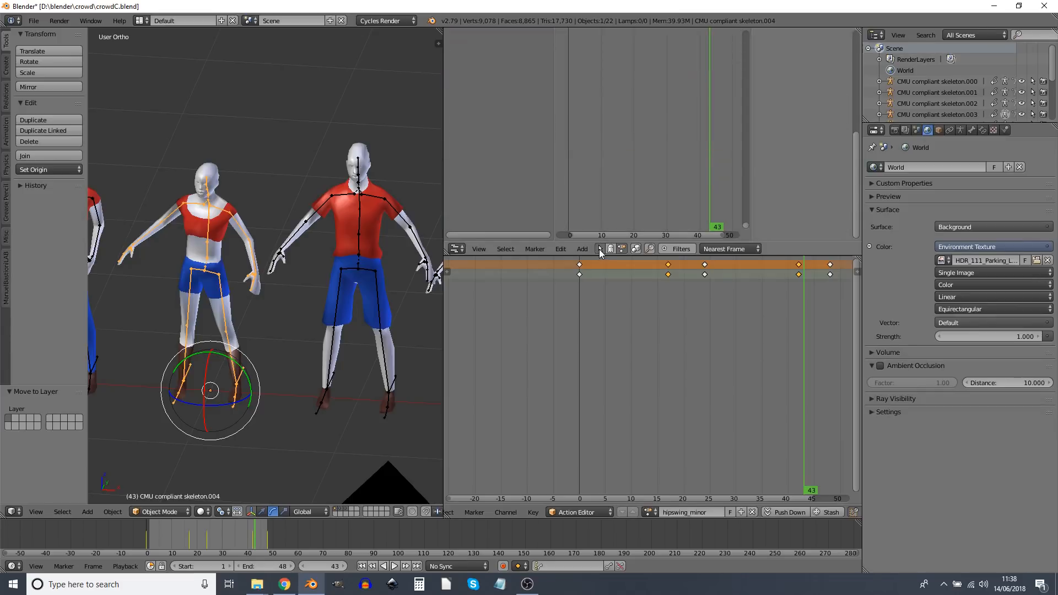
key(Home)
scroll(636, 163, down, 2)
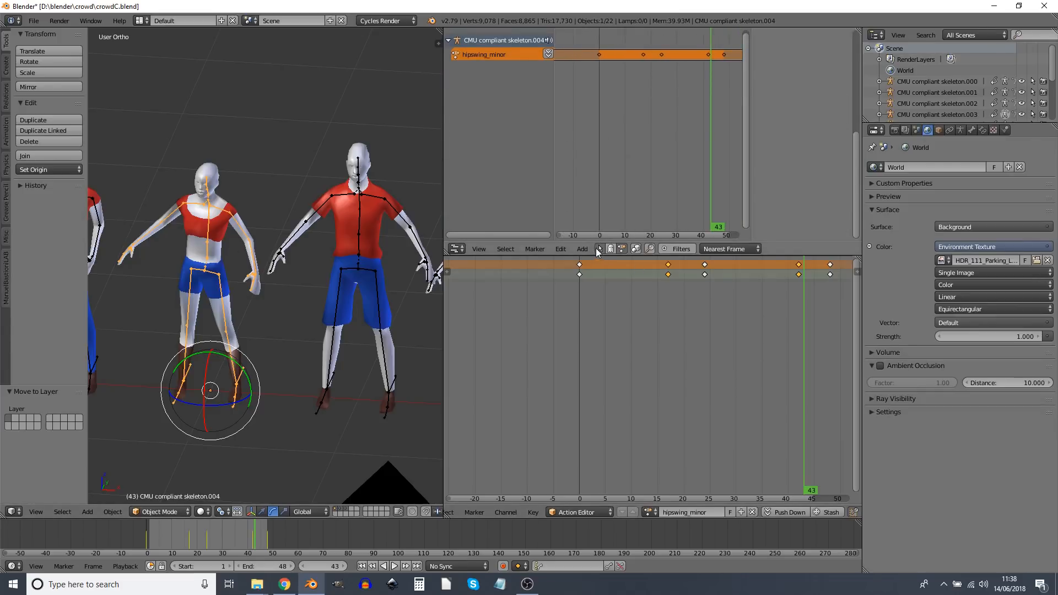
click(548, 58)
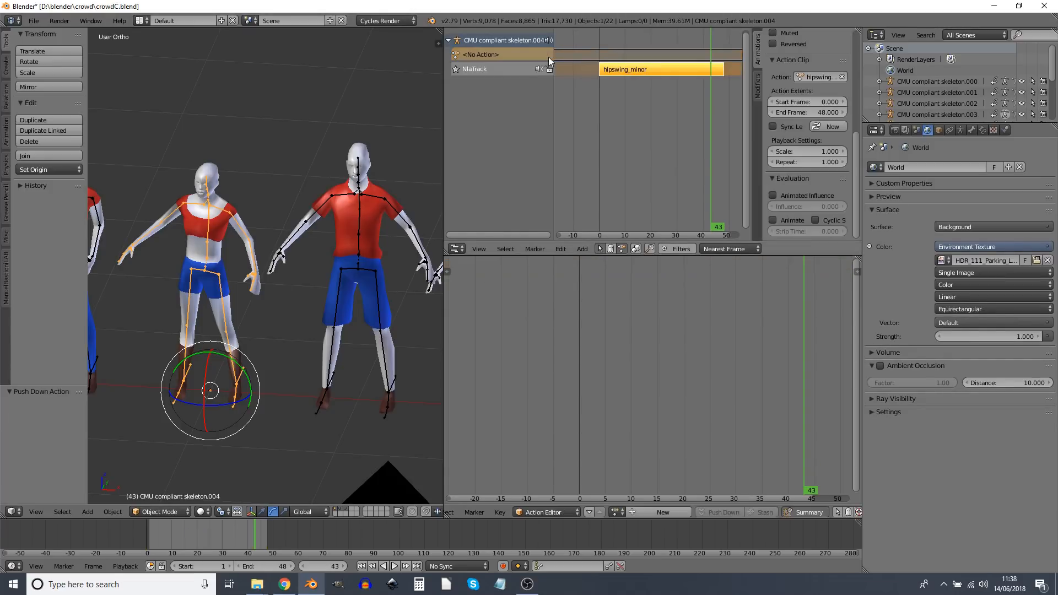
Add an arms2 action strip at frame 0 to skeleton.004 and play back the combined motion.
key(alt+a)
drag(663, 157, 603, 154)
click(597, 138)
key(shift+a)
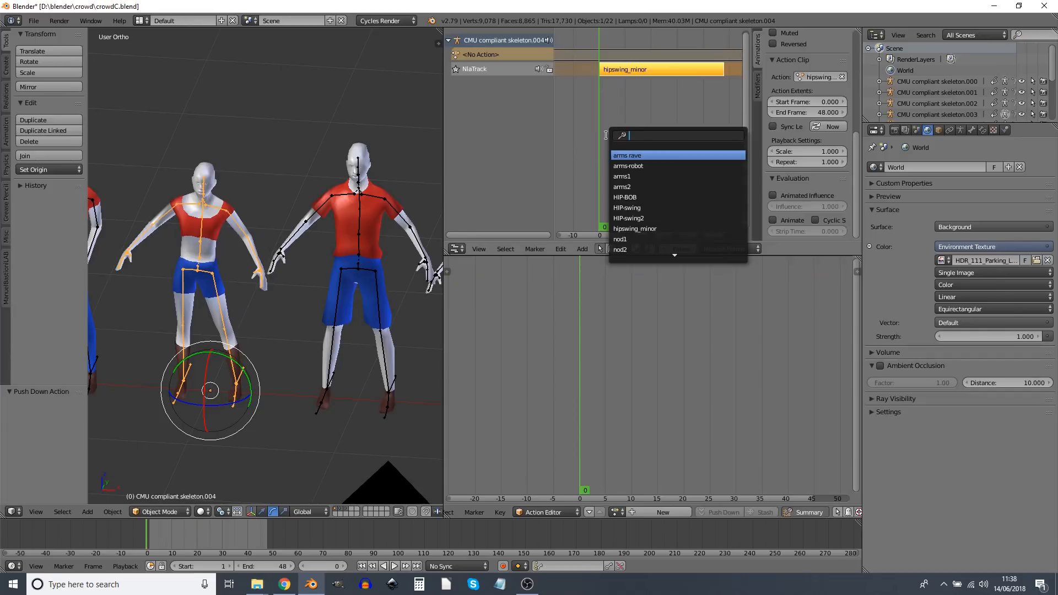
click(642, 187)
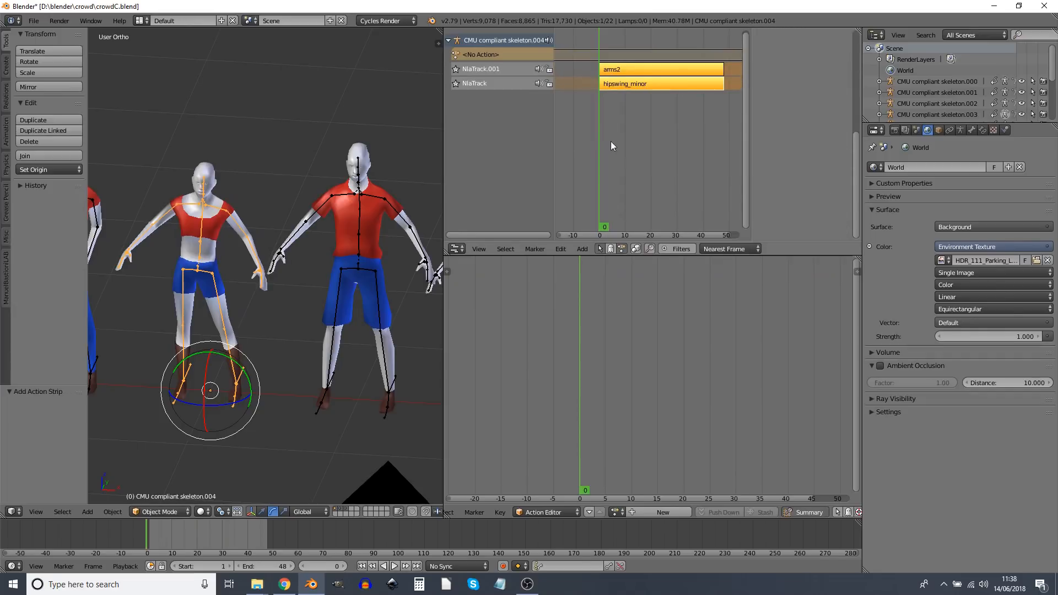
key(alt+a)
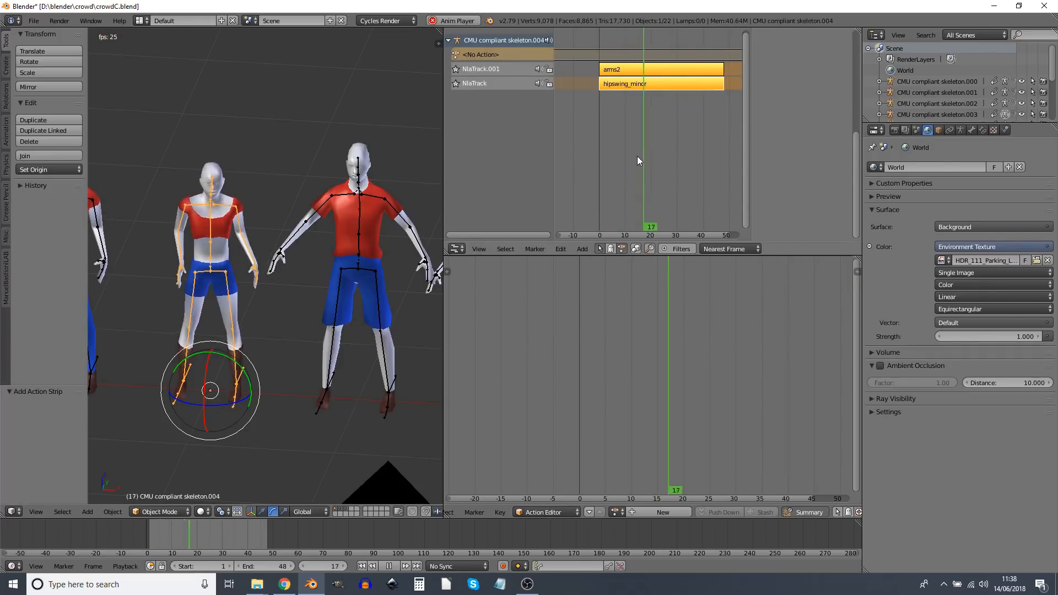
key(alt+a)
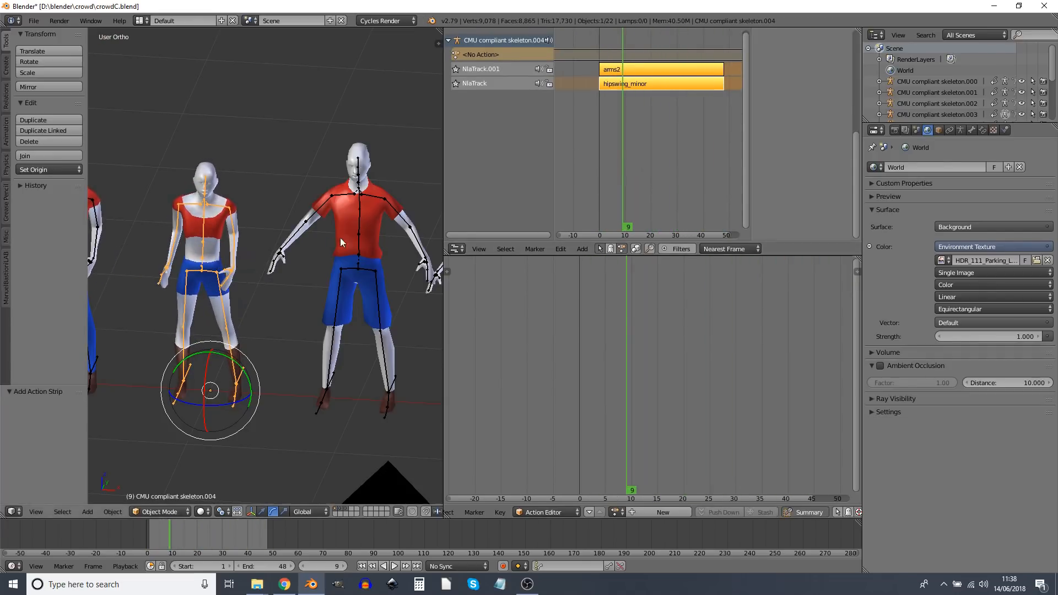
Assign the hipswing_minor action to CMU compliant skeleton.009 at frame 0 and push it down into an NLA strip.
right_click(353, 267)
click(600, 150)
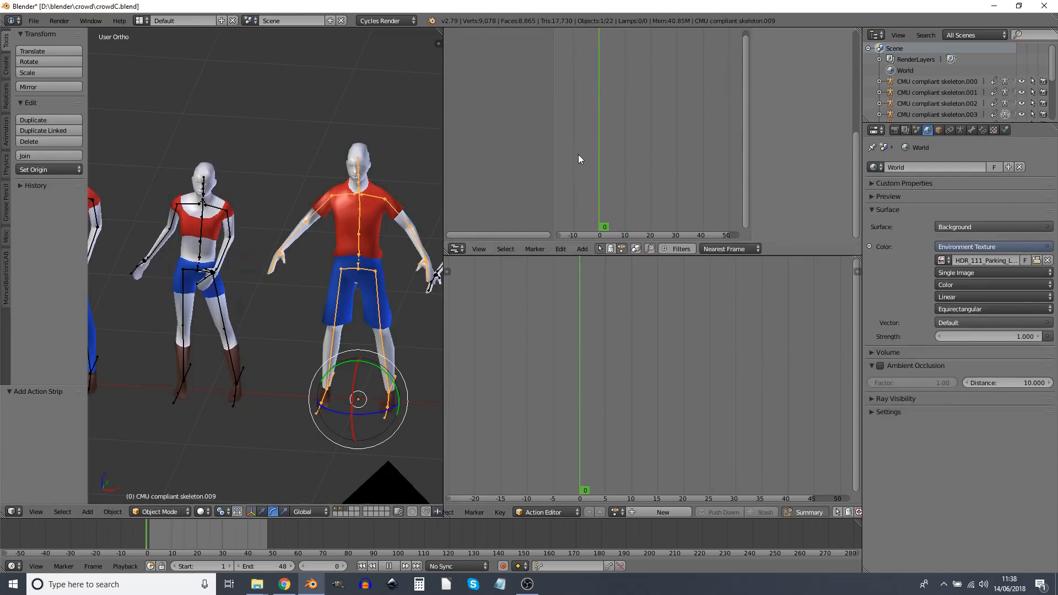
click(615, 512)
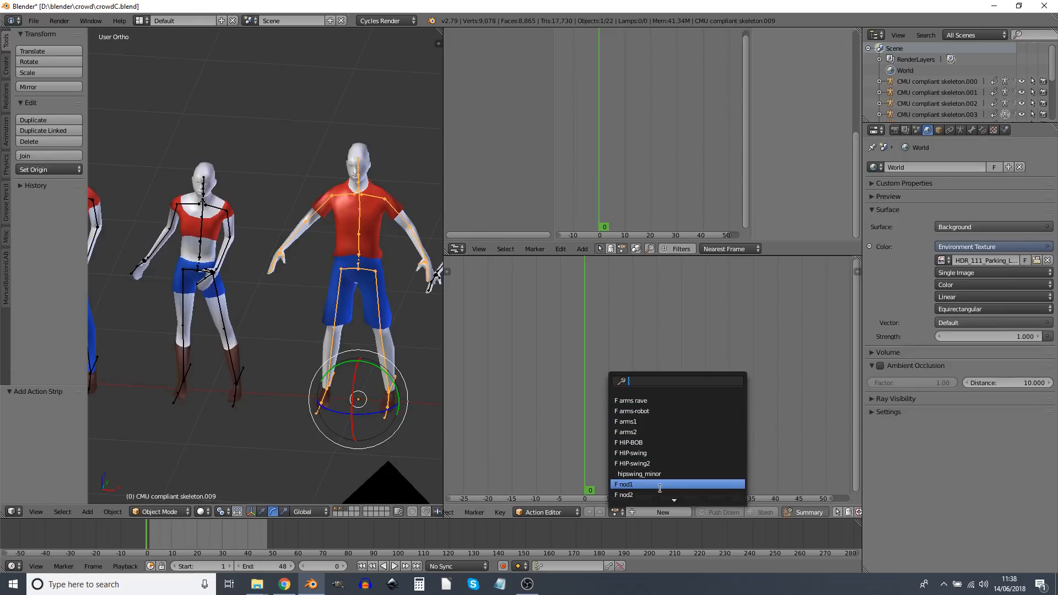
text(hip)
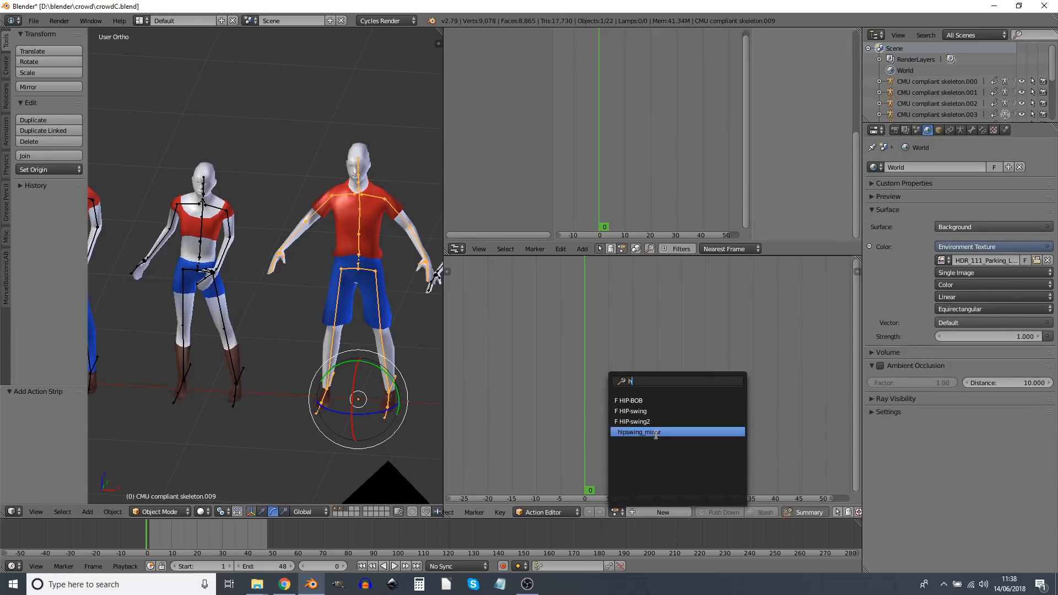
click(655, 433)
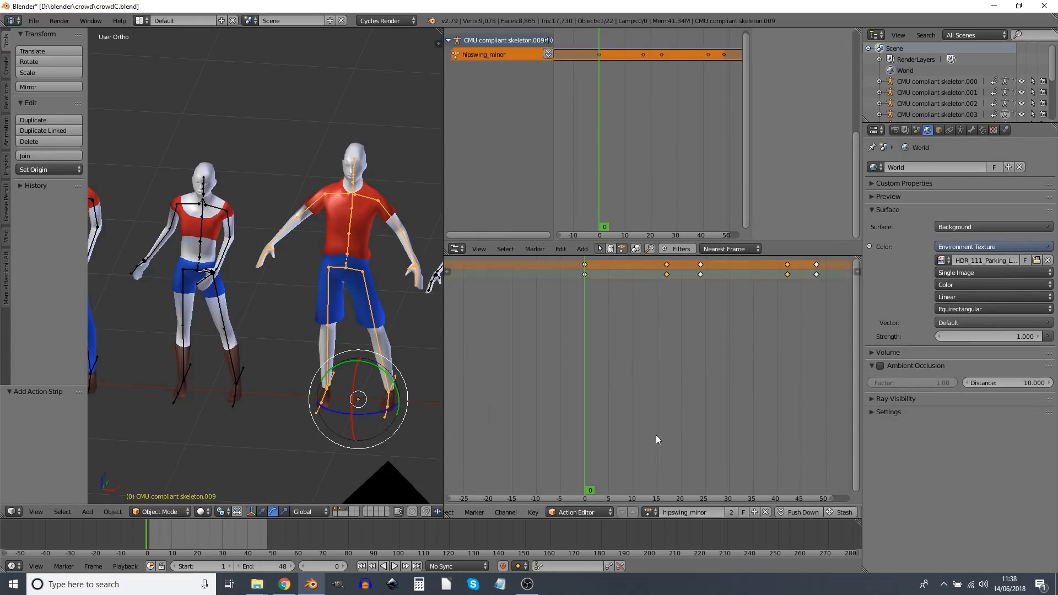
click(548, 55)
middle_drag(608, 122, 607, 142)
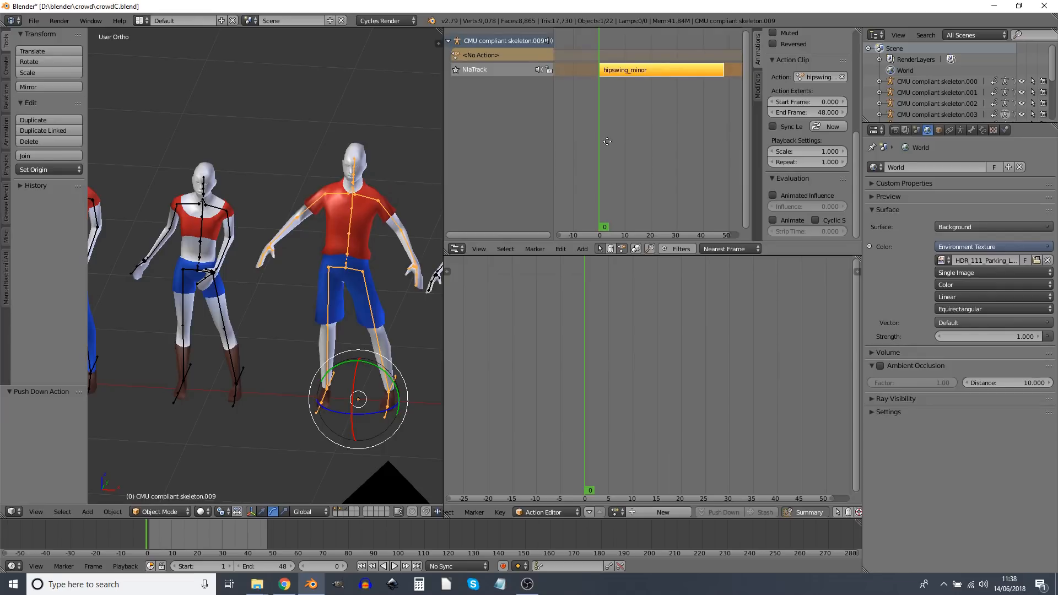
Add a nod3 action strip at frame 0 to skeleton.009, play it back, and return to frame 0.
key(shift+a)
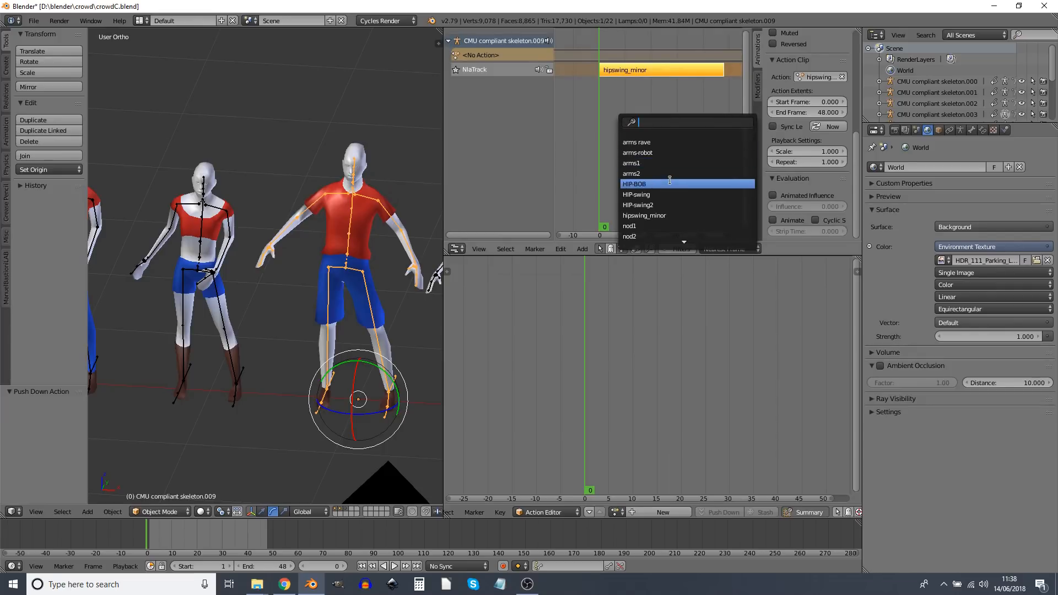
scroll(685, 230, down, 1)
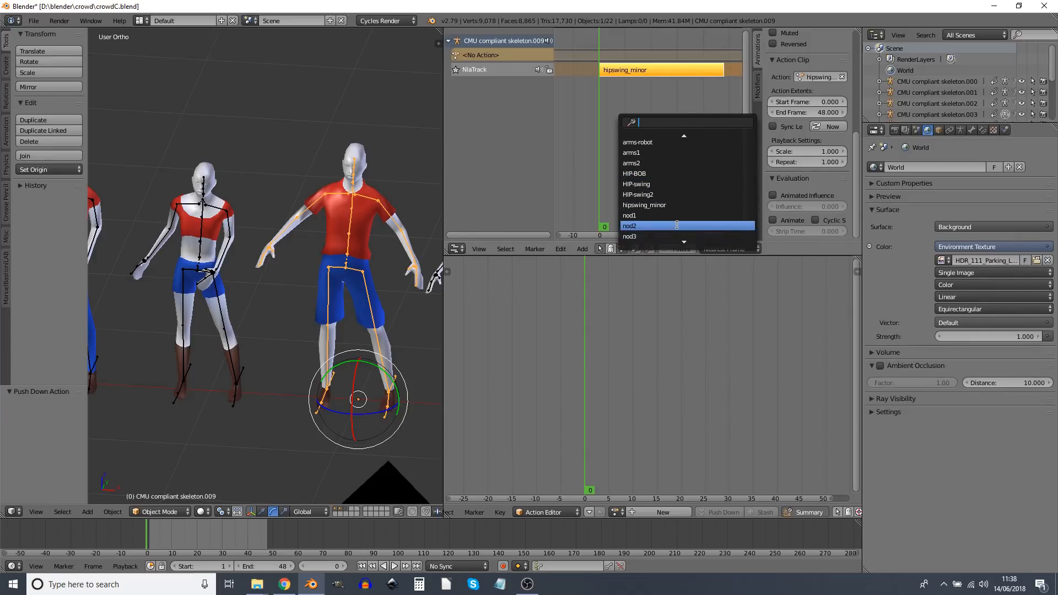
click(668, 236)
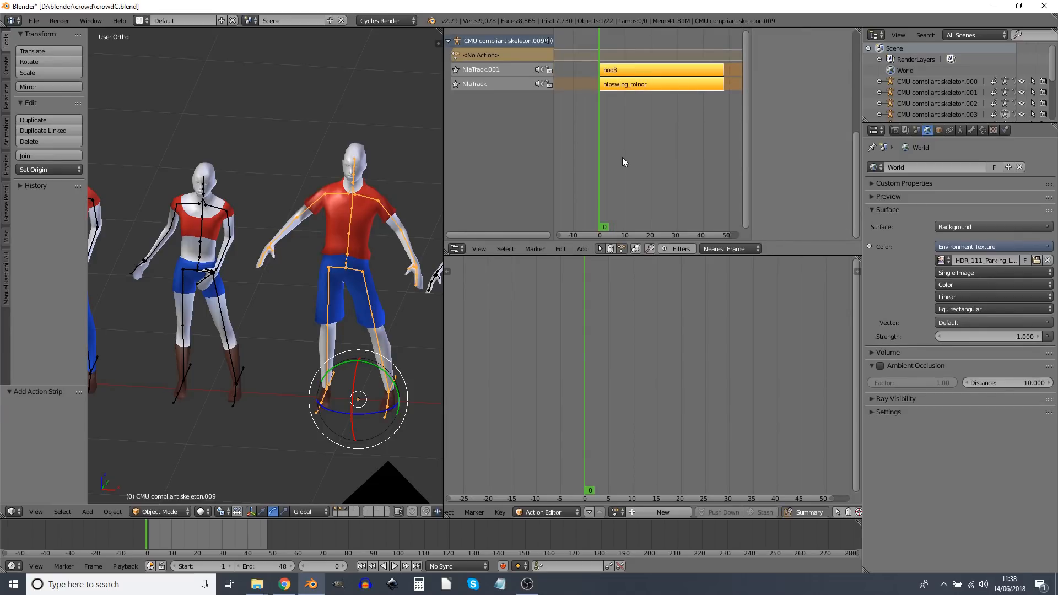
key(alt+a)
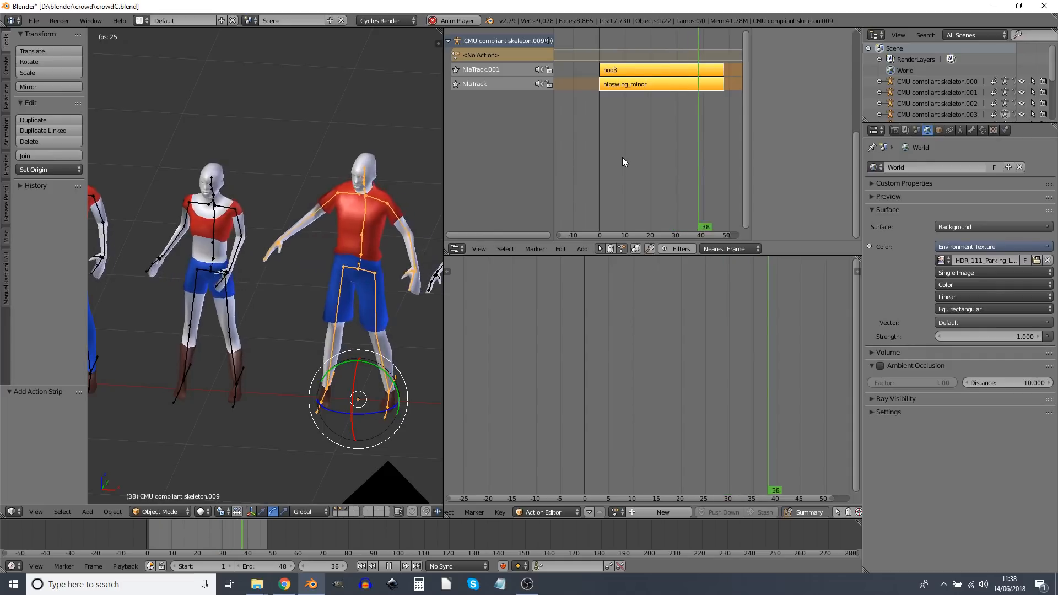
key(alt+a)
key(shift+Left)
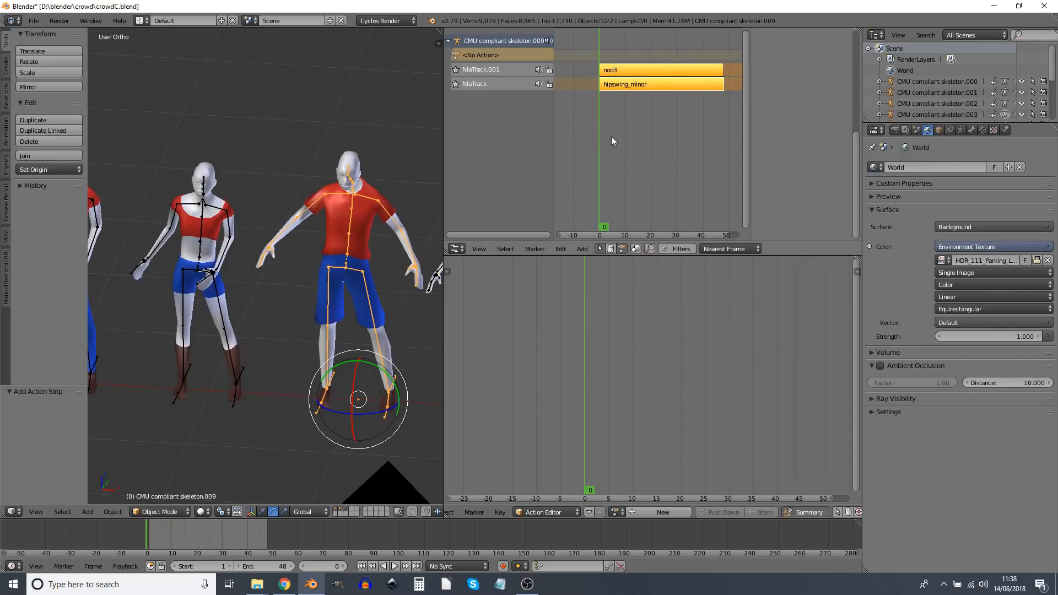
Add an arms1 action strip at frame 0 to skeleton.009, preview the animation, and select the new strip.
key(shift+a)
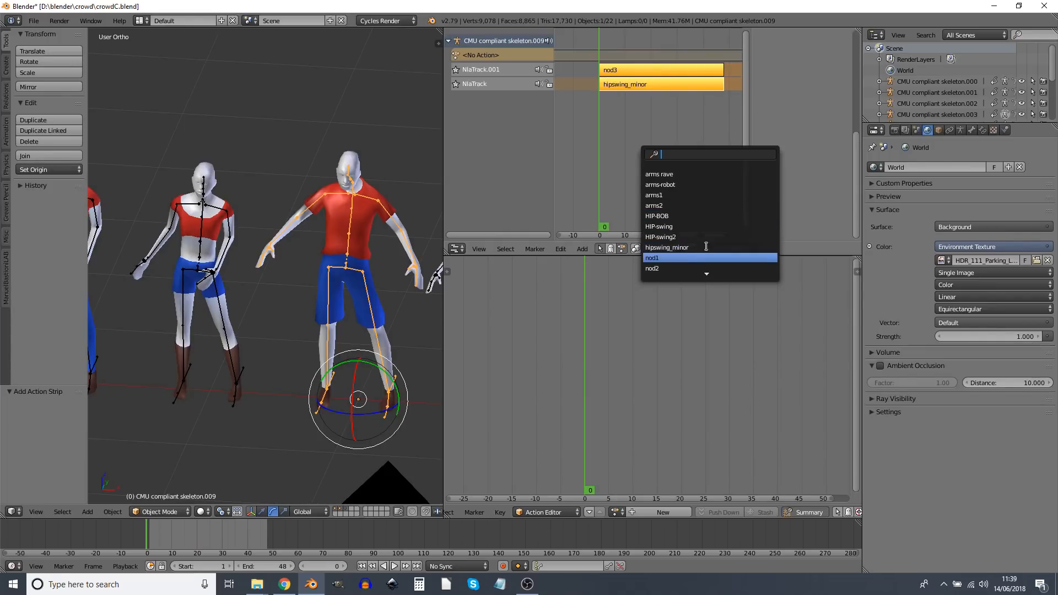
click(689, 195)
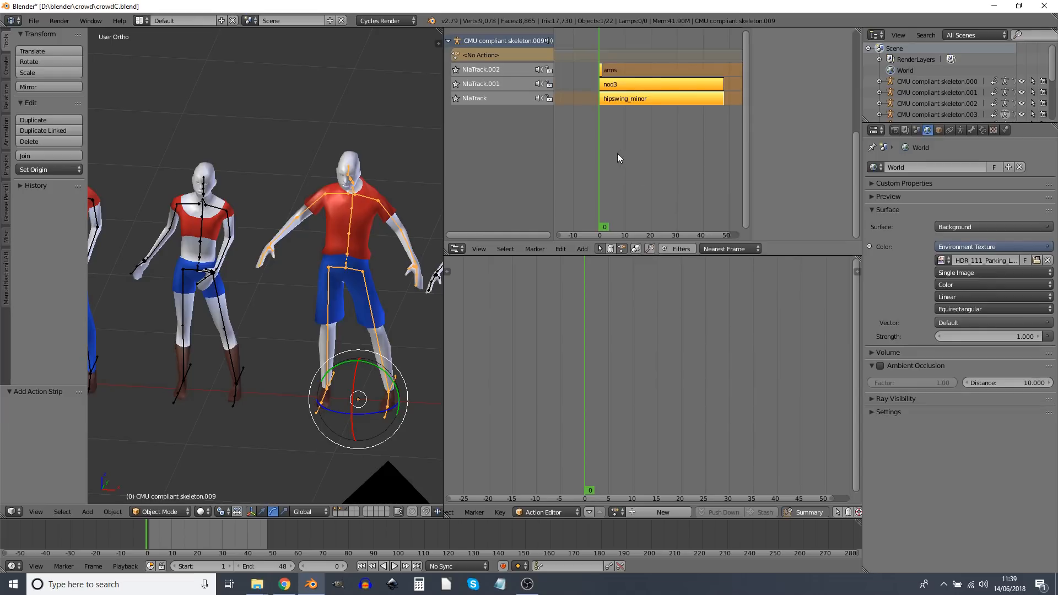
key(alt+a)
click(600, 71)
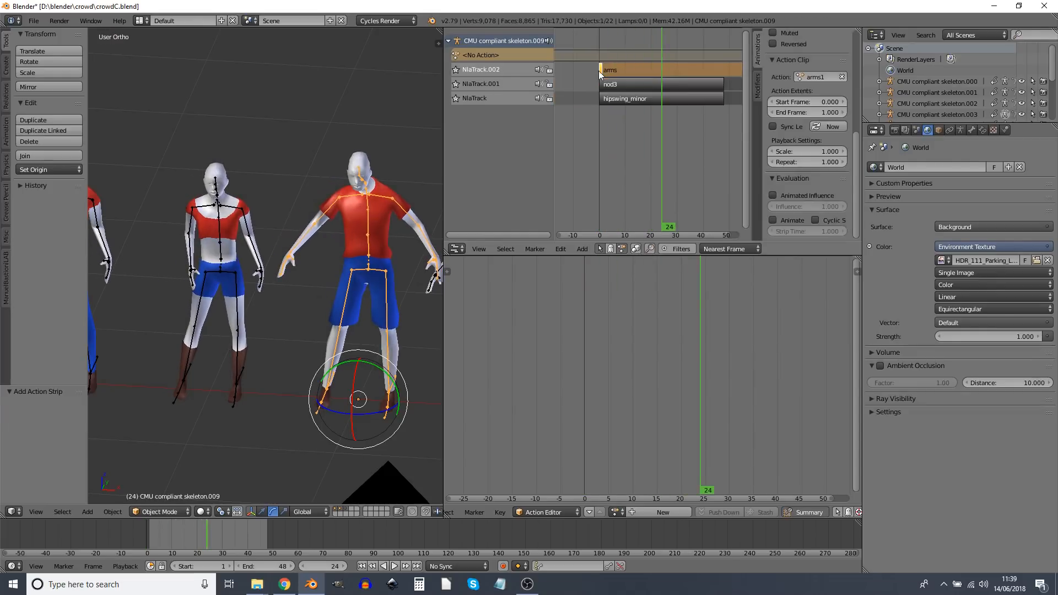
Replace skeleton.009's arms1 strip with an arms2 action strip at frame 0 and play back the combined motion.
key(x)
key(alt+a)
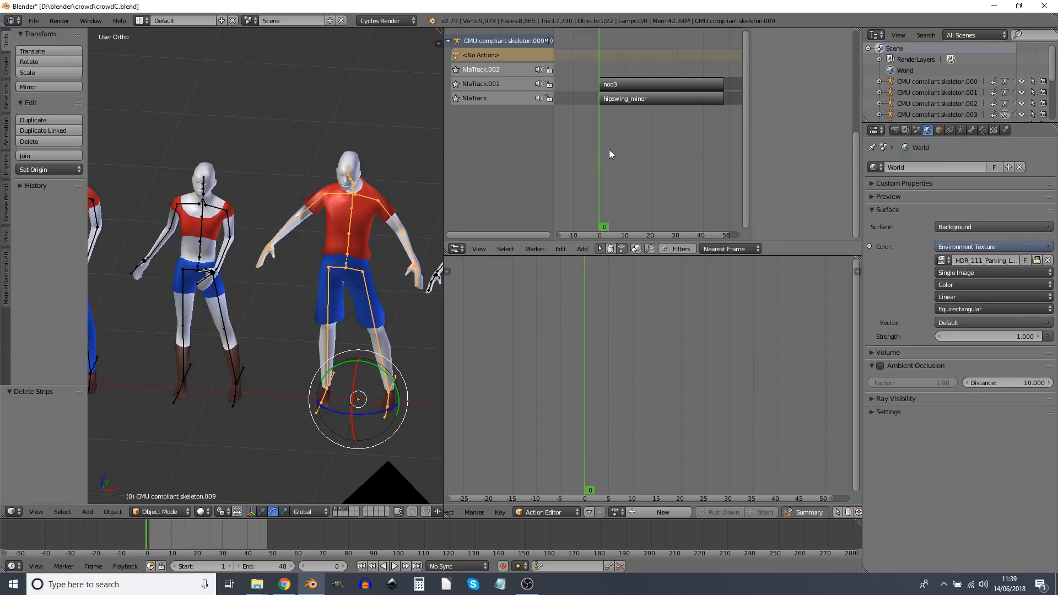
key(shift+a)
click(636, 201)
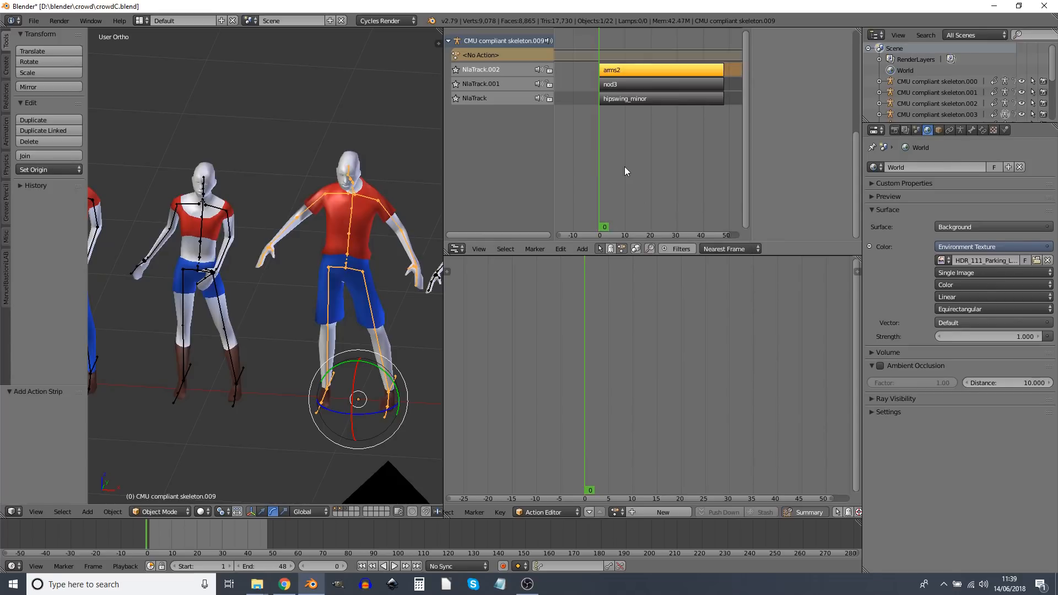
key(alt+a)
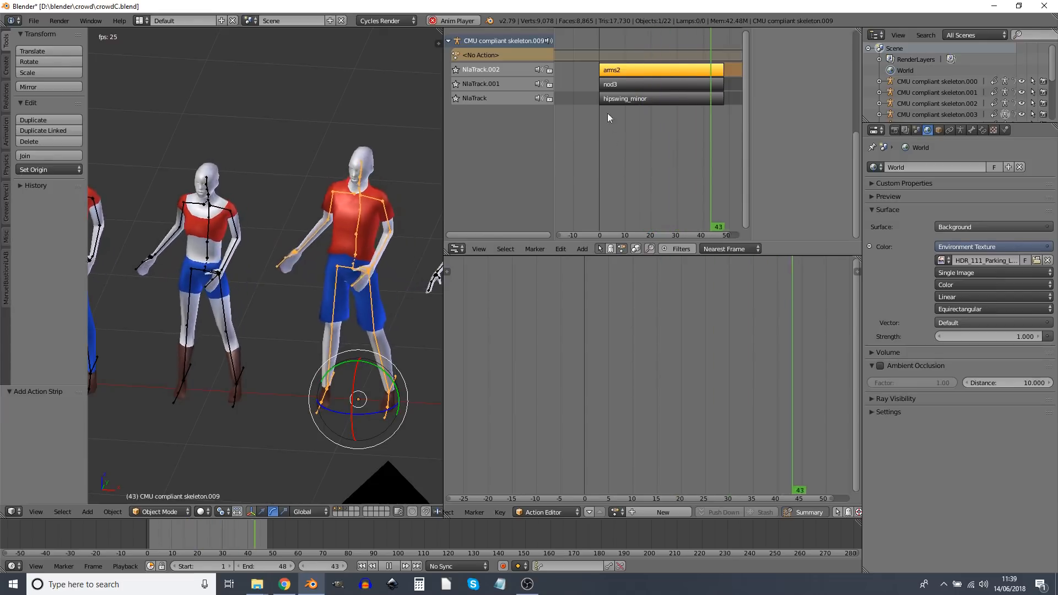
key(alt+a)
Set the arms2 strip's playback scale to 0.5 and repeat to 2, then preview the animation.
key(n)
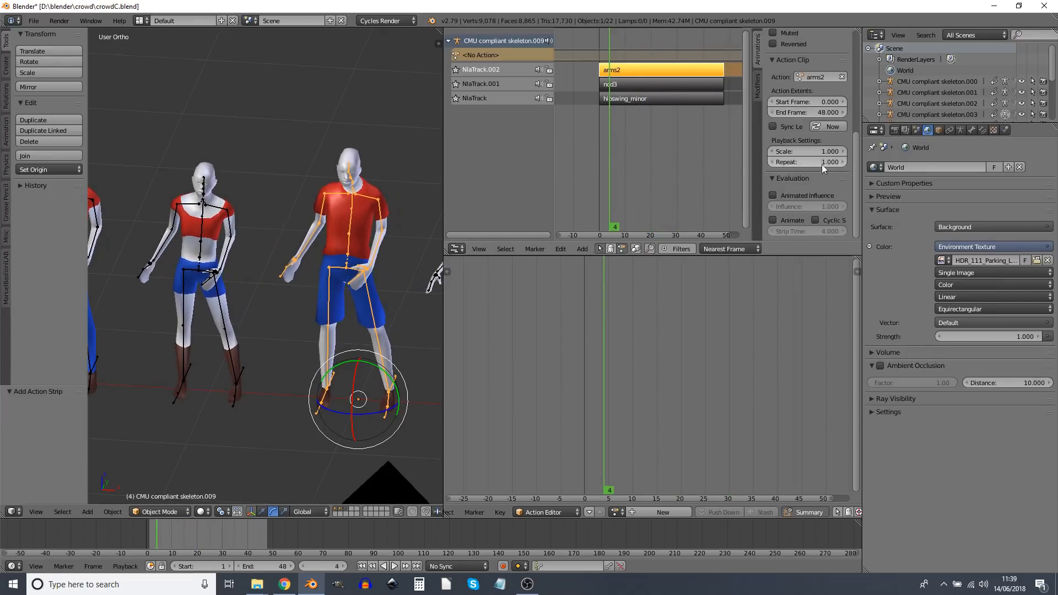
click(800, 151)
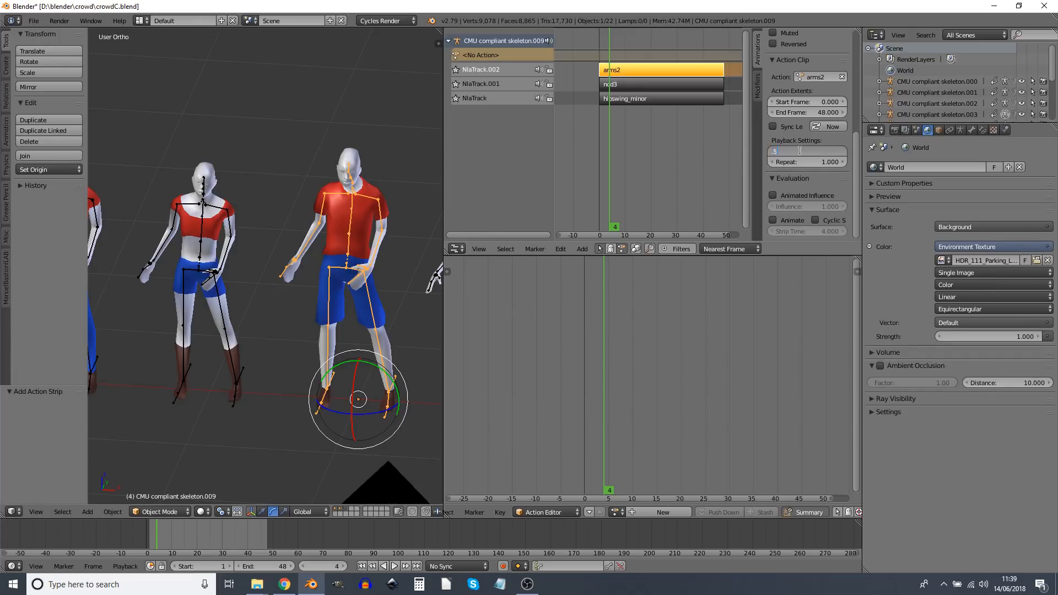
key(Return)
click(803, 161)
text(2)
key(Return)
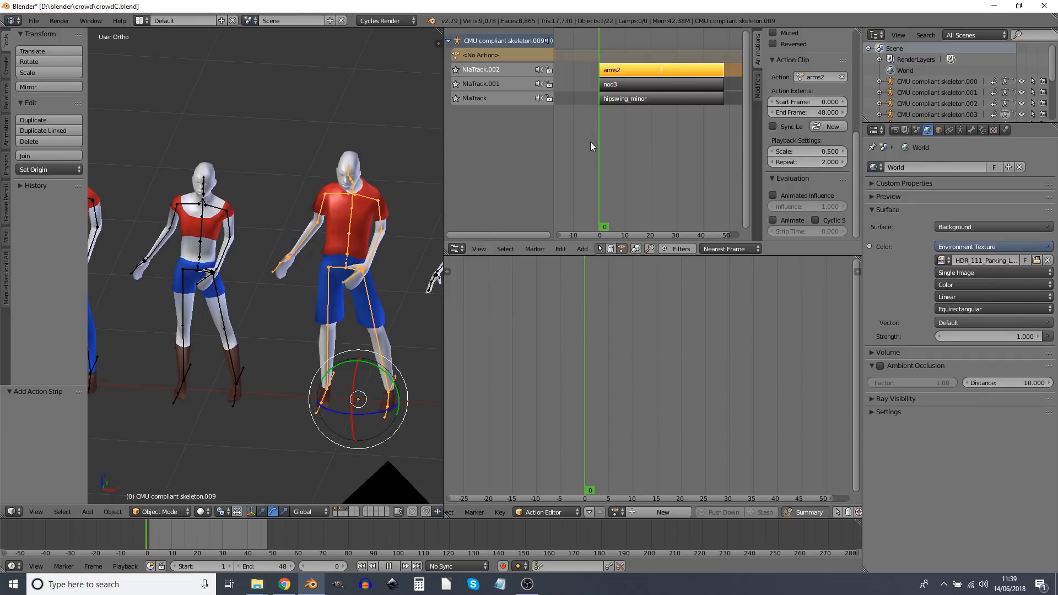
key(alt+a)
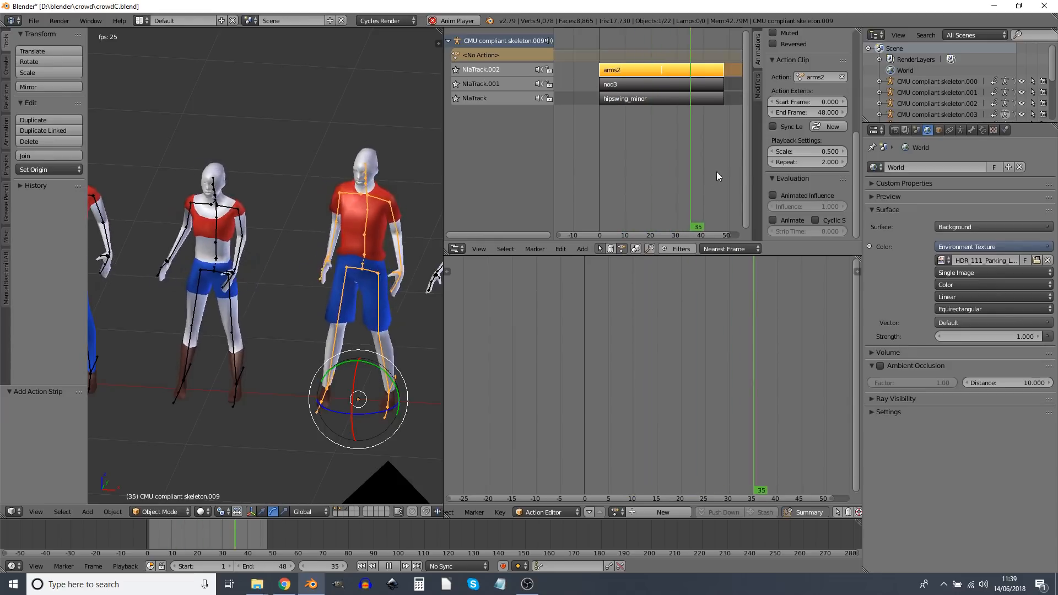
key(alt+a)
Try a playback scale of 0.25 with 4 repeats on the arms2 strip and preview the motion.
click(799, 150)
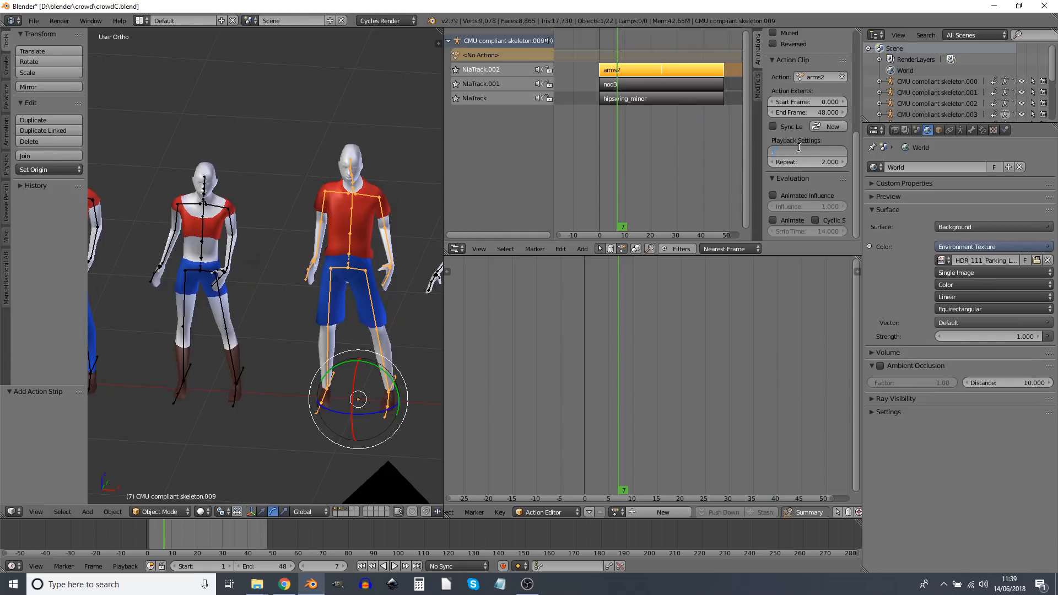
key(Tab)
text(4)
key(Return)
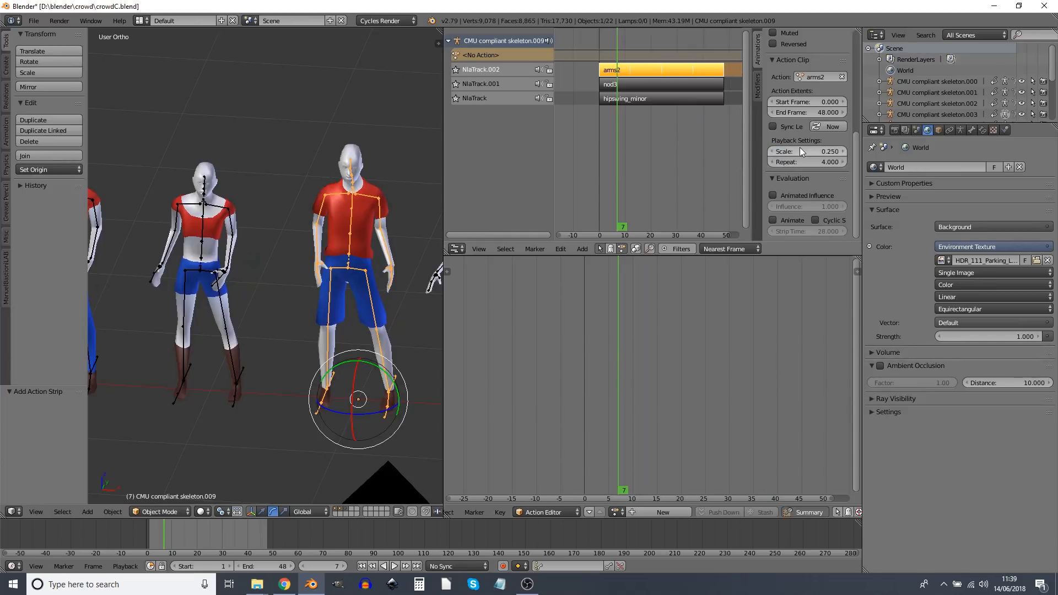
key(alt+a)
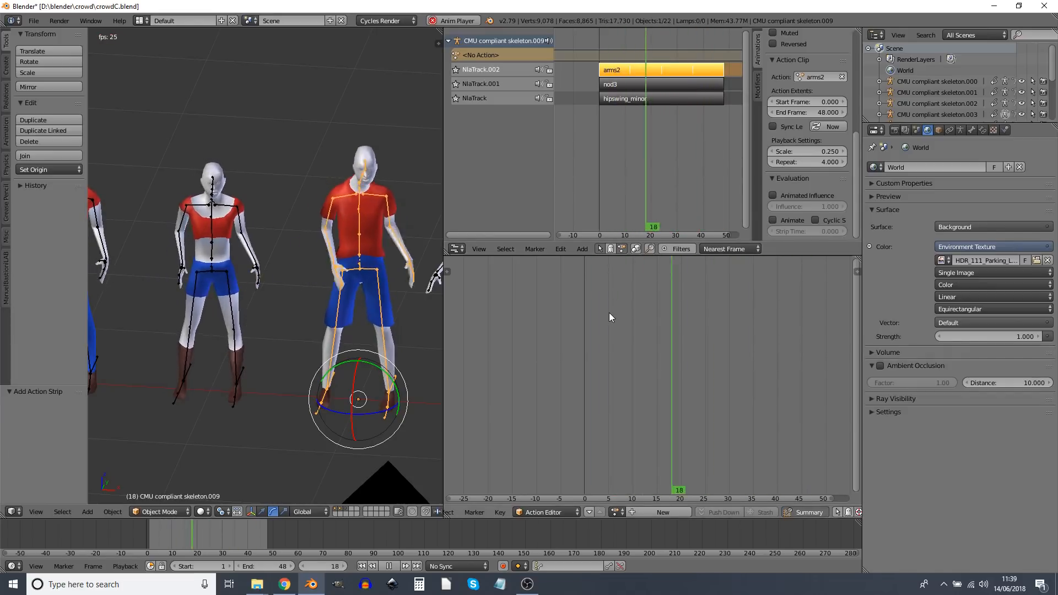
key(Escape)
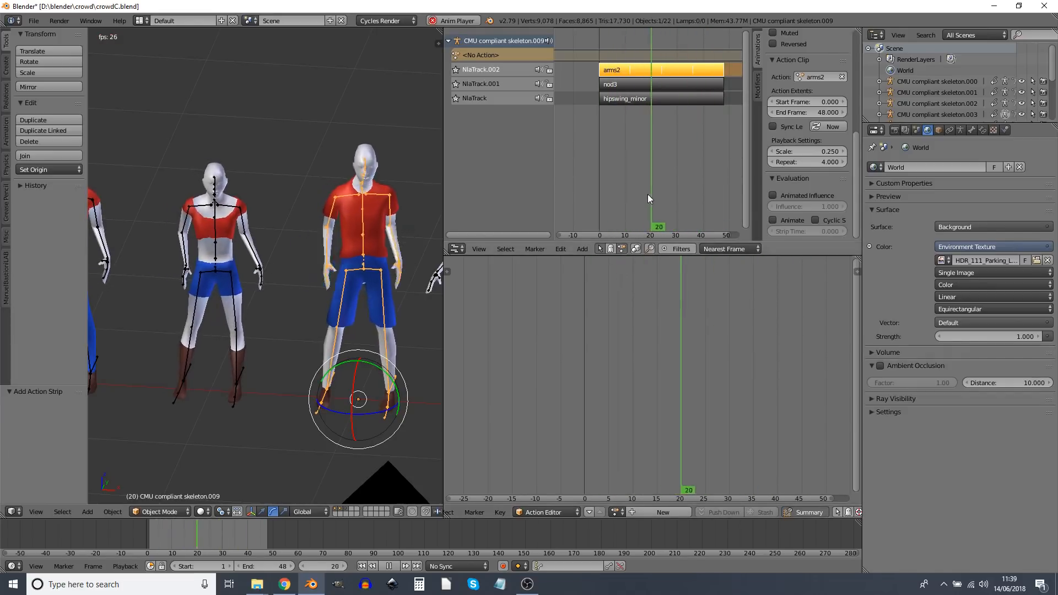
Undo the last scale and repeat changes on the arms2 strip and play back the animation.
key(ctrl+z)
key(ctrl+z)
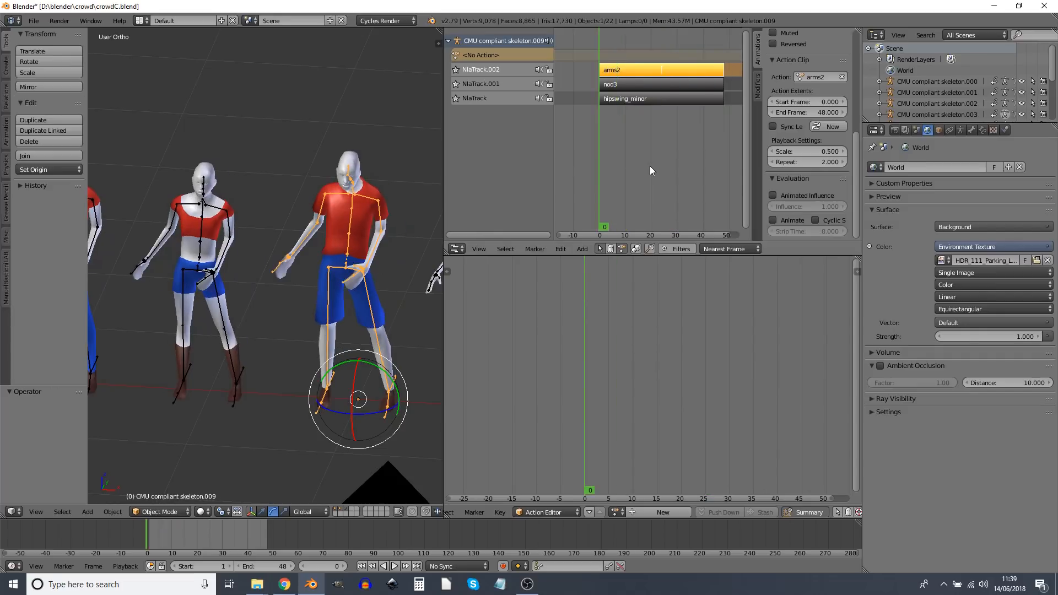
key(alt+a)
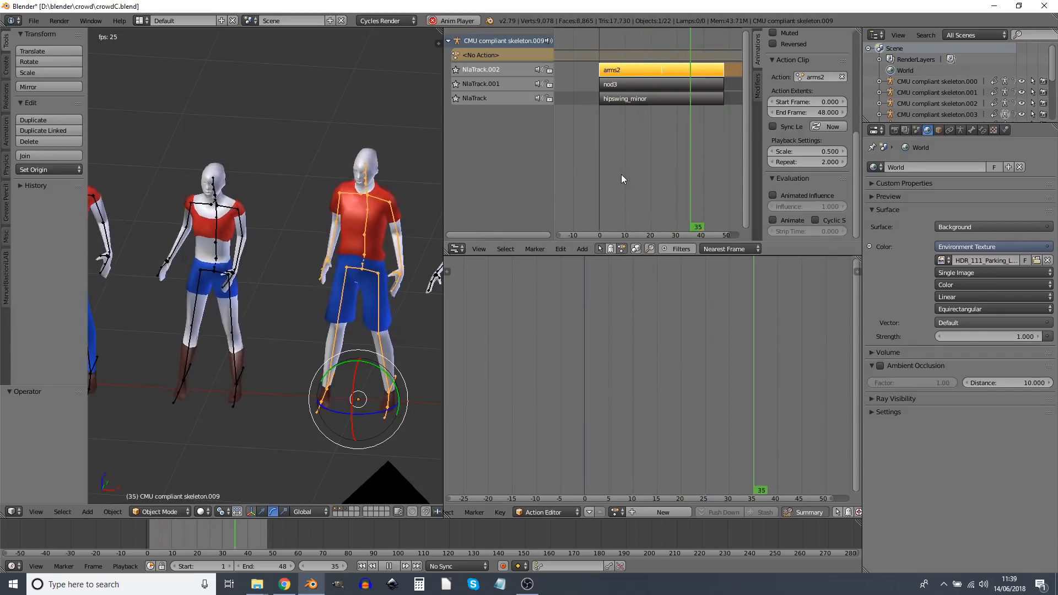
key(alt+a)
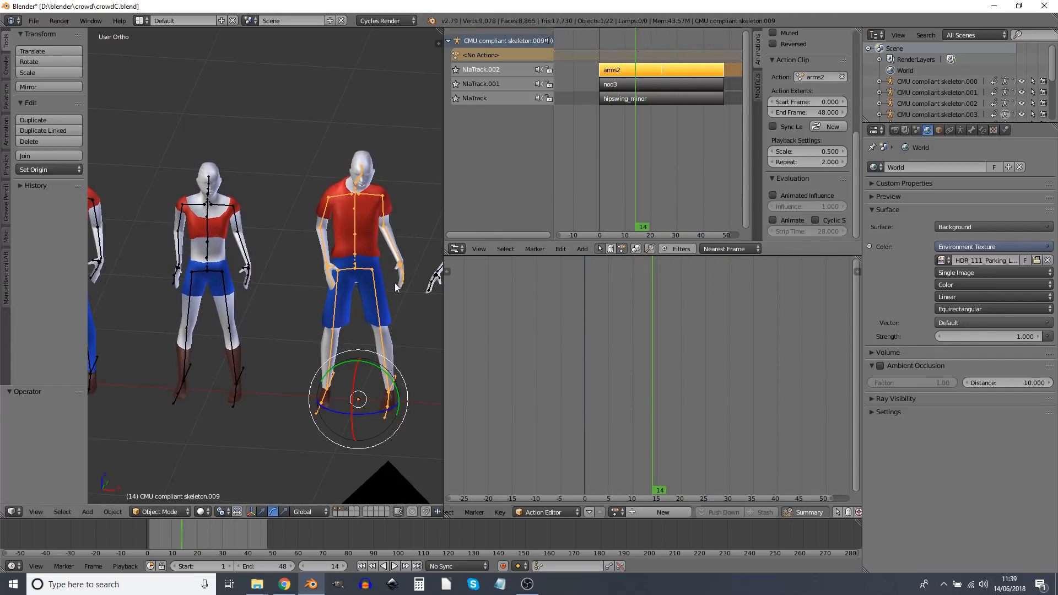